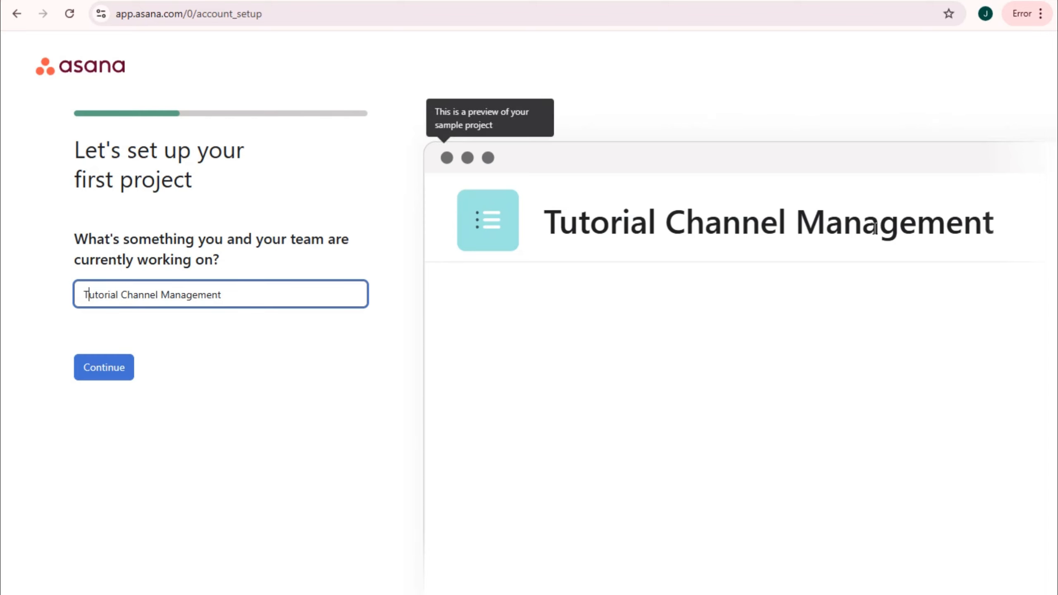
- Append ' (Tutor Now!)' to the Tutorial Channel Management project name and continue
{"action": "left_click", "coordinate": [271, 300]}
{"action": "type", "text": "("}
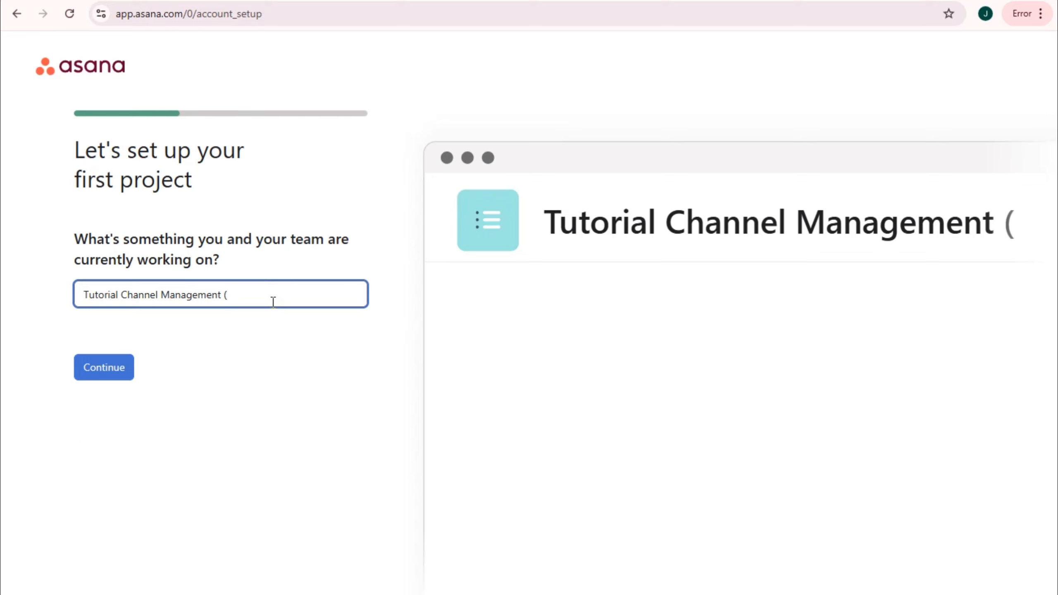
{"action": "type", "text": "Tutor Now!"}
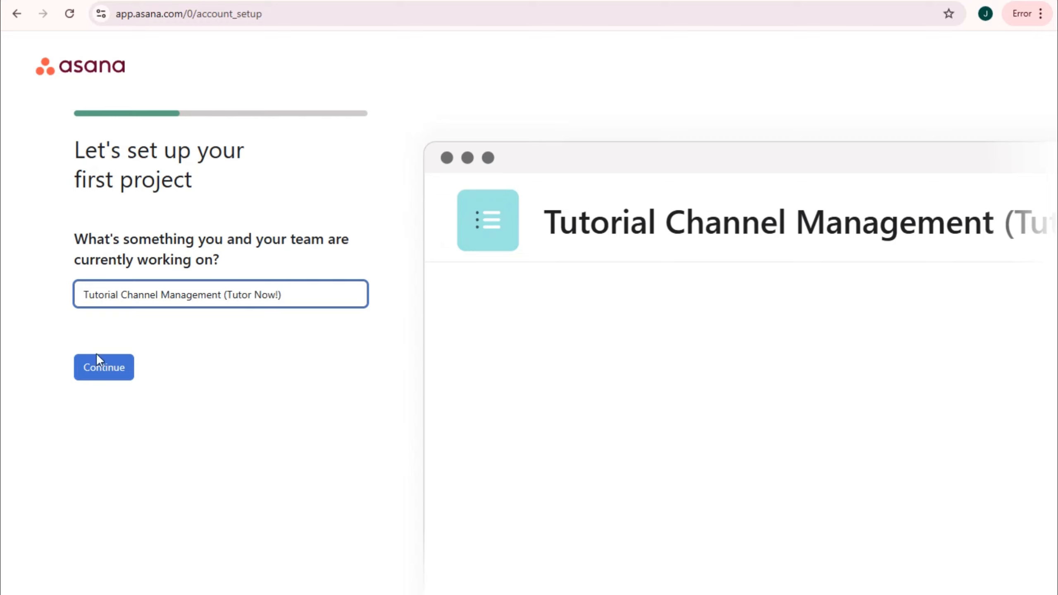
{"action": "left_click", "coordinate": [96, 371]}
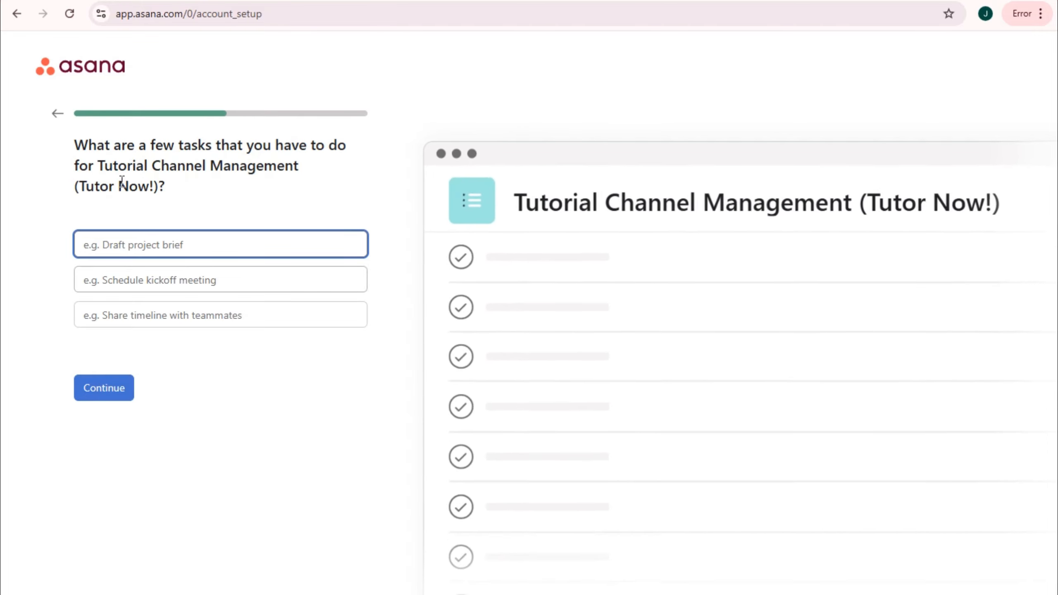
- Leave the task fields empty and continue to the sections step
{"action": "left_click_drag", "start_coordinate": [322, 146], "coordinate": [346, 147]}
{"action": "left_click", "coordinate": [262, 185]}
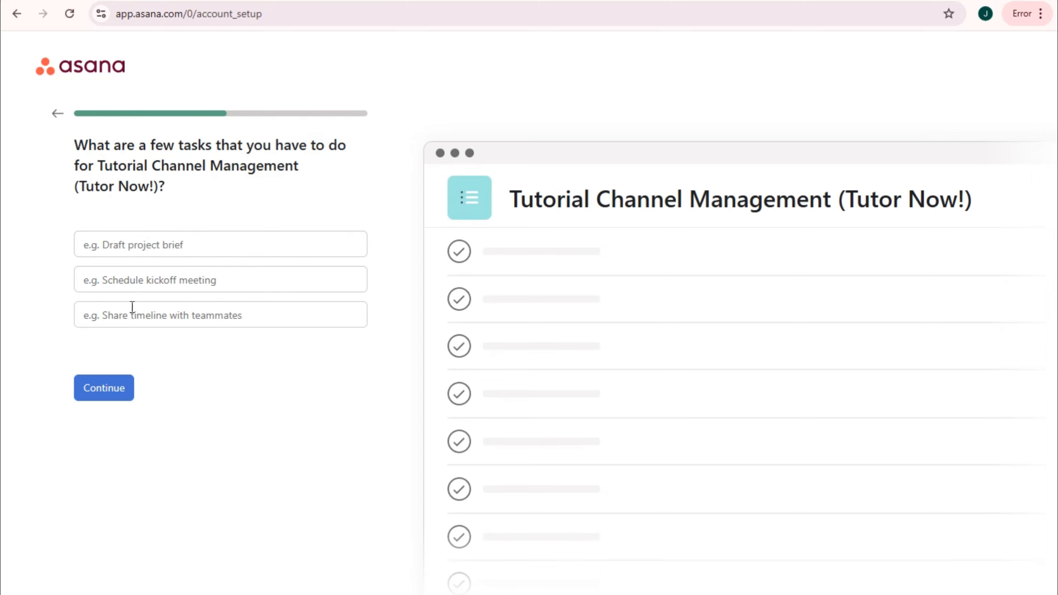
{"action": "left_click", "coordinate": [125, 389]}
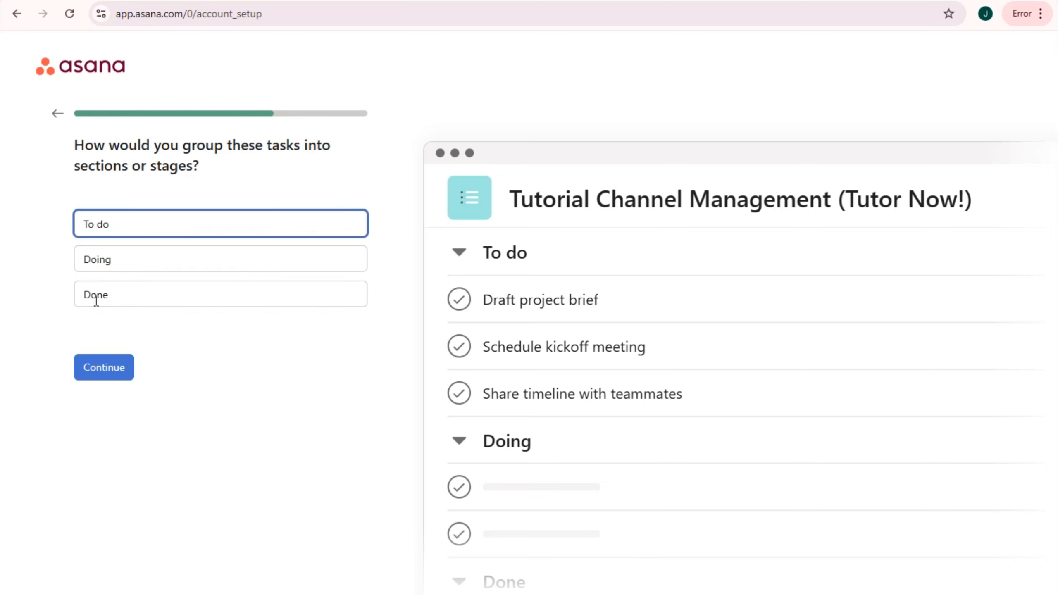
- Keep the To do, Doing and Done sections, compare Board, Timeline and Calendar, and choose List
{"action": "left_click", "coordinate": [123, 372]}
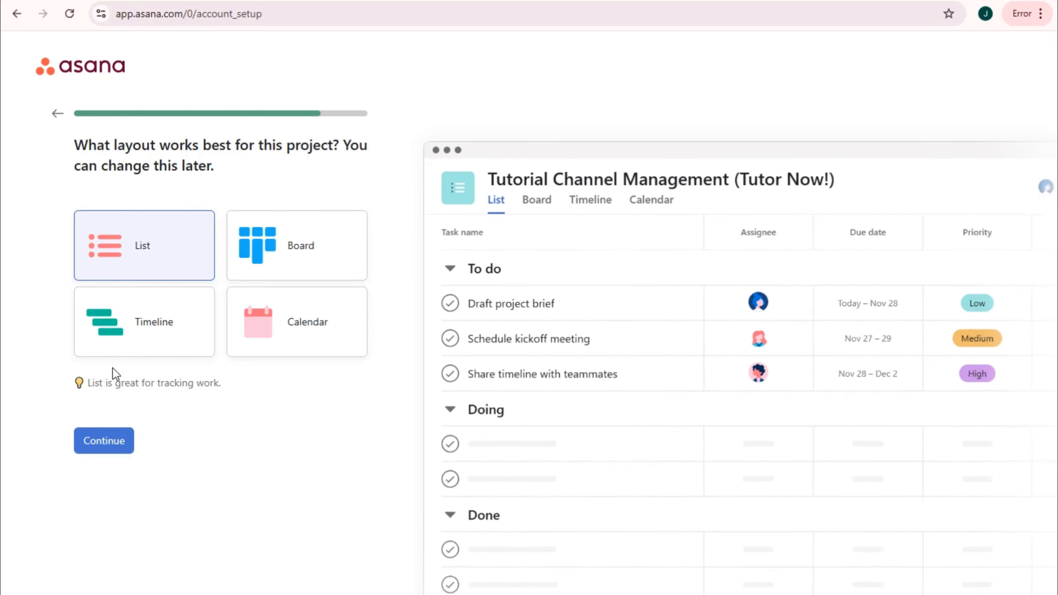
{"action": "left_click_drag", "start_coordinate": [77, 141], "coordinate": [368, 169]}
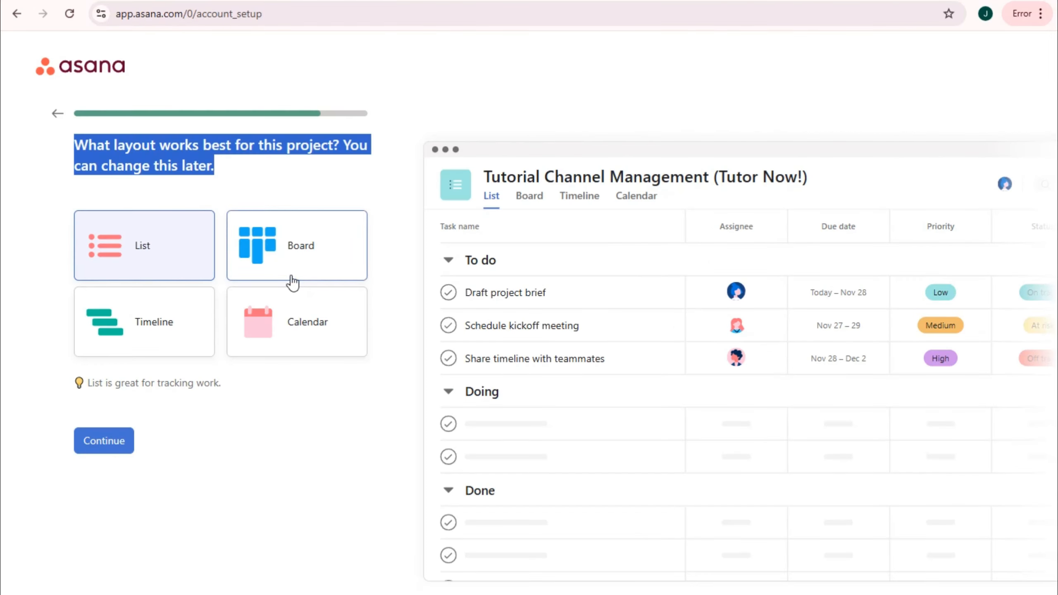
{"action": "left_click", "coordinate": [429, 306]}
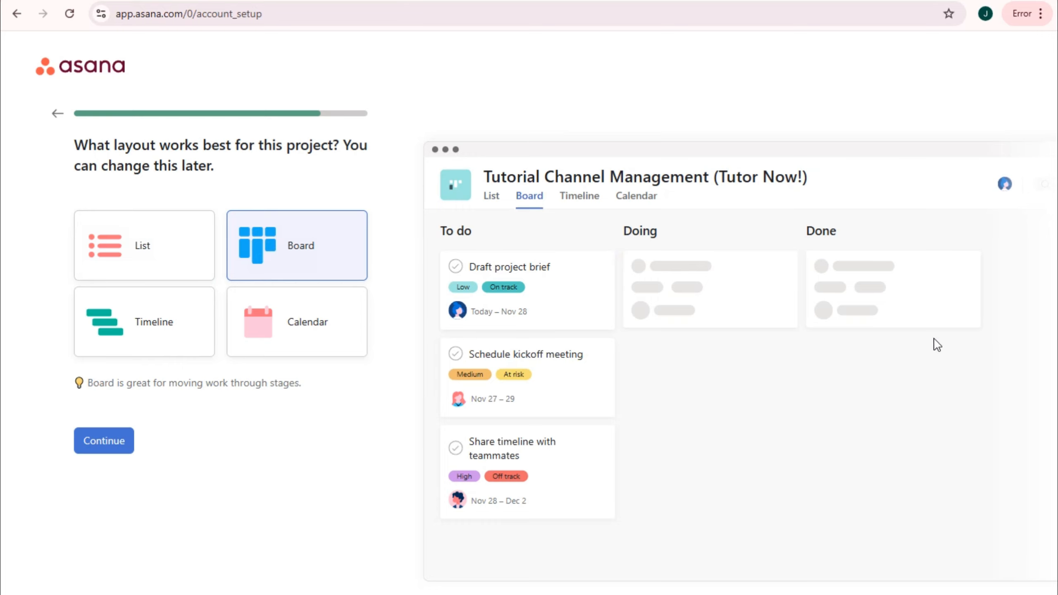
{"action": "left_click", "coordinate": [144, 340]}
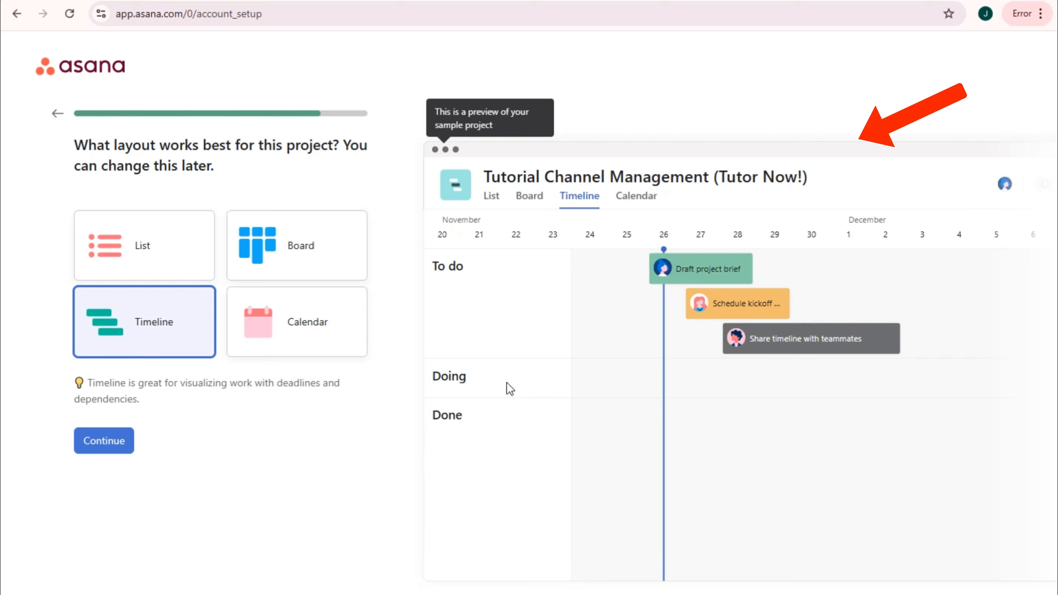
{"action": "left_click", "coordinate": [336, 337]}
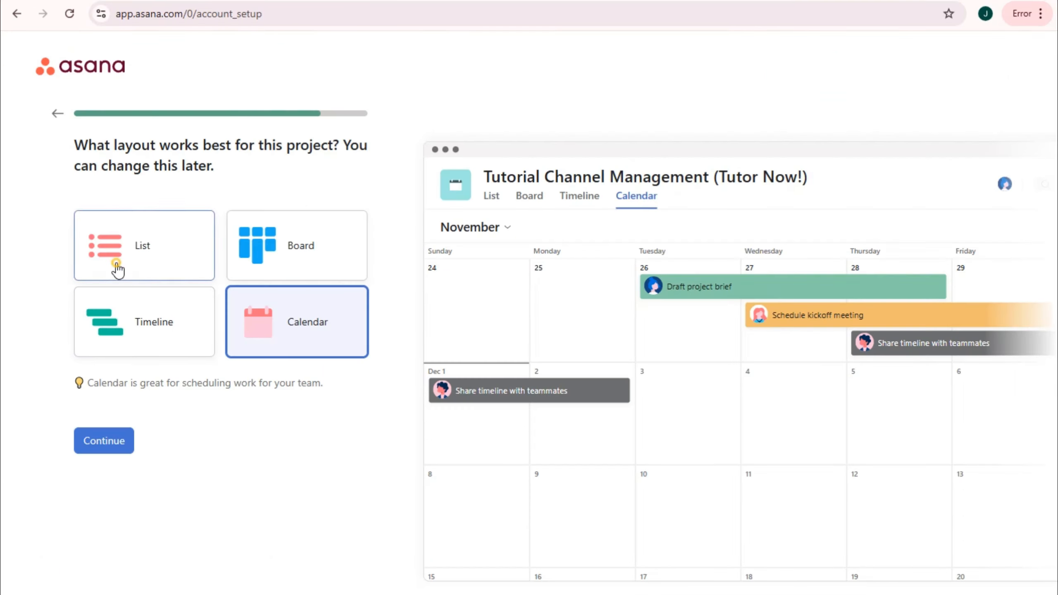
{"action": "left_click", "coordinate": [96, 299]}
- Confirm the List layout, invite no teammates, and skip the app download
{"action": "left_click", "coordinate": [115, 450]}
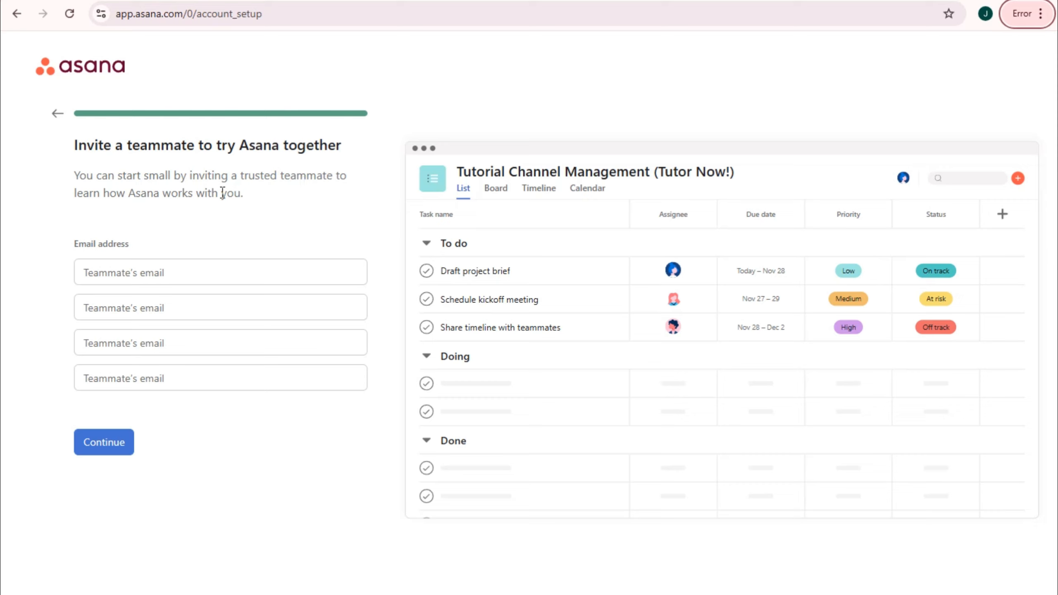
{"action": "left_click", "coordinate": [144, 274]}
{"action": "left_click", "coordinate": [112, 449]}
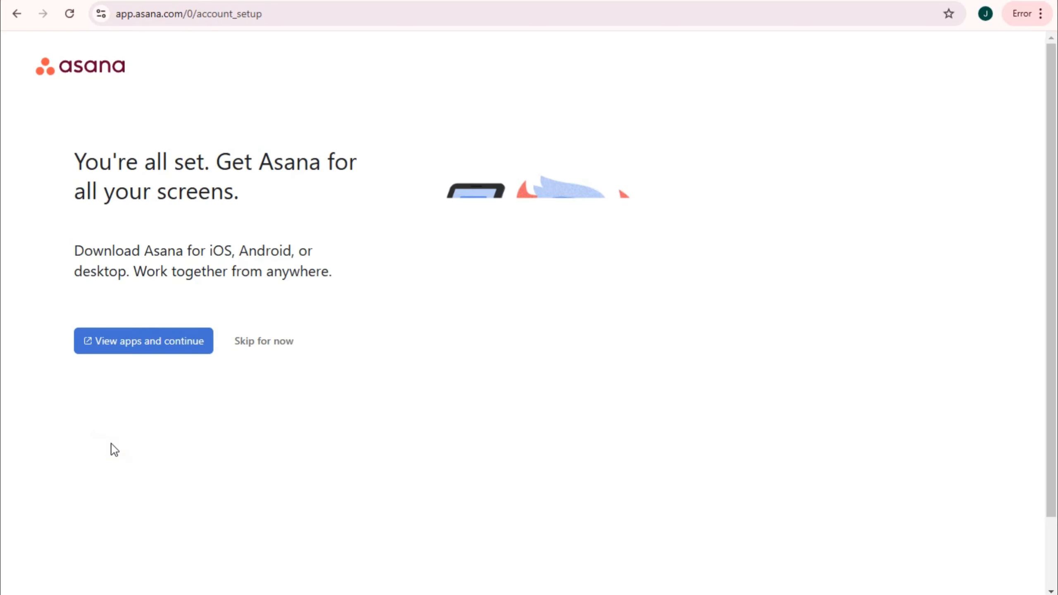
{"action": "mouse_move", "coordinate": [74, 171]}
{"action": "left_mouse_down"}
{"action": "mouse_move", "coordinate": [316, 165]}
{"action": "mouse_move", "coordinate": [361, 199]}
{"action": "left_mouse_up"}
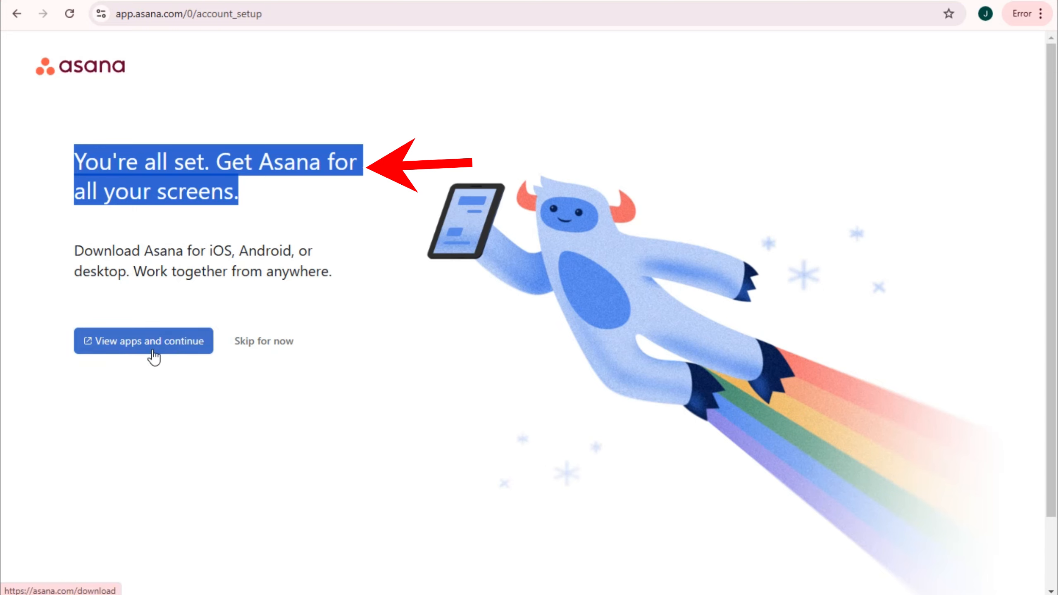
{"action": "left_click", "coordinate": [276, 341]}
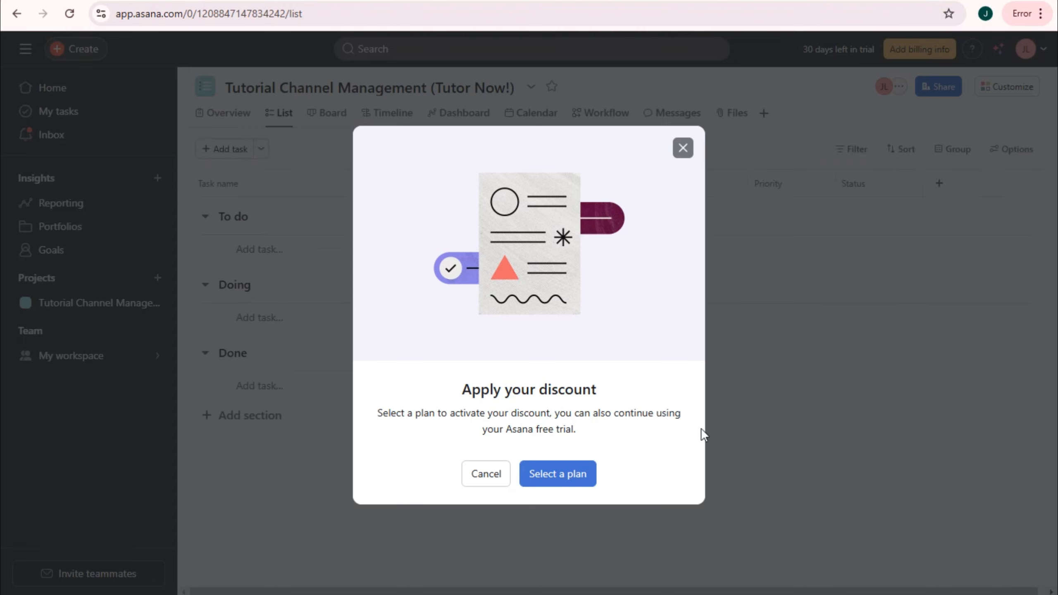
- Look at the discount plan checkout, then go back to the project list without paying
{"action": "left_click", "coordinate": [546, 479]}
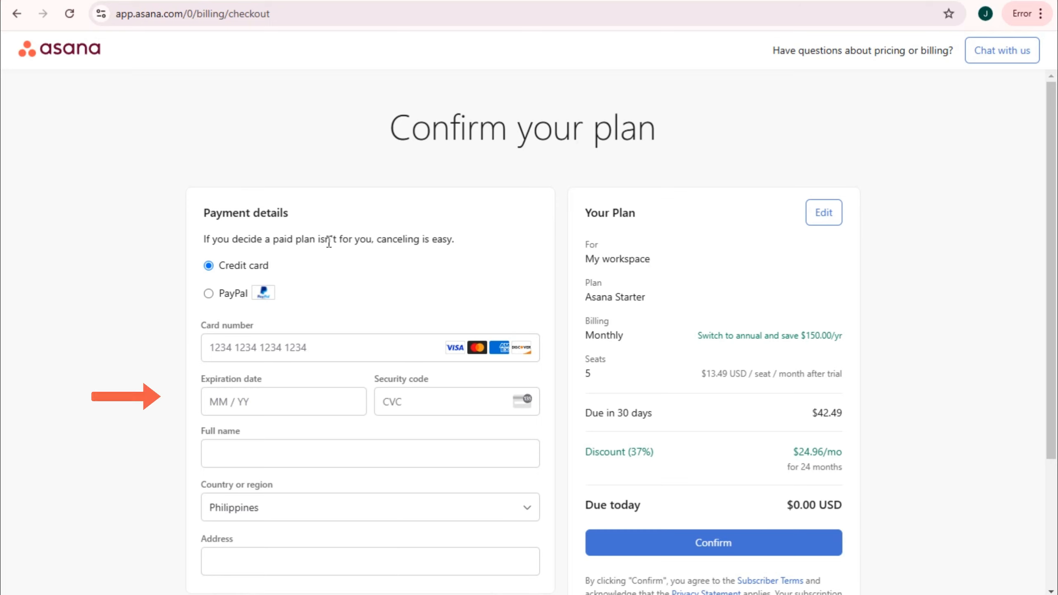
{"action": "scroll", "coordinate": [541, 529], "scroll_direction": "down", "scroll_amount": 3}
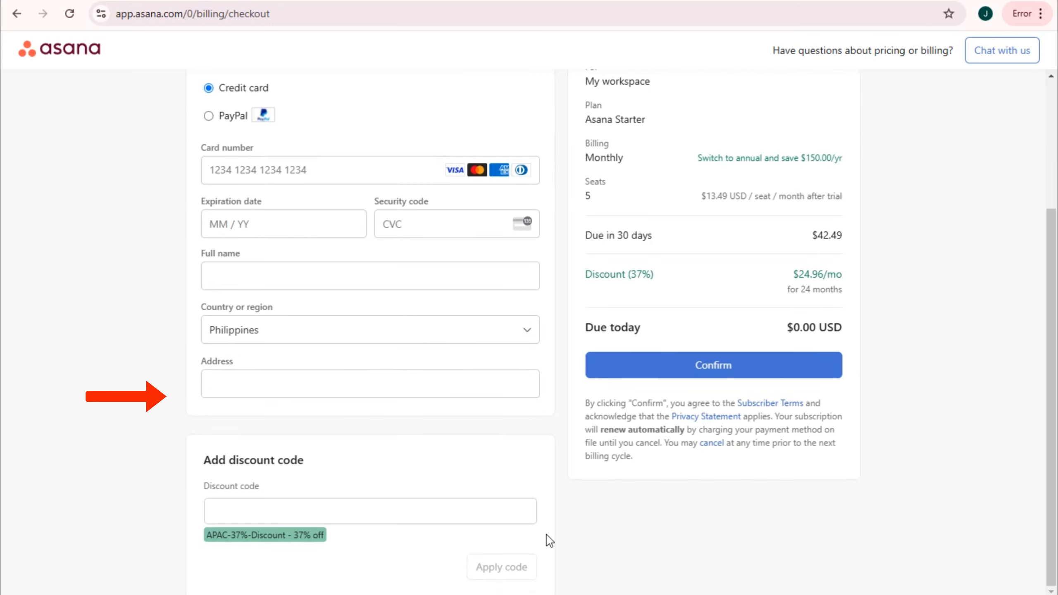
{"action": "scroll", "coordinate": [518, 457], "scroll_direction": "up", "scroll_amount": 3}
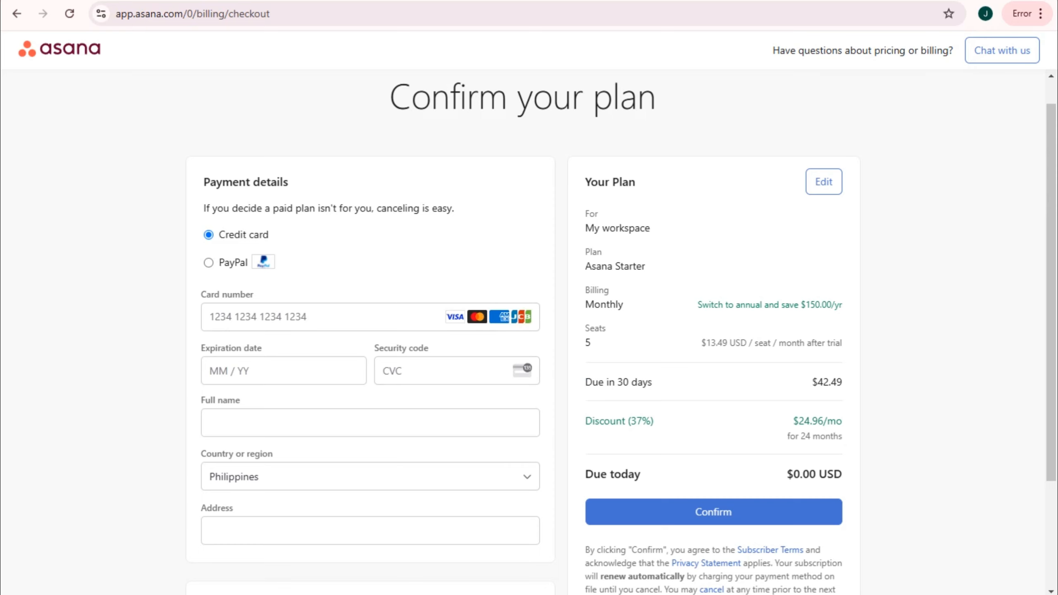
{"action": "left_click", "coordinate": [16, 13]}
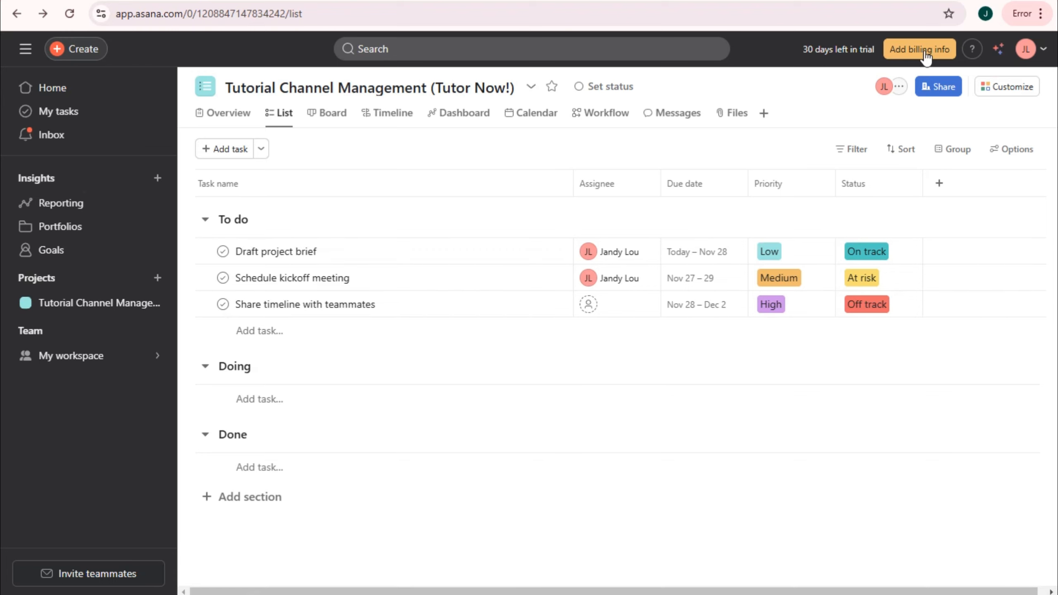
- Open the pricing page and review Starter features such as Timeline and Asana Intelligence
{"action": "left_click", "coordinate": [903, 52]}
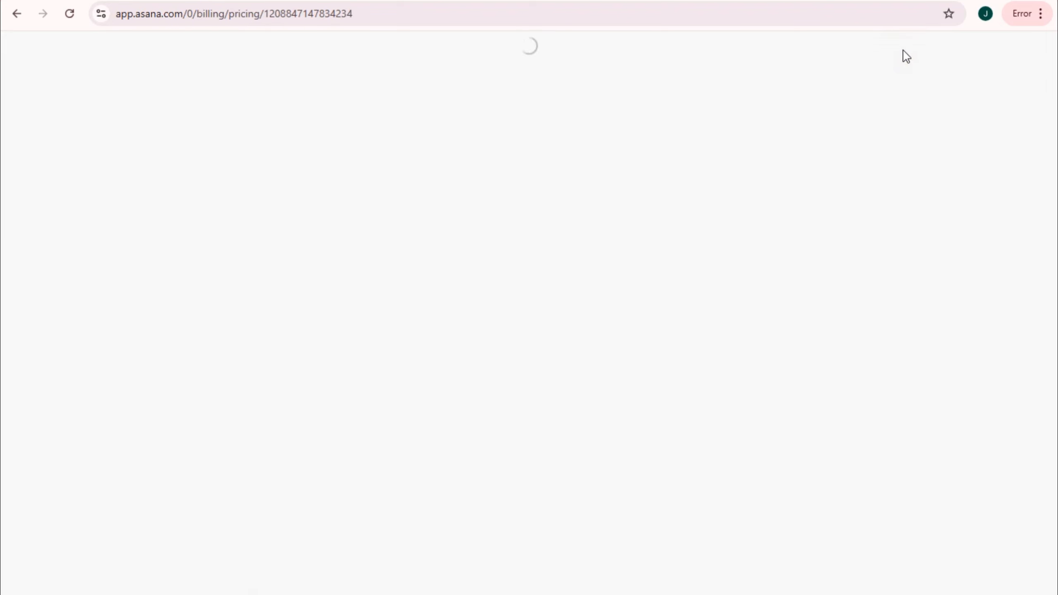
{"action": "scroll", "coordinate": [540, 184], "scroll_direction": "down", "scroll_amount": 2}
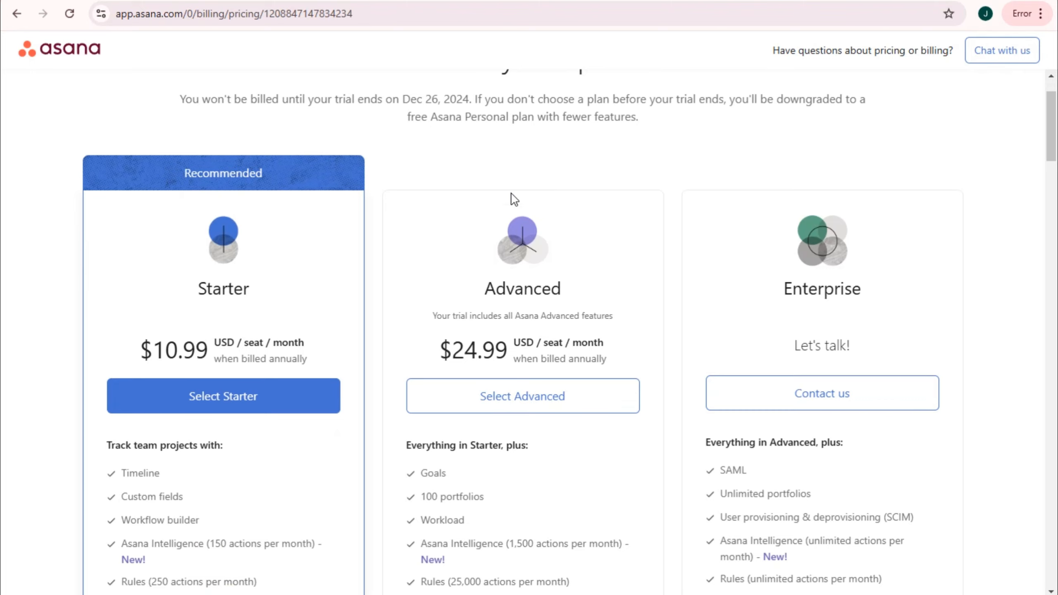
{"action": "scroll", "coordinate": [504, 188], "scroll_direction": "up", "scroll_amount": 2}
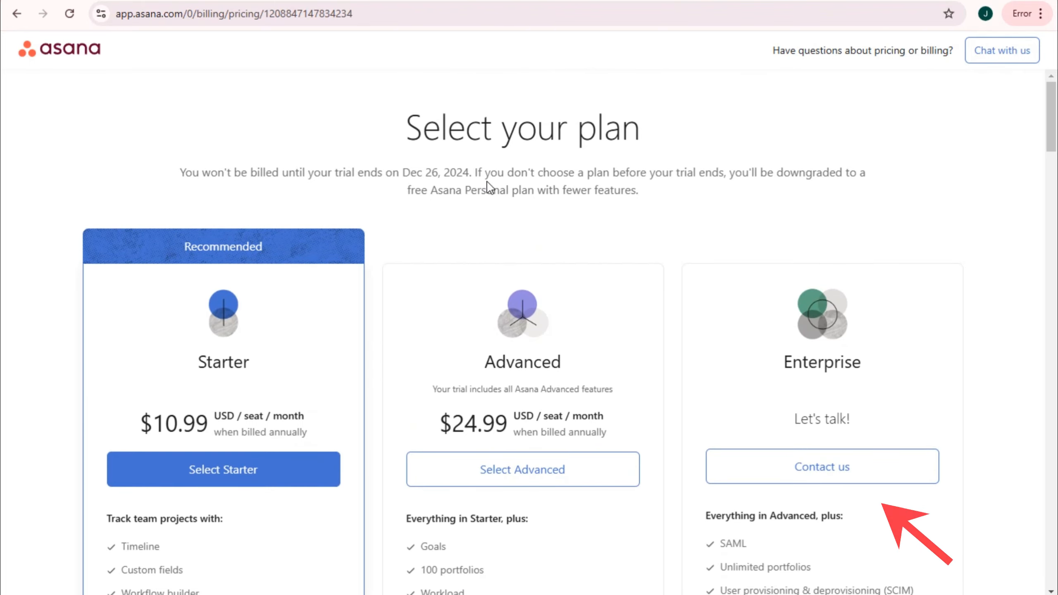
{"action": "scroll", "coordinate": [755, 179], "scroll_direction": "down", "scroll_amount": 4}
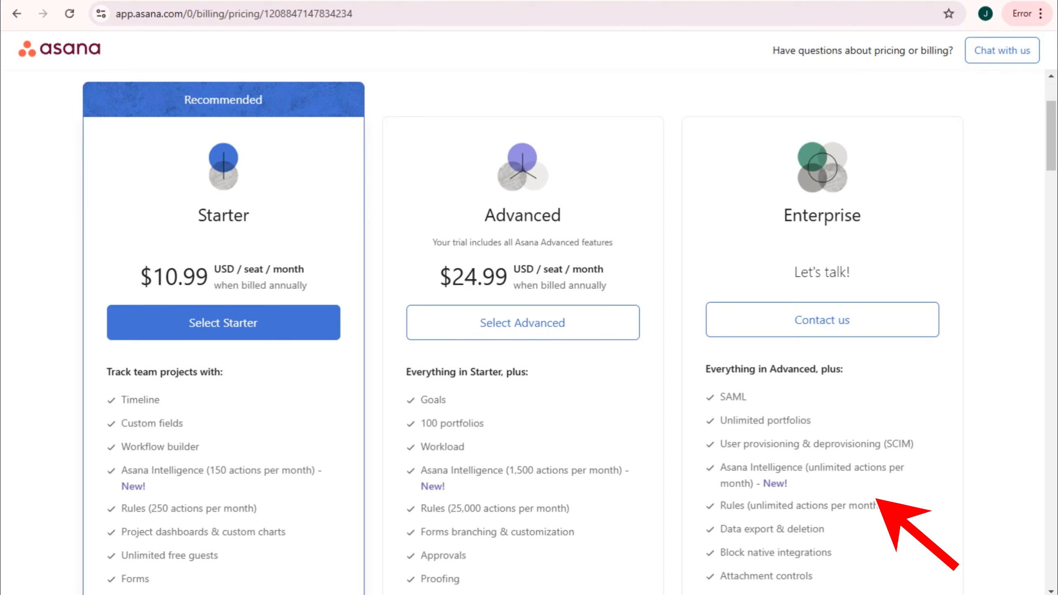
{"action": "double_click", "coordinate": [246, 216]}
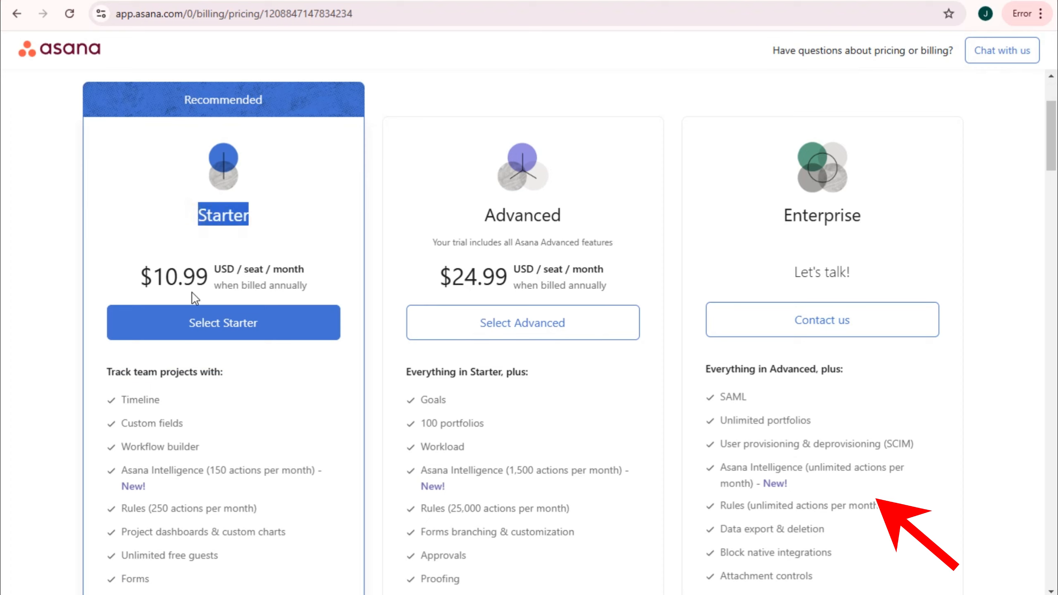
{"action": "double_click", "coordinate": [128, 397]}
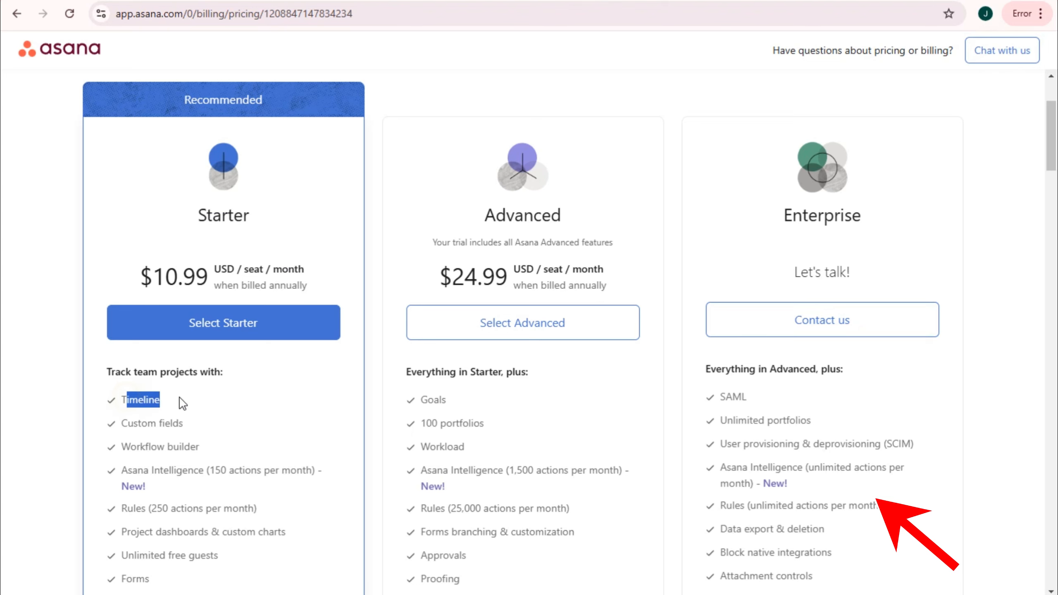
{"action": "scroll", "coordinate": [177, 401], "scroll_direction": "down", "scroll_amount": 2}
{"action": "left_click_drag", "start_coordinate": [128, 349], "coordinate": [212, 362]}
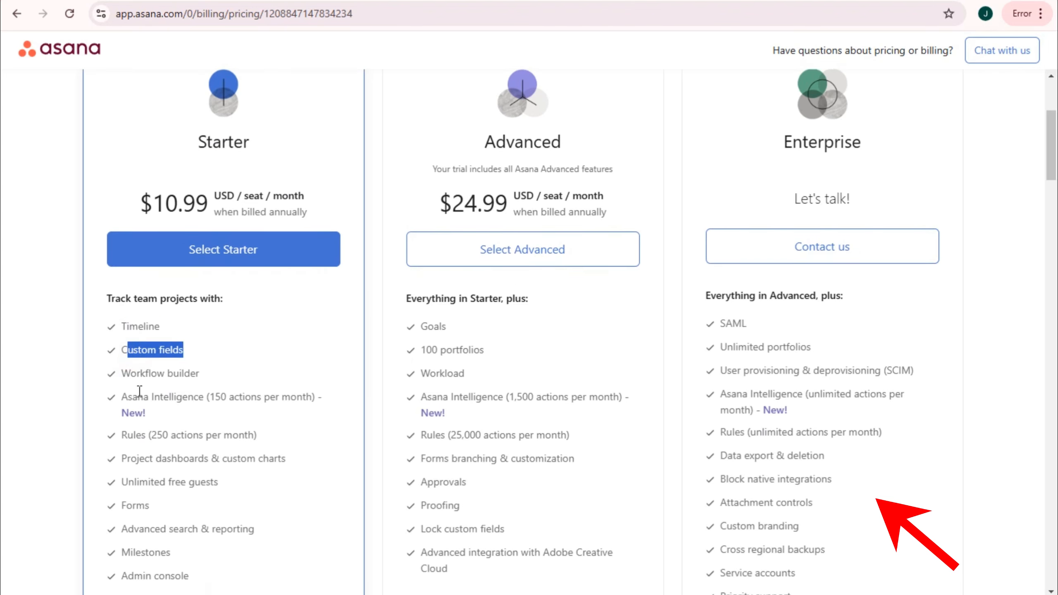
{"action": "left_click_drag", "start_coordinate": [120, 396], "coordinate": [313, 411]}
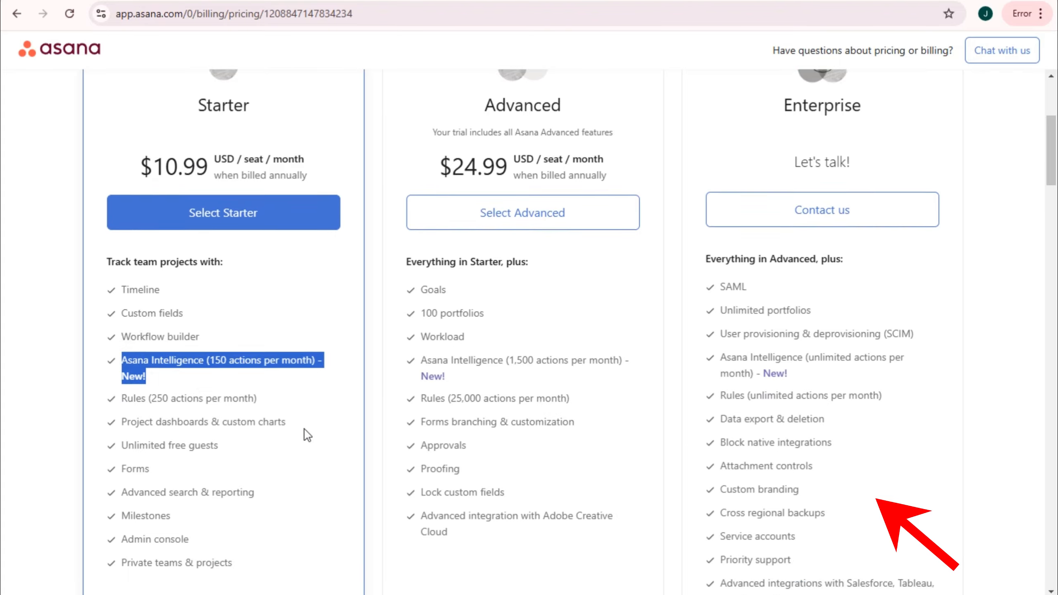
- Compare higher-tier features: project dashboards, unlimited free guests, Forms, advanced search and Admin console
{"action": "scroll", "coordinate": [304, 429], "scroll_direction": "down", "scroll_amount": 4}
{"action": "left_click_drag", "start_coordinate": [120, 288], "coordinate": [298, 292]}
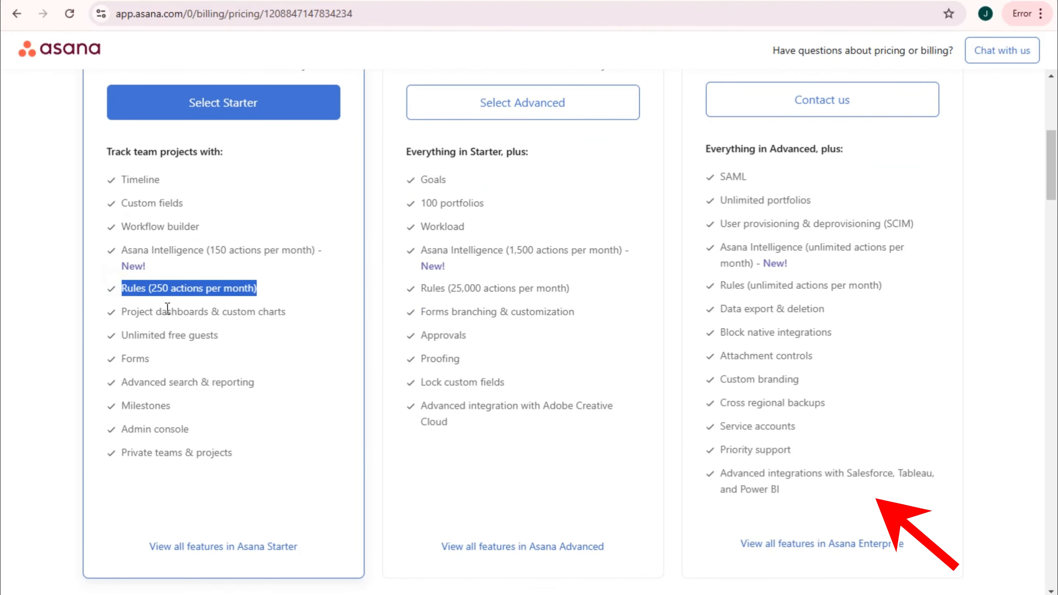
{"action": "left_click_drag", "start_coordinate": [124, 311], "coordinate": [287, 312]}
{"action": "left_click_drag", "start_coordinate": [123, 336], "coordinate": [250, 341]}
{"action": "left_click_drag", "start_coordinate": [122, 358], "coordinate": [196, 363]}
{"action": "left_click_drag", "start_coordinate": [123, 382], "coordinate": [256, 386]}
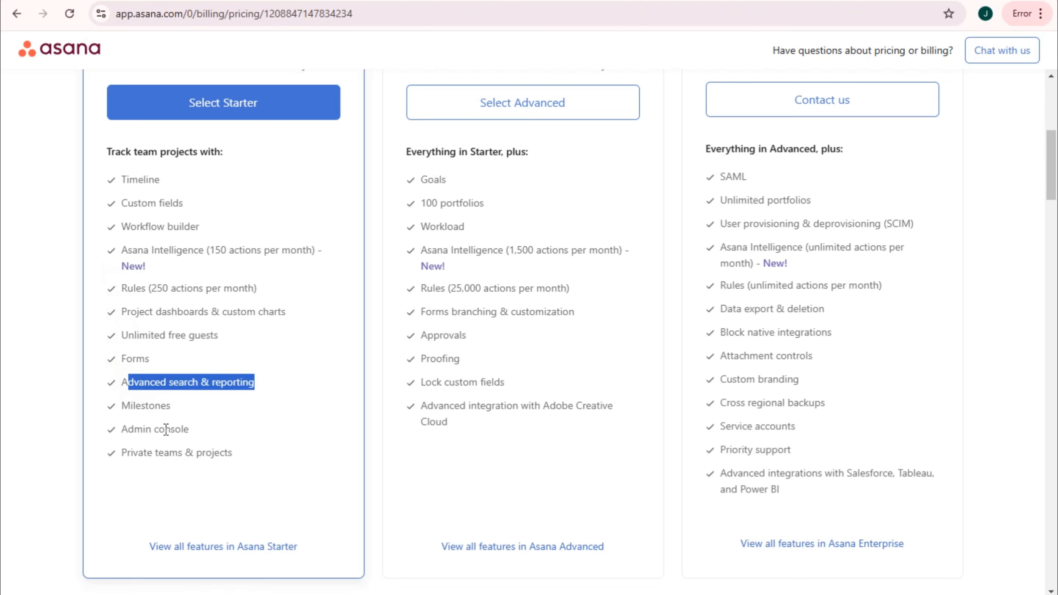
{"action": "left_click_drag", "start_coordinate": [134, 429], "coordinate": [244, 434]}
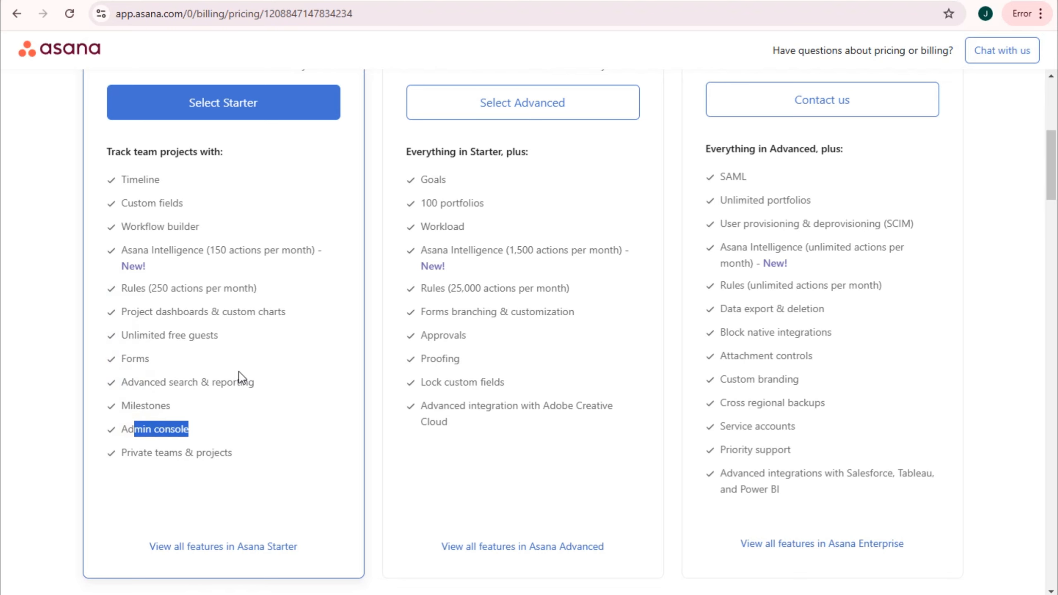
{"action": "scroll", "coordinate": [580, 401], "scroll_direction": "up", "scroll_amount": 4}
{"action": "left_click_drag", "start_coordinate": [409, 195], "coordinate": [643, 198]}
{"action": "scroll", "coordinate": [558, 292], "scroll_direction": "down", "scroll_amount": 3}
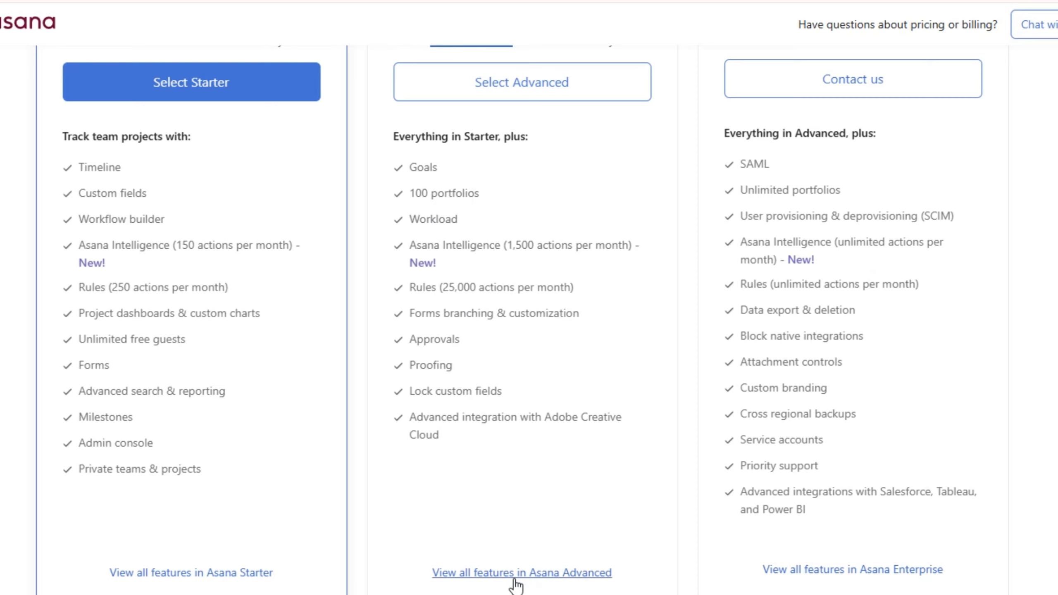
{"action": "scroll", "coordinate": [870, 465], "scroll_direction": "up", "scroll_amount": 5}
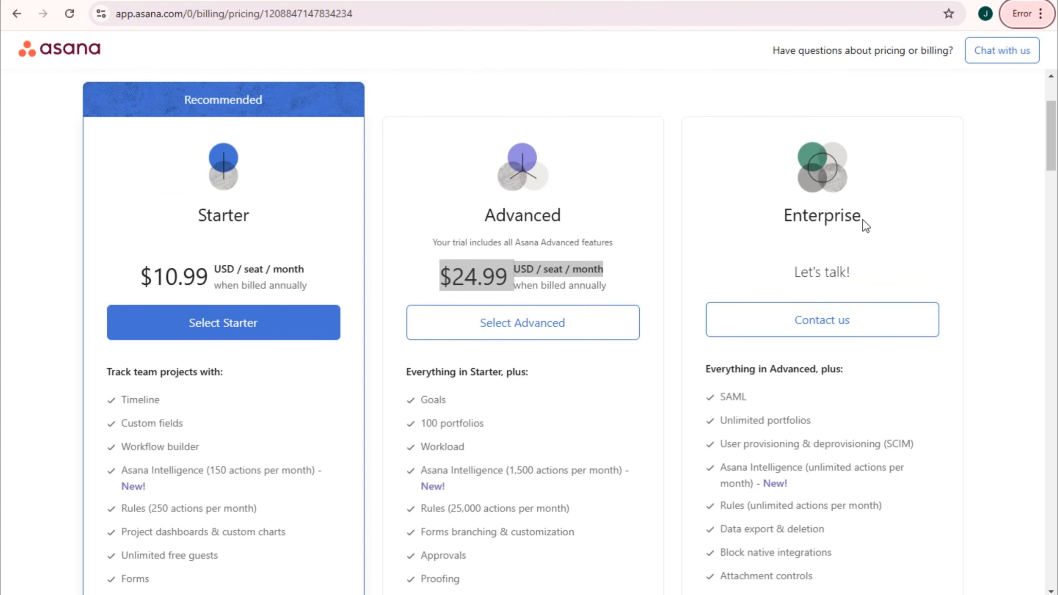
{"action": "scroll", "coordinate": [751, 416], "scroll_direction": "down", "scroll_amount": 5}
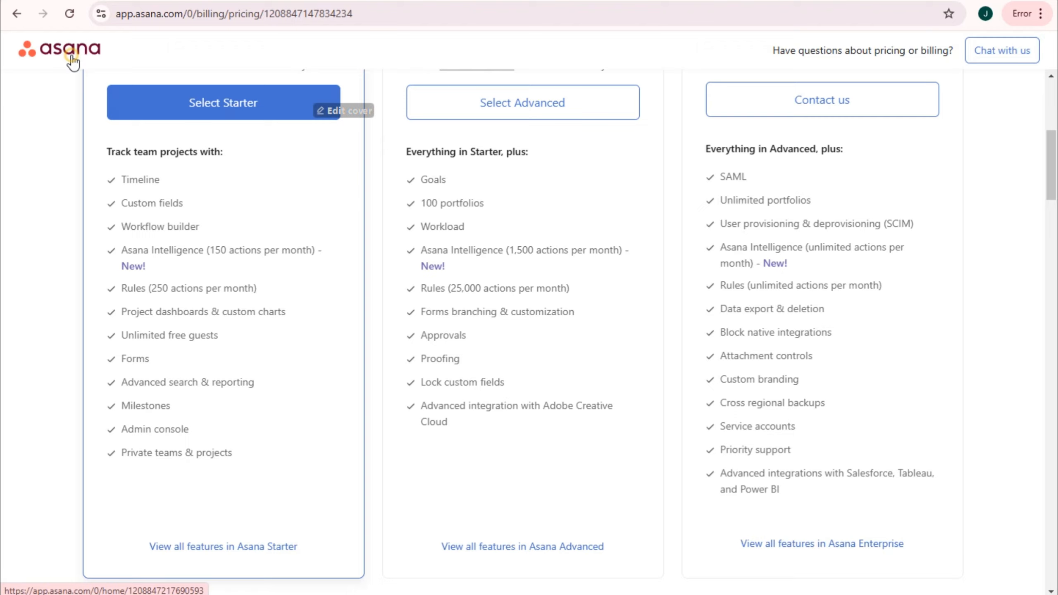
- Return to Home and scroll down to the My tasks and Projects widgets
{"action": "left_click", "coordinate": [72, 61]}
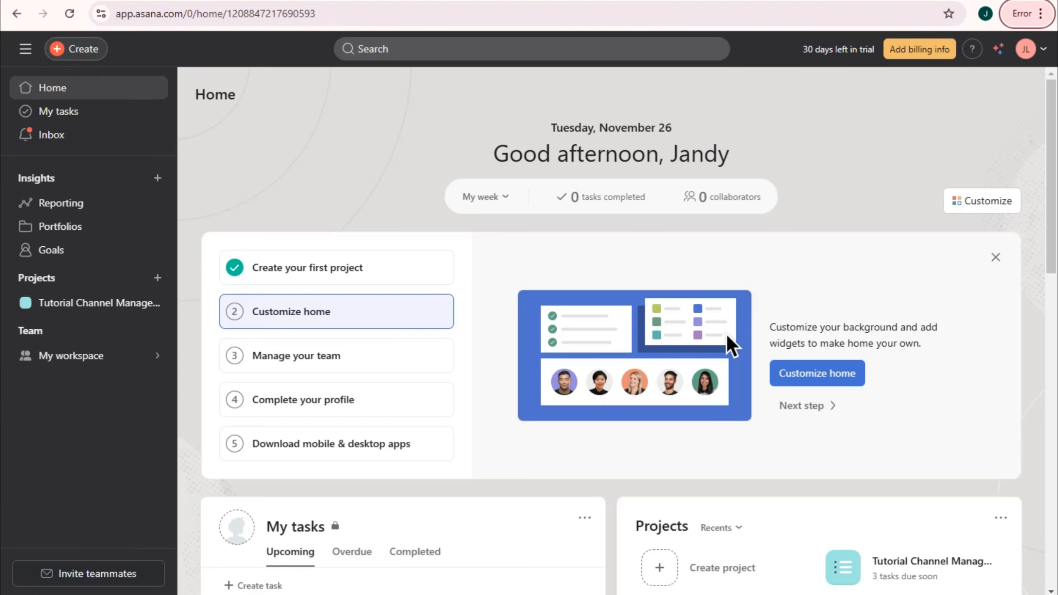
{"action": "left_click", "coordinate": [92, 90]}
{"action": "left_click_drag", "start_coordinate": [549, 129], "coordinate": [769, 133]}
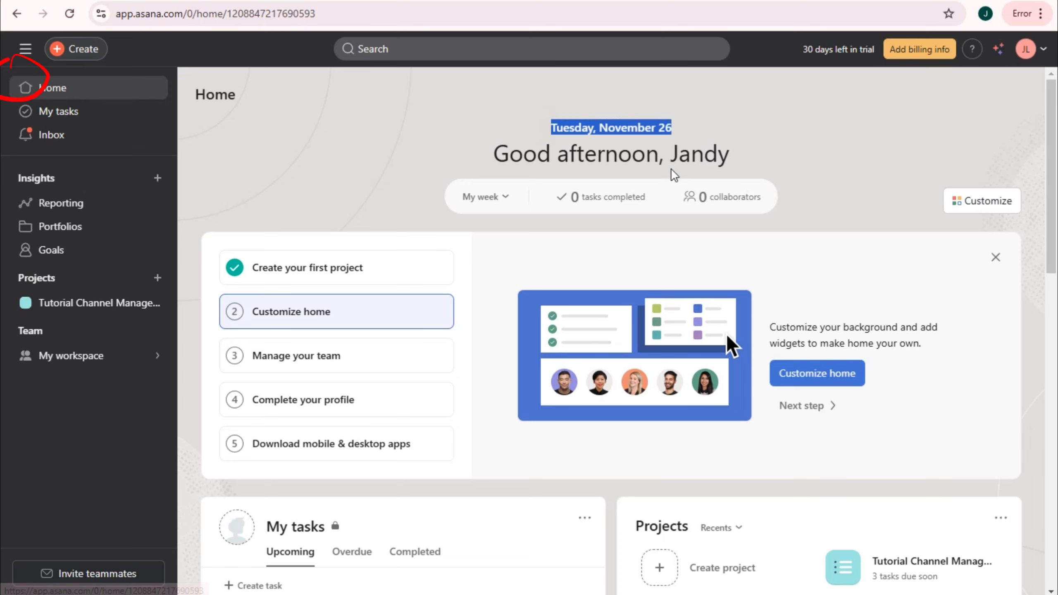
{"action": "scroll", "coordinate": [495, 284], "scroll_direction": "down", "scroll_amount": 2}
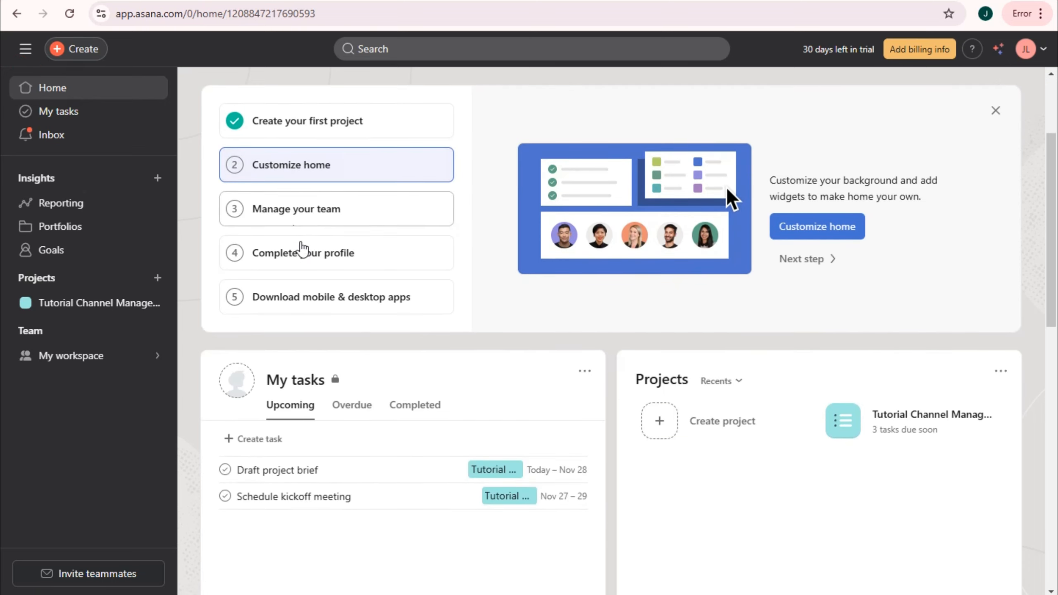
{"action": "scroll", "coordinate": [400, 333], "scroll_direction": "down", "scroll_amount": 1}
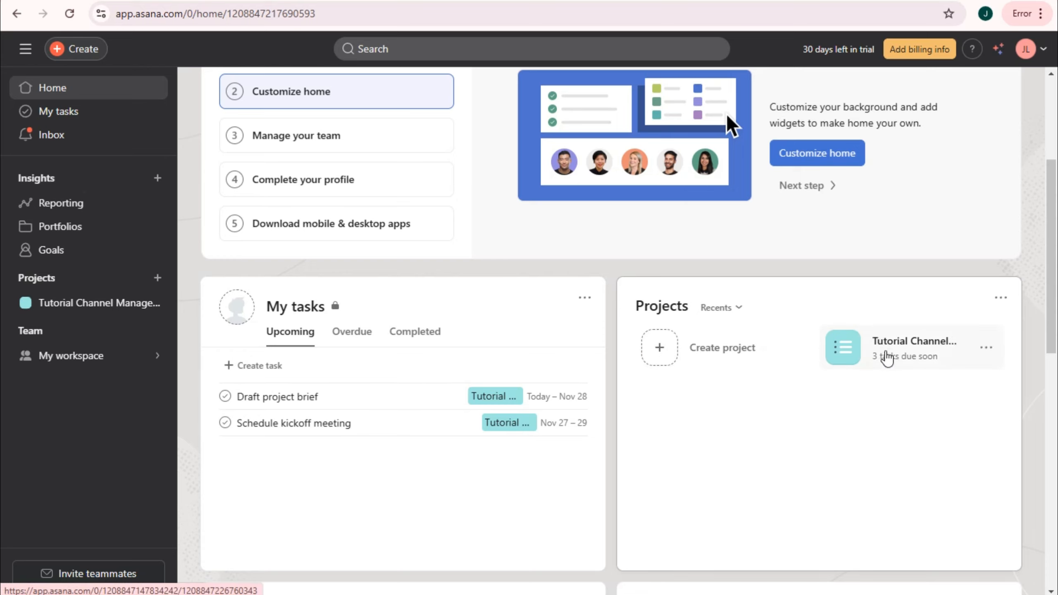
- Start a new project from a template, trying a template search for 'MArke'
{"action": "left_click", "coordinate": [665, 354]}
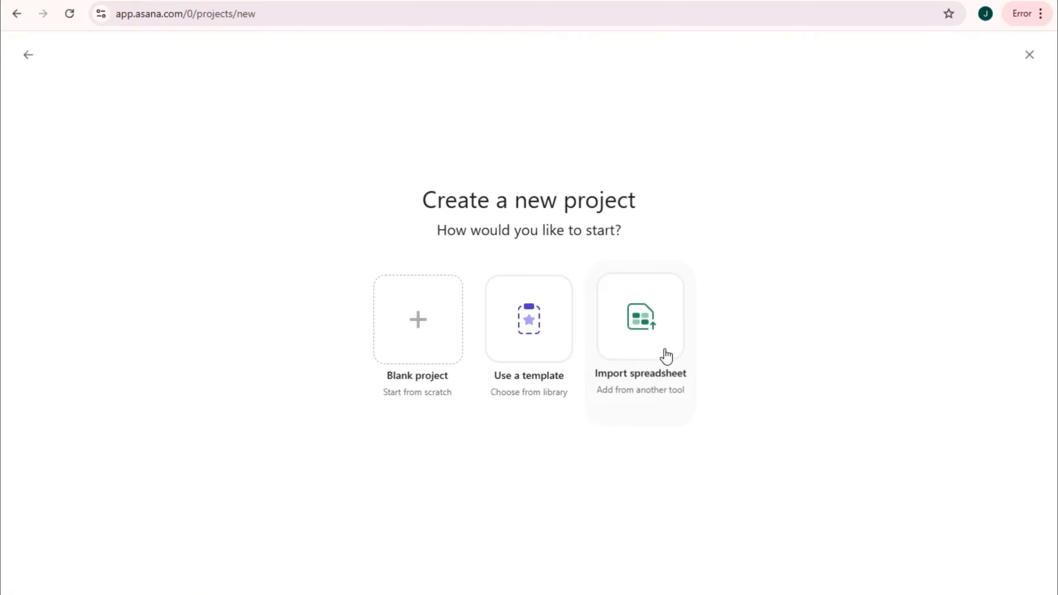
{"action": "left_click", "coordinate": [534, 335]}
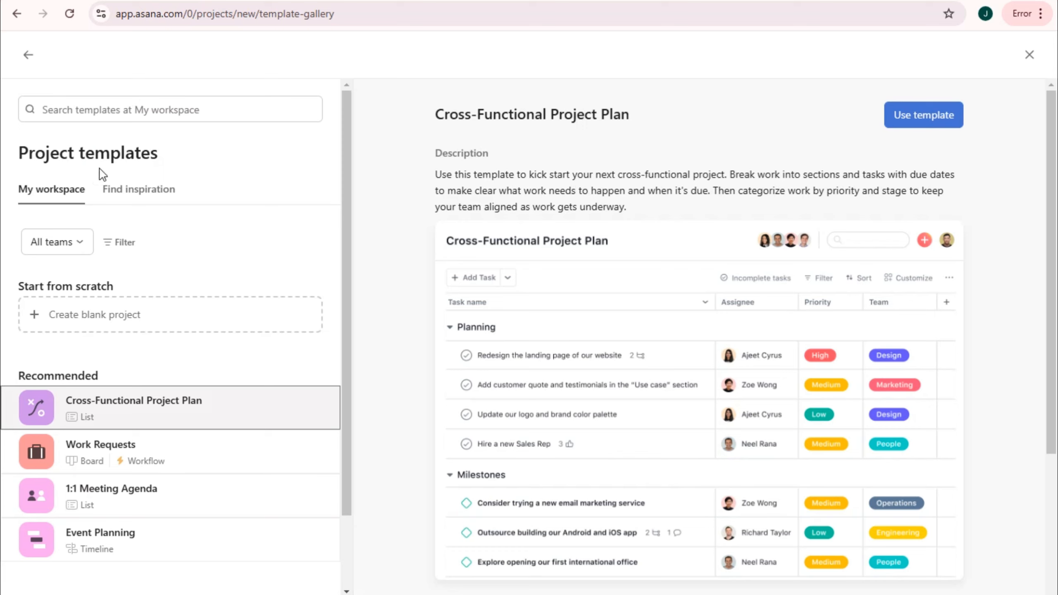
{"action": "left_click", "coordinate": [91, 110]}
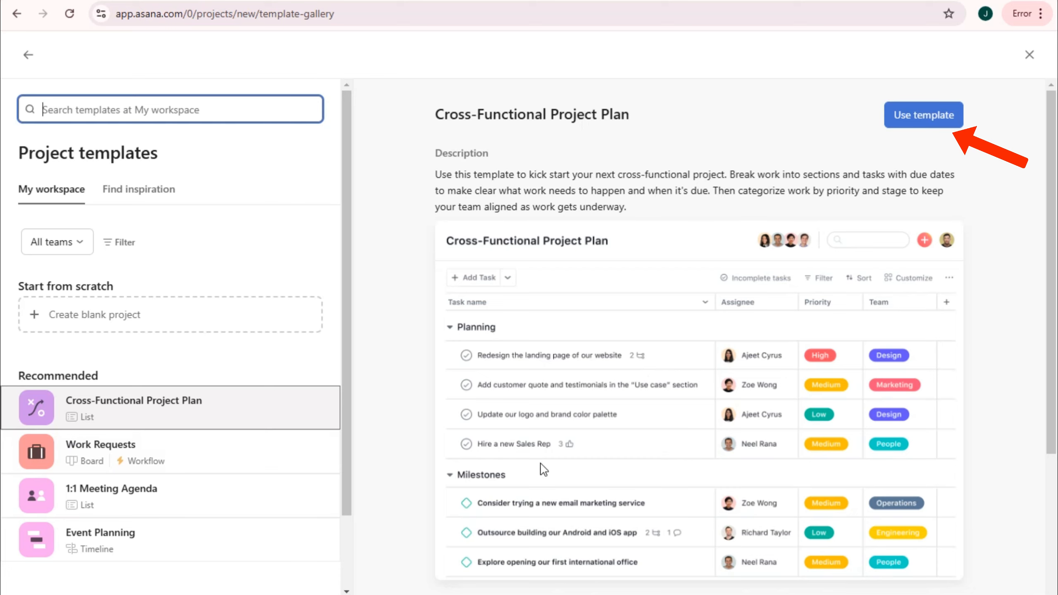
{"action": "type", "text": "MArke"}
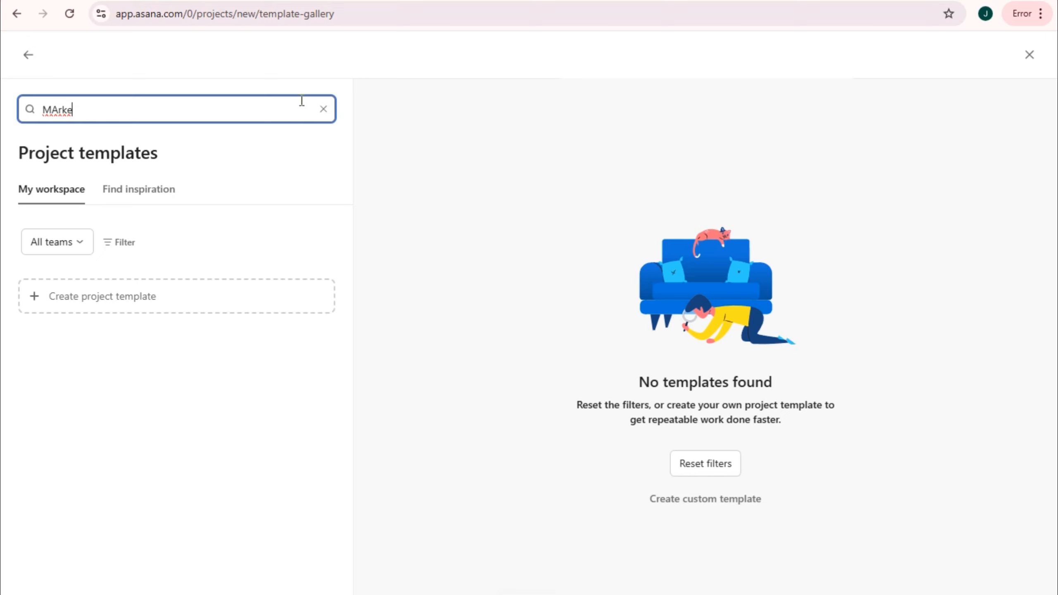
{"action": "left_click", "coordinate": [28, 55]}
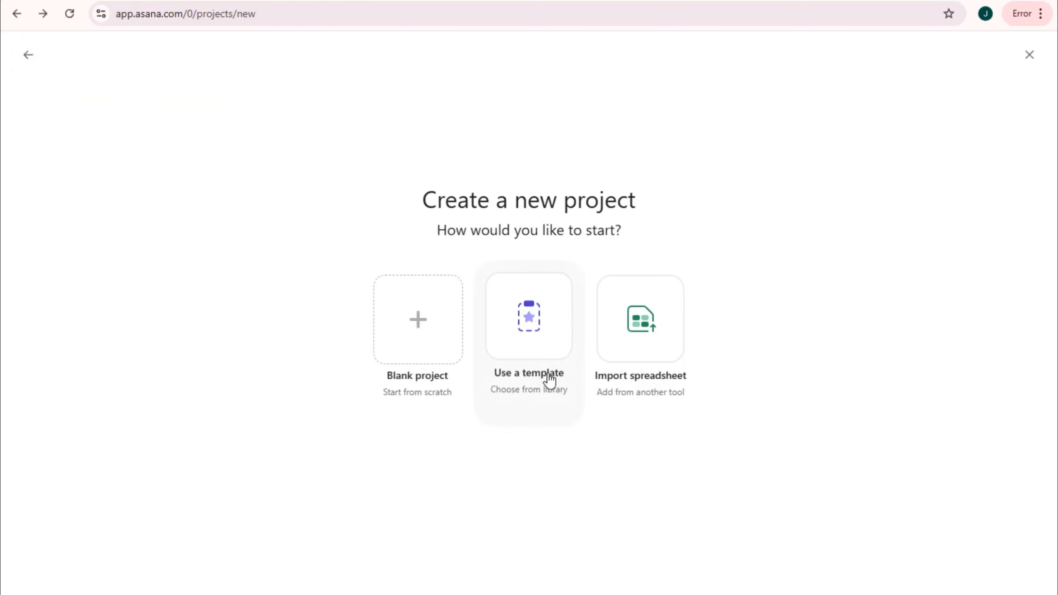
- Create a Goals Process Workflow project from the inspiration templates and return Home
{"action": "left_click", "coordinate": [562, 335]}
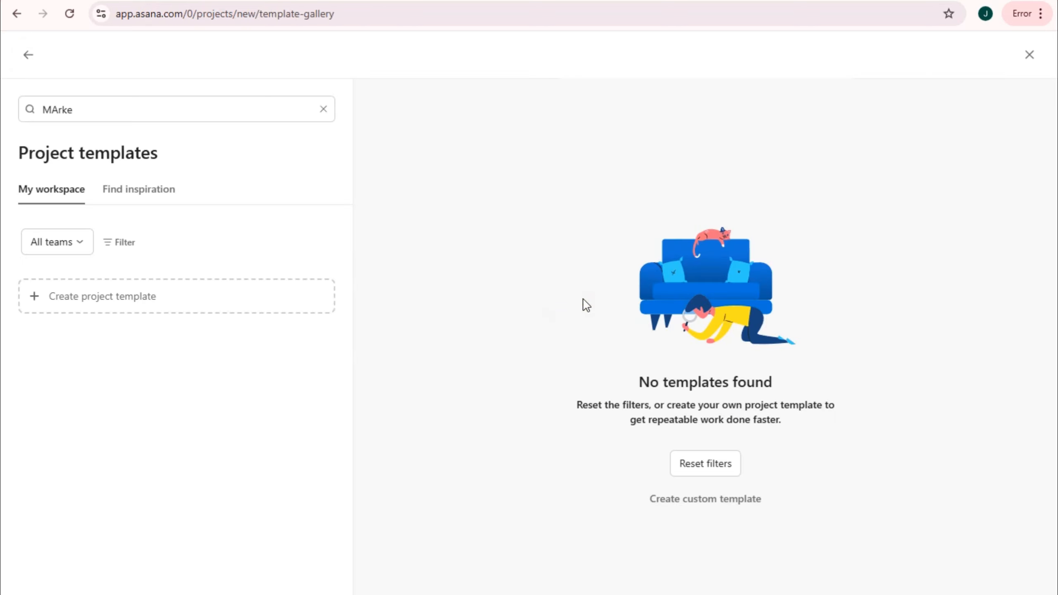
{"action": "left_click", "coordinate": [152, 201]}
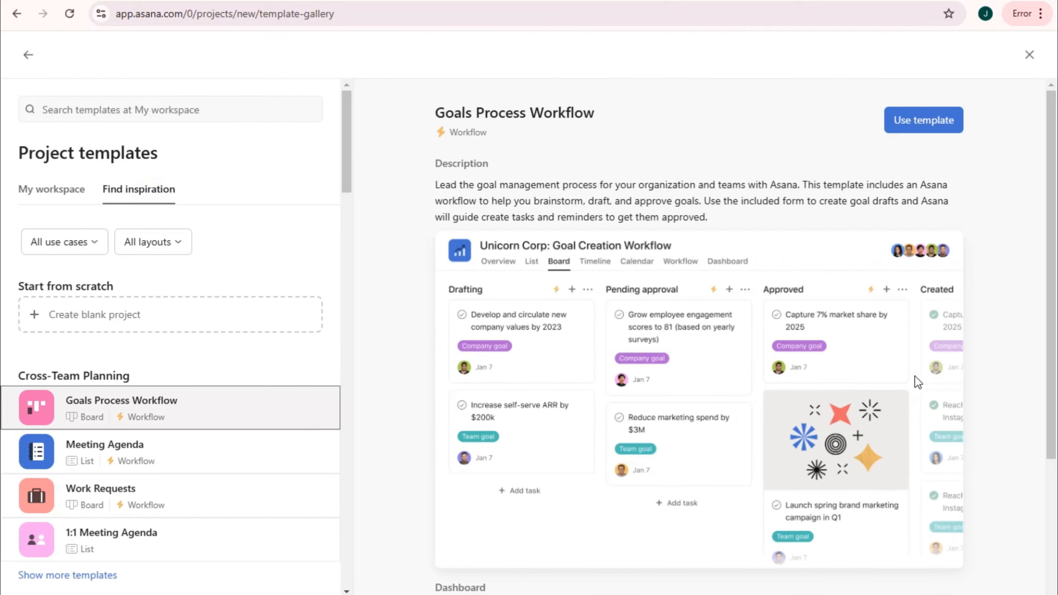
{"action": "scroll", "coordinate": [866, 238], "scroll_direction": "down", "scroll_amount": 5}
{"action": "scroll", "coordinate": [801, 424], "scroll_direction": "up", "scroll_amount": 4}
{"action": "scroll", "coordinate": [832, 442], "scroll_direction": "down", "scroll_amount": 5}
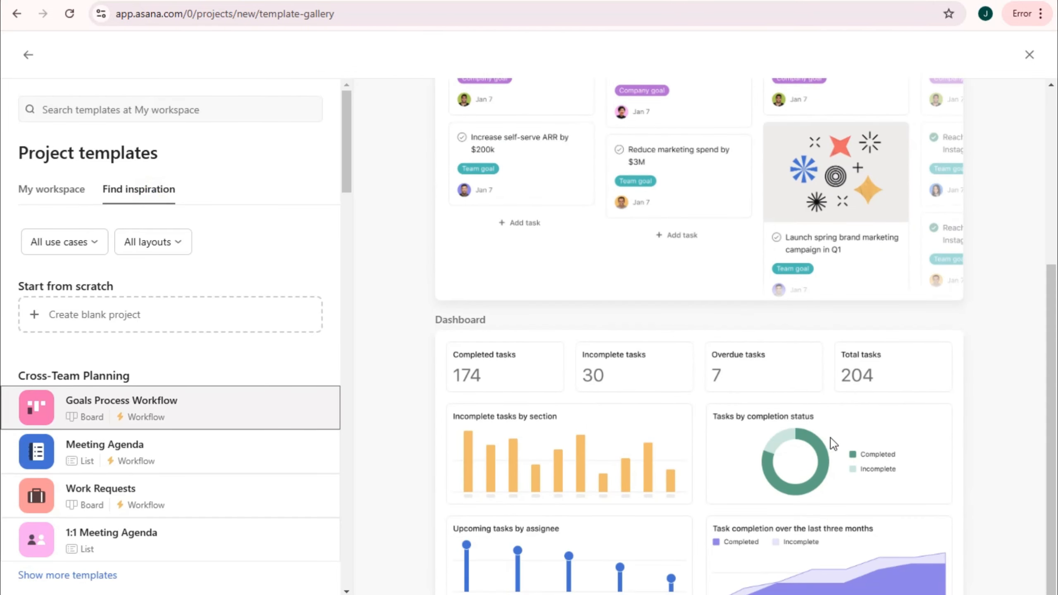
{"action": "scroll", "coordinate": [887, 422], "scroll_direction": "up", "scroll_amount": 6}
{"action": "left_click", "coordinate": [925, 118]}
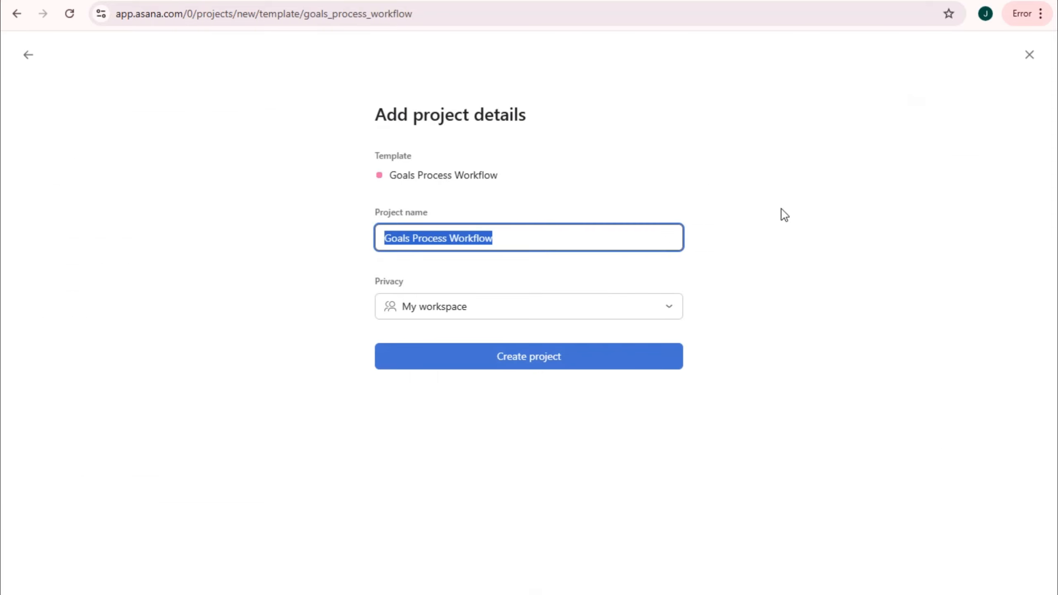
{"action": "left_click", "coordinate": [544, 366]}
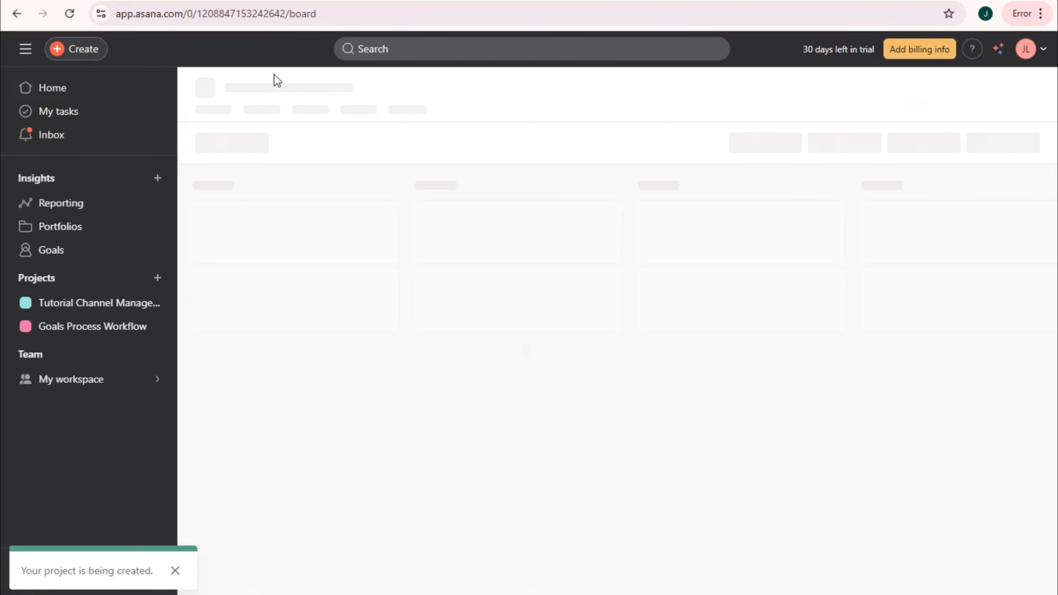
{"action": "left_click", "coordinate": [68, 97]}
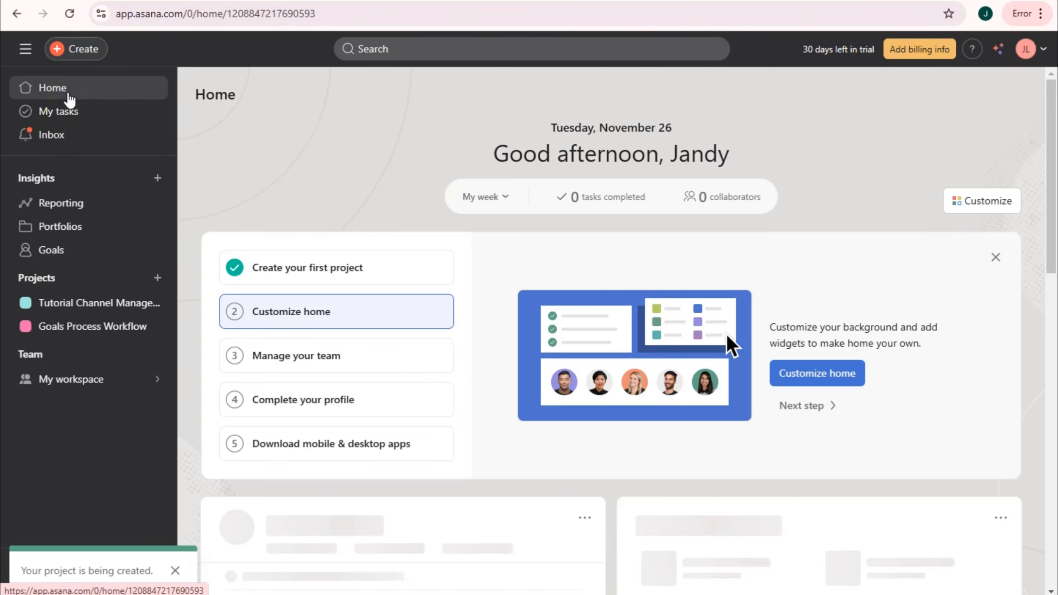
{"action": "scroll", "coordinate": [804, 399], "scroll_direction": "down", "scroll_amount": 5}
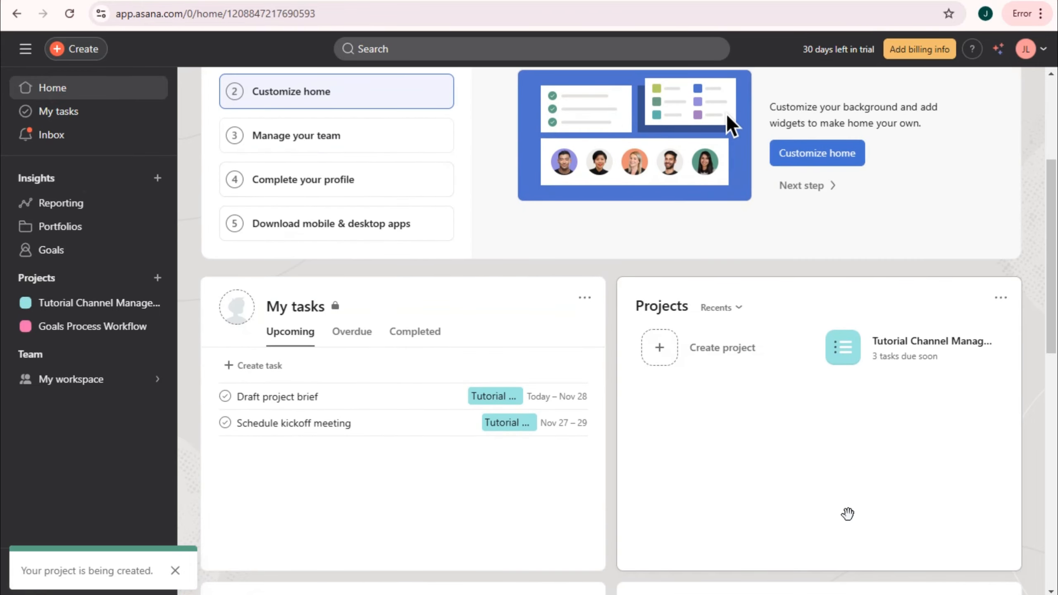
{"action": "scroll", "coordinate": [847, 513], "scroll_direction": "down", "scroll_amount": 7}
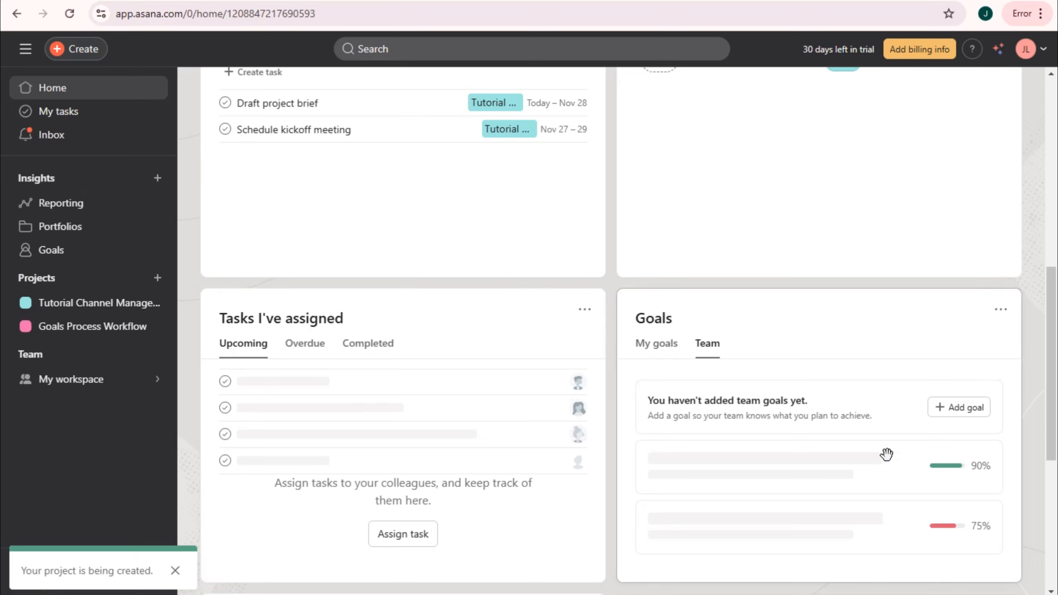
{"action": "scroll", "coordinate": [746, 514], "scroll_direction": "down", "scroll_amount": 3}
{"action": "scroll", "coordinate": [747, 515], "scroll_direction": "down", "scroll_amount": 5}
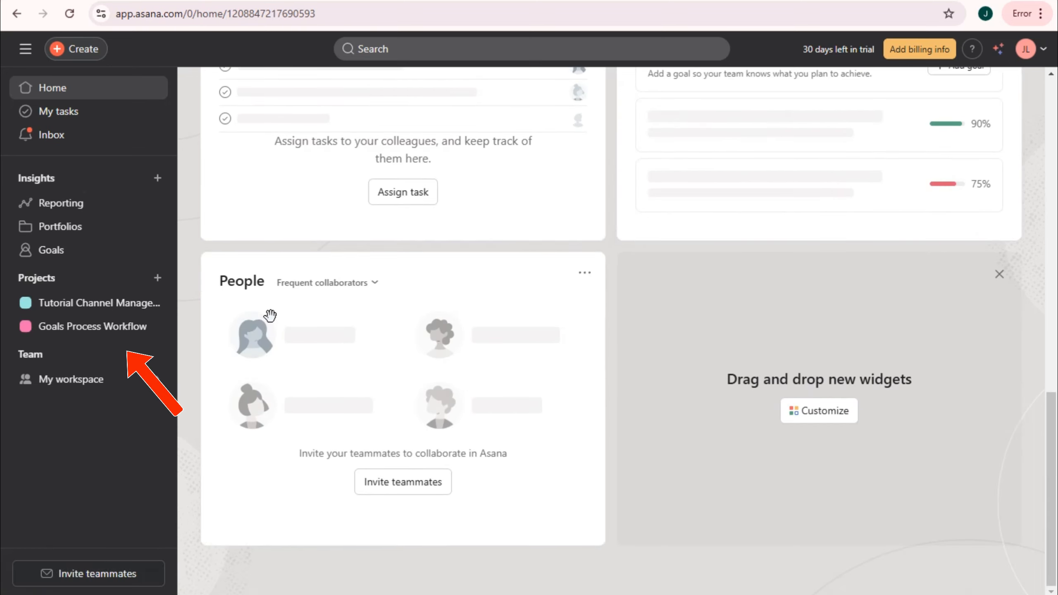
{"action": "scroll", "coordinate": [701, 397], "scroll_direction": "up", "scroll_amount": 7}
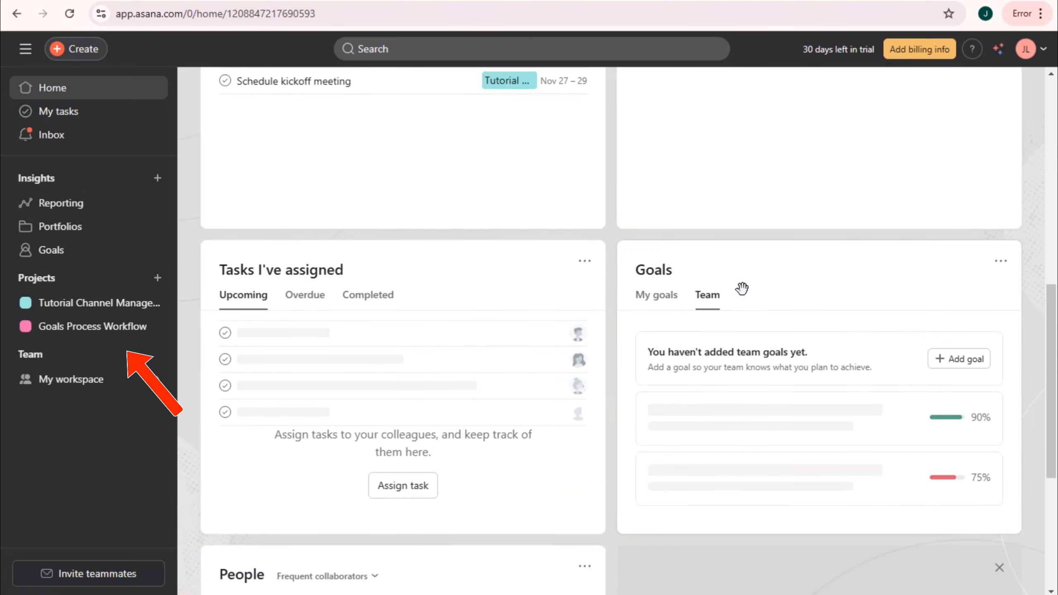
{"action": "left_click", "coordinate": [672, 301]}
{"action": "left_click", "coordinate": [707, 297]}
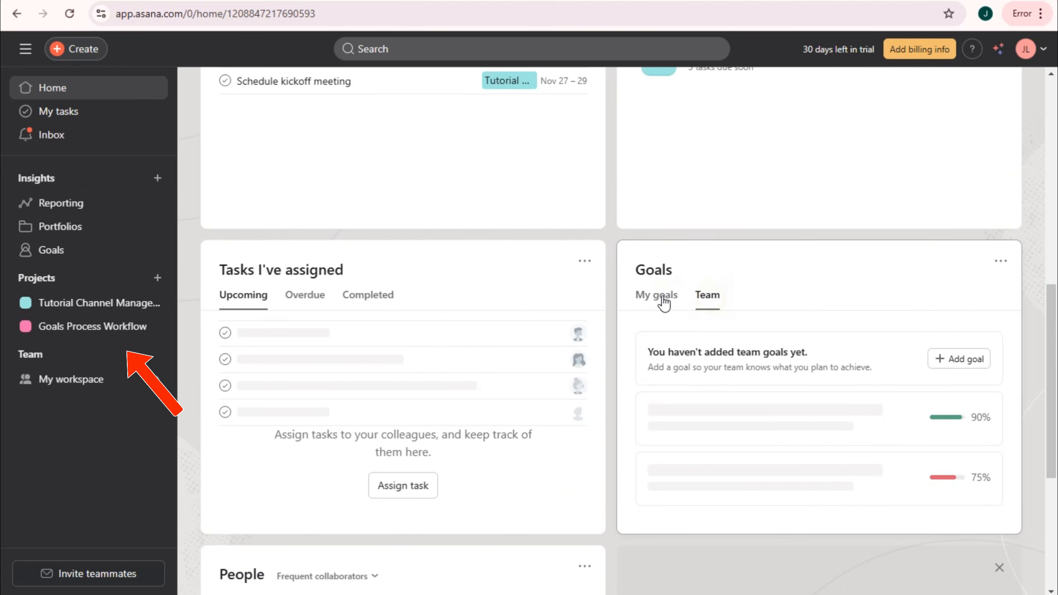
{"action": "left_click", "coordinate": [663, 298]}
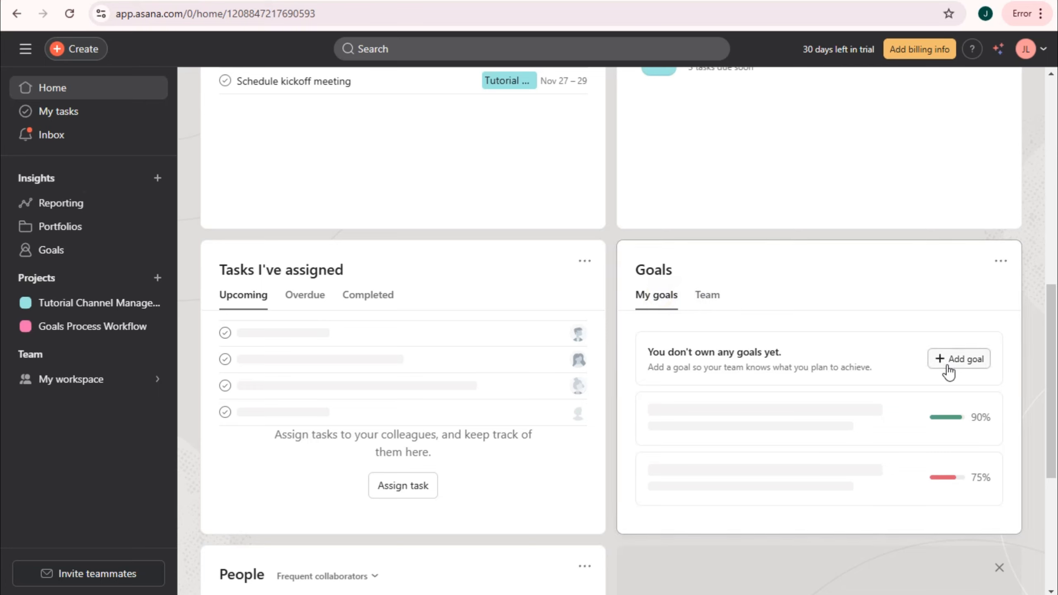
{"action": "left_click", "coordinate": [712, 302]}
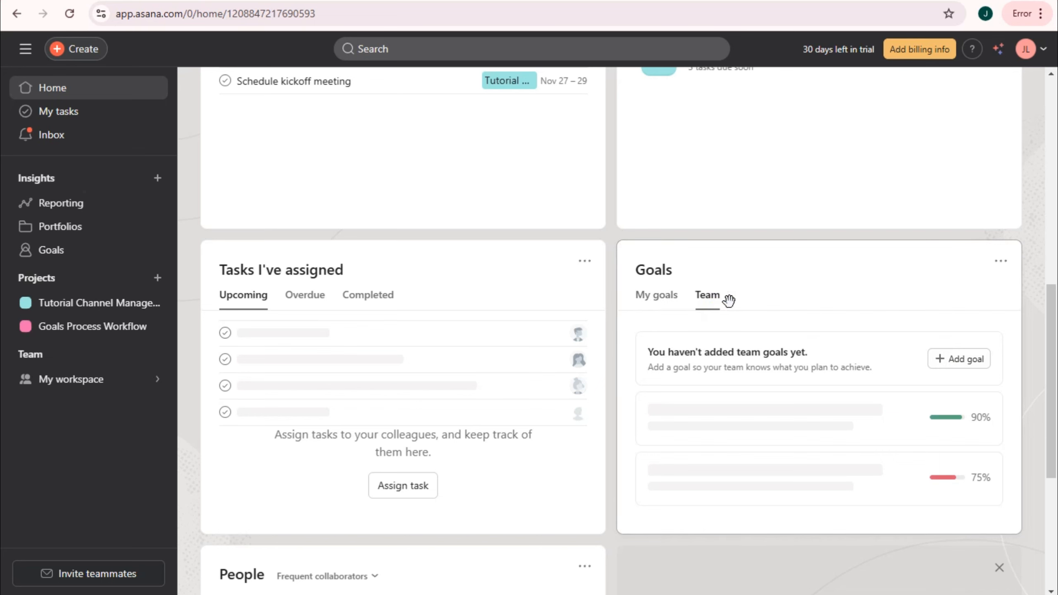
- Add a goal titled 'Achieve 10K YouTube Subscribers by Mid-2025' for Q4 FY24
{"action": "left_click", "coordinate": [975, 367]}
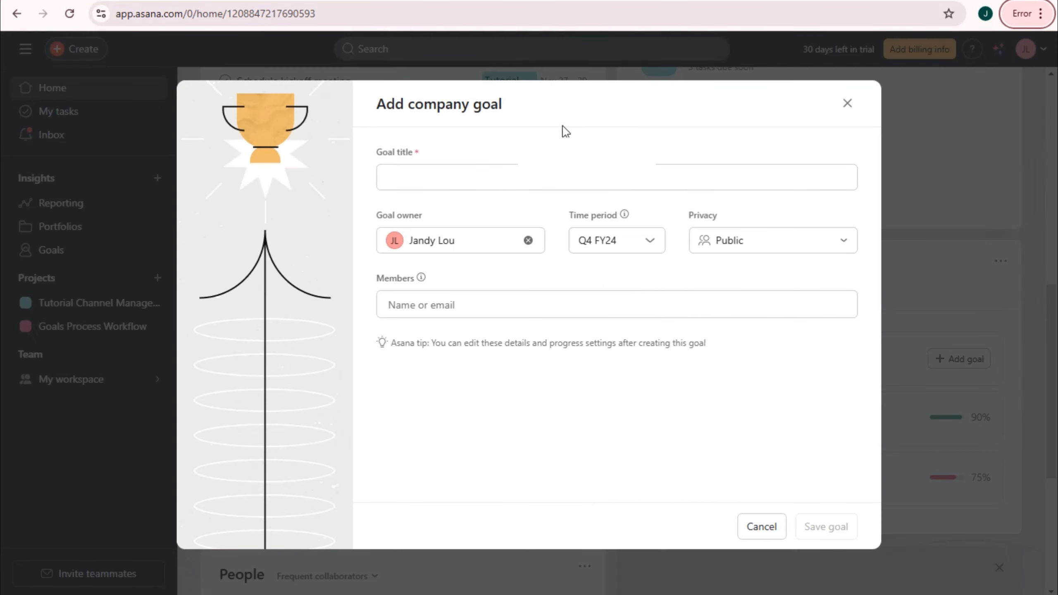
{"action": "left_click", "coordinate": [520, 179]}
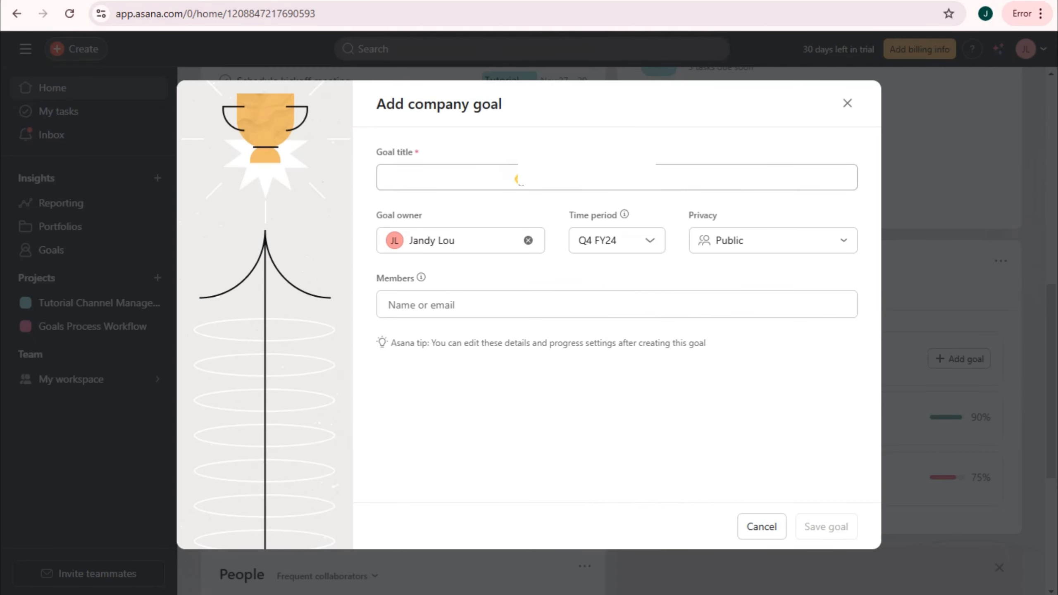
{"action": "type", "text": "Achieve 10K YouTube Subscri"}
{"action": "key", "text": "alt"}
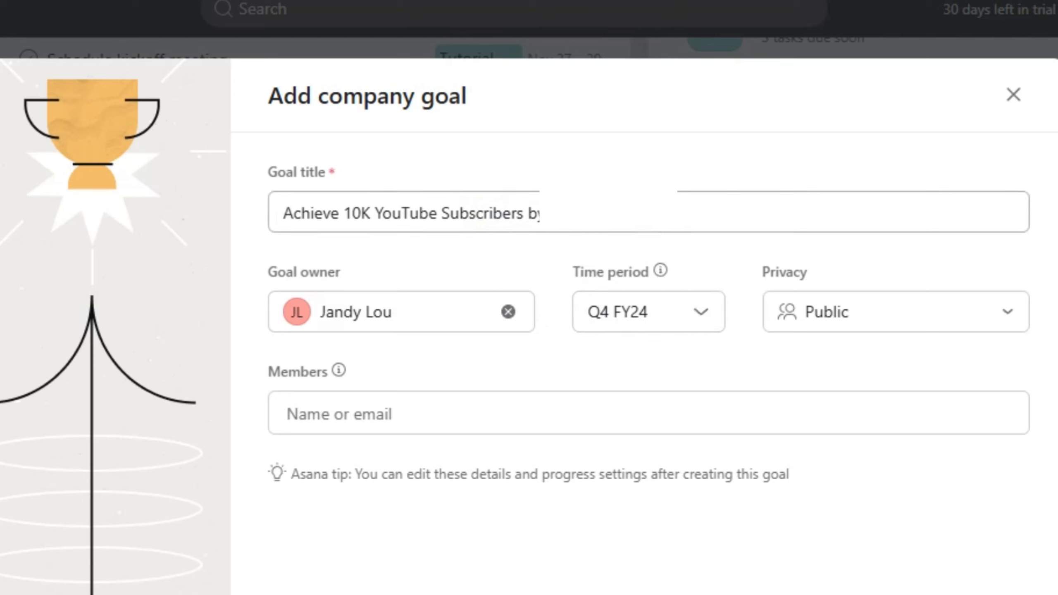
{"action": "left_click", "coordinate": [680, 214]}
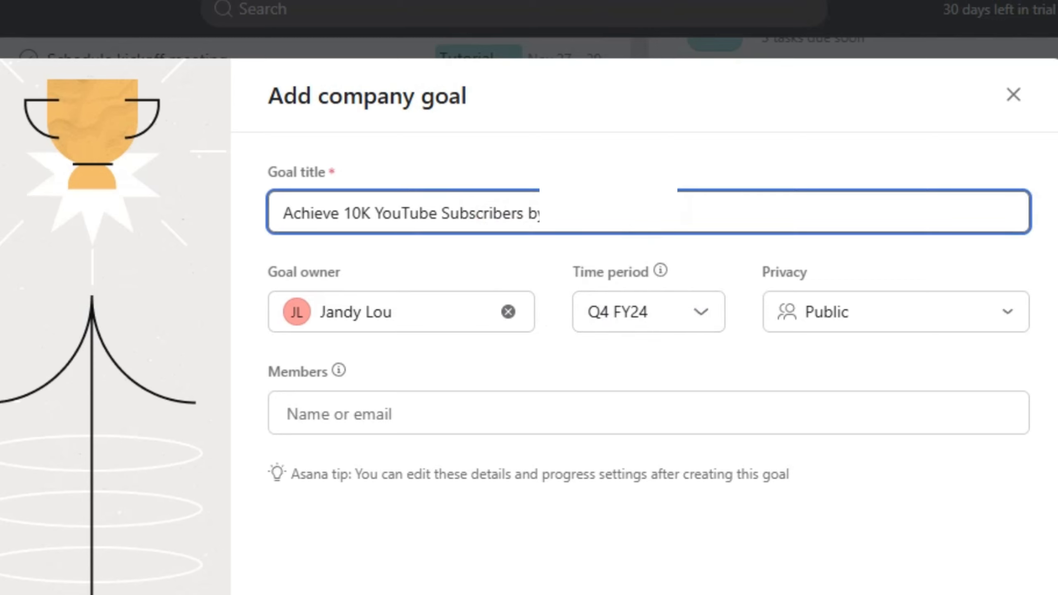
{"action": "left_click", "coordinate": [700, 314]}
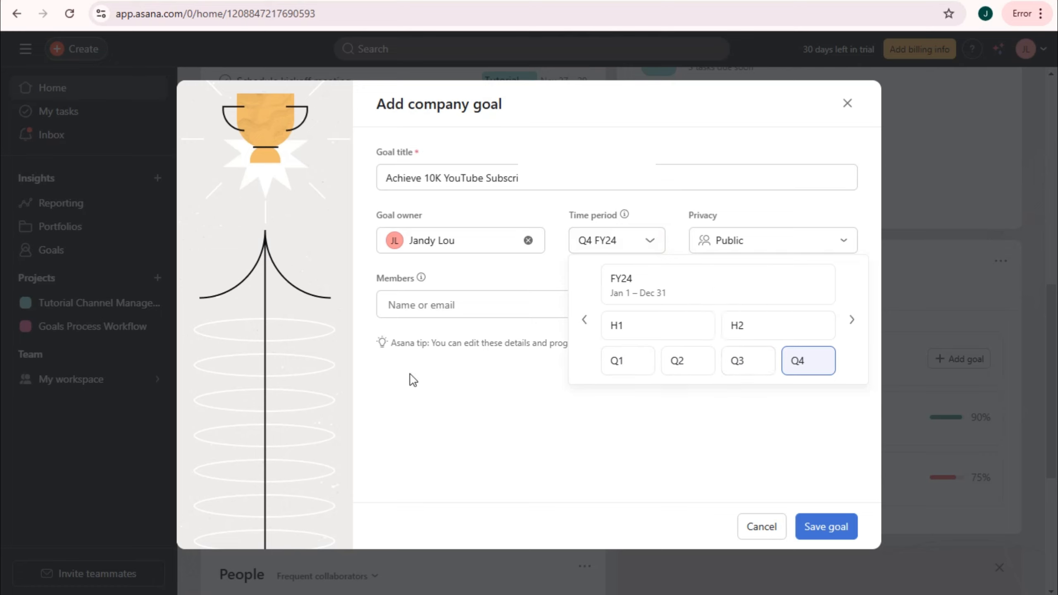
- Make the goal Public, add the owner as a member, drop the unmatched e-mail, and save
{"action": "left_click", "coordinate": [760, 241]}
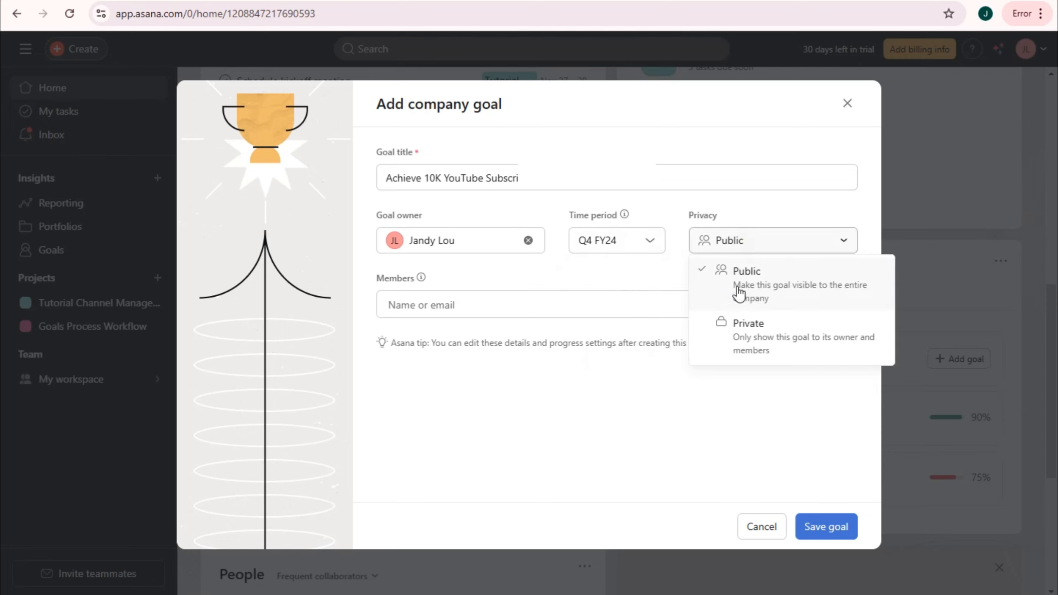
{"action": "left_click", "coordinate": [512, 304]}
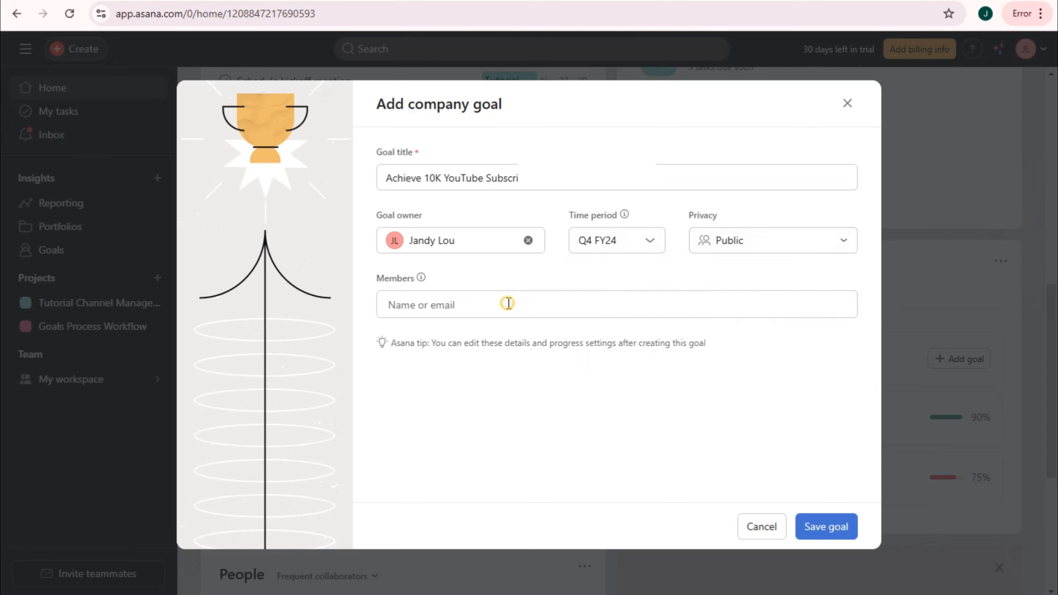
{"action": "left_click", "coordinate": [491, 340]}
{"action": "left_click", "coordinate": [491, 301]}
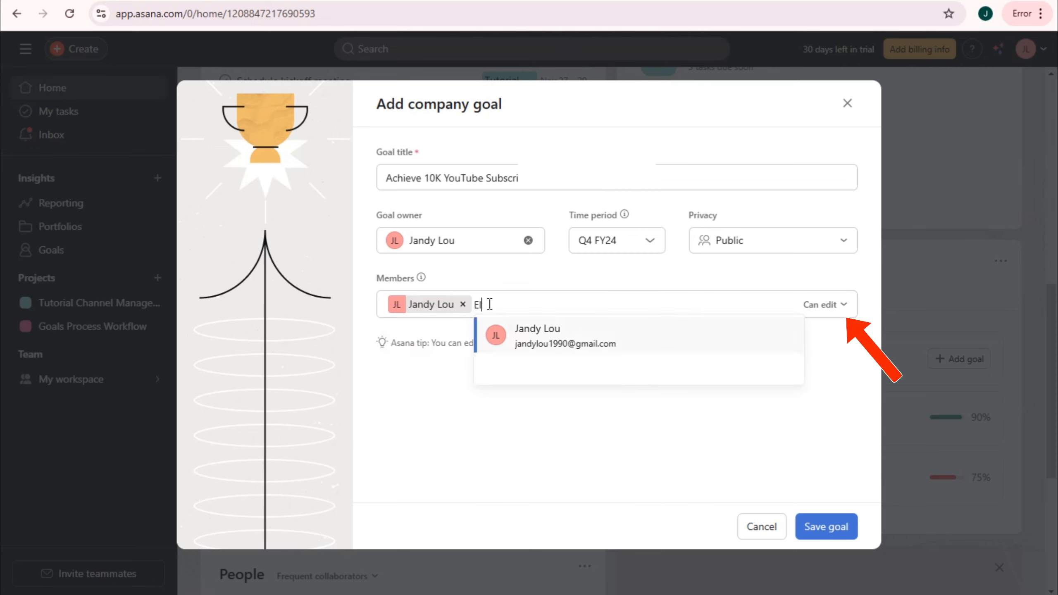
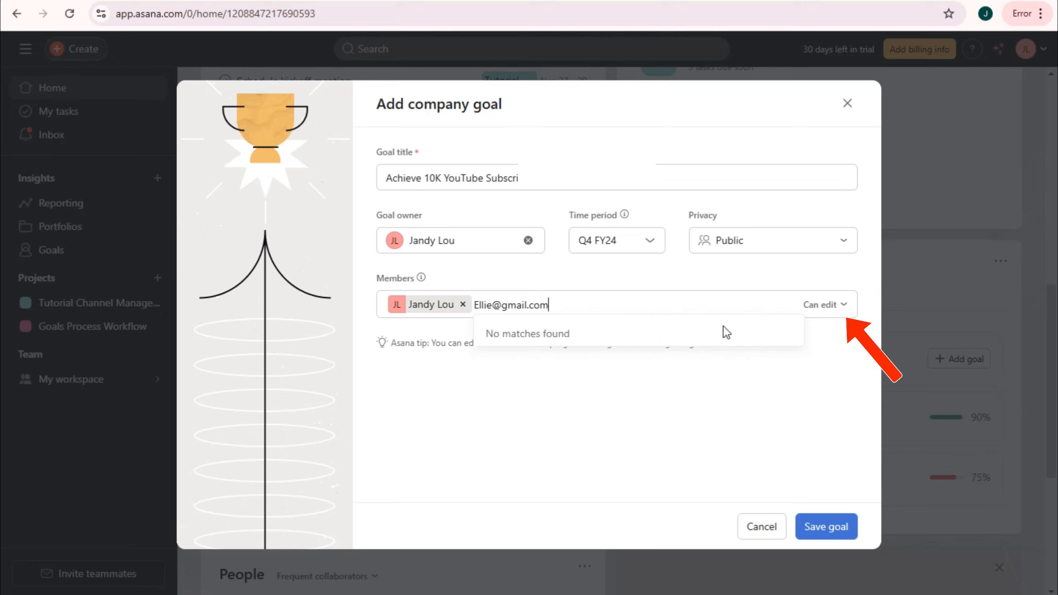
{"action": "left_click", "coordinate": [593, 311]}
{"action": "left_click", "coordinate": [598, 423]}
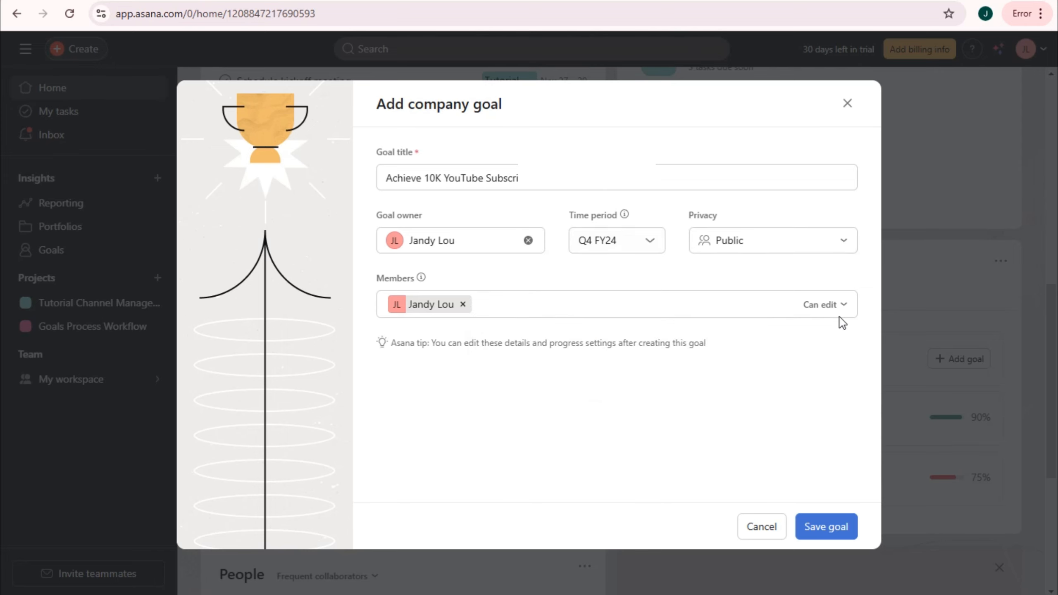
{"action": "left_click", "coordinate": [826, 528]}
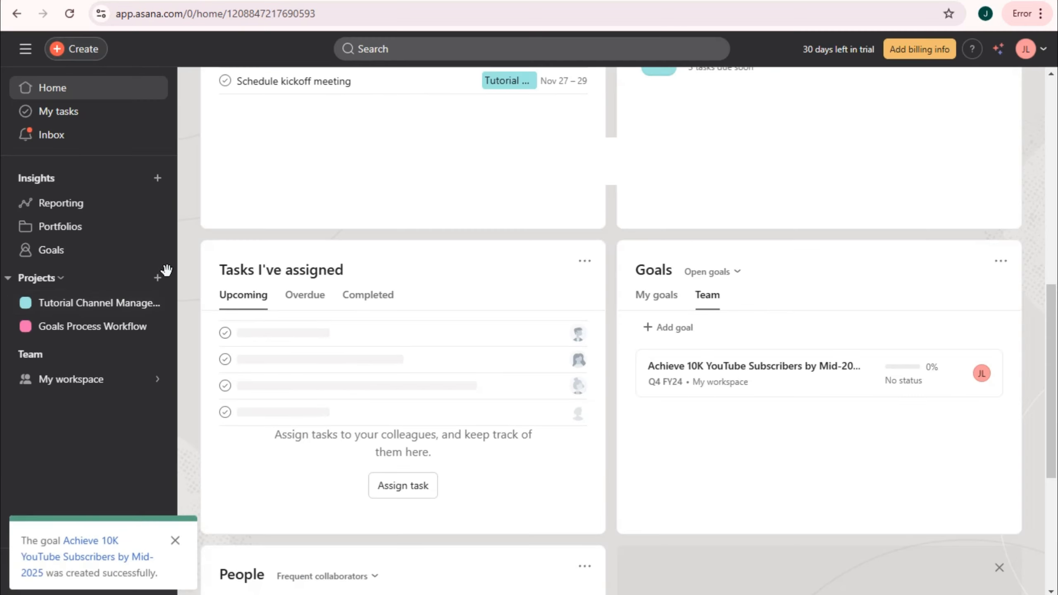
- Open the new goal and paste the description paragraph with Key Milestones bullets
{"action": "left_click", "coordinate": [826, 380]}
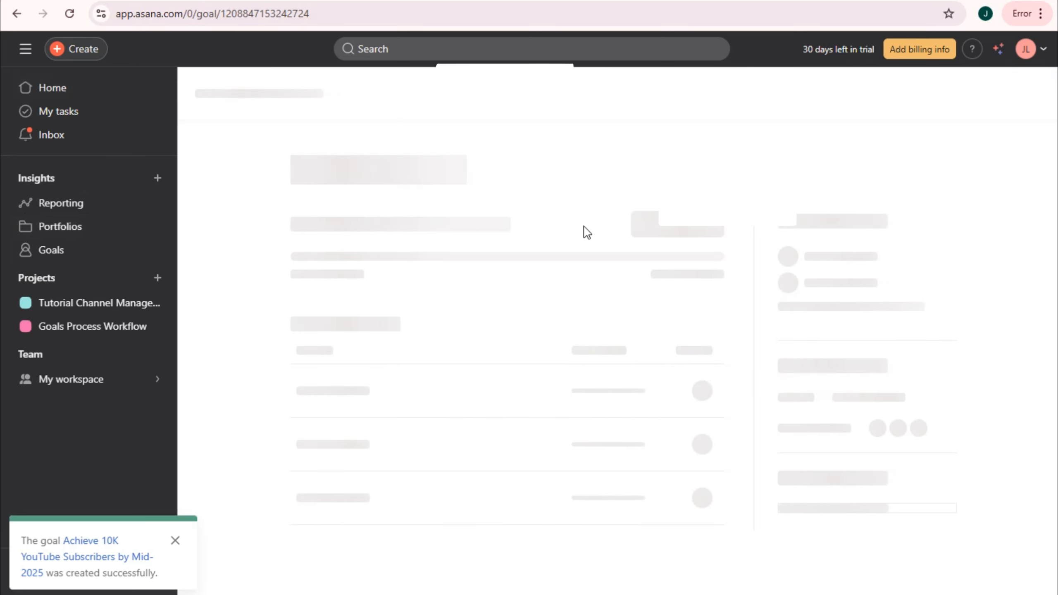
{"action": "scroll", "coordinate": [566, 336], "scroll_direction": "down", "scroll_amount": 3}
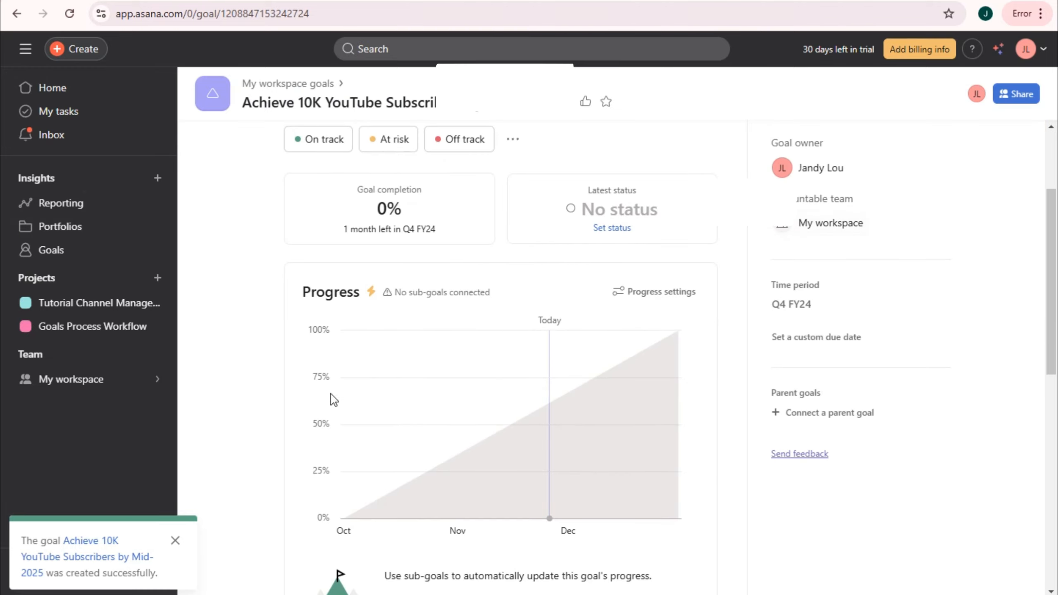
{"action": "scroll", "coordinate": [513, 430], "scroll_direction": "down", "scroll_amount": 6}
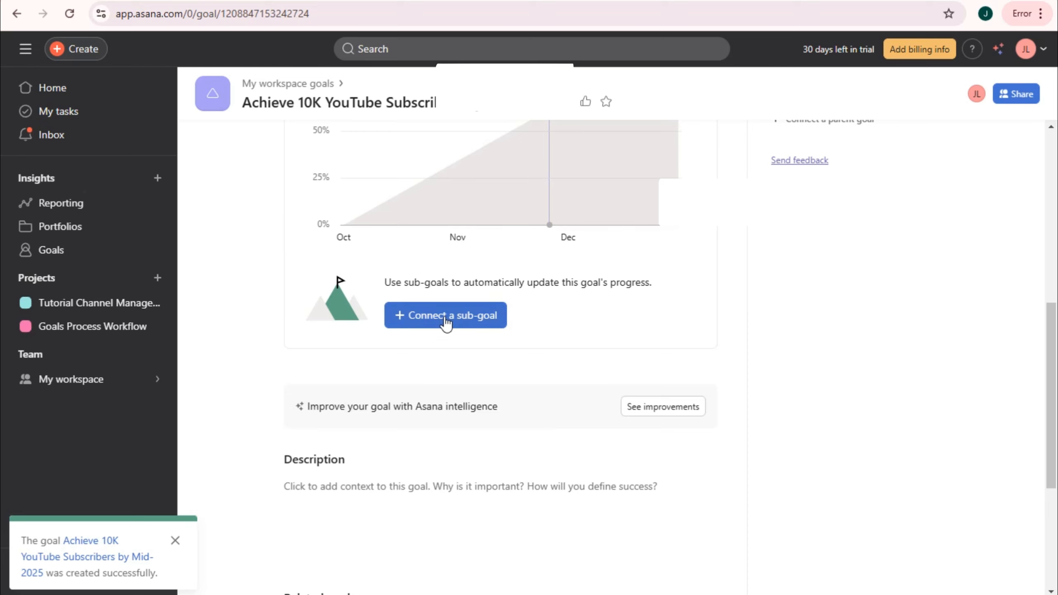
{"action": "scroll", "coordinate": [452, 457], "scroll_direction": "down", "scroll_amount": 2}
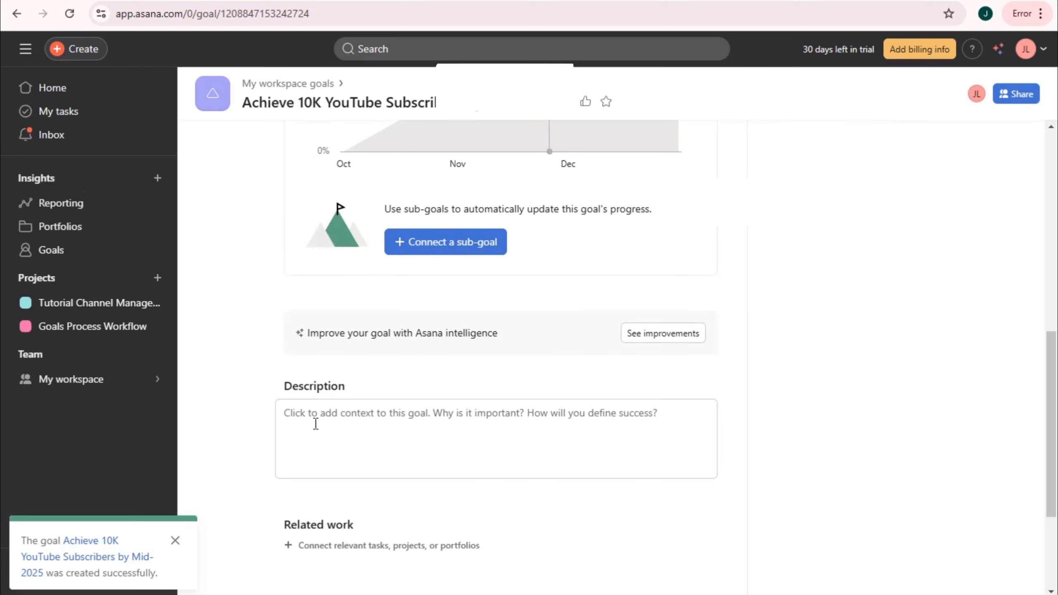
{"action": "left_click", "coordinate": [387, 428]}
{"action": "type", "text": "The goal is to grow our YouTube channel's subscriber base to 10,000 by June 2024. To achieve this, we will focus on producing consistent, high-quality tutorial content that caters to our target audience's needs. We'll implement a strategic content calendar, prioritize SEO for video titles, descriptions, and tags, and actively engage with our viewers through comments and community posts. Additionally, we will leverage social media, collaborations, and cross-promotion to increase visibility. Regular analytics reviews will help us fine-tune our strategy to meet this subscriber milestone. Key Milestones: Monthly content creation of 4+ tutorials Optimizing SEO for all videos"}
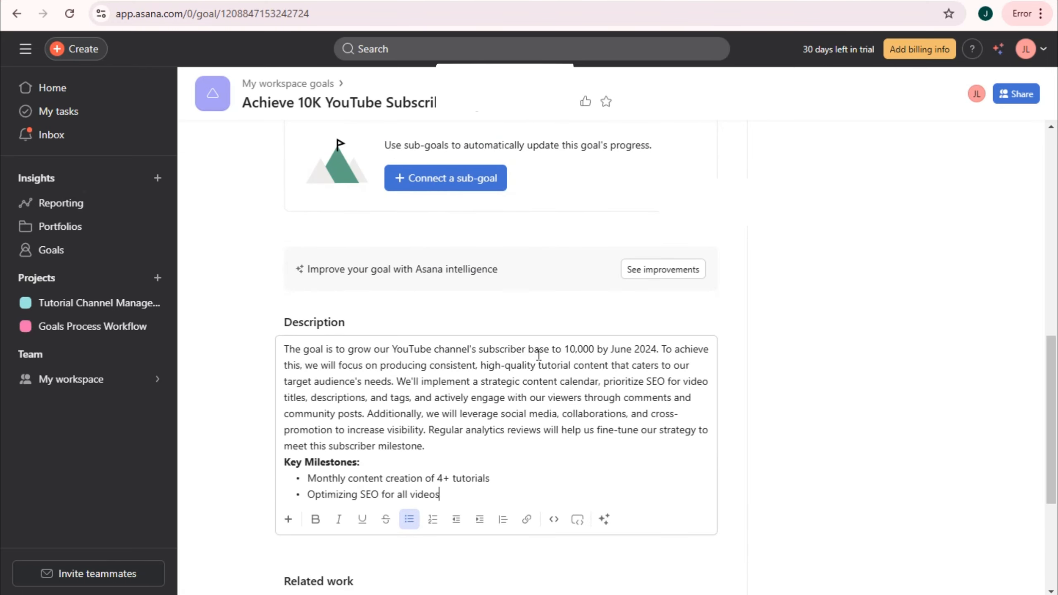
- Change the target year 2024 to 2025, dismiss the trial banner, and return Home
{"action": "left_click", "coordinate": [654, 349]}
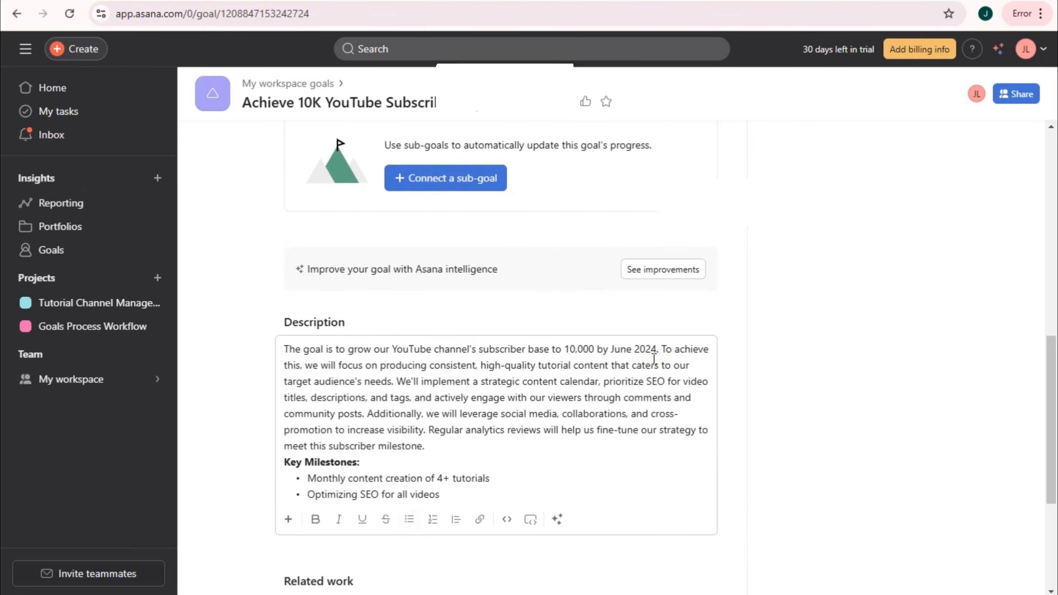
{"action": "key", "text": "BackSpace"}
{"action": "type", "text": "5"}
{"action": "scroll", "coordinate": [479, 439], "scroll_direction": "down", "scroll_amount": 4}
{"action": "scroll", "coordinate": [430, 492], "scroll_direction": "down", "scroll_amount": 2}
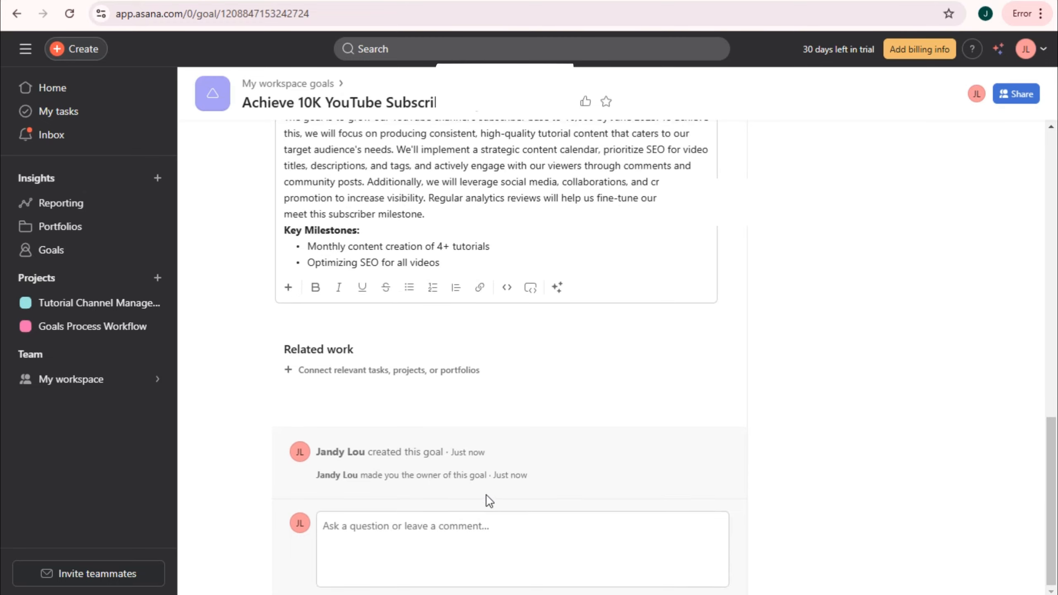
{"action": "scroll", "coordinate": [486, 496], "scroll_direction": "up", "scroll_amount": 10}
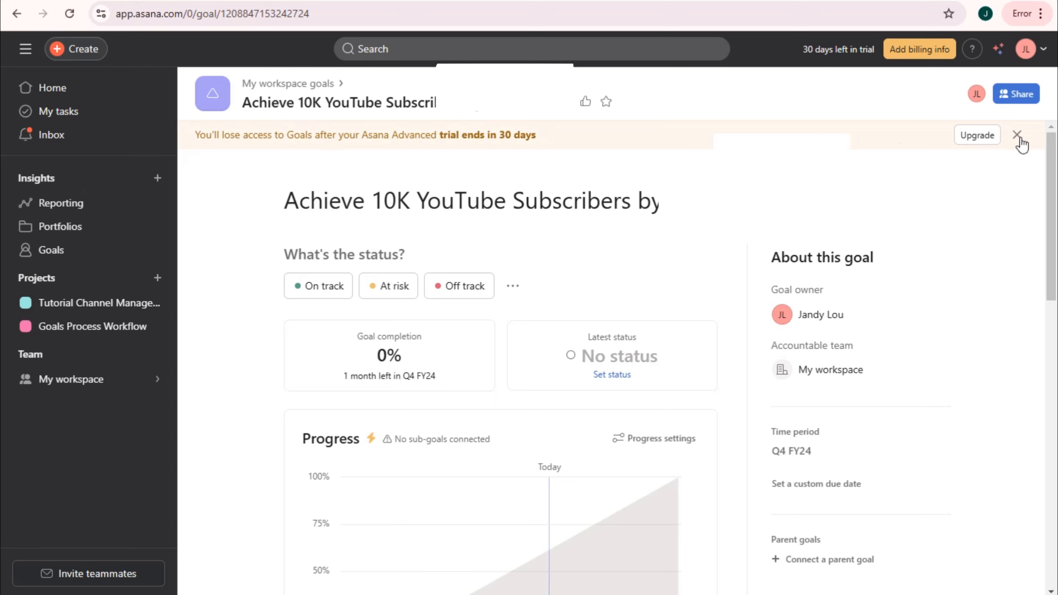
{"action": "left_click", "coordinate": [1017, 135]}
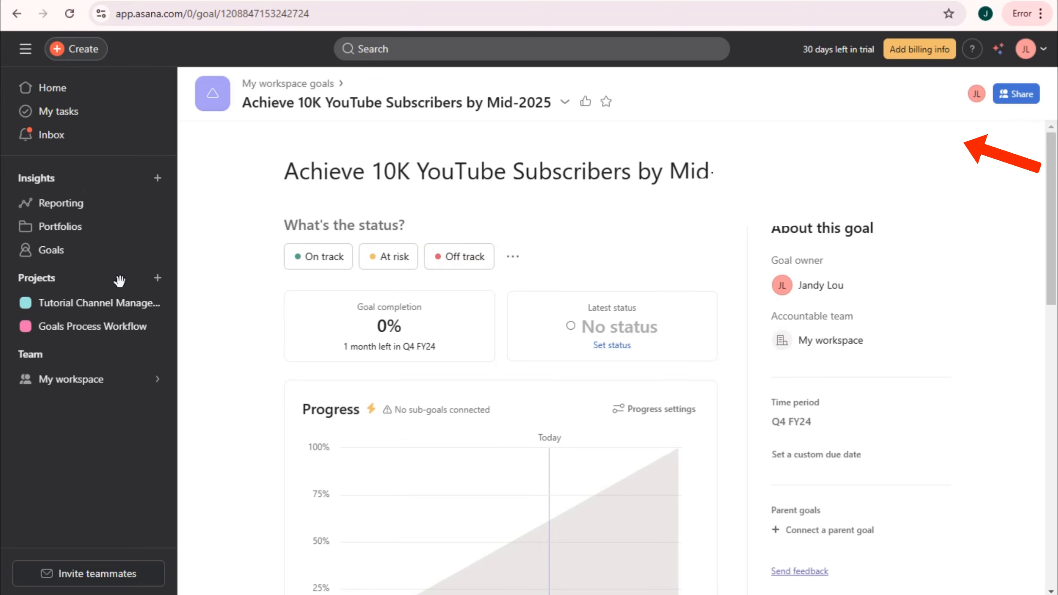
{"action": "left_click", "coordinate": [77, 88]}
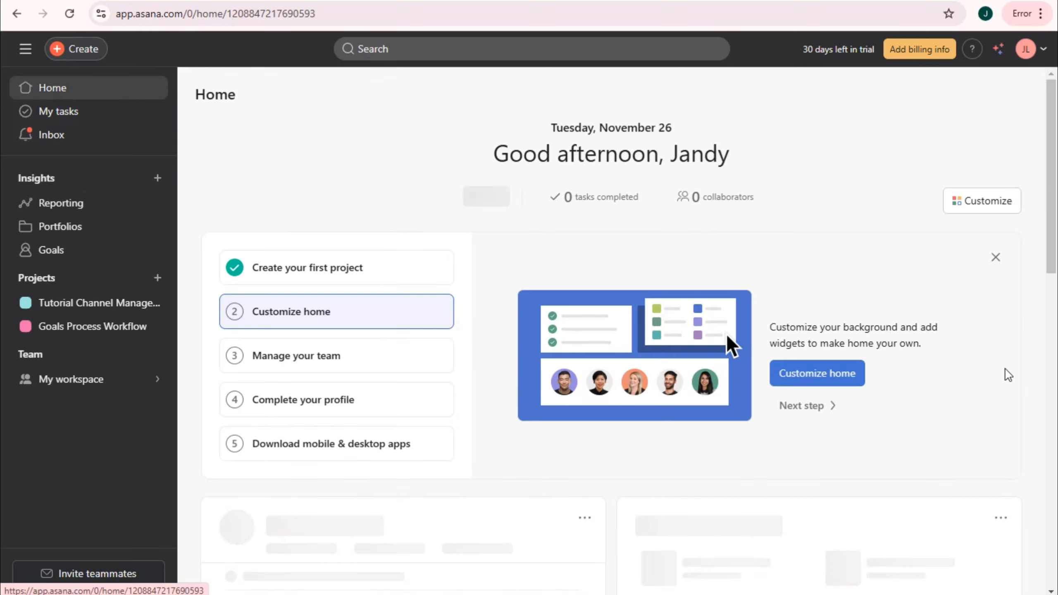
{"action": "scroll", "coordinate": [907, 402], "scroll_direction": "down", "scroll_amount": 10}
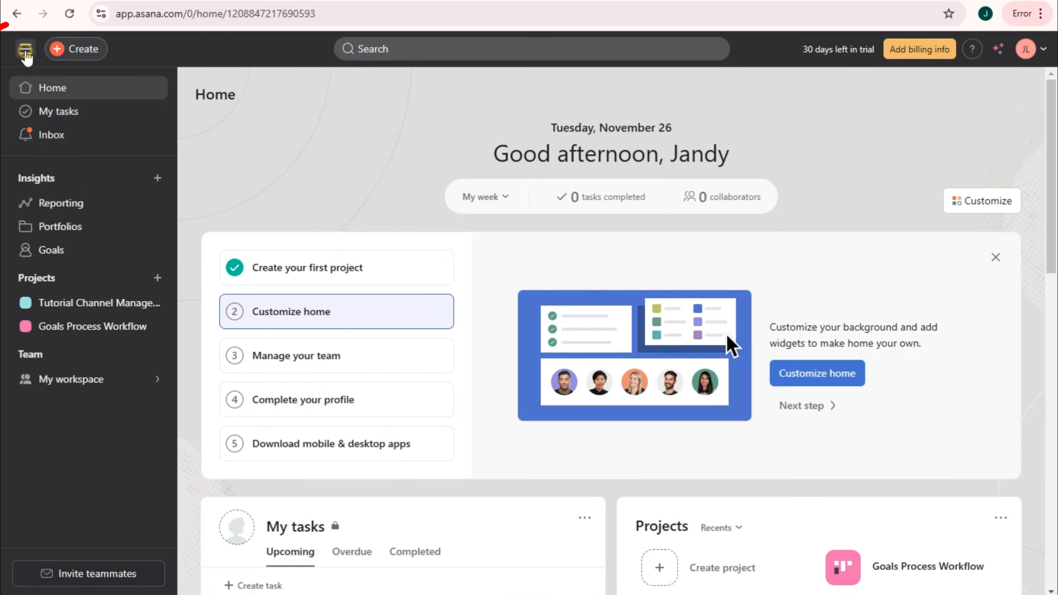
{"action": "left_click", "coordinate": [26, 53]}
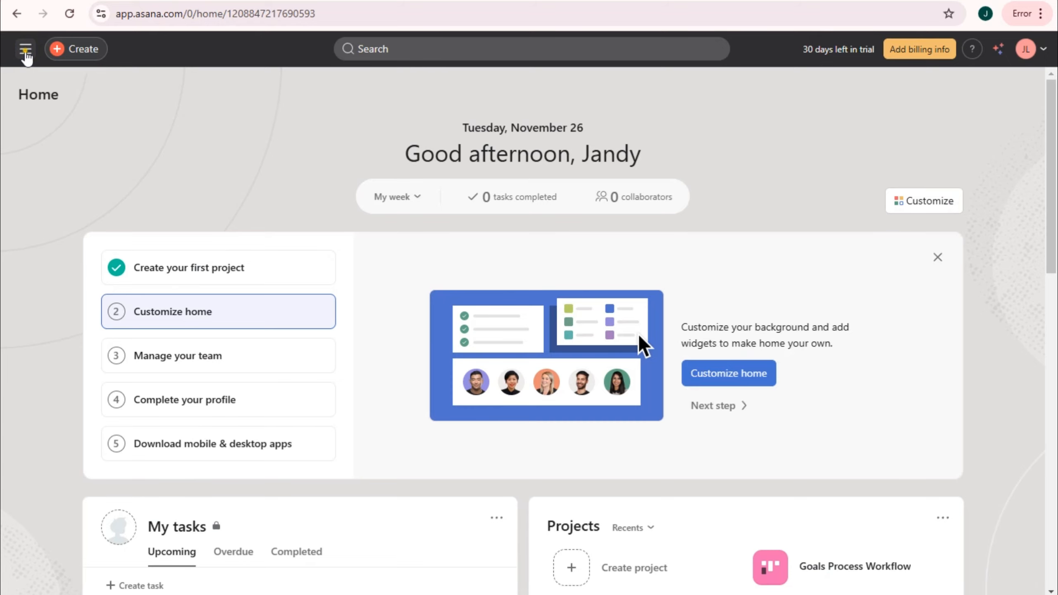
{"action": "left_click", "coordinate": [25, 52]}
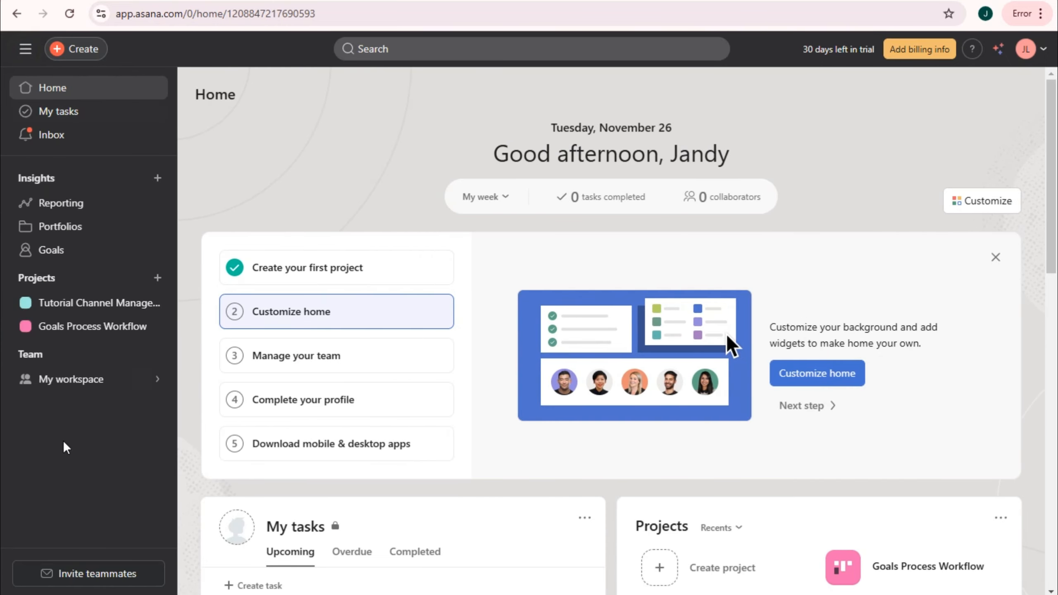
{"action": "left_click", "coordinate": [73, 379]}
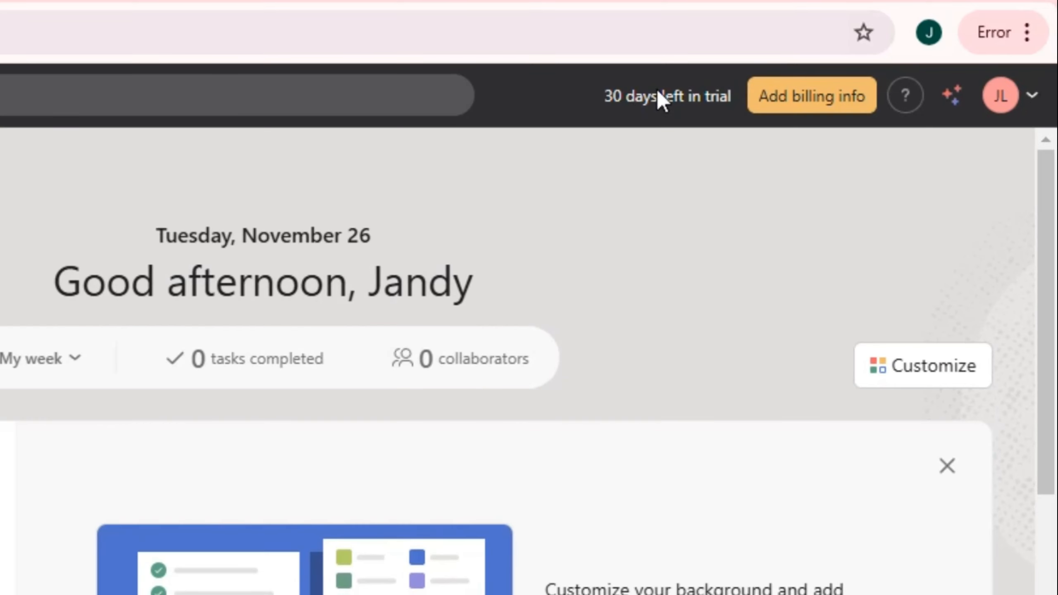
- Open the Help with features articles from the ? help panel
{"action": "left_click", "coordinate": [906, 95]}
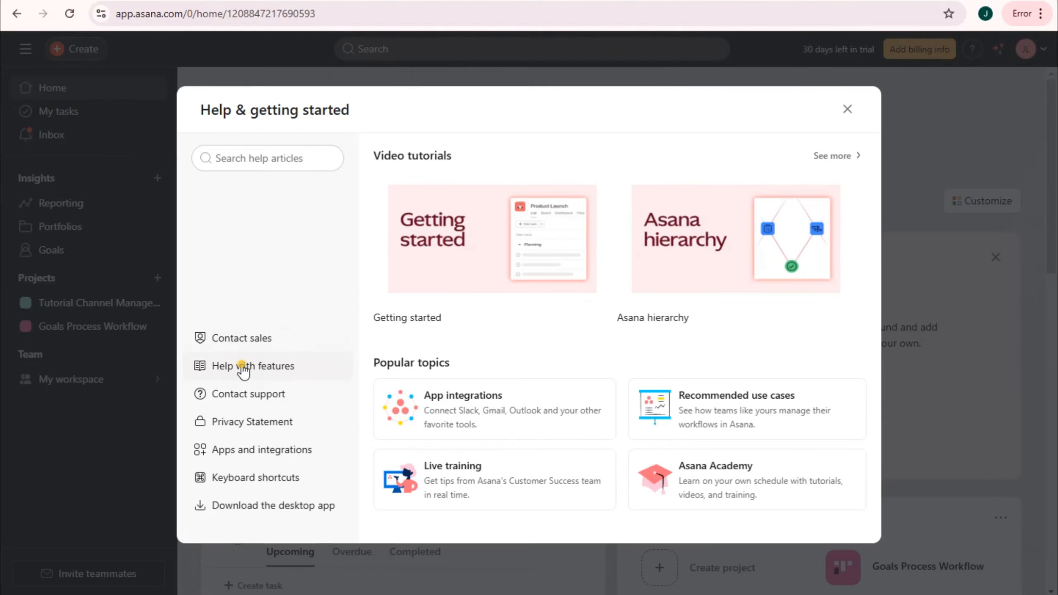
{"action": "left_click", "coordinate": [243, 365]}
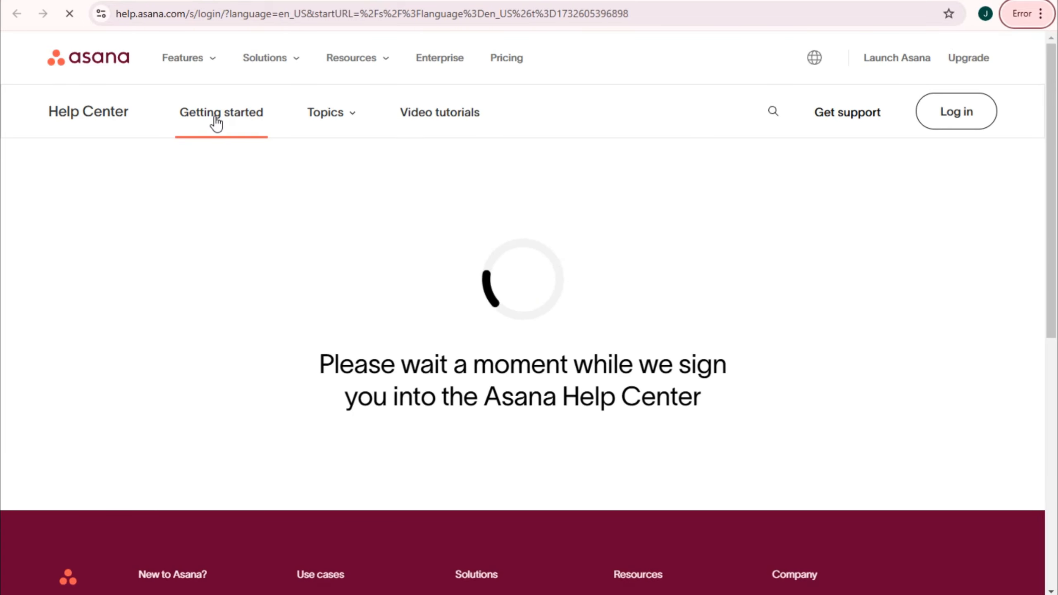
- Browse the Help Center's Video tutorials page, scrolling through its category cards to the footer
{"action": "left_click", "coordinate": [346, 114]}
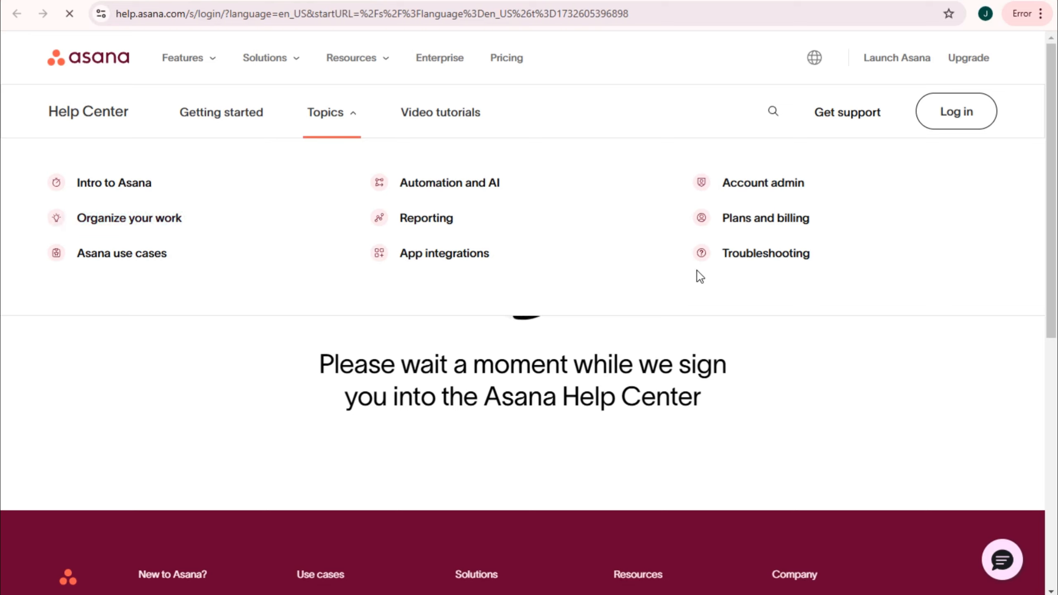
{"action": "left_click", "coordinate": [468, 114]}
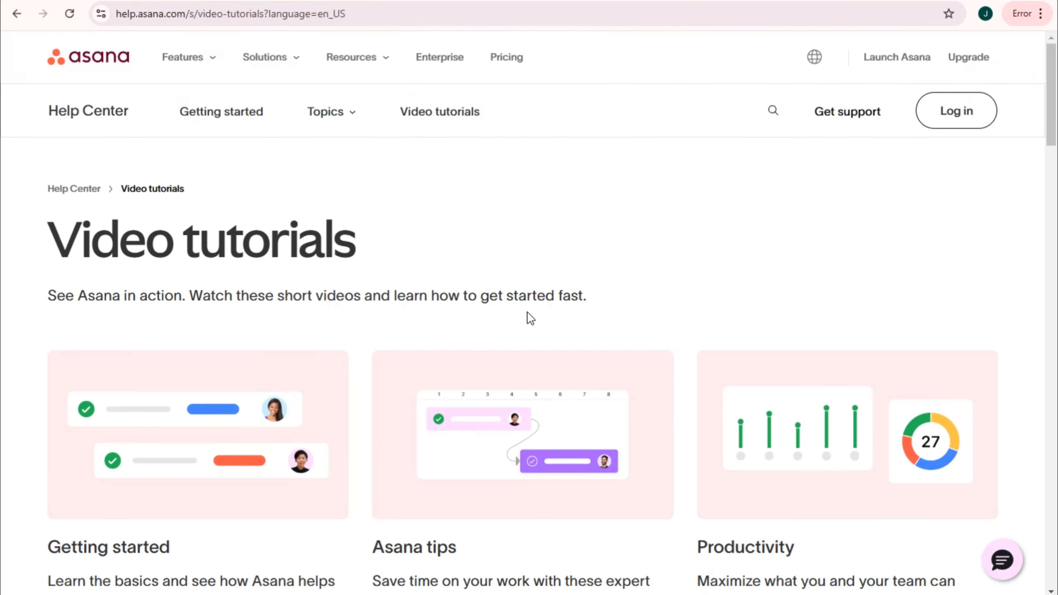
{"action": "scroll", "coordinate": [529, 316], "scroll_direction": "down", "scroll_amount": 10}
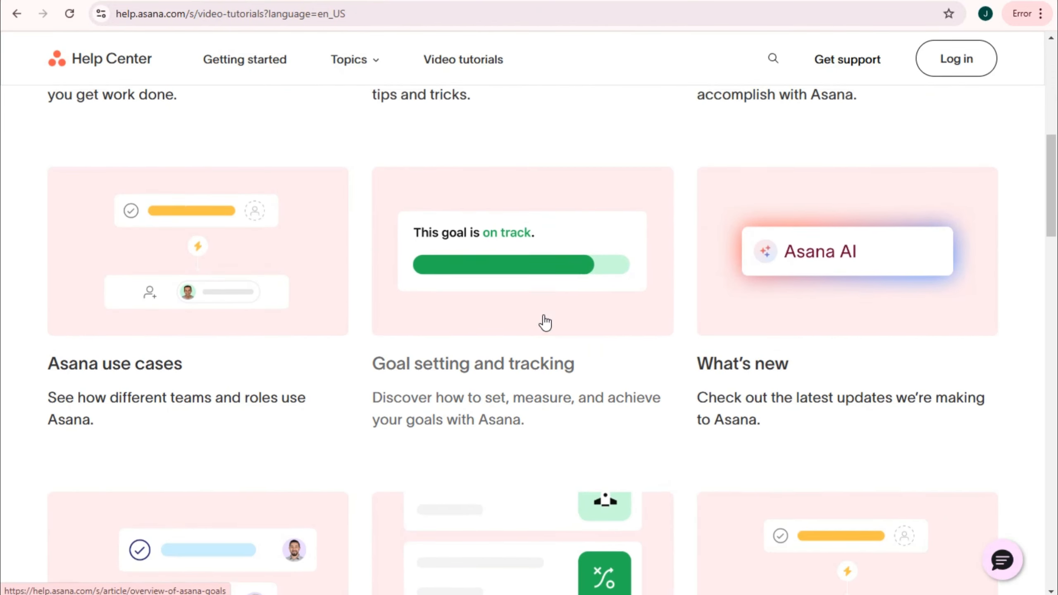
{"action": "scroll", "coordinate": [639, 336], "scroll_direction": "down", "scroll_amount": 12}
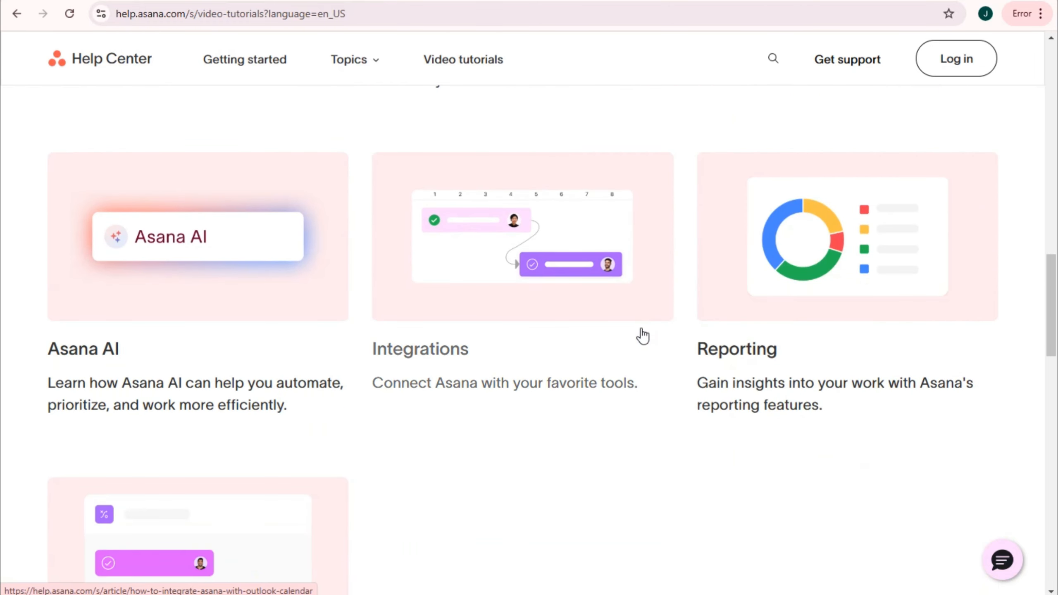
{"action": "scroll", "coordinate": [642, 336], "scroll_direction": "down", "scroll_amount": 15}
{"action": "scroll", "coordinate": [642, 335], "scroll_direction": "up", "scroll_amount": 2}
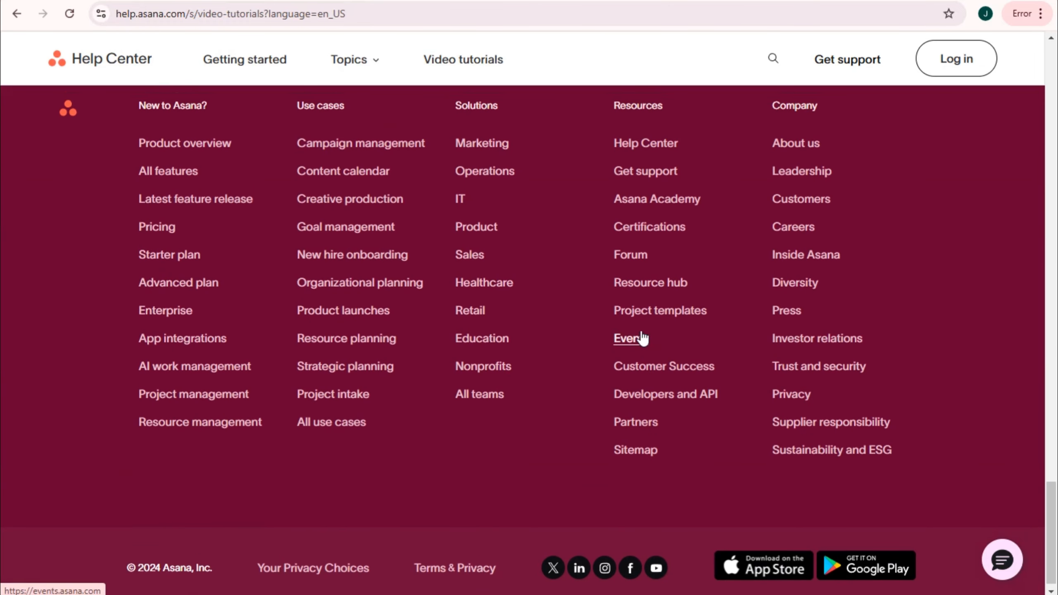
- Check the support chat and Windows desktop app download page, then close Asana's help panel
{"action": "left_click", "coordinate": [206, 1]}
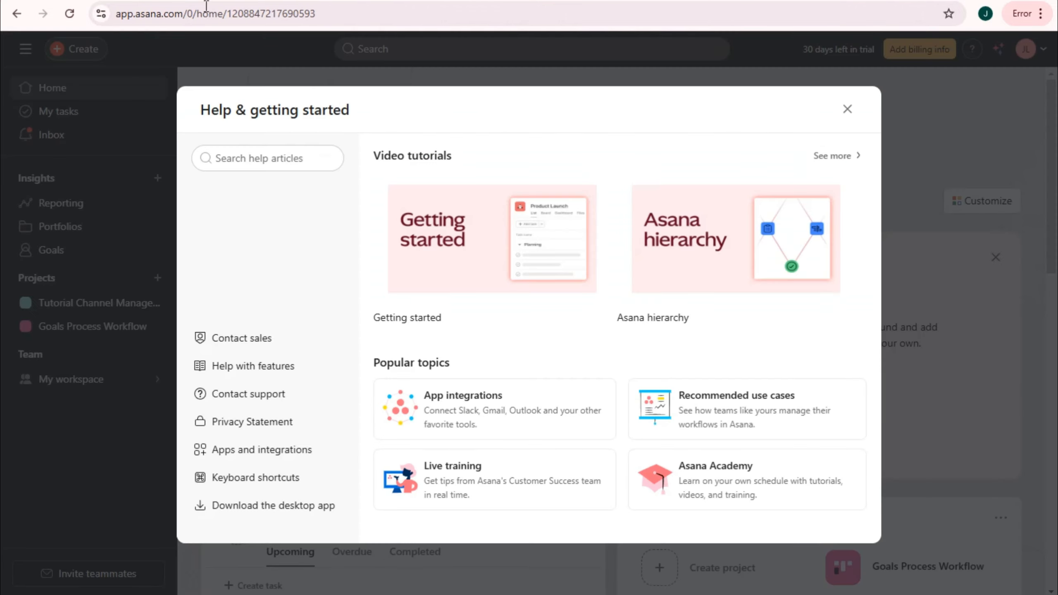
{"action": "left_click", "coordinate": [282, 399]}
{"action": "left_click", "coordinate": [287, 509]}
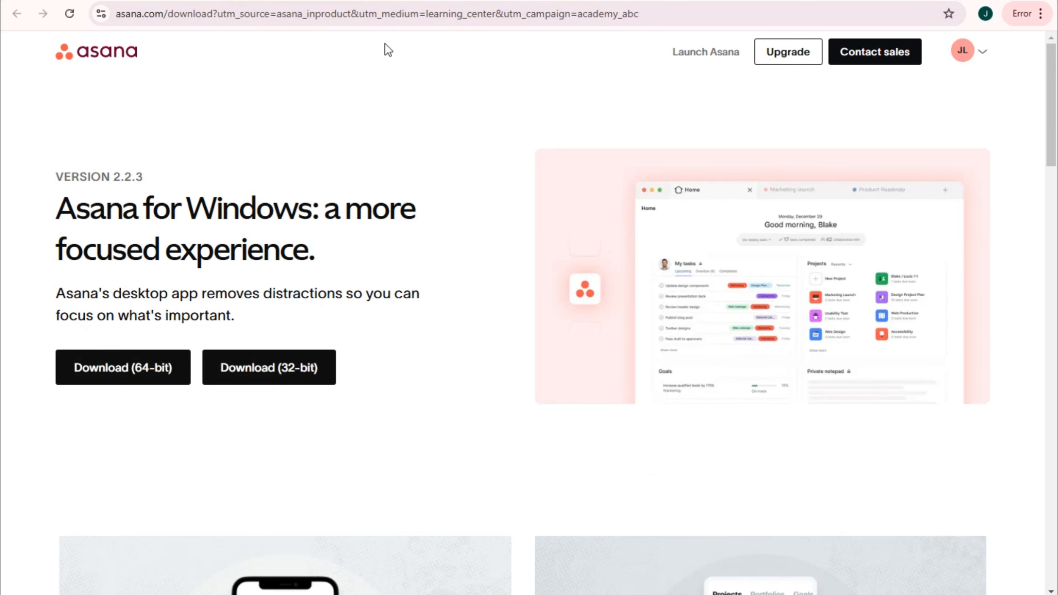
{"action": "left_click", "coordinate": [350, 0]}
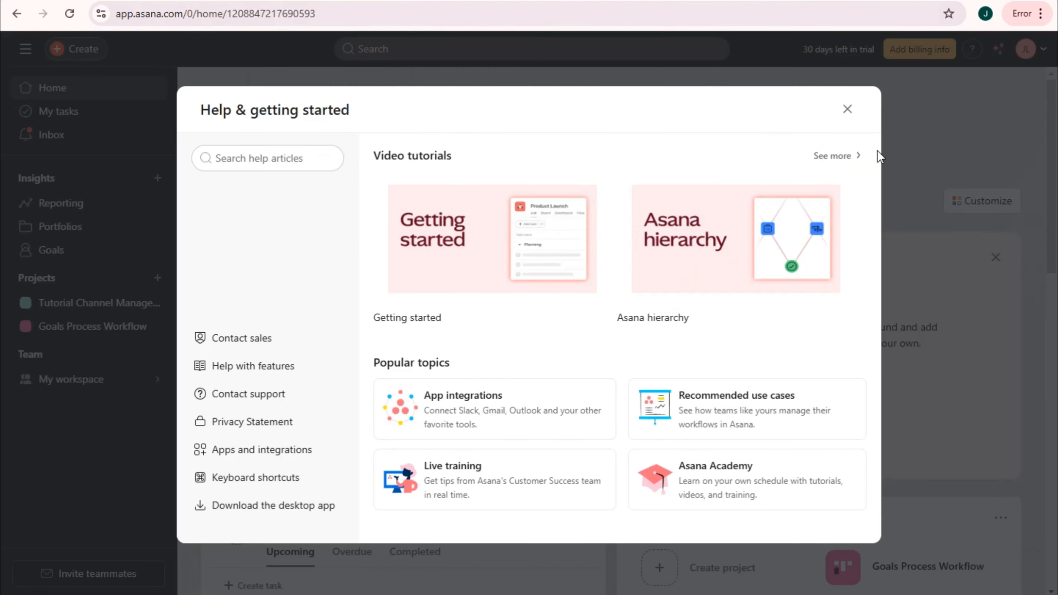
{"action": "left_click", "coordinate": [849, 107]}
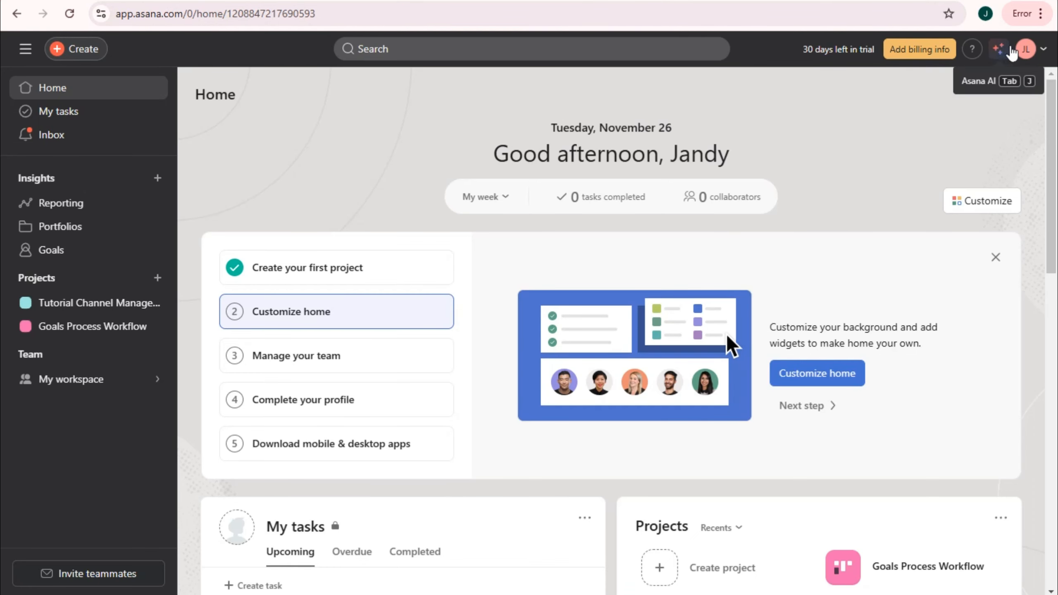
- Open the user's profile page, which lists Draft project brief and Schedule kickoff meeting
{"action": "left_click", "coordinate": [1039, 63]}
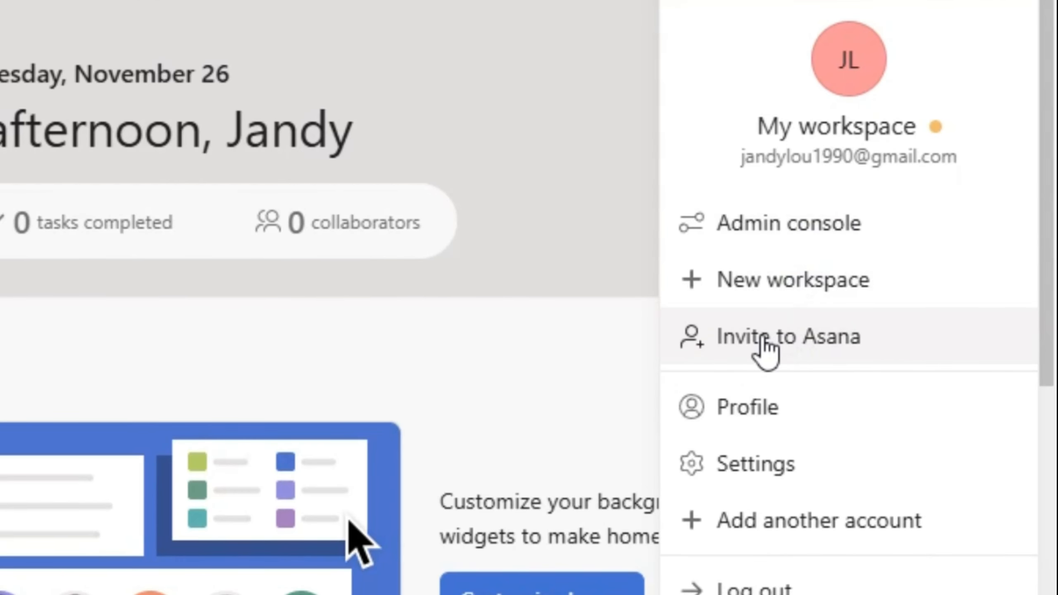
{"action": "left_click", "coordinate": [766, 419]}
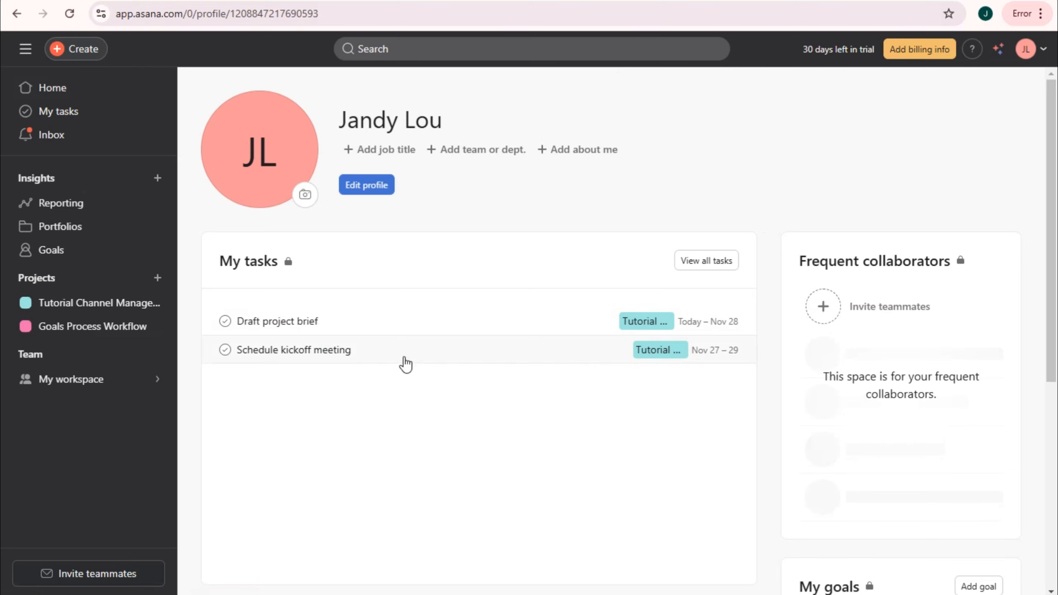
{"action": "left_click", "coordinate": [1038, 50]}
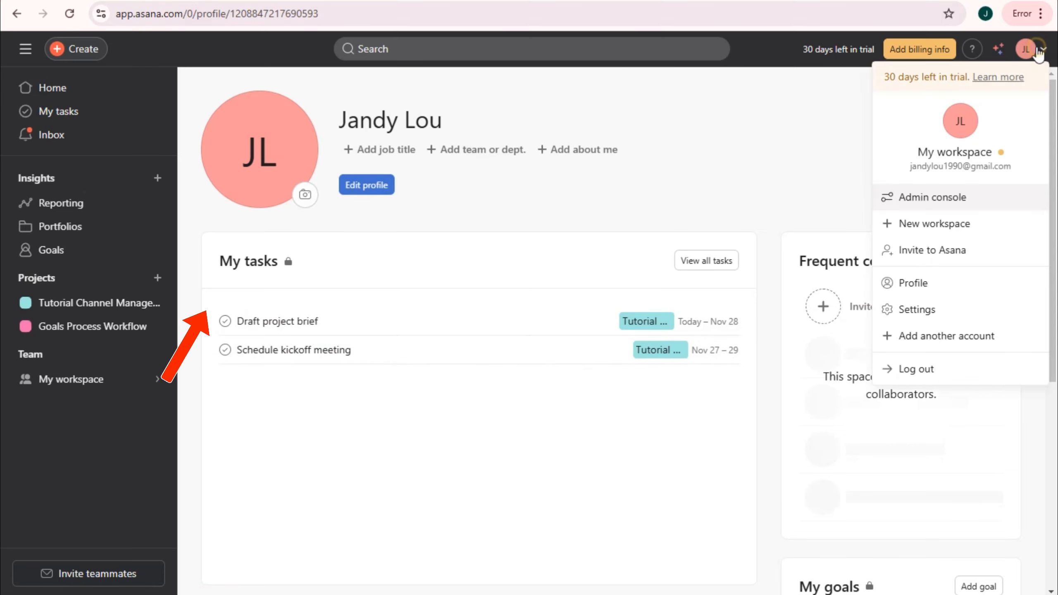
{"action": "left_click", "coordinate": [948, 309]}
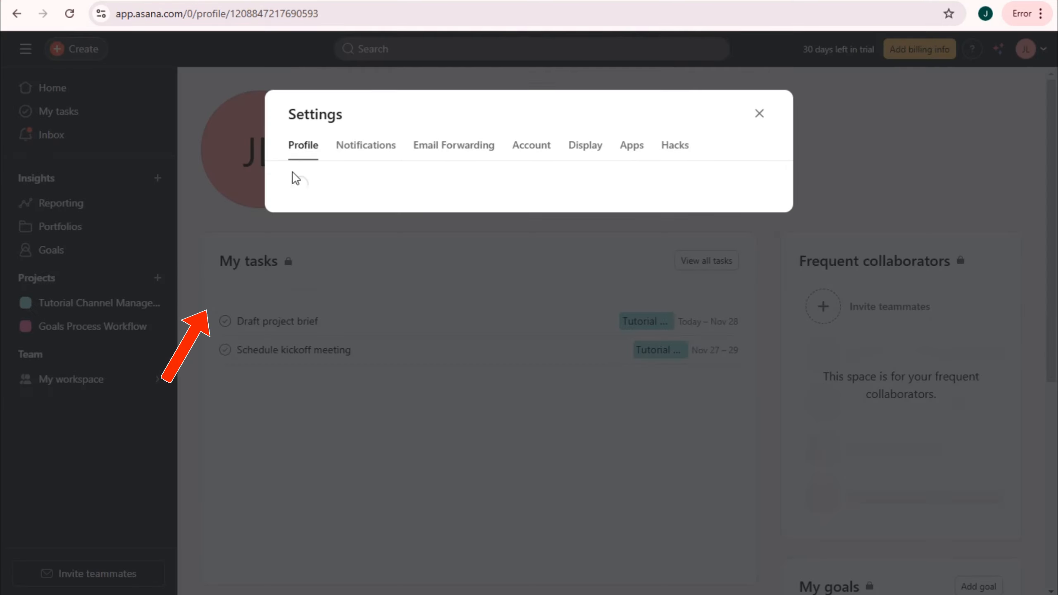
{"action": "scroll", "coordinate": [462, 209], "scroll_direction": "down", "scroll_amount": 3}
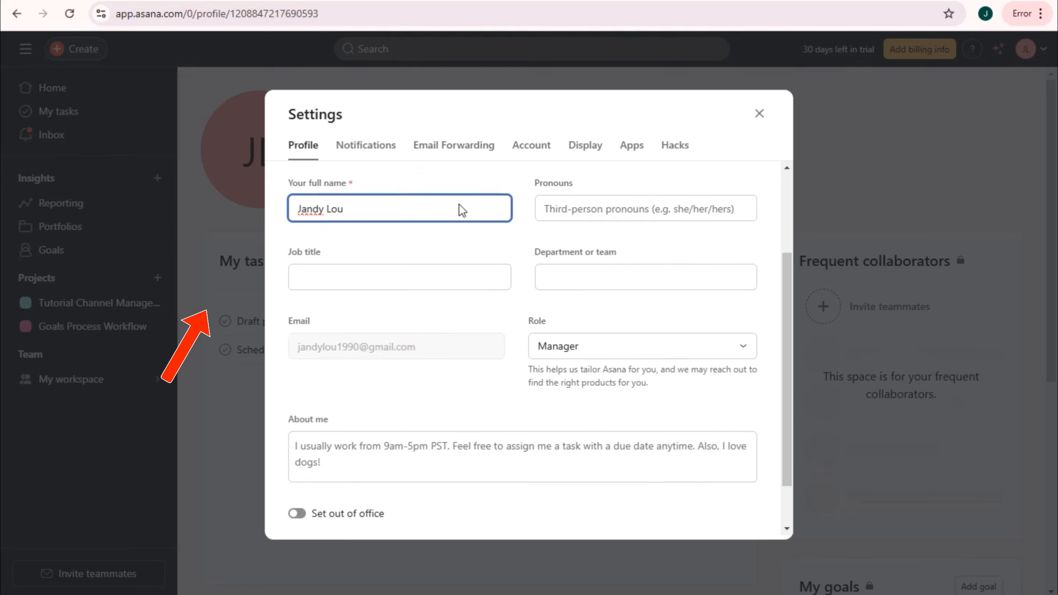
{"action": "scroll", "coordinate": [461, 210], "scroll_direction": "down", "scroll_amount": 1}
{"action": "scroll", "coordinate": [461, 210], "scroll_direction": "down", "scroll_amount": 2}
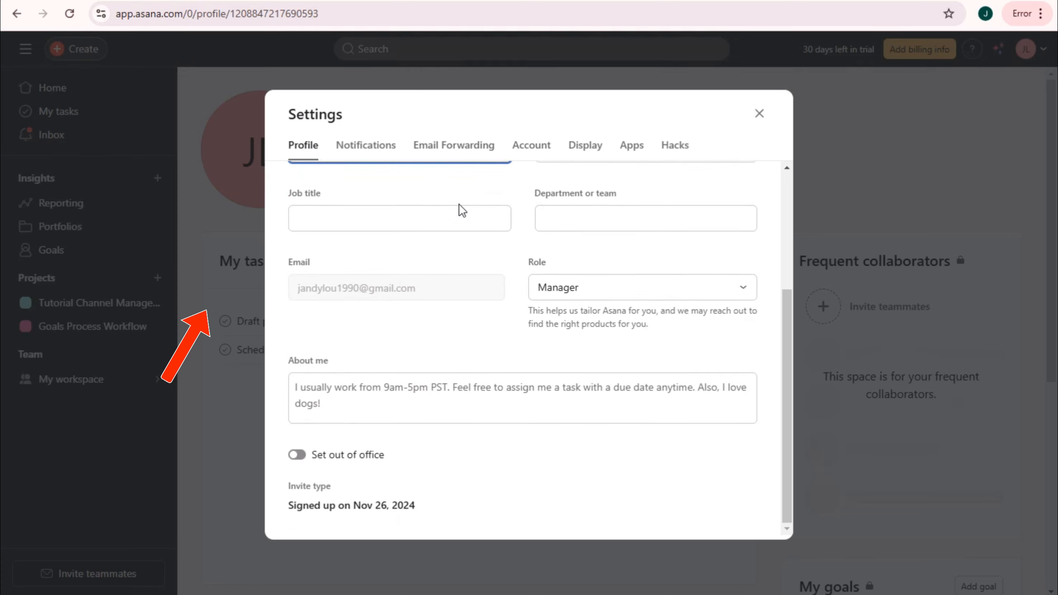
{"action": "scroll", "coordinate": [545, 239], "scroll_direction": "up", "scroll_amount": 5}
{"action": "left_click", "coordinate": [384, 146]}
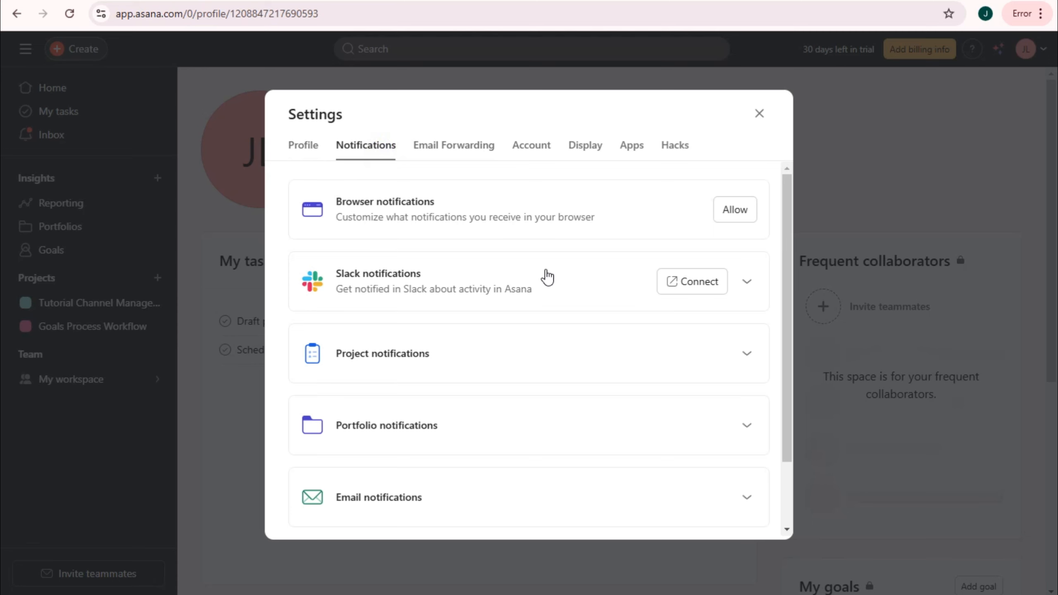
{"action": "scroll", "coordinate": [547, 277], "scroll_direction": "down", "scroll_amount": 3}
{"action": "left_click", "coordinate": [448, 144]}
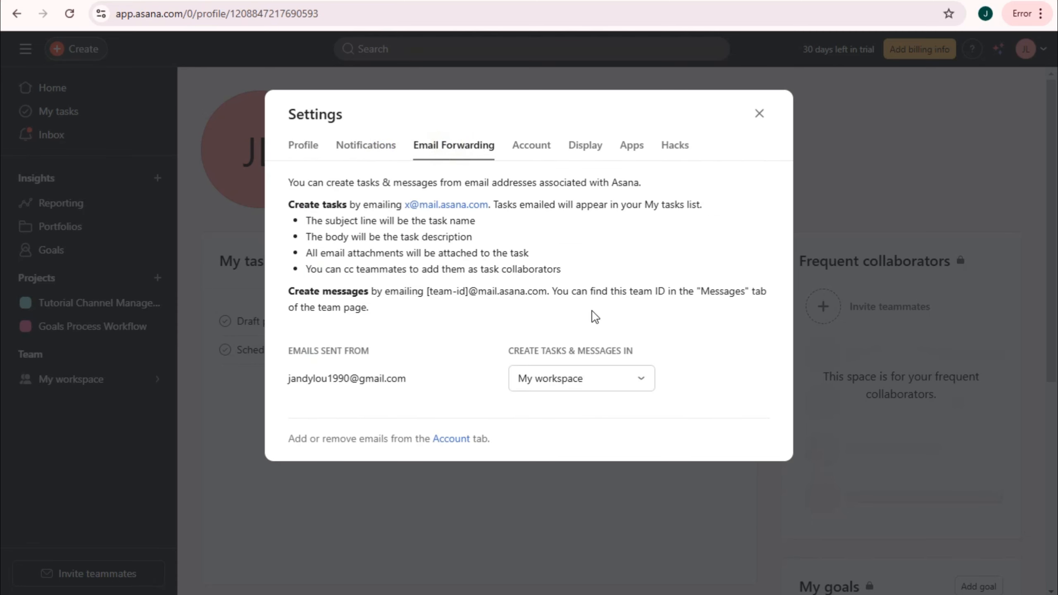
{"action": "left_click", "coordinate": [532, 146]}
{"action": "scroll", "coordinate": [587, 352], "scroll_direction": "down", "scroll_amount": 4}
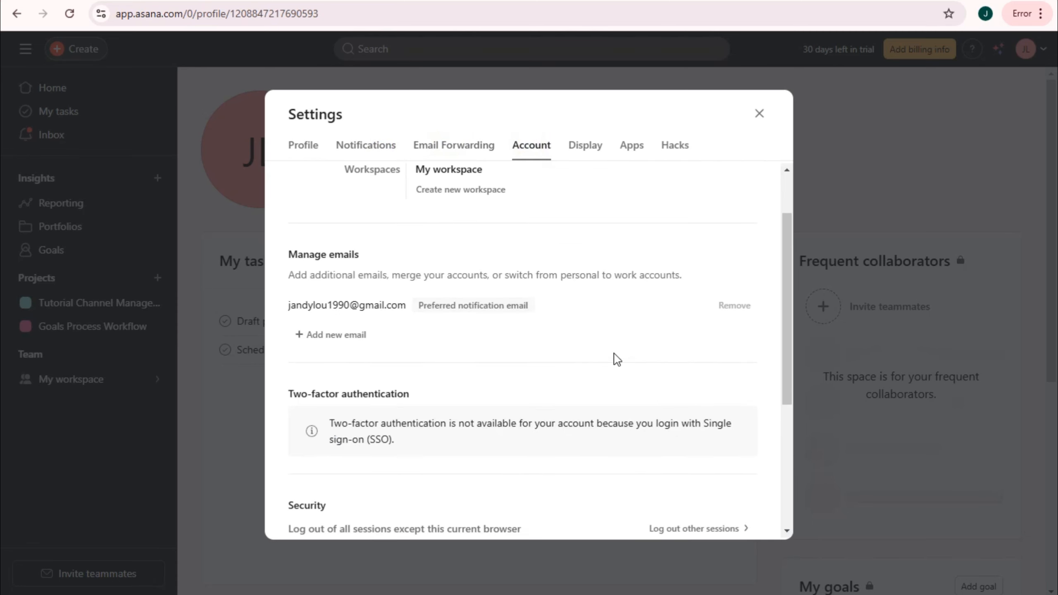
{"action": "scroll", "coordinate": [616, 365], "scroll_direction": "down", "scroll_amount": 3}
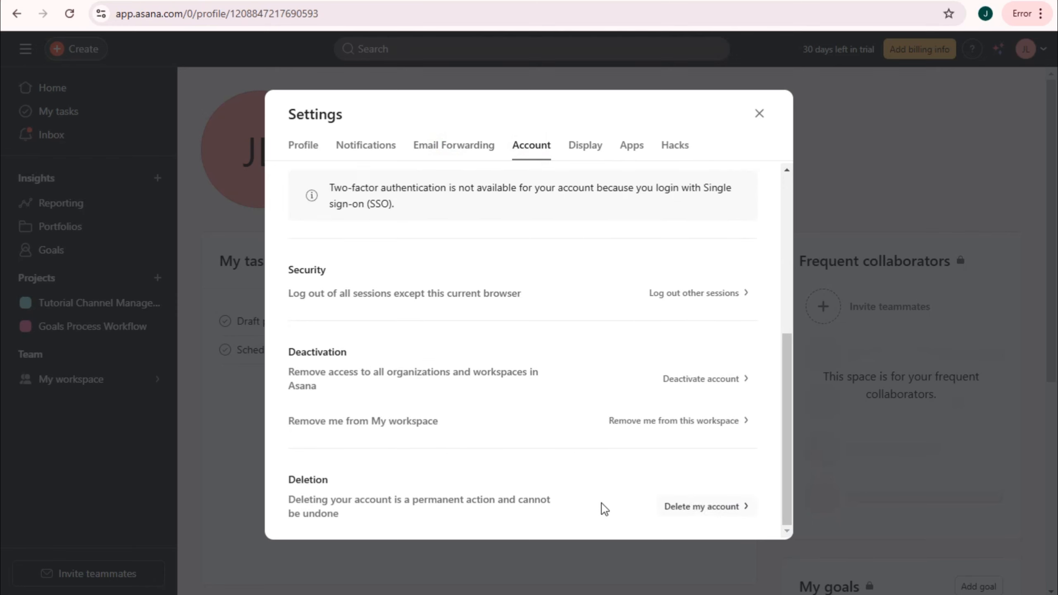
{"action": "scroll", "coordinate": [583, 333], "scroll_direction": "up", "scroll_amount": 7}
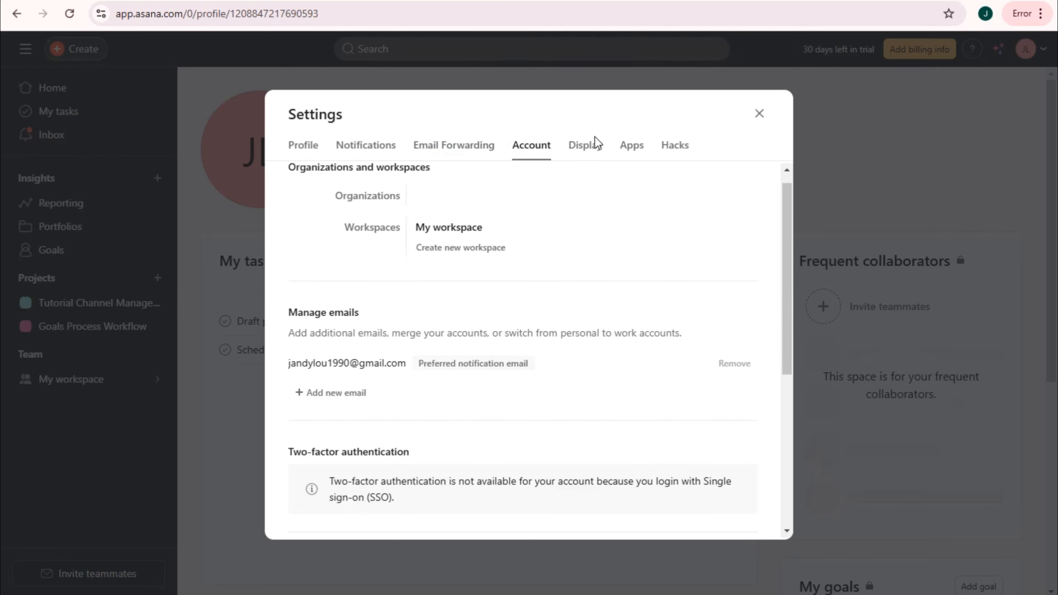
{"action": "left_click", "coordinate": [587, 146]}
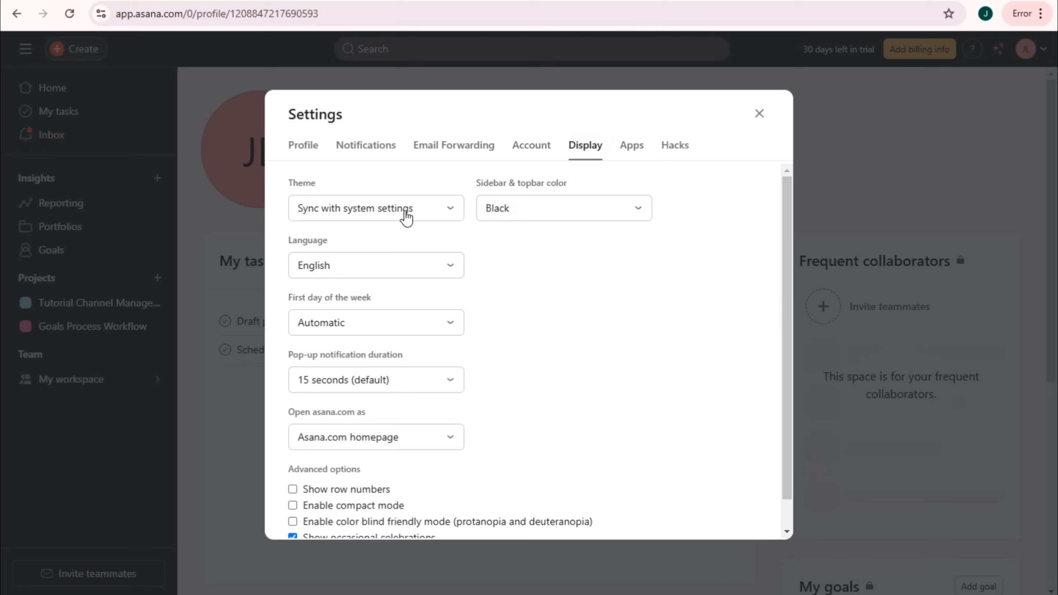
{"action": "left_click", "coordinate": [641, 149]}
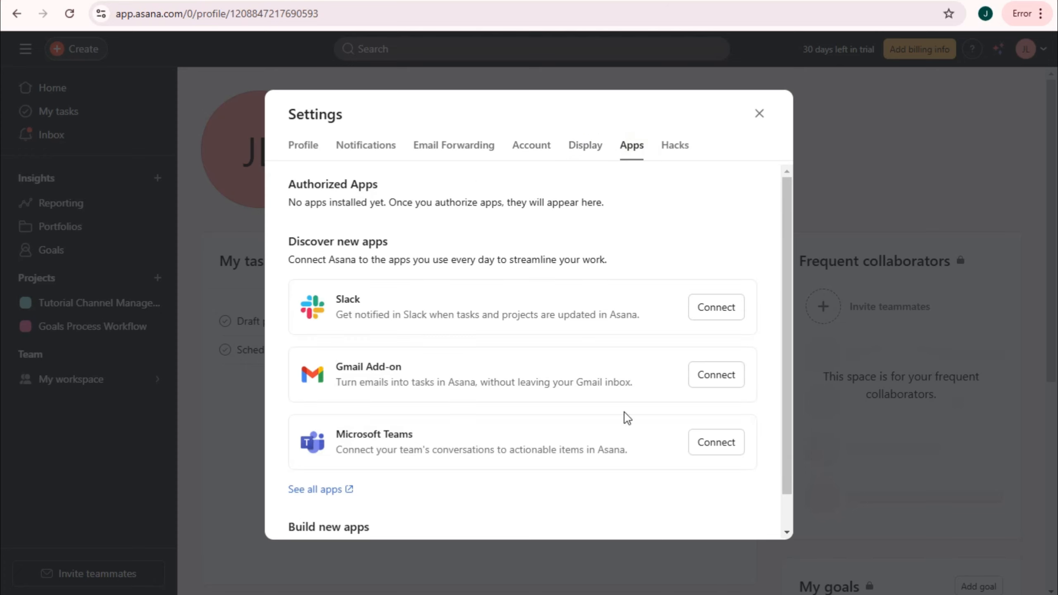
{"action": "left_click", "coordinate": [682, 150]}
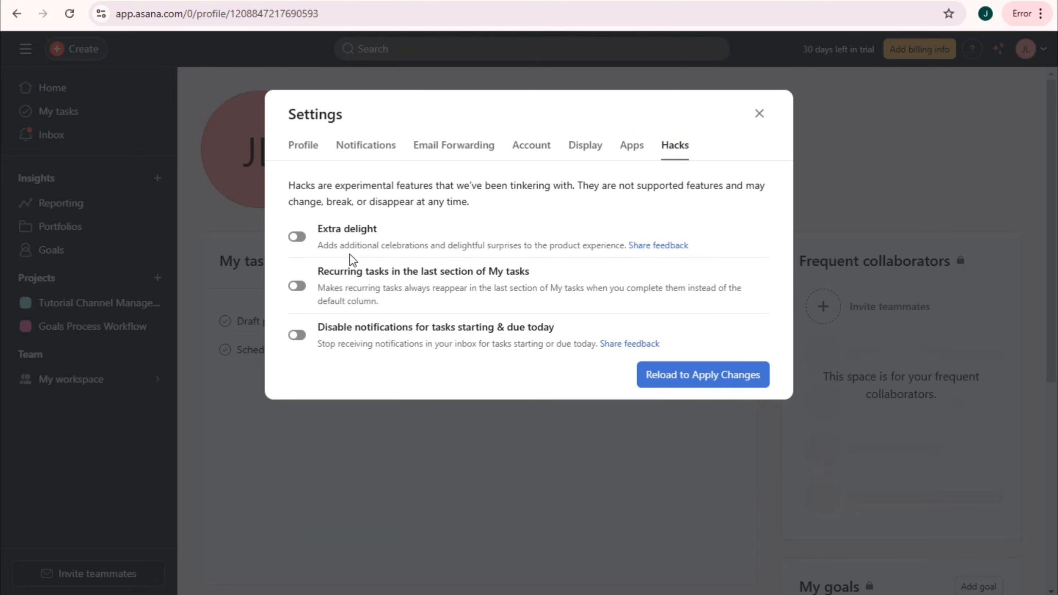
{"action": "left_click", "coordinate": [758, 114]}
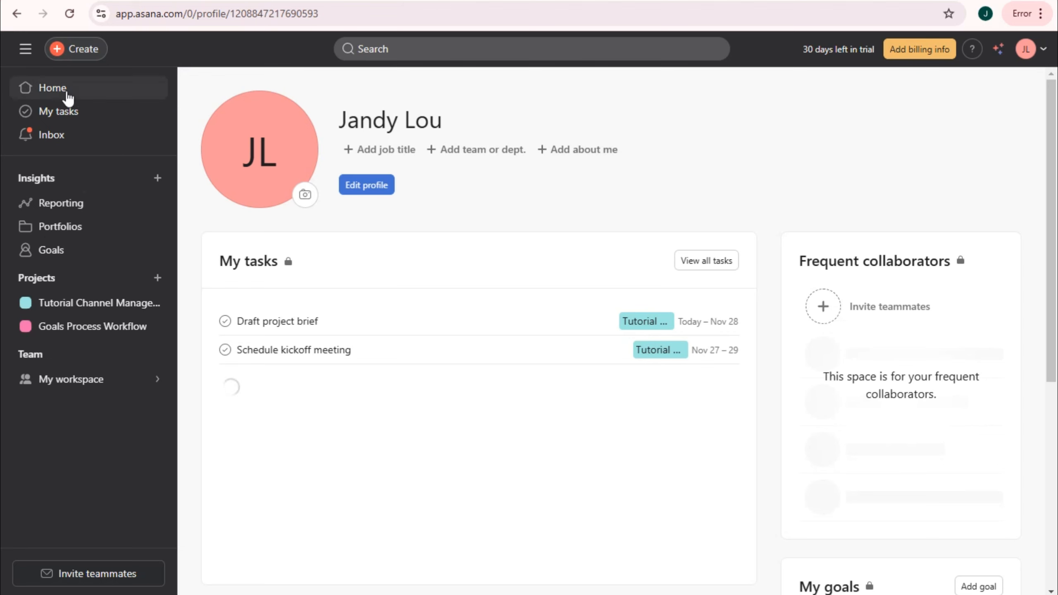
- Go to My tasks and cycle through its Board, Calendar and Files views
{"action": "left_click", "coordinate": [68, 112]}
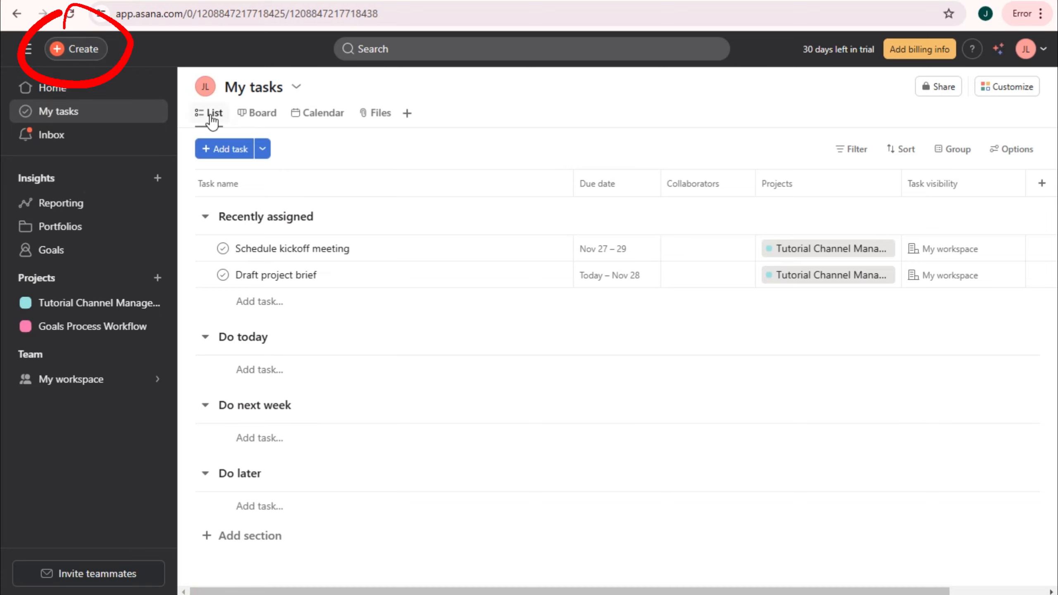
{"action": "right_click", "coordinate": [261, 120]}
{"action": "left_click", "coordinate": [260, 118]}
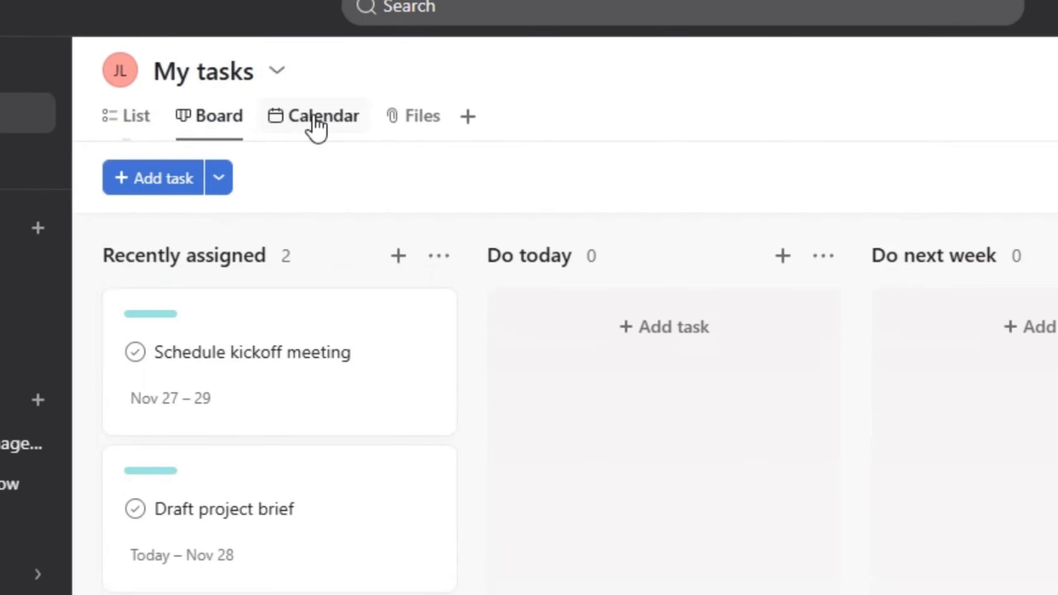
{"action": "left_click", "coordinate": [316, 120]}
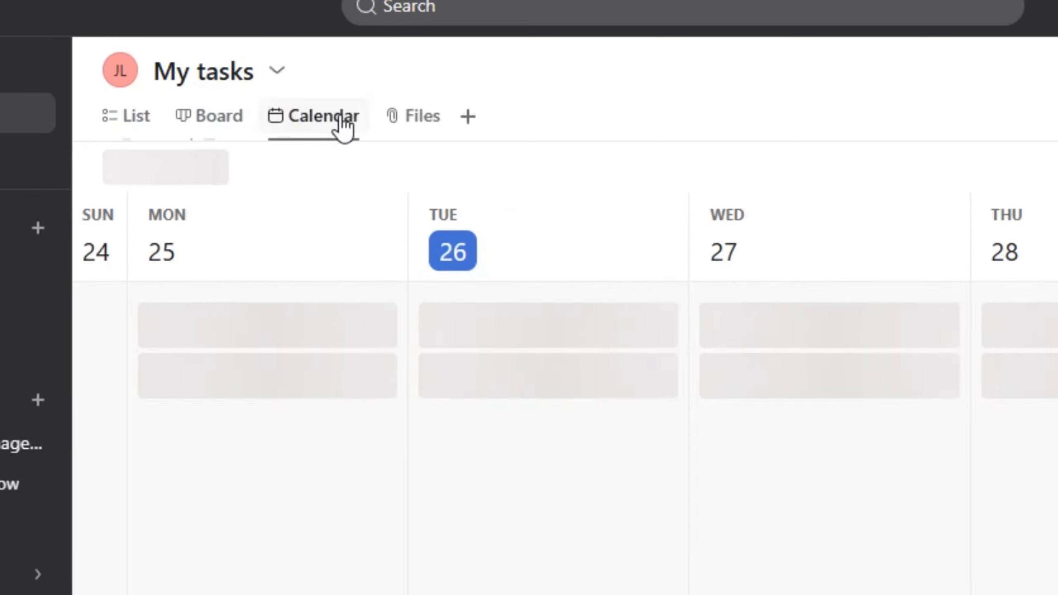
{"action": "left_click", "coordinate": [423, 118]}
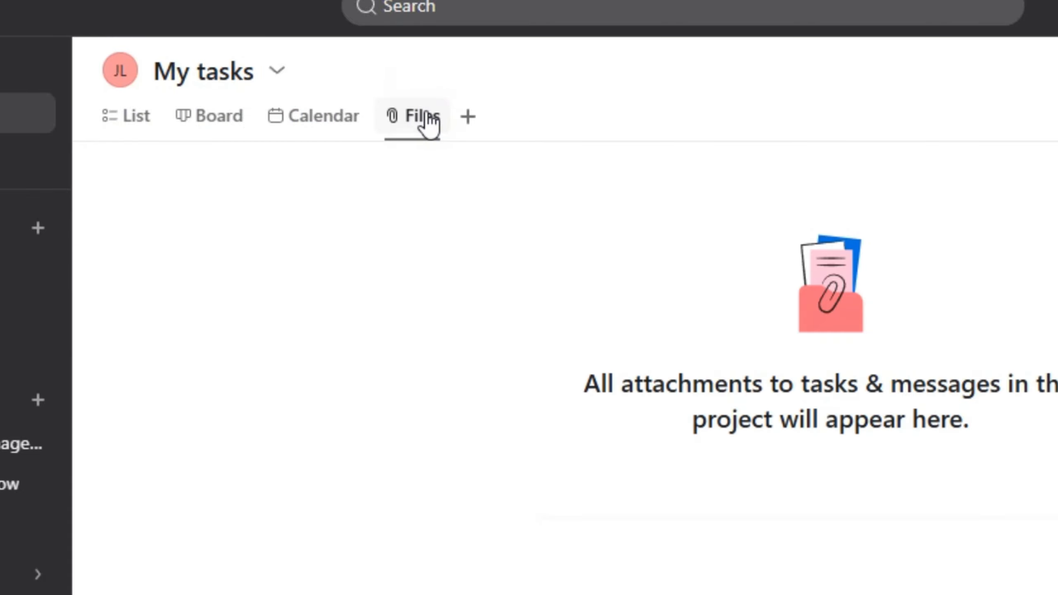
{"action": "left_click", "coordinate": [469, 119]}
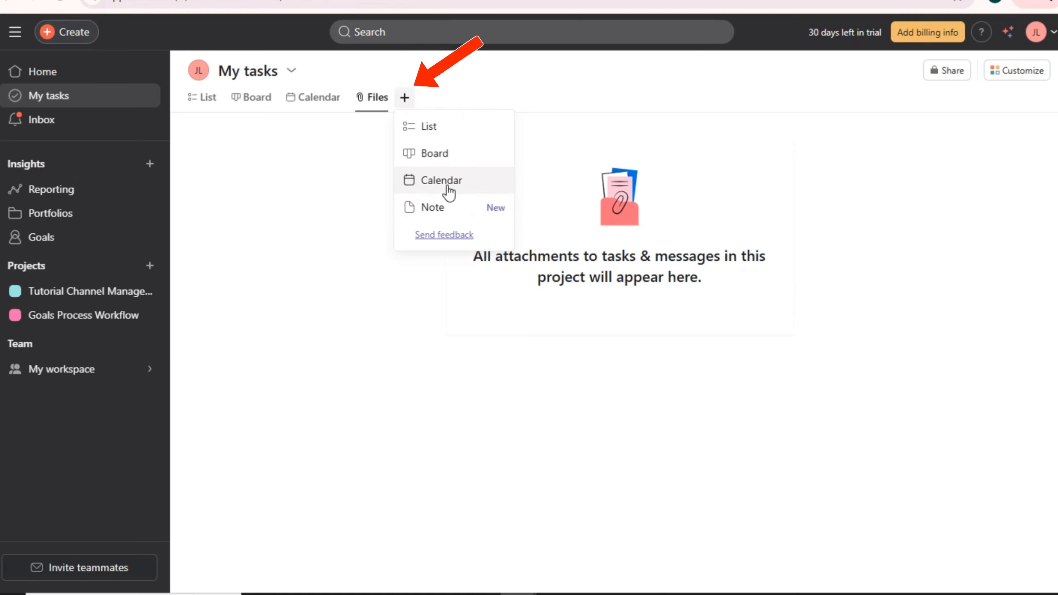
- Add a Note view to My tasks, dismiss the promo pop-up, and return to List view
{"action": "left_click", "coordinate": [448, 207]}
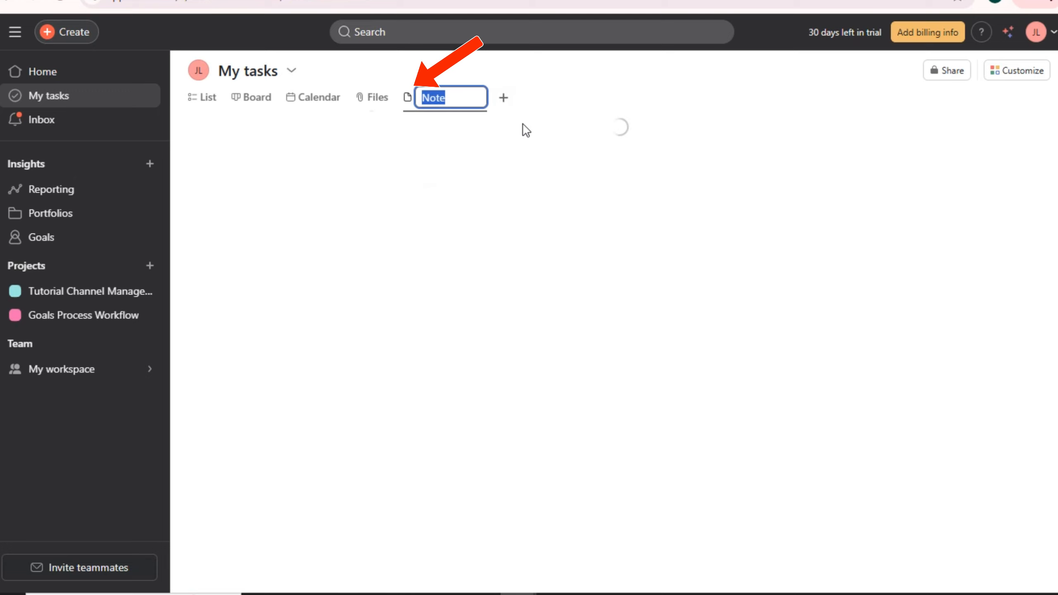
{"action": "left_click", "coordinate": [508, 109]}
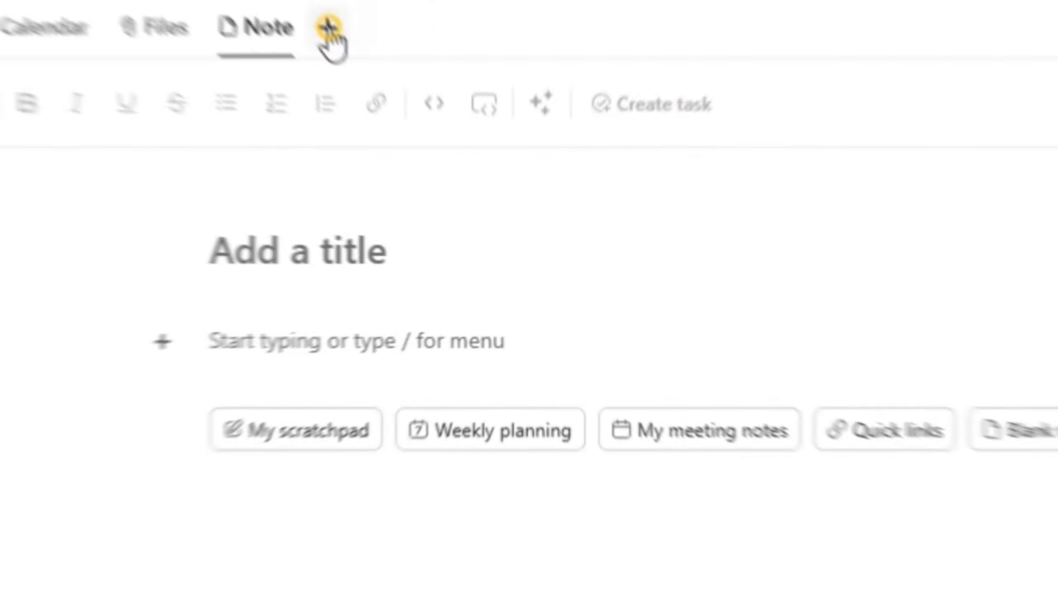
{"action": "left_click", "coordinate": [455, 97]}
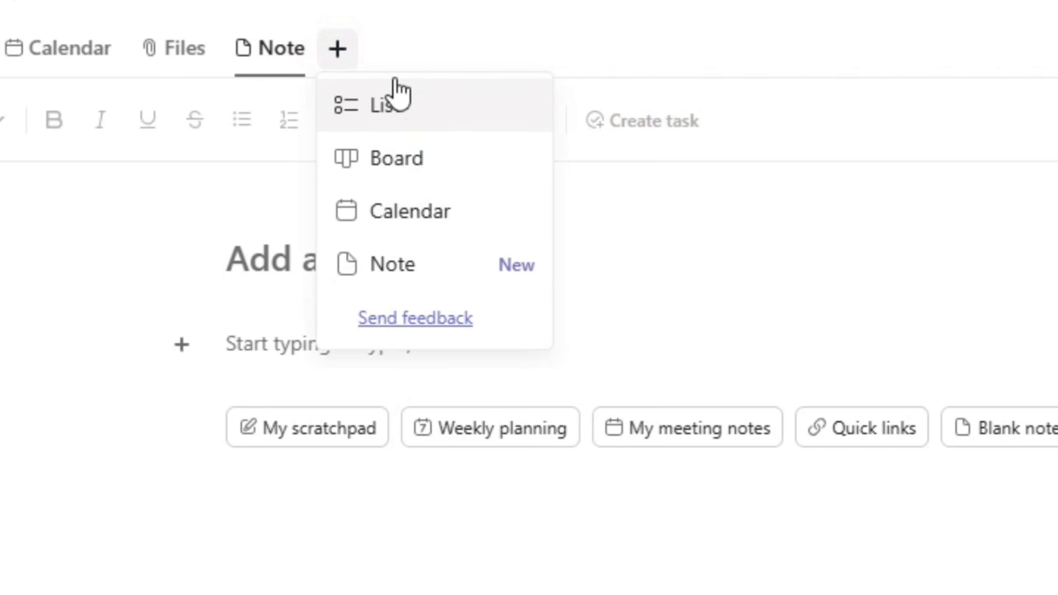
{"action": "left_click", "coordinate": [440, 12]}
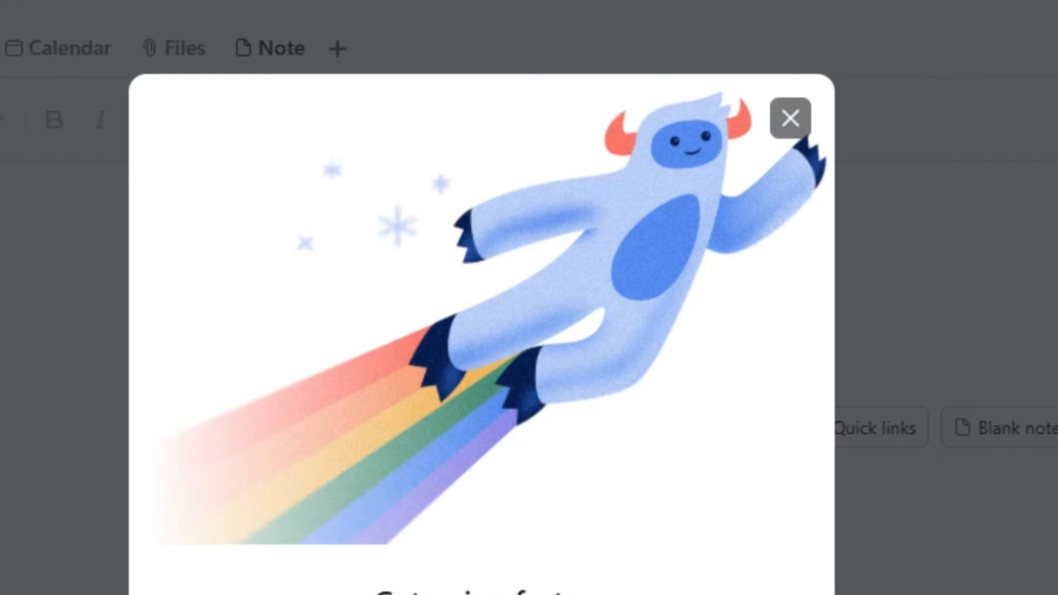
{"action": "left_click", "coordinate": [790, 118]}
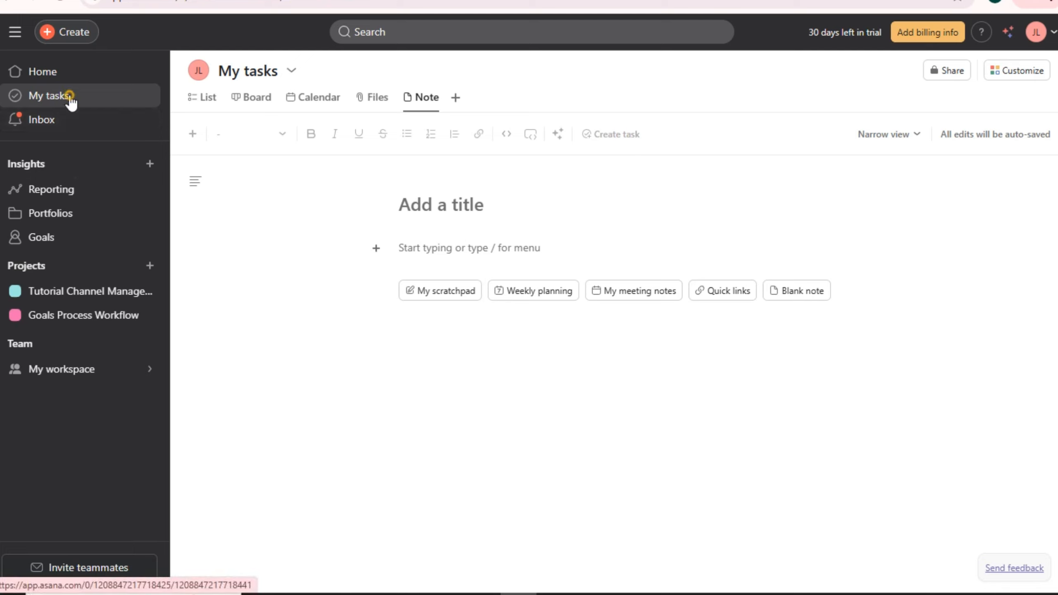
{"action": "left_click", "coordinate": [69, 95]}
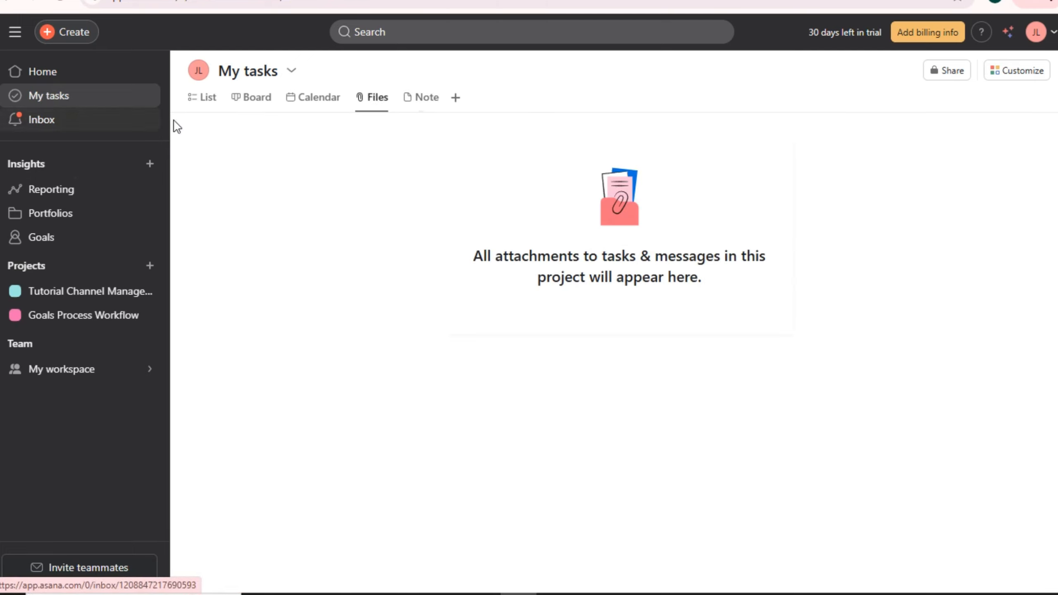
{"action": "left_click", "coordinate": [200, 100]}
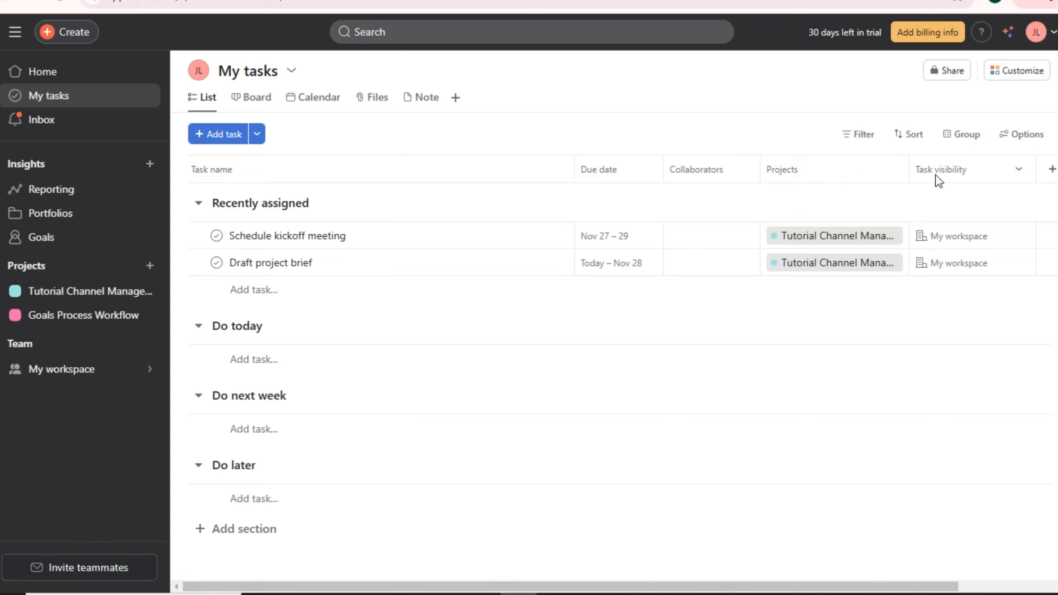
- Browse the extra field types for a new My tasks column without adding one
{"action": "left_click_drag", "start_coordinate": [944, 585], "coordinate": [1045, 585]}
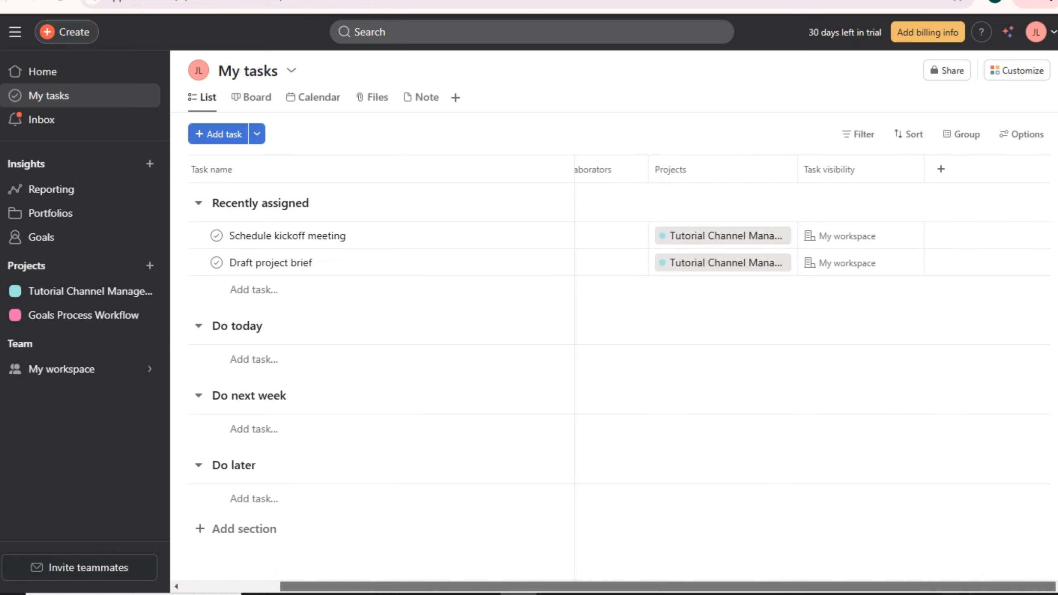
{"action": "left_click", "coordinate": [940, 170]}
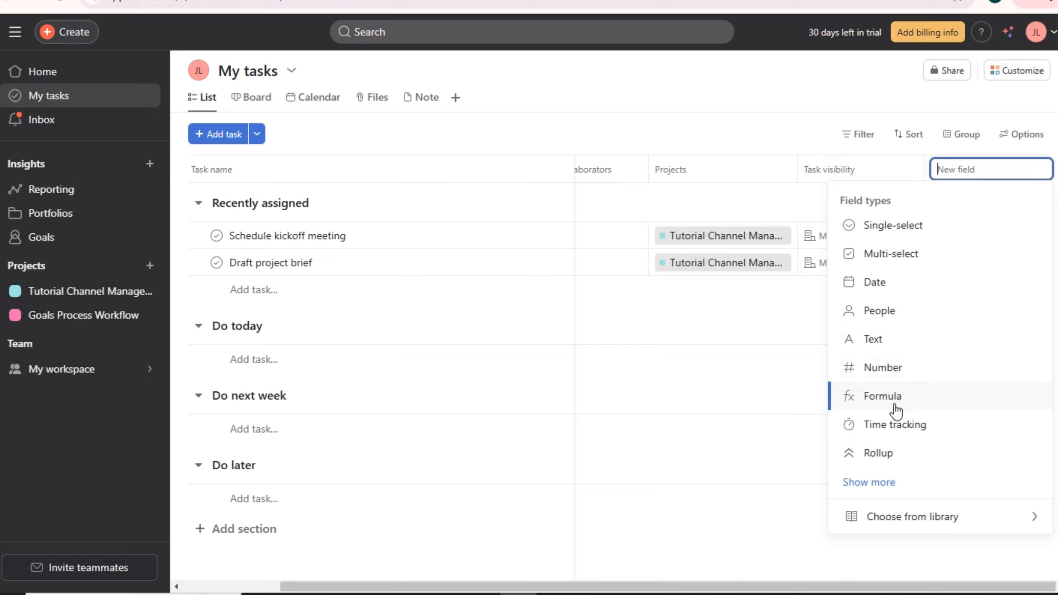
{"action": "left_click", "coordinate": [886, 483]}
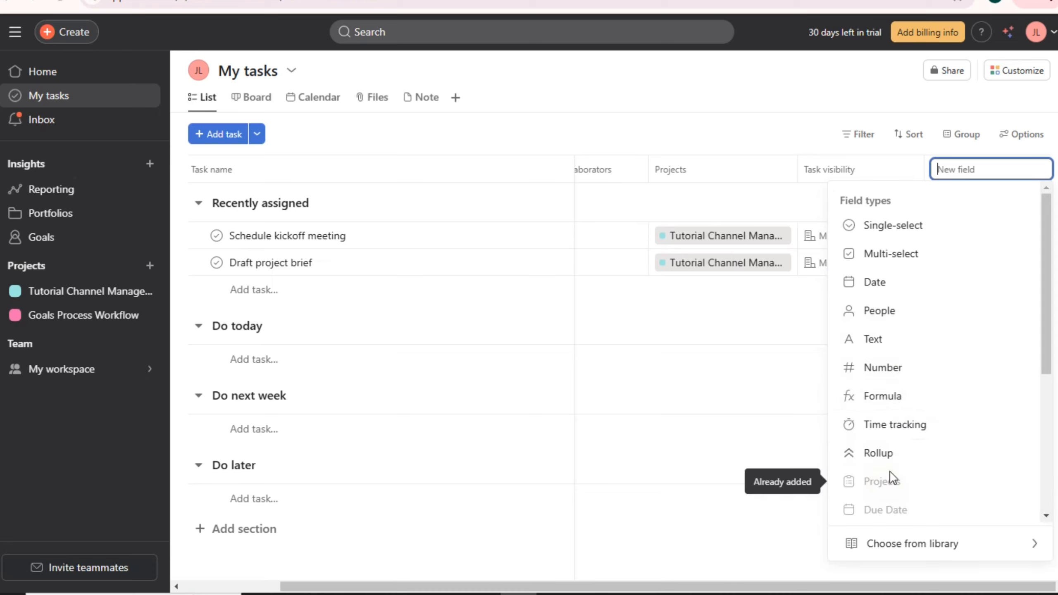
{"action": "scroll", "coordinate": [891, 479], "scroll_direction": "down", "scroll_amount": 5}
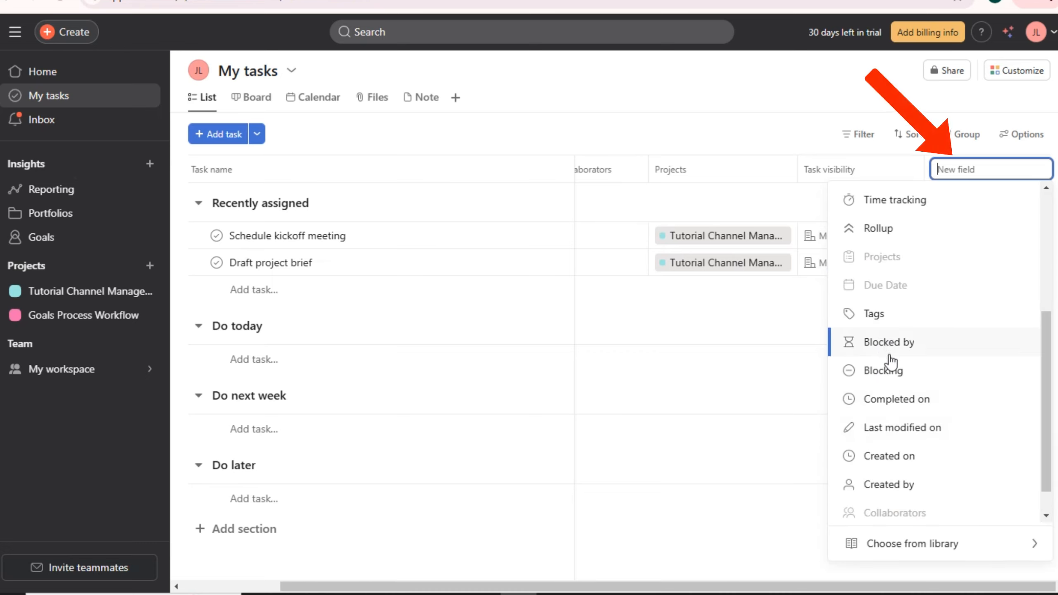
{"action": "scroll", "coordinate": [897, 412], "scroll_direction": "down", "scroll_amount": 1}
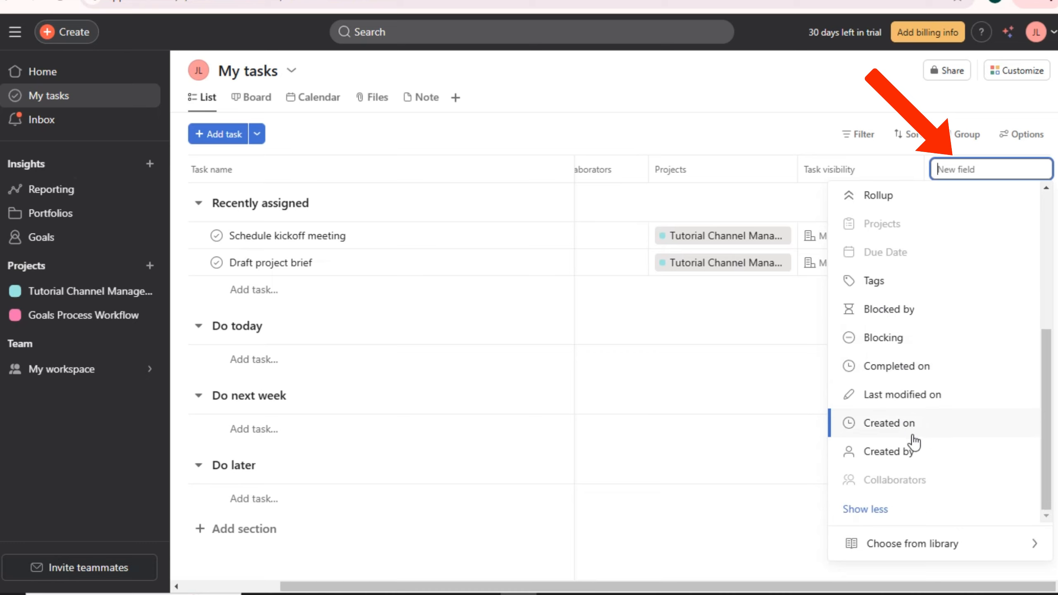
{"action": "scroll", "coordinate": [912, 438], "scroll_direction": "up", "scroll_amount": 6}
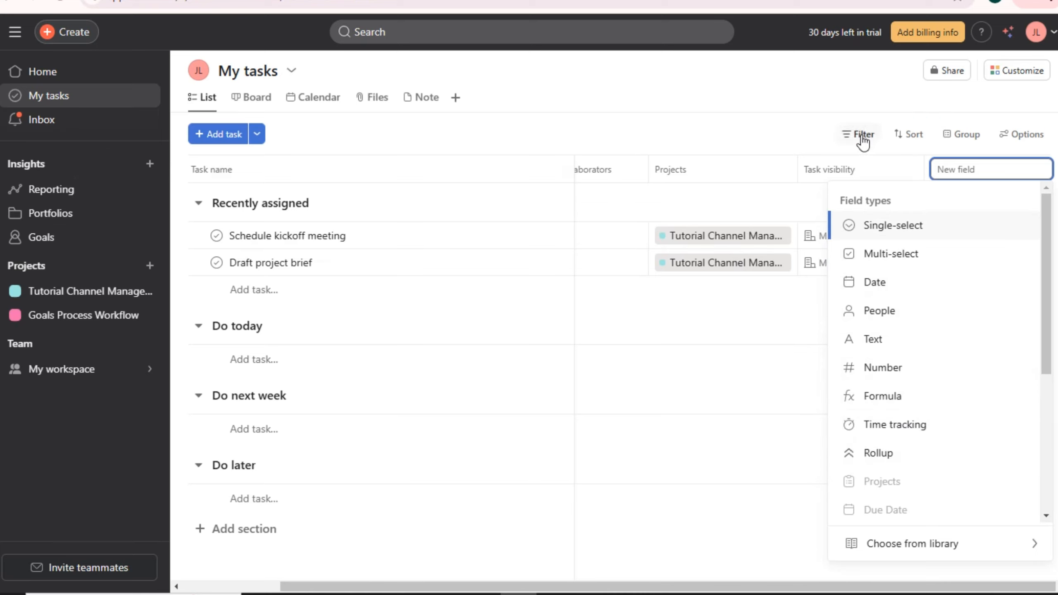
{"action": "left_click_drag", "start_coordinate": [828, 585], "coordinate": [714, 585]}
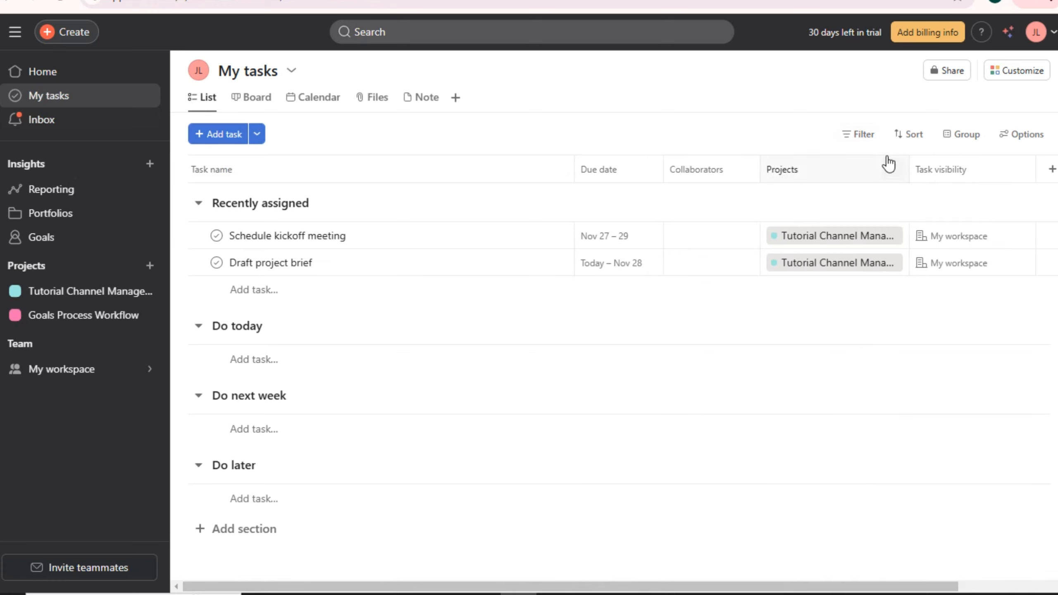
- Try the Incomplete, Completed, Due this week and Due next week quick filters, then clear them
{"action": "left_click", "coordinate": [856, 135]}
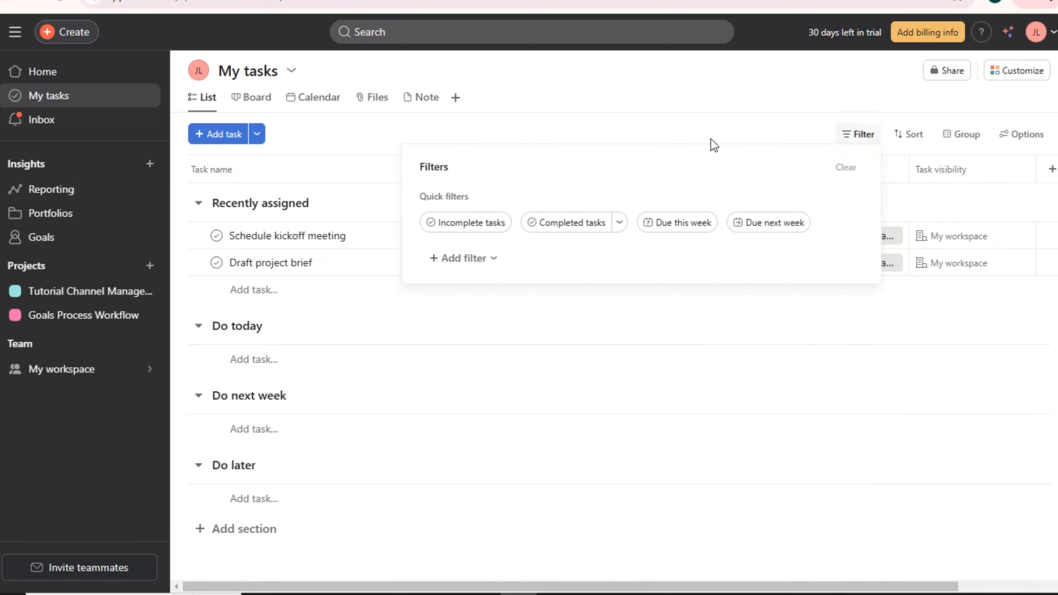
{"action": "left_click", "coordinate": [465, 223]}
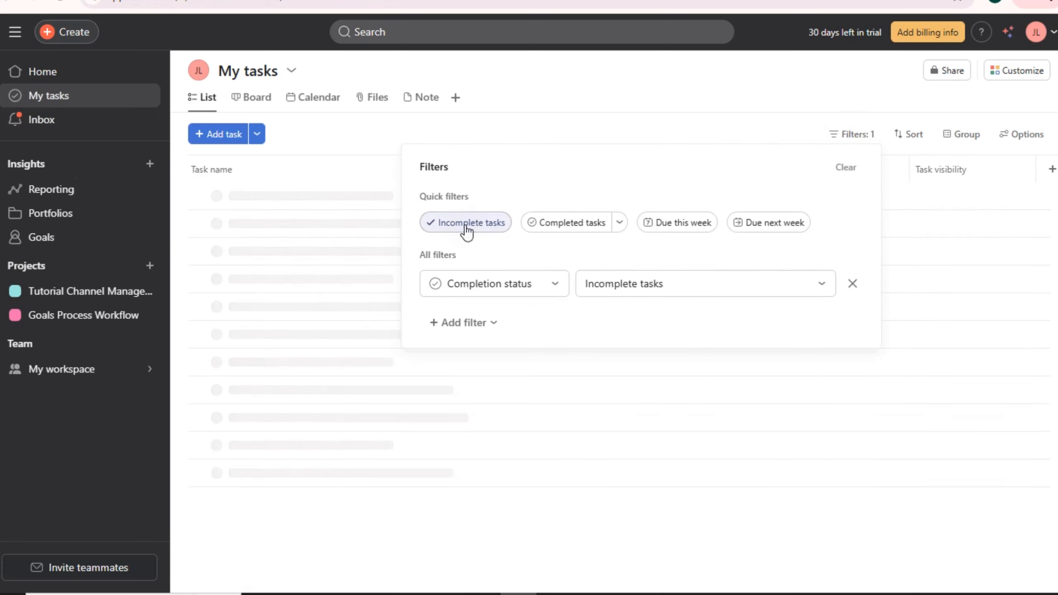
{"action": "left_click", "coordinate": [567, 225]}
{"action": "left_click", "coordinate": [661, 227]}
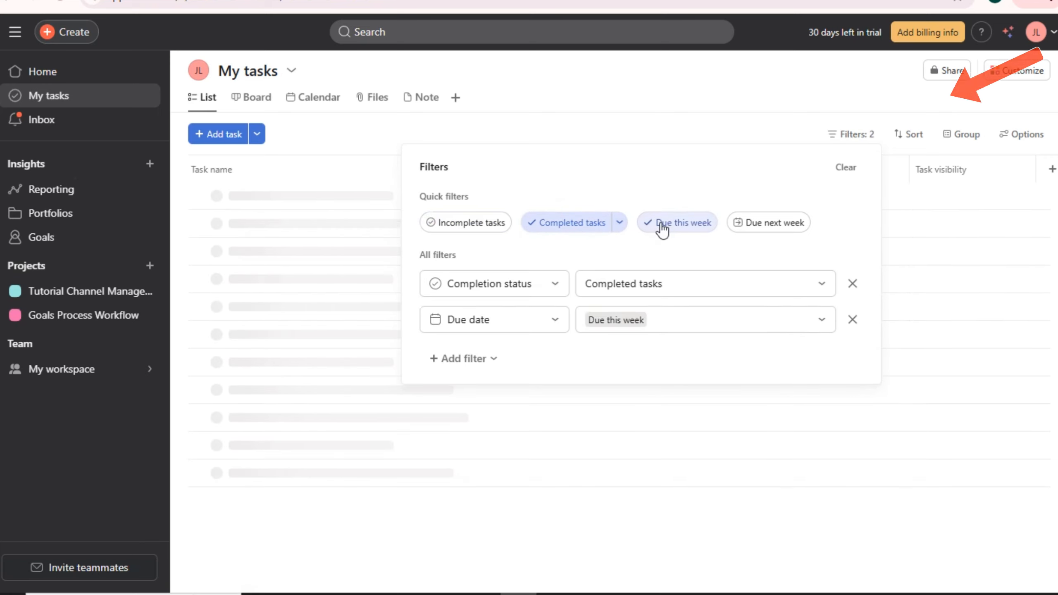
{"action": "left_click", "coordinate": [771, 225]}
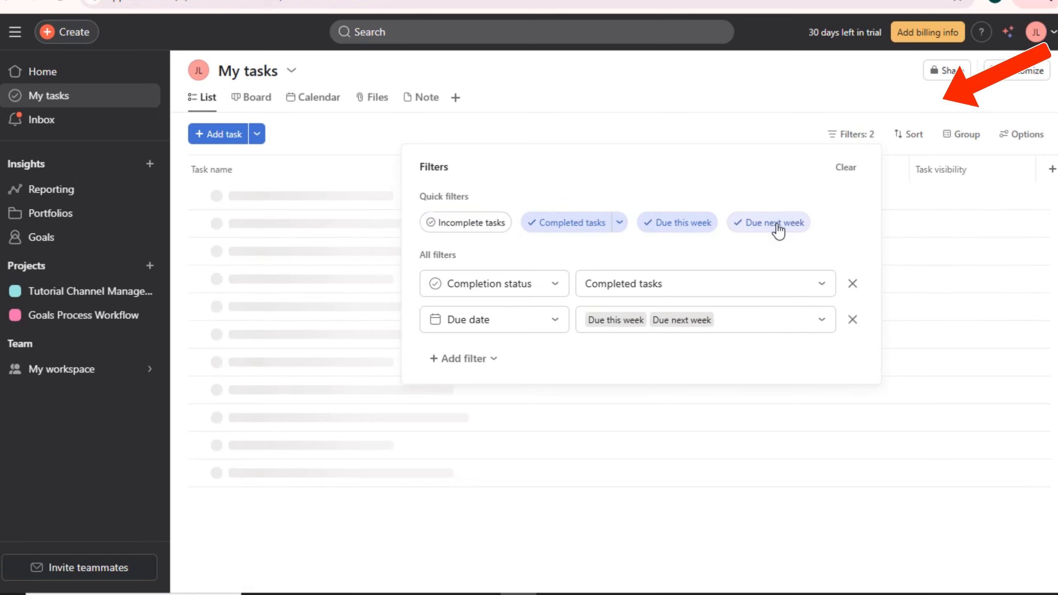
{"action": "left_click", "coordinate": [666, 227]}
{"action": "left_click", "coordinate": [570, 222]}
{"action": "left_click", "coordinate": [770, 222]}
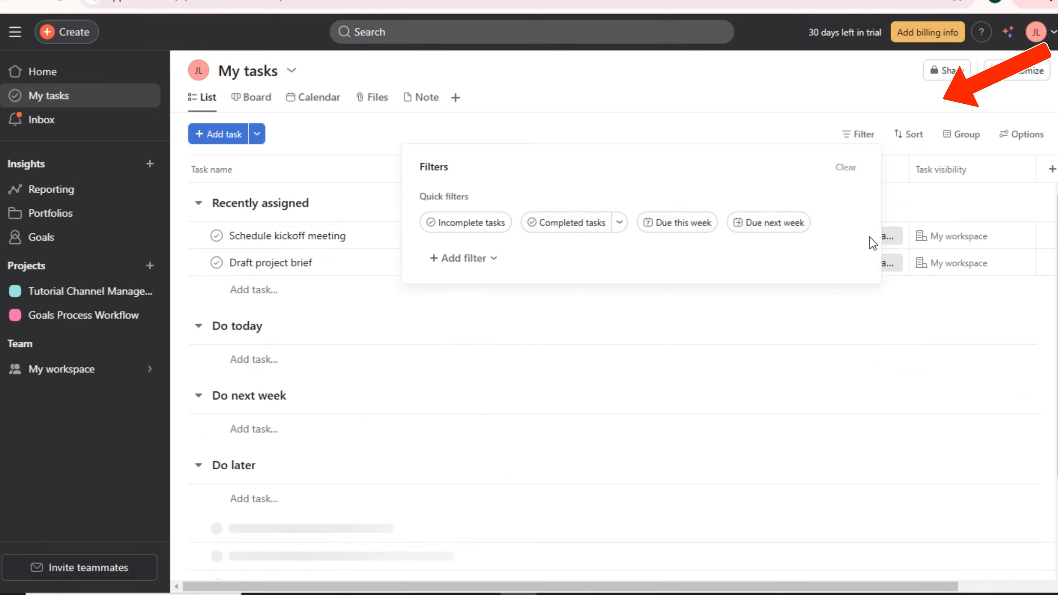
- Sort My tasks by Start date, review the order choices, then remove the sort
{"action": "left_click", "coordinate": [906, 139]}
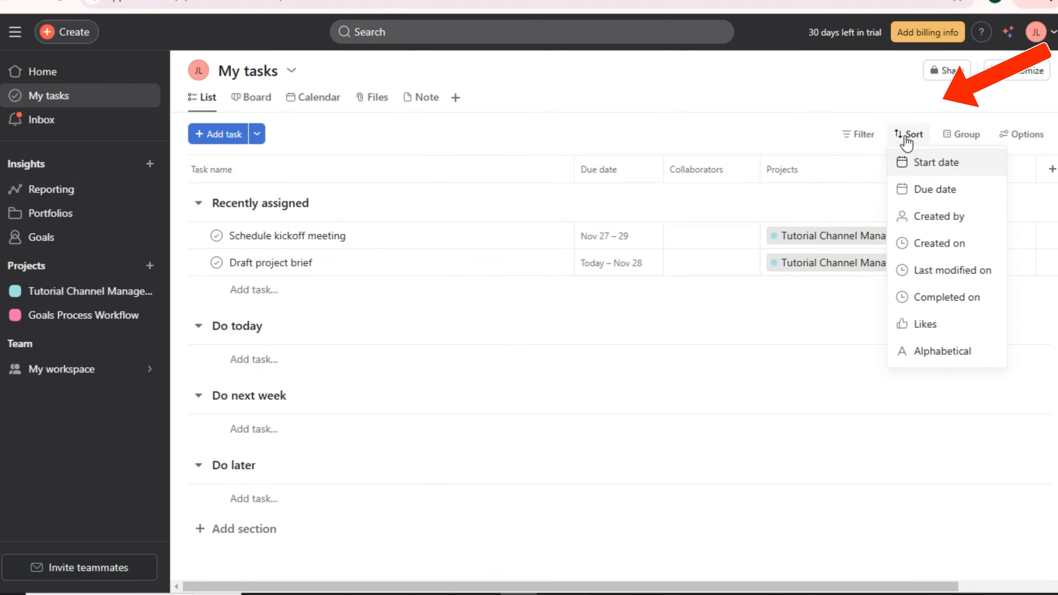
{"action": "left_click", "coordinate": [932, 164]}
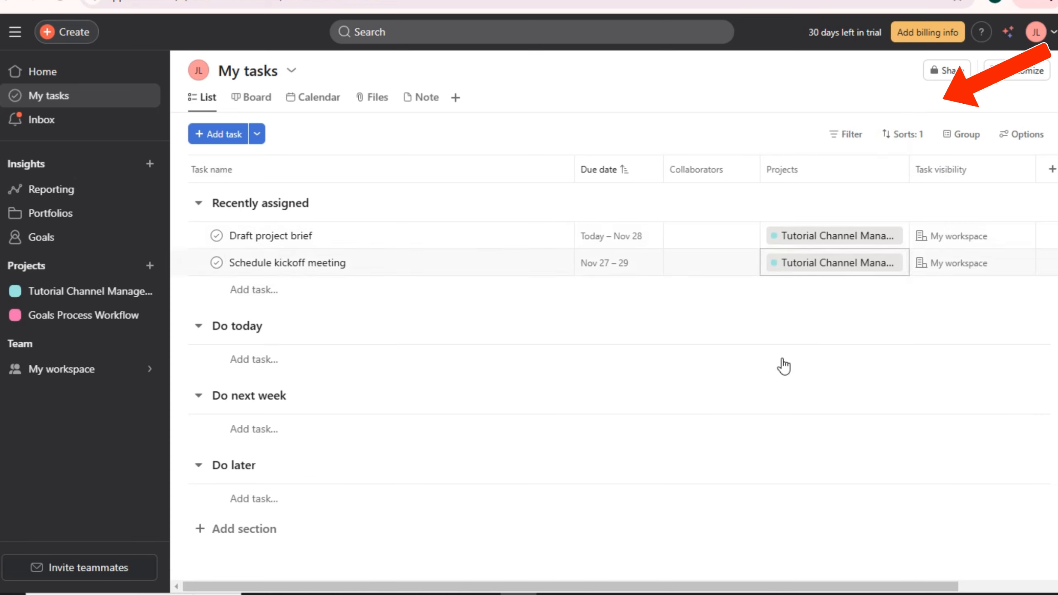
{"action": "left_click", "coordinate": [906, 134]}
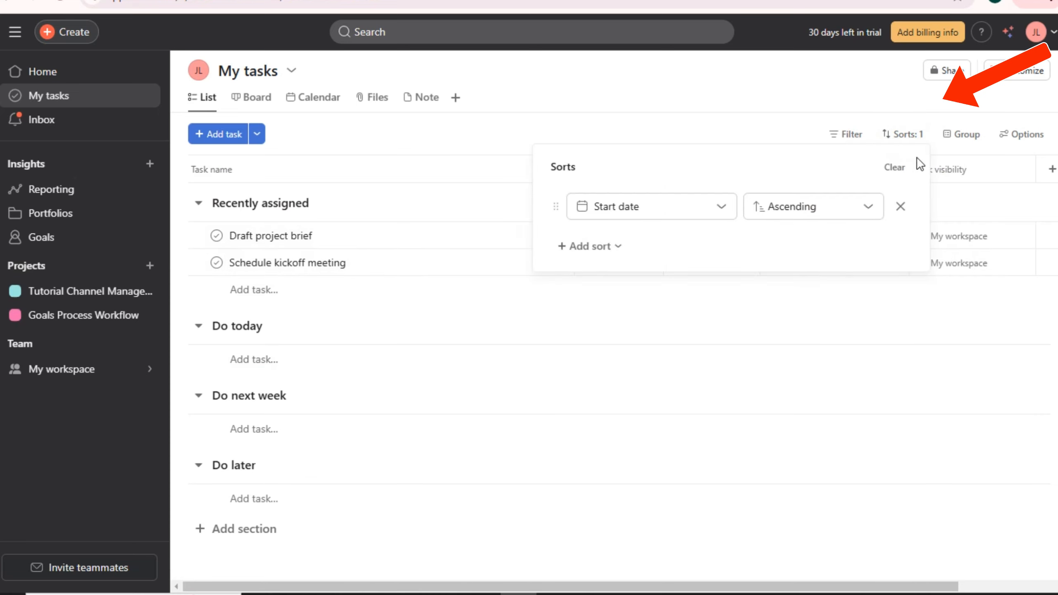
{"action": "left_click", "coordinate": [903, 135]}
{"action": "left_click", "coordinate": [891, 137]}
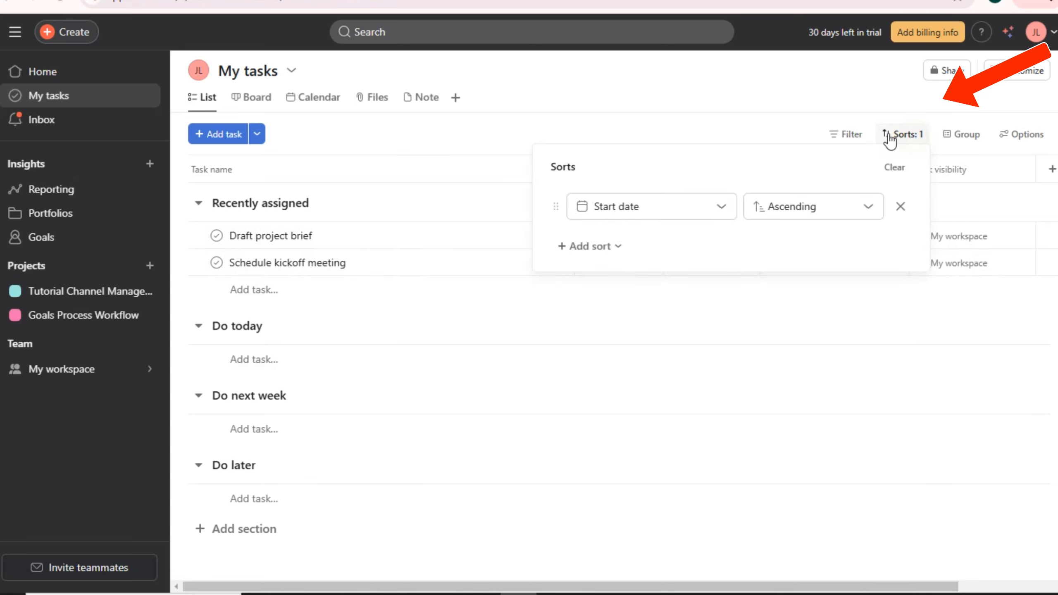
{"action": "left_click", "coordinate": [887, 138]}
{"action": "left_click", "coordinate": [887, 139]}
{"action": "left_click", "coordinate": [638, 213]}
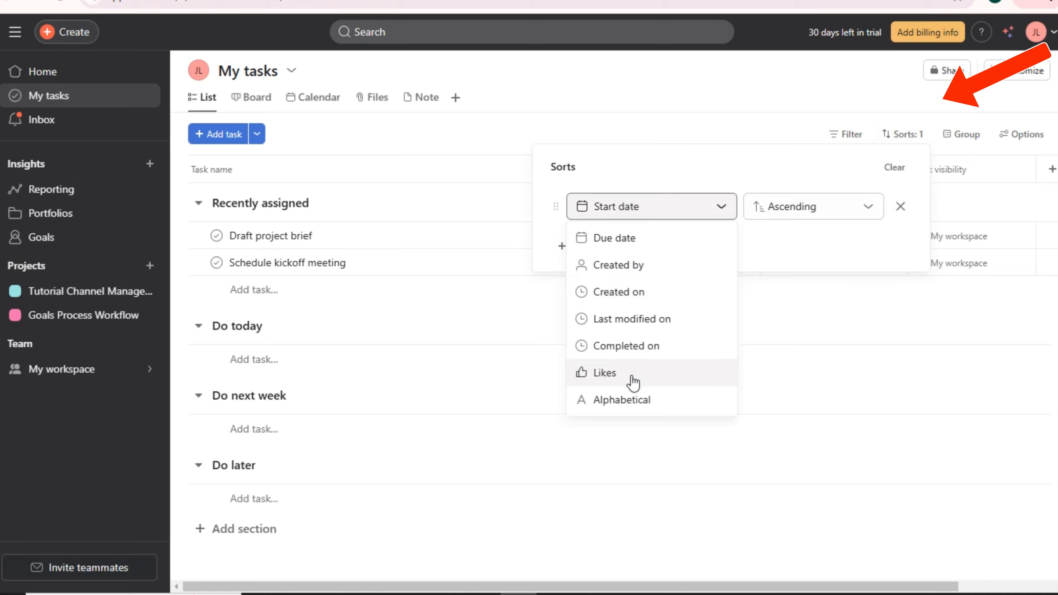
{"action": "left_click", "coordinate": [867, 203]}
{"action": "left_click", "coordinate": [901, 209]}
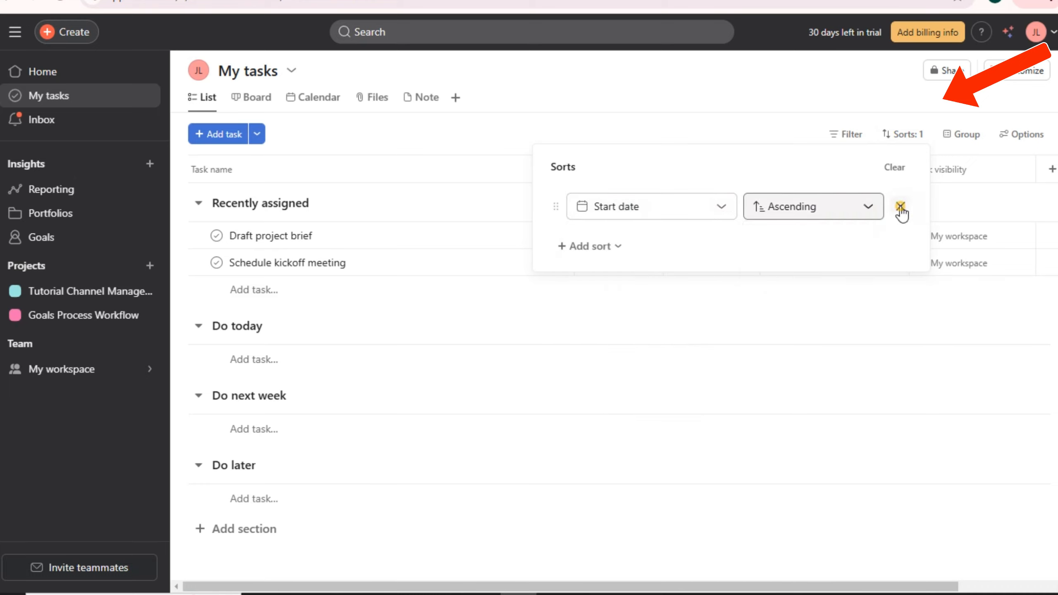
{"action": "left_click", "coordinate": [900, 206]}
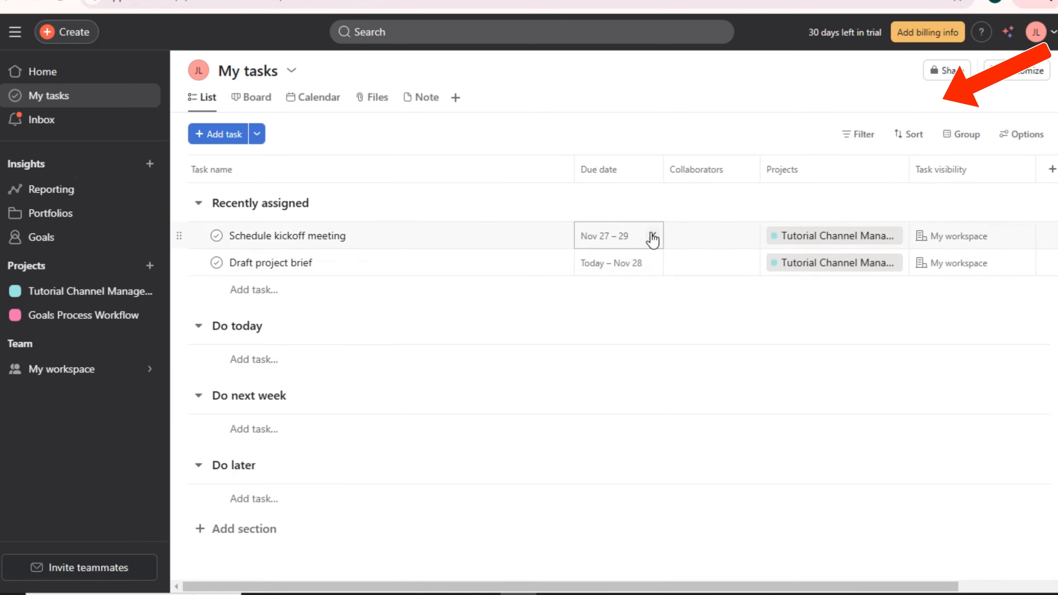
- Remove the Sections grouping so both tasks appear in one flat list
{"action": "left_click", "coordinate": [957, 140]}
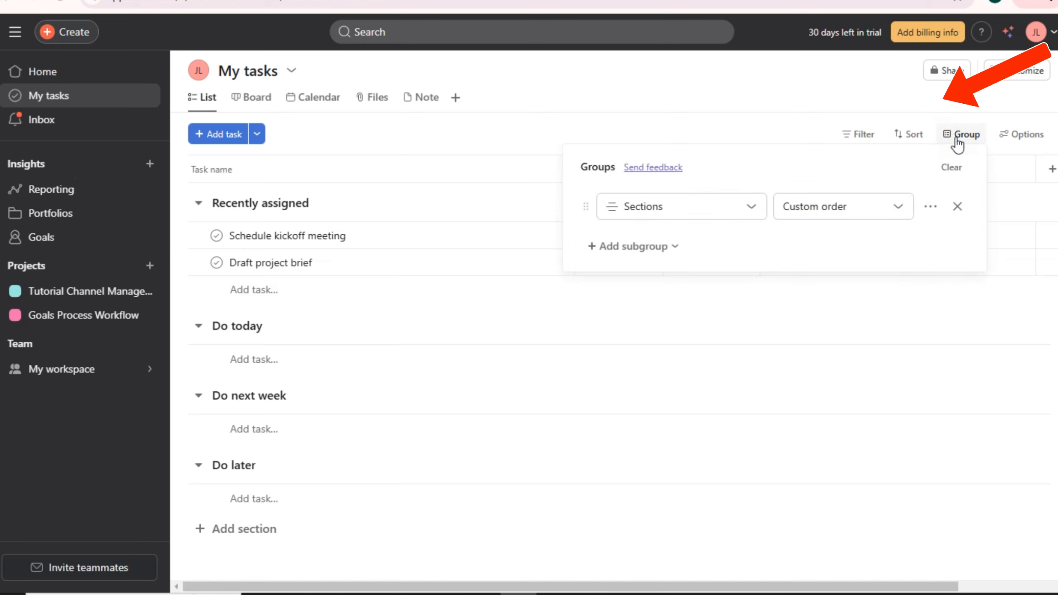
{"action": "left_click", "coordinate": [727, 207]}
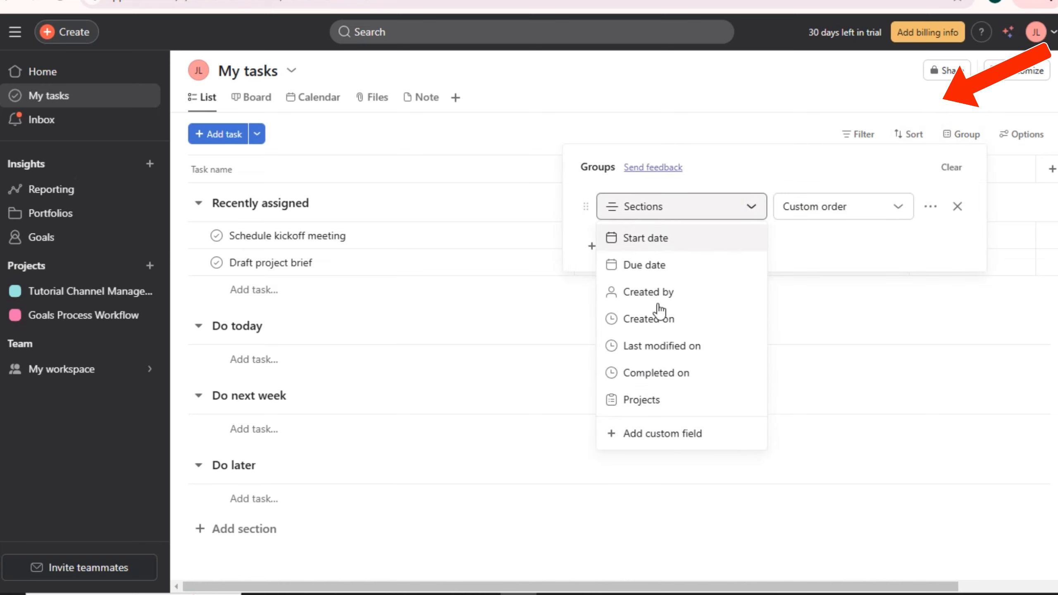
{"action": "left_click", "coordinate": [845, 214]}
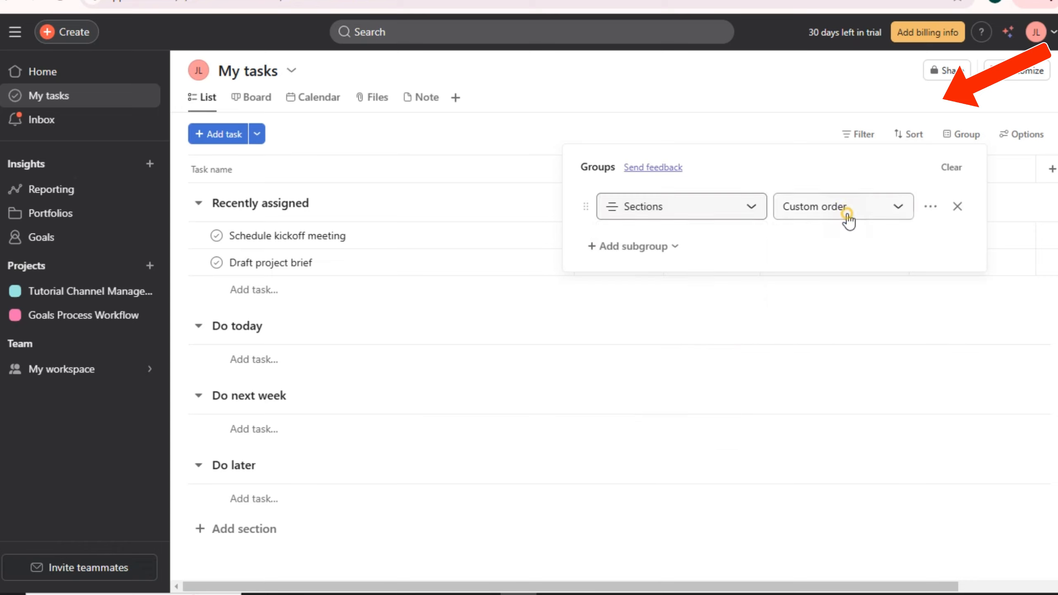
{"action": "left_click", "coordinate": [848, 216]}
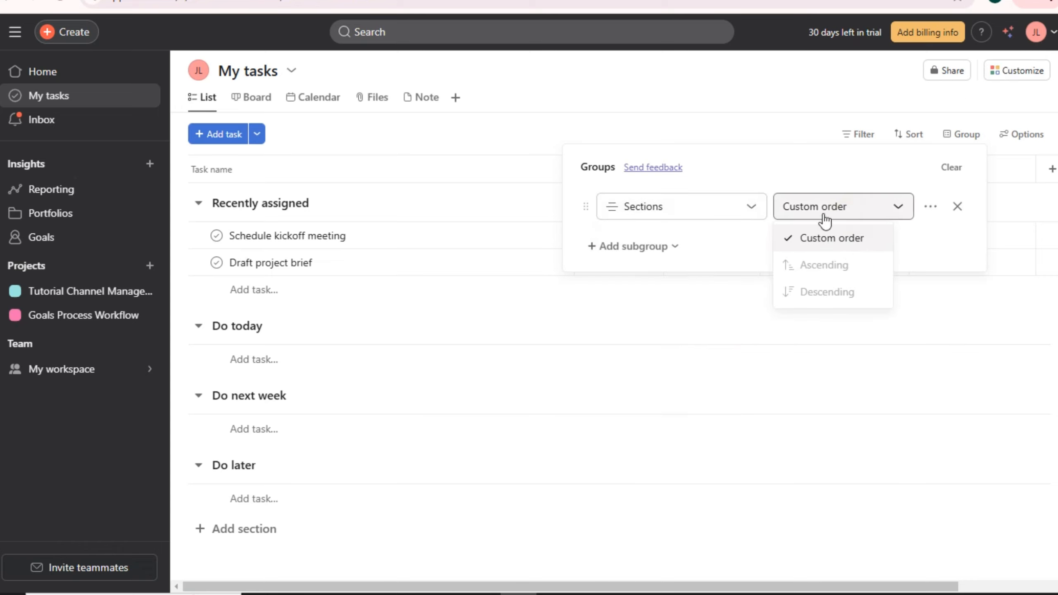
{"action": "left_click", "coordinate": [957, 207]}
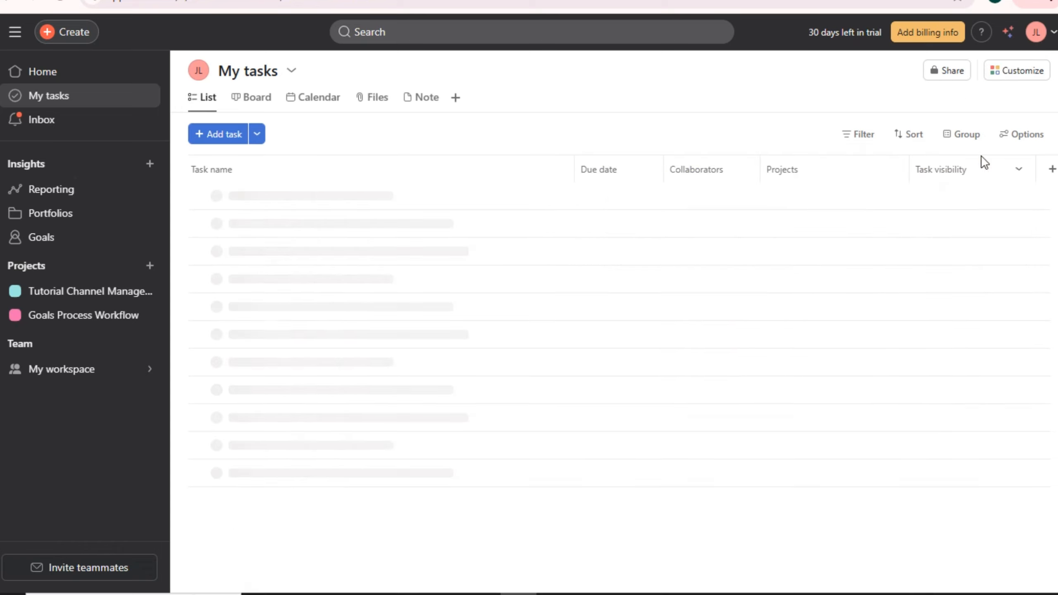
- Start a single-select custom field titled PRiority and enter a description containing Today
{"action": "left_click", "coordinate": [1004, 138]}
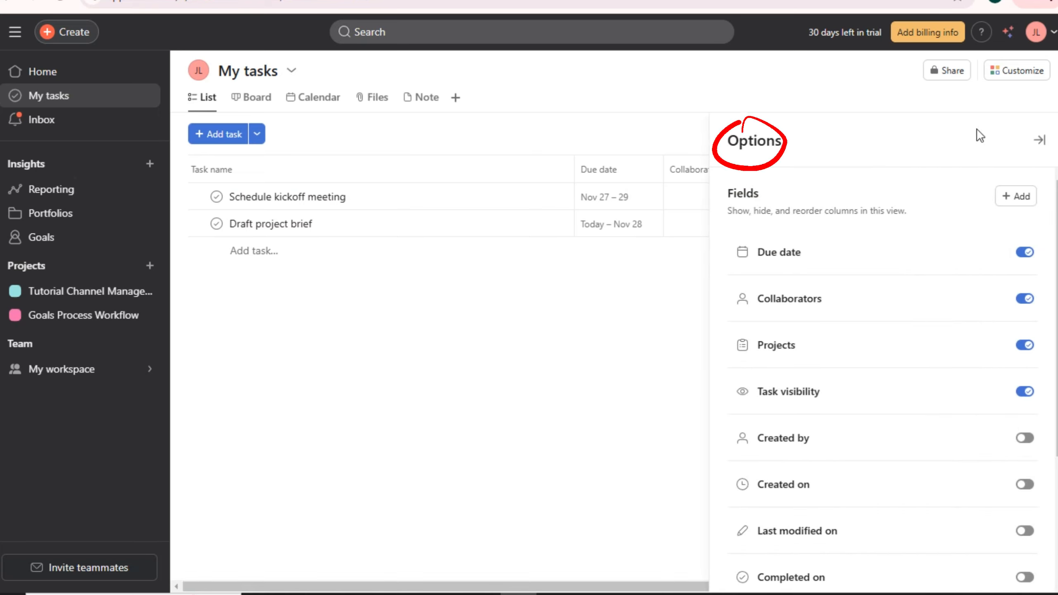
{"action": "scroll", "coordinate": [908, 290], "scroll_direction": "down", "scroll_amount": 5}
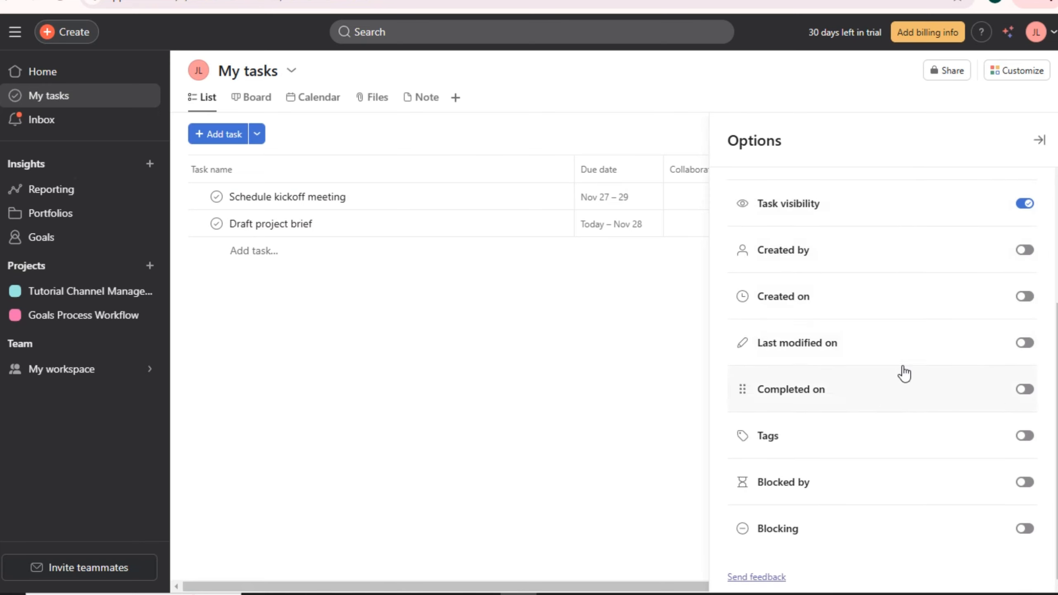
{"action": "scroll", "coordinate": [998, 239], "scroll_direction": "up", "scroll_amount": 5}
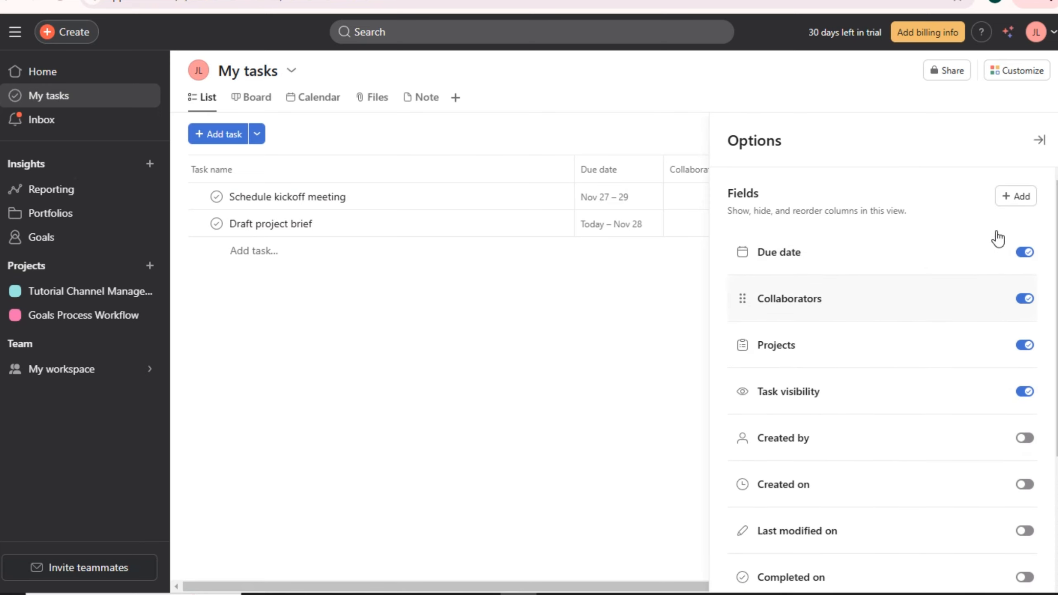
{"action": "left_click", "coordinate": [1016, 204]}
{"action": "left_click", "coordinate": [364, 208]}
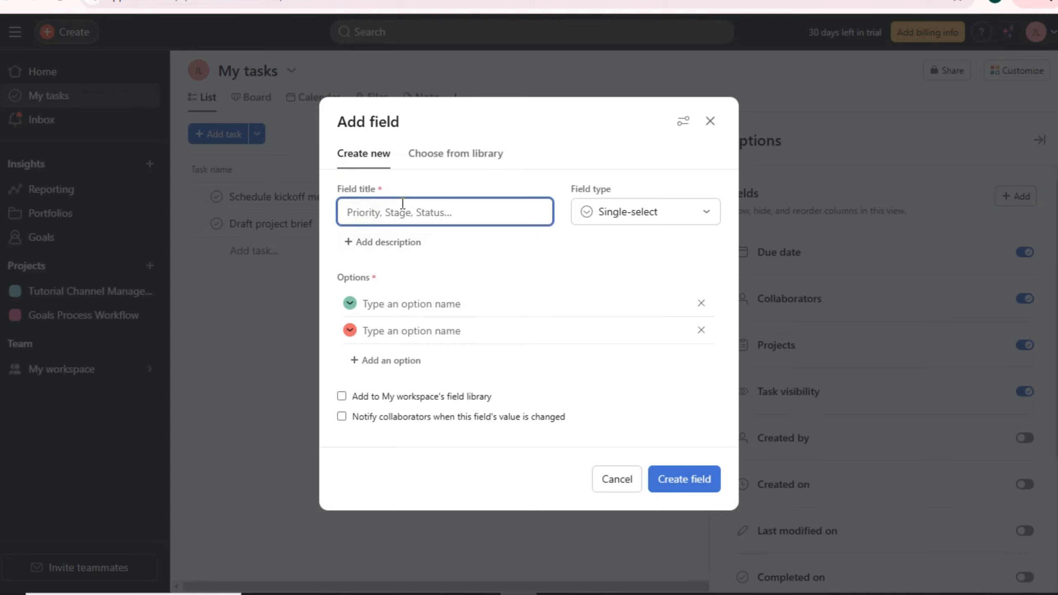
{"action": "type", "text": "PRiority"}
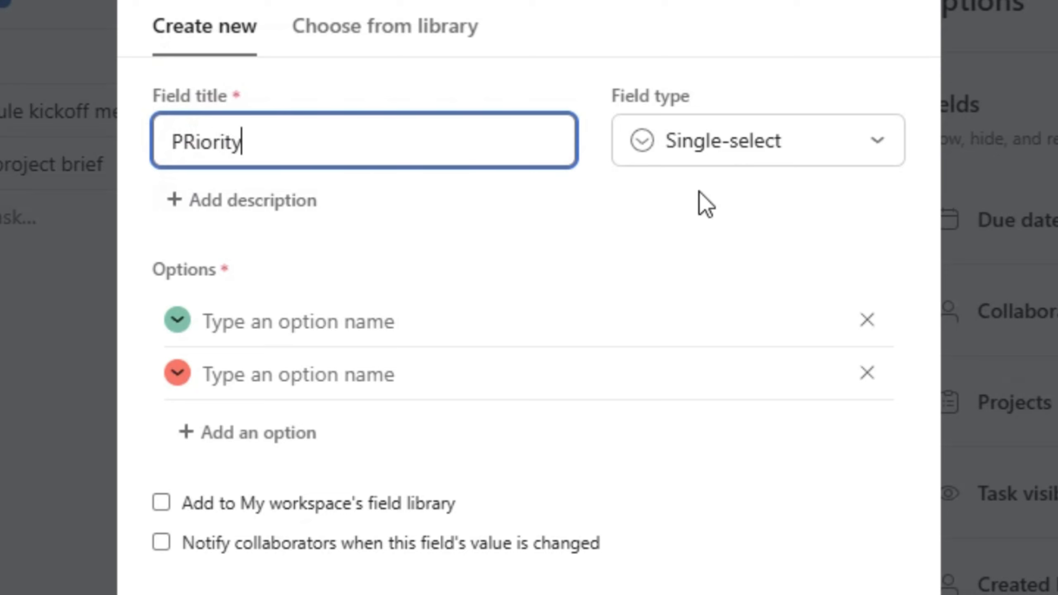
{"action": "left_click", "coordinate": [698, 141]}
{"action": "left_click", "coordinate": [717, 199]}
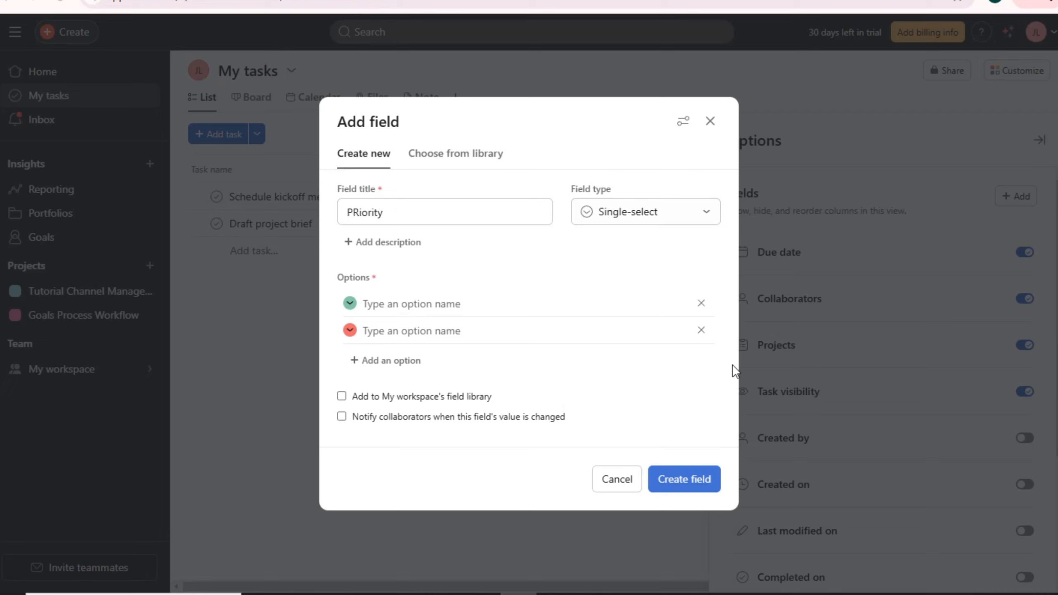
{"action": "left_click", "coordinate": [409, 242]}
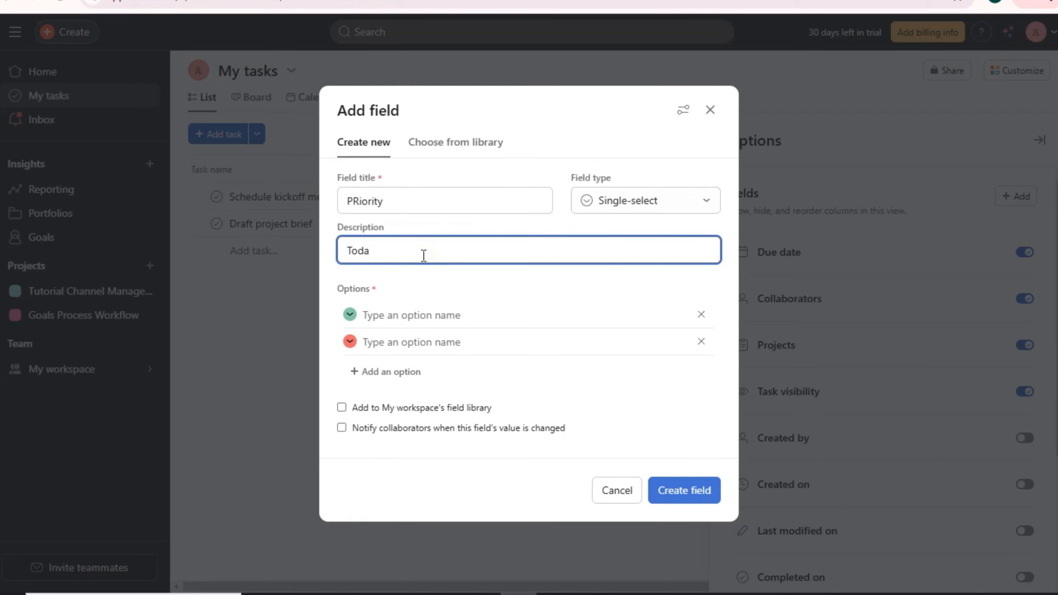
{"action": "left_click", "coordinate": [416, 276]}
{"action": "left_click", "coordinate": [378, 268]}
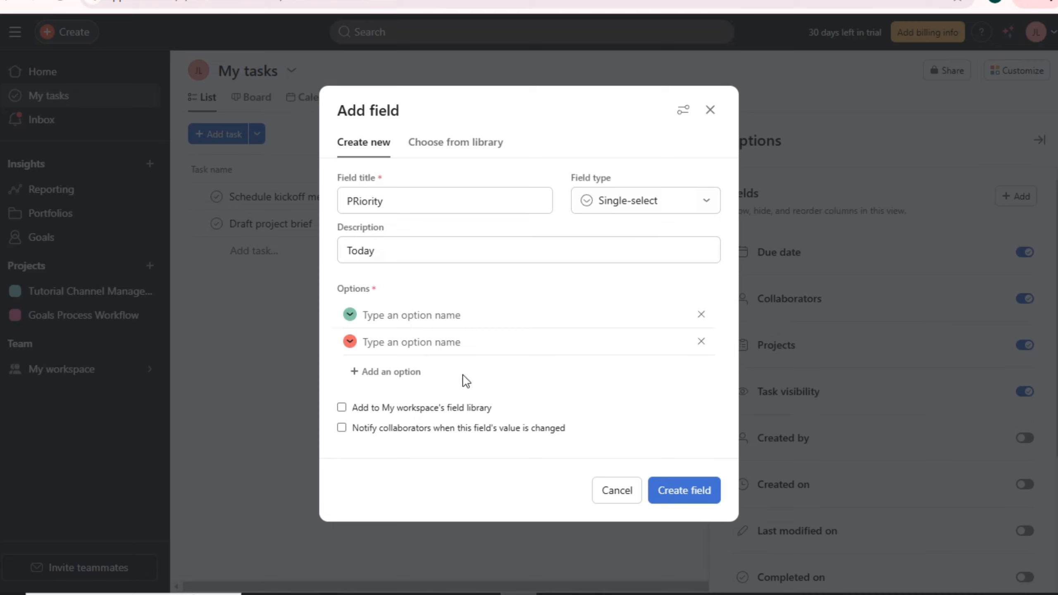
- Give the field options Today, Tomorrow and Next Day, then create it
{"action": "left_click_drag", "start_coordinate": [390, 249], "coordinate": [309, 250]}
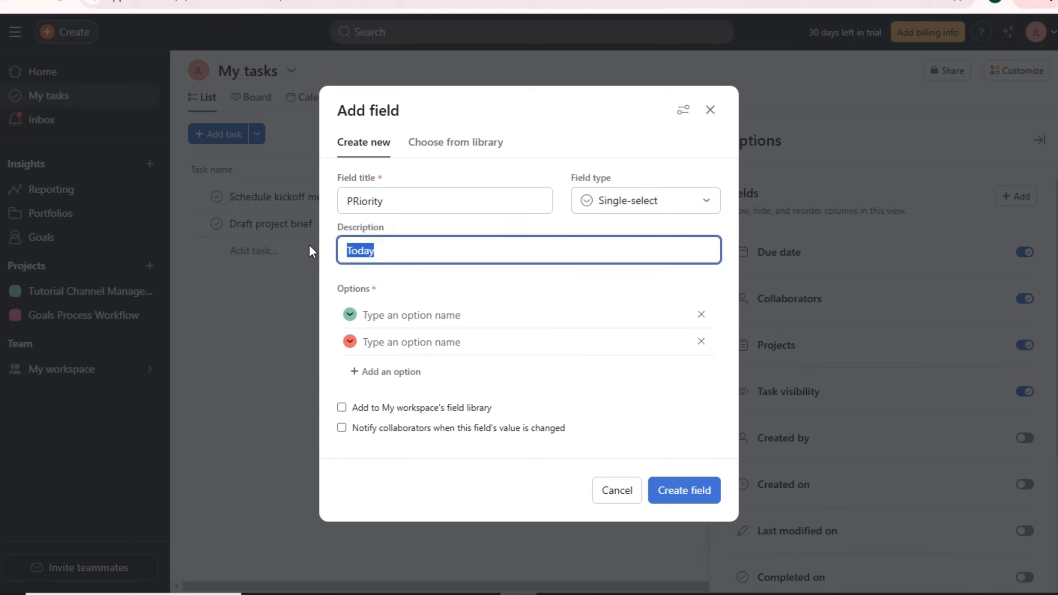
{"action": "key", "text": "ctrl+x"}
{"action": "left_click", "coordinate": [375, 315]}
{"action": "key", "text": "ctrl+v"}
{"action": "left_click", "coordinate": [382, 338]}
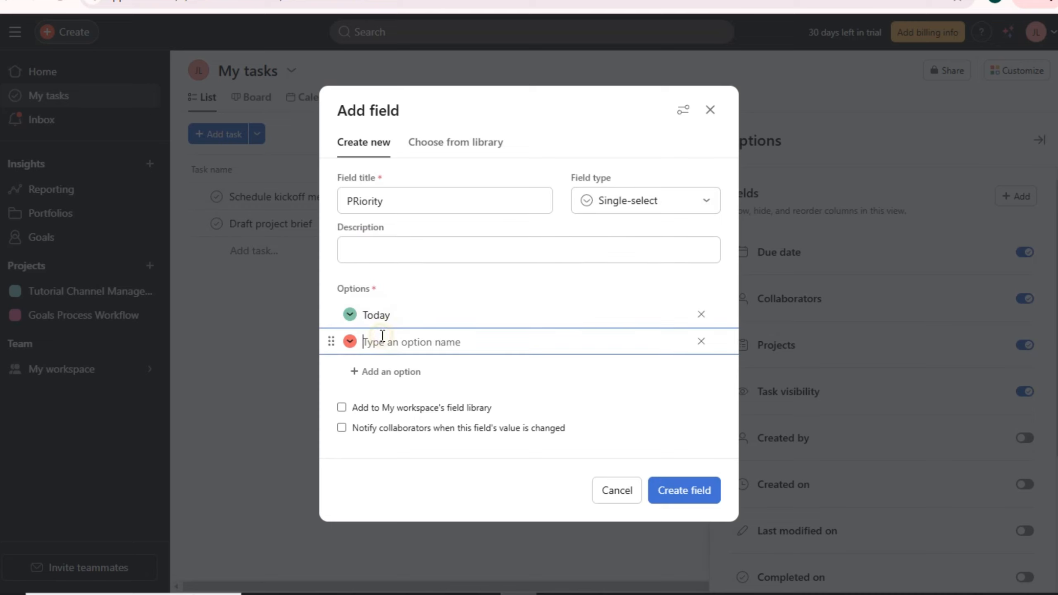
{"action": "type", "text": "Tomorrow"}
{"action": "left_click", "coordinate": [390, 371]}
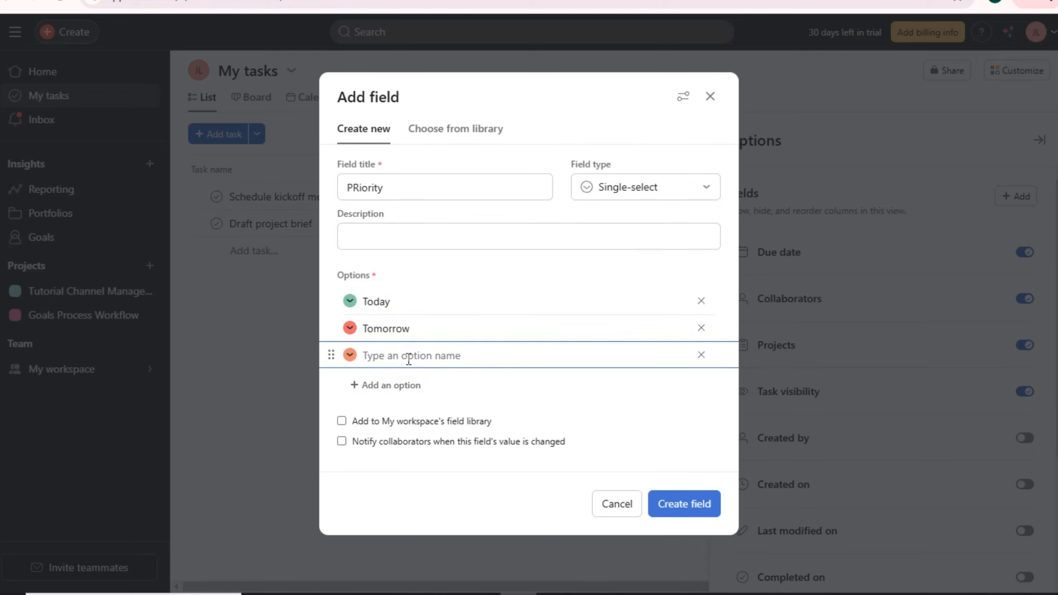
{"action": "type", "text": "NExt Day"}
{"action": "left_click", "coordinate": [659, 504]}
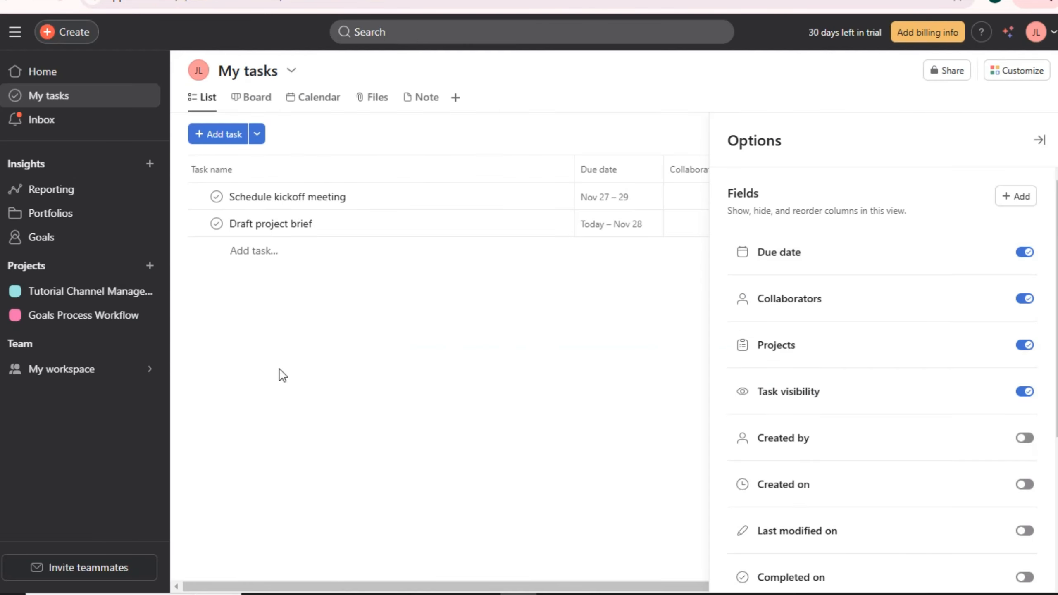
- Set Schedule kickoff meeting's PRiority to Today
{"action": "left_click_drag", "start_coordinate": [631, 587], "coordinate": [953, 589]}
{"action": "left_click", "coordinate": [861, 199]}
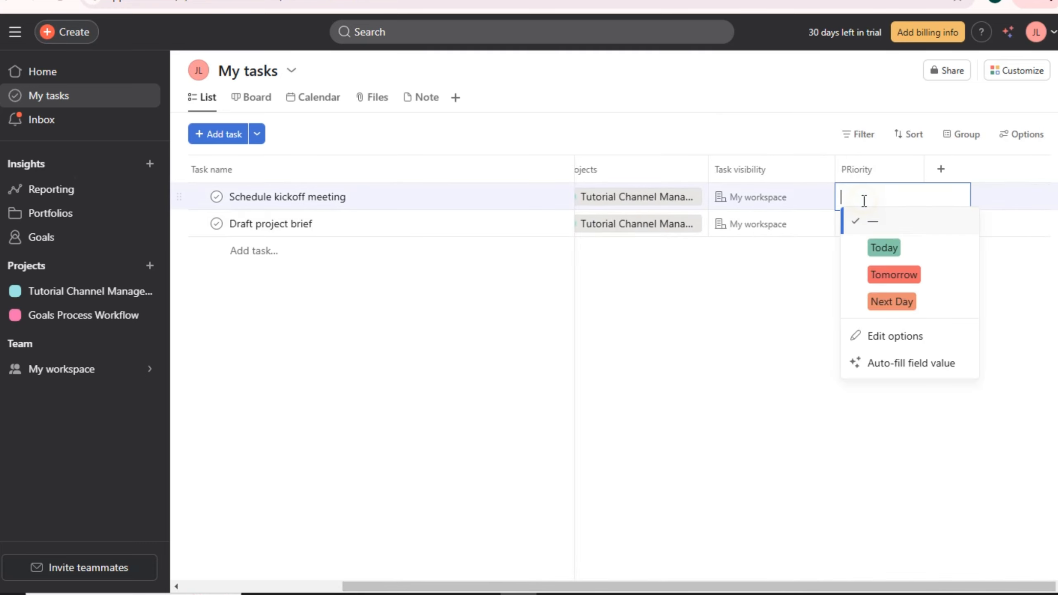
{"action": "left_click", "coordinate": [882, 250]}
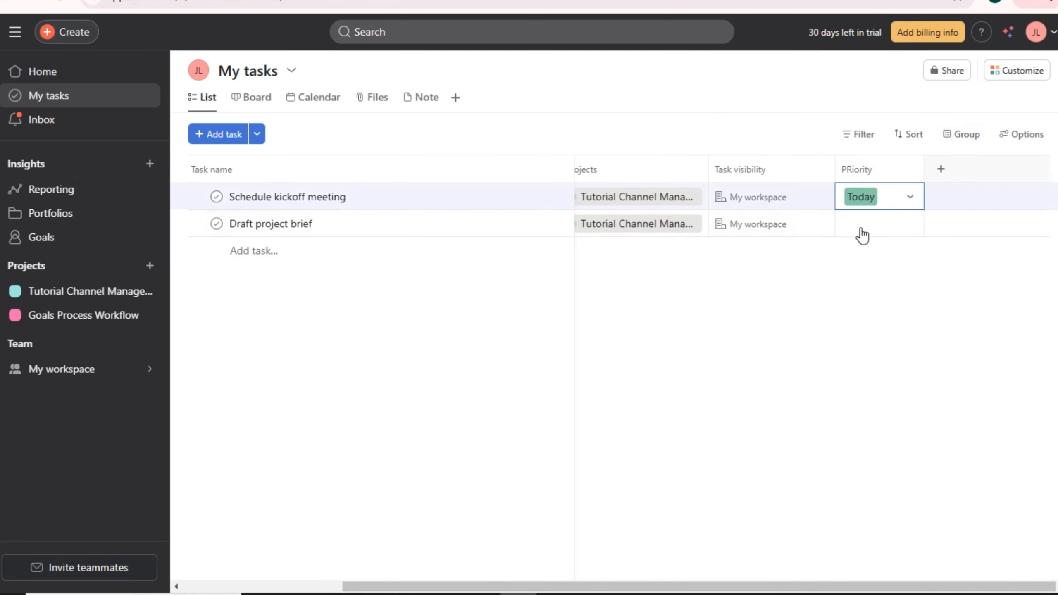
{"action": "key", "text": "alt"}
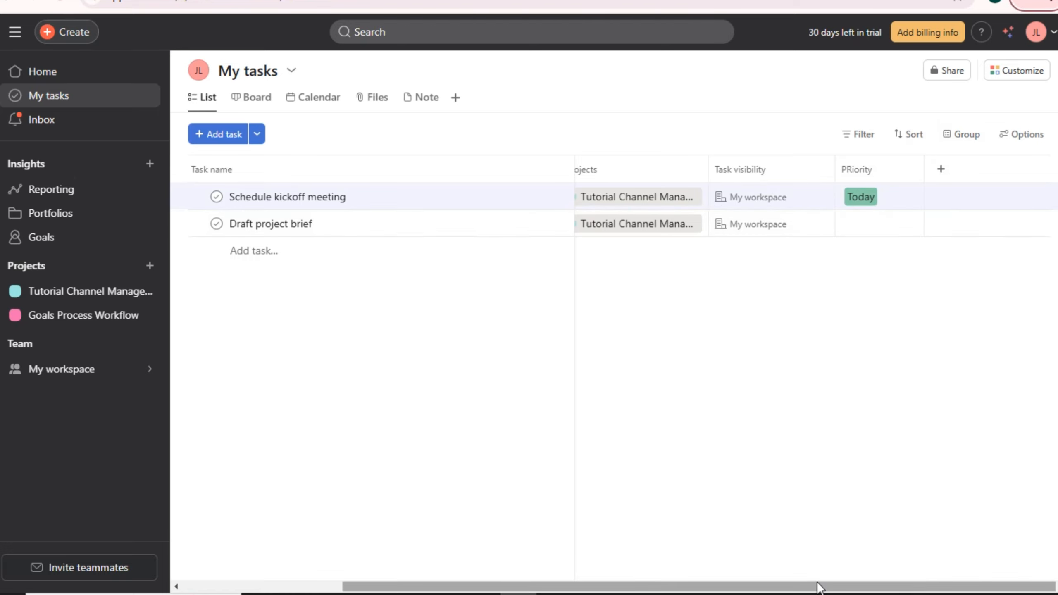
{"action": "scroll", "coordinate": [814, 583], "scroll_direction": "left", "scroll_amount": 2}
{"action": "scroll", "coordinate": [813, 583], "scroll_direction": "left", "scroll_amount": 2}
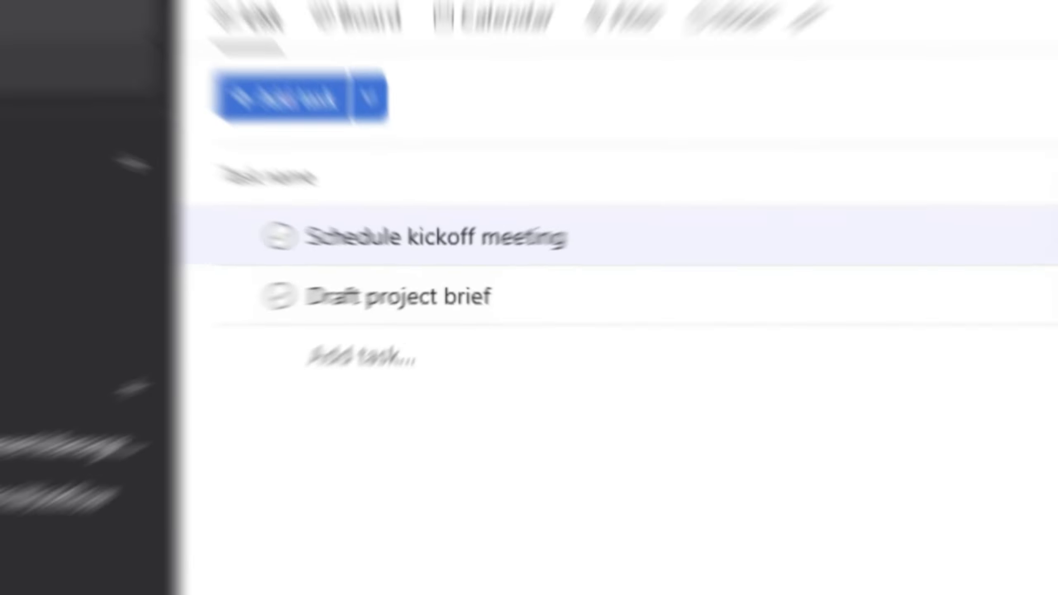
- In Inbox, filter to Assigned to me, check the Archive, then view Messages I've sent
{"action": "left_click", "coordinate": [57, 131]}
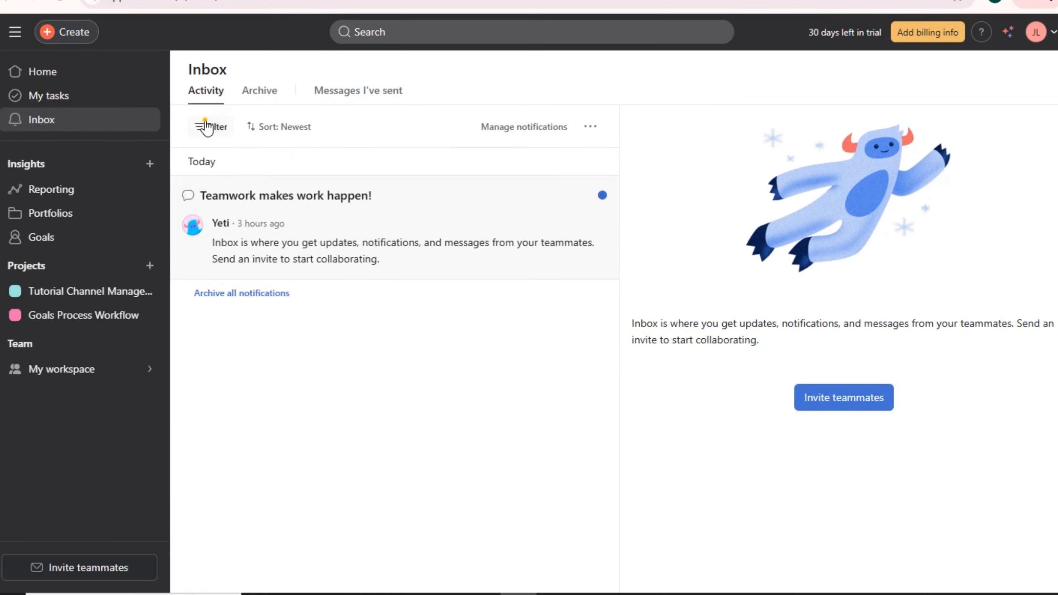
{"action": "left_click", "coordinate": [387, 147]}
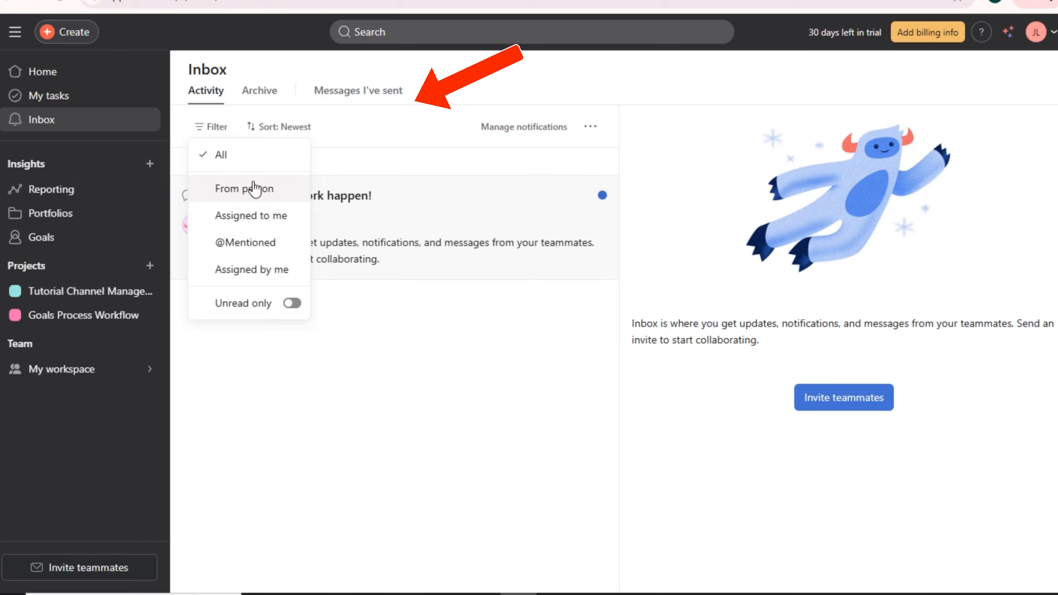
{"action": "left_click", "coordinate": [251, 215]}
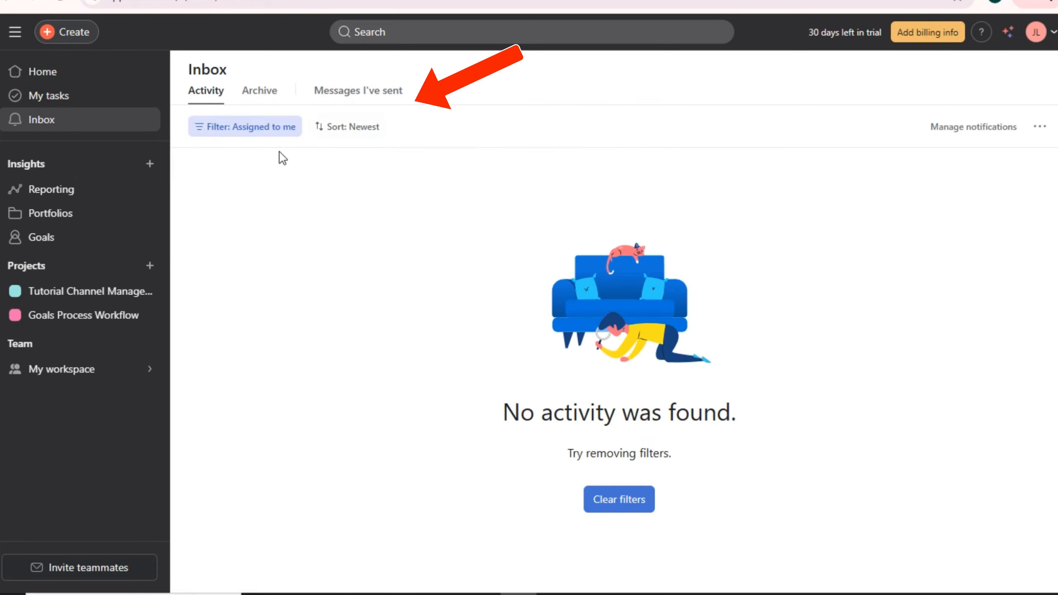
{"action": "left_click", "coordinate": [259, 91]}
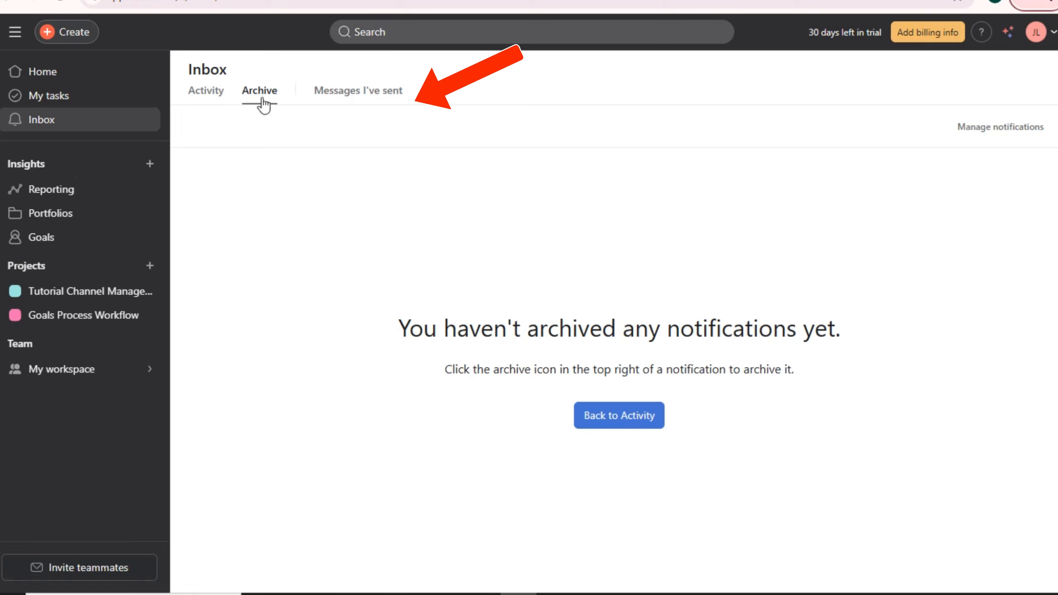
{"action": "left_click", "coordinate": [349, 99]}
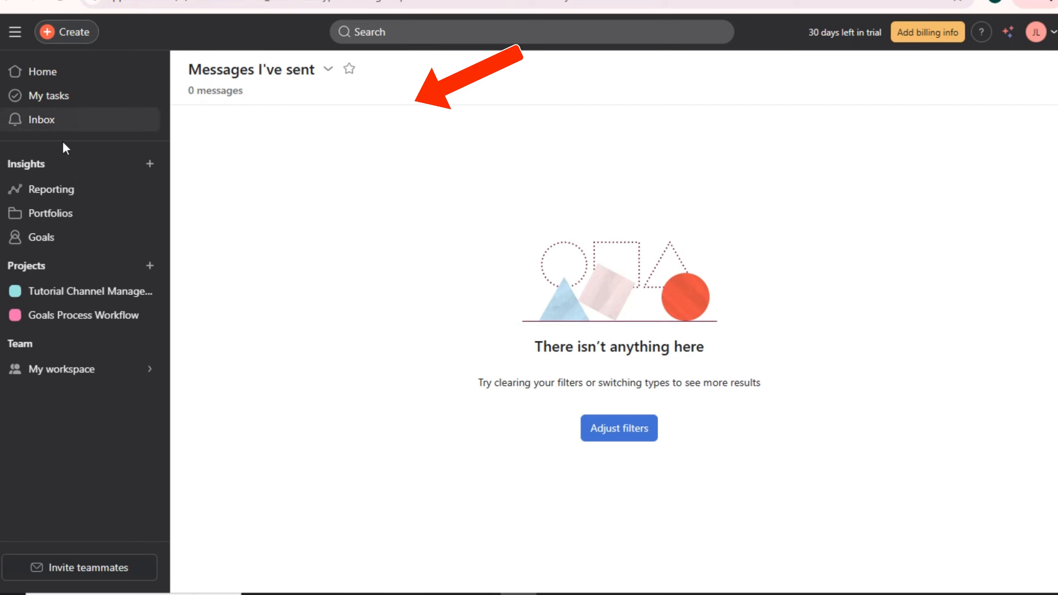
- Start a new reporting dashboard and pick the Projects by status chart
{"action": "left_click", "coordinate": [150, 163]}
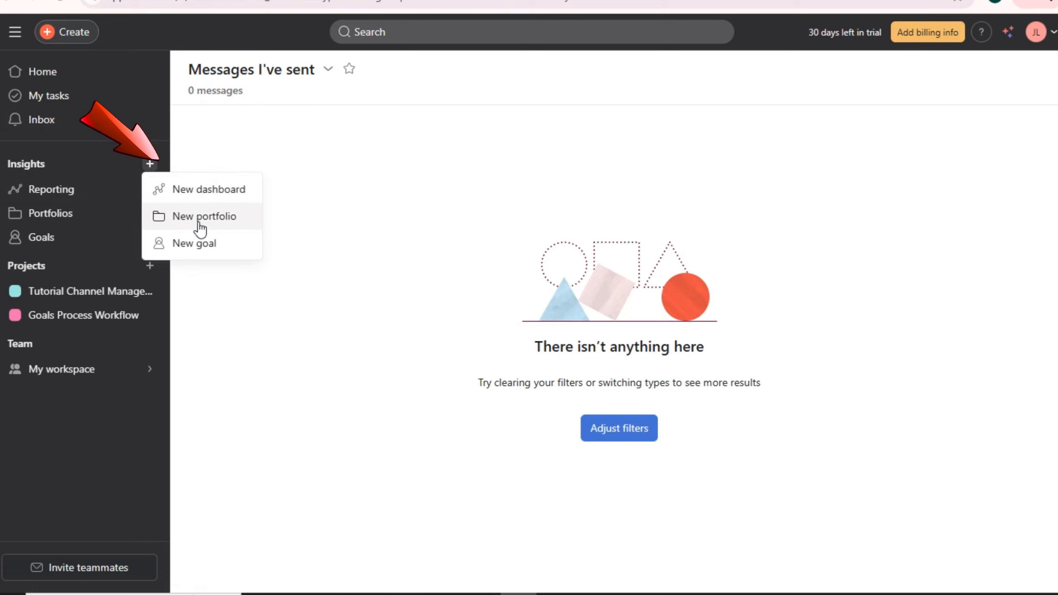
{"action": "left_click", "coordinate": [204, 190]}
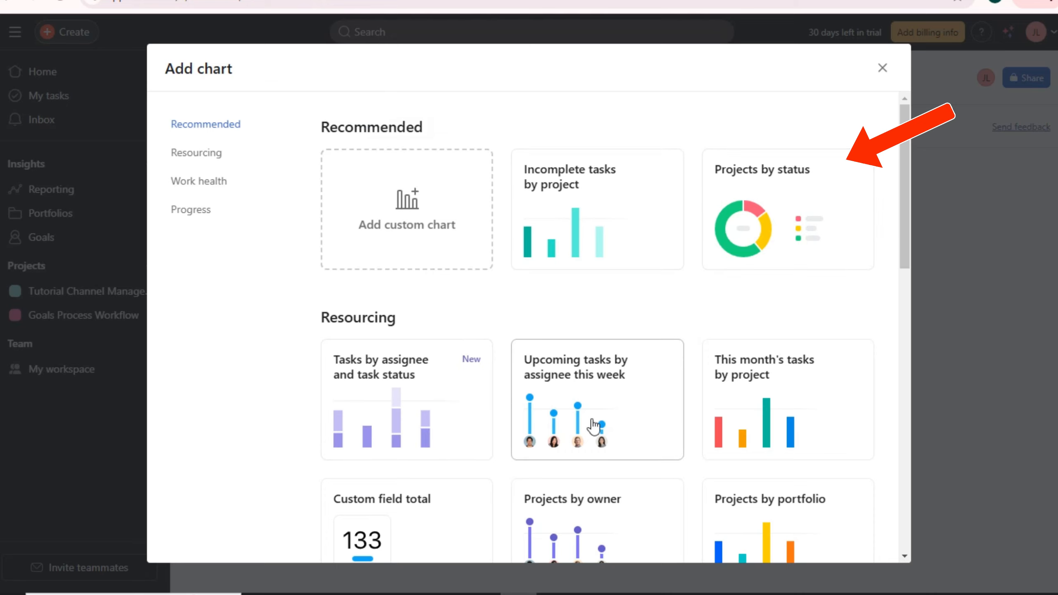
{"action": "scroll", "coordinate": [753, 391], "scroll_direction": "down", "scroll_amount": 5}
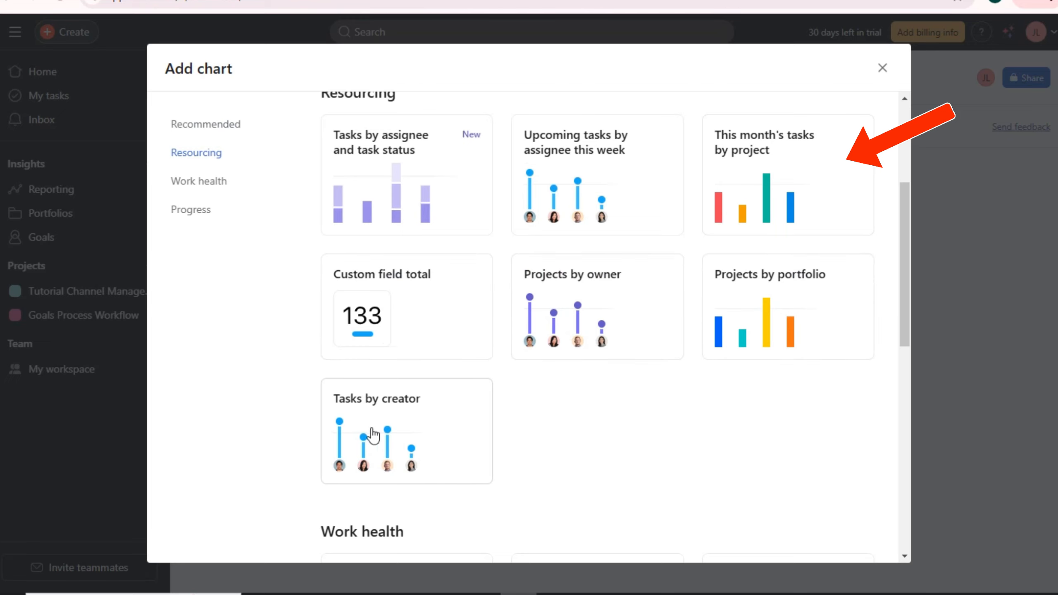
{"action": "scroll", "coordinate": [362, 438], "scroll_direction": "down", "scroll_amount": 3}
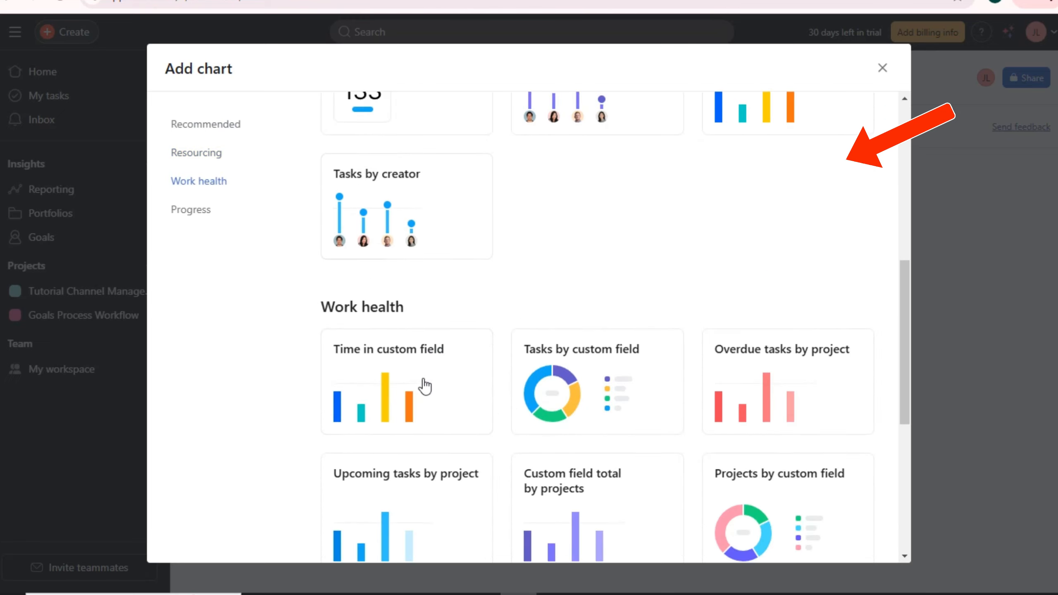
{"action": "scroll", "coordinate": [425, 386], "scroll_direction": "down", "scroll_amount": 3}
{"action": "scroll", "coordinate": [425, 388], "scroll_direction": "down", "scroll_amount": 5}
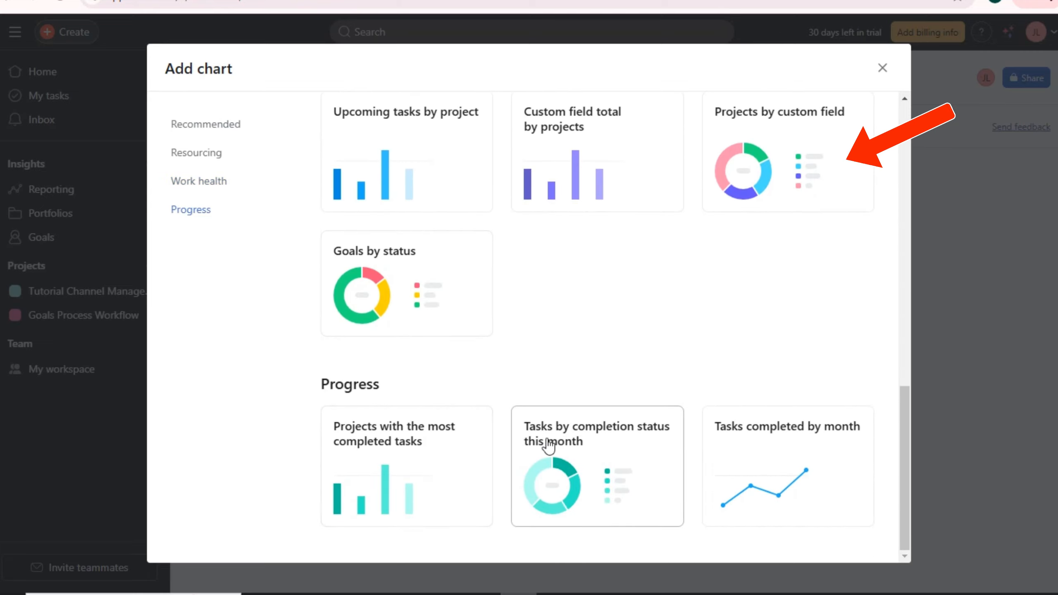
{"action": "scroll", "coordinate": [755, 373], "scroll_direction": "up", "scroll_amount": 10}
{"action": "scroll", "coordinate": [770, 292], "scroll_direction": "up", "scroll_amount": 3}
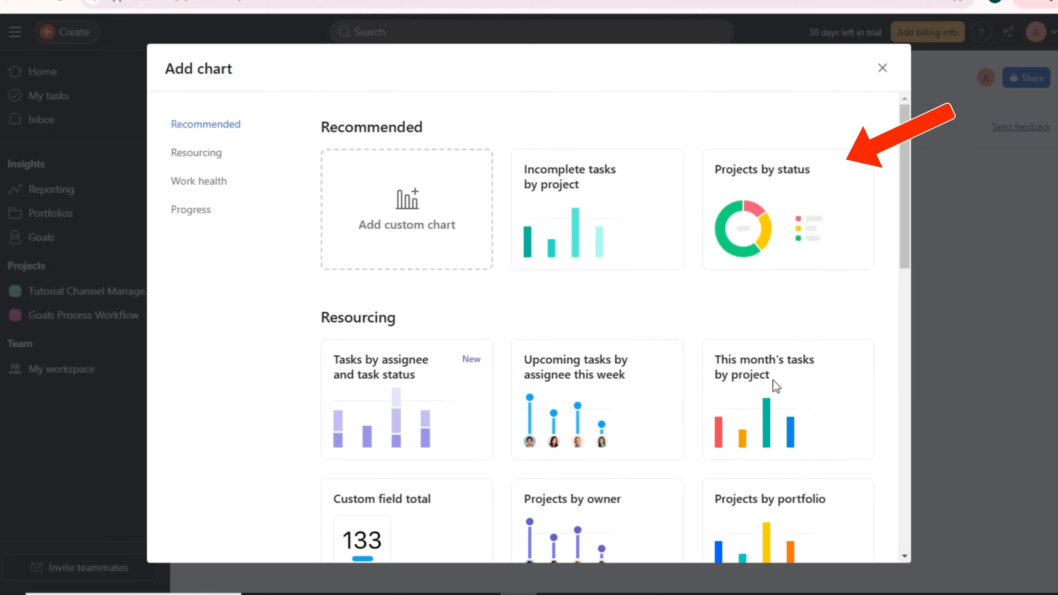
{"action": "left_click", "coordinate": [769, 255]}
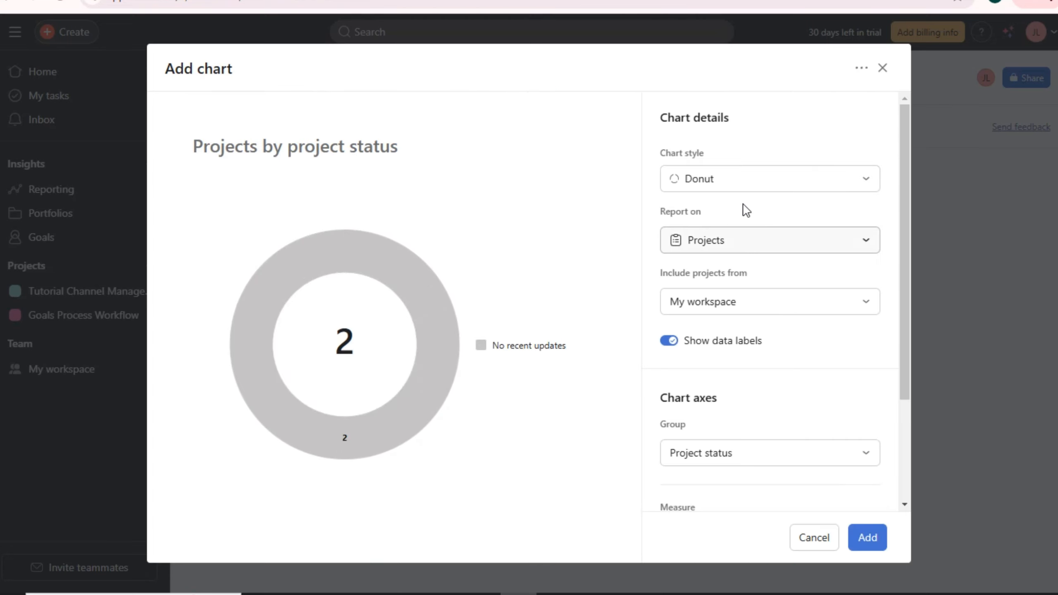
- Colour the chart light orange, switch it to report on Tasks, and add it
{"action": "left_click", "coordinate": [831, 182]}
{"action": "left_click", "coordinate": [703, 227]}
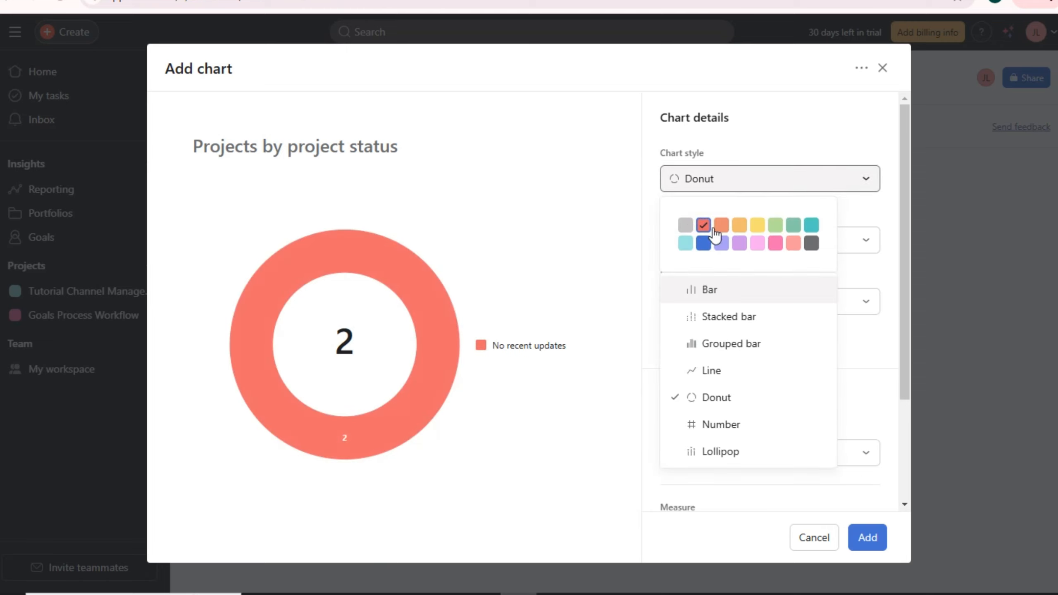
{"action": "left_click", "coordinate": [720, 232]}
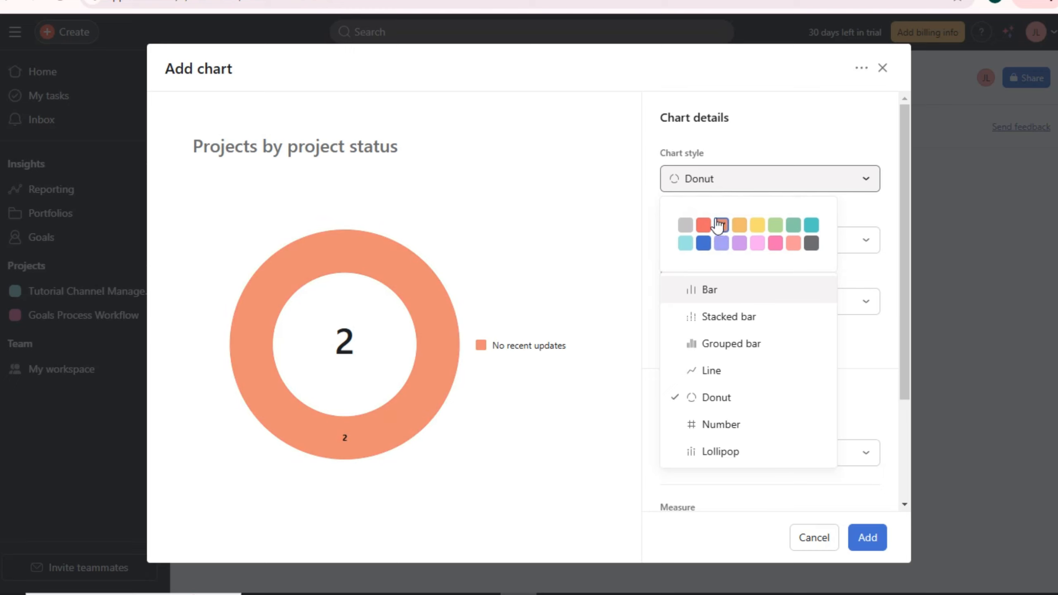
{"action": "left_click", "coordinate": [739, 227]}
{"action": "left_click", "coordinate": [824, 119]}
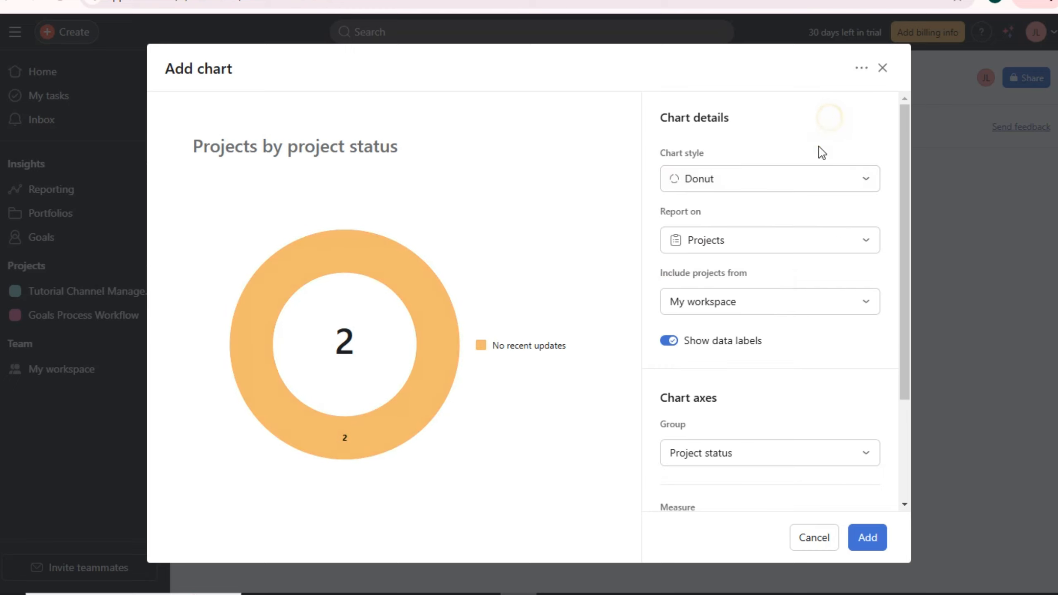
{"action": "left_click", "coordinate": [780, 243]}
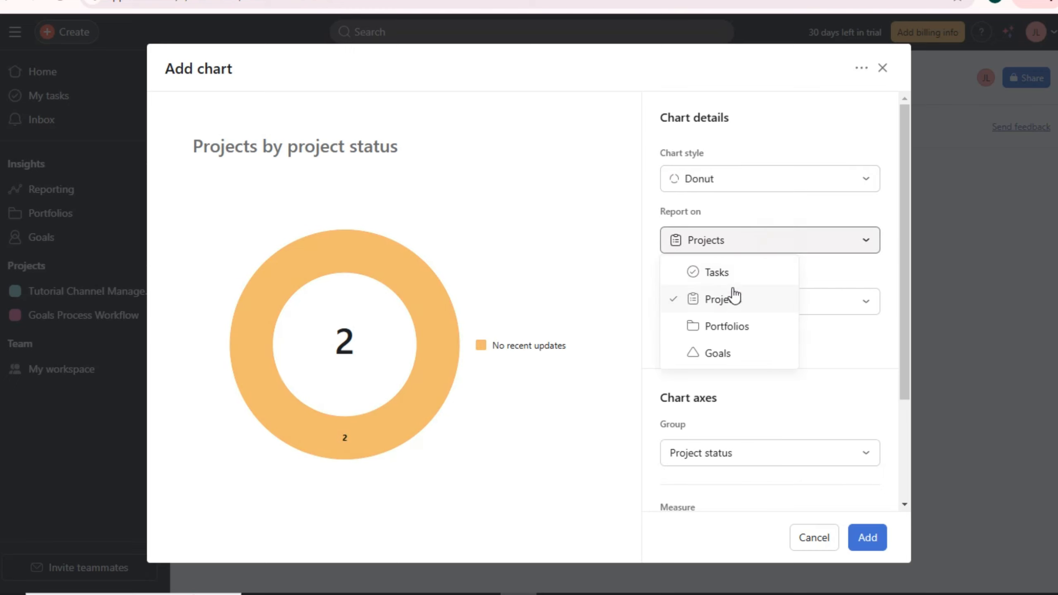
{"action": "left_click", "coordinate": [743, 276]}
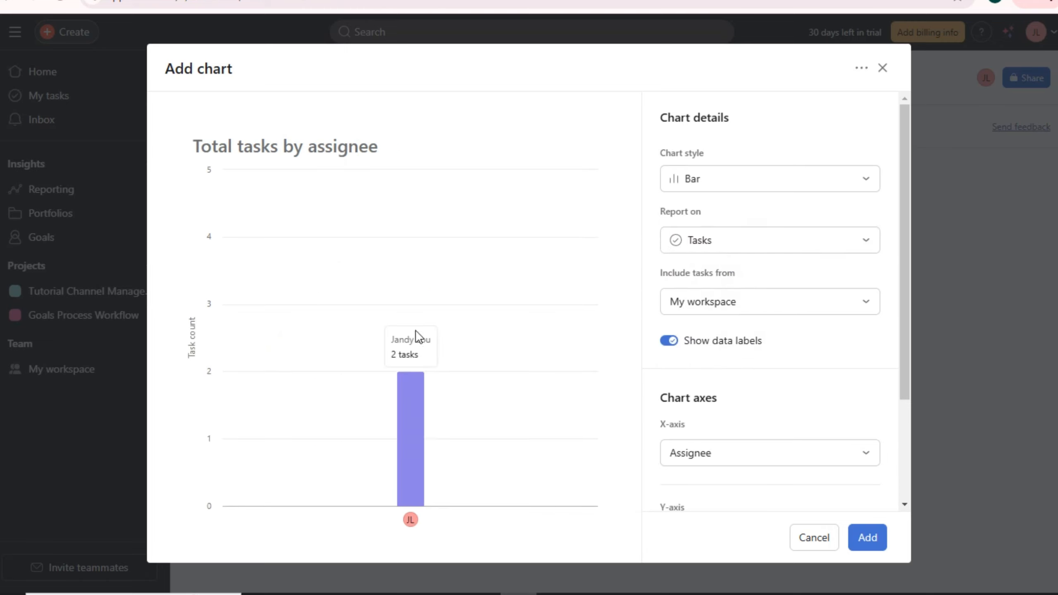
{"action": "left_click", "coordinate": [814, 308]}
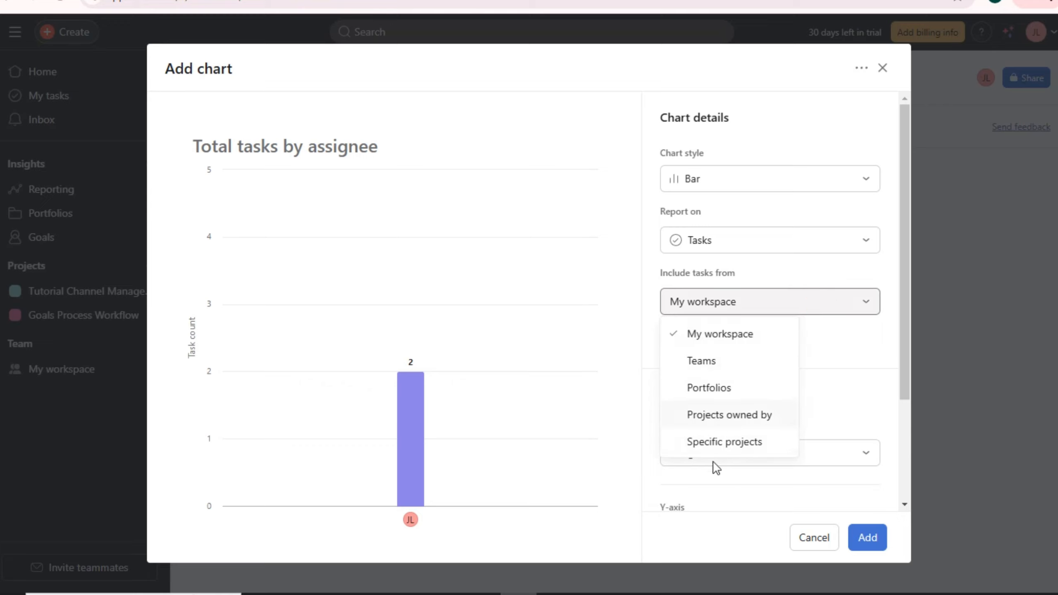
{"action": "left_click", "coordinate": [802, 139]}
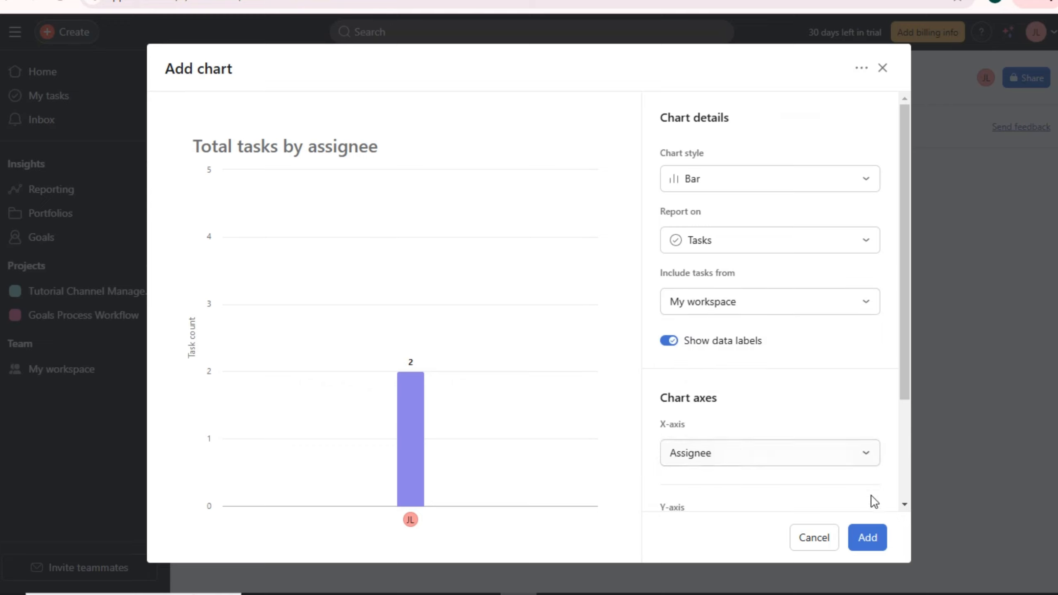
{"action": "left_click", "coordinate": [869, 536]}
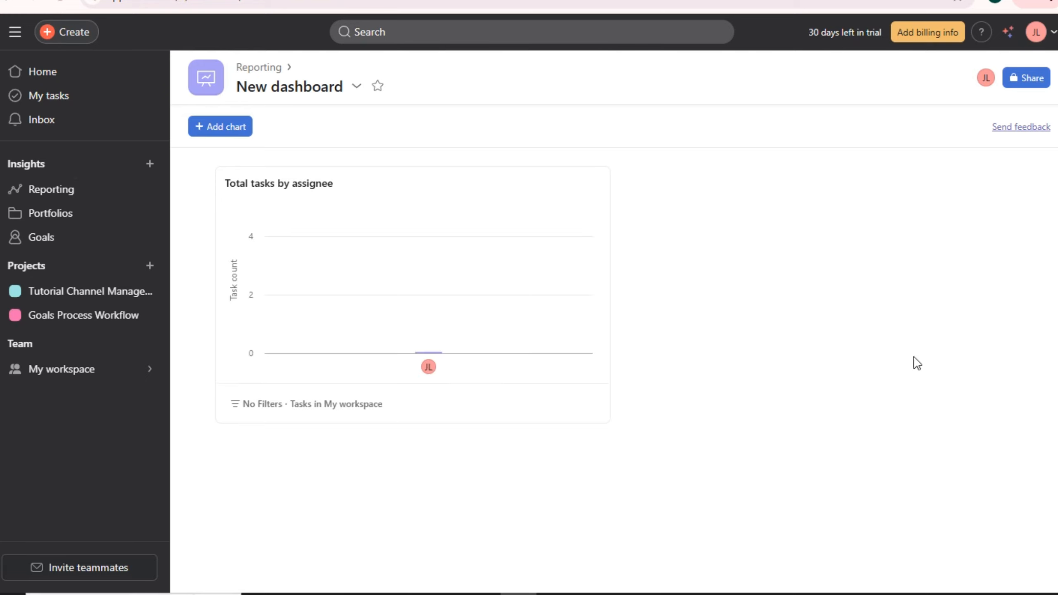
- From the Goals Process Workflow overview, create a portfolio named Task with the Workload layout
{"action": "left_click", "coordinate": [75, 323]}
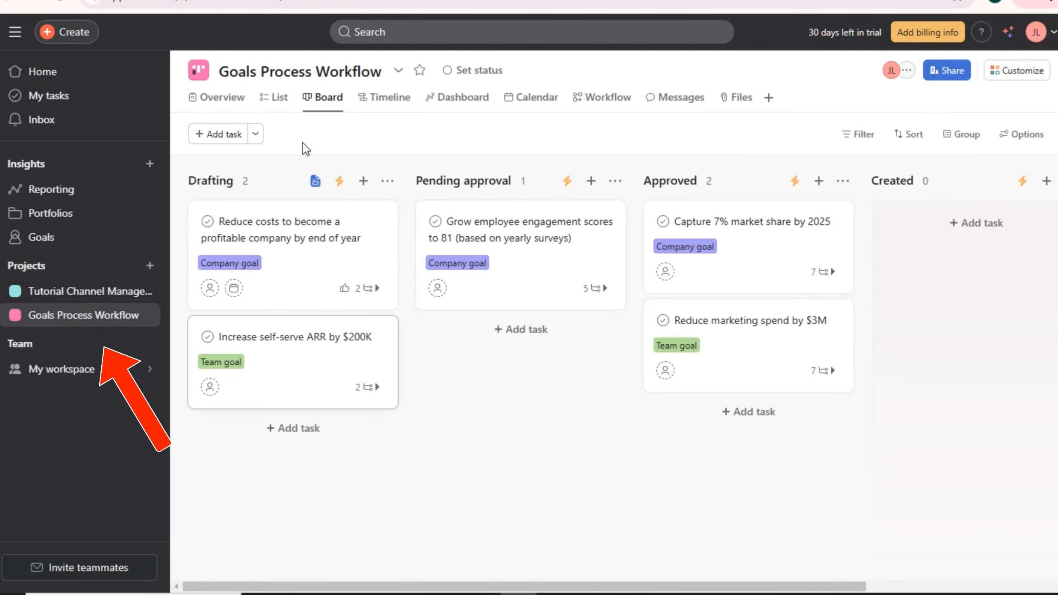
{"action": "left_click", "coordinate": [220, 102]}
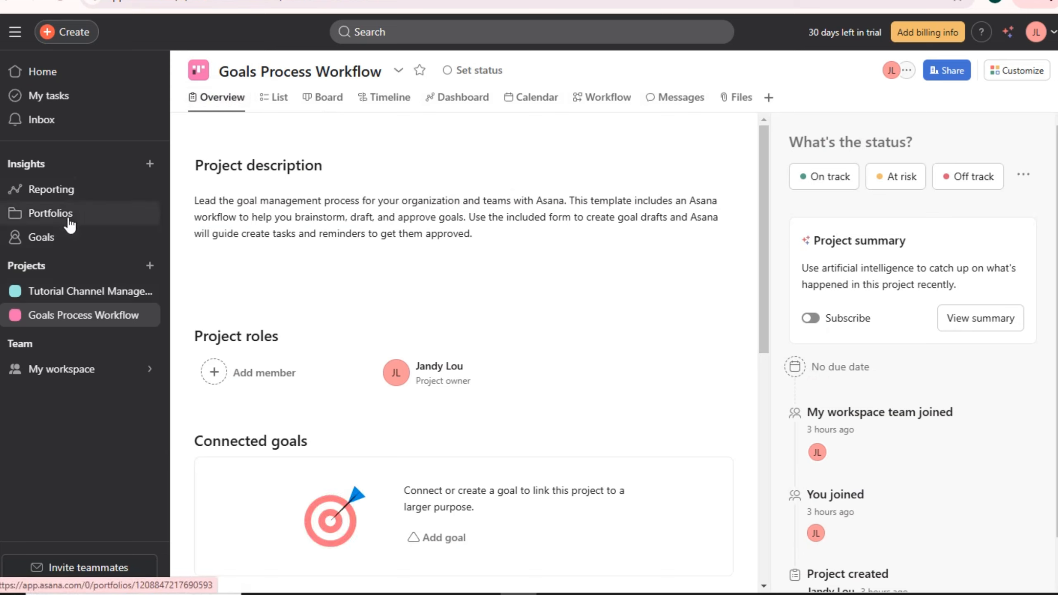
{"action": "left_click", "coordinate": [149, 164]}
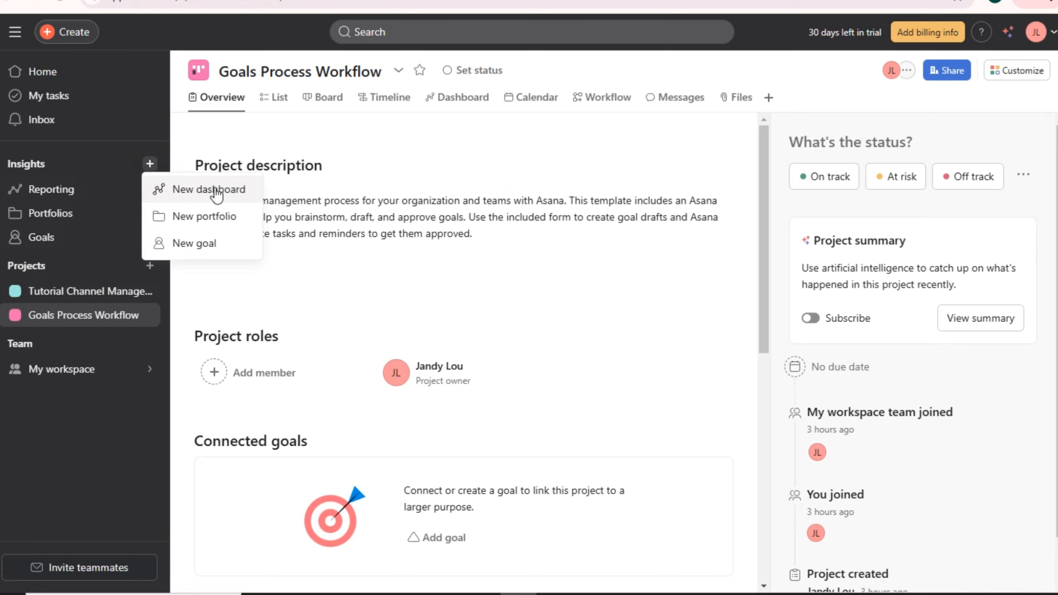
{"action": "left_click", "coordinate": [214, 223]}
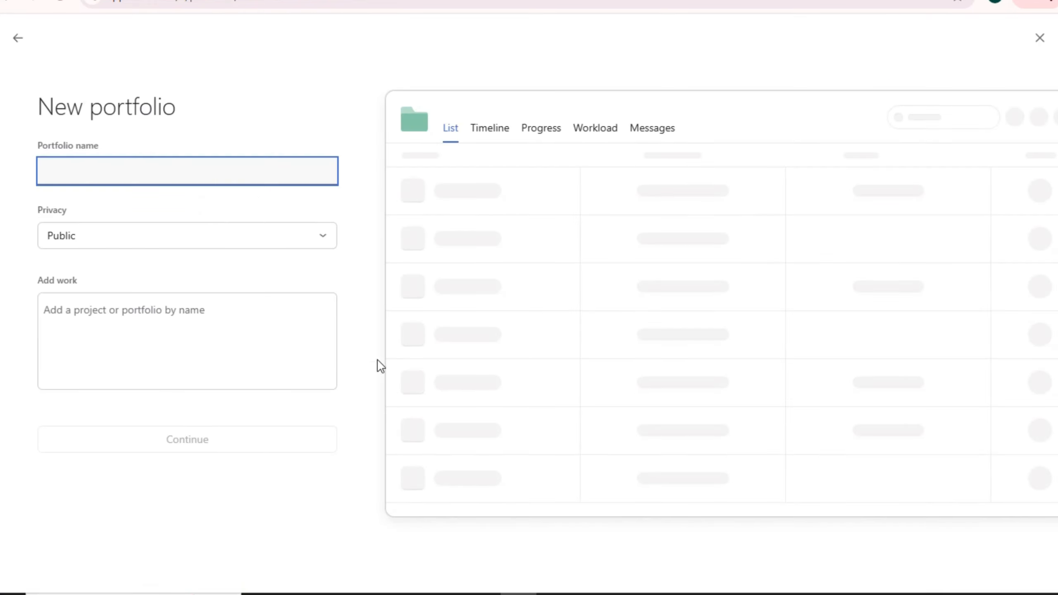
{"action": "type", "text": "Task"}
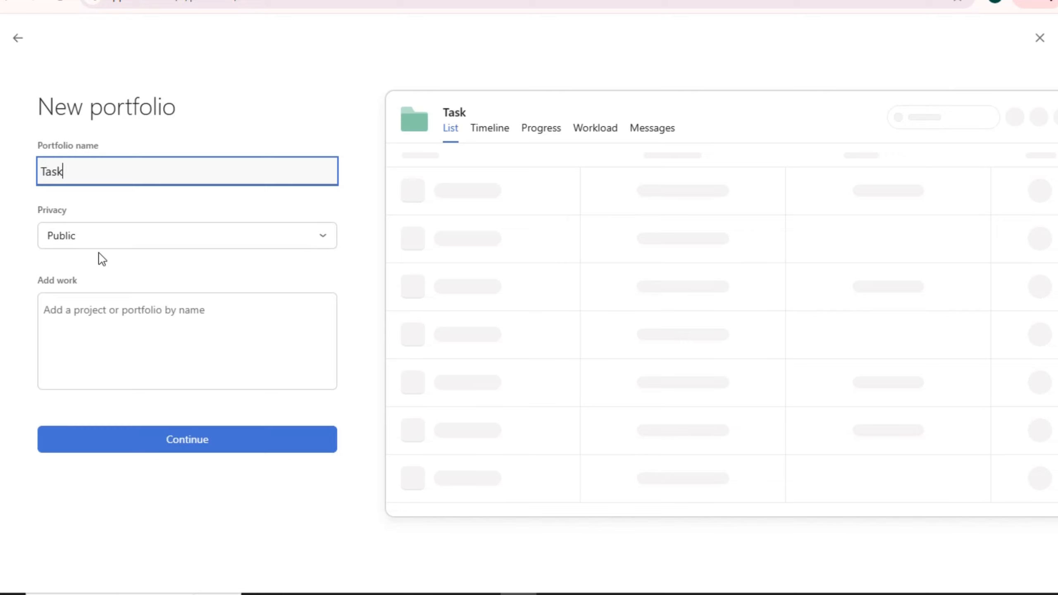
{"action": "left_click", "coordinate": [194, 443]}
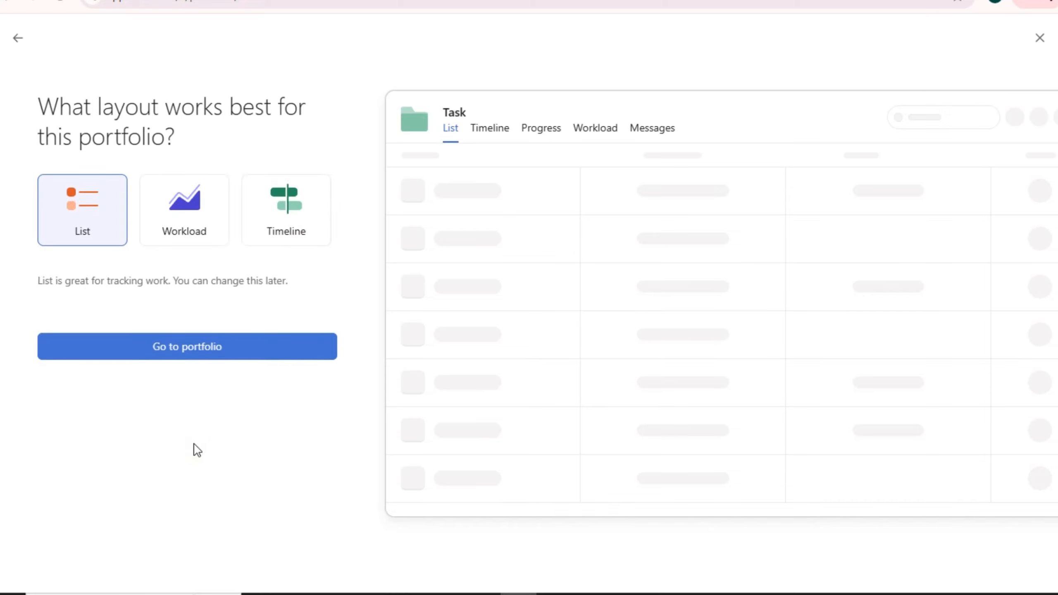
{"action": "left_click", "coordinate": [201, 229]}
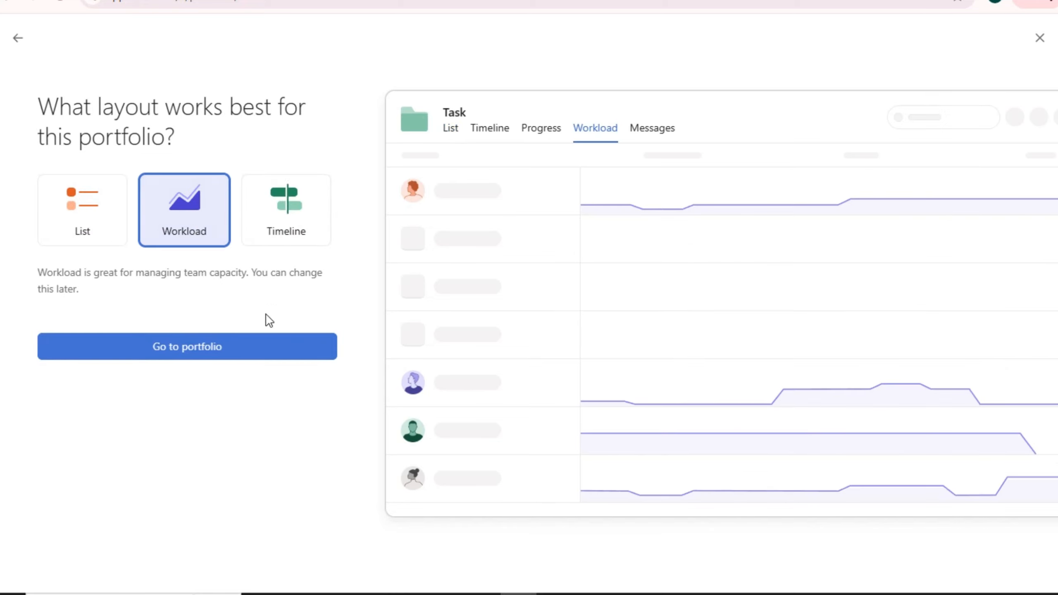
{"action": "left_click", "coordinate": [198, 350]}
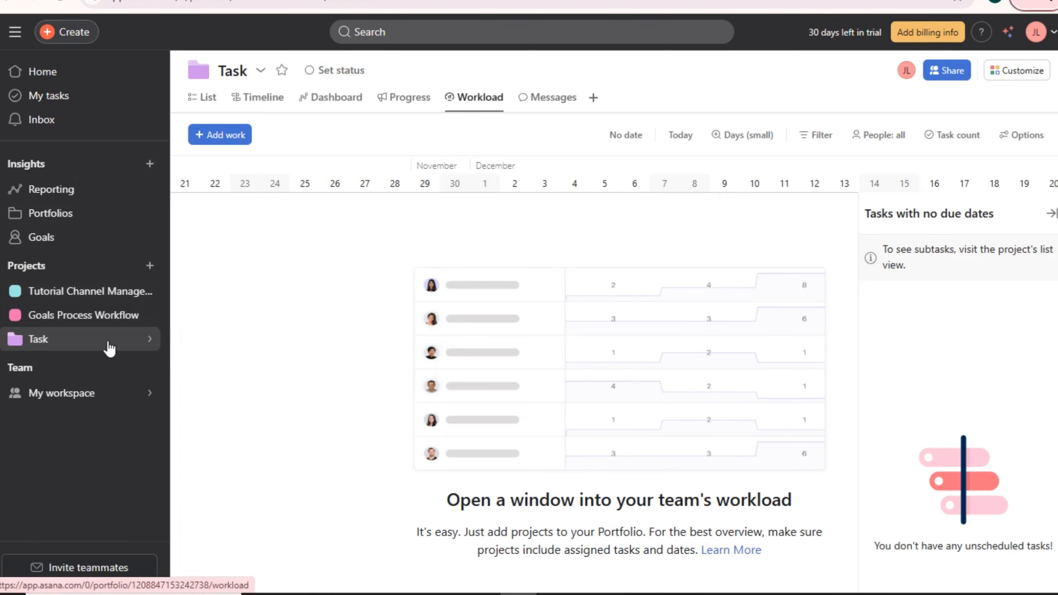
{"action": "mouse_move", "coordinate": [110, 348]}
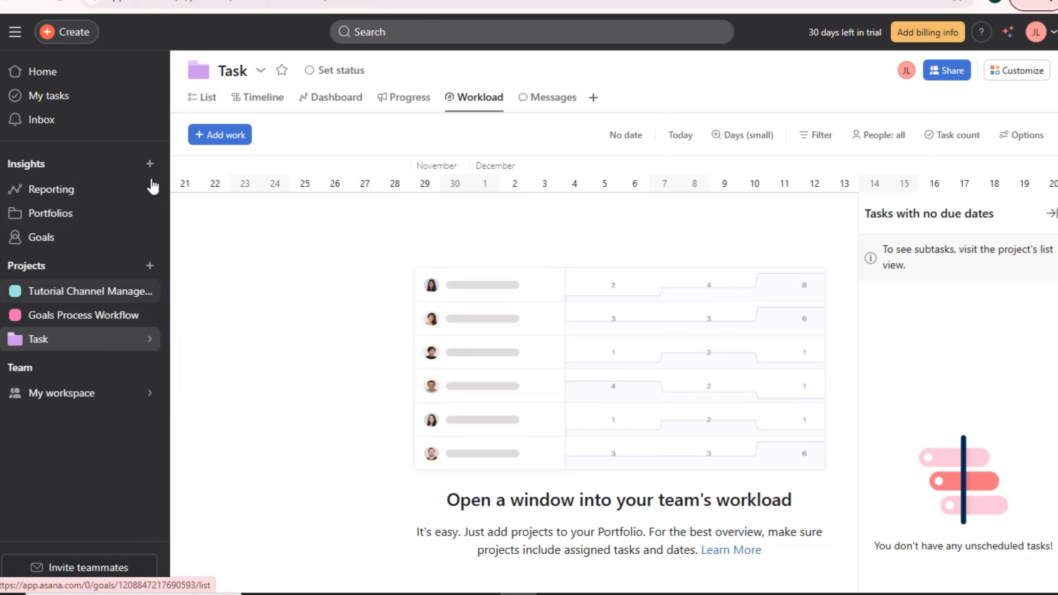
- Dismiss the new-insight menu, go to the Inbox, and close the Projects options menu unused
{"action": "left_click", "coordinate": [150, 163]}
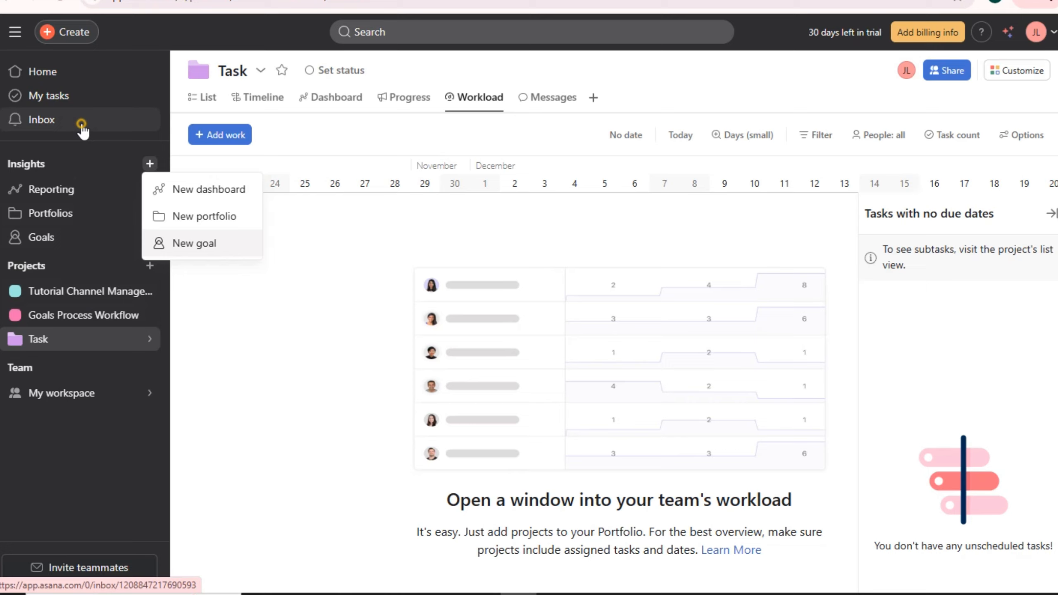
{"action": "left_click", "coordinate": [82, 124]}
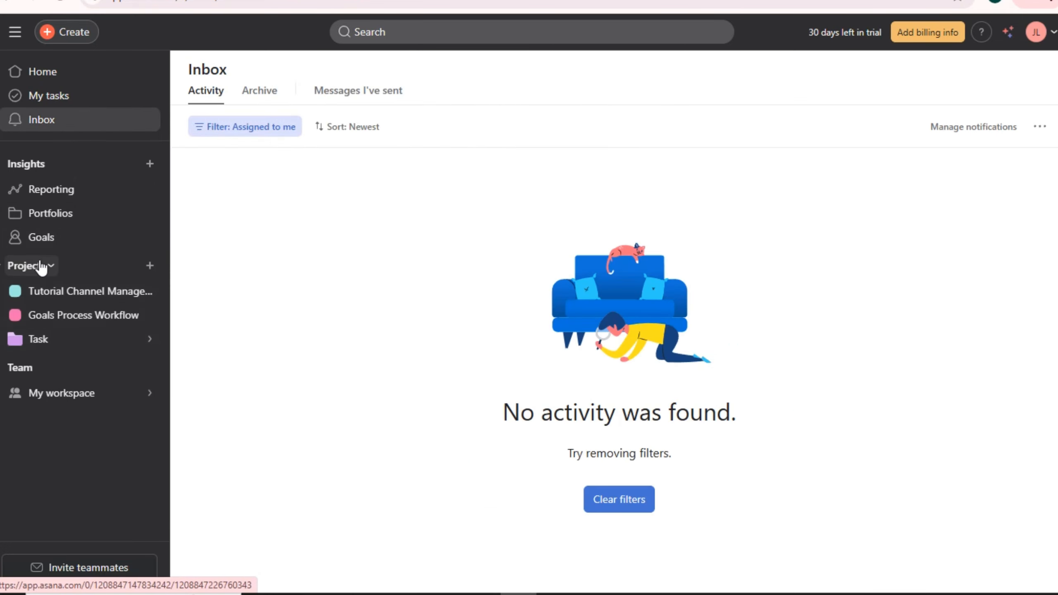
{"action": "left_click", "coordinate": [47, 266]}
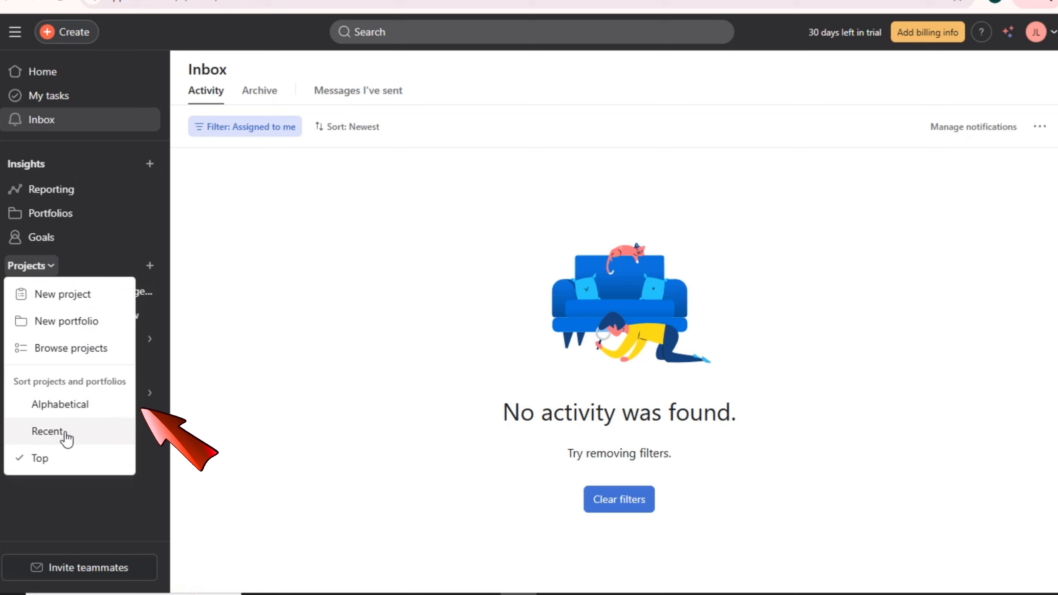
{"action": "left_click", "coordinate": [52, 267]}
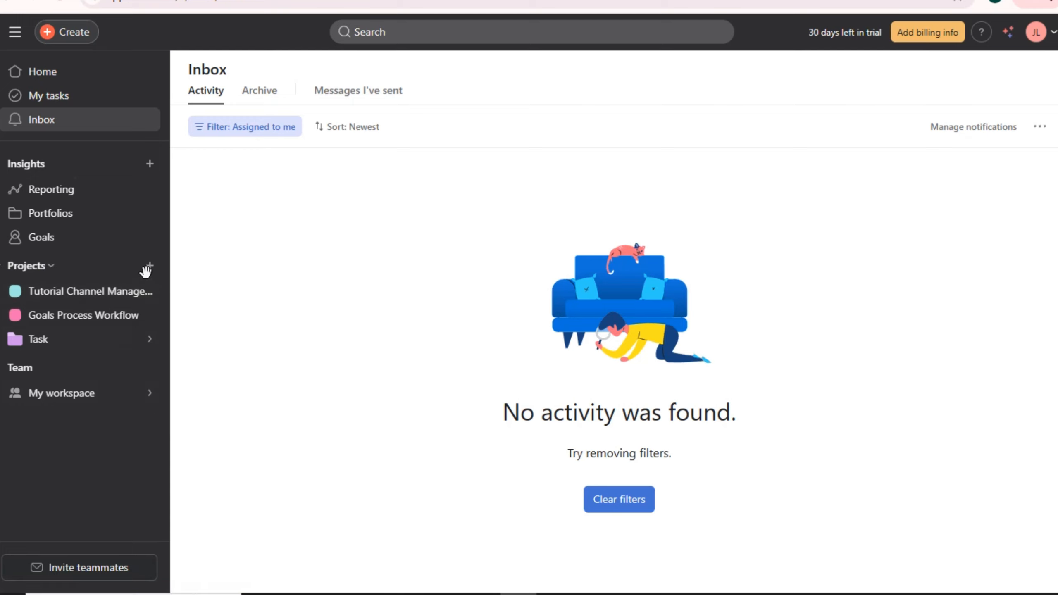
{"action": "key", "text": "Escape"}
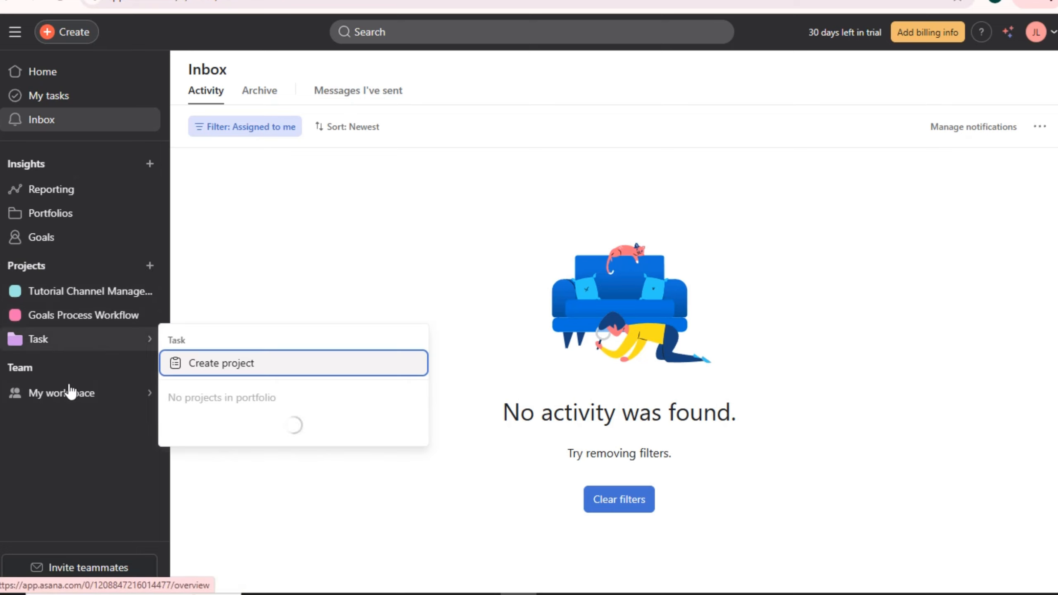
{"action": "mouse_move", "coordinate": [90, 402]}
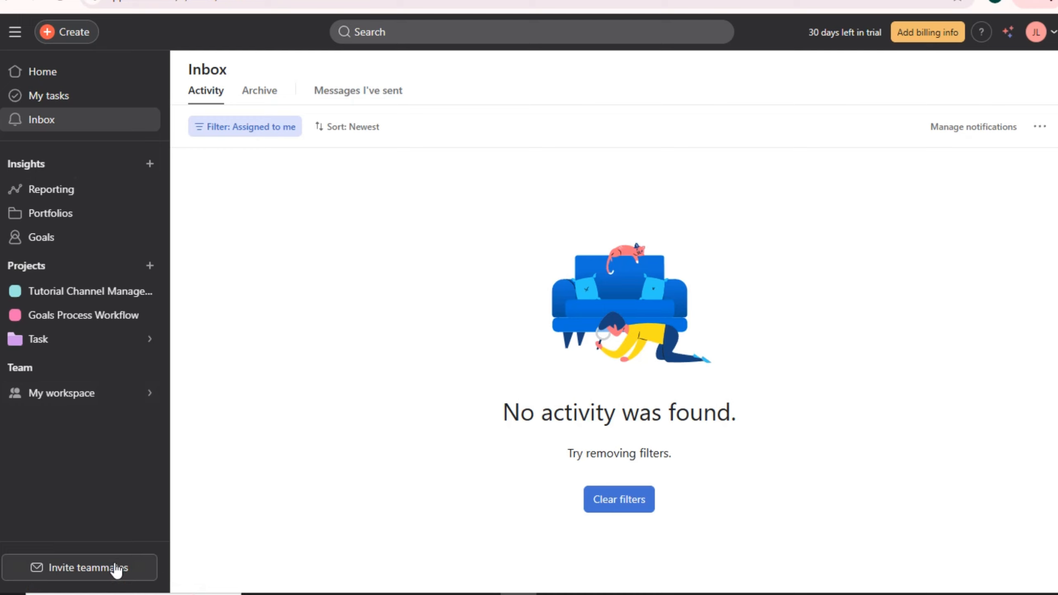
- Open the workspace invite form and add the first three invitee e-mail addresses
{"action": "left_click", "coordinate": [101, 574]}
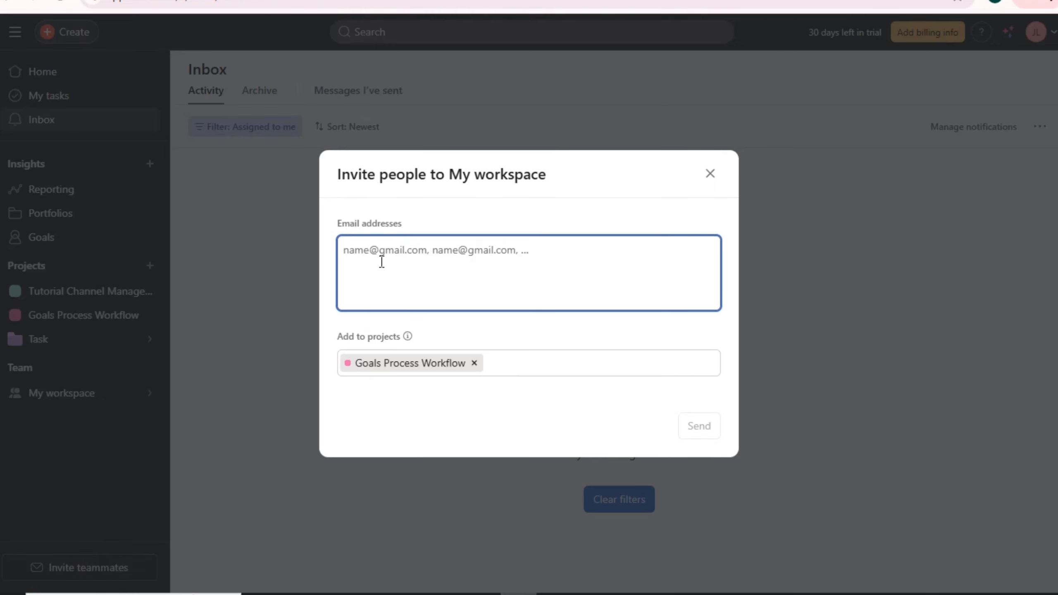
{"action": "type", "text": "El"}
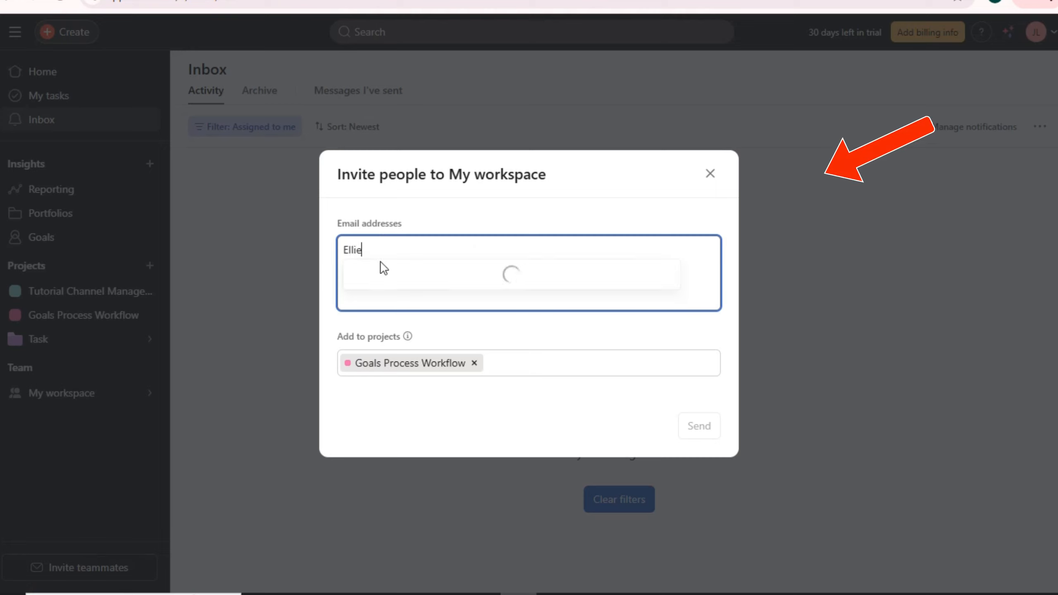
{"action": "type", "text": "lie"}
{"action": "left_click", "coordinate": [432, 274]}
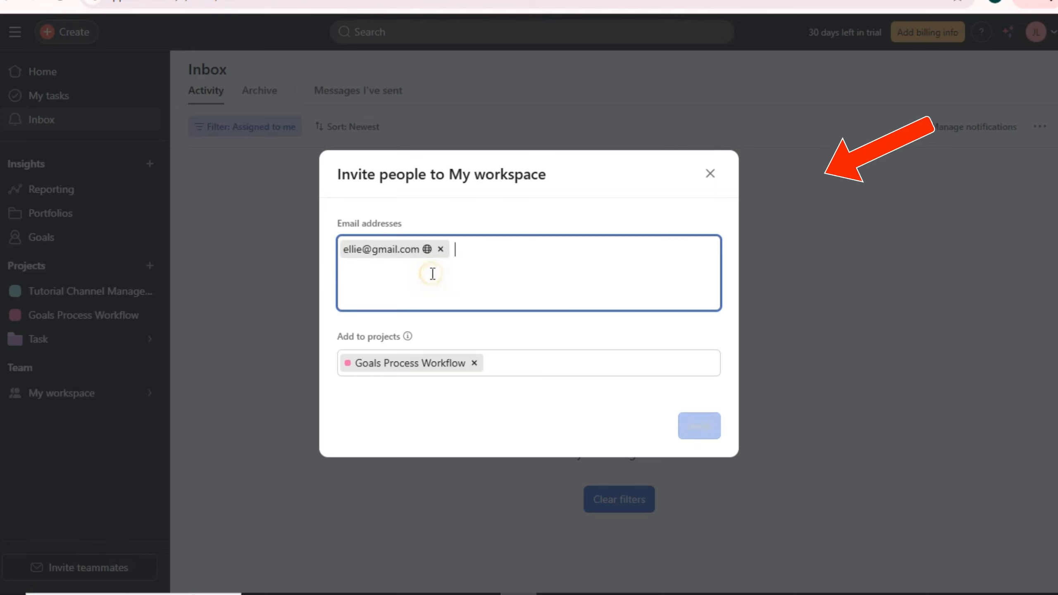
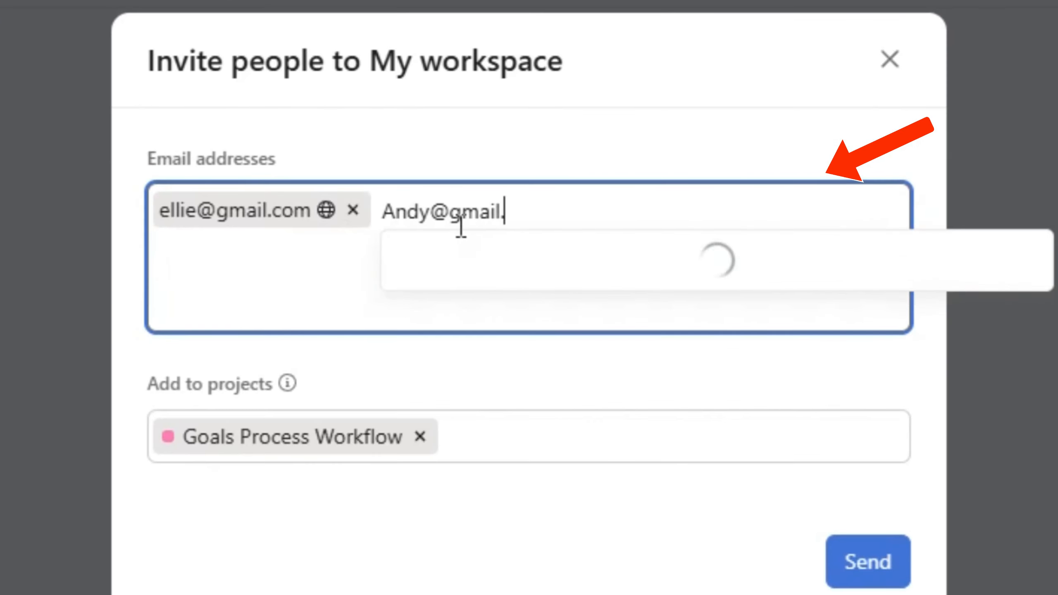
{"action": "left_click", "coordinate": [519, 267]}
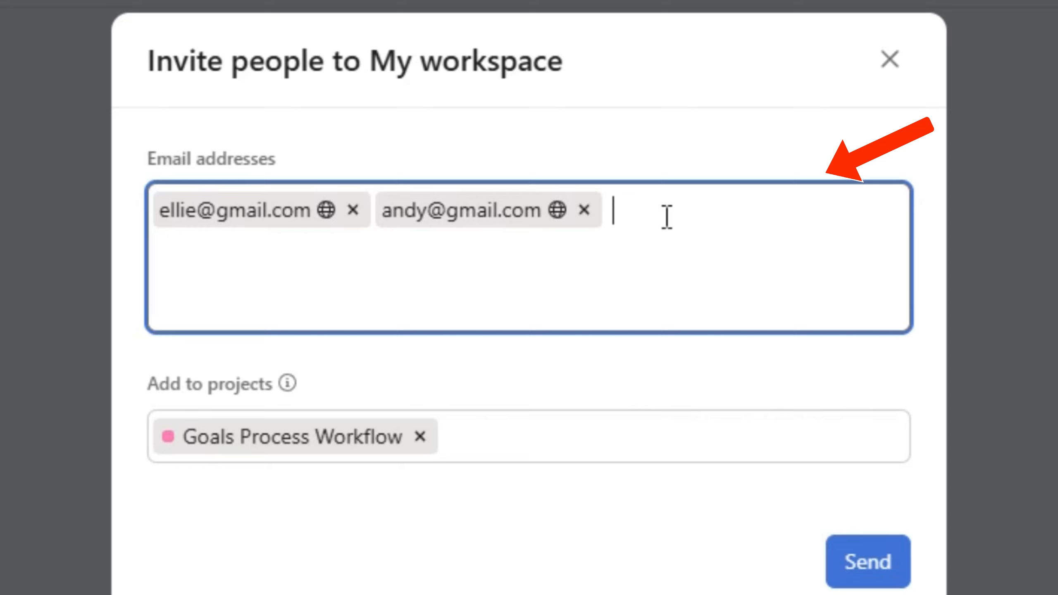
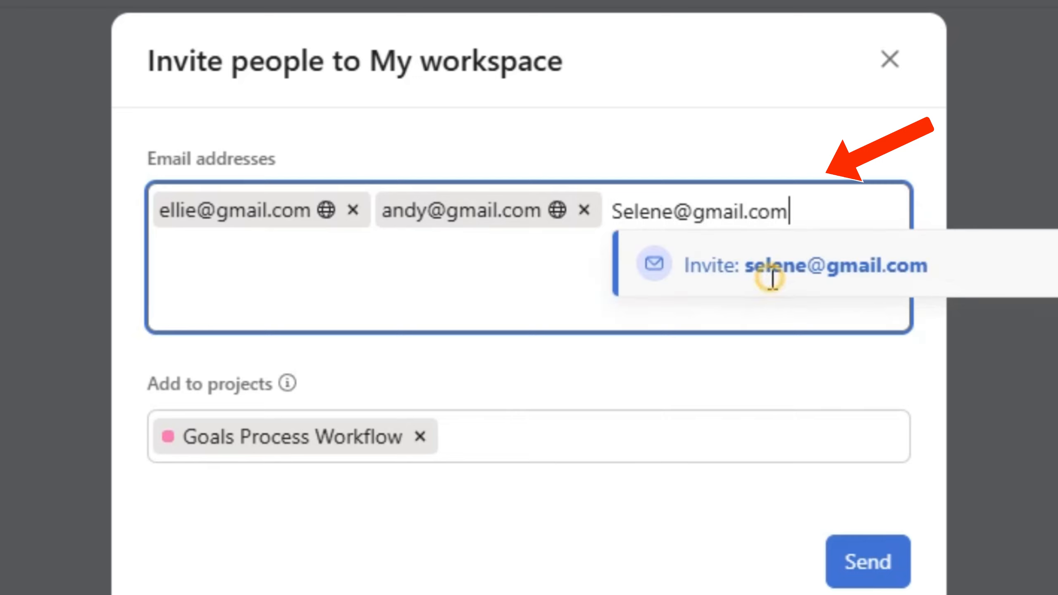
{"action": "left_click", "coordinate": [770, 273]}
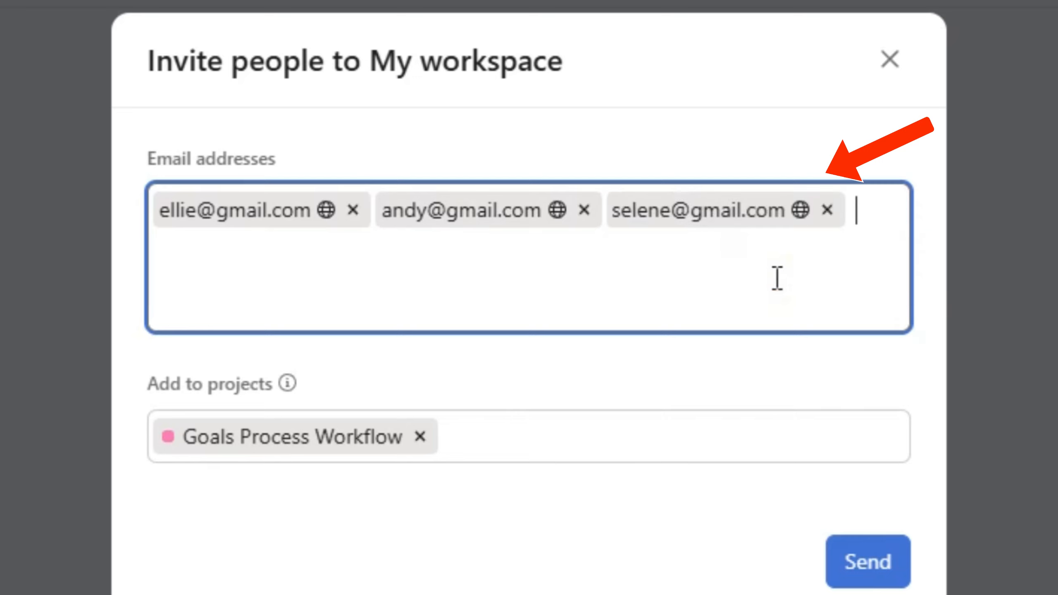
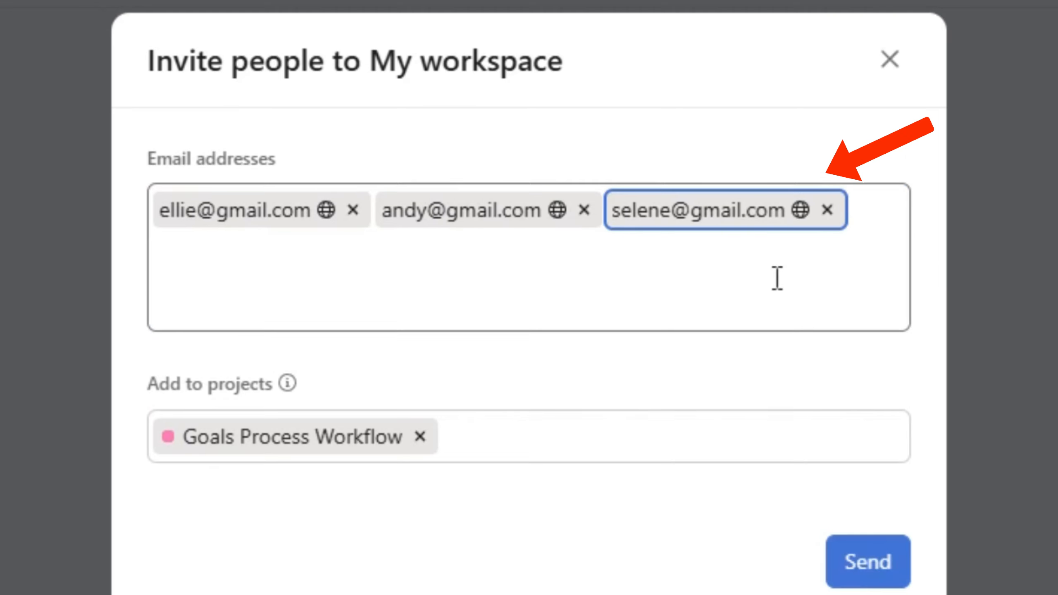
- Add two more invitee e-mail addresses, discarding a mistyped one along the way
{"action": "left_click", "coordinate": [799, 272]}
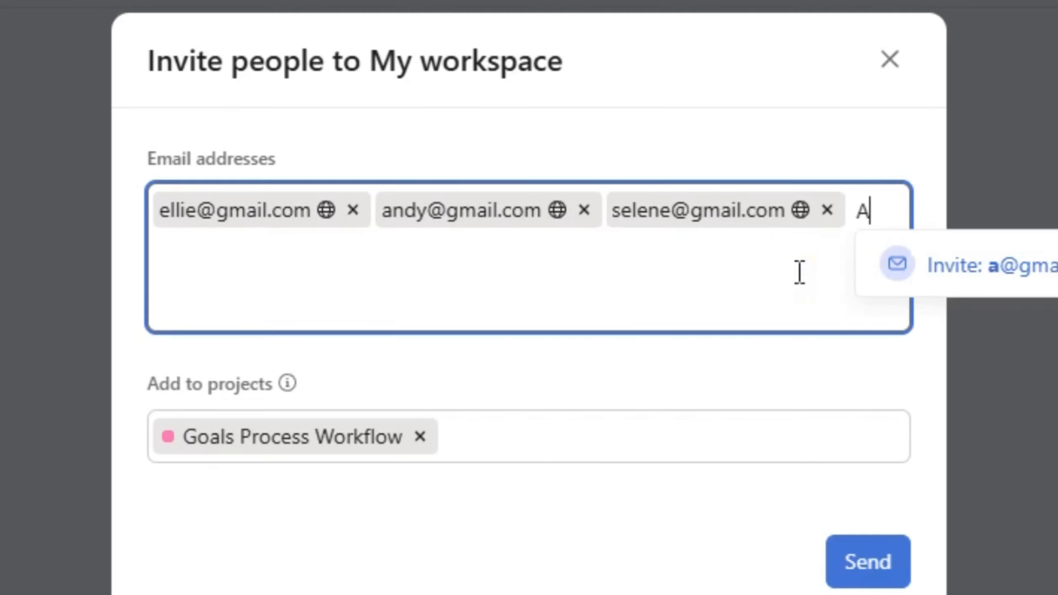
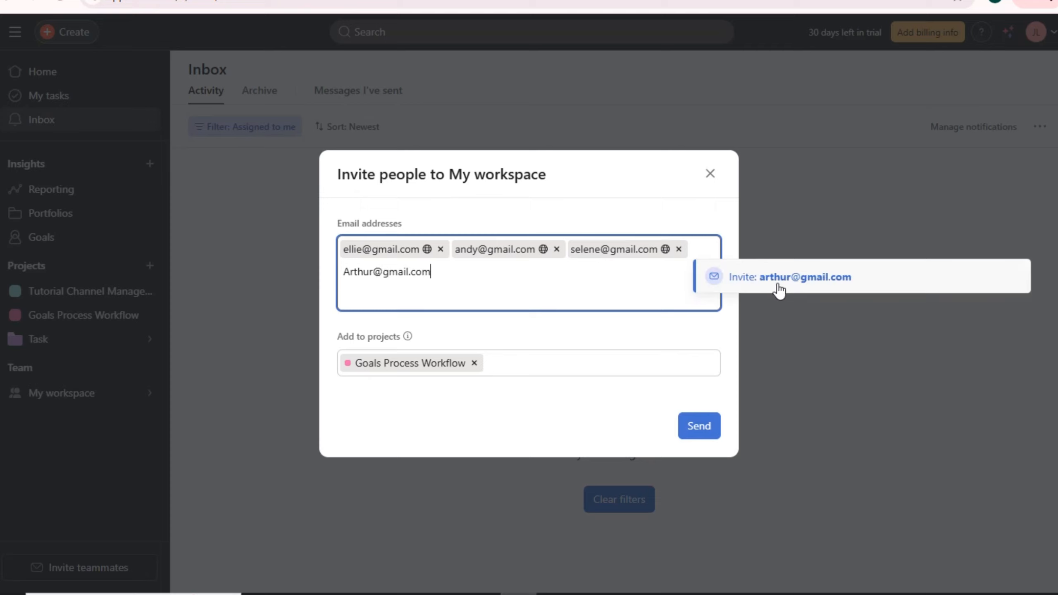
{"action": "left_click", "coordinate": [811, 280]}
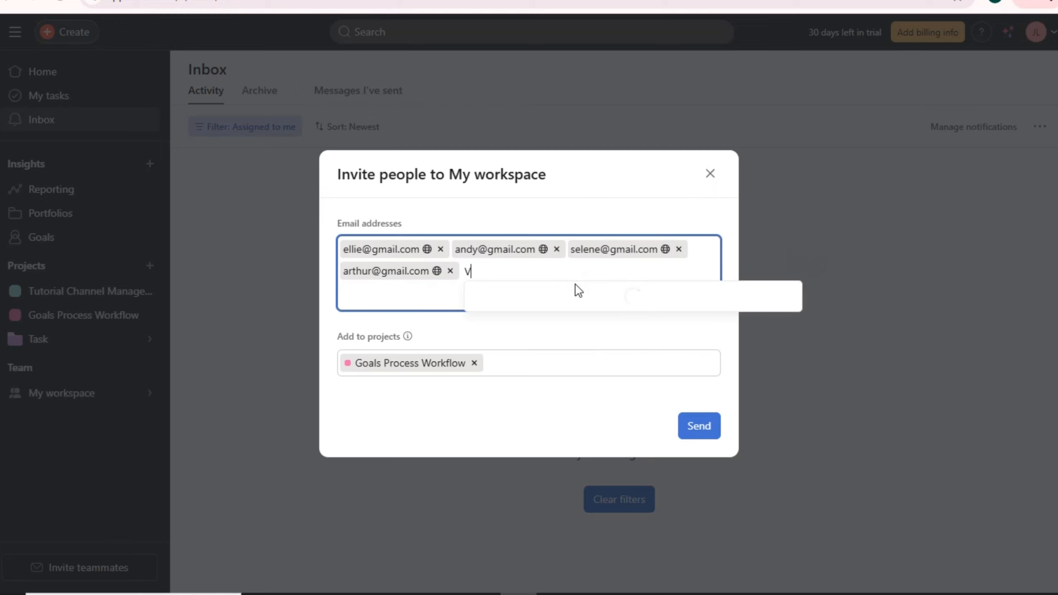
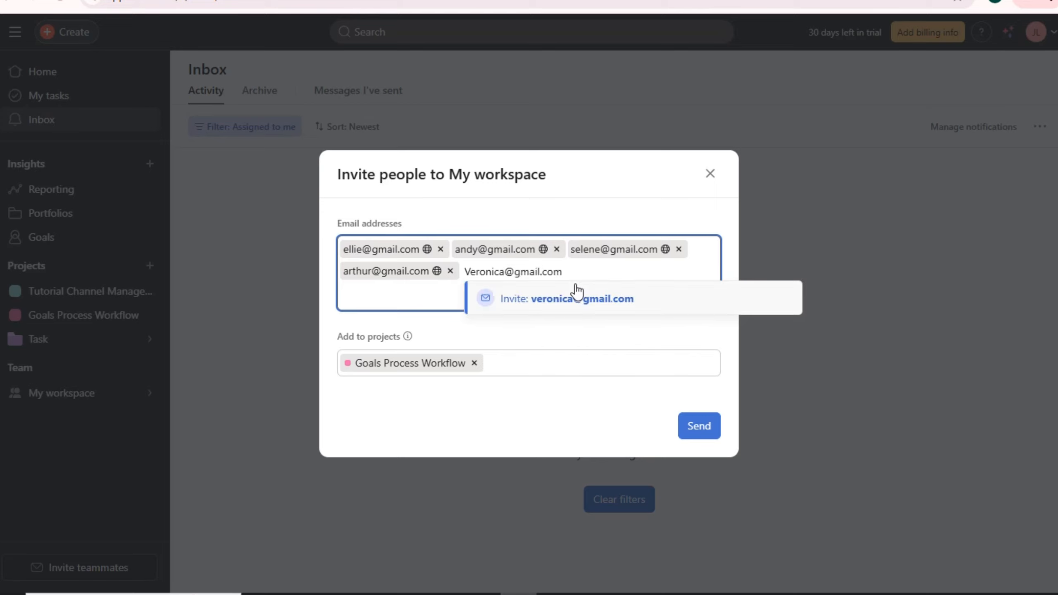
{"action": "left_click", "coordinate": [582, 298]}
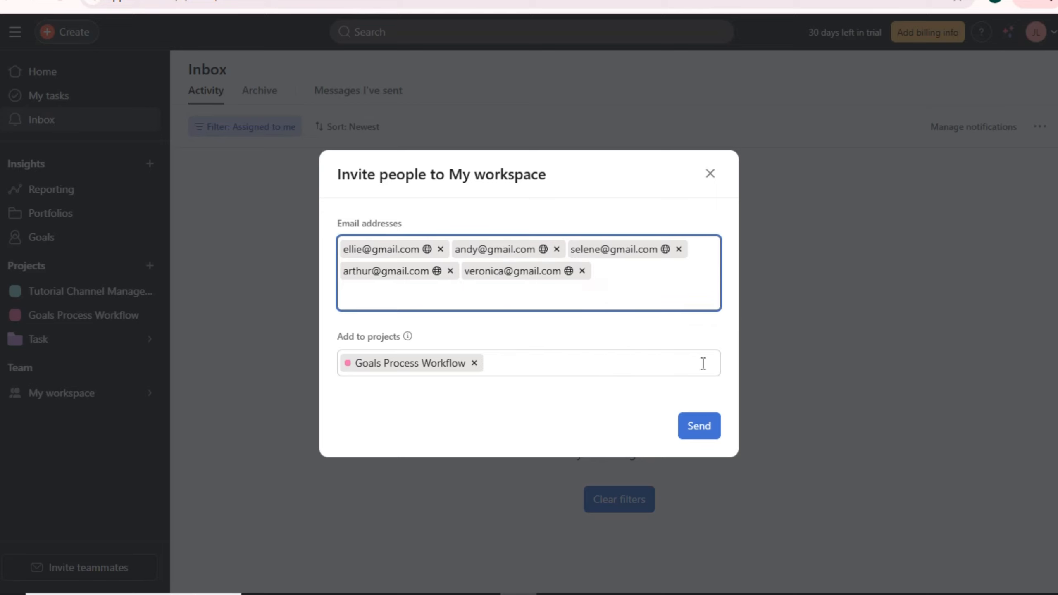
- Send the five invitations and view the My workspace overview showing Members (6)
{"action": "left_click", "coordinate": [700, 427]}
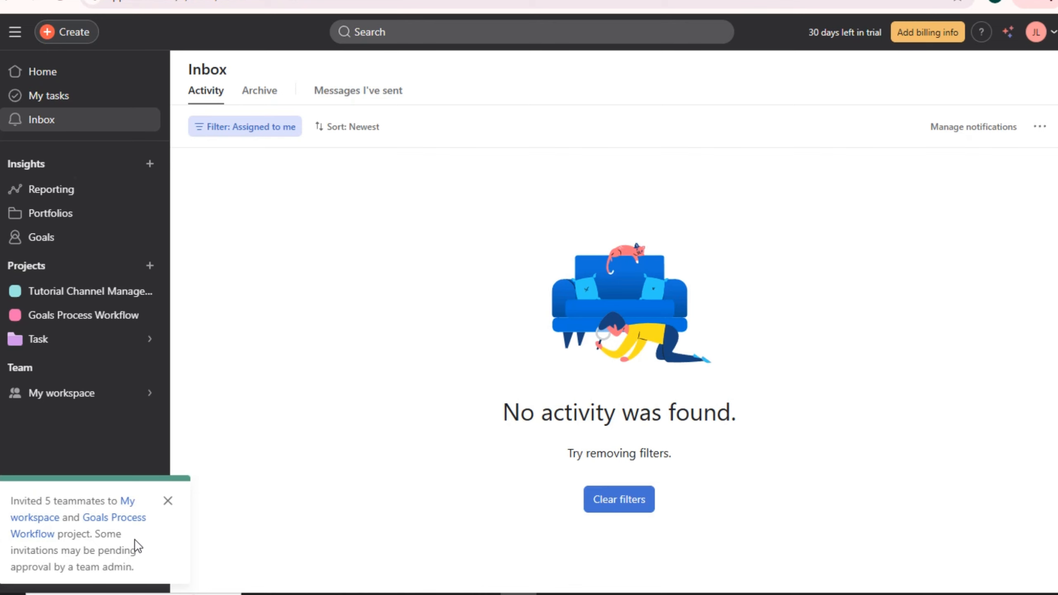
{"action": "left_click", "coordinate": [113, 403]}
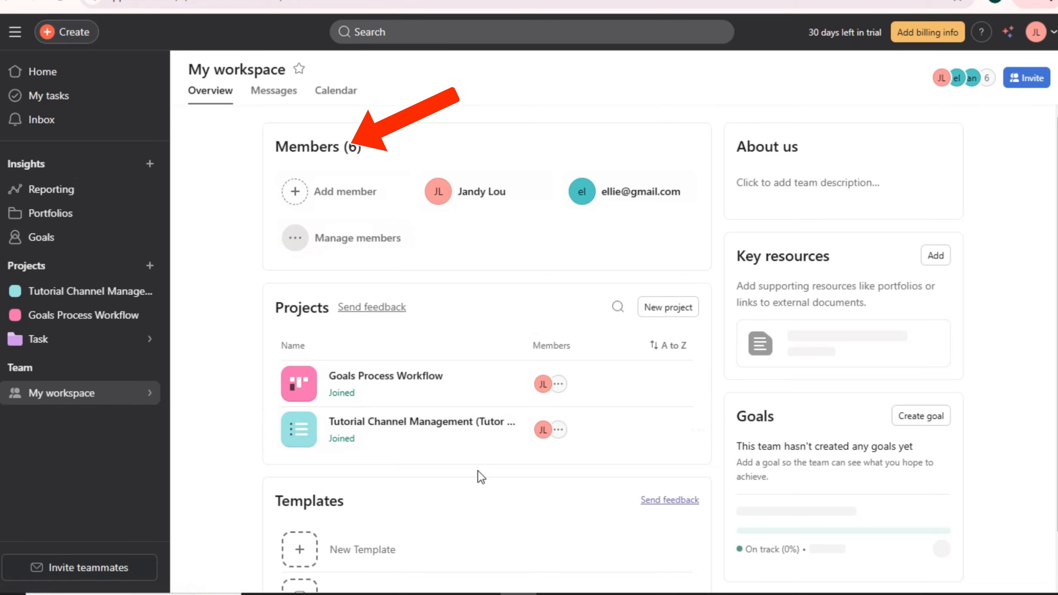
{"action": "scroll", "coordinate": [477, 471], "scroll_direction": "down", "scroll_amount": 1}
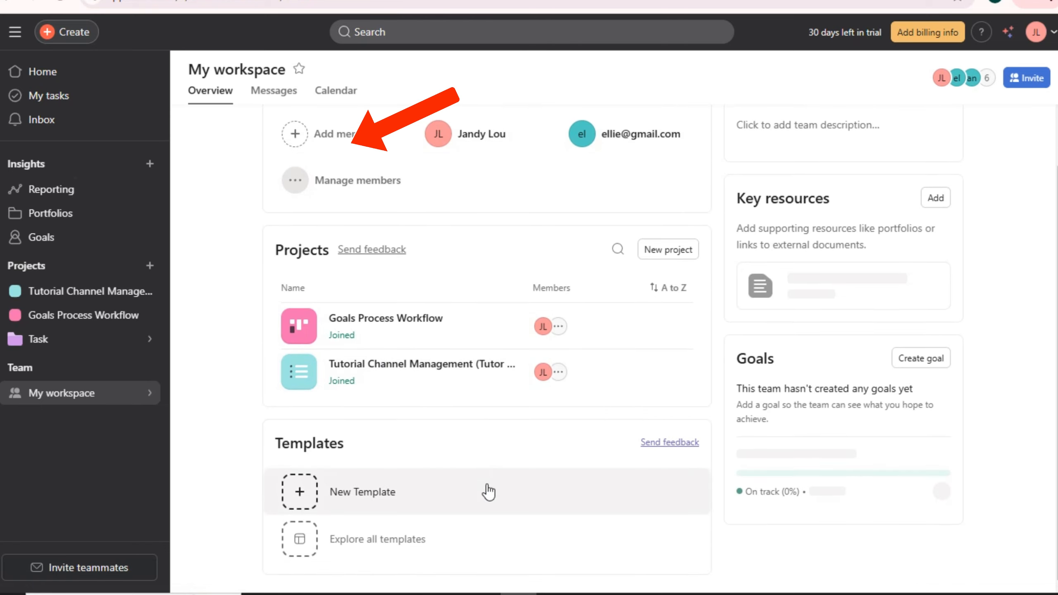
{"action": "scroll", "coordinate": [537, 467], "scroll_direction": "up", "scroll_amount": 1}
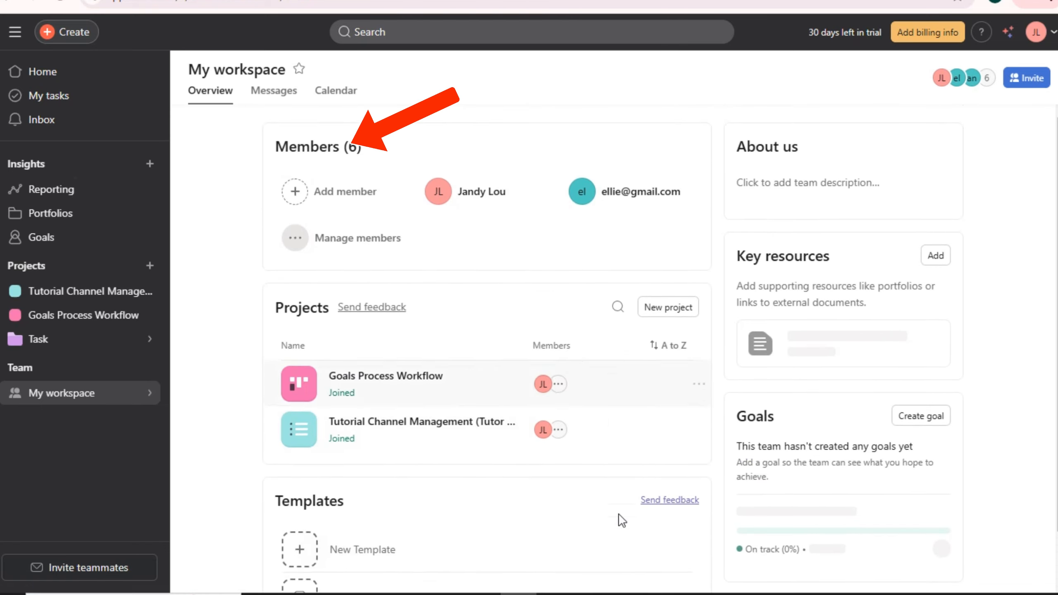
- Post 'Urgent Look at this!' to workspace members, then view the November 2024 calendar
{"action": "left_click", "coordinate": [263, 96]}
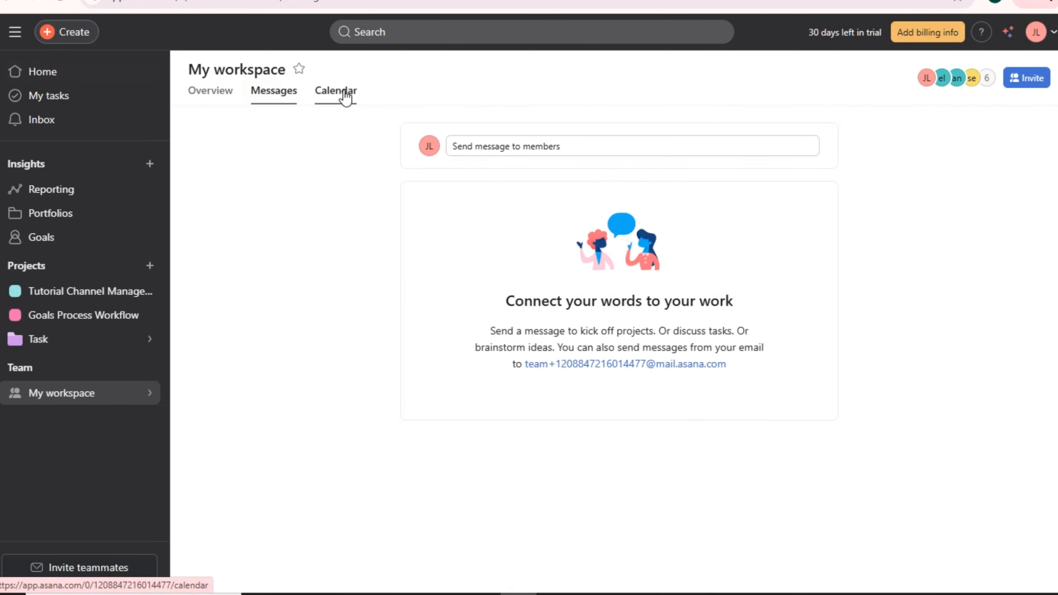
{"action": "left_click", "coordinate": [521, 140]}
{"action": "type", "text": "Urgent Look at this!"}
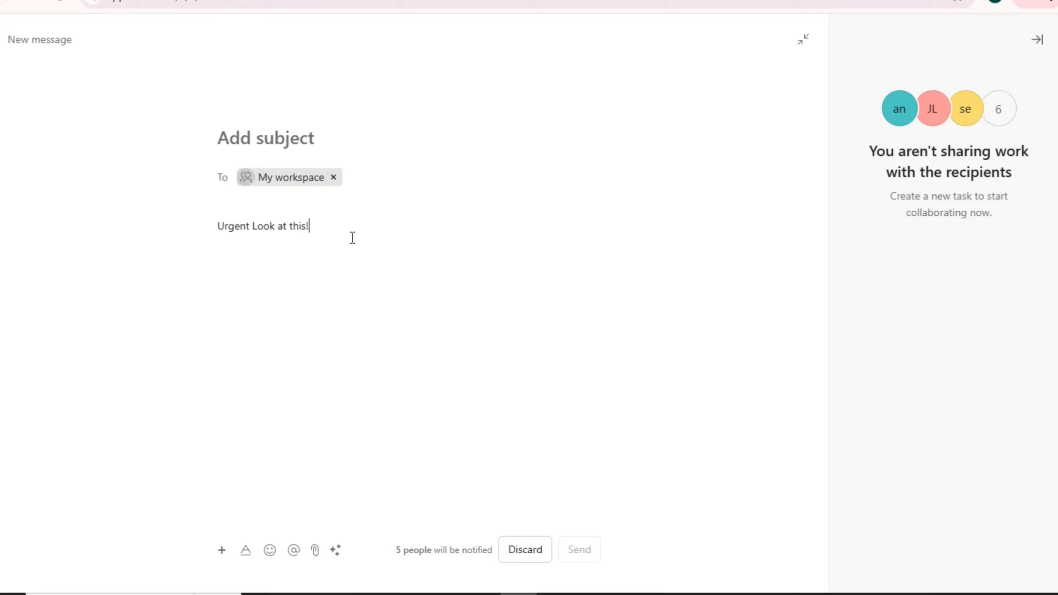
{"action": "key", "text": "Return"}
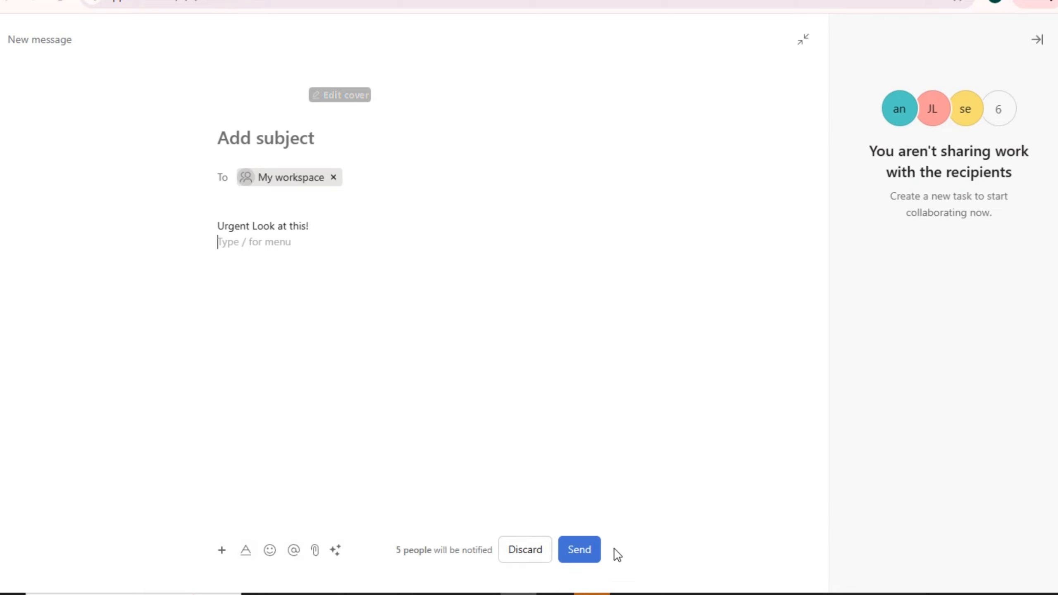
{"action": "left_click", "coordinate": [578, 549]}
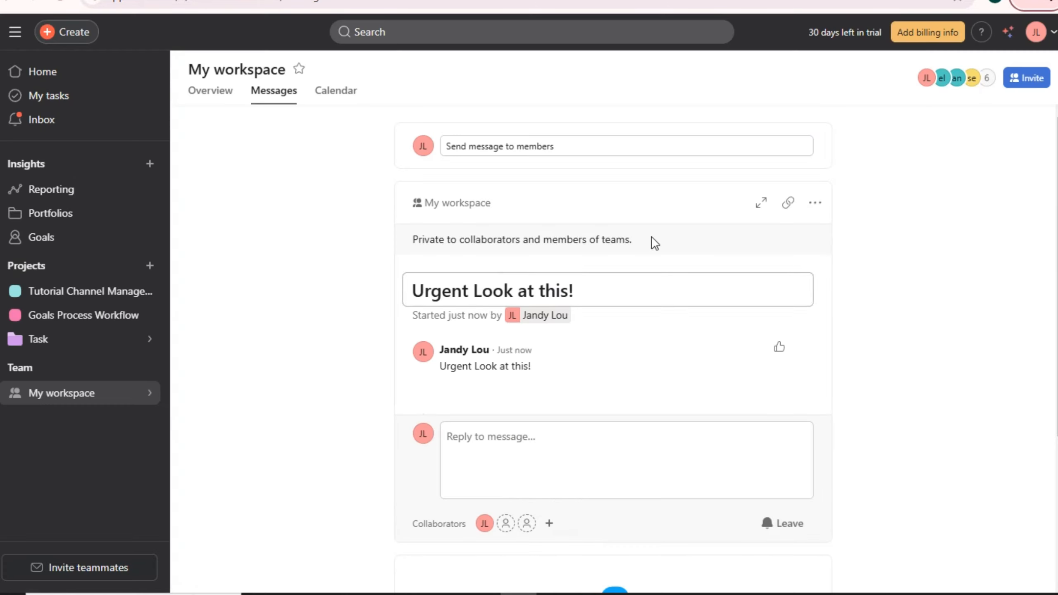
{"action": "left_click", "coordinate": [346, 97]}
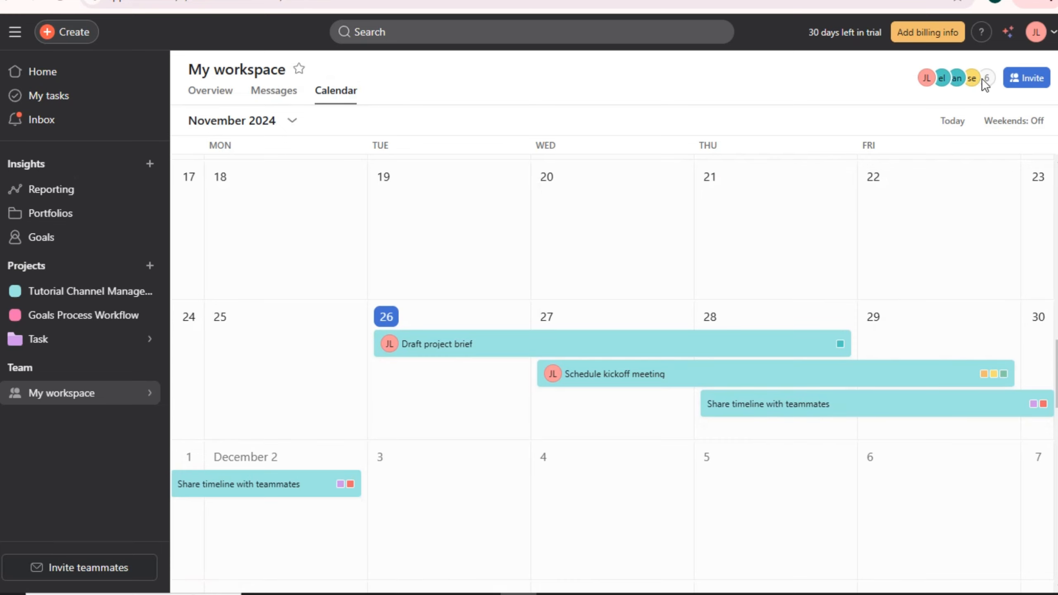
- Invite one more teammate by e-mail, then open the Tutorial Channel Management project
{"action": "left_click", "coordinate": [1022, 77]}
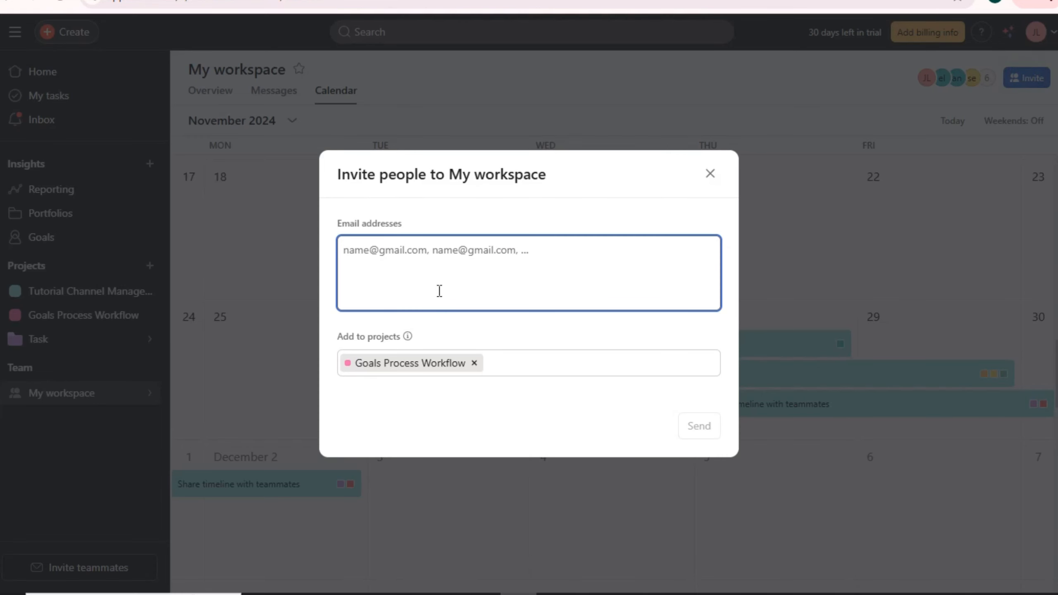
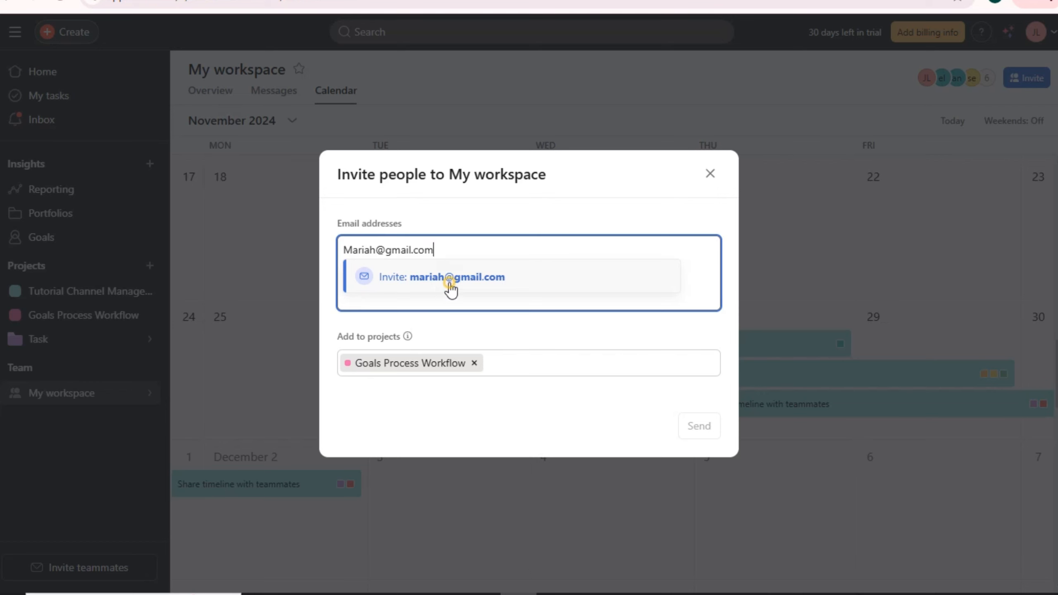
{"action": "left_click", "coordinate": [448, 288]}
{"action": "left_click", "coordinate": [708, 427]}
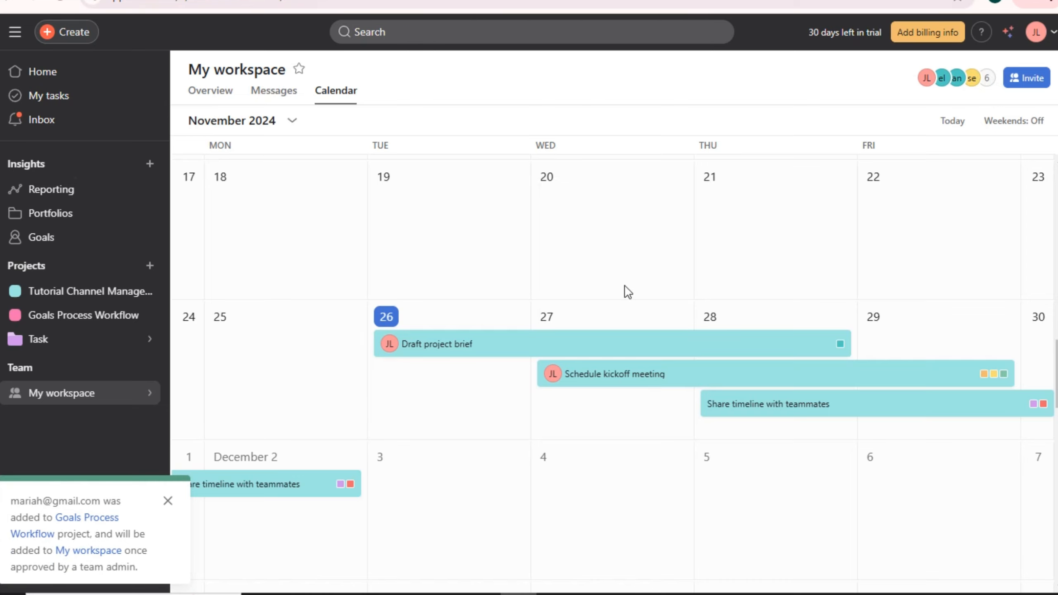
{"action": "left_click", "coordinate": [72, 300]}
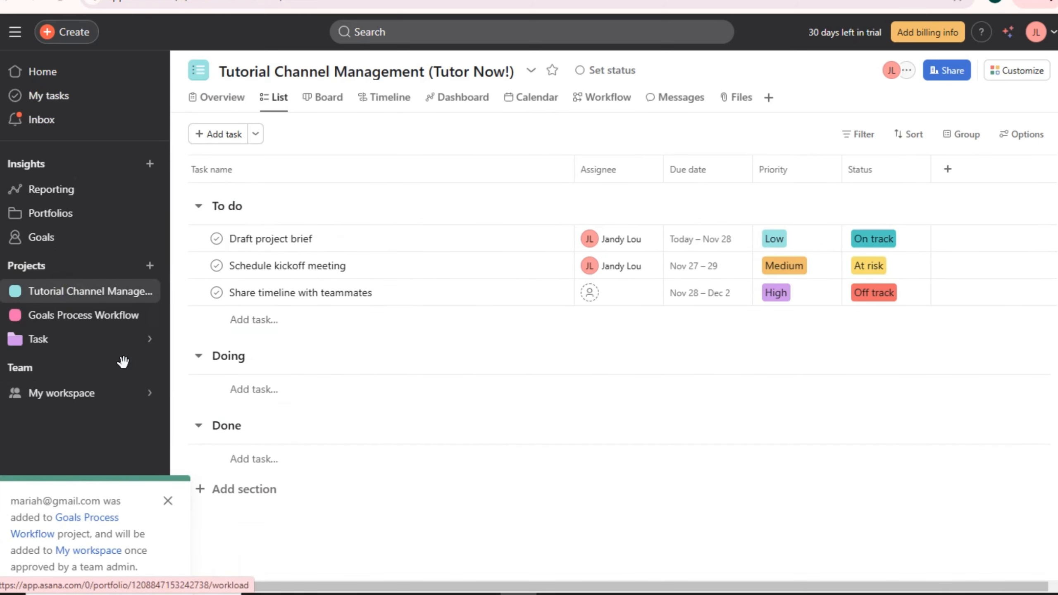
- Delete the To do and Doing sections so all three tasks remain under Done
{"action": "left_click", "coordinate": [168, 500]}
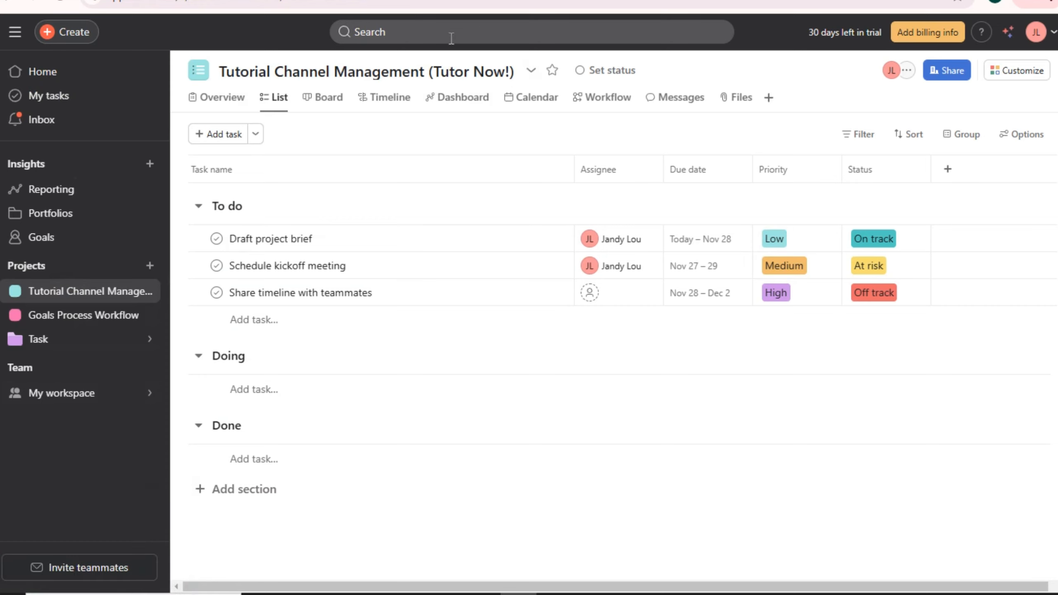
{"action": "left_click", "coordinate": [511, 62]}
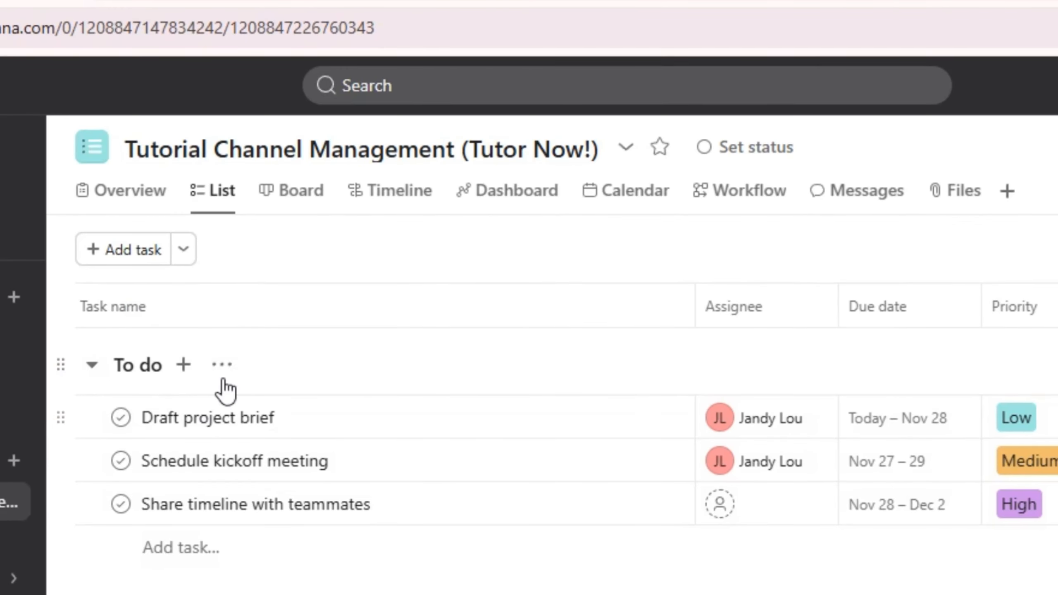
{"action": "left_click", "coordinate": [224, 375]}
{"action": "left_click", "coordinate": [302, 583]}
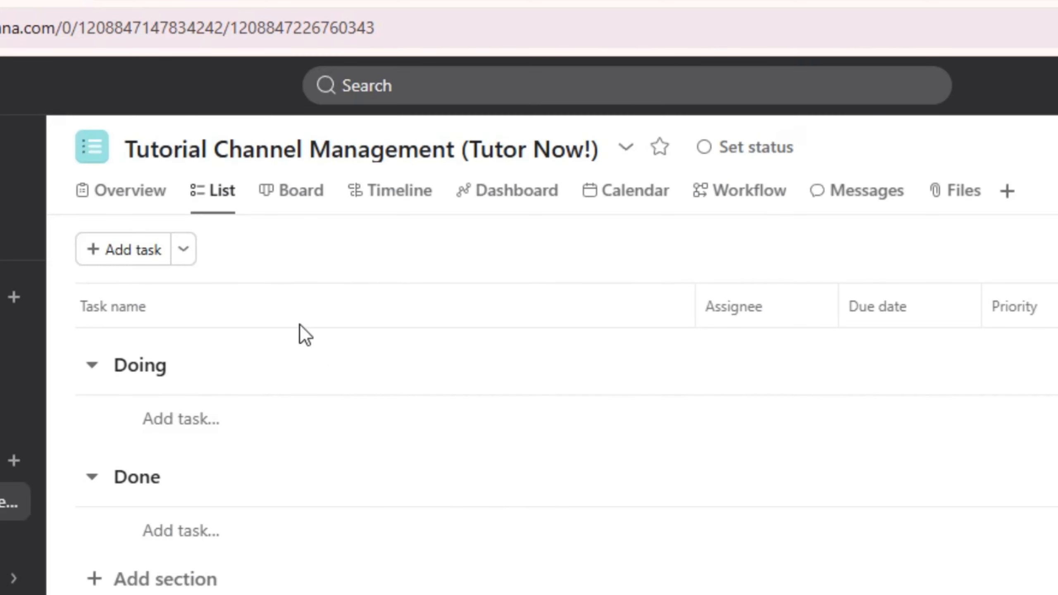
{"action": "left_click", "coordinate": [227, 364]}
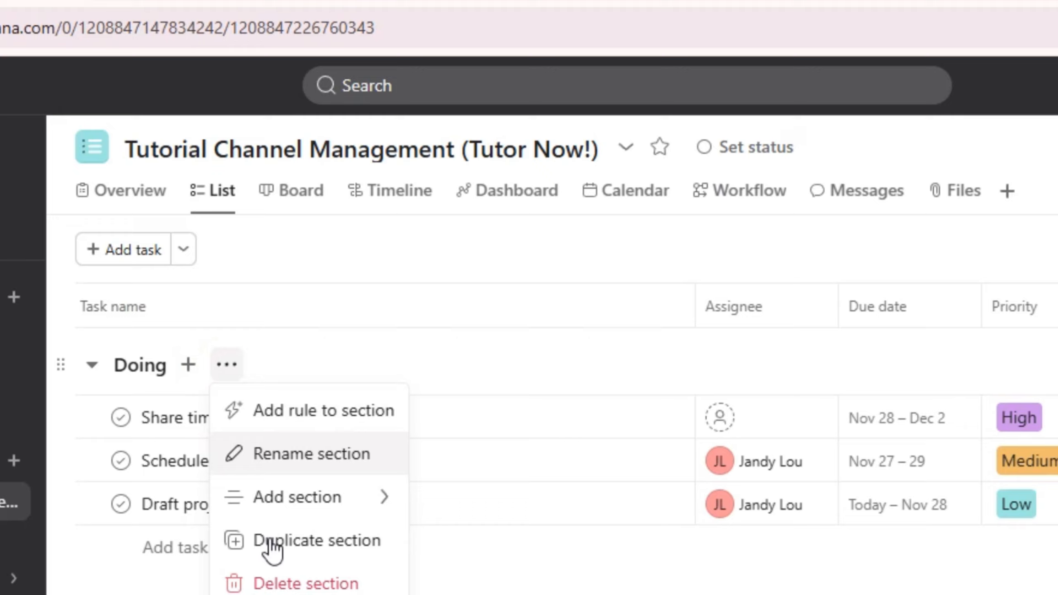
{"action": "left_click", "coordinate": [290, 581]}
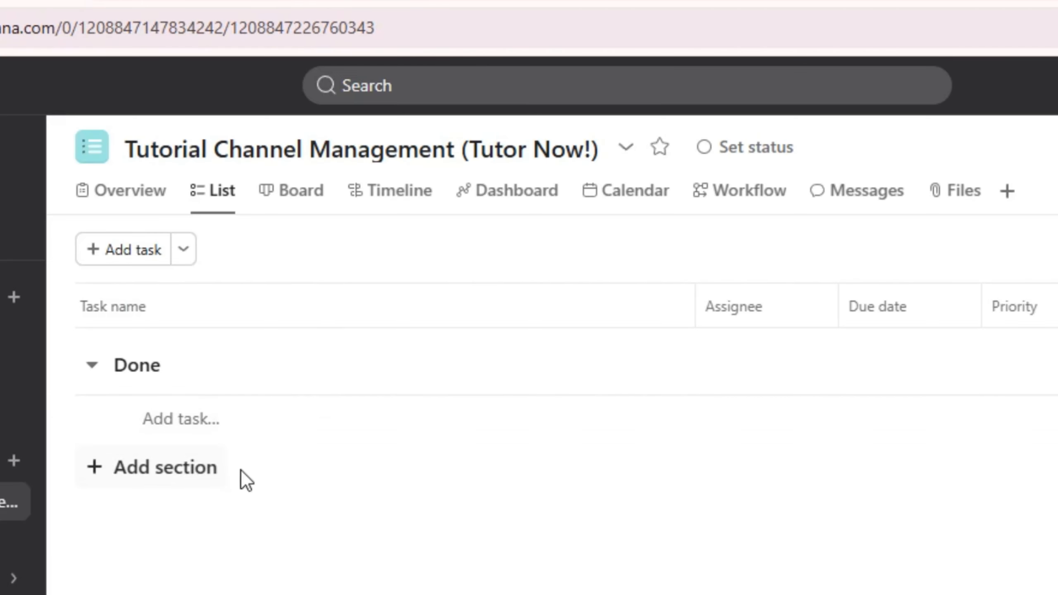
{"action": "left_click", "coordinate": [221, 363]}
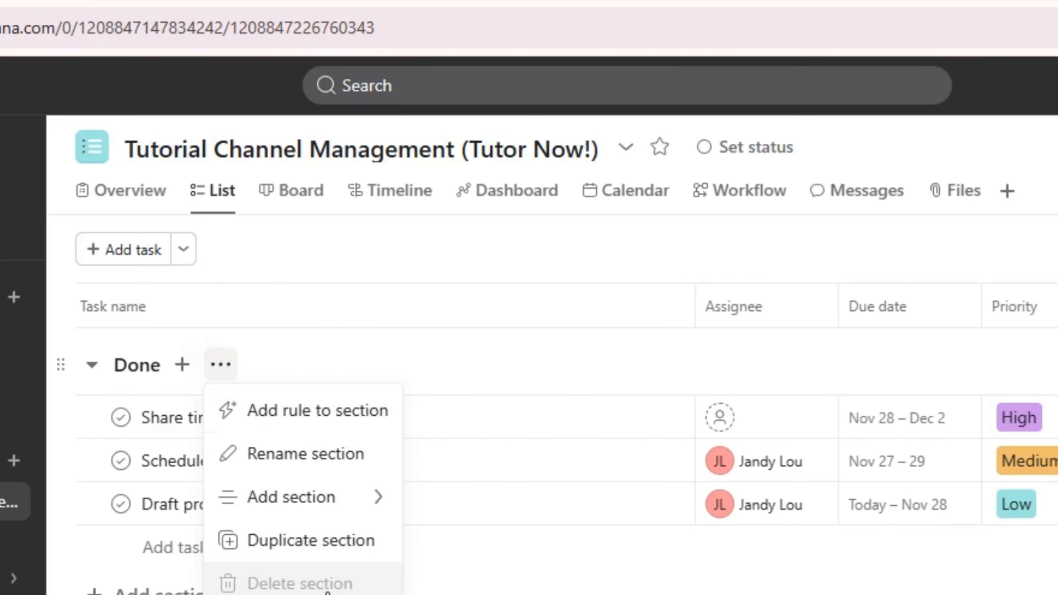
{"action": "left_click", "coordinate": [220, 366]}
{"action": "left_click", "coordinate": [221, 366]}
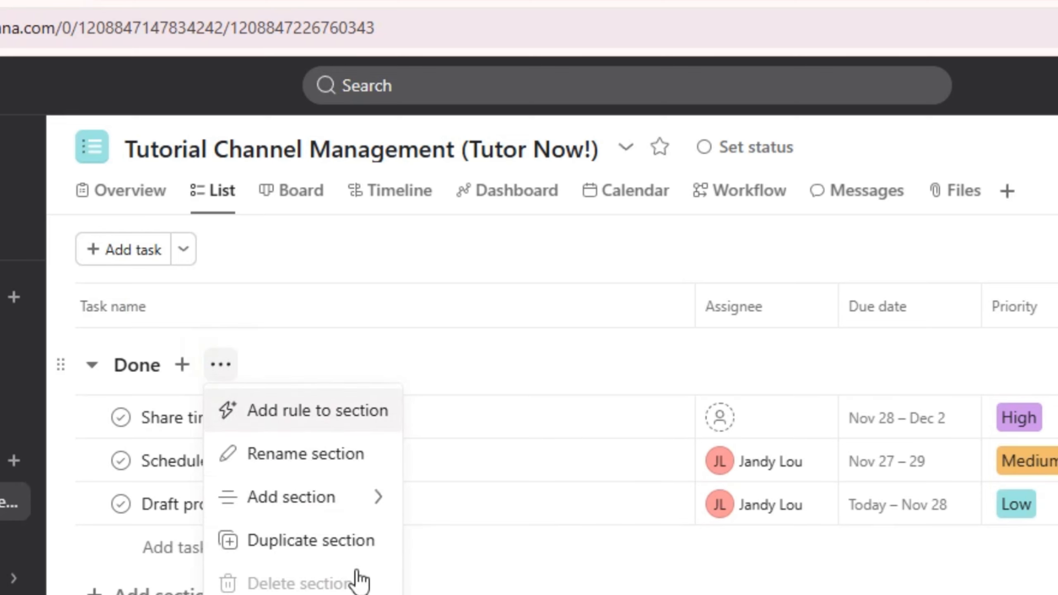
{"action": "left_click", "coordinate": [356, 581]}
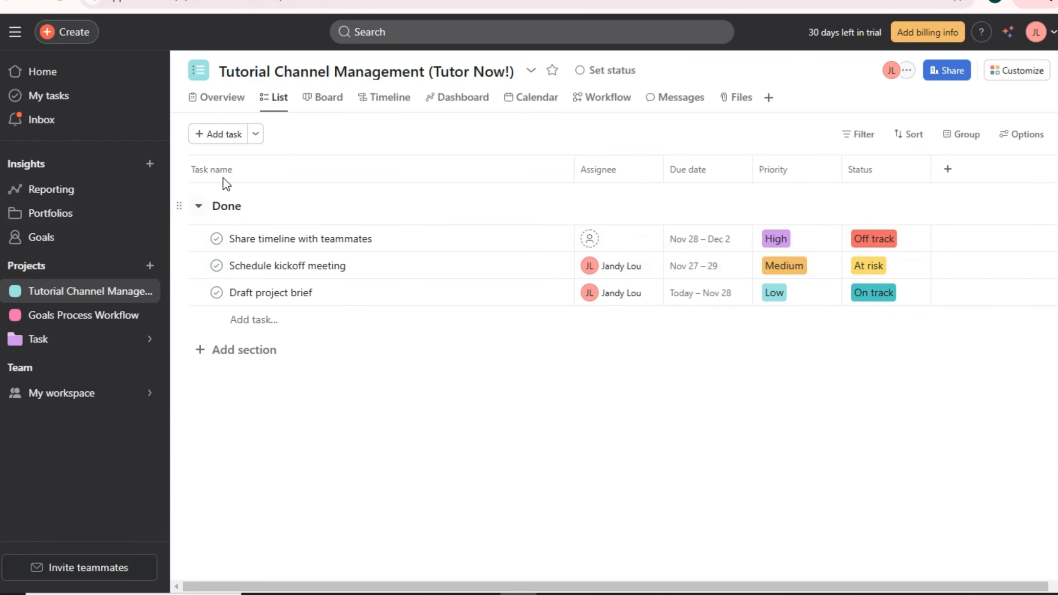
- Rename the Done section to Production Workflow
{"action": "left_click", "coordinate": [223, 173]}
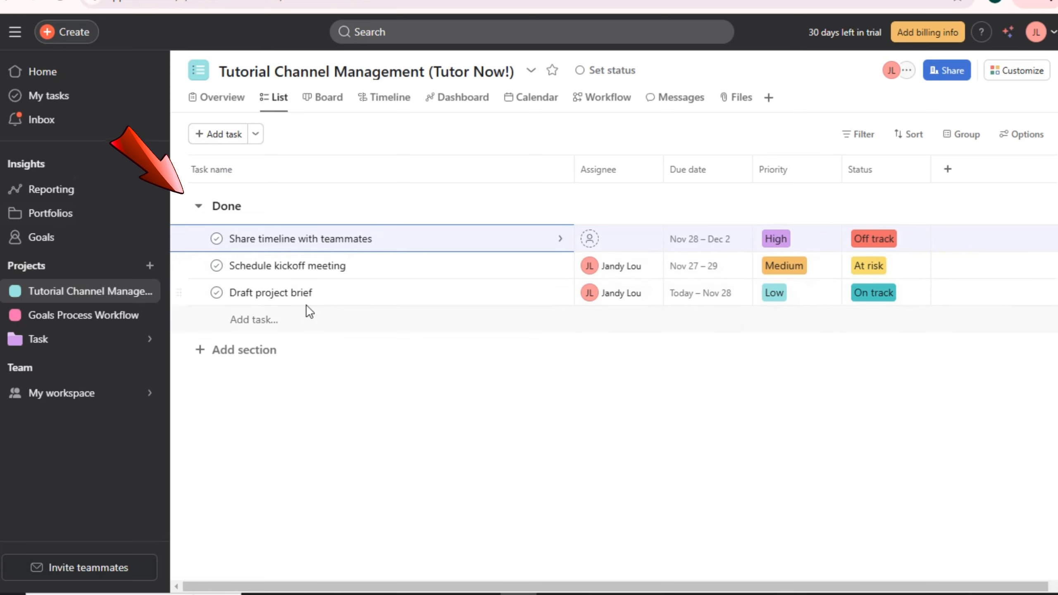
{"action": "left_click", "coordinate": [278, 207]}
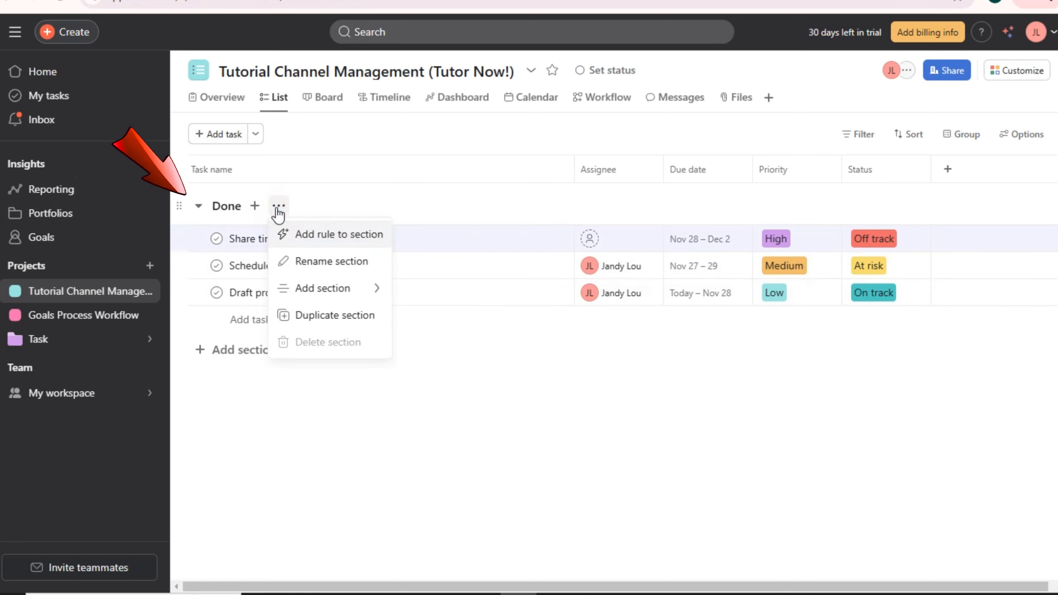
{"action": "mouse_move", "coordinate": [323, 288]}
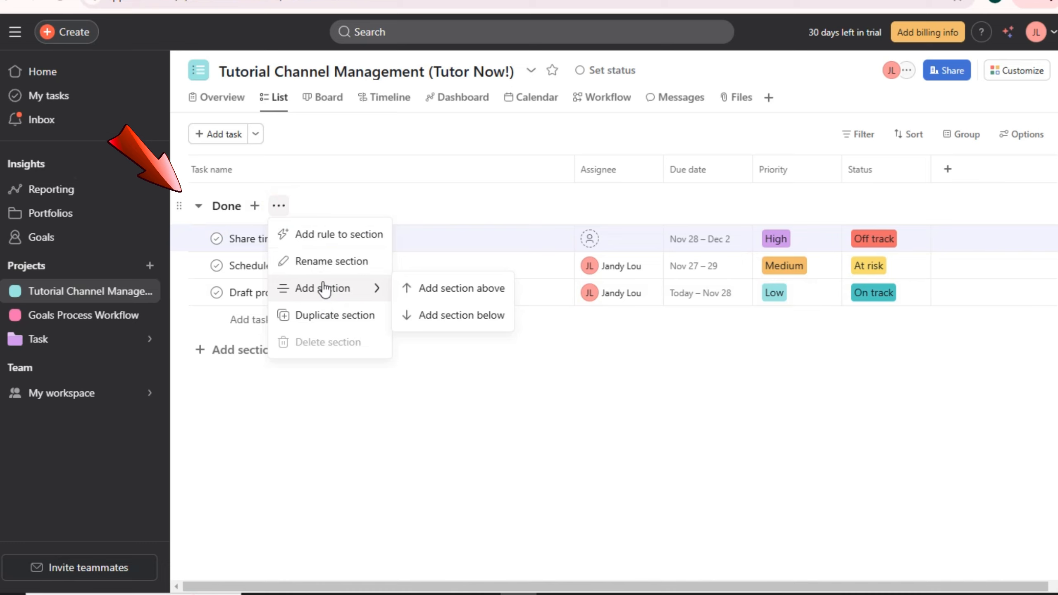
{"action": "left_click", "coordinate": [227, 209]}
{"action": "left_click", "coordinate": [229, 206]}
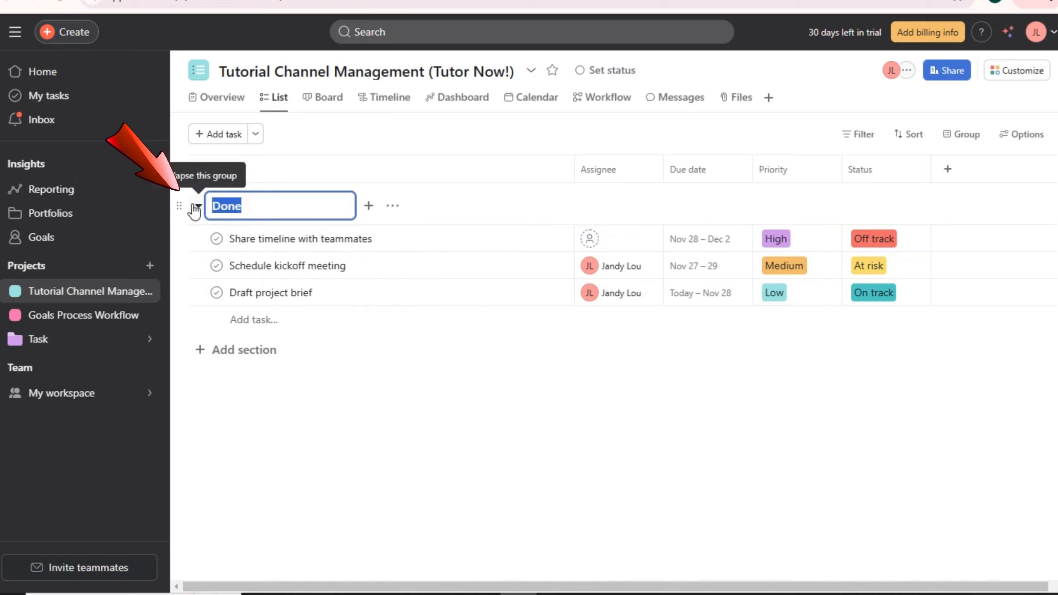
{"action": "type", "text": "Production Workflow"}
{"action": "key", "text": "Return"}
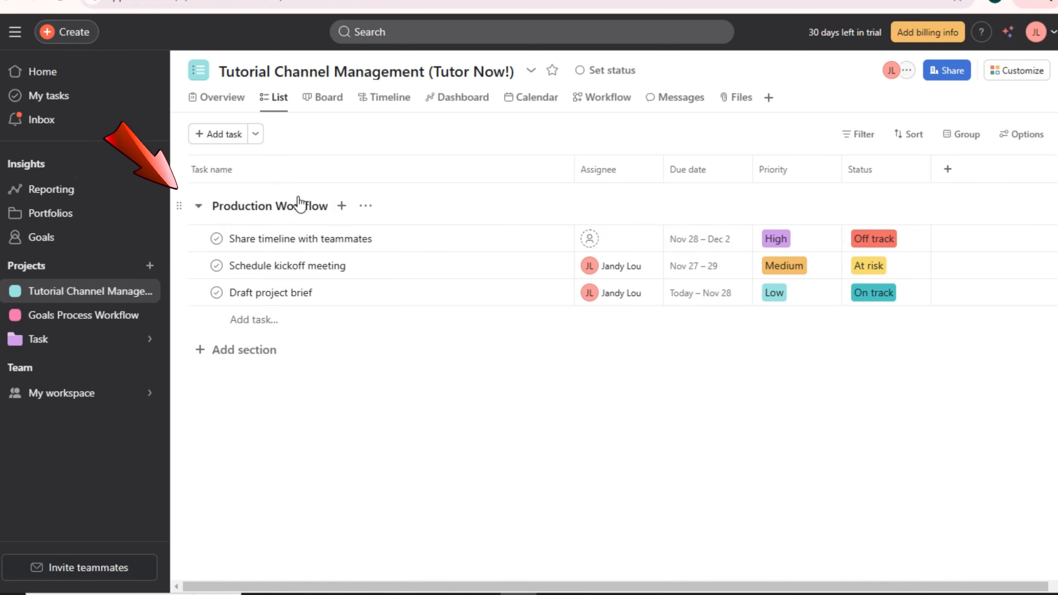
- Add a new empty section below Production Workflow
{"action": "left_click", "coordinate": [341, 206]}
{"action": "left_click", "coordinate": [365, 206]}
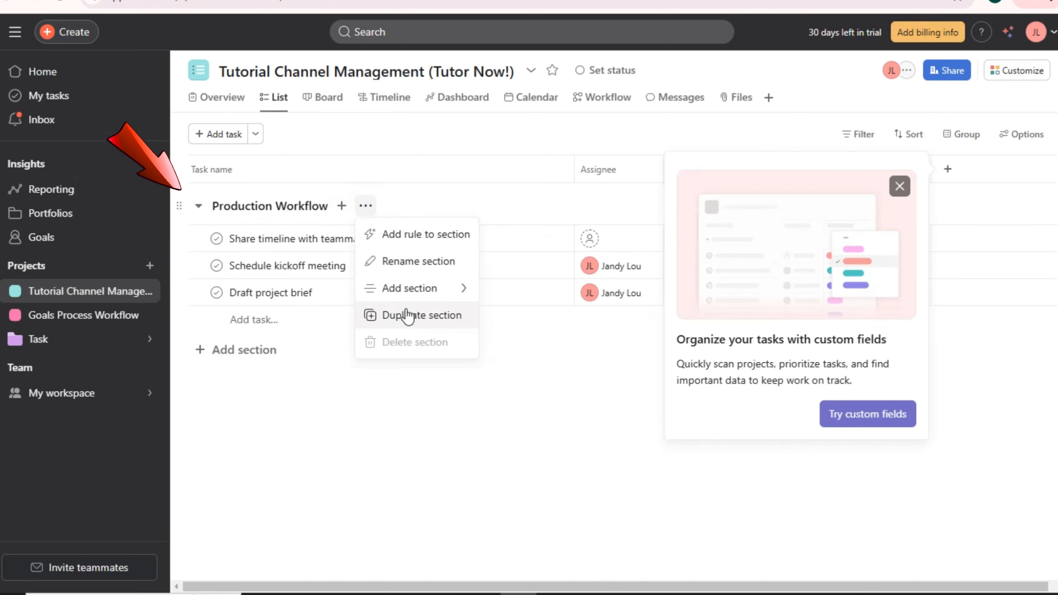
{"action": "mouse_move", "coordinate": [461, 289]}
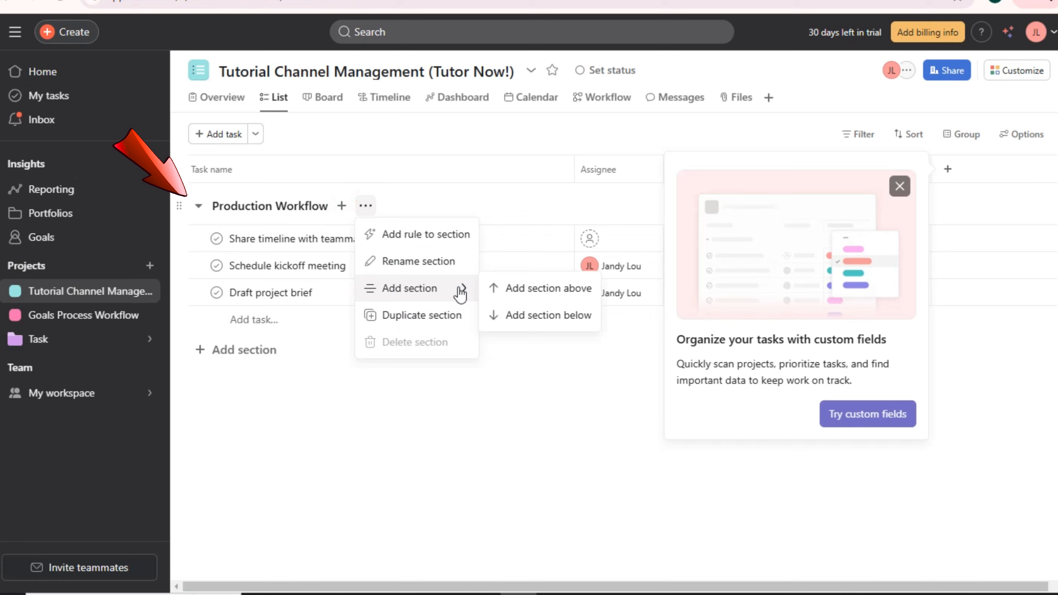
{"action": "left_click", "coordinate": [250, 349]}
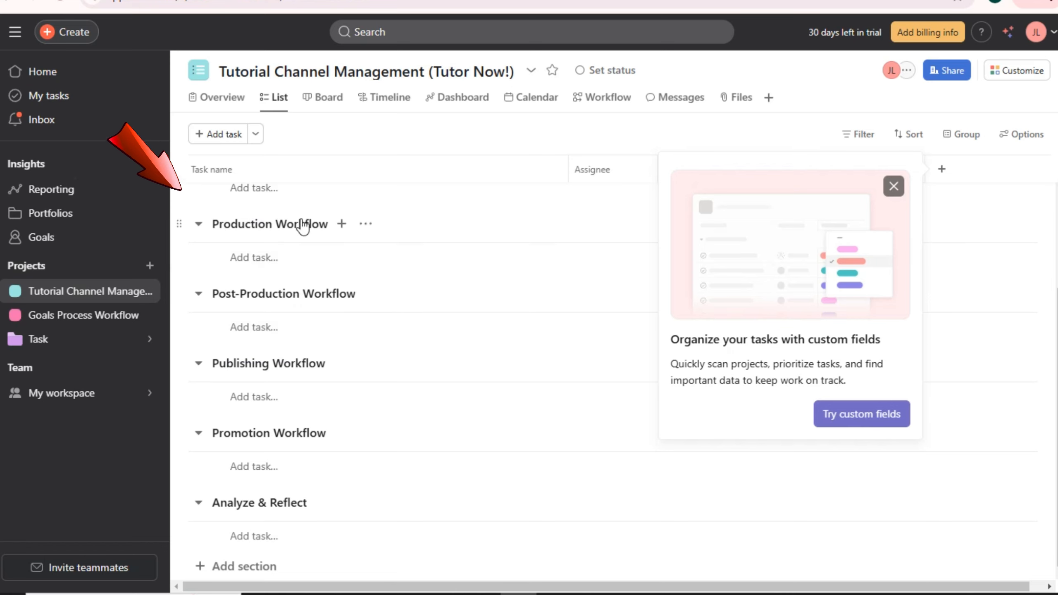
- Collapse all six workflow sections, from Pre-Production through Analyze & Reflect
{"action": "left_click", "coordinate": [199, 225]}
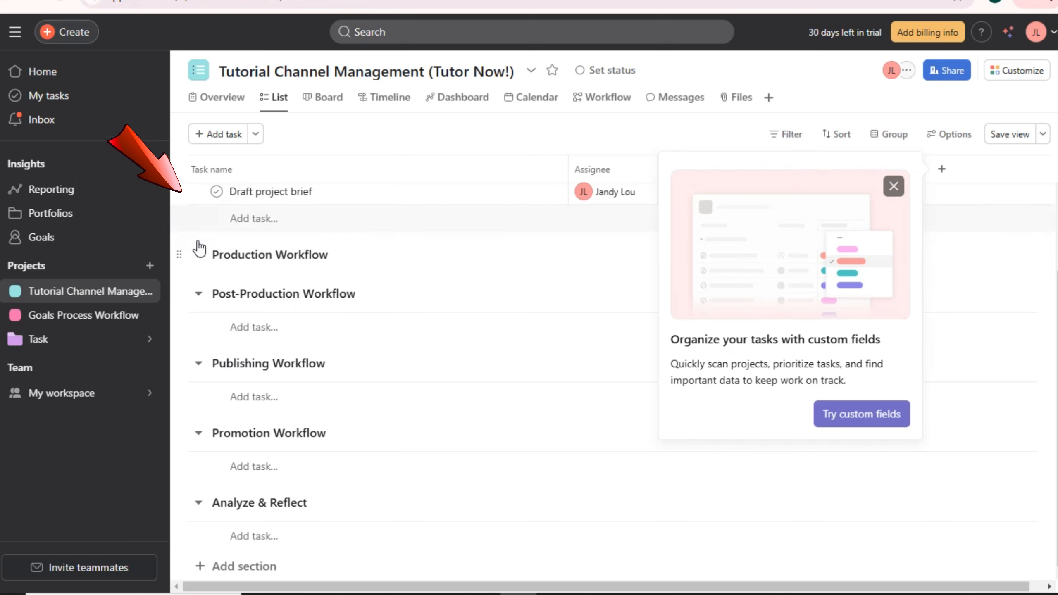
{"action": "left_click", "coordinate": [199, 255]}
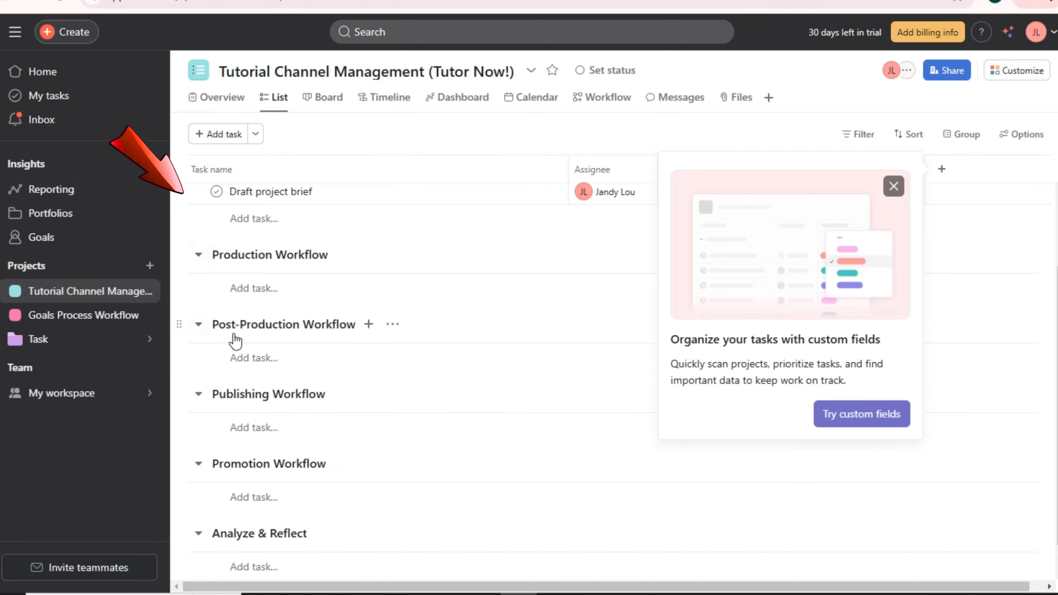
{"action": "left_click", "coordinate": [199, 325]}
{"action": "left_click", "coordinate": [199, 324]}
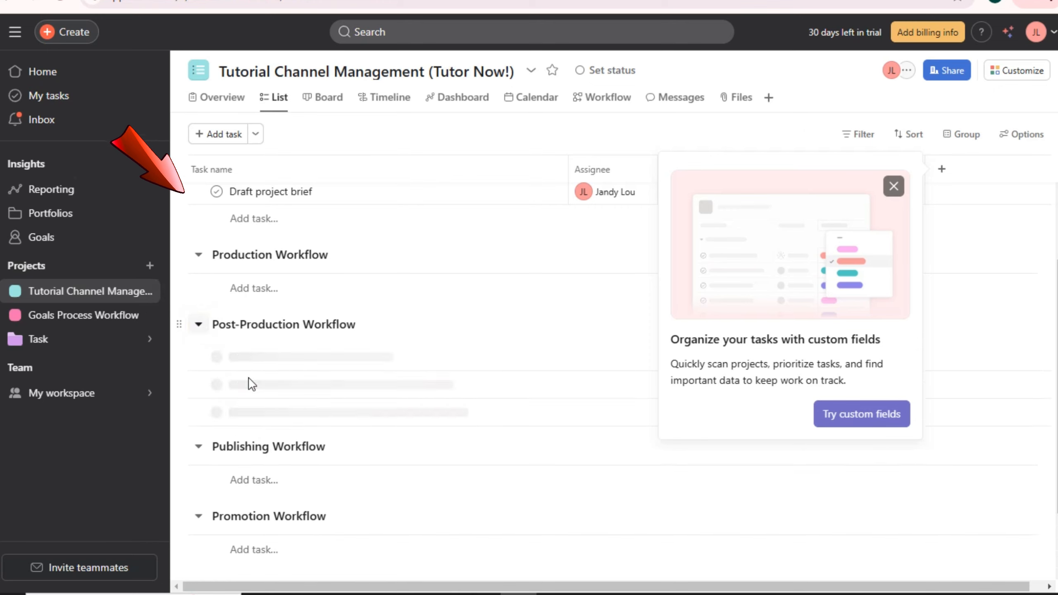
{"action": "scroll", "coordinate": [258, 396], "scroll_direction": "down", "scroll_amount": 2}
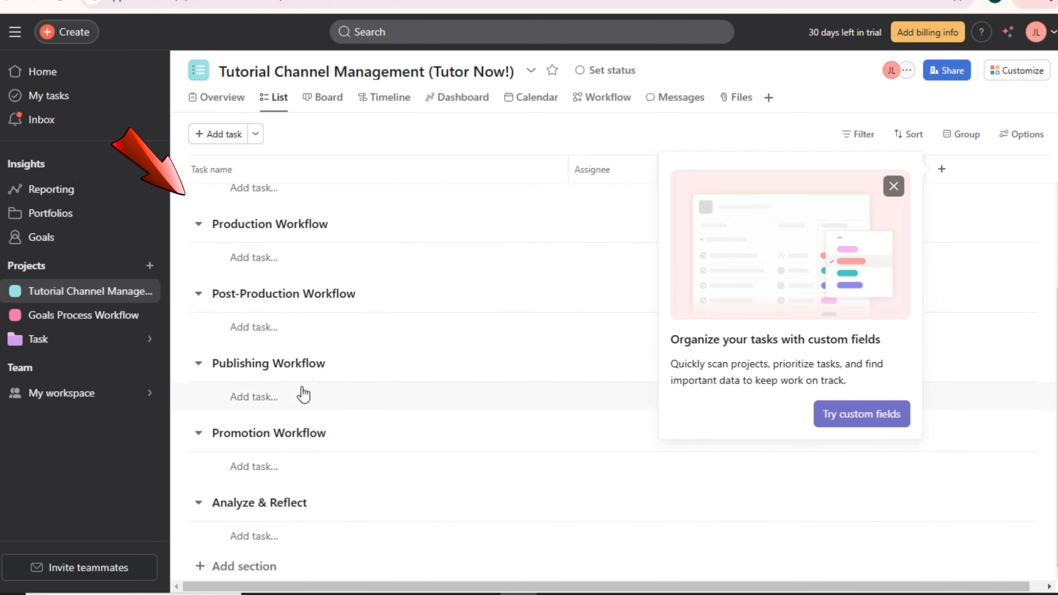
{"action": "left_click", "coordinate": [199, 225]}
{"action": "left_click", "coordinate": [199, 363]}
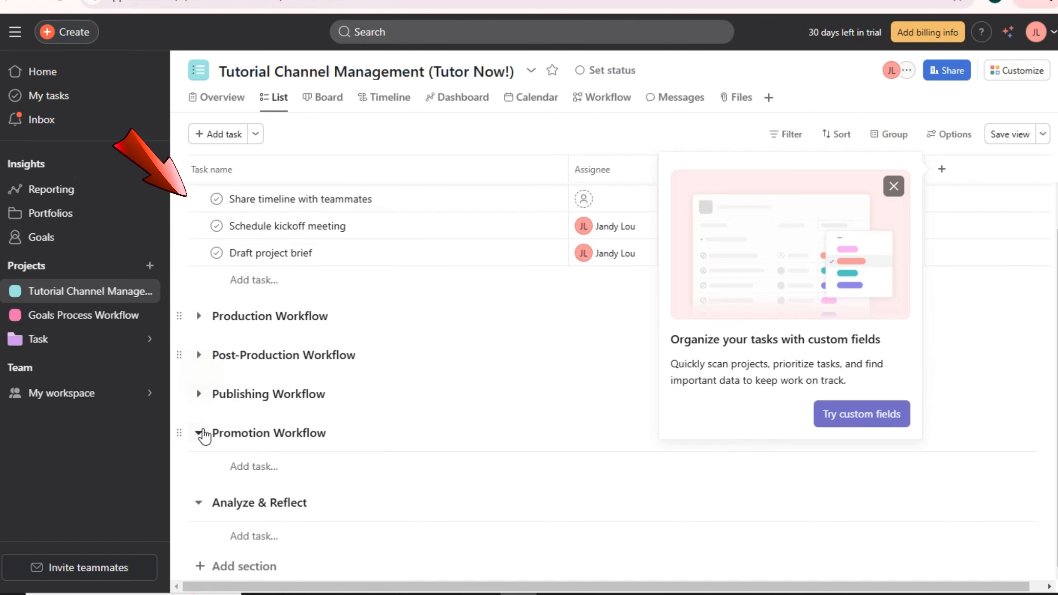
{"action": "left_click", "coordinate": [199, 434]}
{"action": "left_click", "coordinate": [199, 502]}
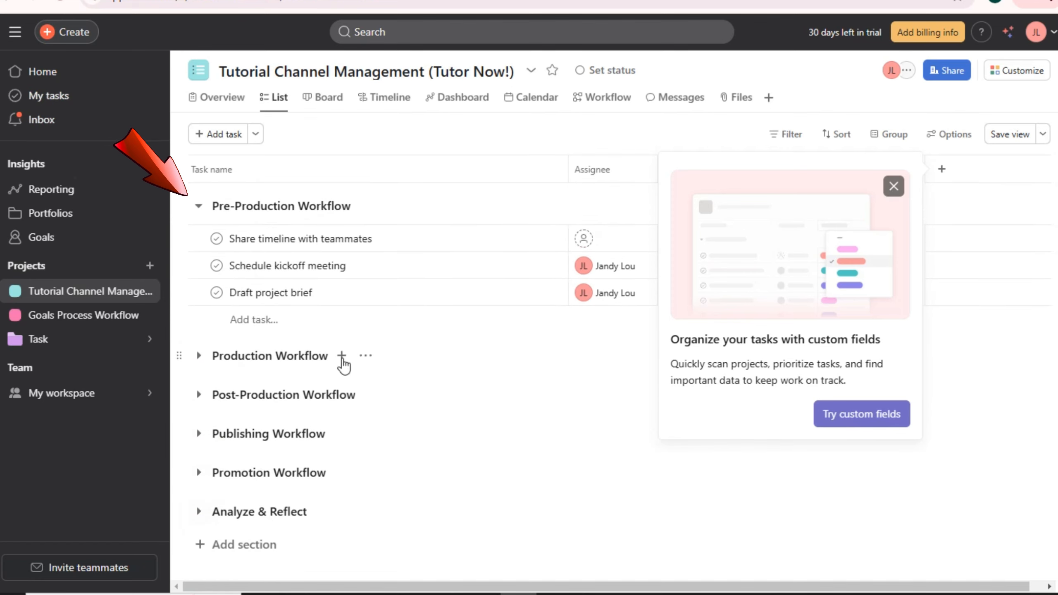
{"action": "left_click", "coordinate": [195, 205]}
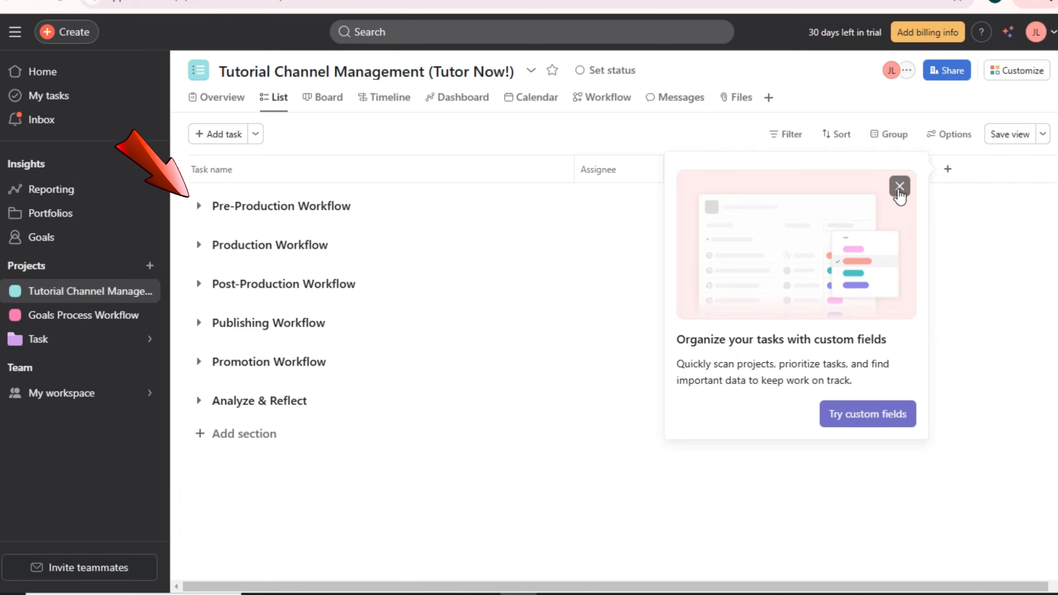
- Dismiss the custom fields popup, narrow the Task name column, and expand Pre-Production Workflow
{"action": "left_click", "coordinate": [899, 187]}
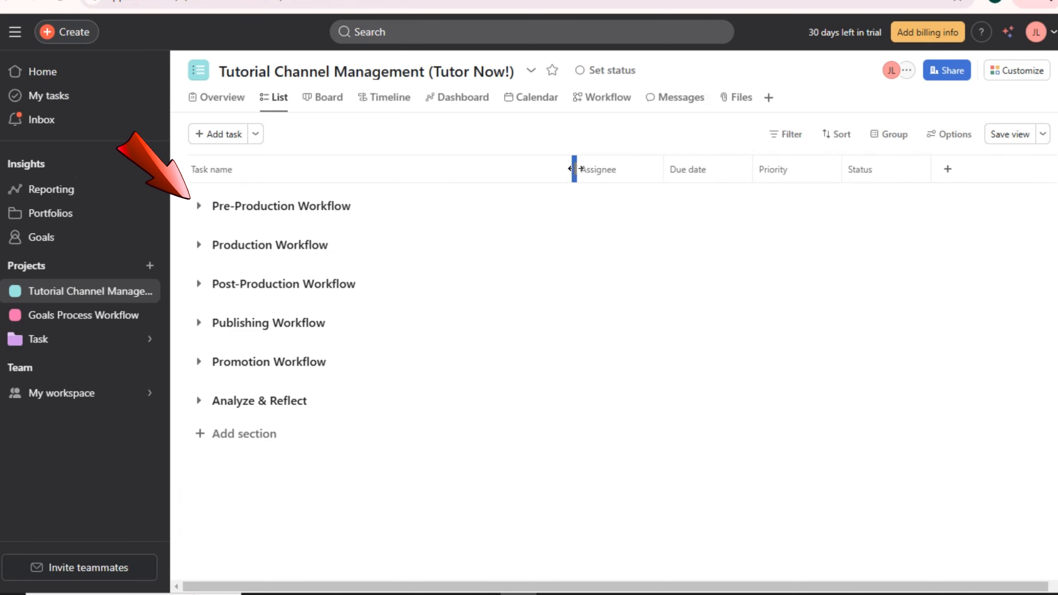
{"action": "left_click_drag", "start_coordinate": [573, 169], "coordinate": [369, 167]}
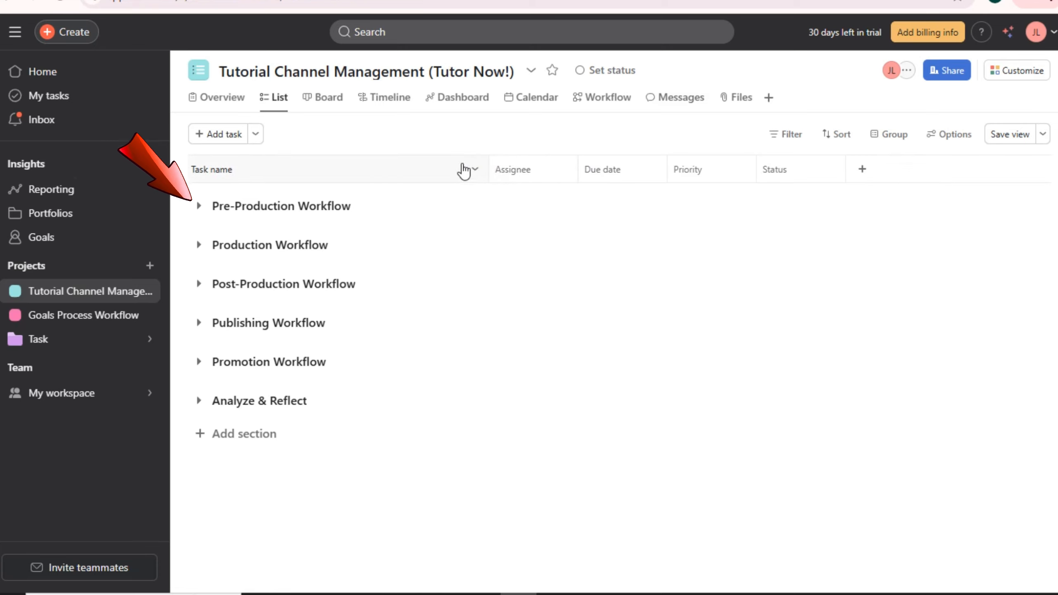
{"action": "left_click_drag", "start_coordinate": [488, 162], "coordinate": [393, 162]}
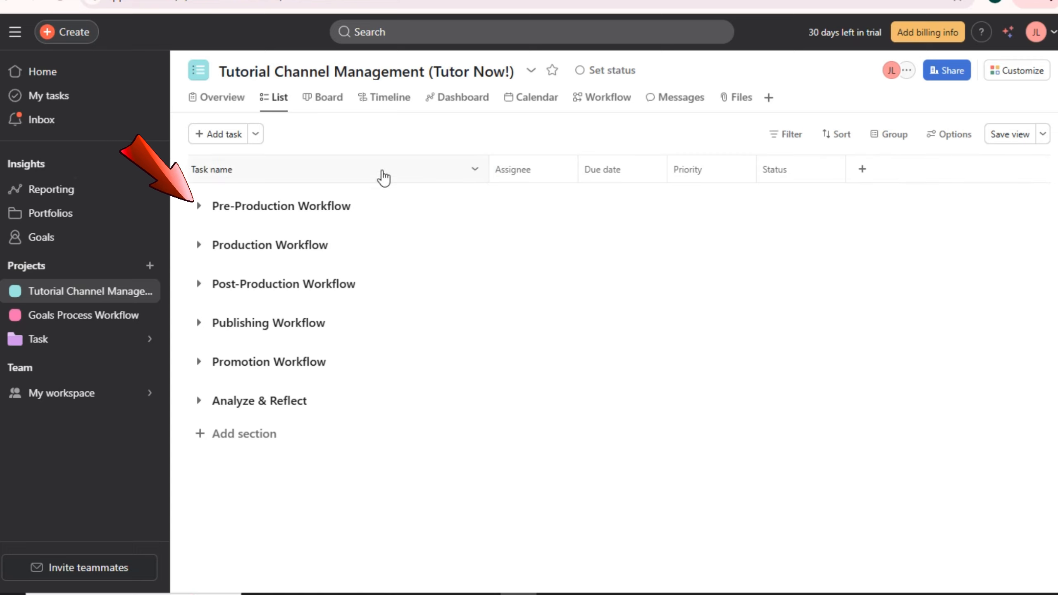
{"action": "left_click", "coordinate": [199, 206]}
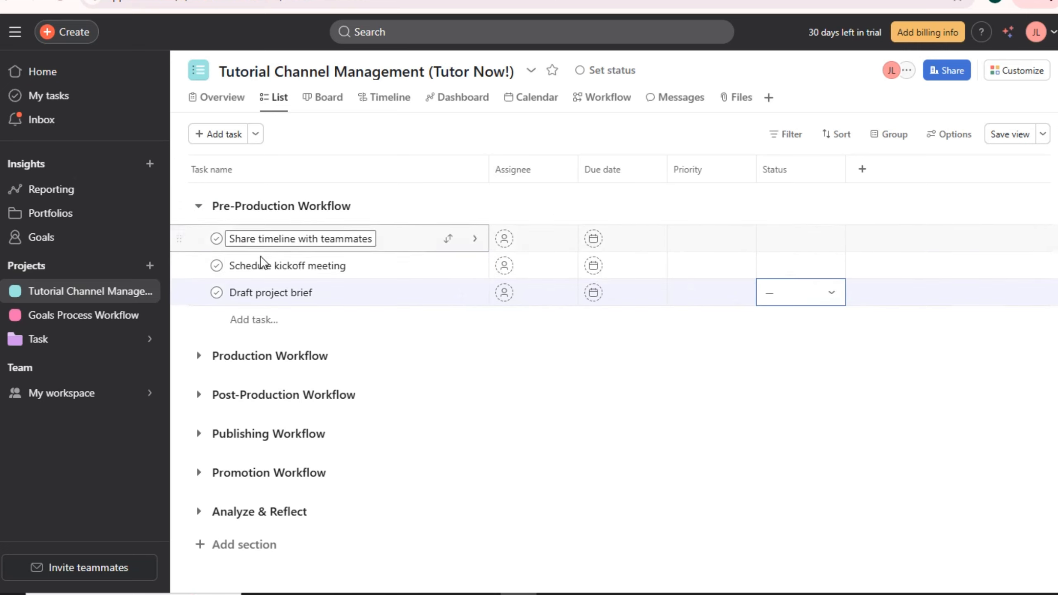
- Clear the 'Share timeline with teammates' task name, review all section tasks, and close the detail pane
{"action": "left_click", "coordinate": [263, 245]}
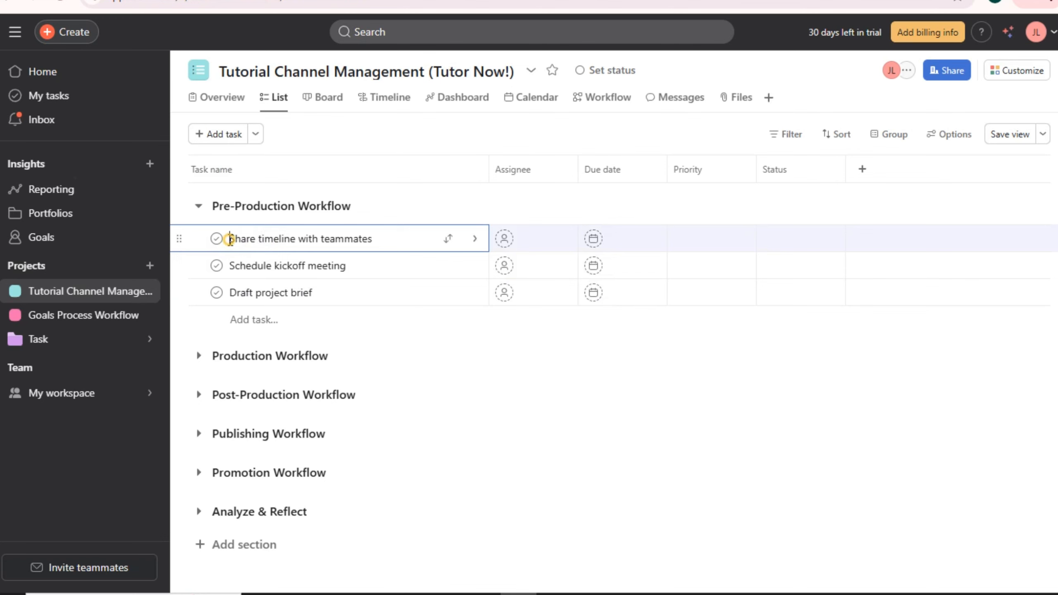
{"action": "left_click_drag", "start_coordinate": [228, 240], "coordinate": [387, 245]}
{"action": "key", "text": "BackSpace"}
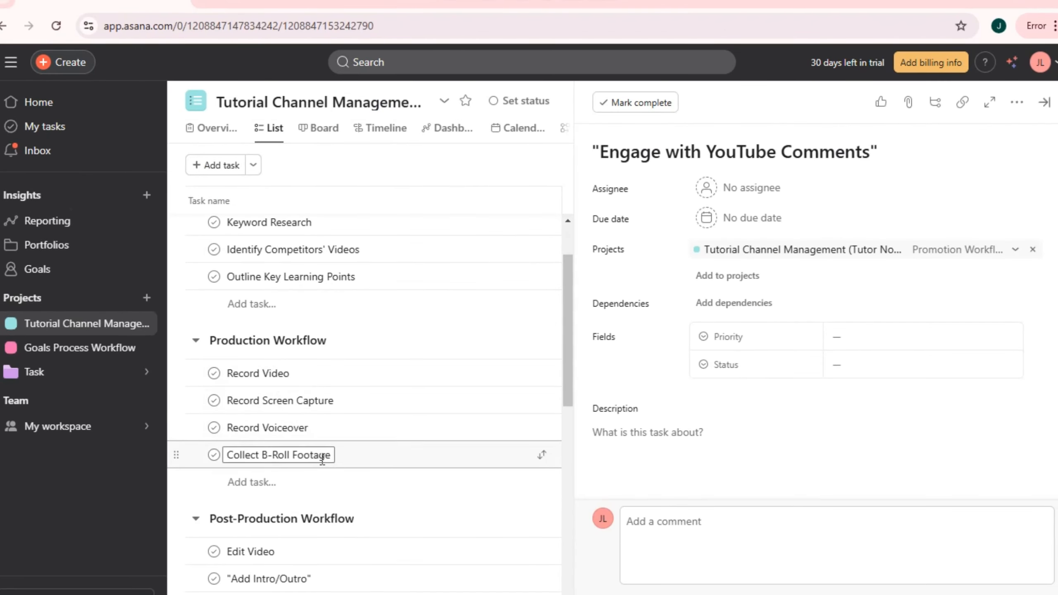
{"action": "scroll", "coordinate": [321, 455], "scroll_direction": "down", "scroll_amount": 3}
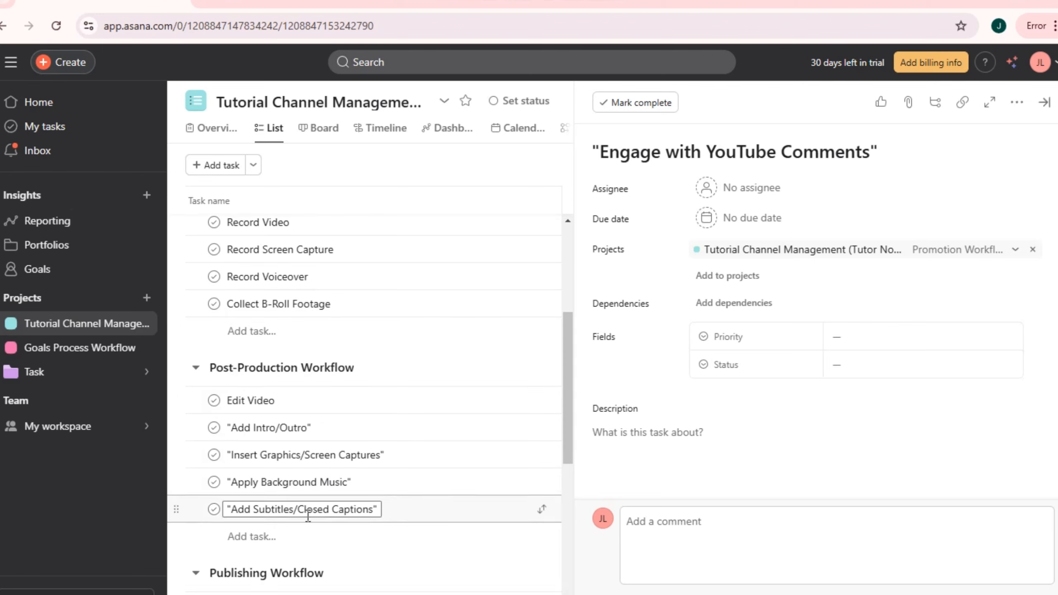
{"action": "scroll", "coordinate": [333, 510], "scroll_direction": "down", "scroll_amount": 3}
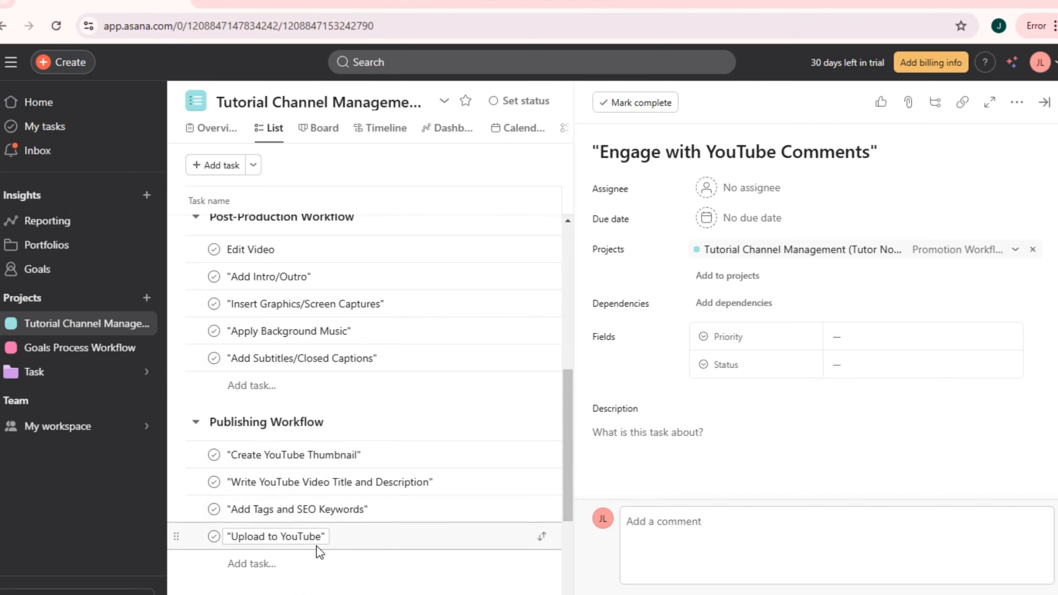
{"action": "scroll", "coordinate": [316, 550], "scroll_direction": "down", "scroll_amount": 4}
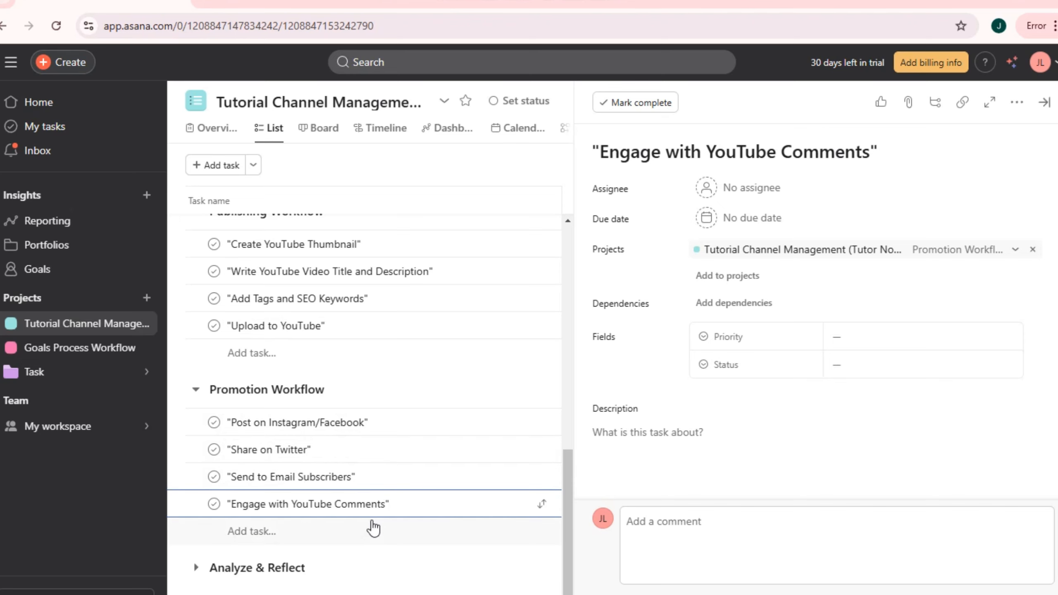
{"action": "scroll", "coordinate": [401, 496], "scroll_direction": "up", "scroll_amount": 10}
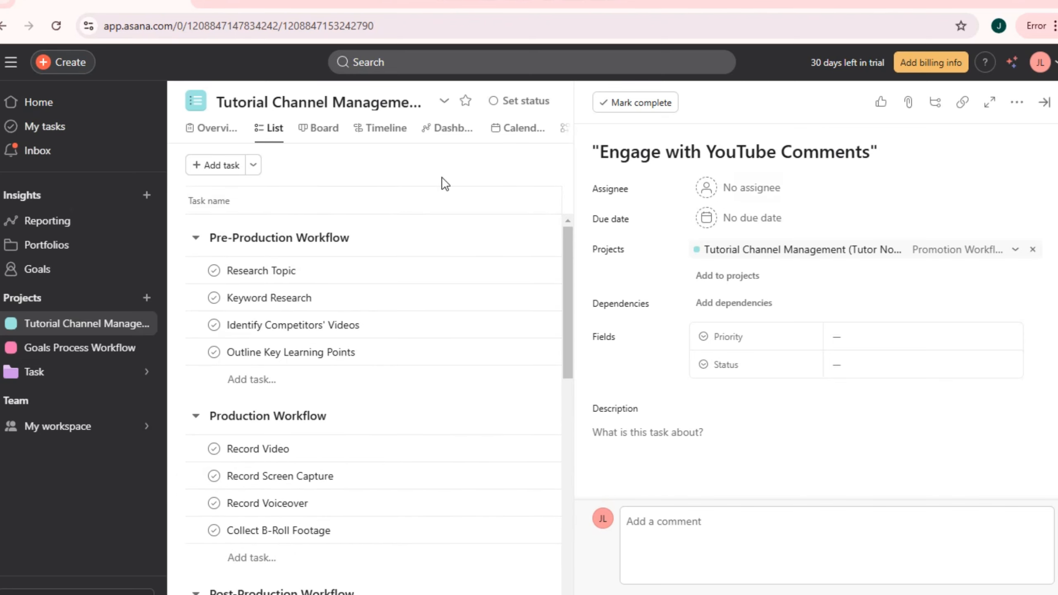
{"action": "left_click", "coordinate": [306, 170]}
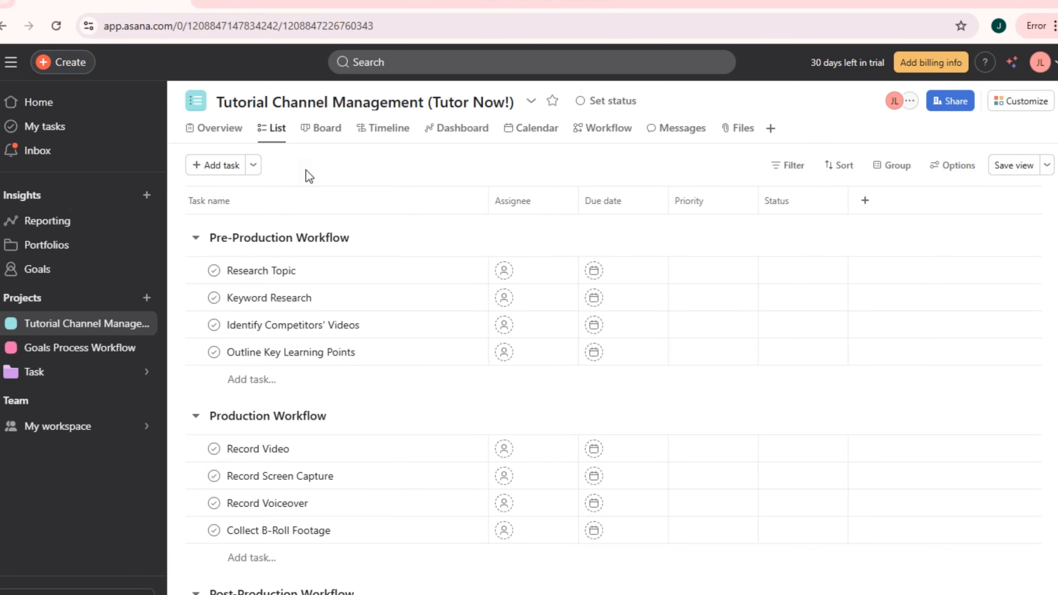
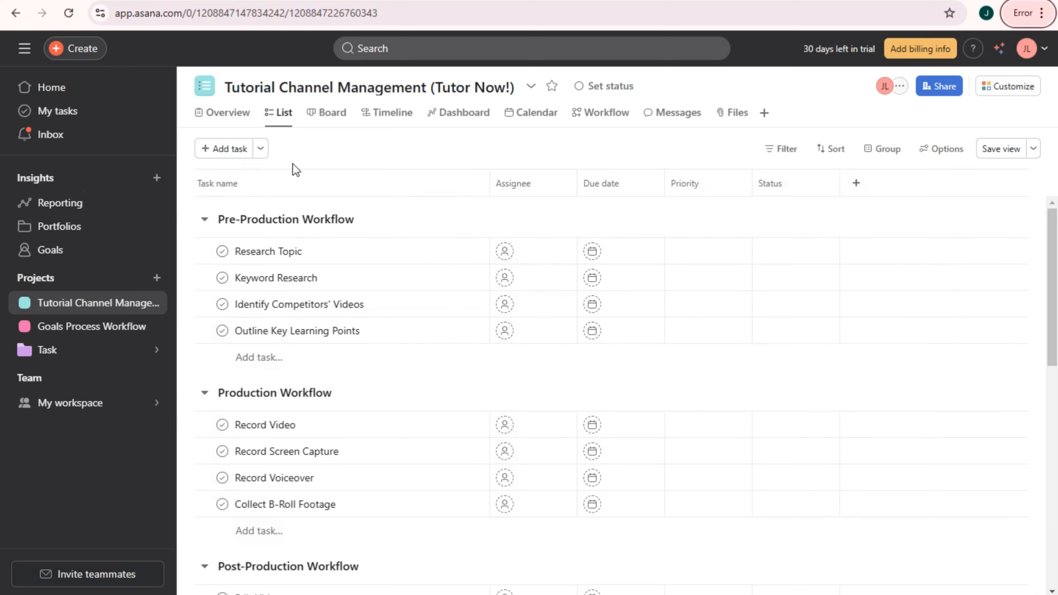
- Look through the Board and Timeline views, then switch to the project Dashboard
{"action": "left_click", "coordinate": [319, 119]}
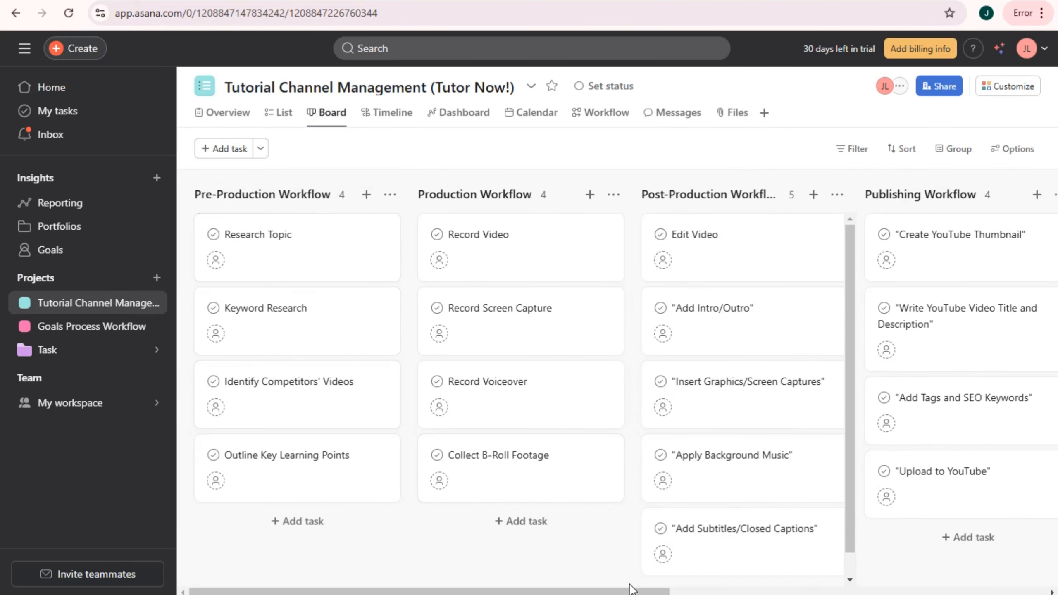
{"action": "left_click_drag", "start_coordinate": [667, 591], "coordinate": [642, 592]}
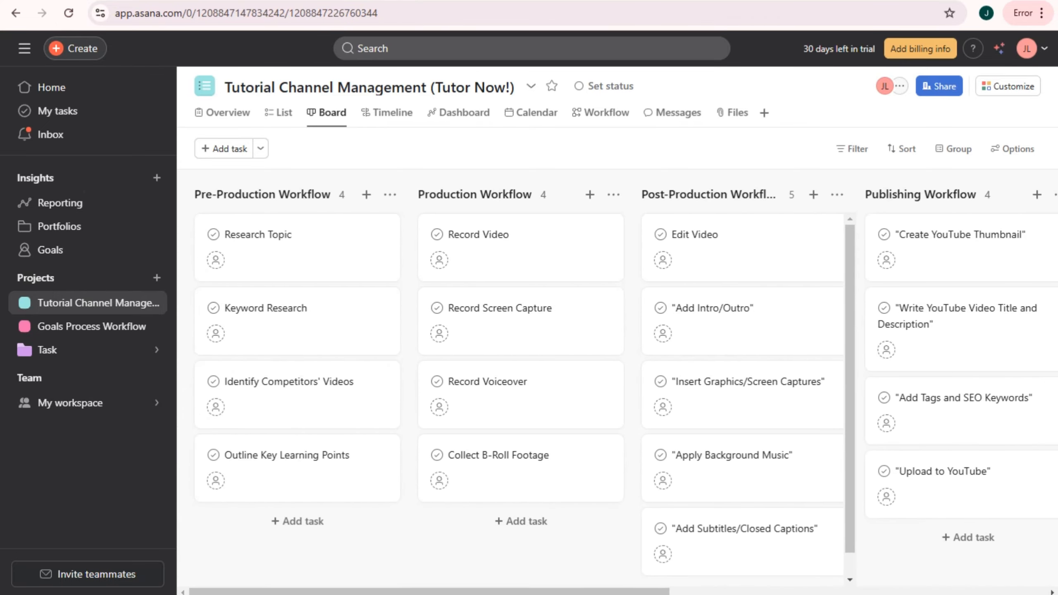
{"action": "left_click", "coordinate": [382, 118]}
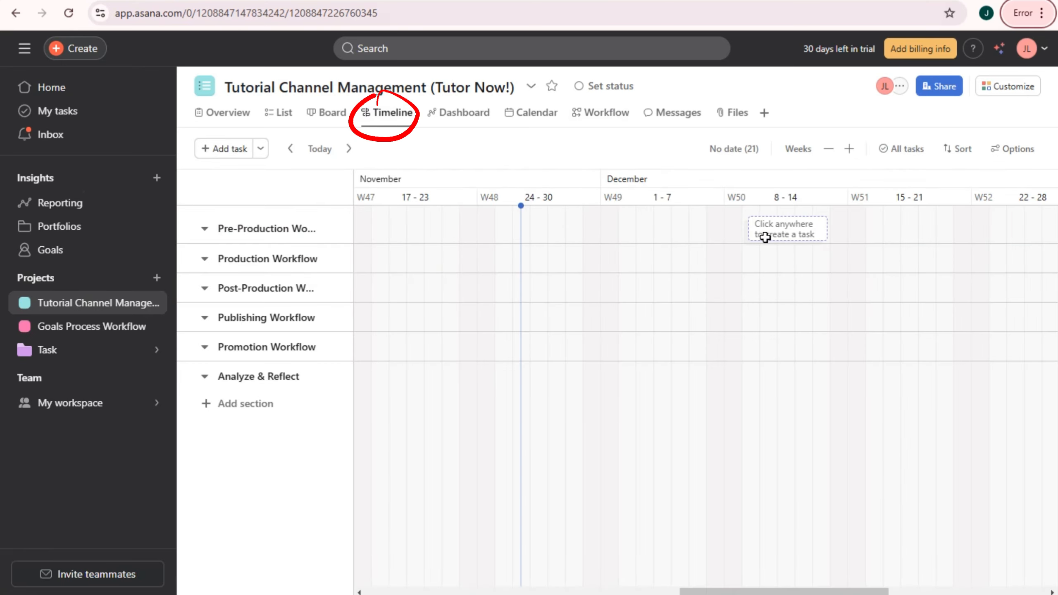
{"action": "left_click", "coordinate": [457, 120]}
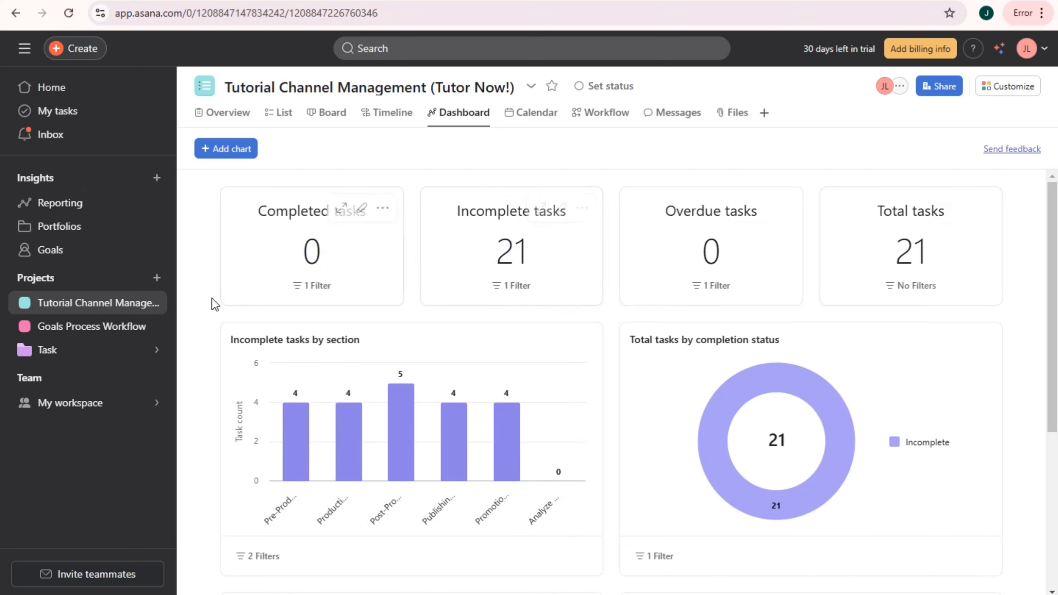
- Scroll through the Dashboard's section and completion charts, then switch to the Calendar view
{"action": "scroll", "coordinate": [625, 396], "scroll_direction": "down", "scroll_amount": 2}
{"action": "mouse_move", "coordinate": [298, 352]}
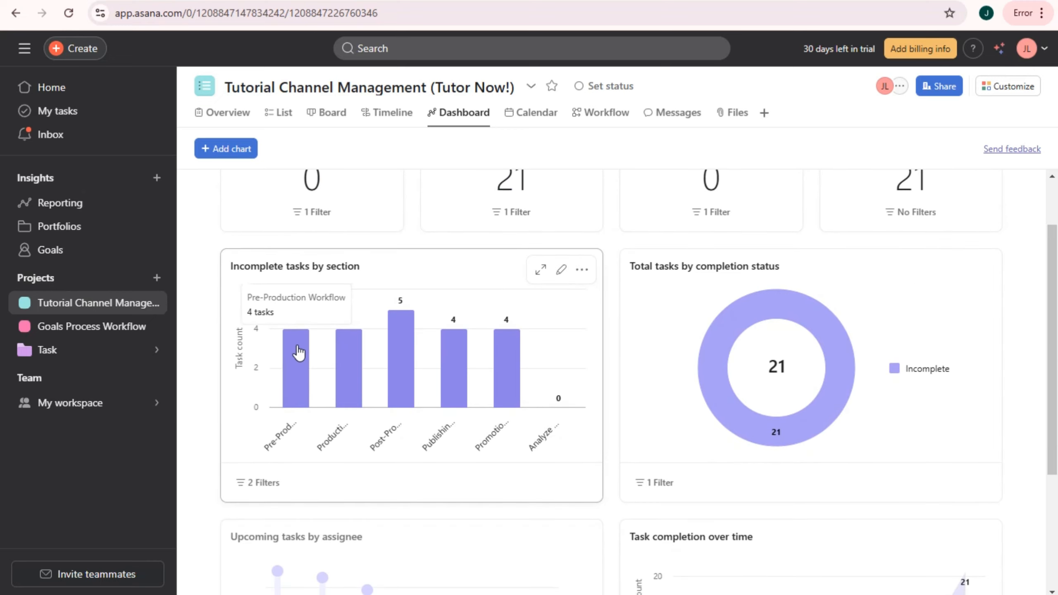
{"action": "mouse_move", "coordinate": [392, 331]}
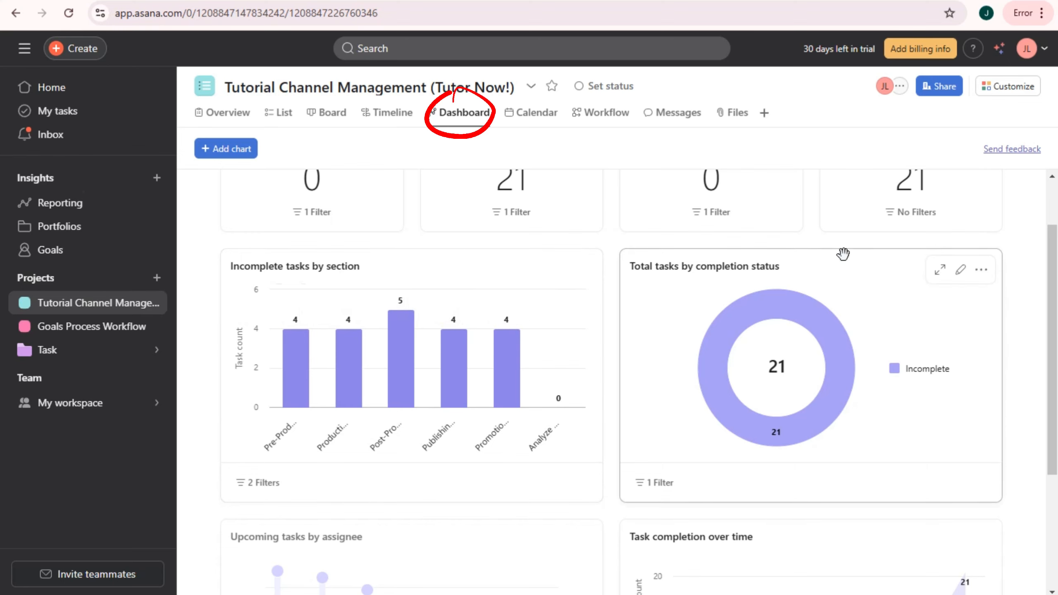
{"action": "mouse_move", "coordinate": [707, 342]}
{"action": "scroll", "coordinate": [628, 516], "scroll_direction": "down", "scroll_amount": 3}
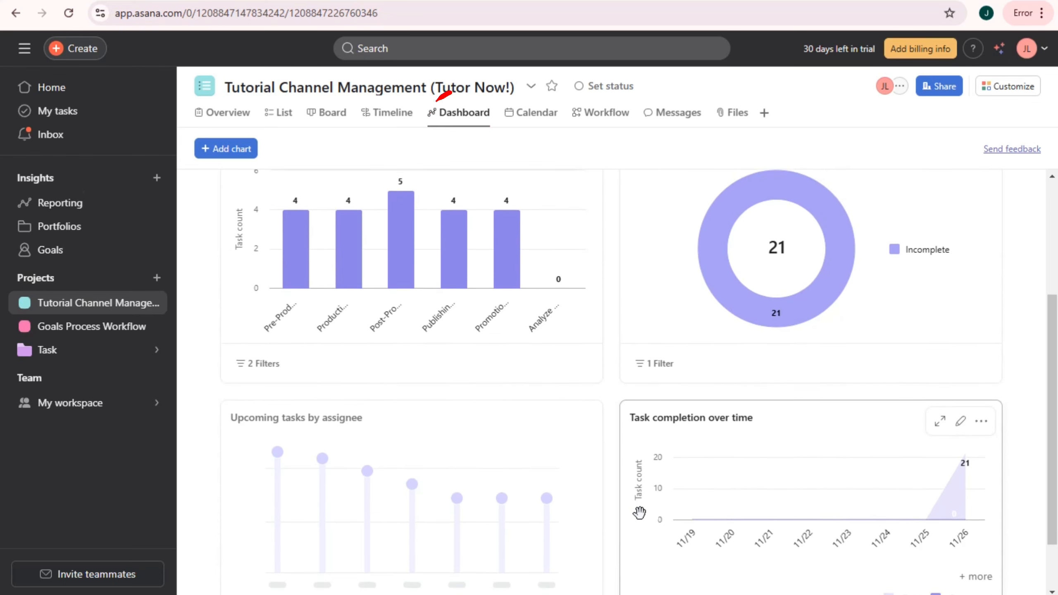
{"action": "scroll", "coordinate": [849, 489], "scroll_direction": "down", "scroll_amount": 2}
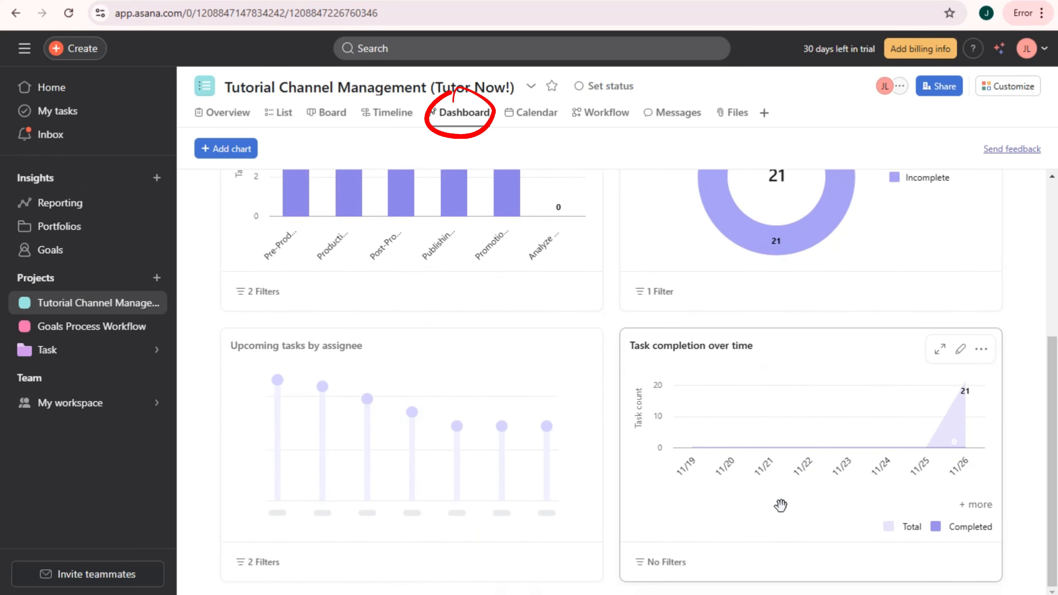
{"action": "scroll", "coordinate": [787, 504], "scroll_direction": "up", "scroll_amount": 5}
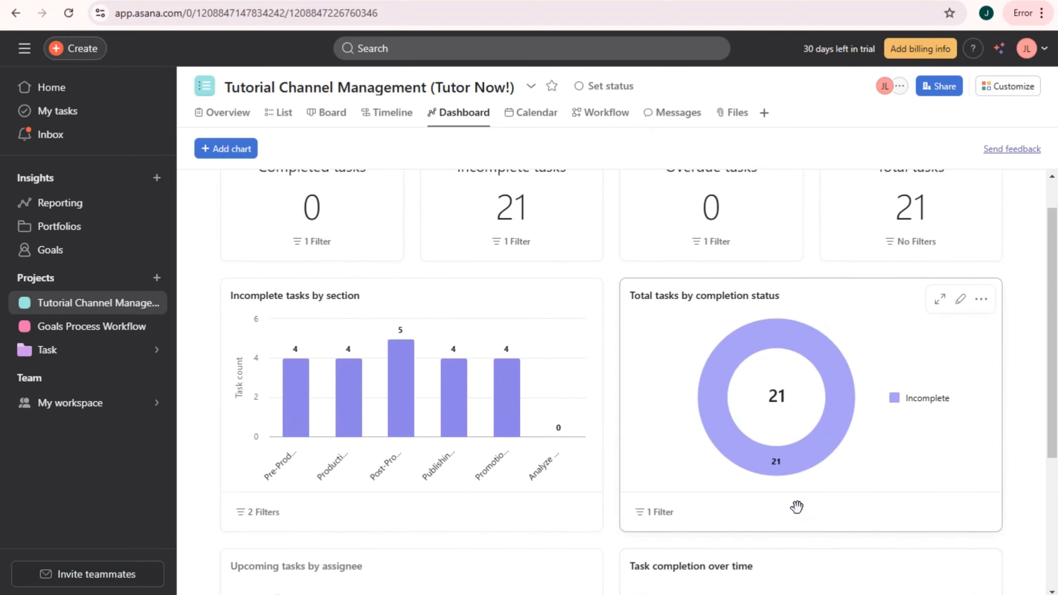
{"action": "scroll", "coordinate": [799, 470], "scroll_direction": "up", "scroll_amount": 1}
{"action": "left_click", "coordinate": [536, 118]}
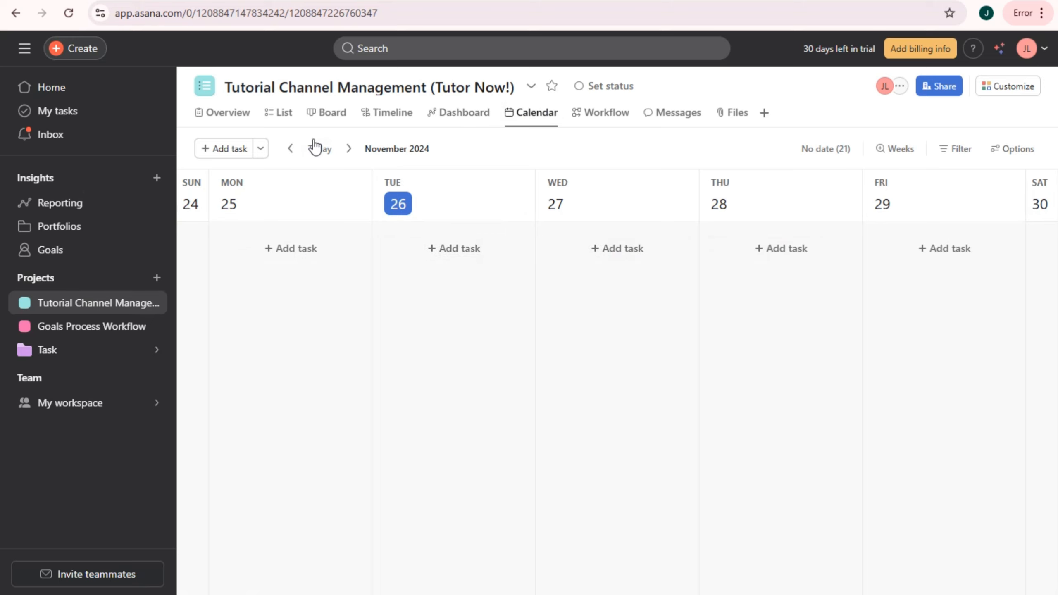
- Page the calendar a week ahead and back, returning to the current week
{"action": "left_click", "coordinate": [347, 149]}
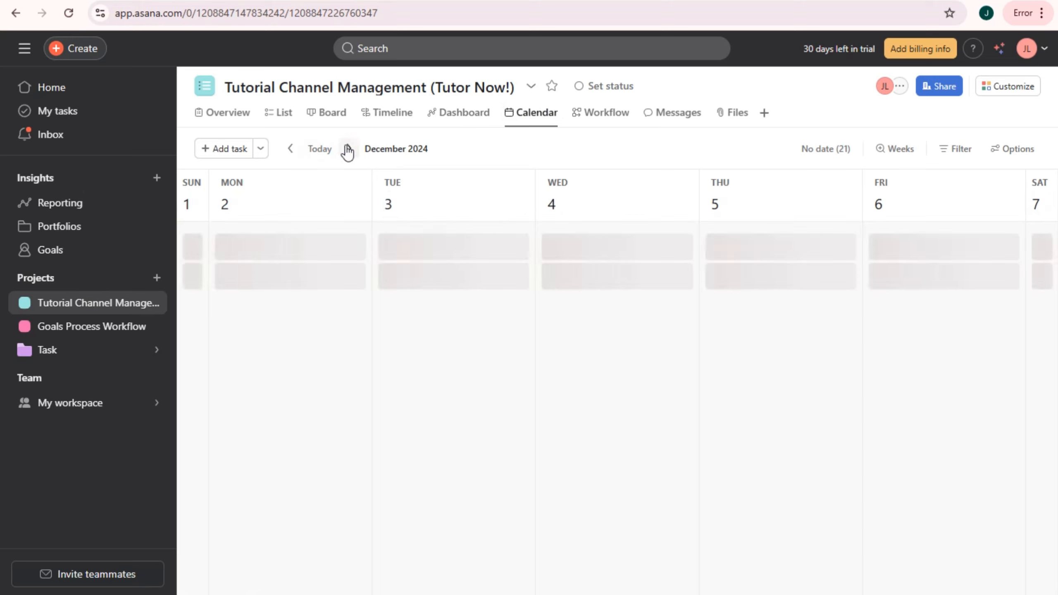
{"action": "left_click", "coordinate": [292, 149]}
{"action": "left_click", "coordinate": [292, 149]}
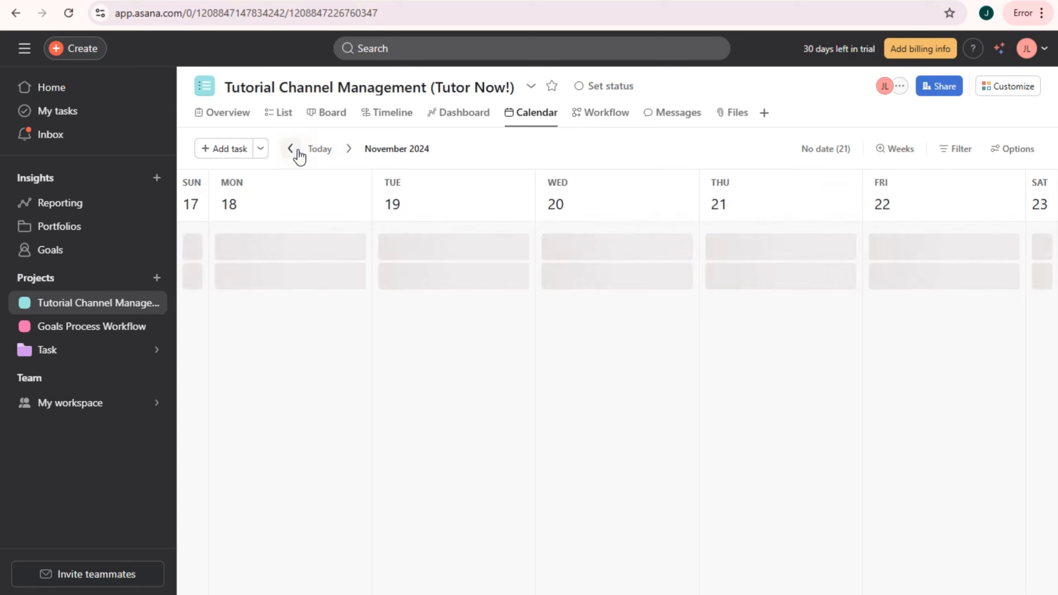
{"action": "left_click", "coordinate": [349, 149]}
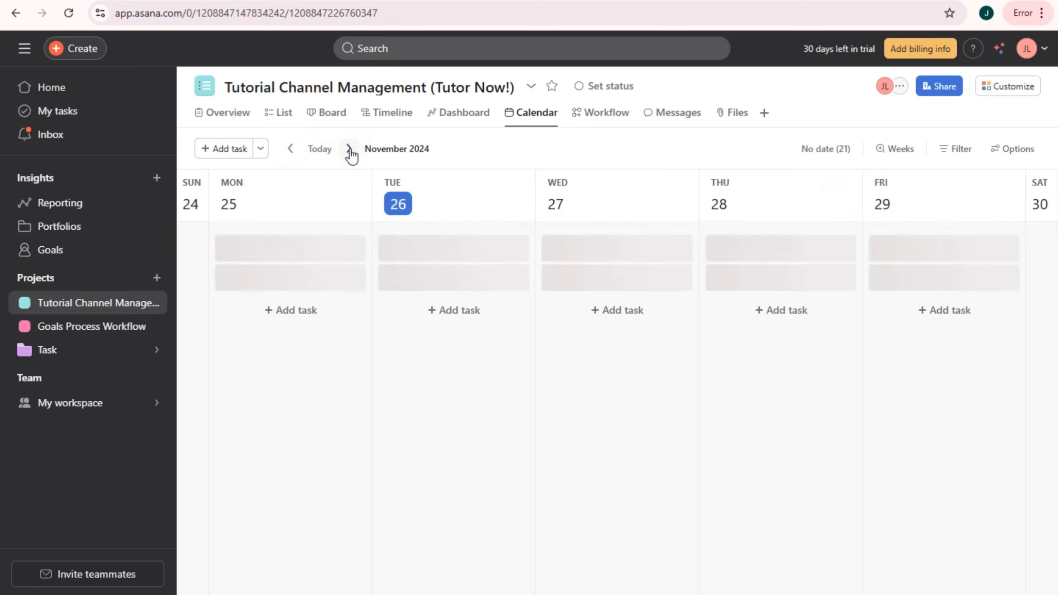
- In Workflow, skip the task-source prompt, review the Production through Promotion cards, then open Messages
{"action": "left_click", "coordinate": [603, 118]}
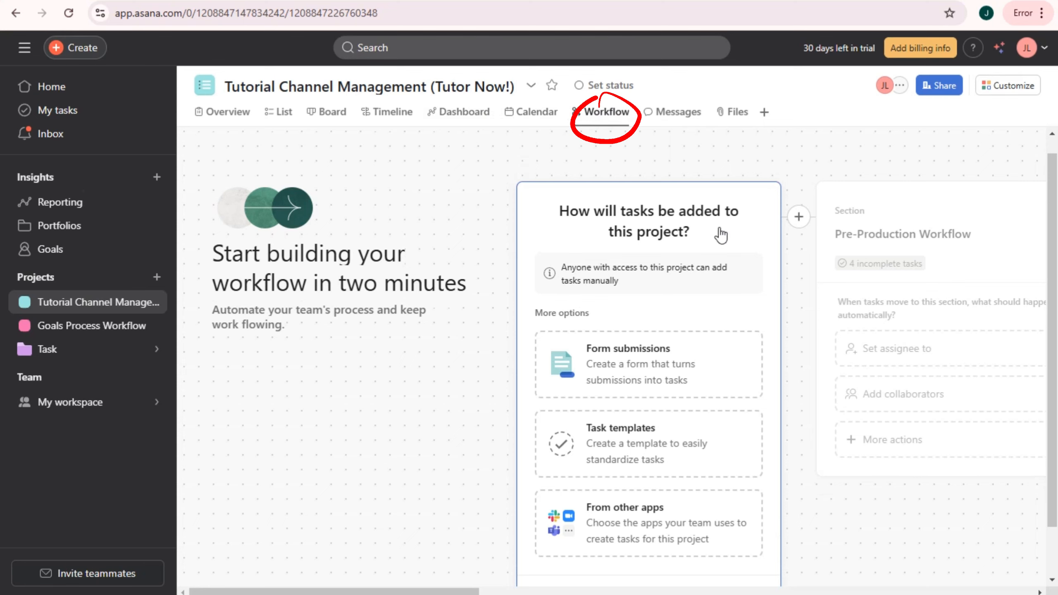
{"action": "scroll", "coordinate": [717, 370], "scroll_direction": "down", "scroll_amount": 1}
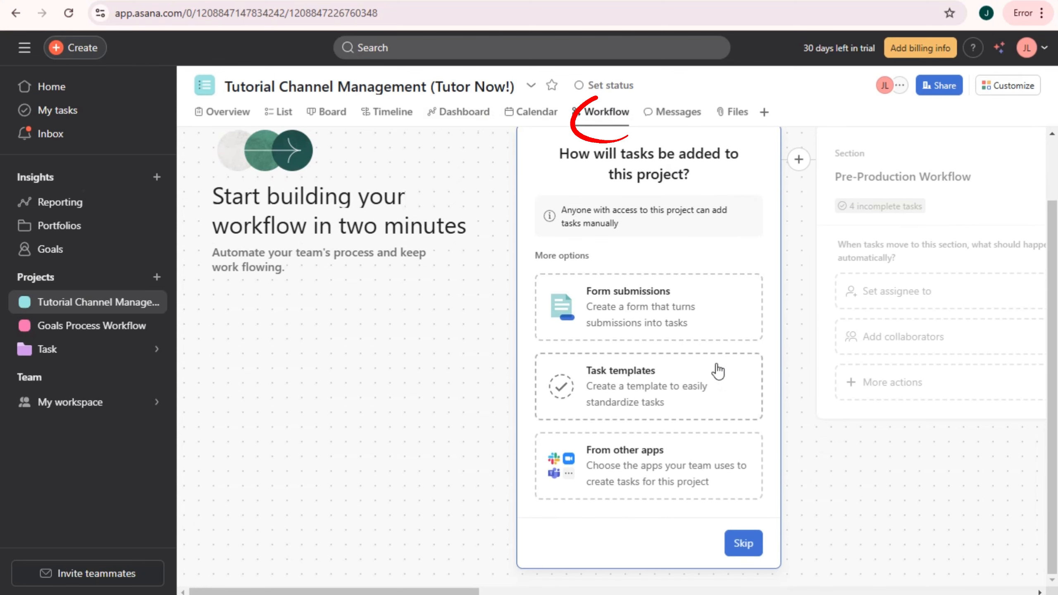
{"action": "left_click", "coordinate": [742, 544]}
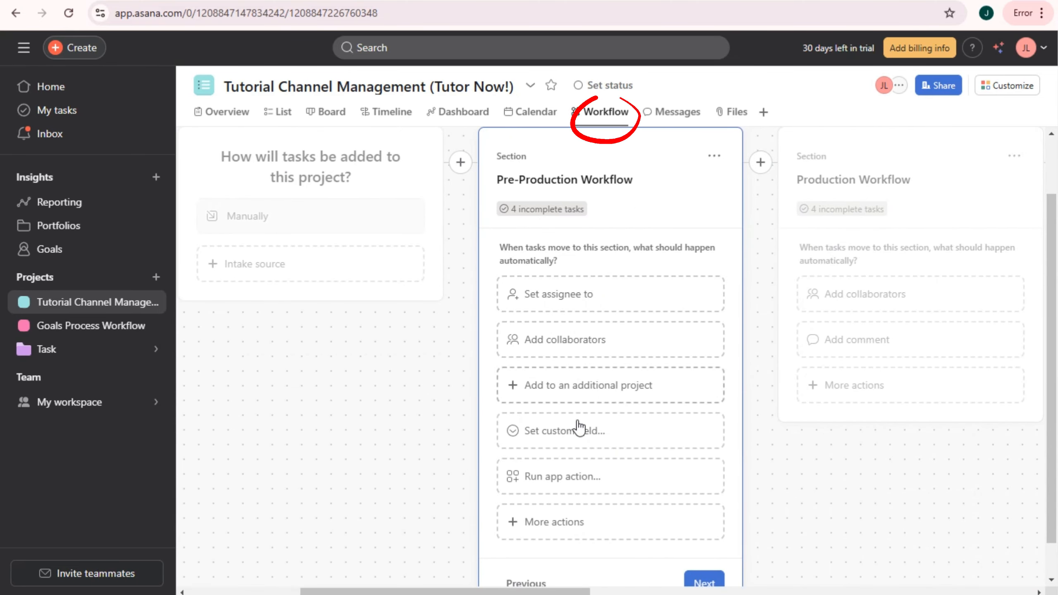
{"action": "left_click", "coordinate": [814, 167]}
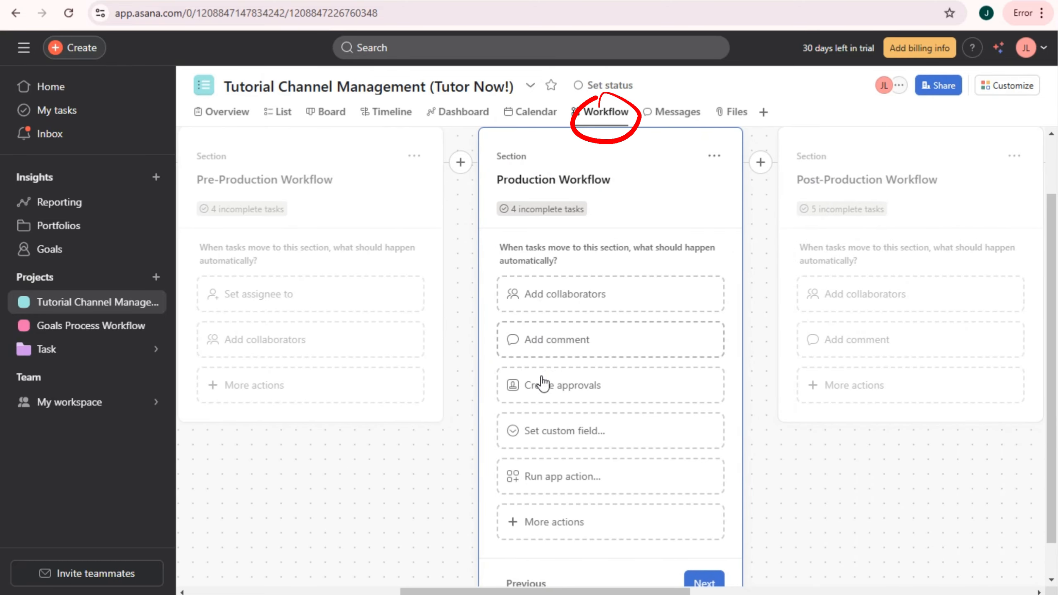
{"action": "left_click", "coordinate": [831, 144]}
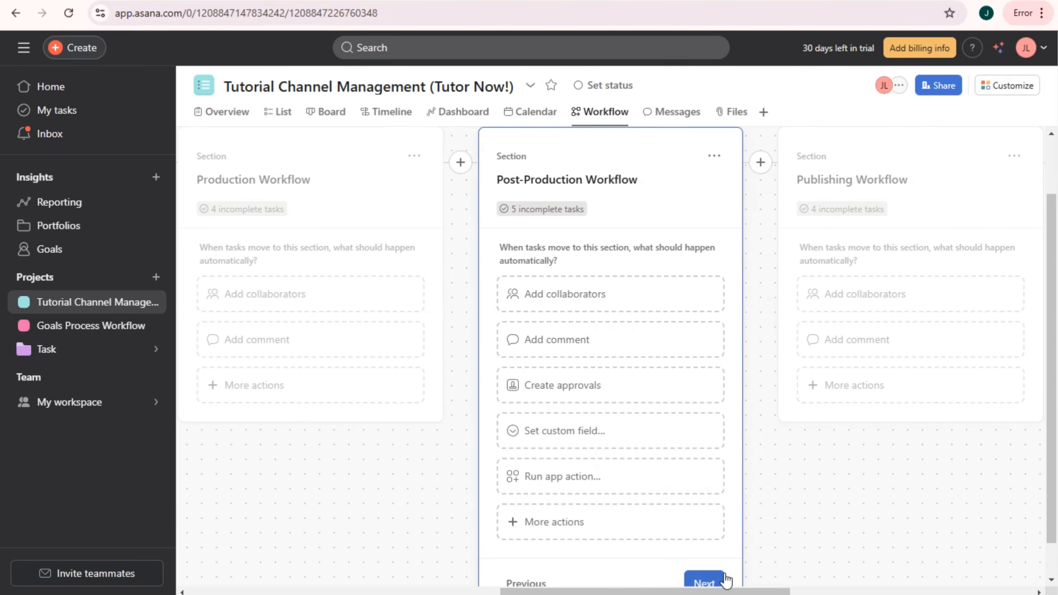
{"action": "left_click", "coordinate": [816, 143]}
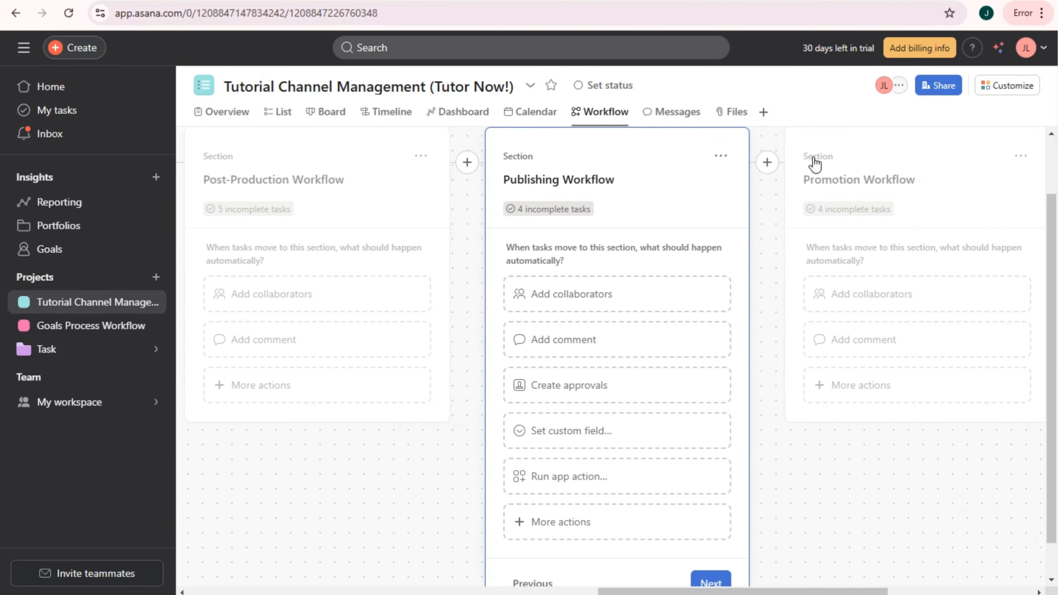
{"action": "left_click", "coordinate": [829, 142]}
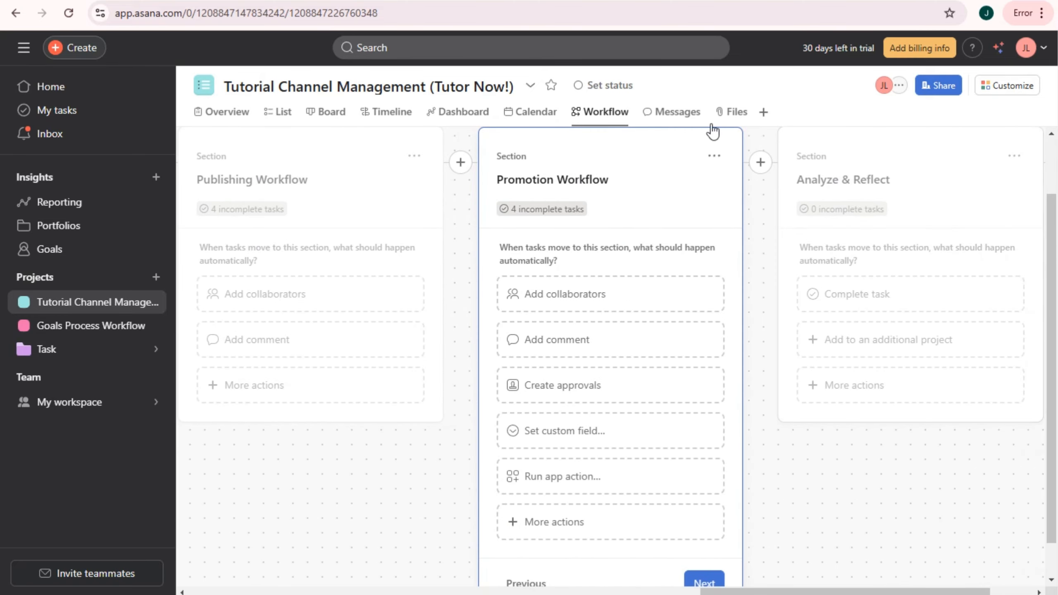
{"action": "left_click", "coordinate": [662, 116]}
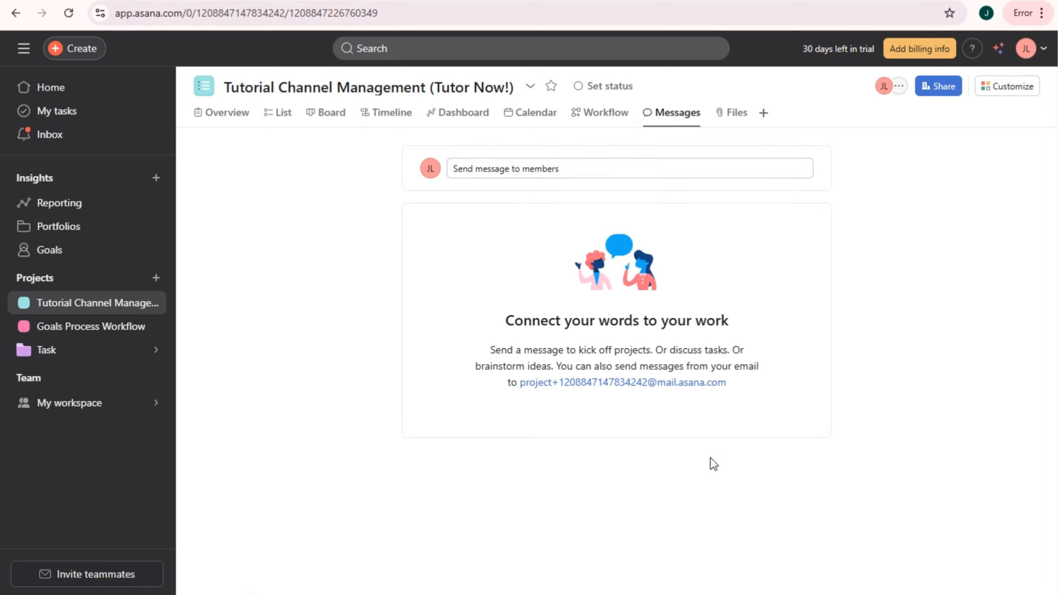
- Send project members a 'Last Call!' message @-mentioning two teammates
{"action": "left_click", "coordinate": [524, 166]}
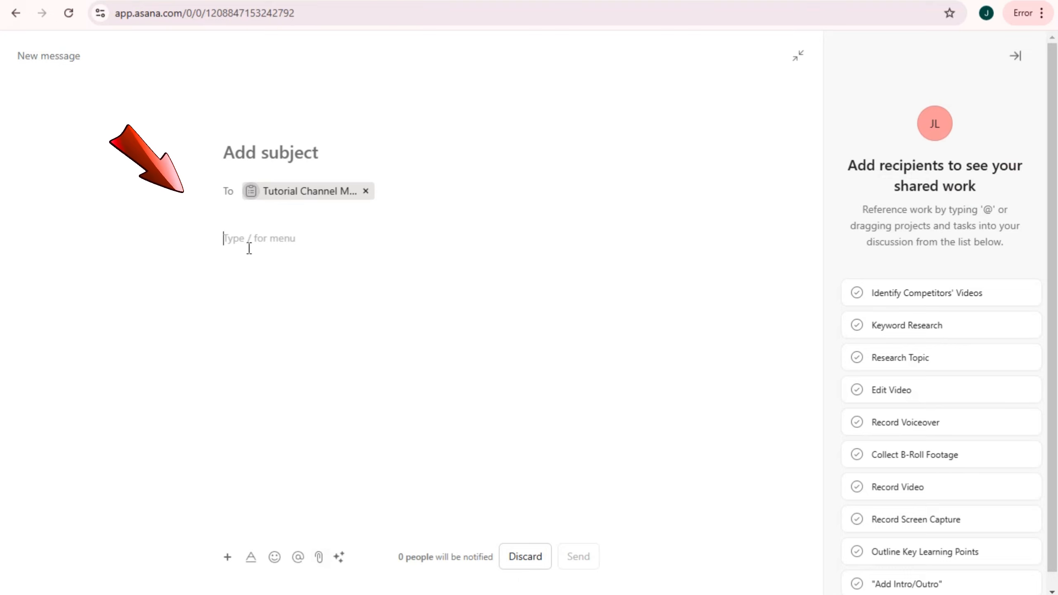
{"action": "type", "text": "LA"}
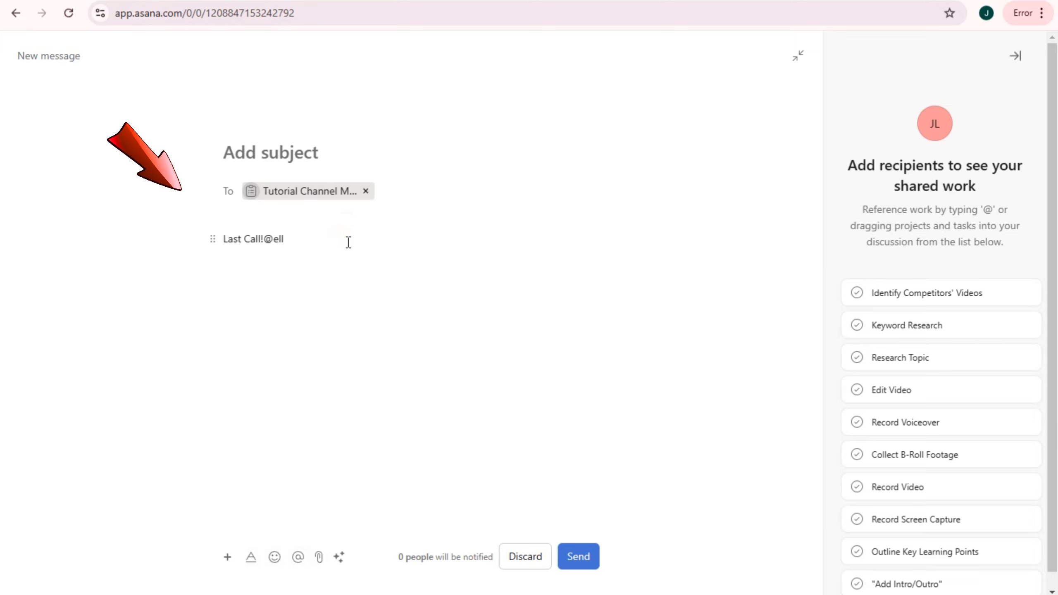
{"action": "left_click", "coordinate": [304, 238]}
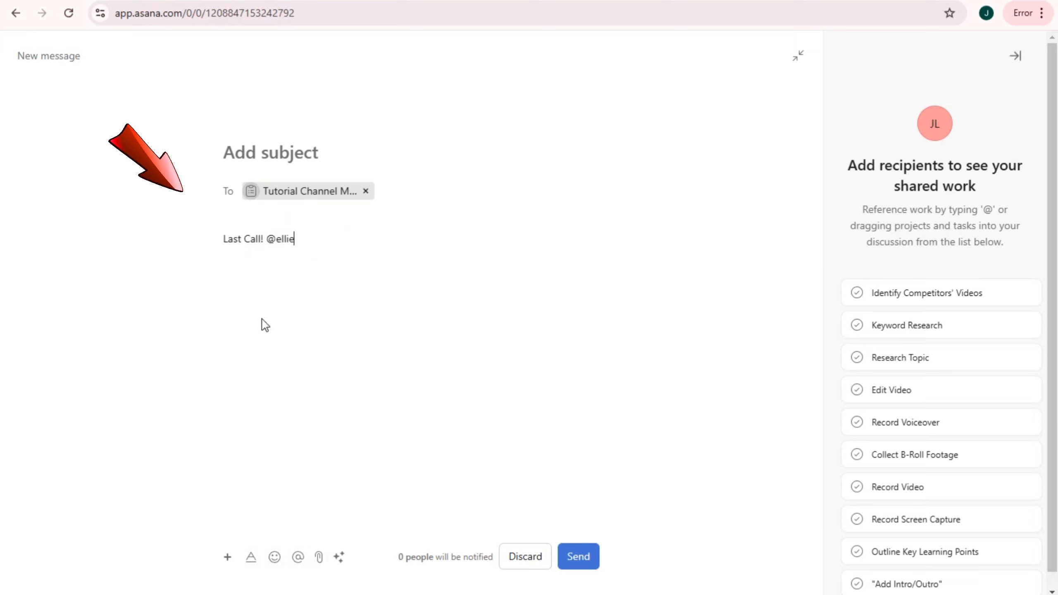
{"action": "left_click", "coordinate": [298, 556]}
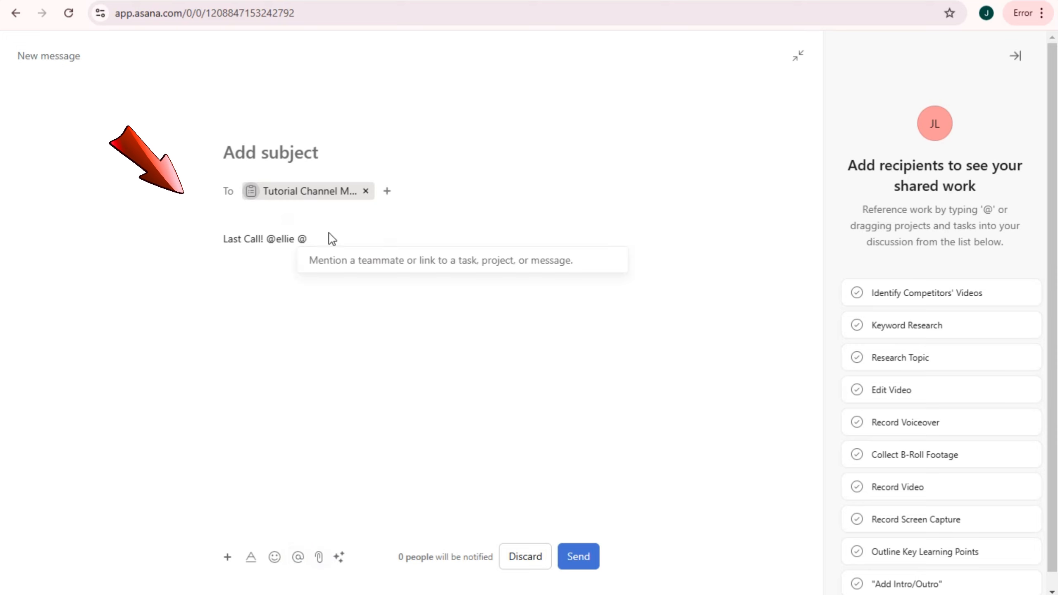
{"action": "type", "text": "And"}
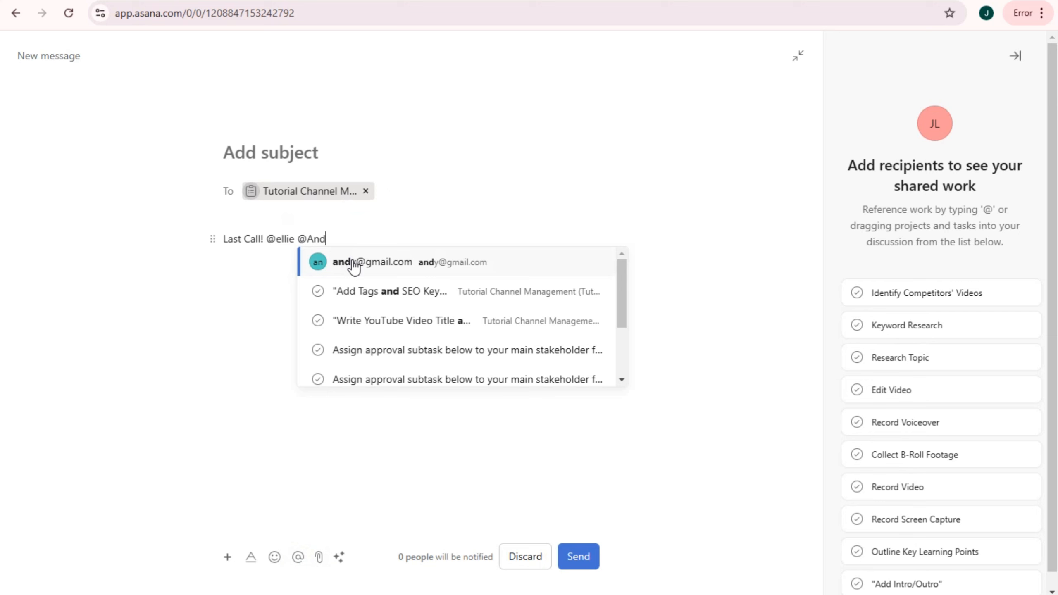
{"action": "left_click", "coordinate": [354, 262]}
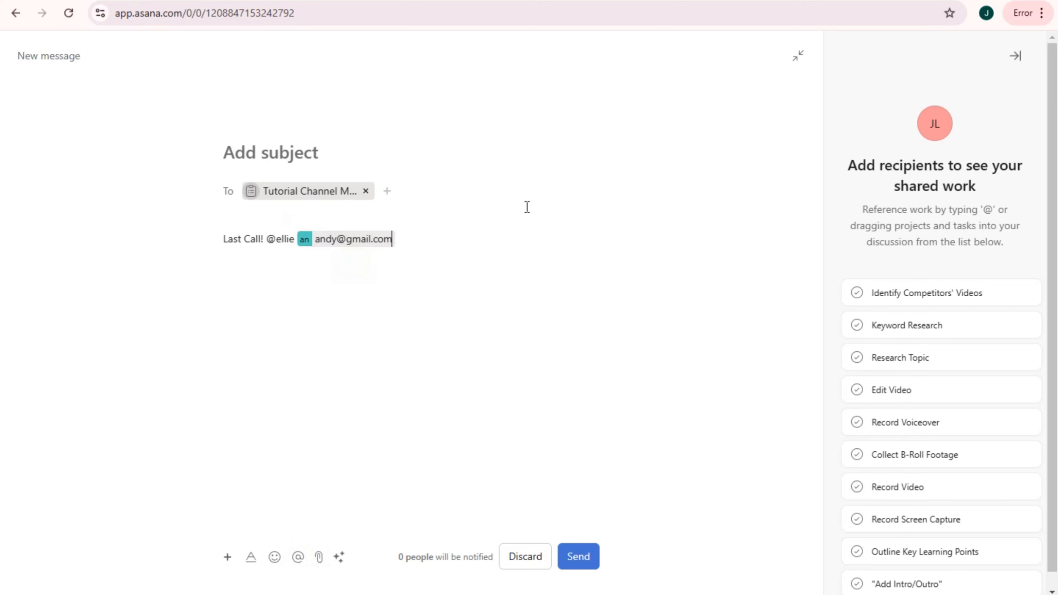
{"action": "left_click", "coordinate": [585, 555]}
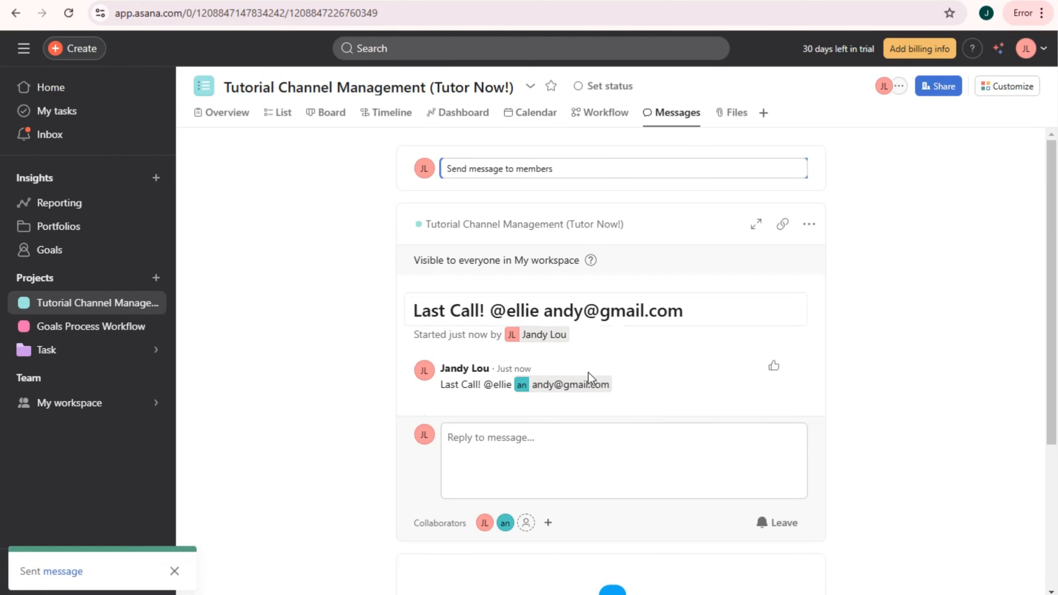
{"action": "mouse_move", "coordinate": [571, 380]}
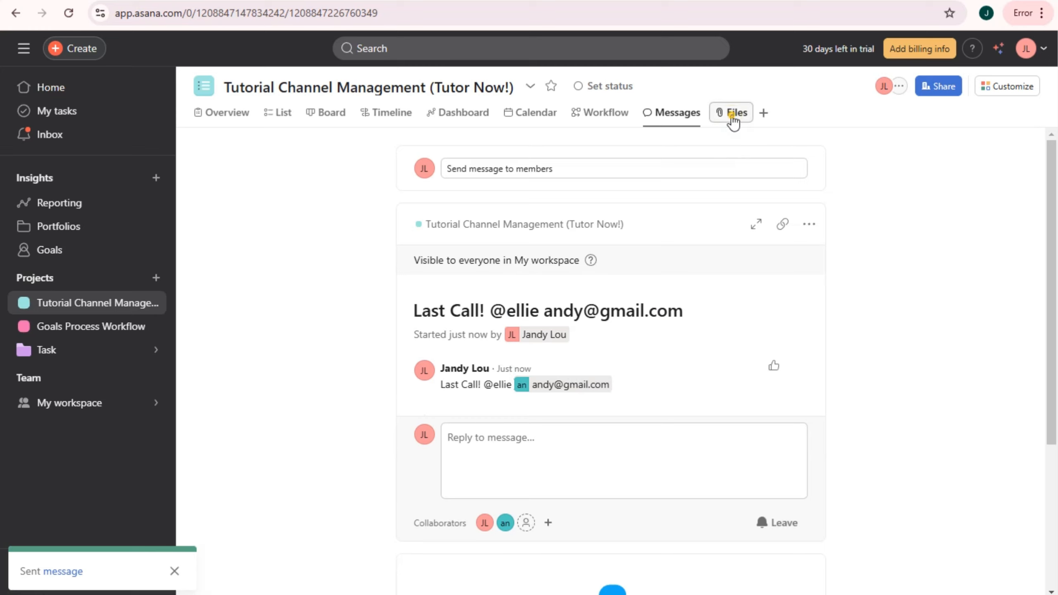
- Add a Note view to the project and title the note 'Team leader'
{"action": "left_click", "coordinate": [733, 120]}
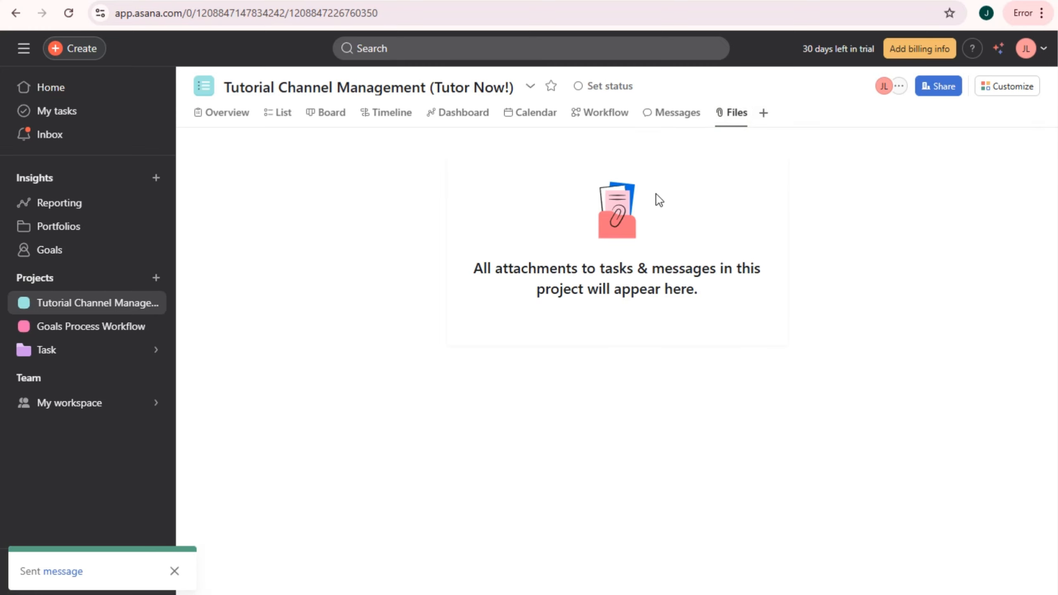
{"action": "left_click", "coordinate": [762, 112]}
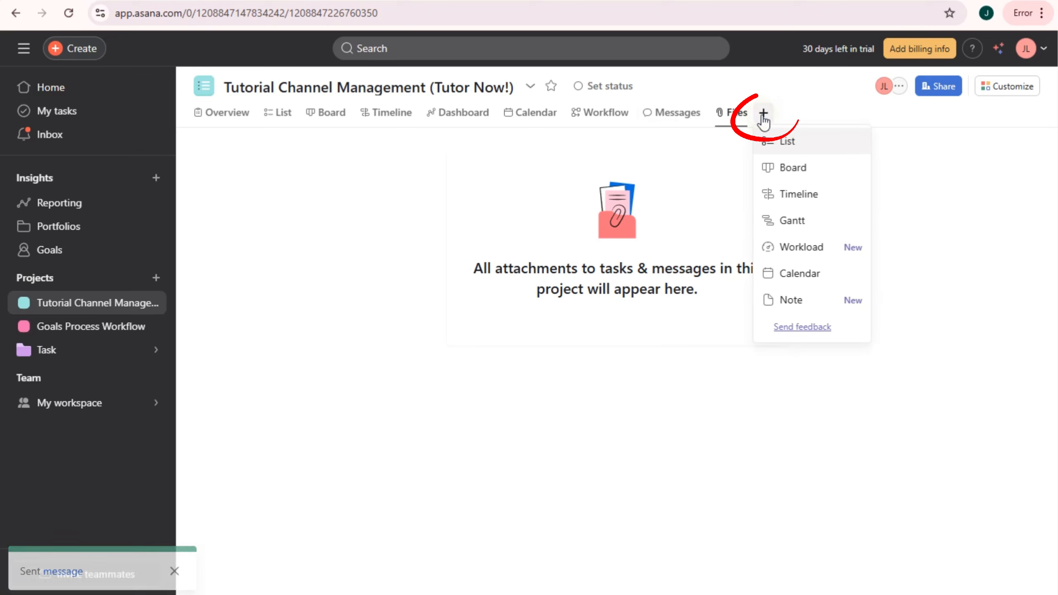
{"action": "left_click", "coordinate": [787, 303]}
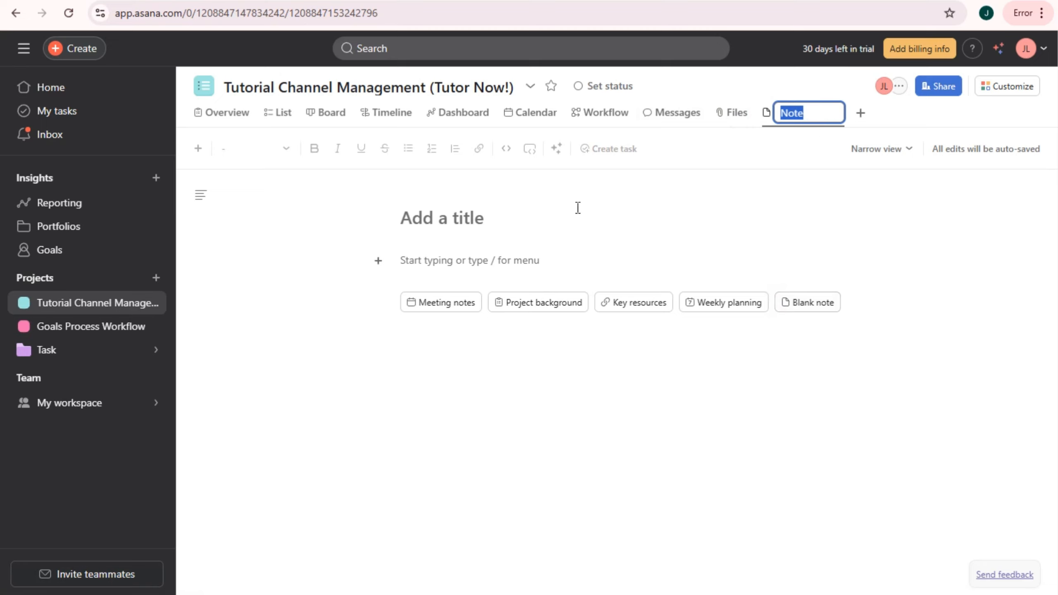
{"action": "left_click", "coordinate": [427, 219]}
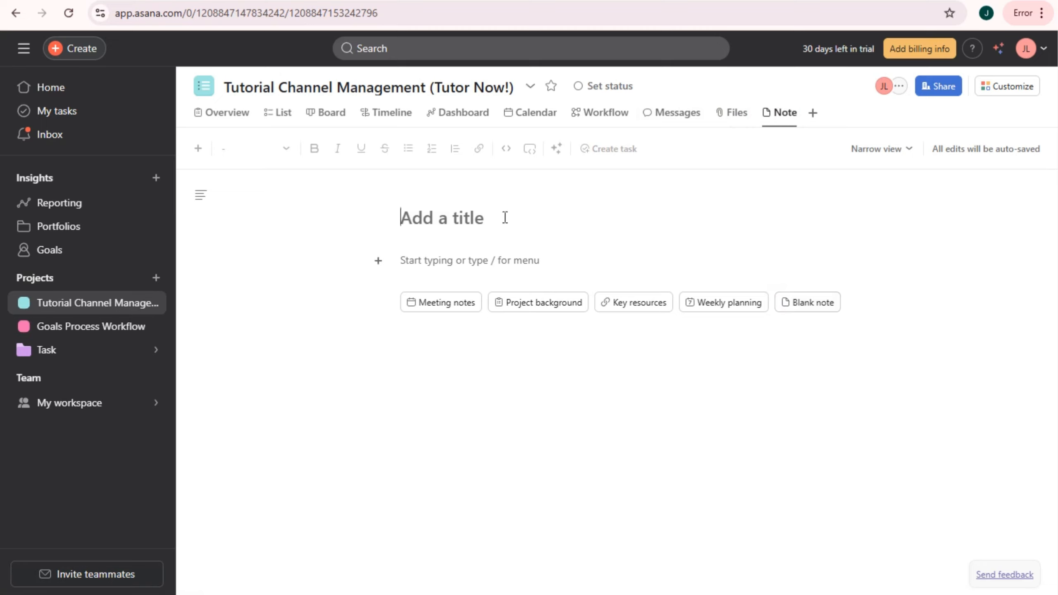
{"action": "type", "text": "Team"}
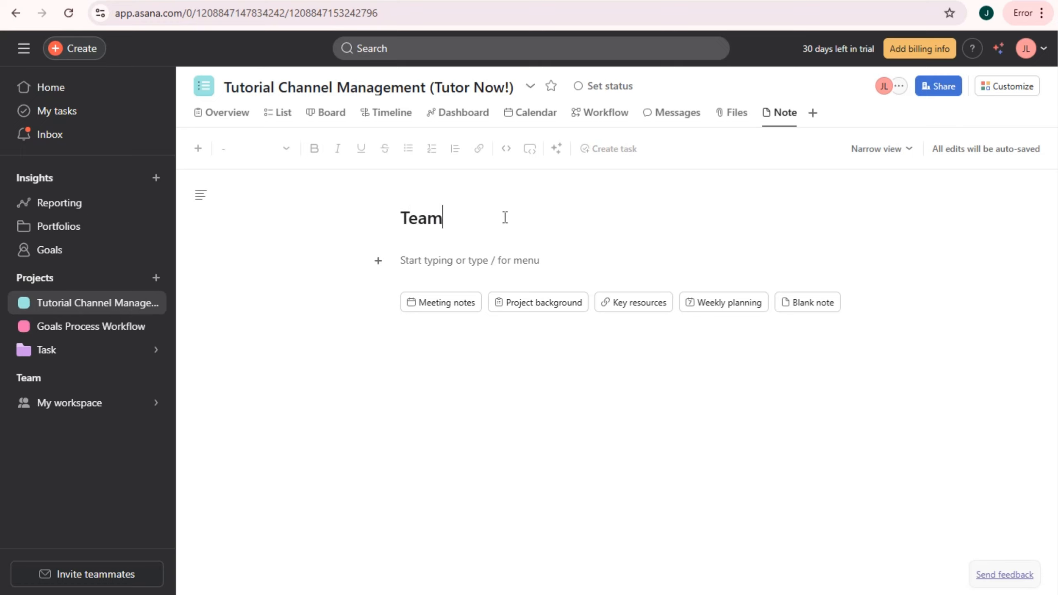
{"action": "type", "text": " leader"}
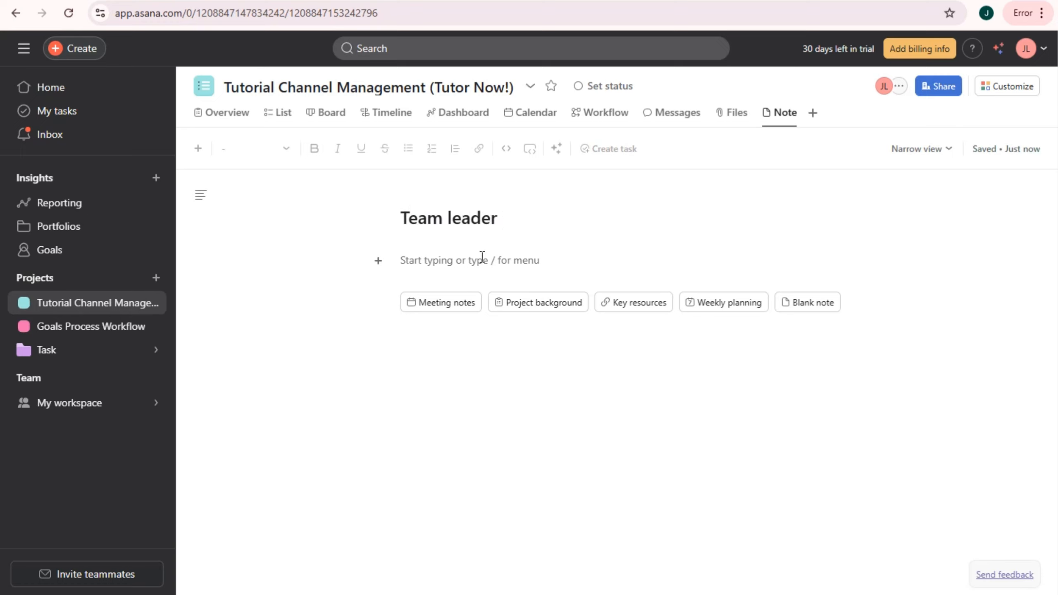
- Insert a paragraph reading 'Roles:' below the title, correcting its spelling, plus an empty line
{"action": "left_click", "coordinate": [482, 256]}
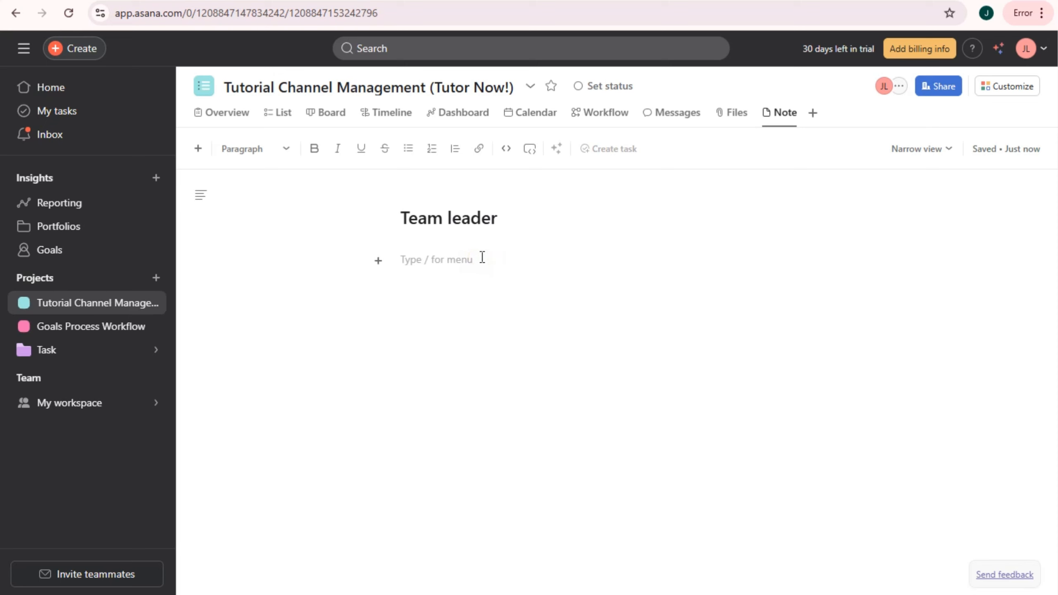
{"action": "left_click", "coordinate": [378, 261]}
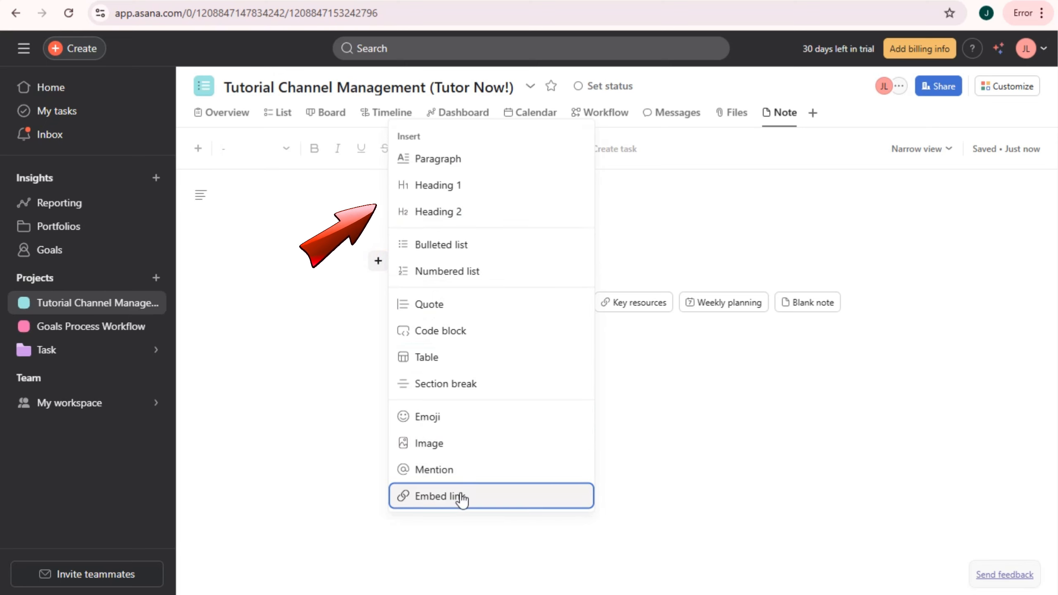
{"action": "left_click", "coordinate": [482, 162]}
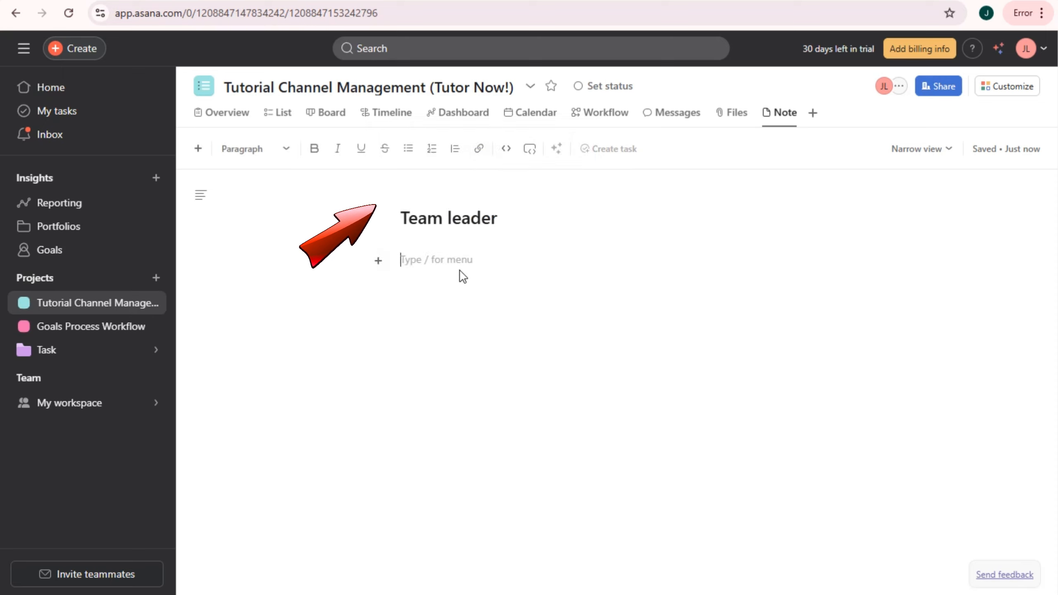
{"action": "type", "text": "Roles:"}
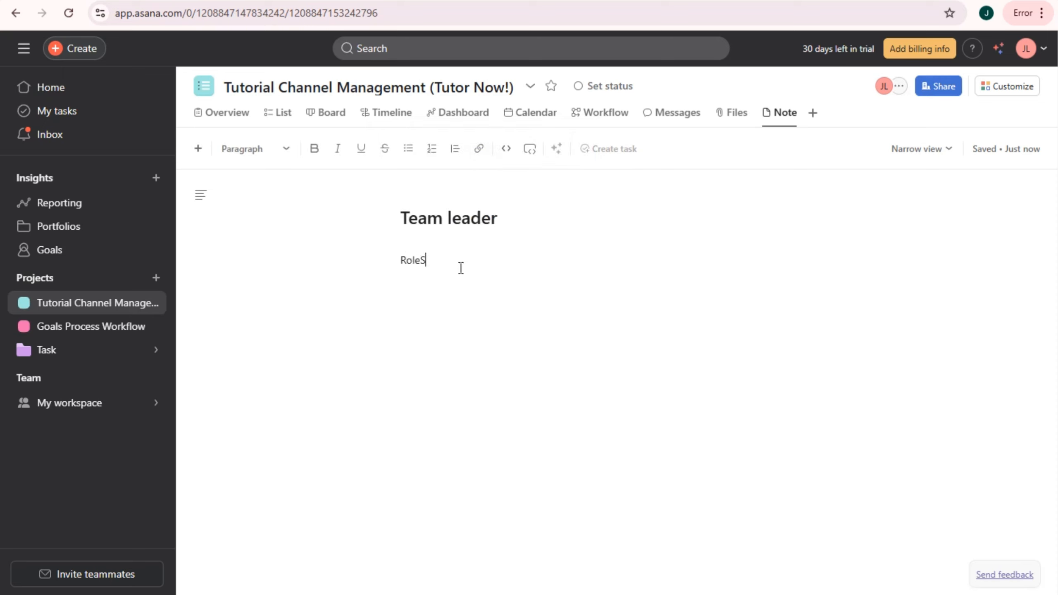
{"action": "right_click", "coordinate": [421, 259]}
{"action": "left_click", "coordinate": [434, 279]}
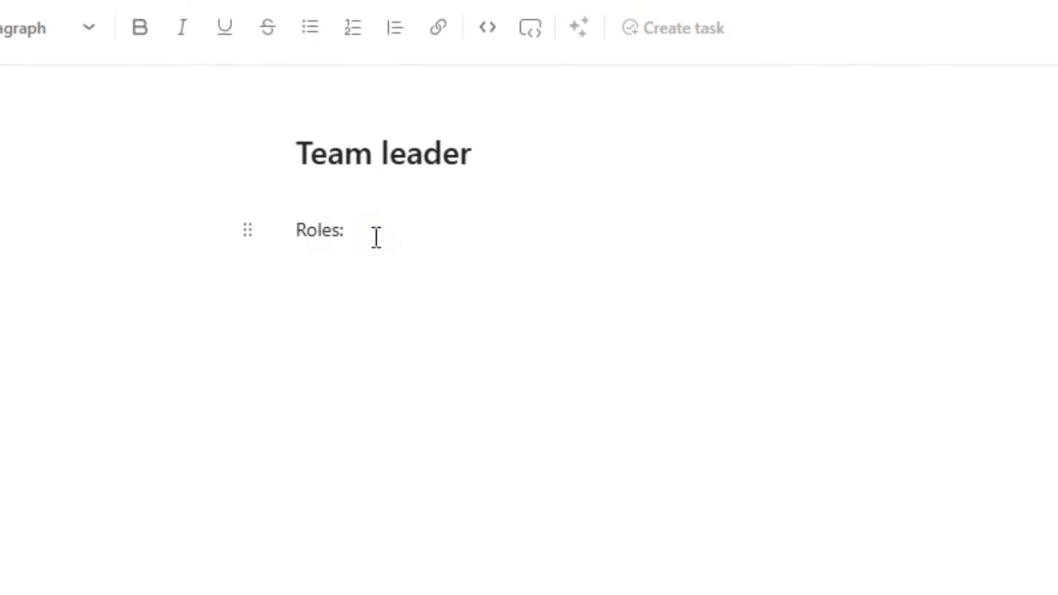
{"action": "left_click", "coordinate": [375, 238]}
{"action": "key", "text": "Return"}
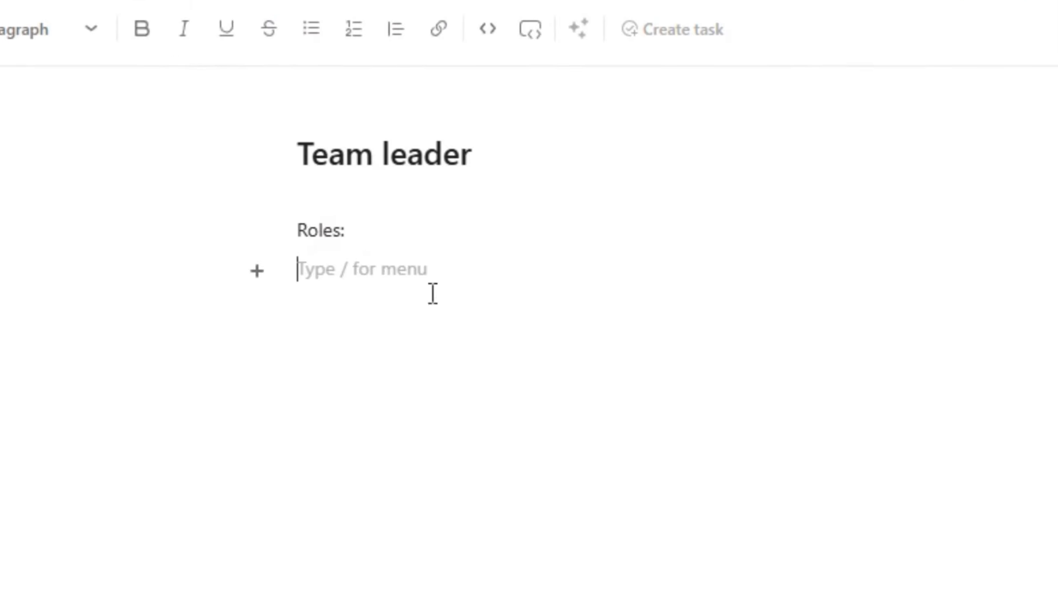
{"action": "left_click", "coordinate": [258, 271]}
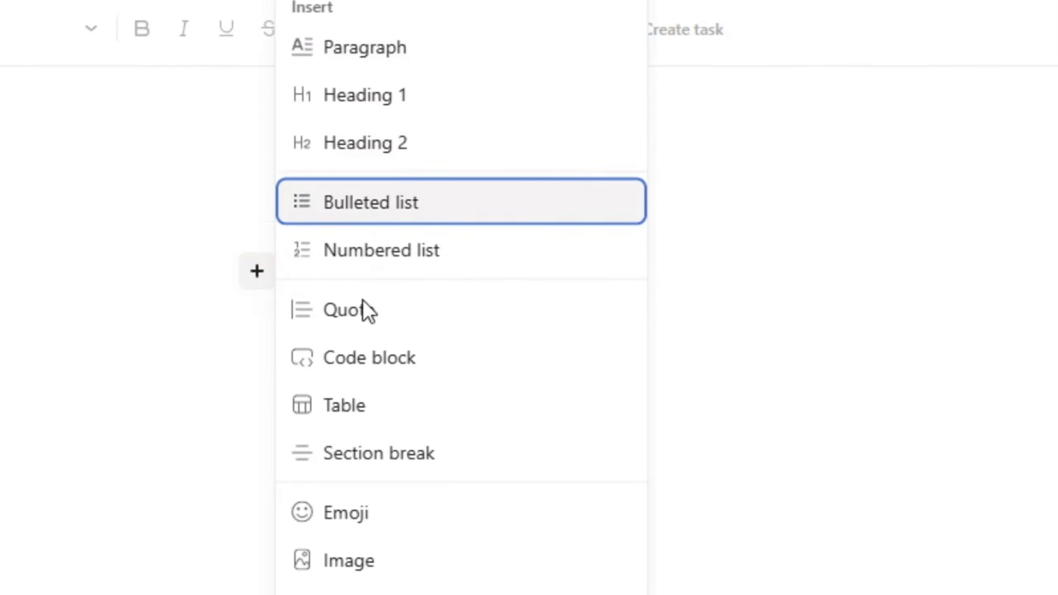
{"action": "left_click", "coordinate": [716, 323]}
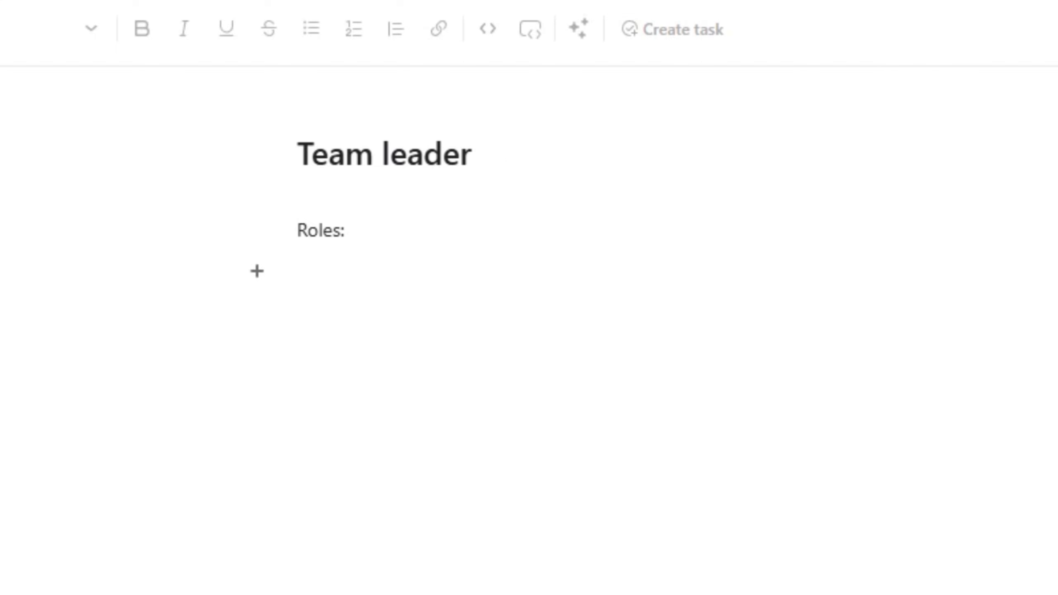
- From the List view, start a multi-select field titled 'Label' and enter its options, beginning with Urgent
{"action": "left_click", "coordinate": [210, 119]}
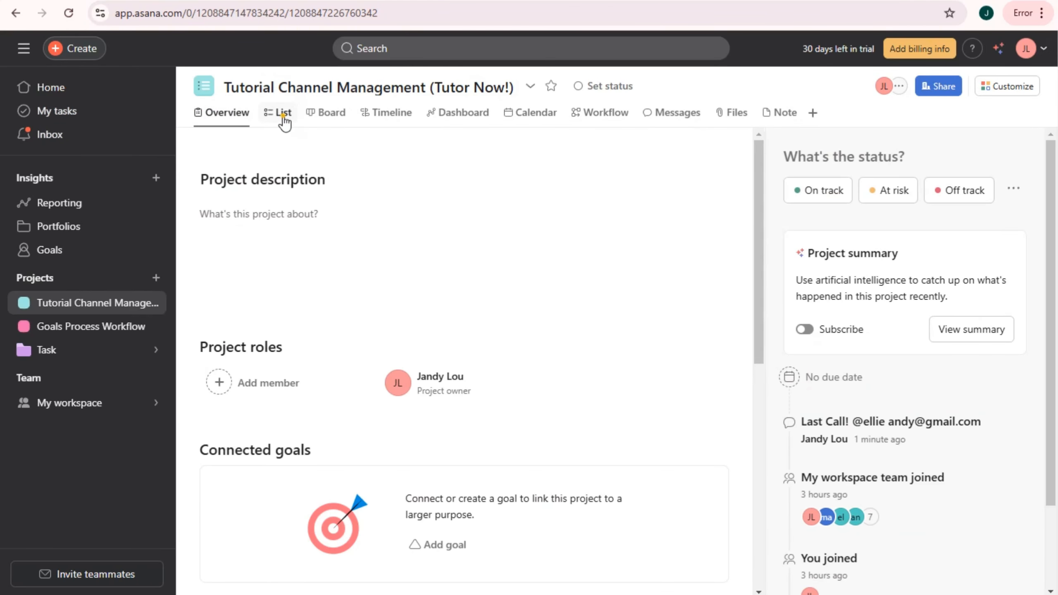
{"action": "left_click", "coordinate": [283, 114]}
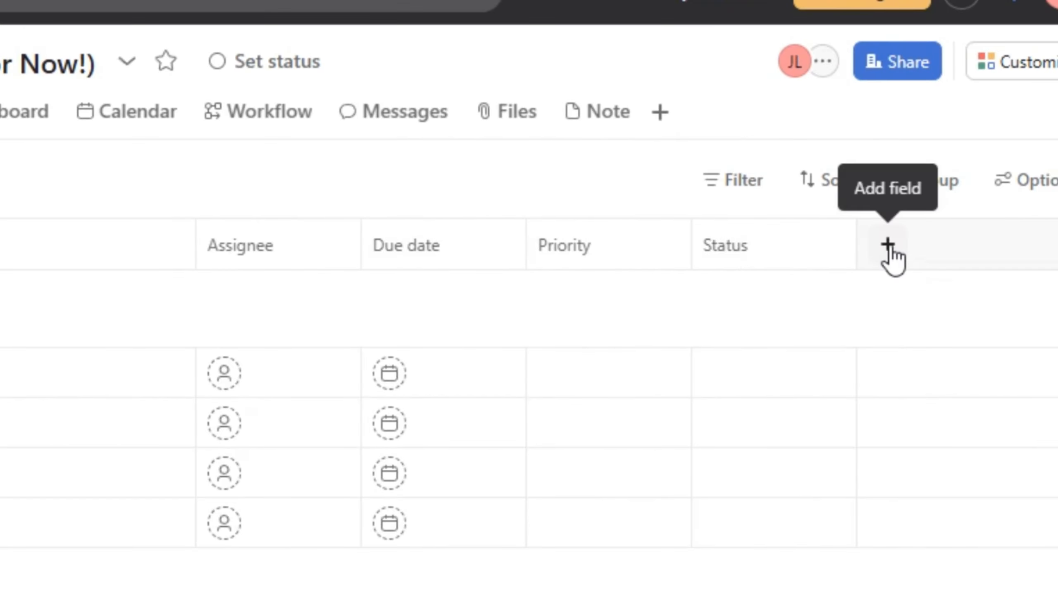
{"action": "left_click", "coordinate": [887, 246]}
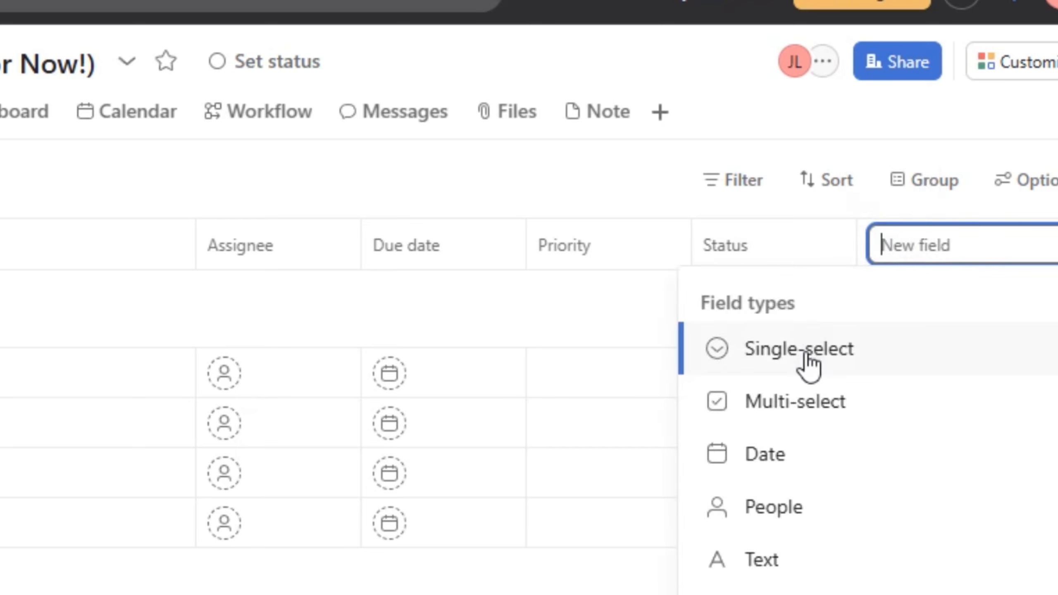
{"action": "left_click", "coordinate": [807, 403]}
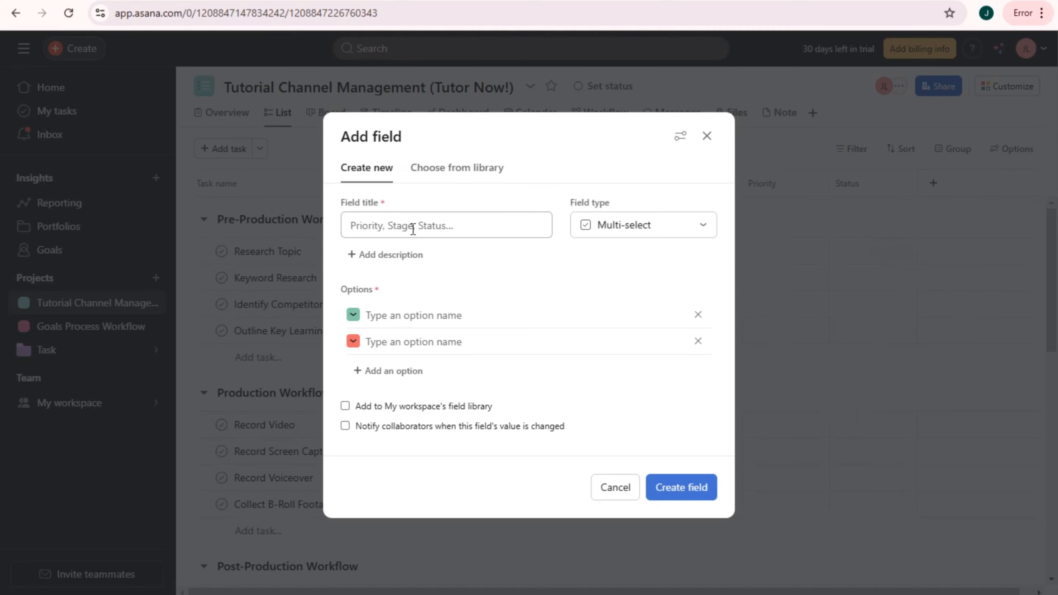
{"action": "left_click", "coordinate": [395, 226]}
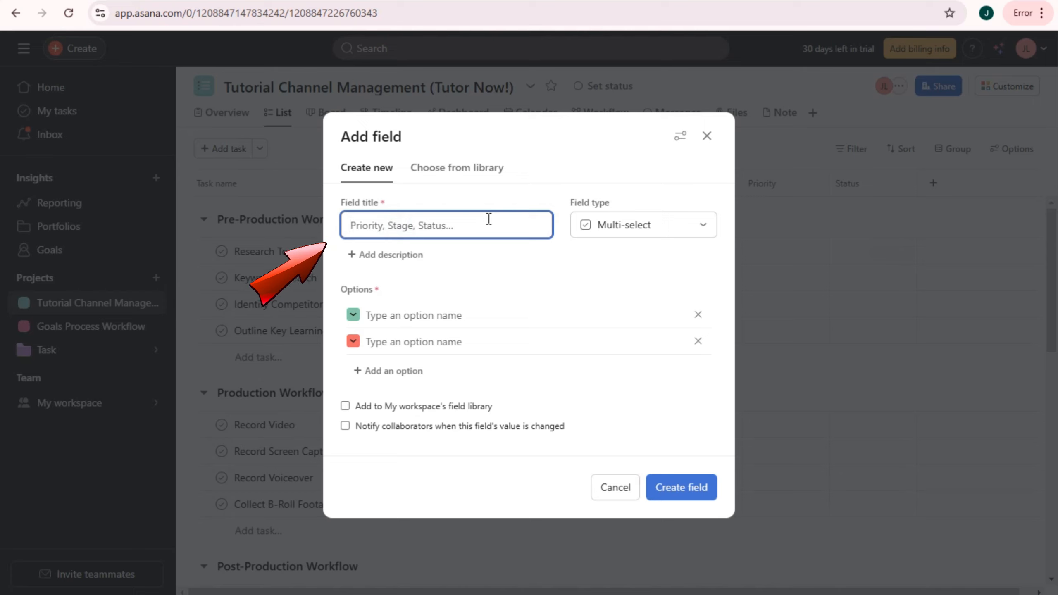
{"action": "type", "text": "La"}
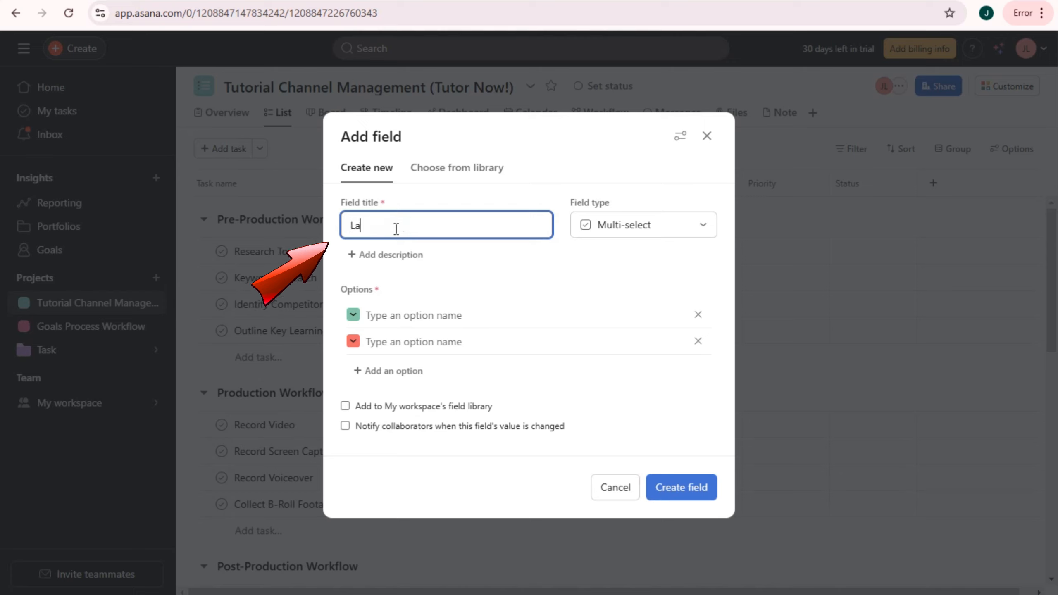
{"action": "type", "text": "bel"}
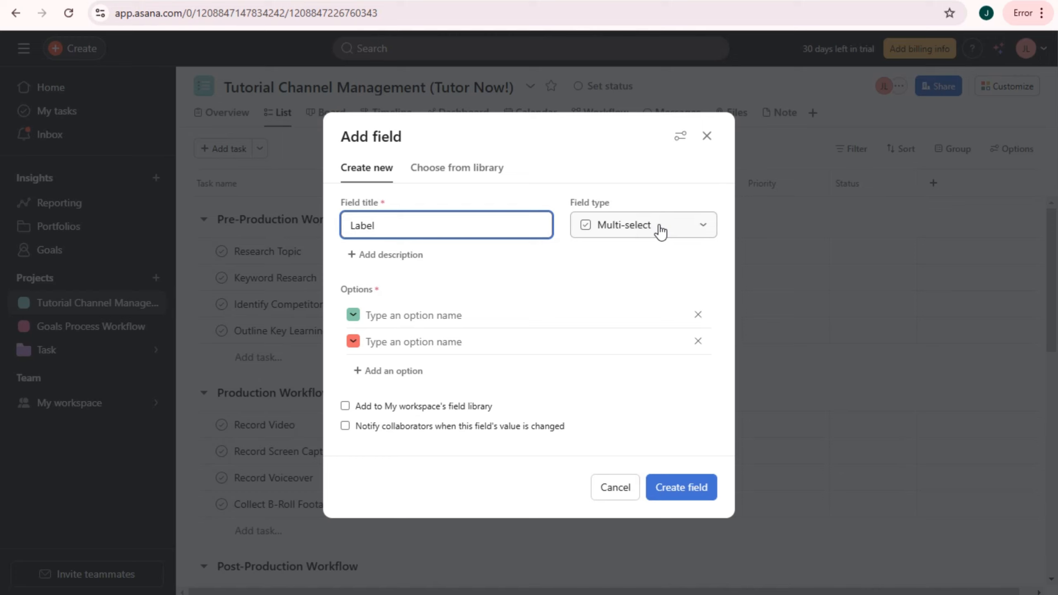
{"action": "left_click", "coordinate": [386, 317]}
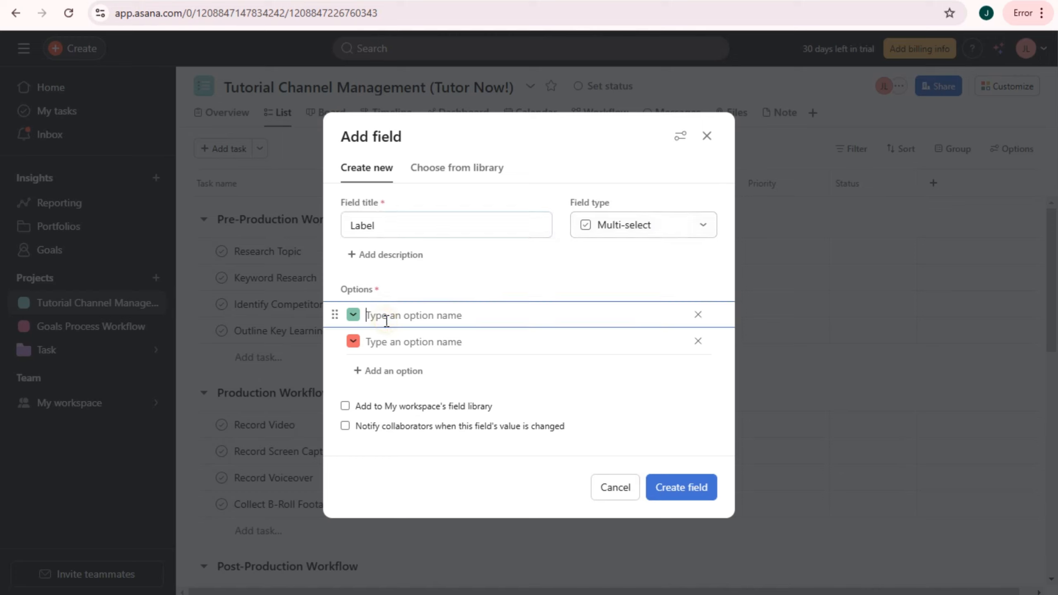
{"action": "type", "text": "Urgent"}
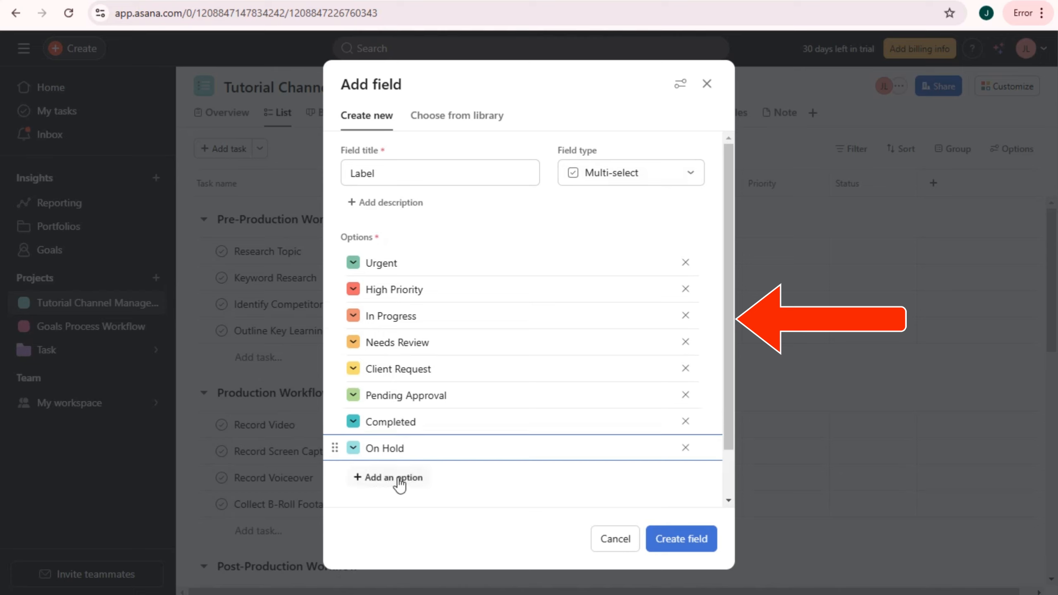
- Color the options (Urgent red, High Priority orange, Needs Review teal, Completed blue, On Hold salmon, etc.) and create the field
{"action": "left_click", "coordinate": [353, 262]}
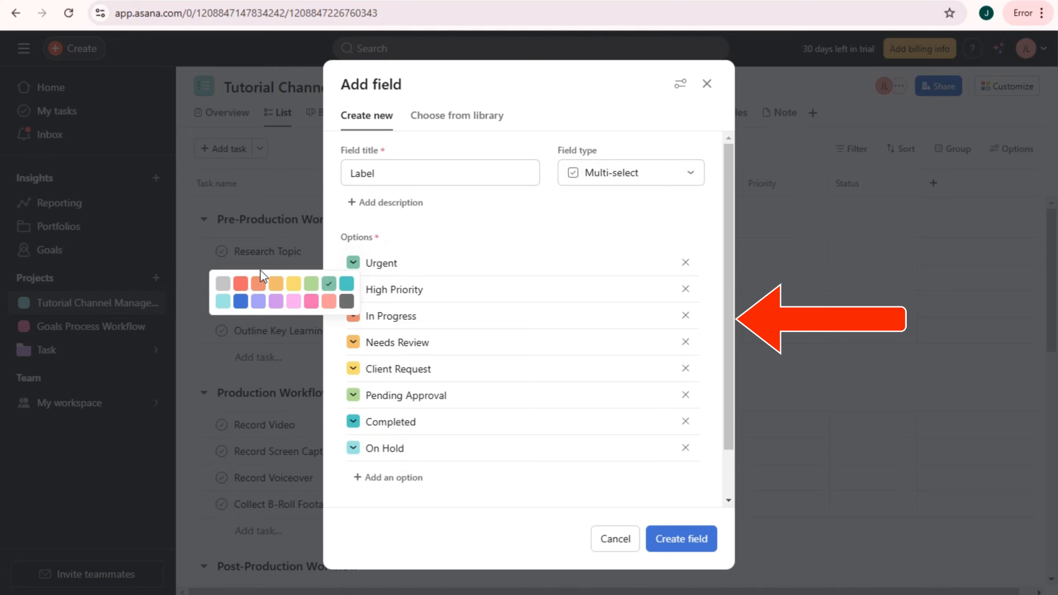
{"action": "left_click", "coordinate": [240, 284]}
{"action": "left_click", "coordinate": [355, 290]}
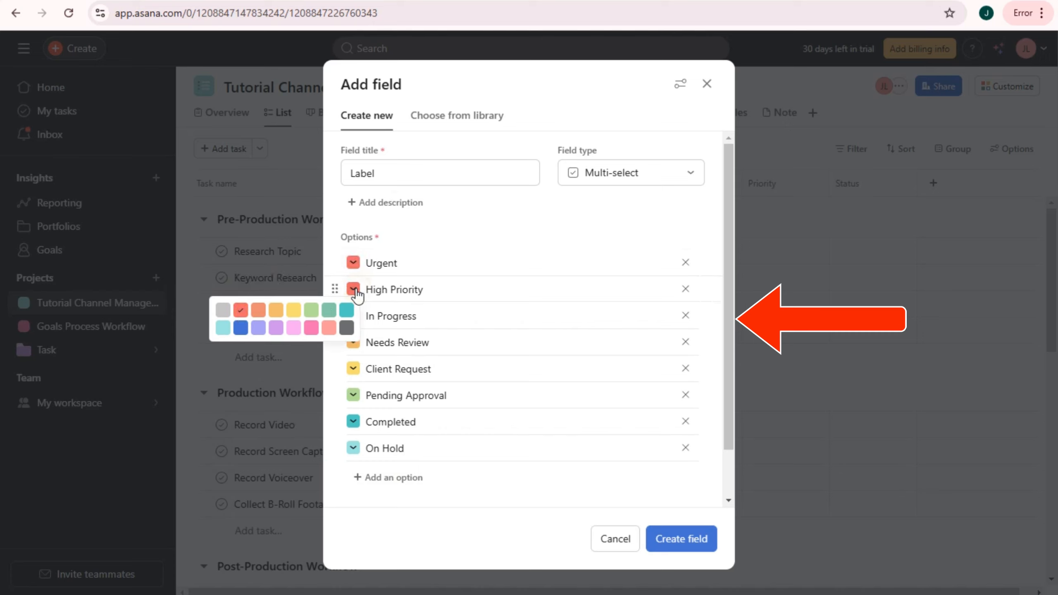
{"action": "left_click", "coordinate": [257, 310]}
{"action": "left_click", "coordinate": [353, 316]}
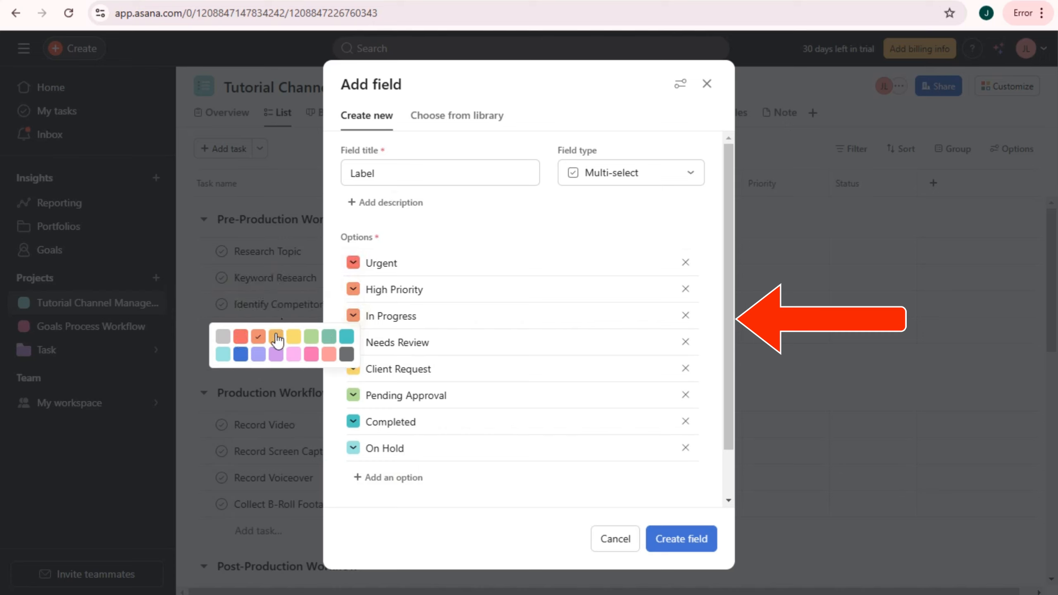
{"action": "left_click", "coordinate": [275, 336]}
{"action": "left_click", "coordinate": [353, 342]}
{"action": "left_click", "coordinate": [346, 362]}
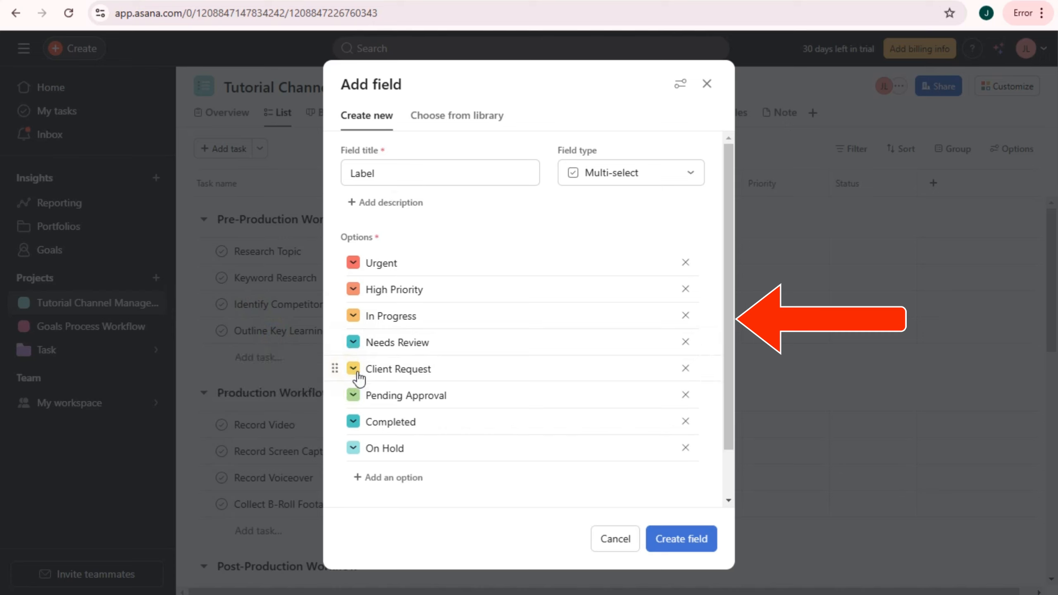
{"action": "left_click", "coordinate": [353, 368]}
{"action": "left_click", "coordinate": [311, 406]}
{"action": "left_click", "coordinate": [352, 395]}
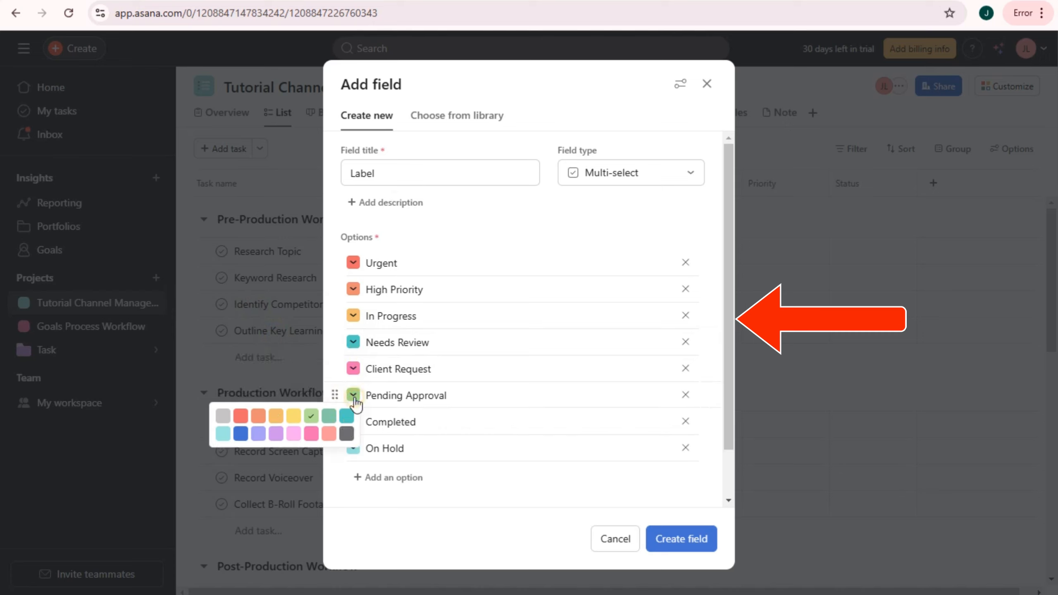
{"action": "left_click", "coordinate": [346, 433]}
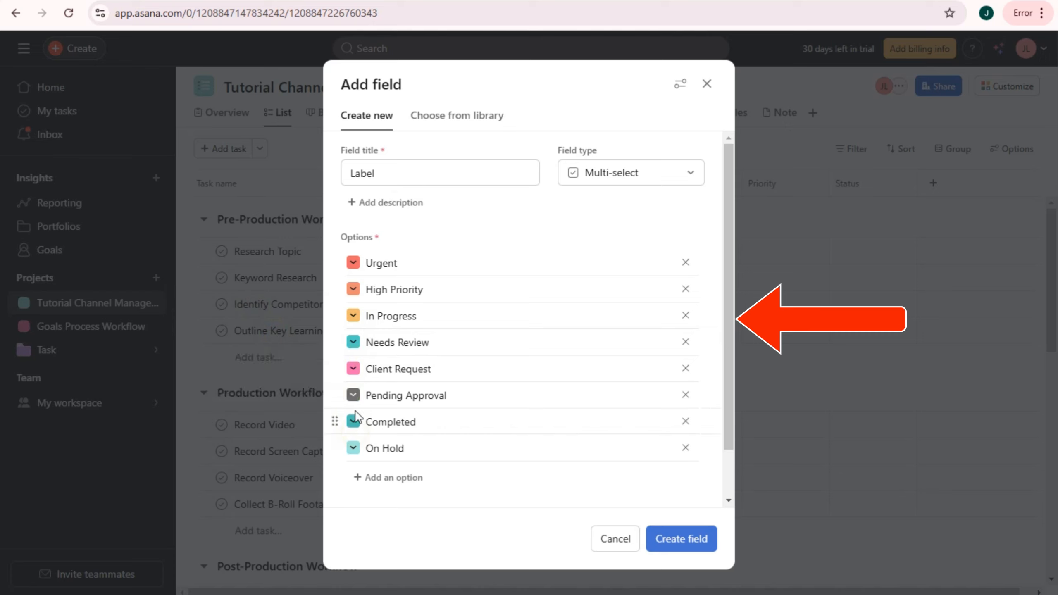
{"action": "left_click", "coordinate": [353, 421]}
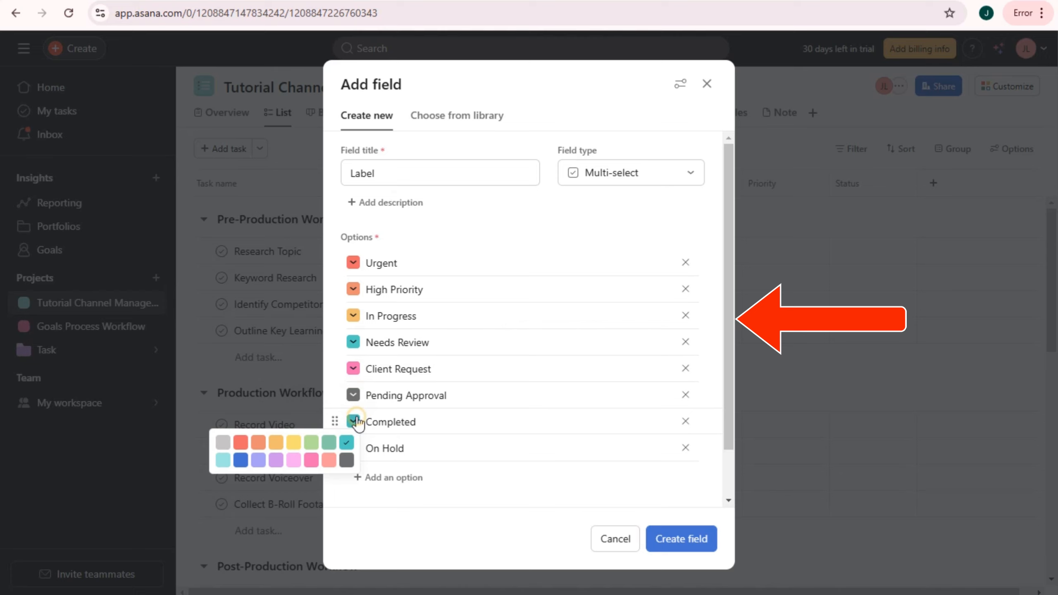
{"action": "left_click", "coordinate": [240, 459]}
{"action": "left_click", "coordinate": [353, 448]}
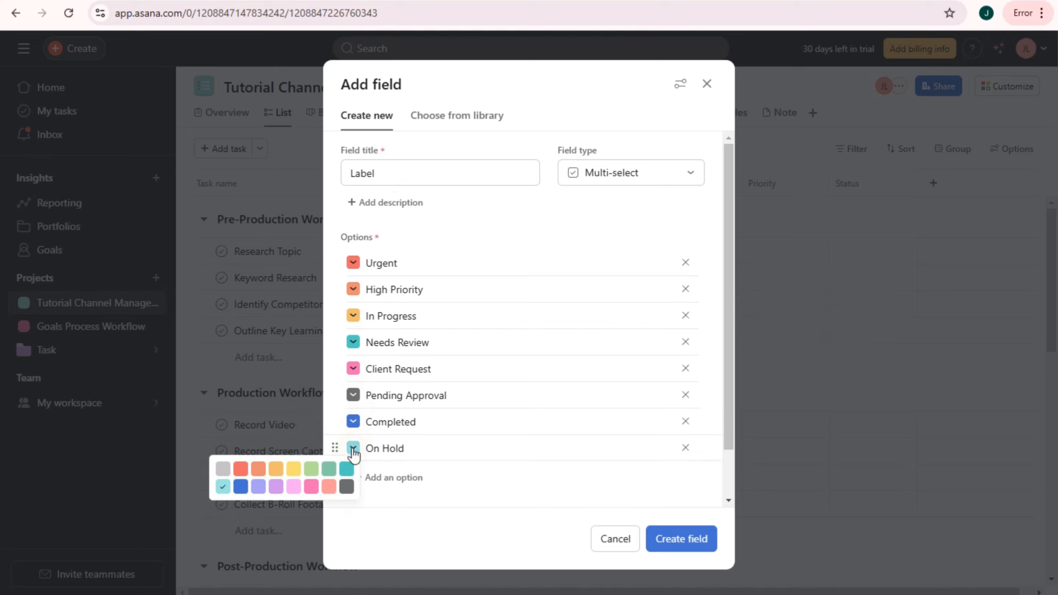
{"action": "left_click", "coordinate": [346, 492]}
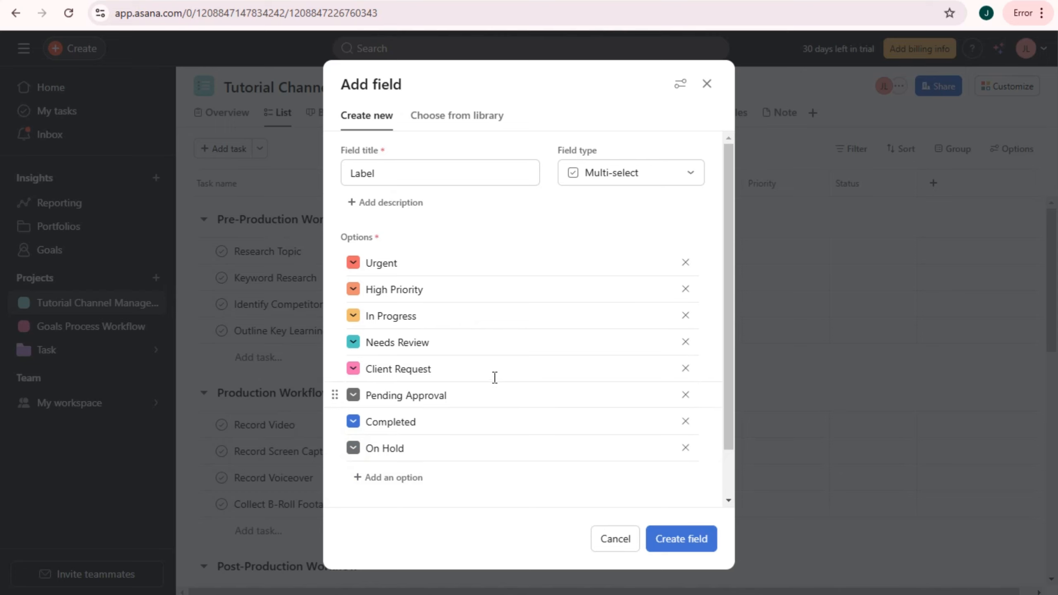
{"action": "left_click", "coordinate": [354, 449]}
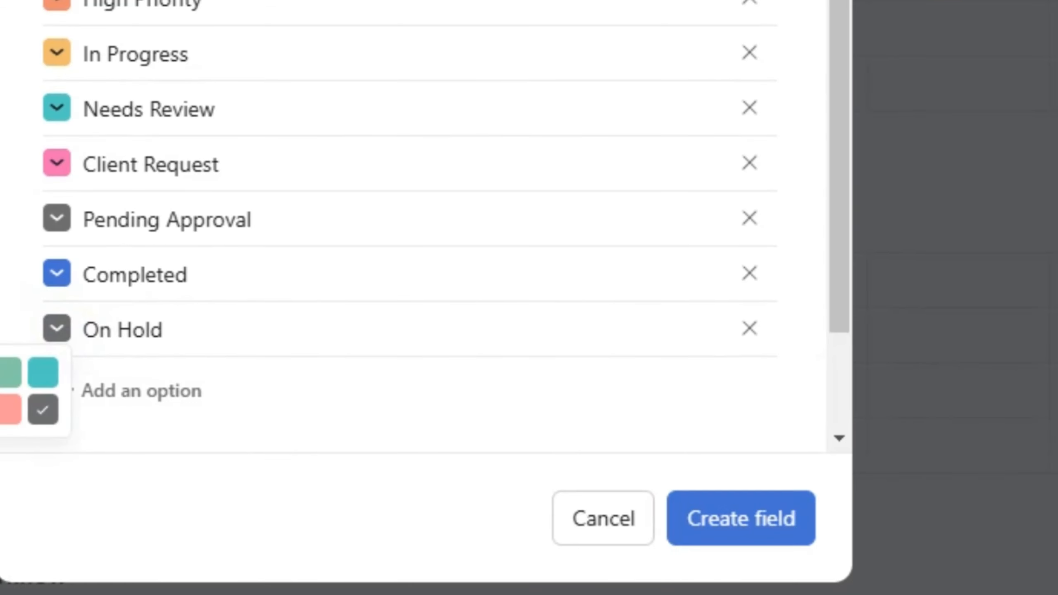
{"action": "left_click", "coordinate": [8, 412]}
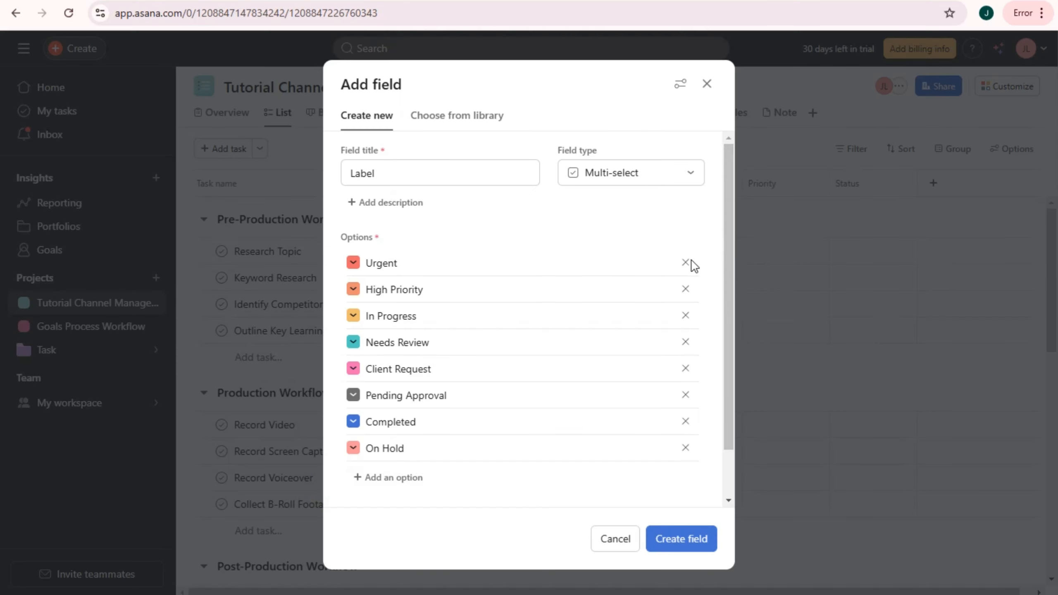
{"action": "left_click", "coordinate": [676, 540]}
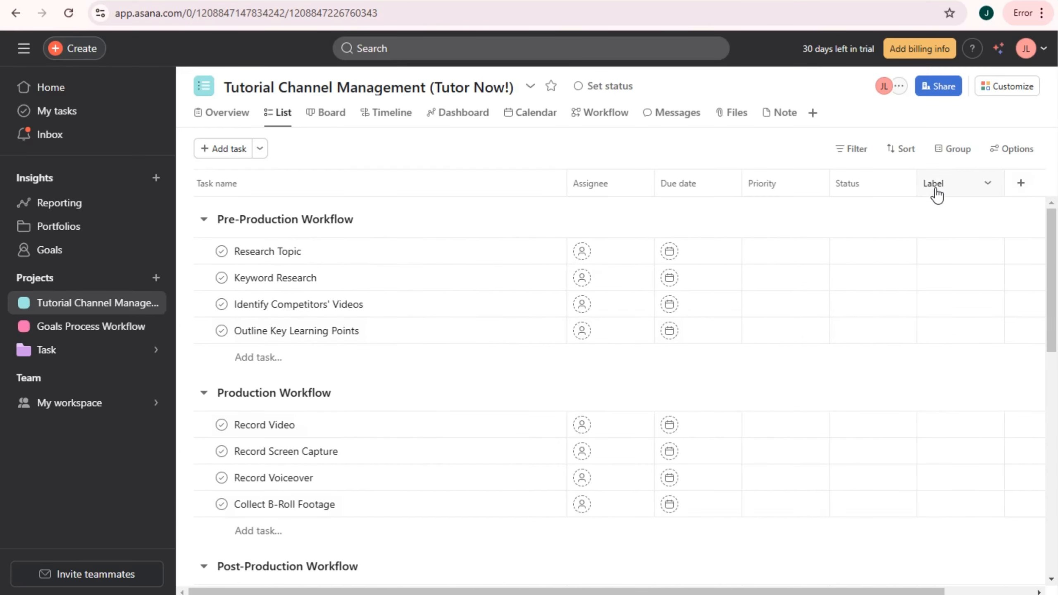
- Add a Number field named 'Budget' to the task table
{"action": "left_click", "coordinate": [1019, 188]}
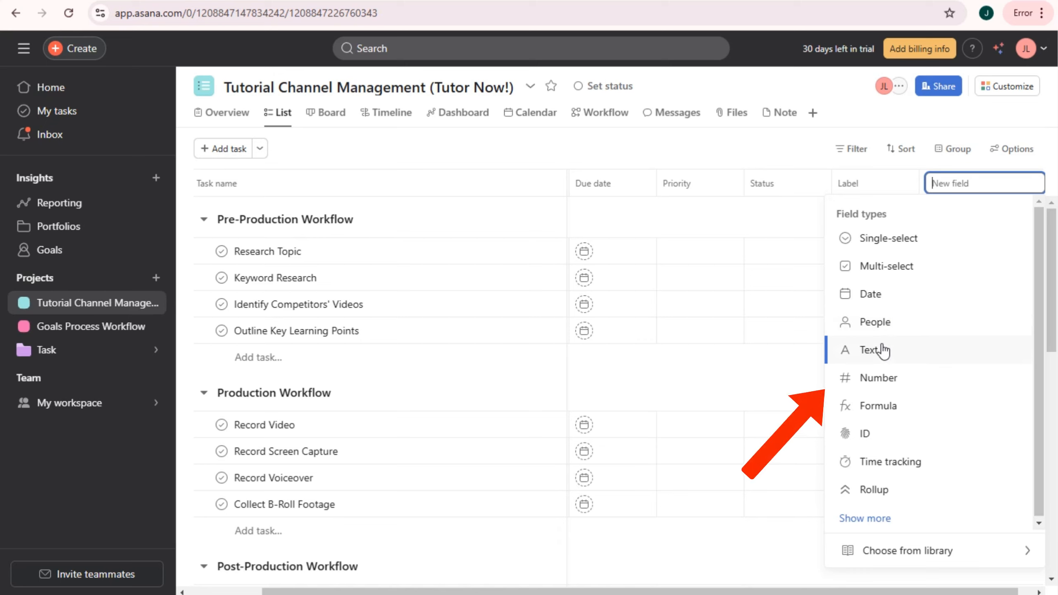
{"action": "left_click", "coordinate": [885, 379]}
{"action": "left_click", "coordinate": [418, 254]}
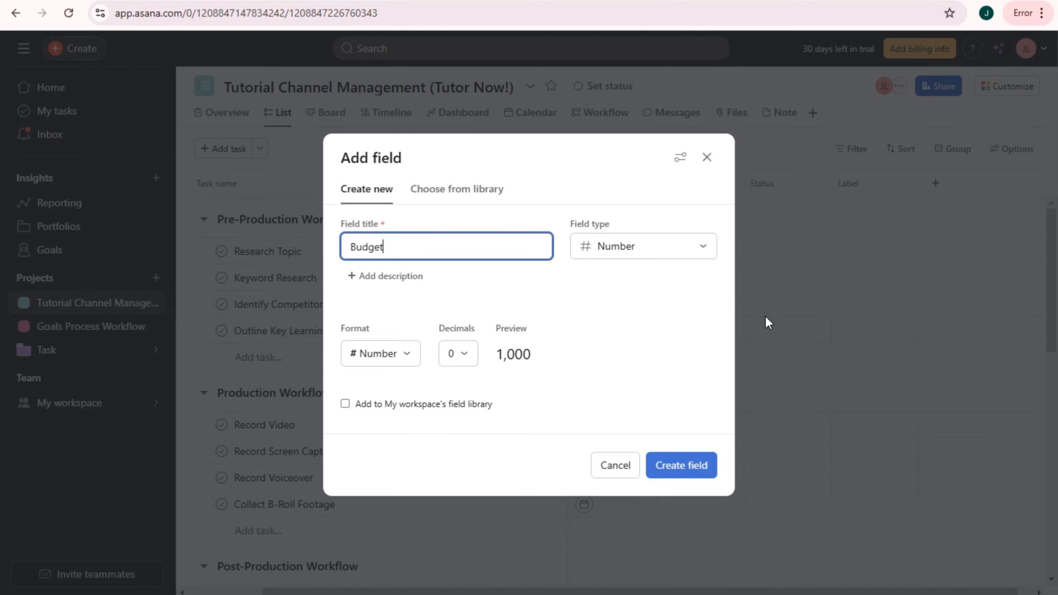
{"action": "left_click", "coordinate": [687, 467]}
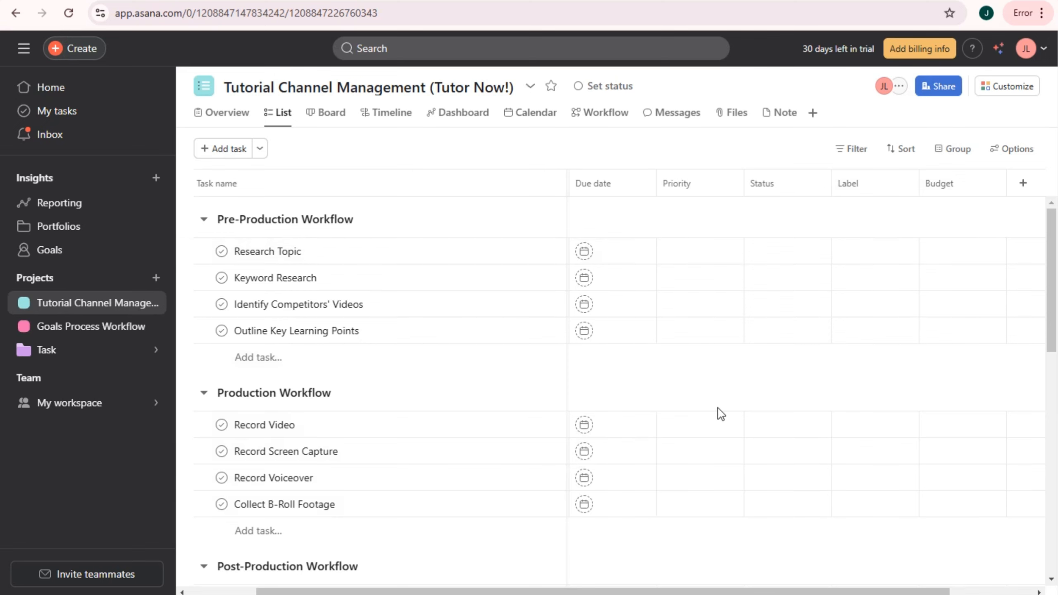
- Browse the full list of additional field types, then close it without adding one
{"action": "left_click", "coordinate": [1022, 182]}
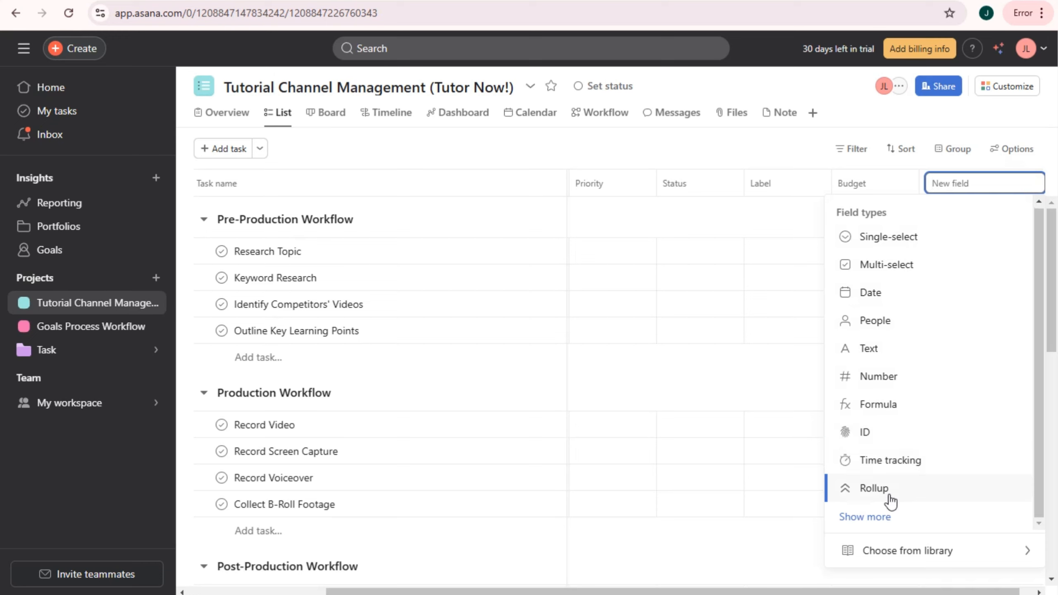
{"action": "left_click", "coordinate": [885, 529]}
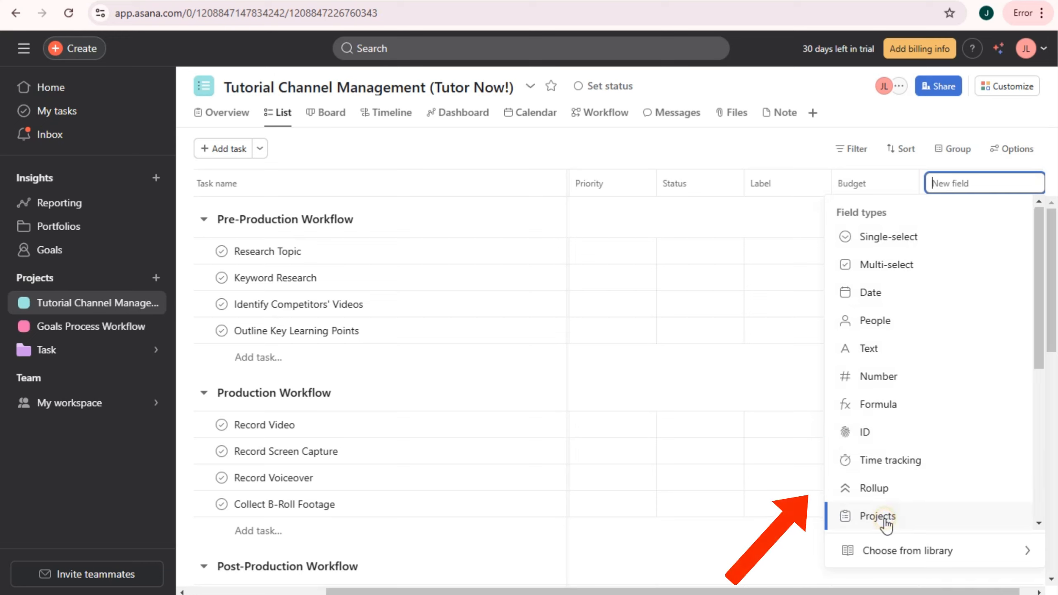
{"action": "scroll", "coordinate": [886, 512], "scroll_direction": "down", "scroll_amount": 3}
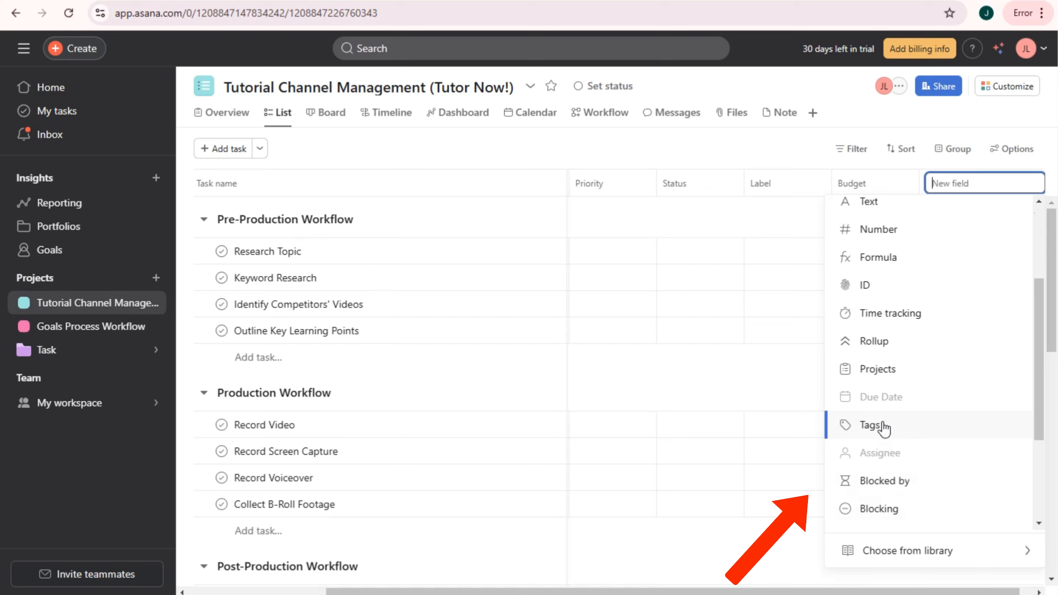
{"action": "scroll", "coordinate": [891, 458], "scroll_direction": "down", "scroll_amount": 3}
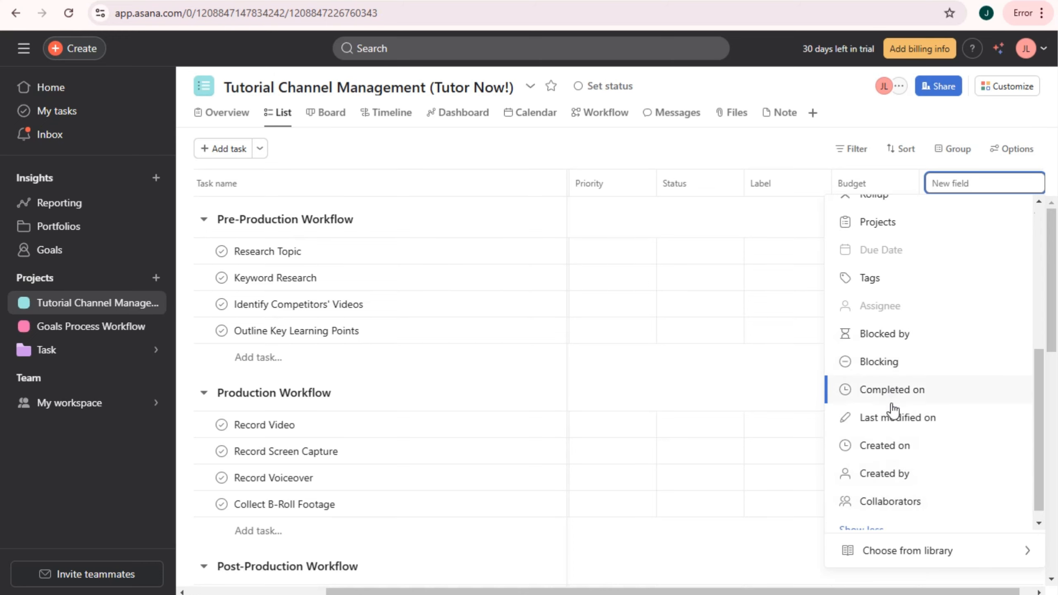
{"action": "scroll", "coordinate": [908, 486], "scroll_direction": "down", "scroll_amount": 1}
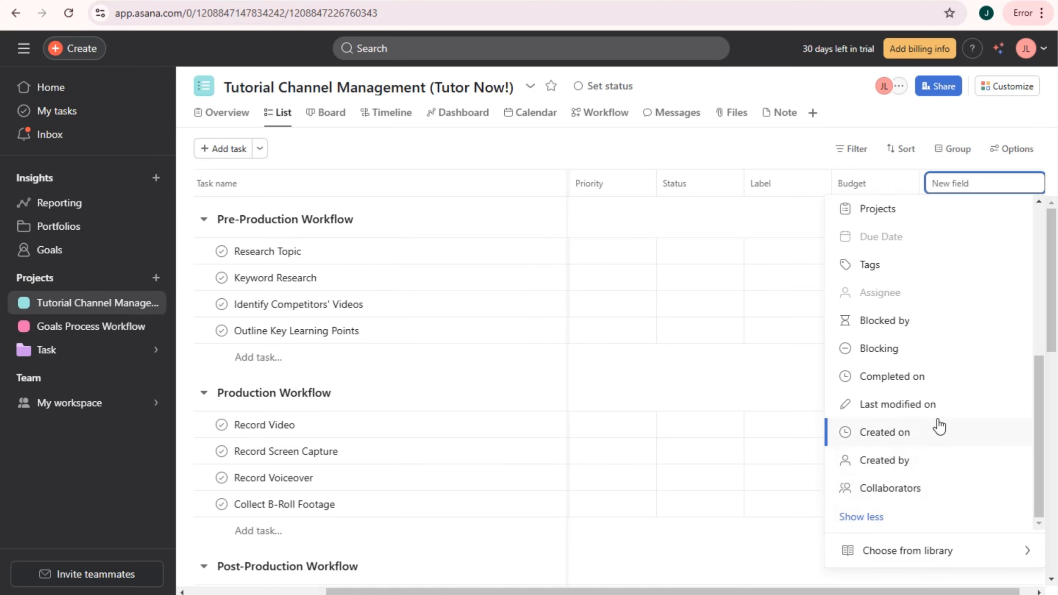
{"action": "left_click", "coordinate": [852, 120]}
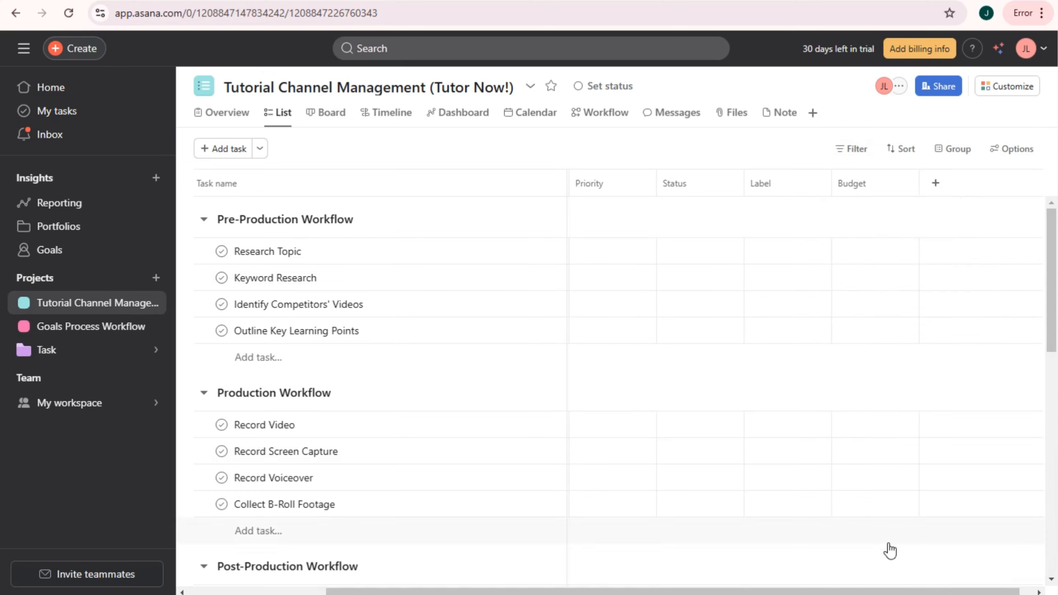
- Assign teammates to Research Topic, Keyword Research, Identify Competitors' Videos and Outline Key Learning Points
{"action": "scroll", "coordinate": [890, 550], "scroll_direction": "left", "scroll_amount": 5}
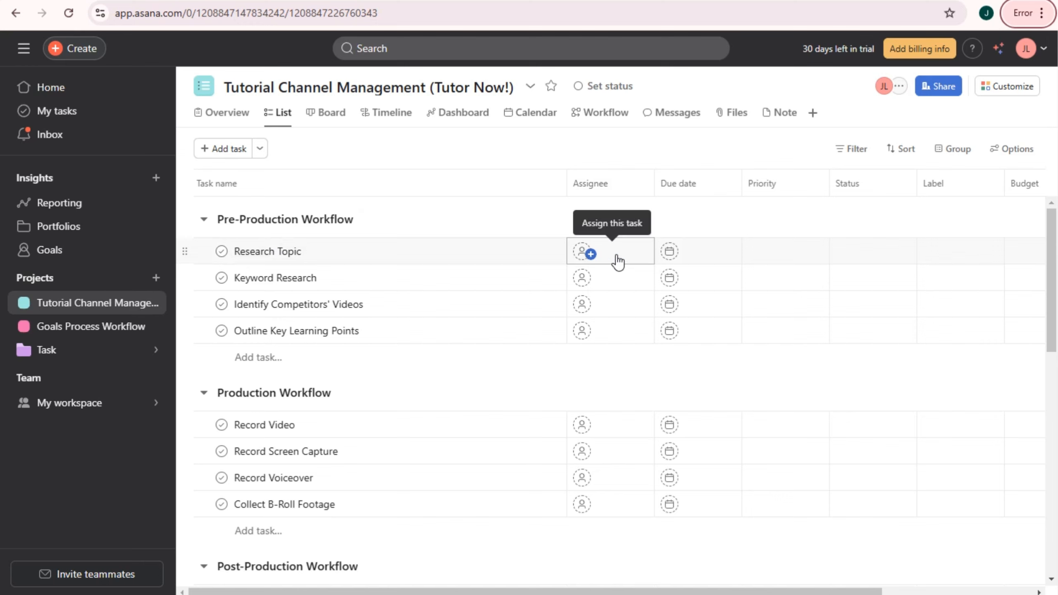
{"action": "left_click", "coordinate": [618, 261]}
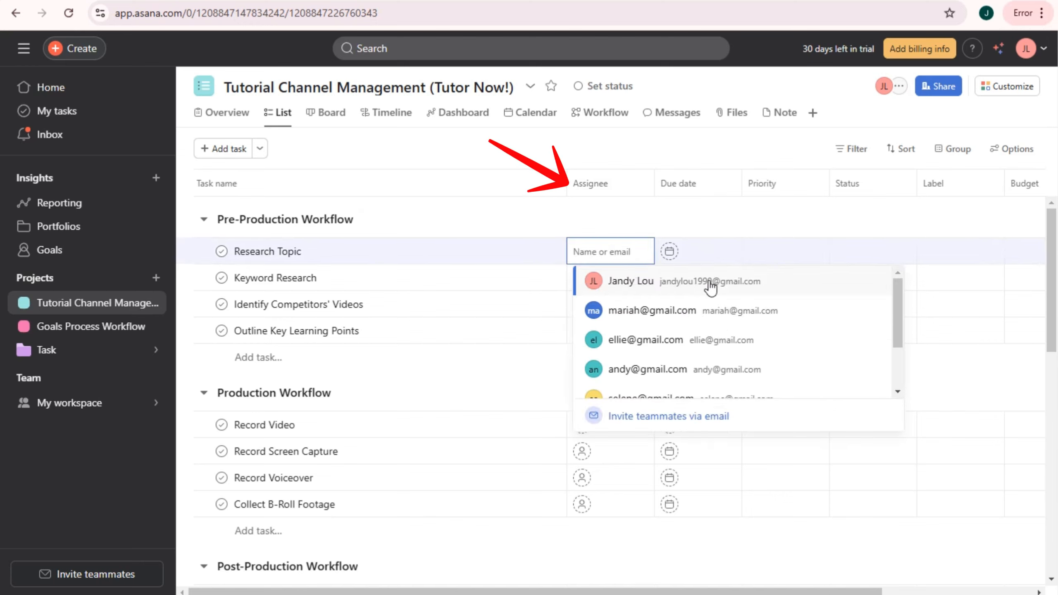
{"action": "scroll", "coordinate": [669, 367], "scroll_direction": "down", "scroll_amount": 2}
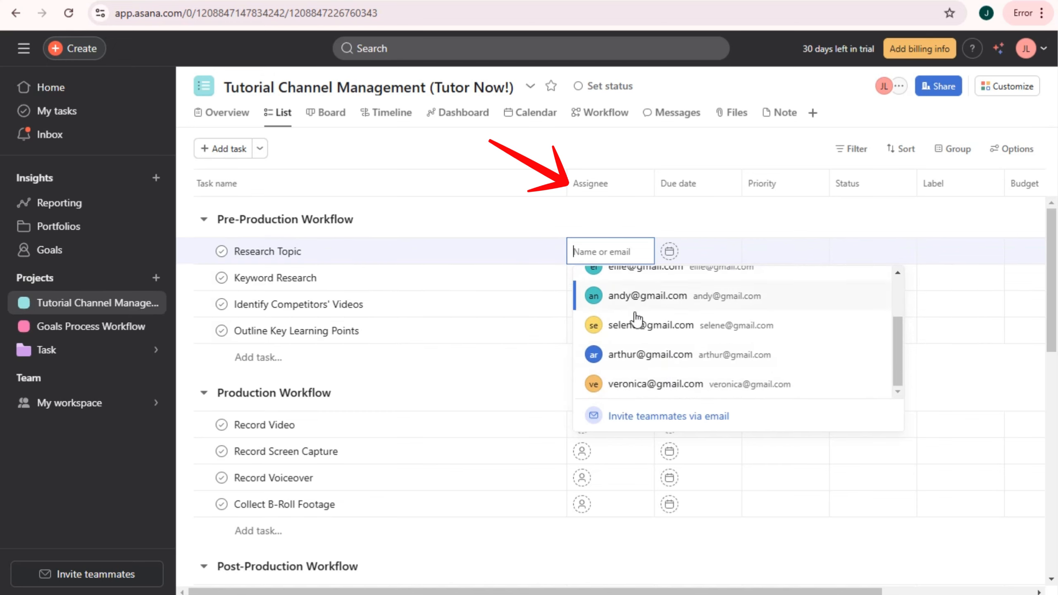
{"action": "left_click", "coordinate": [639, 385]}
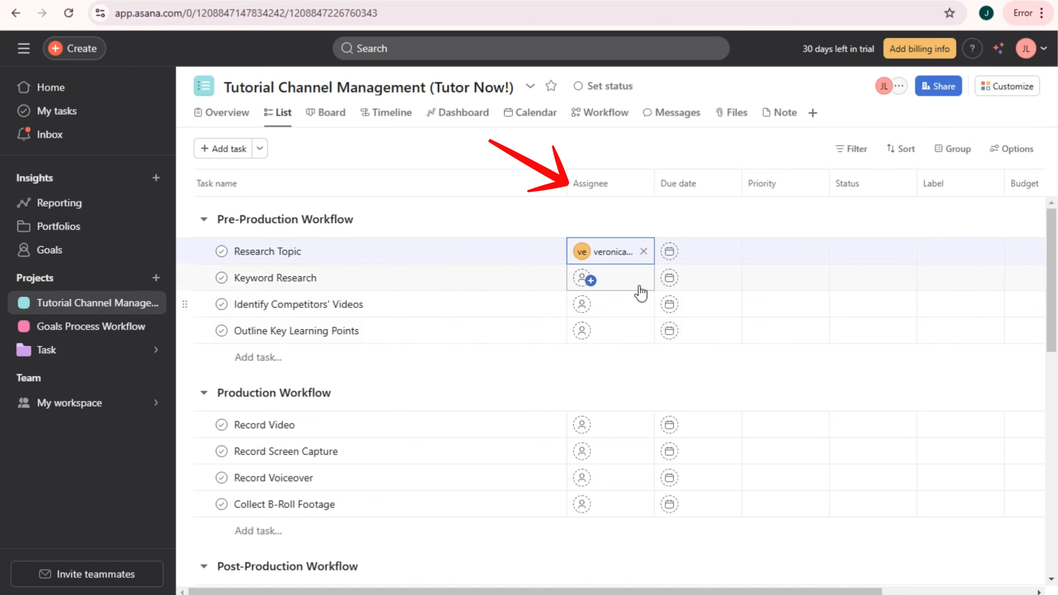
{"action": "left_click", "coordinate": [587, 278]}
{"action": "scroll", "coordinate": [639, 362], "scroll_direction": "down", "scroll_amount": 2}
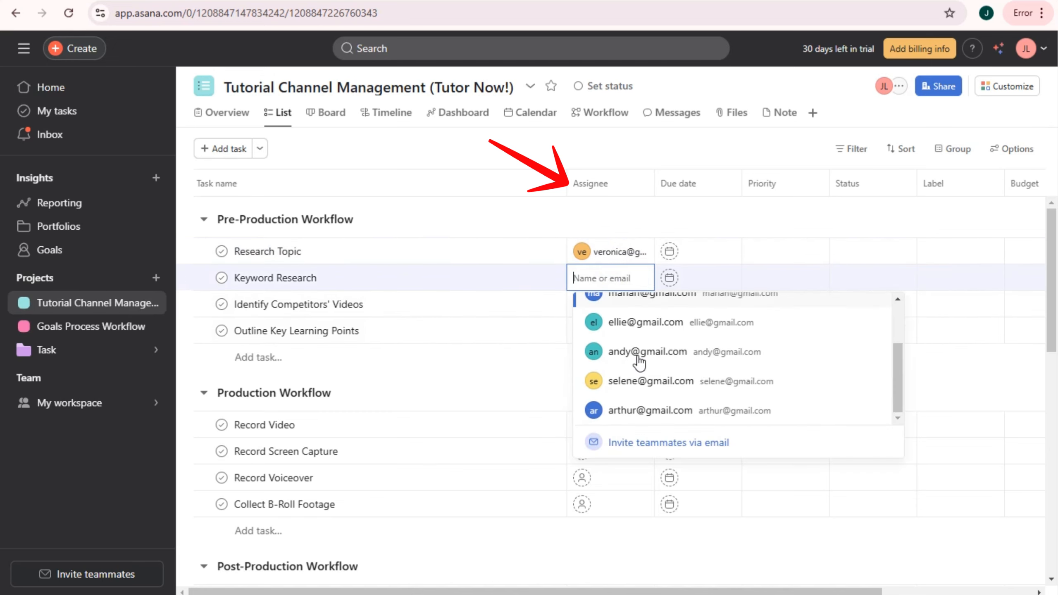
{"action": "left_click", "coordinate": [633, 395]}
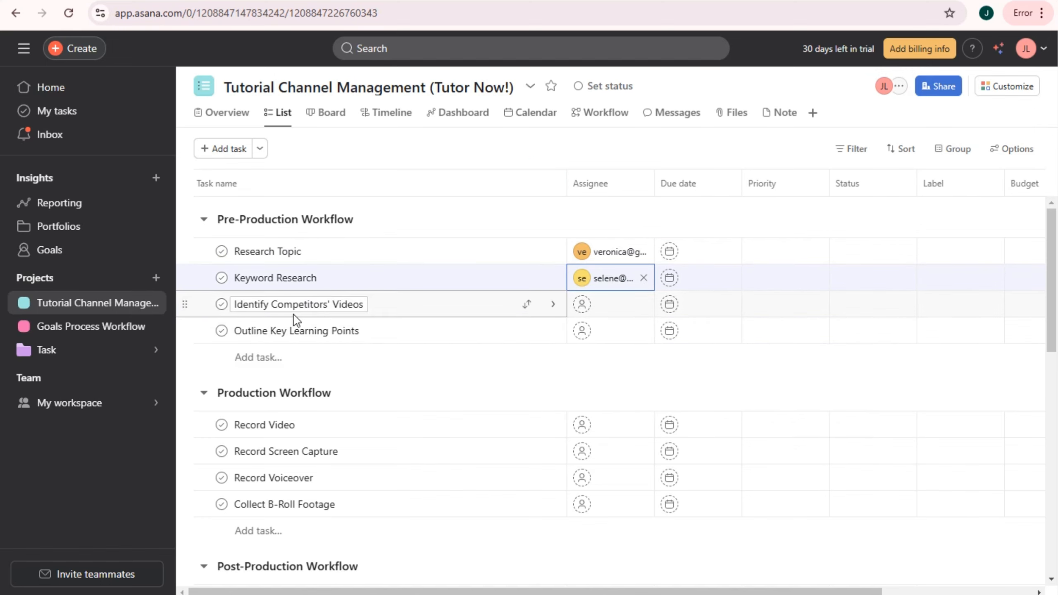
{"action": "left_click", "coordinate": [616, 309]}
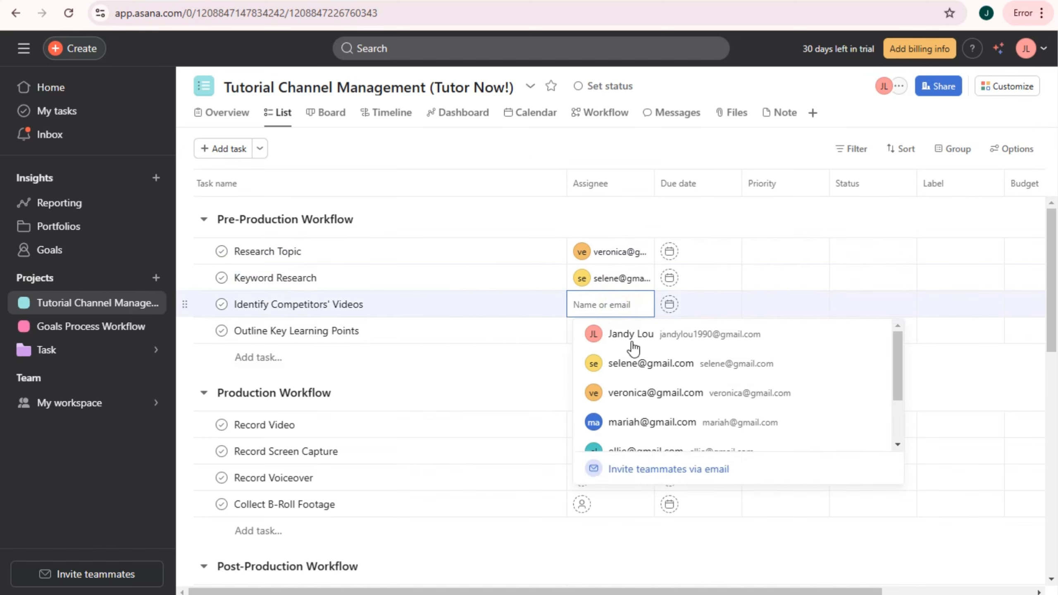
{"action": "left_click", "coordinate": [664, 424]}
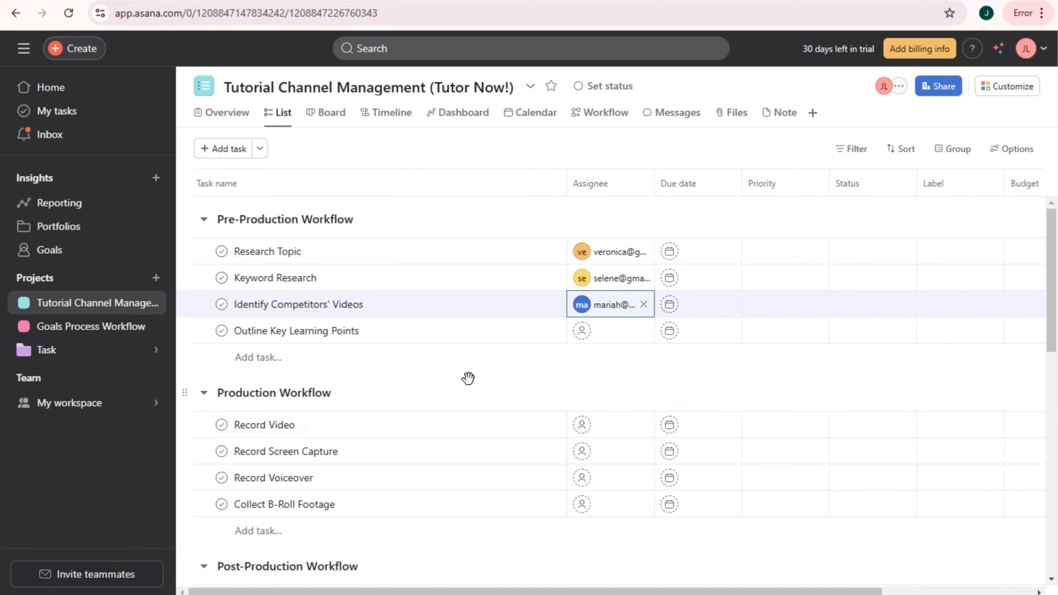
{"action": "left_click", "coordinate": [610, 333]}
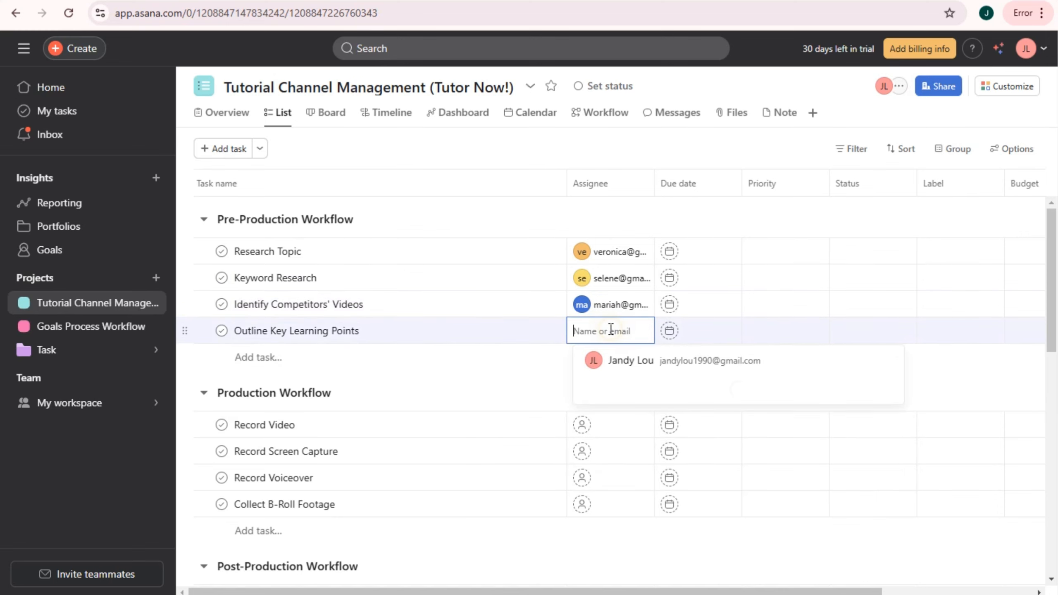
{"action": "scroll", "coordinate": [683, 449], "scroll_direction": "down", "scroll_amount": 2}
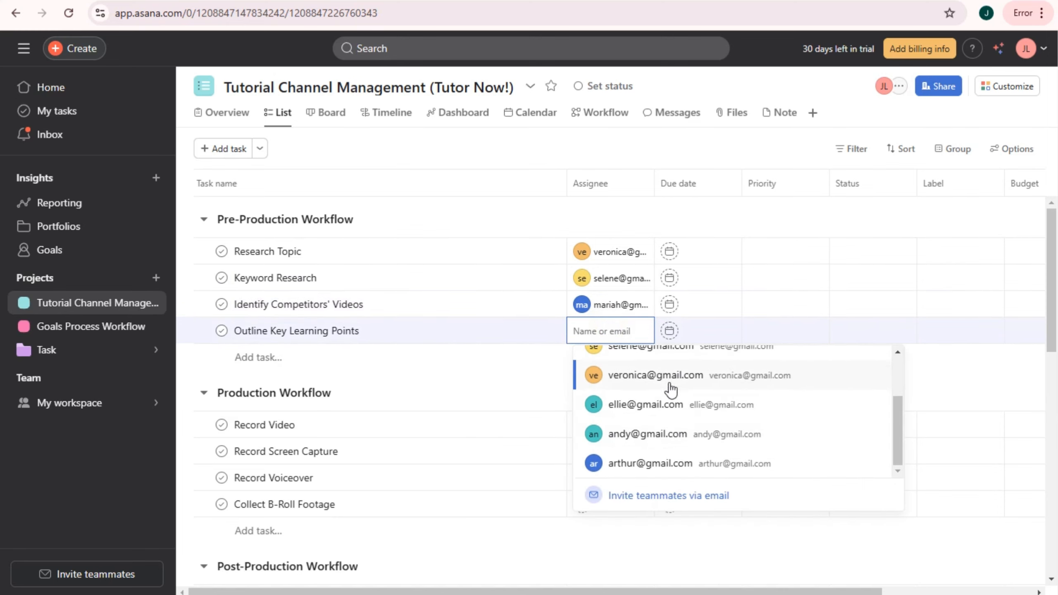
{"action": "left_click", "coordinate": [669, 443]}
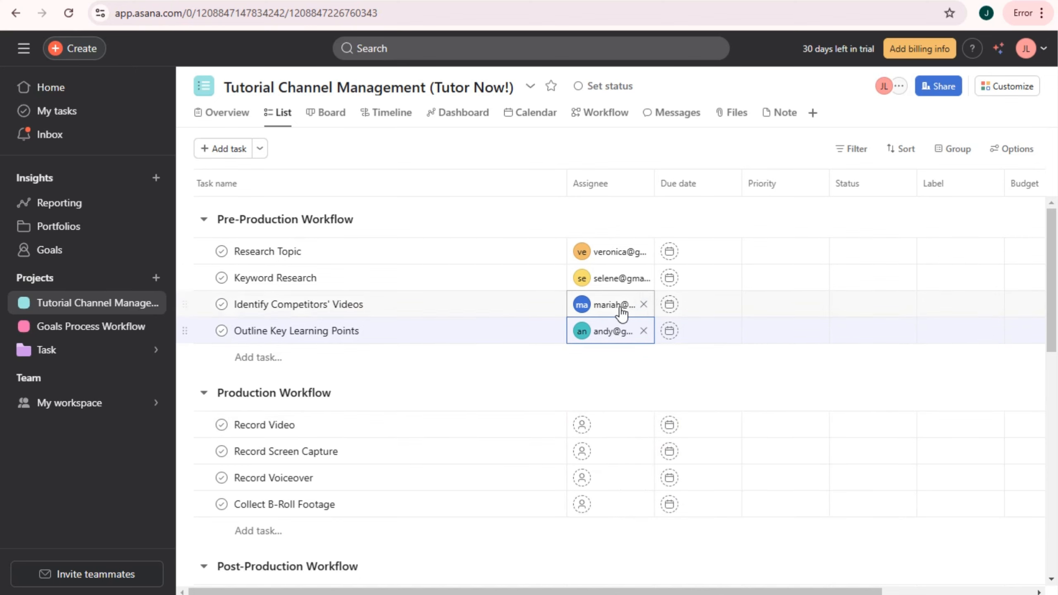
- Assign teammates to Record Video, Record Screen Capture, Record Voiceover, Collect B-Roll Footage and Edit Video
{"action": "scroll", "coordinate": [620, 312], "scroll_direction": "down", "scroll_amount": 3}
{"action": "left_click", "coordinate": [639, 280]}
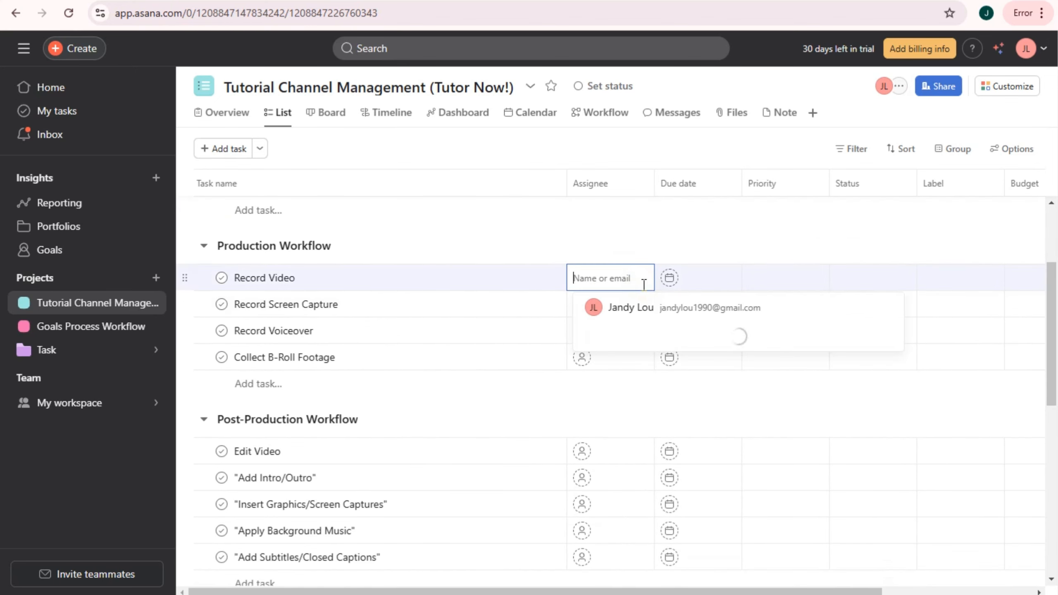
{"action": "scroll", "coordinate": [655, 404], "scroll_direction": "down", "scroll_amount": 2}
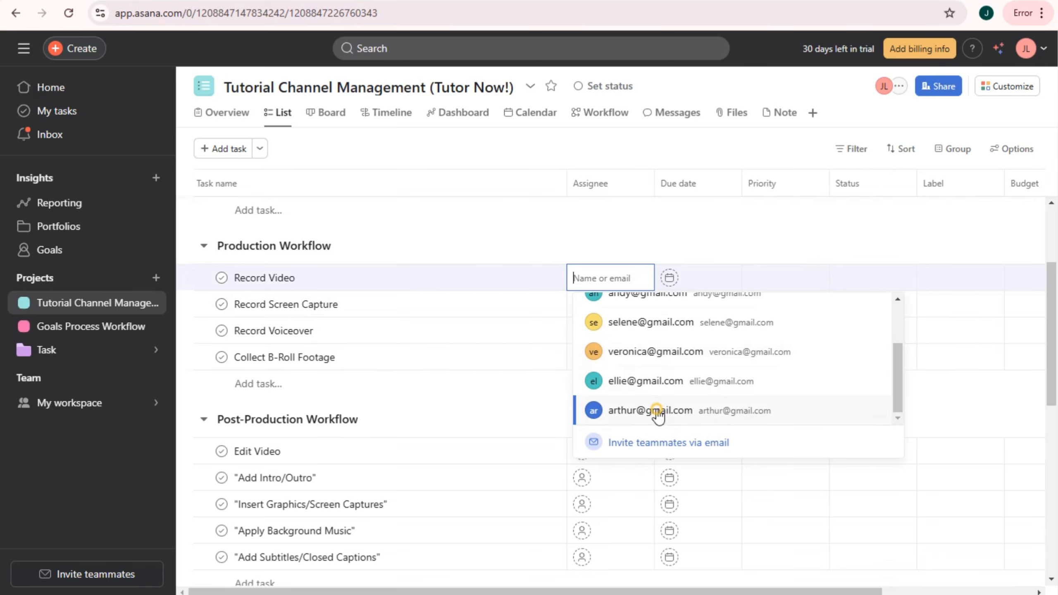
{"action": "left_click", "coordinate": [657, 411]}
{"action": "left_click", "coordinate": [624, 308]}
{"action": "left_click", "coordinate": [633, 360]}
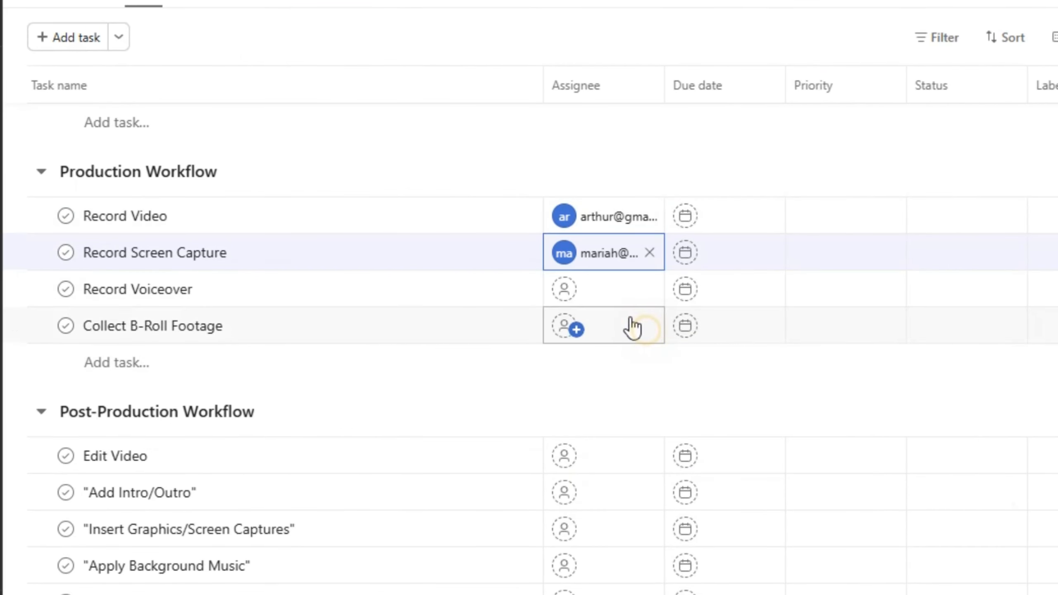
{"action": "left_click", "coordinate": [611, 294]}
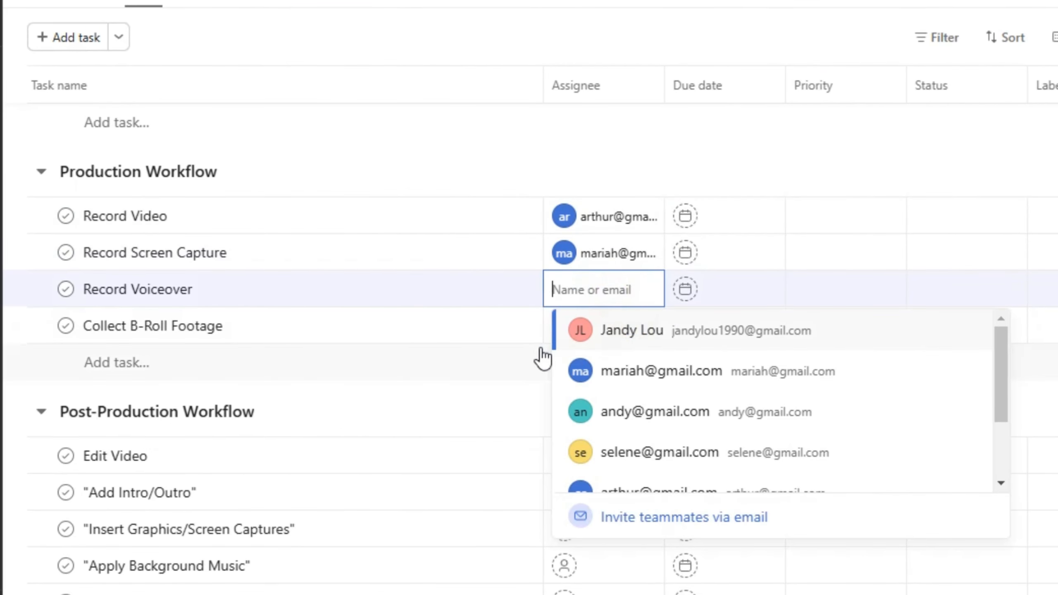
{"action": "left_click", "coordinate": [600, 335]}
{"action": "left_click", "coordinate": [595, 339]}
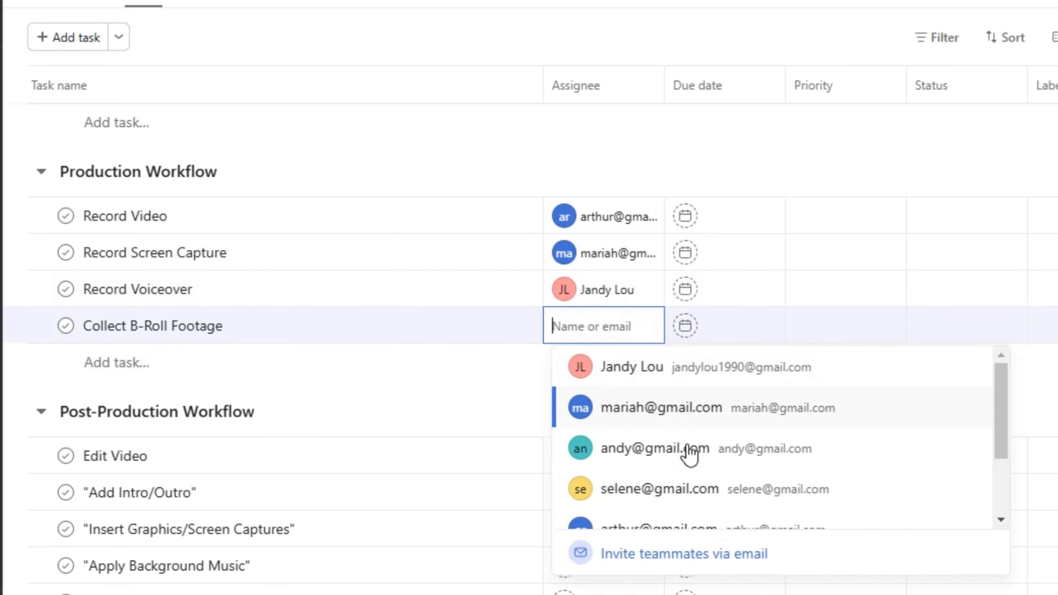
{"action": "left_click", "coordinate": [687, 452]}
{"action": "left_click", "coordinate": [617, 452]}
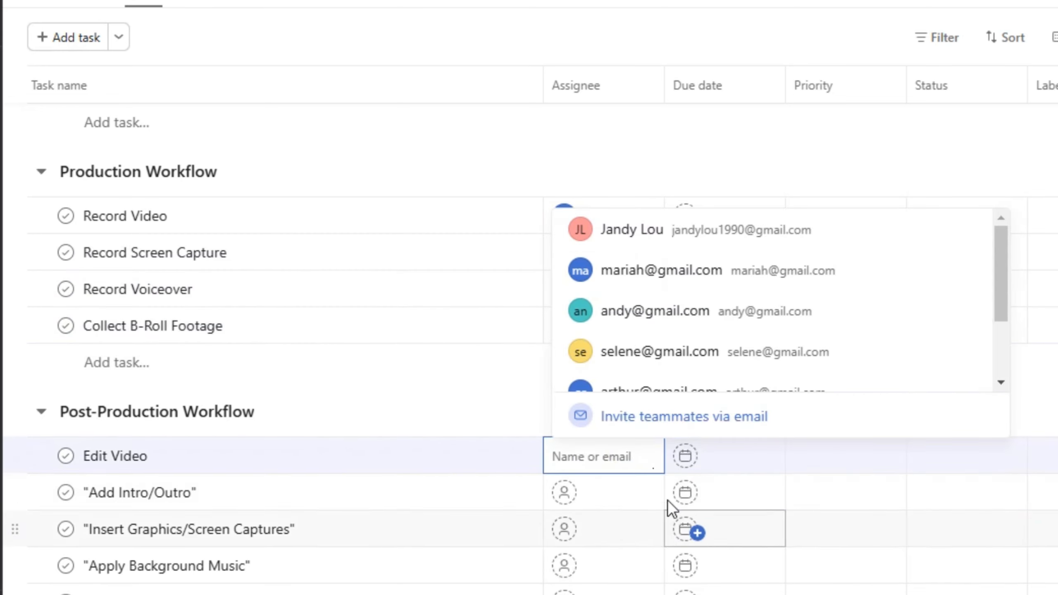
{"action": "left_click", "coordinate": [677, 320]}
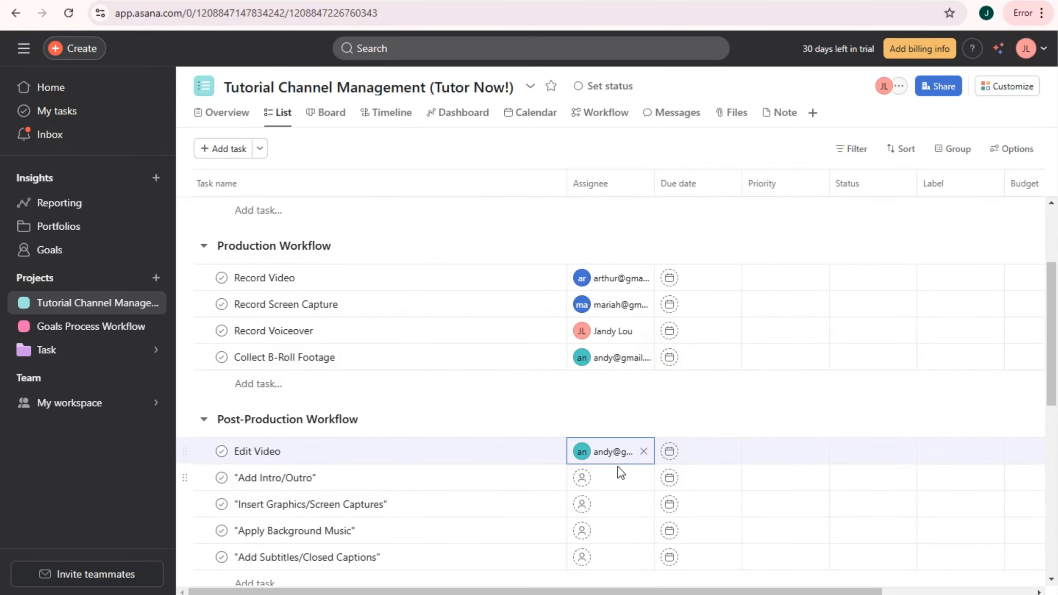
- Assign teammates to Add Intro/Outro, Insert Graphics/Screen Captures, Apply Background Music and Add Subtitles/Closed Captions
{"action": "scroll", "coordinate": [620, 416], "scroll_direction": "down", "scroll_amount": 8}
{"action": "scroll", "coordinate": [622, 326], "scroll_direction": "up", "scroll_amount": 3}
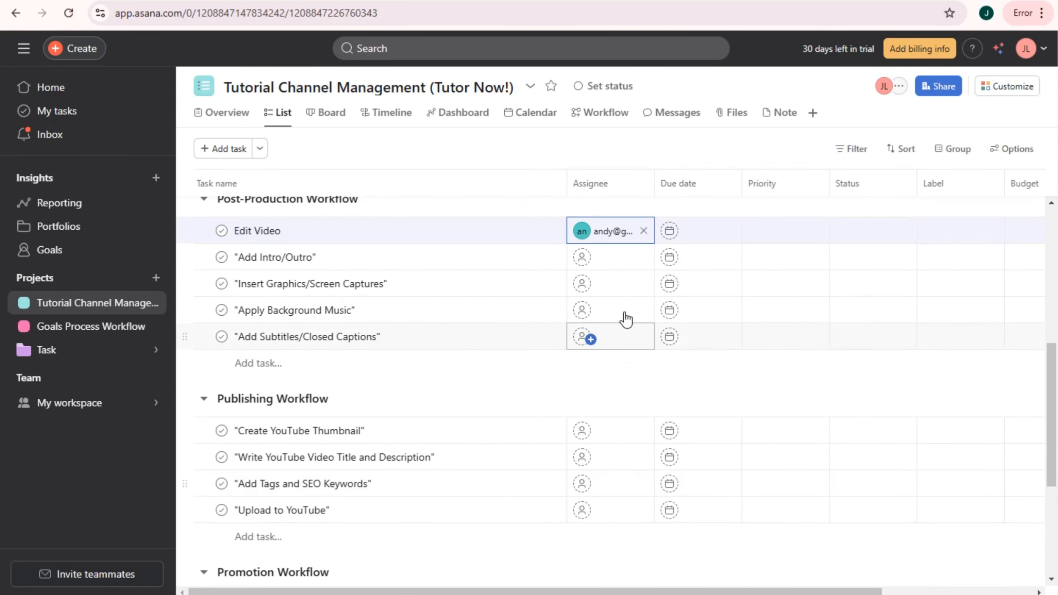
{"action": "left_click", "coordinate": [621, 265]}
{"action": "left_click", "coordinate": [629, 375]}
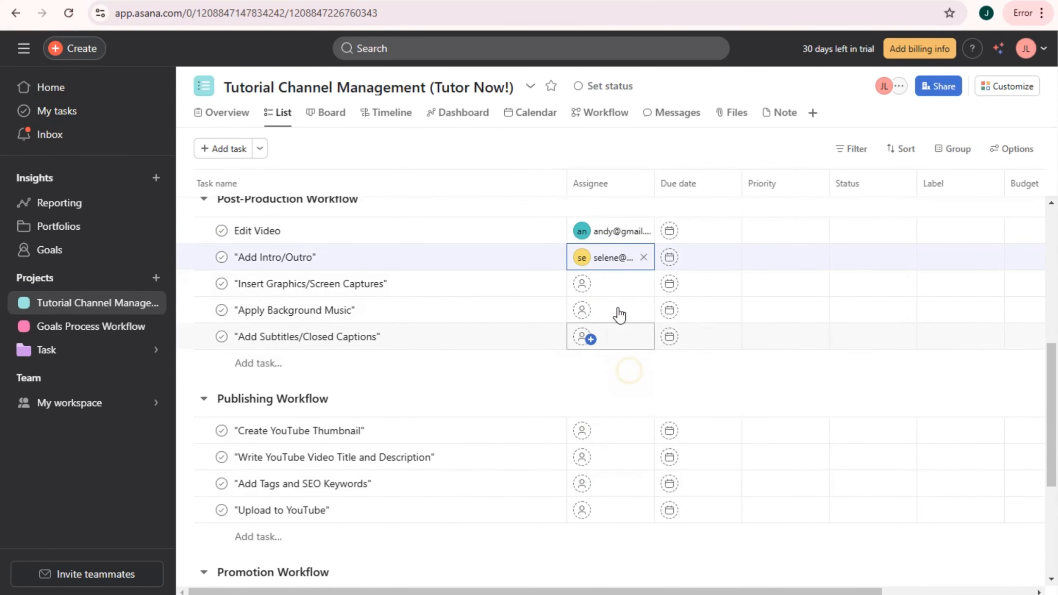
{"action": "left_click", "coordinate": [609, 286]}
{"action": "left_click", "coordinate": [637, 374]}
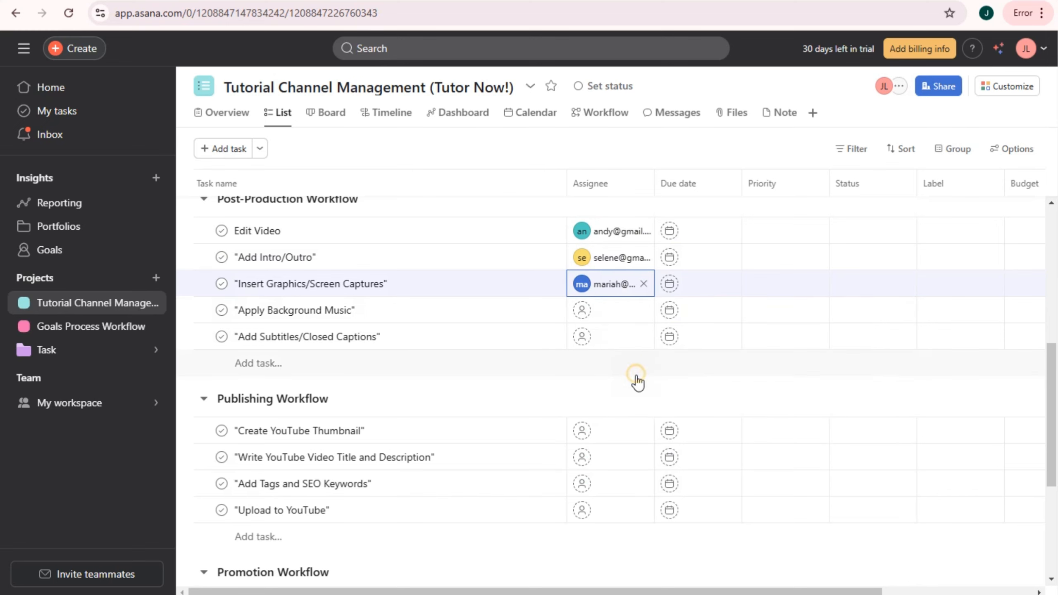
{"action": "left_click", "coordinate": [621, 314]}
{"action": "scroll", "coordinate": [633, 413], "scroll_direction": "down", "scroll_amount": 2}
{"action": "left_click", "coordinate": [635, 441]}
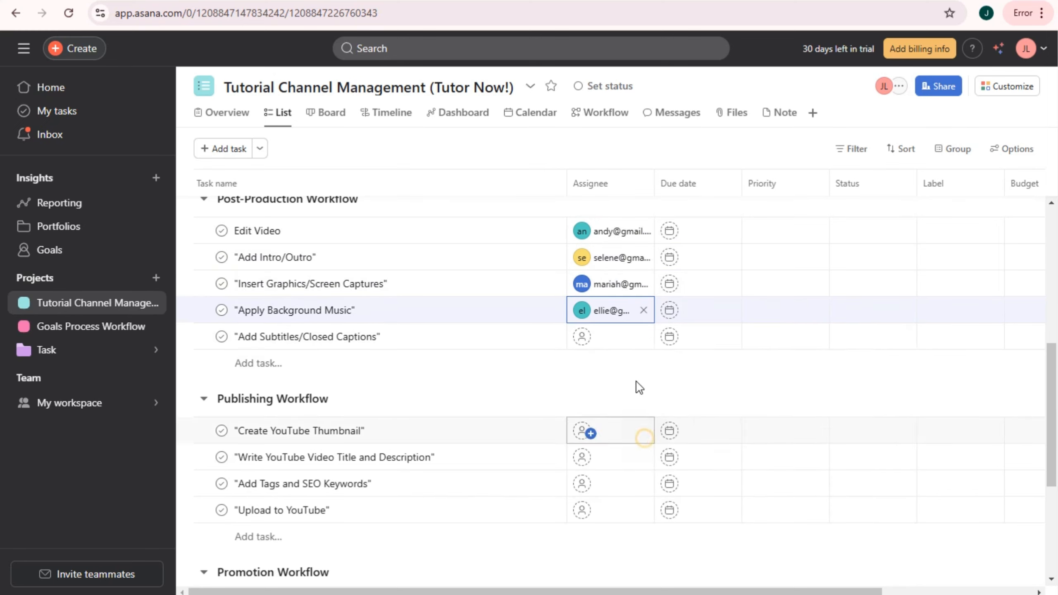
{"action": "left_click", "coordinate": [625, 348]}
{"action": "left_click", "coordinate": [624, 348]}
{"action": "left_click", "coordinate": [612, 394]}
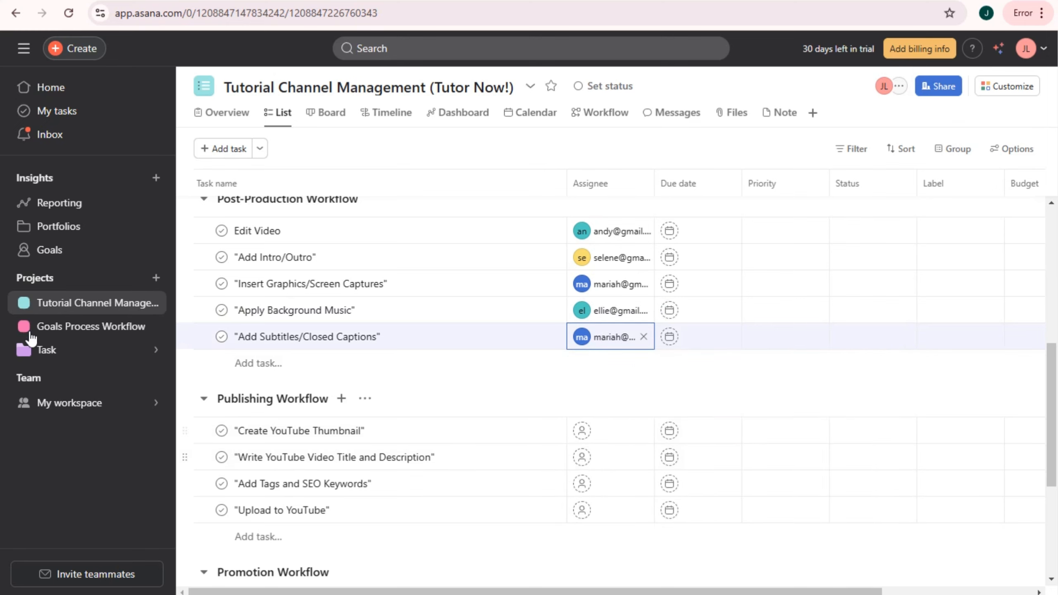
{"action": "left_click", "coordinate": [610, 361]}
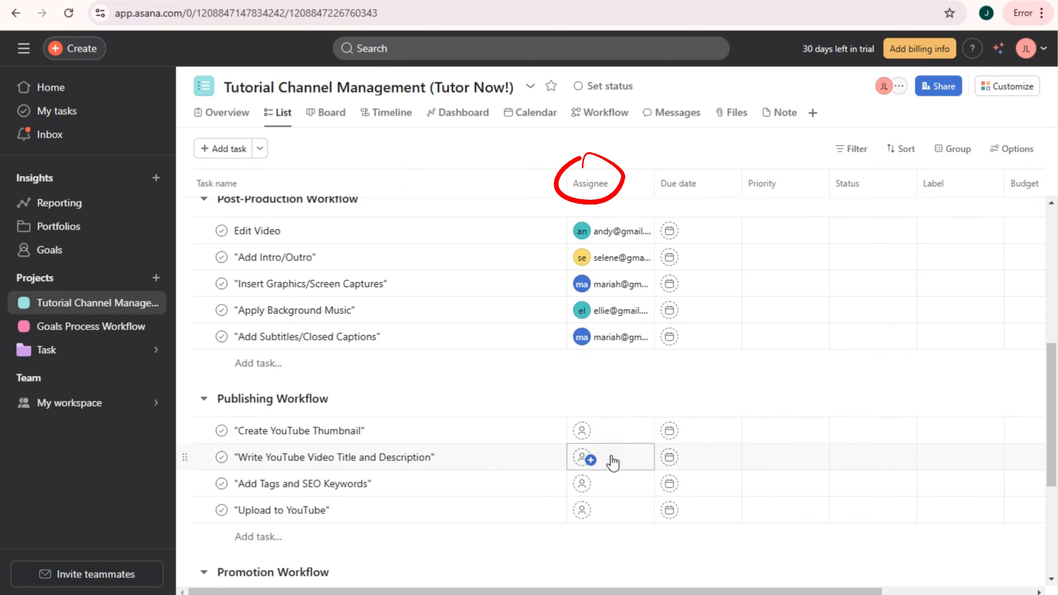
- Invite a new teammate by e-mail address and assign them Create YouTube Thumbnail
{"action": "left_click", "coordinate": [616, 430]}
{"action": "scroll", "coordinate": [678, 480], "scroll_direction": "down", "scroll_amount": 5}
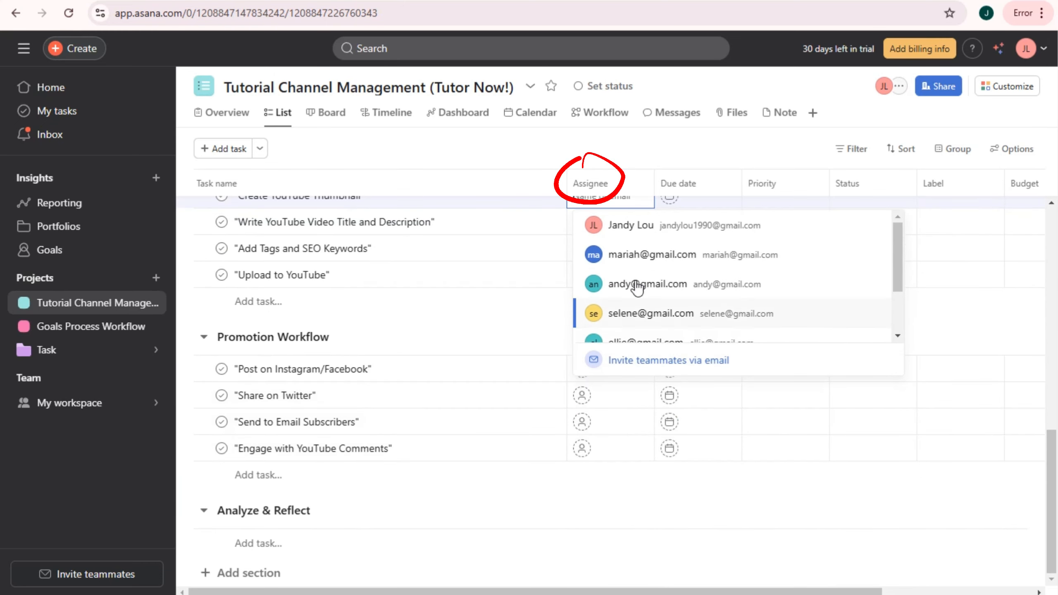
{"action": "left_click", "coordinate": [685, 360]}
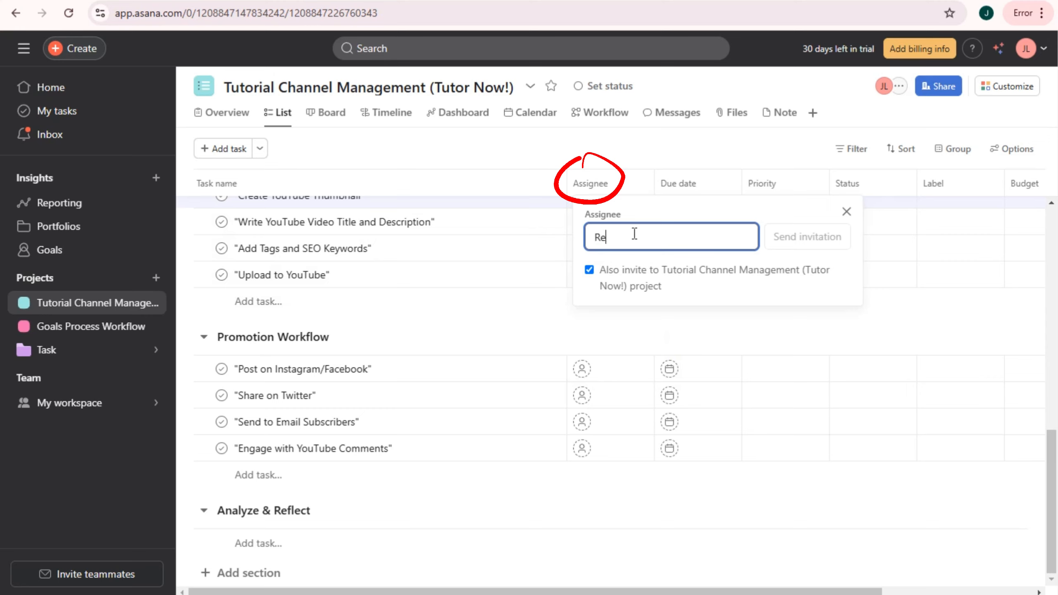
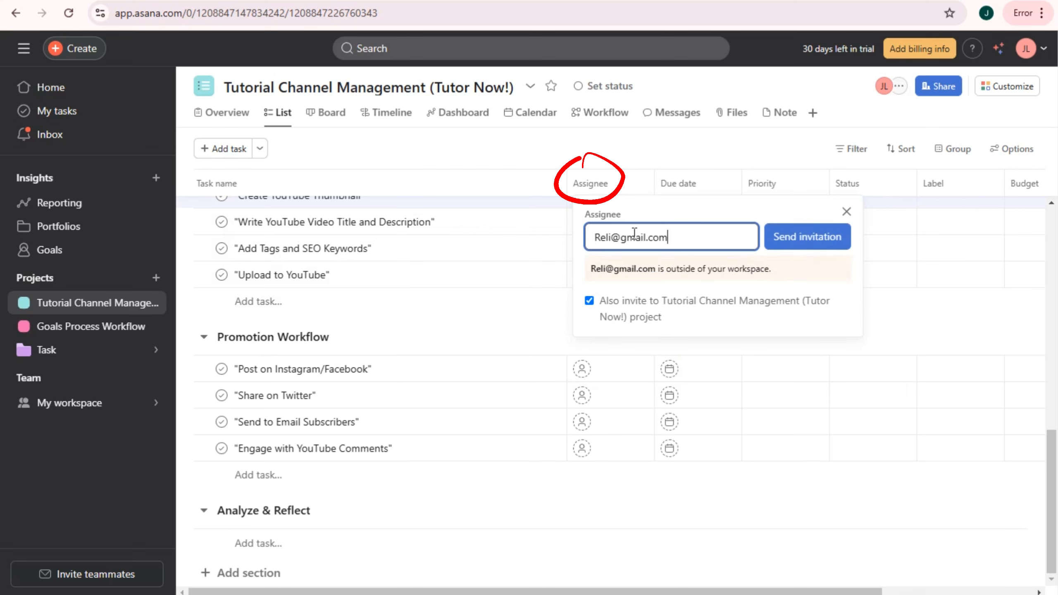
{"action": "left_click", "coordinate": [770, 246]}
{"action": "scroll", "coordinate": [633, 317], "scroll_direction": "up", "scroll_amount": 4}
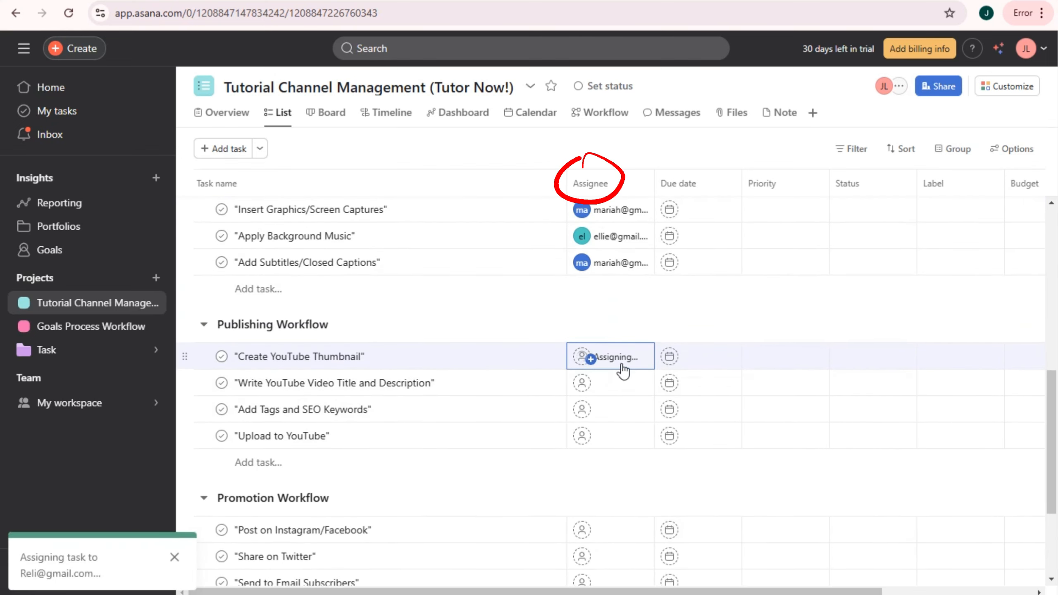
{"action": "left_click", "coordinate": [623, 370]}
{"action": "scroll", "coordinate": [614, 426], "scroll_direction": "down", "scroll_amount": 2}
{"action": "scroll", "coordinate": [654, 465], "scroll_direction": "up", "scroll_amount": 2}
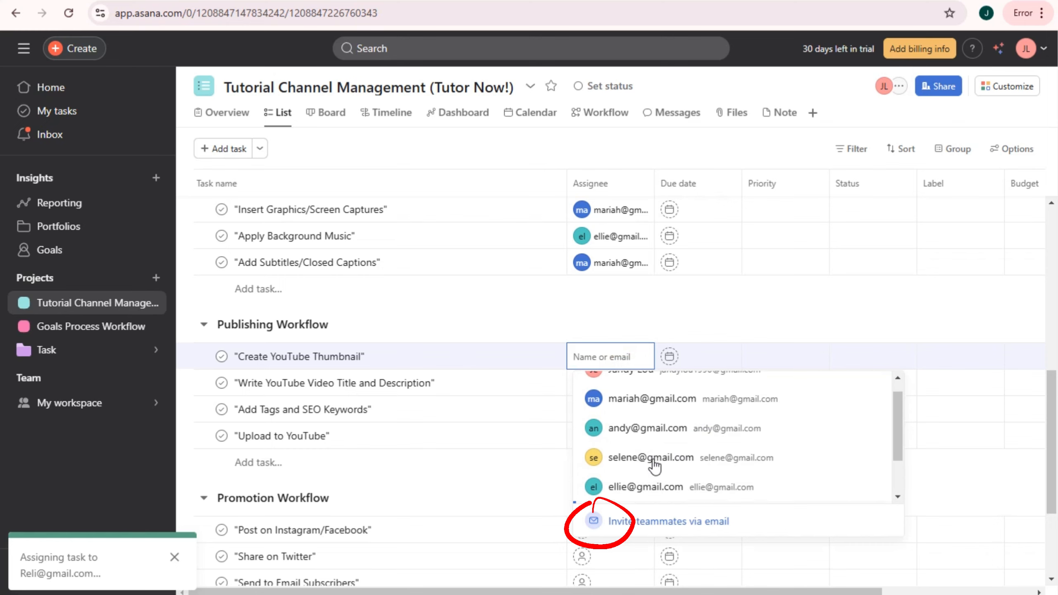
{"action": "left_click", "coordinate": [727, 289]}
- Assign the invited teammate to the title task, the owner to Add Tags and SEO Keywords, and someone to Upload to YouTube
{"action": "left_click", "coordinate": [619, 383]}
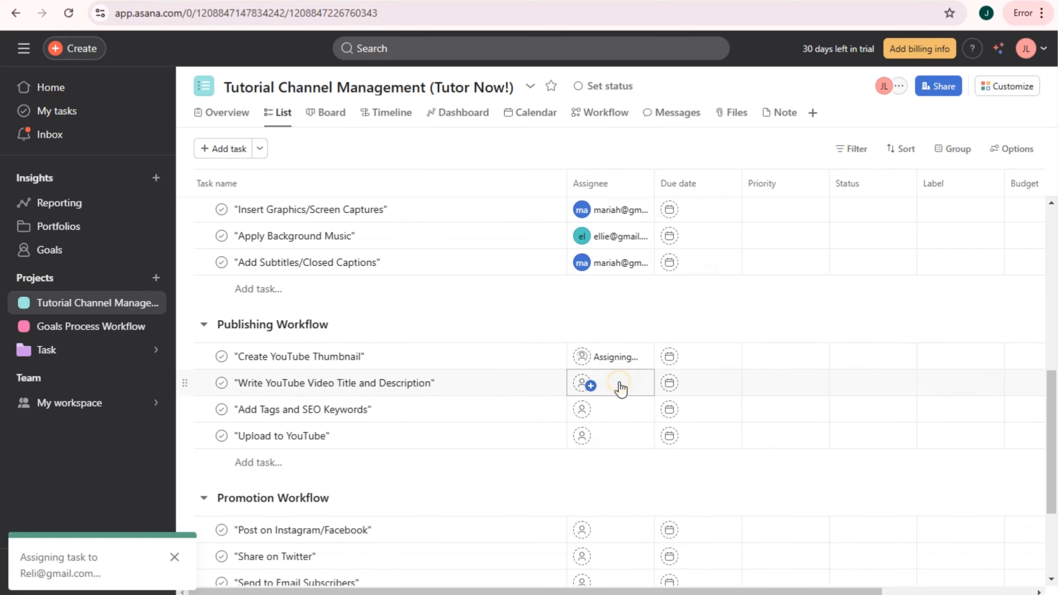
{"action": "left_click", "coordinate": [628, 396]}
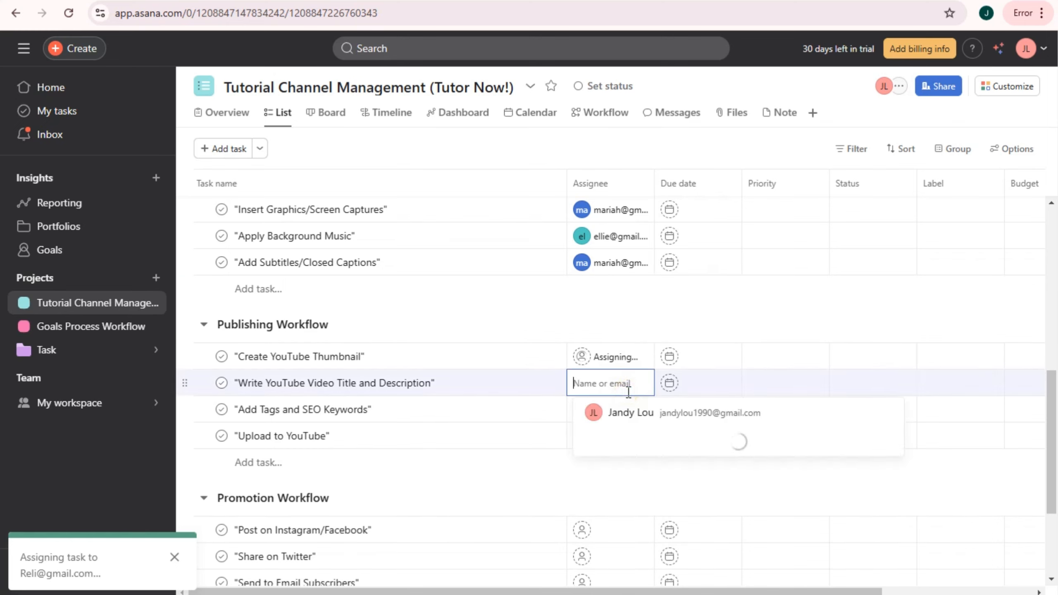
{"action": "scroll", "coordinate": [654, 444], "scroll_direction": "down", "scroll_amount": 3}
{"action": "scroll", "coordinate": [666, 499], "scroll_direction": "up", "scroll_amount": 2}
{"action": "scroll", "coordinate": [673, 528], "scroll_direction": "down", "scroll_amount": 3}
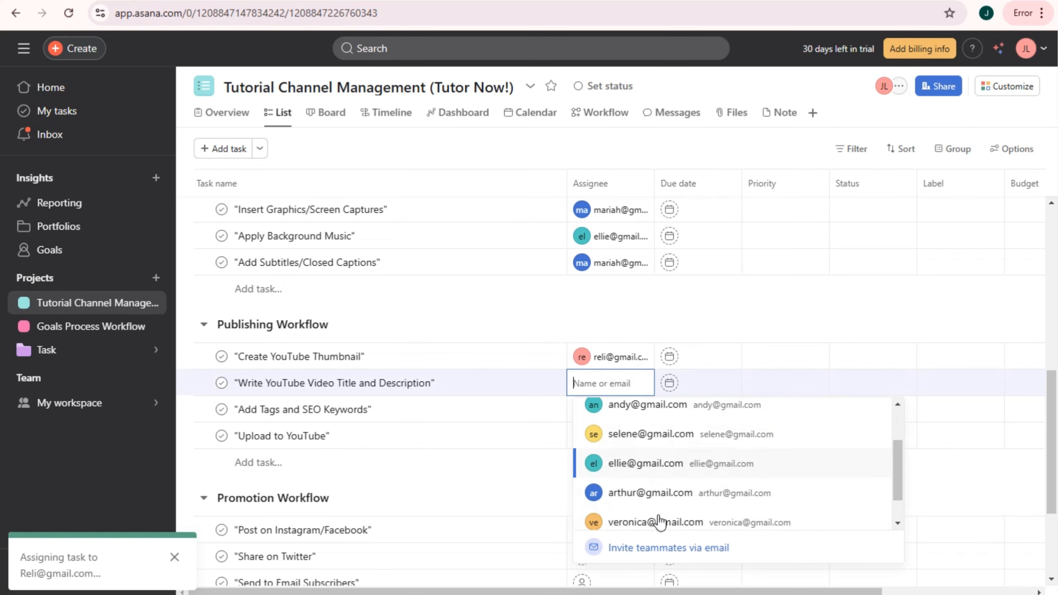
{"action": "left_click", "coordinate": [649, 516]}
{"action": "left_click", "coordinate": [623, 412]}
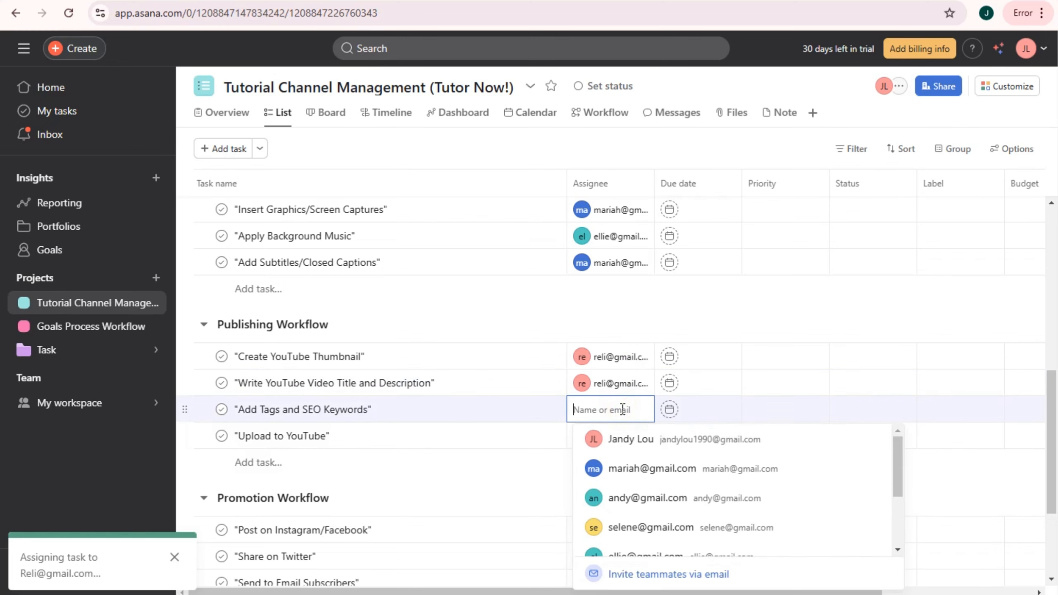
{"action": "left_click", "coordinate": [648, 450]}
{"action": "left_click", "coordinate": [618, 436]}
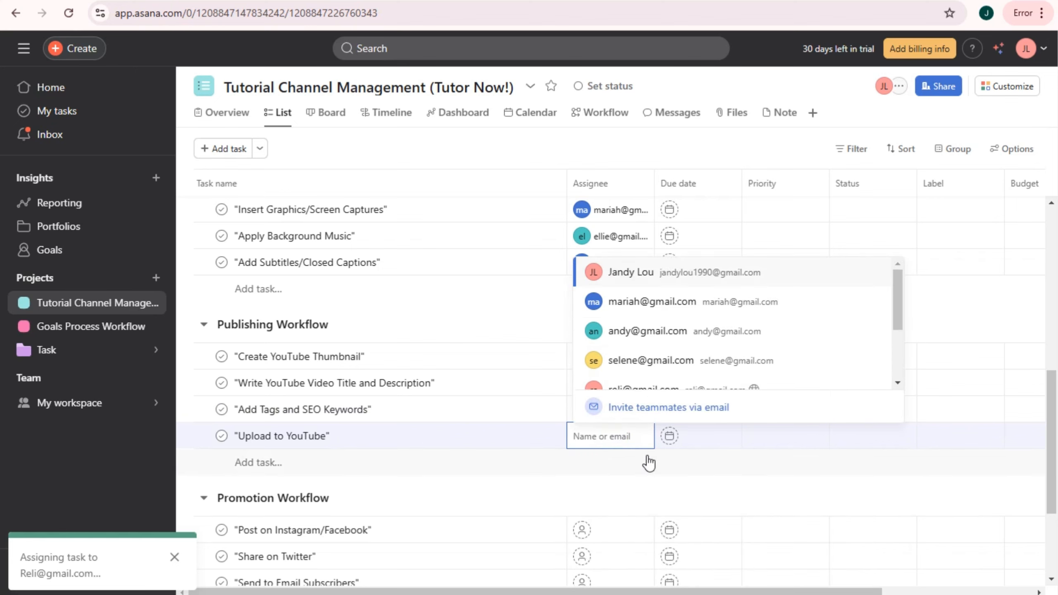
{"action": "left_click", "coordinate": [649, 343]}
{"action": "scroll", "coordinate": [652, 352], "scroll_direction": "up", "scroll_amount": 10}
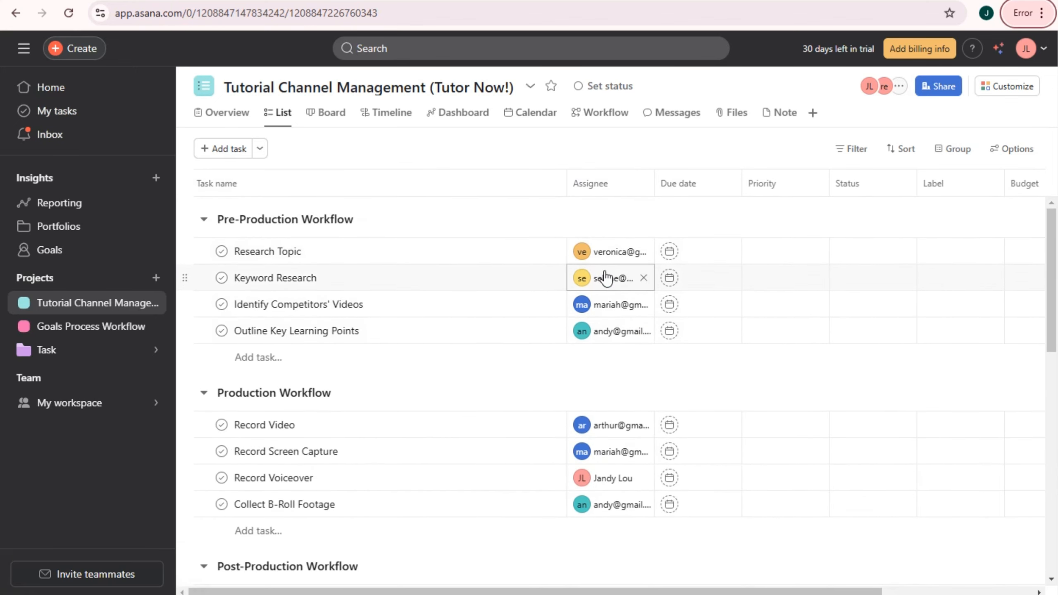
{"action": "scroll", "coordinate": [612, 283], "scroll_direction": "down", "scroll_amount": 5}
{"action": "scroll", "coordinate": [620, 292], "scroll_direction": "down", "scroll_amount": 10}
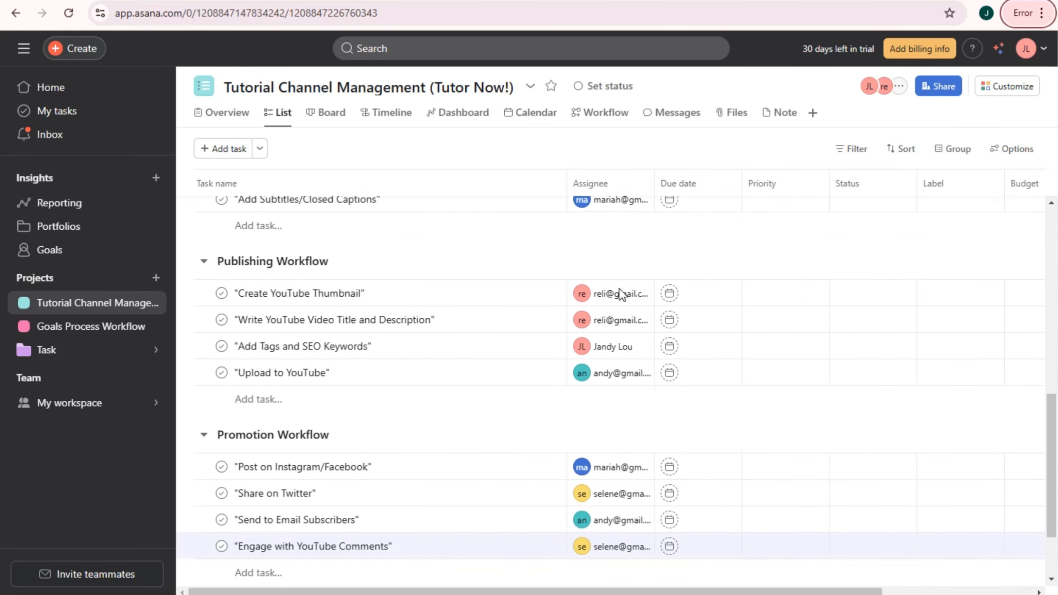
{"action": "scroll", "coordinate": [465, 381], "scroll_direction": "up", "scroll_amount": 2}
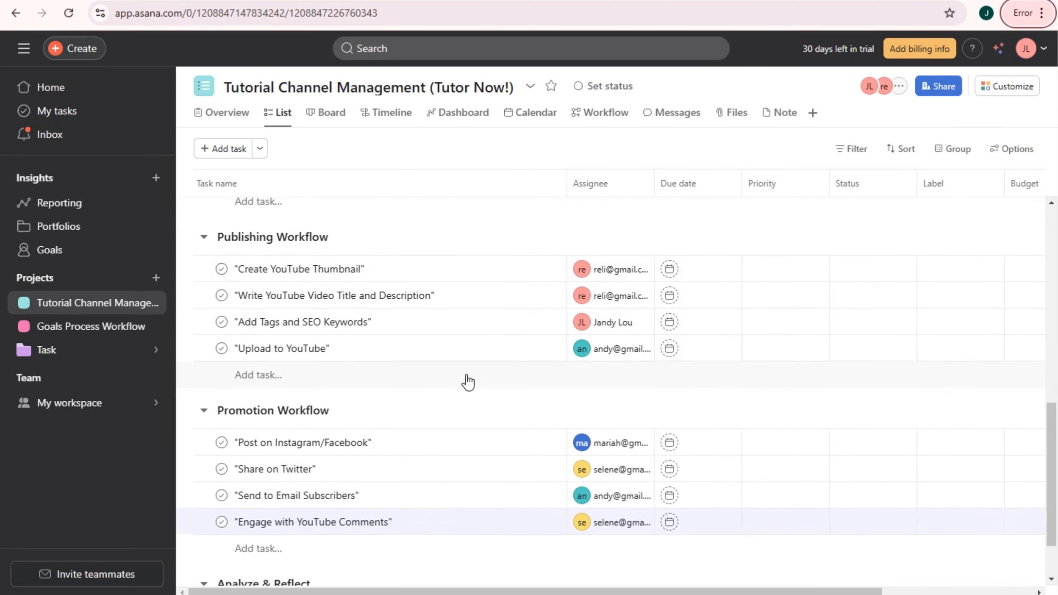
{"action": "scroll", "coordinate": [333, 371], "scroll_direction": "down", "scroll_amount": 2}
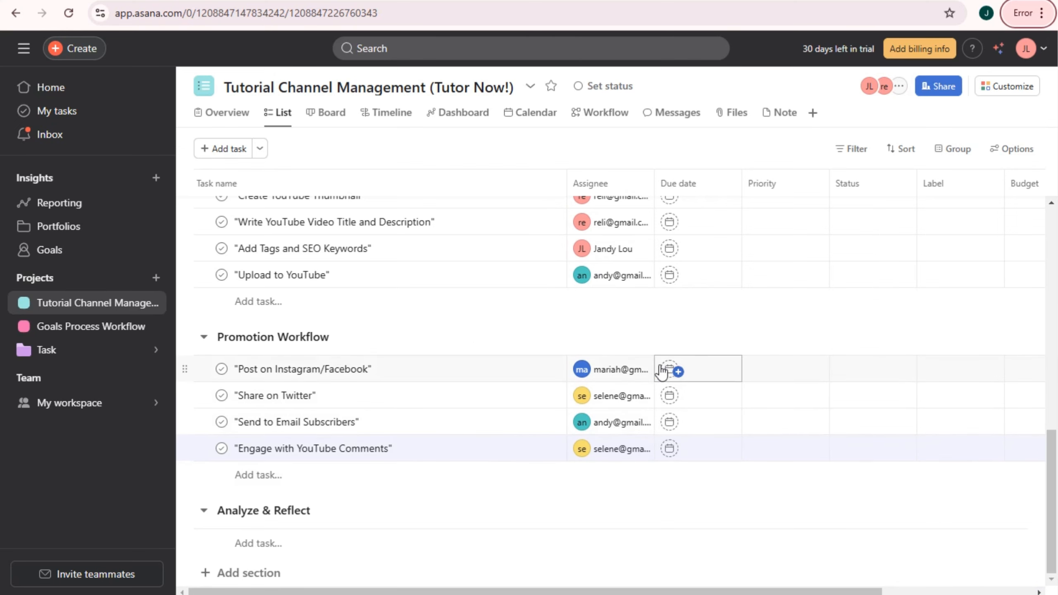
{"action": "scroll", "coordinate": [736, 307], "scroll_direction": "up", "scroll_amount": 15}
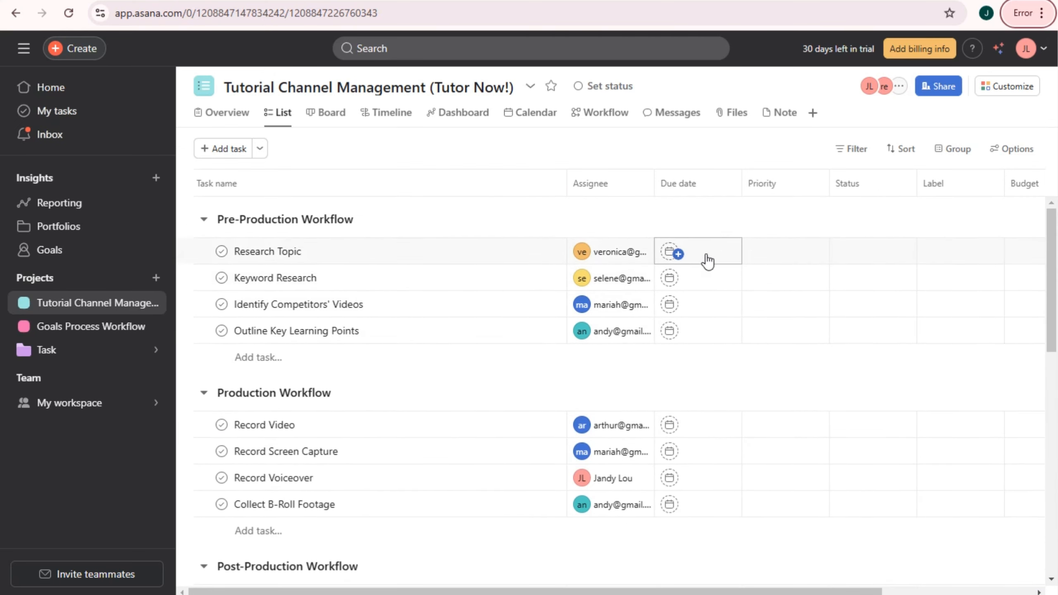
- Set due dates: Research Topic Nov 29, Keyword Research Nov 28, Identify Competitors' Videos Nov 27, Outline Key Learning Points Dec 2
{"action": "left_click", "coordinate": [706, 254]}
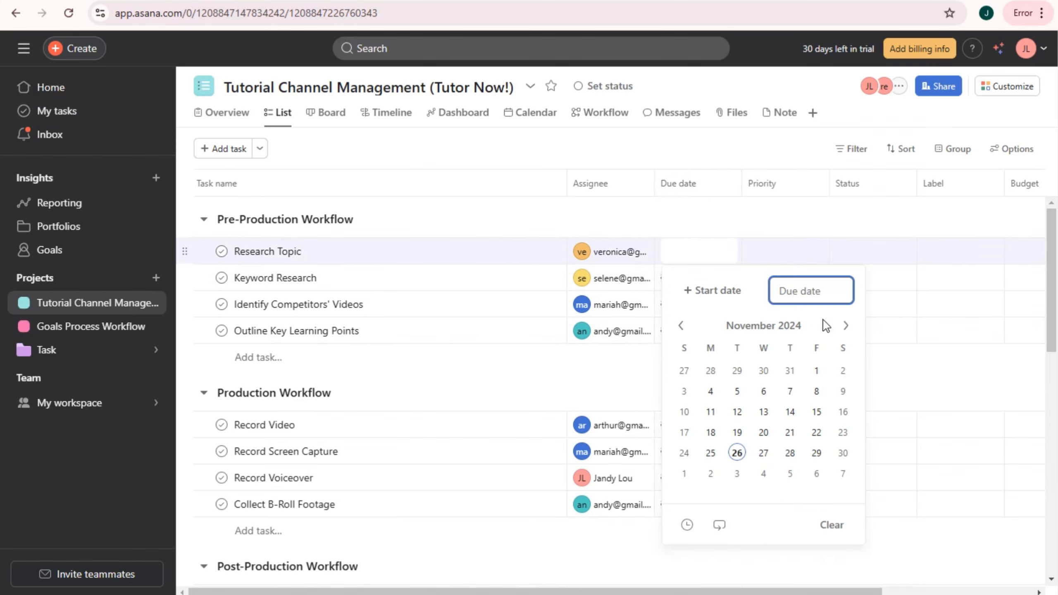
{"action": "left_click", "coordinate": [819, 455]}
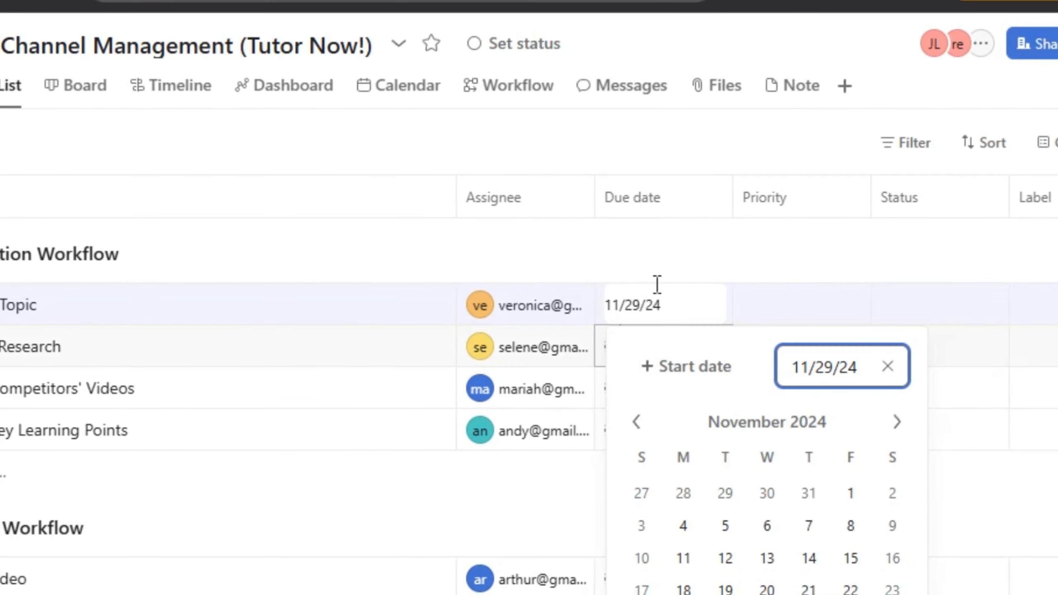
{"action": "left_click", "coordinate": [707, 207]}
{"action": "left_click", "coordinate": [666, 354]}
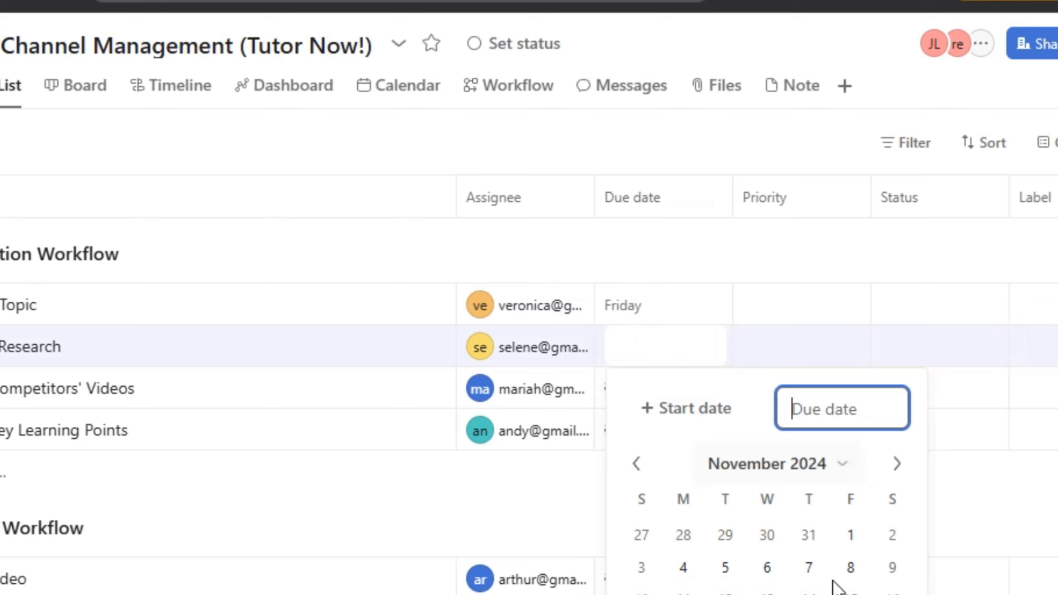
{"action": "left_click", "coordinate": [808, 594]}
{"action": "left_click", "coordinate": [677, 239]}
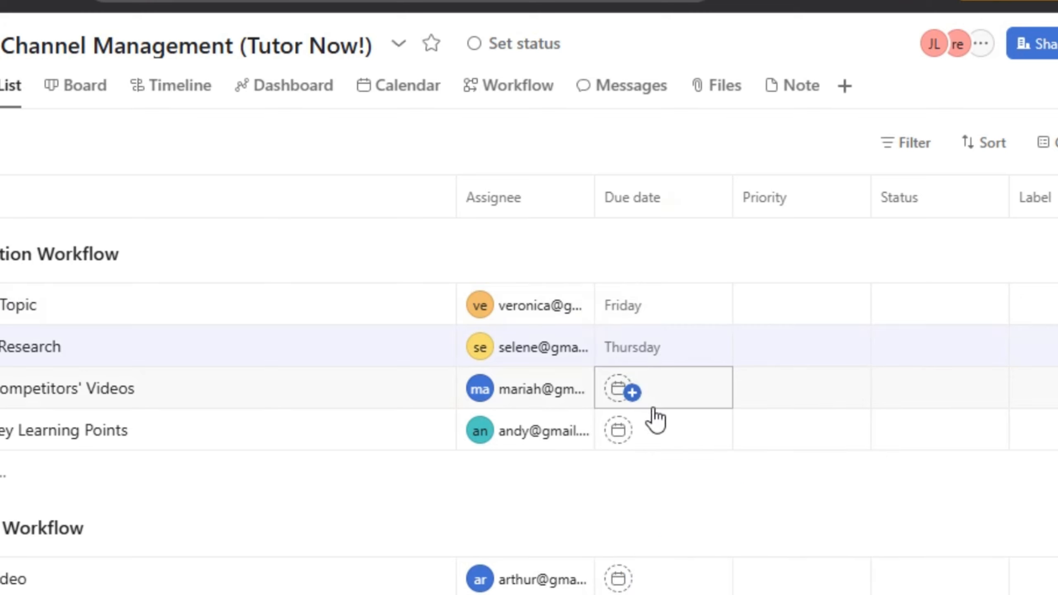
{"action": "left_click", "coordinate": [665, 402]}
{"action": "left_click", "coordinate": [767, 594]}
{"action": "left_click", "coordinate": [727, 244]}
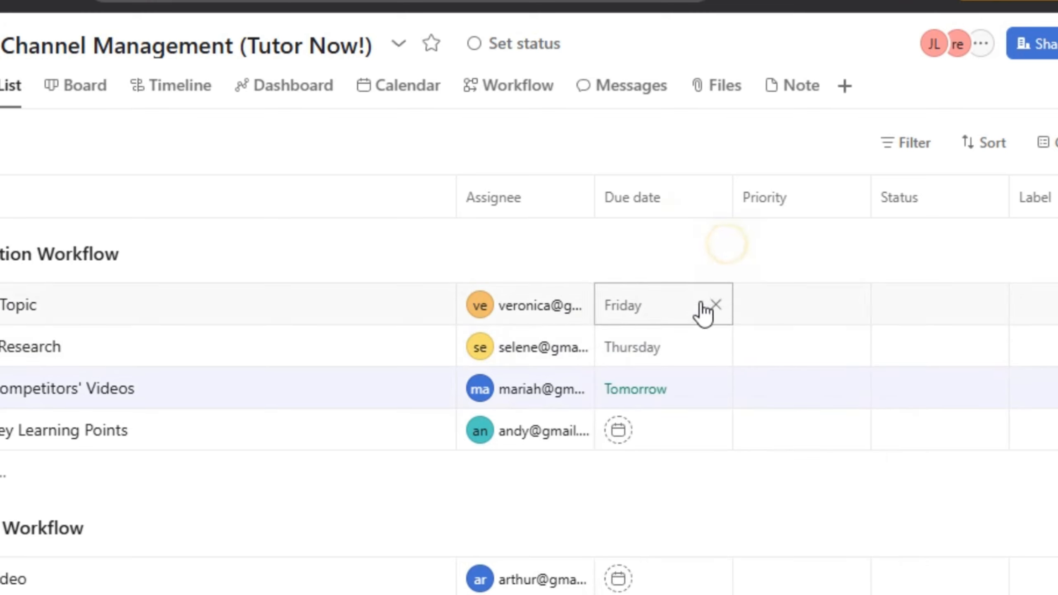
{"action": "left_click", "coordinate": [656, 445]}
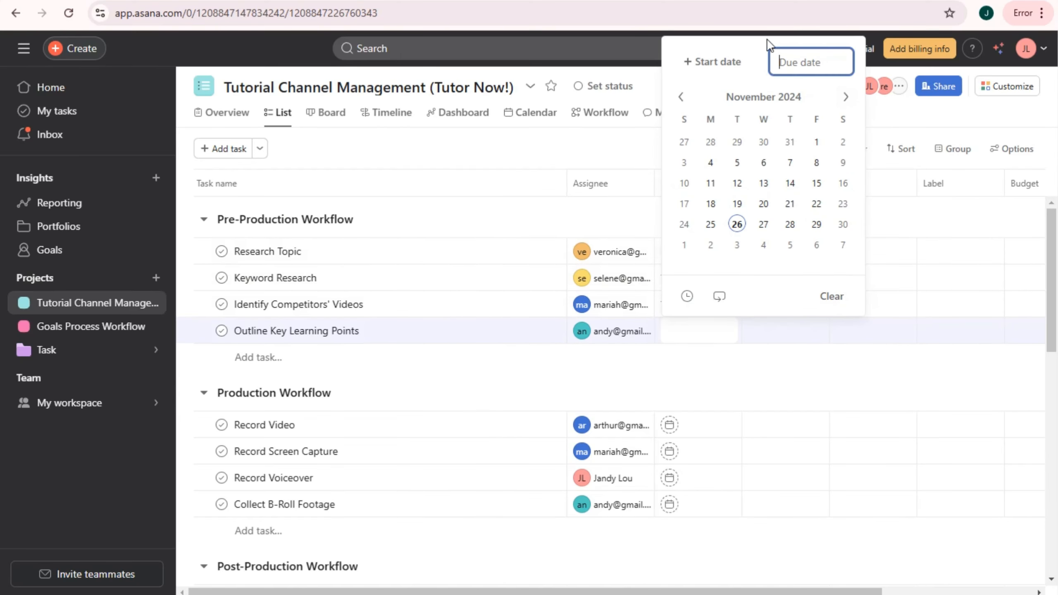
{"action": "left_click", "coordinate": [845, 97]}
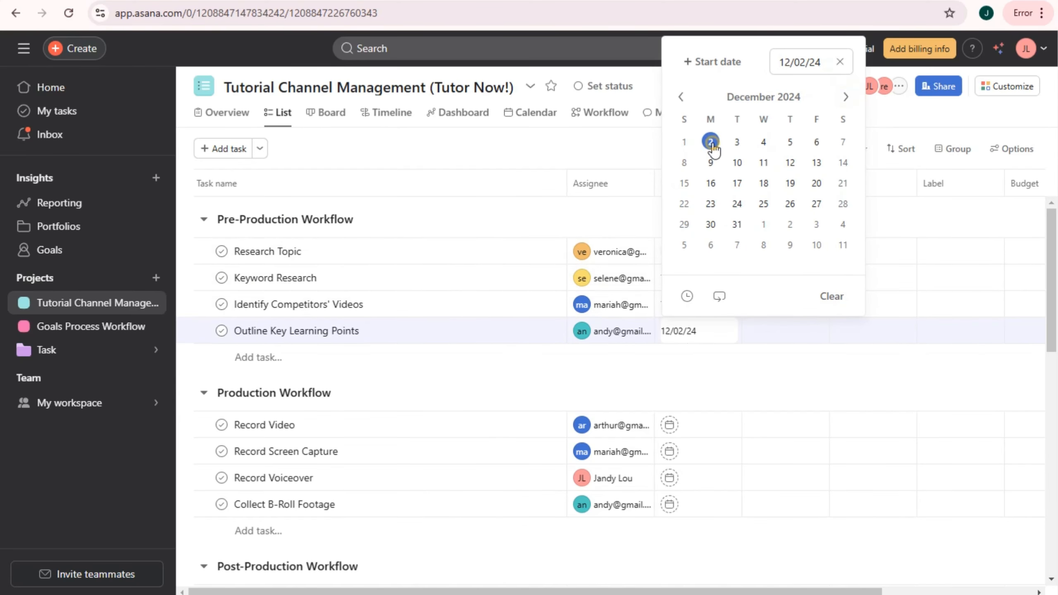
{"action": "left_click", "coordinate": [691, 423]}
- Set due dates for Record Video (Dec 4), Record Screen Capture, Record Voiceover (Nov 25) and Collect B-Roll Footage (Friday, Nov 29)
{"action": "left_click", "coordinate": [845, 191]}
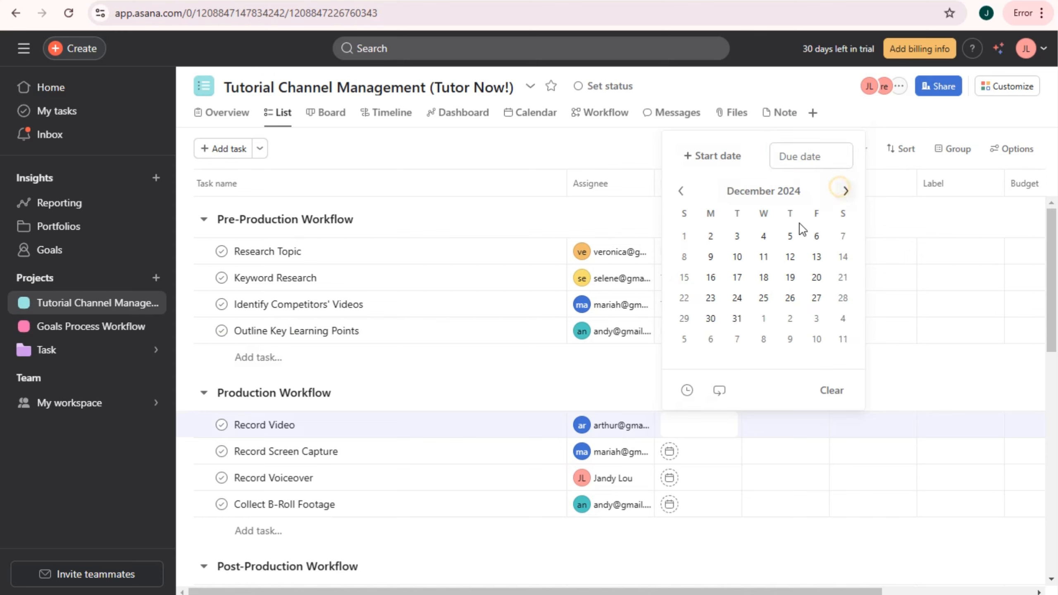
{"action": "left_click", "coordinate": [763, 236]}
{"action": "left_click", "coordinate": [670, 452]}
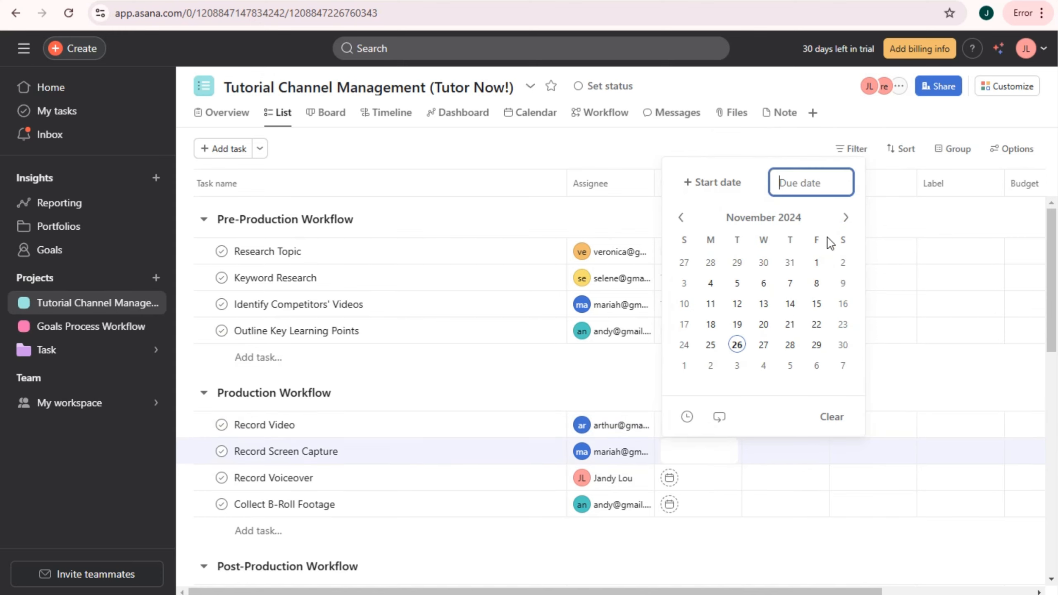
{"action": "left_click", "coordinate": [845, 216]}
{"action": "left_click", "coordinate": [704, 475]}
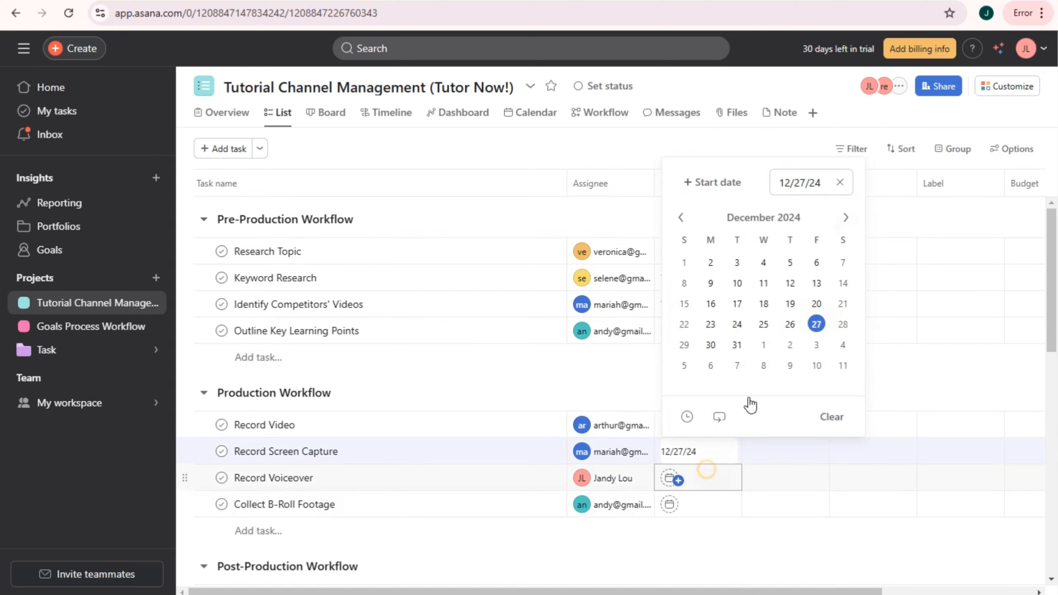
{"action": "type", "text": "10/30/24"}
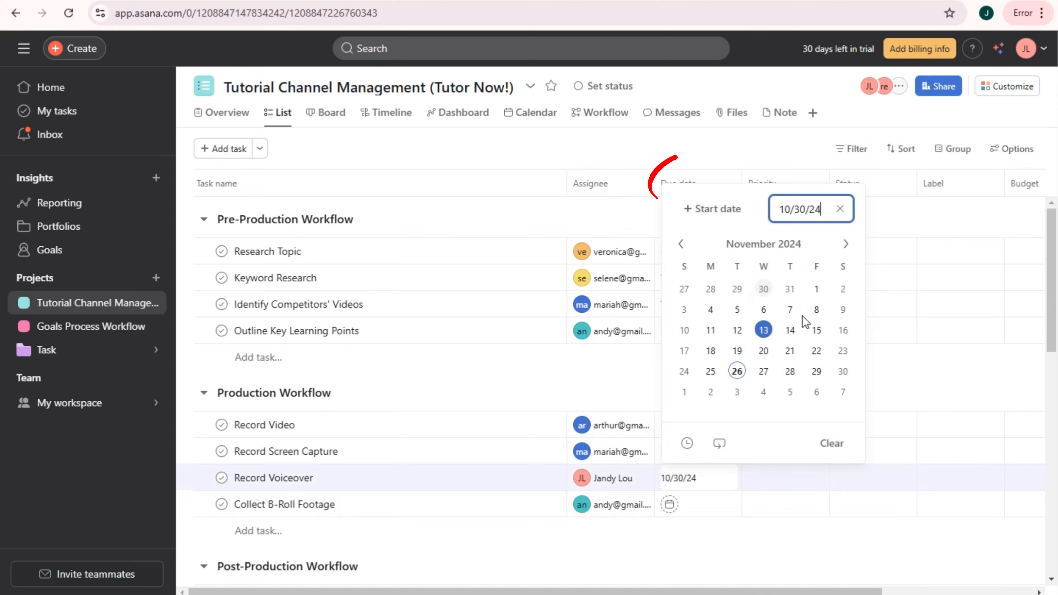
{"action": "left_click", "coordinate": [715, 375]}
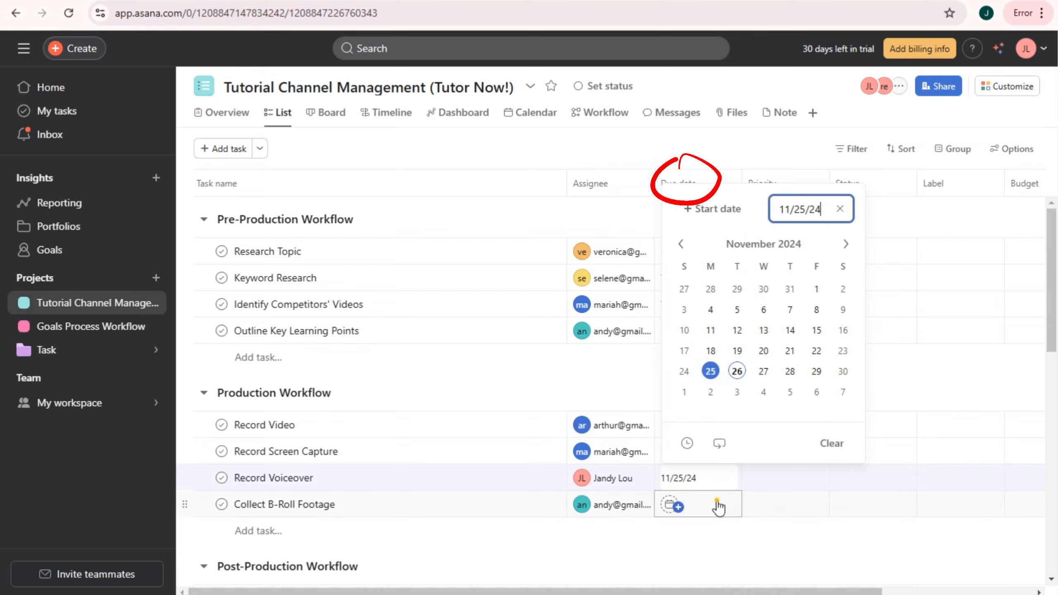
{"action": "left_click", "coordinate": [691, 503]}
{"action": "left_click", "coordinate": [818, 399]}
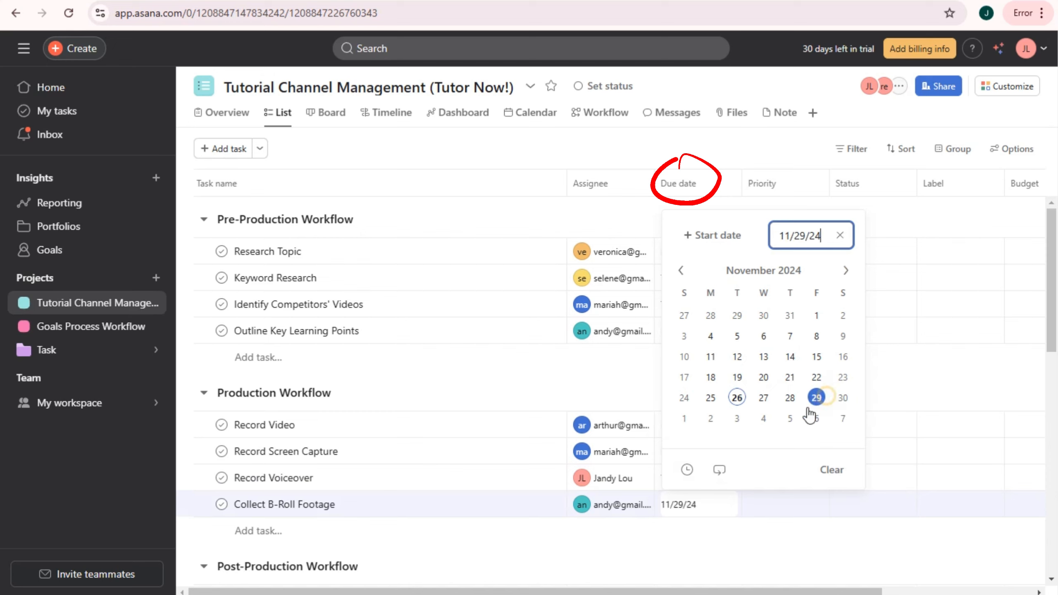
{"action": "left_click", "coordinate": [623, 382]}
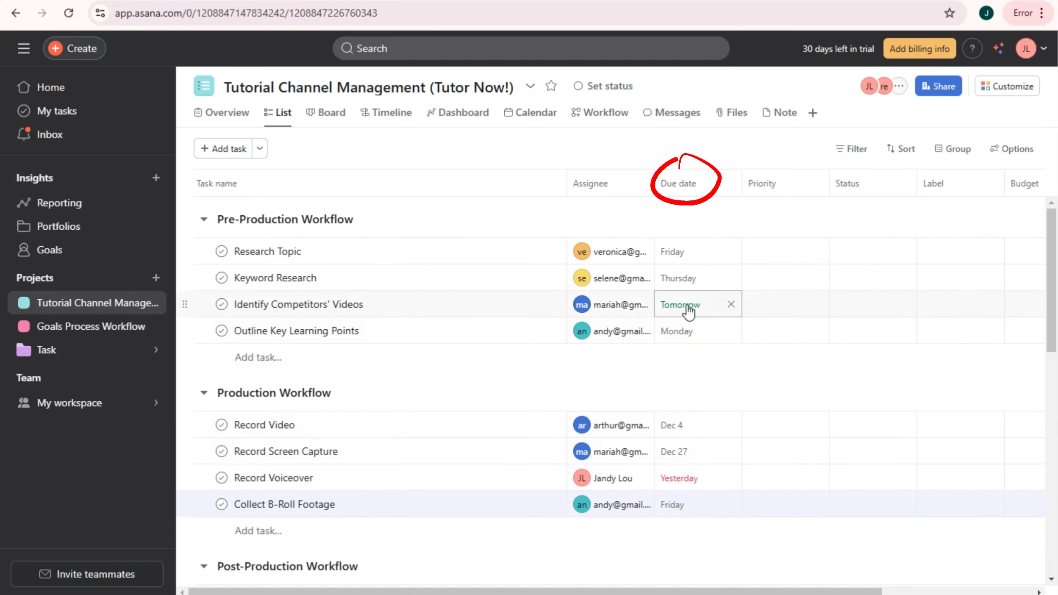
- Make Edit Video due December 13 and review the dates across the list
{"action": "scroll", "coordinate": [698, 530], "scroll_direction": "down", "scroll_amount": 5}
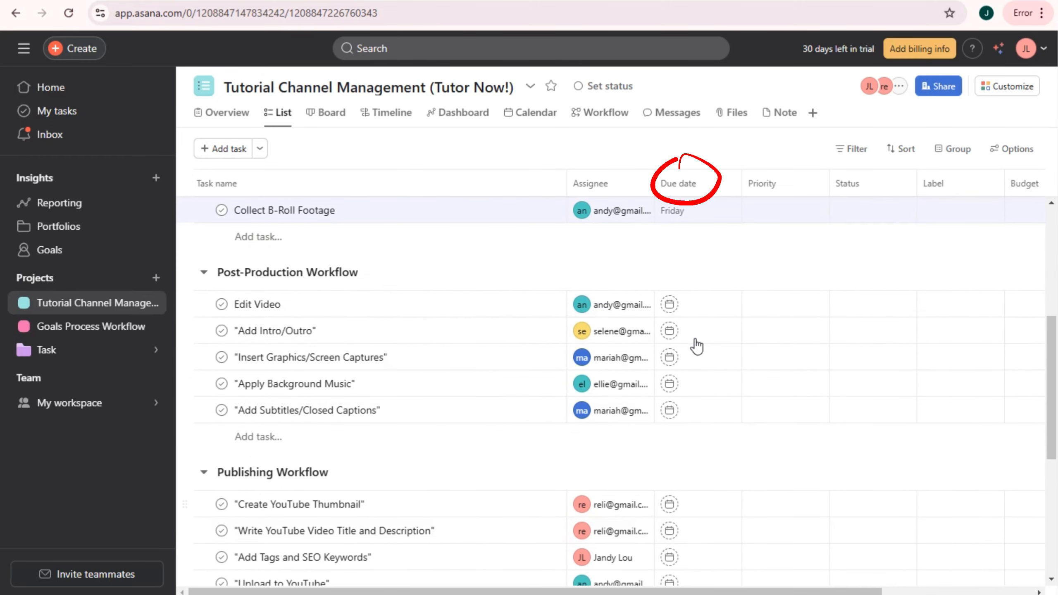
{"action": "left_click", "coordinate": [697, 306]}
{"action": "left_click", "coordinate": [844, 379]}
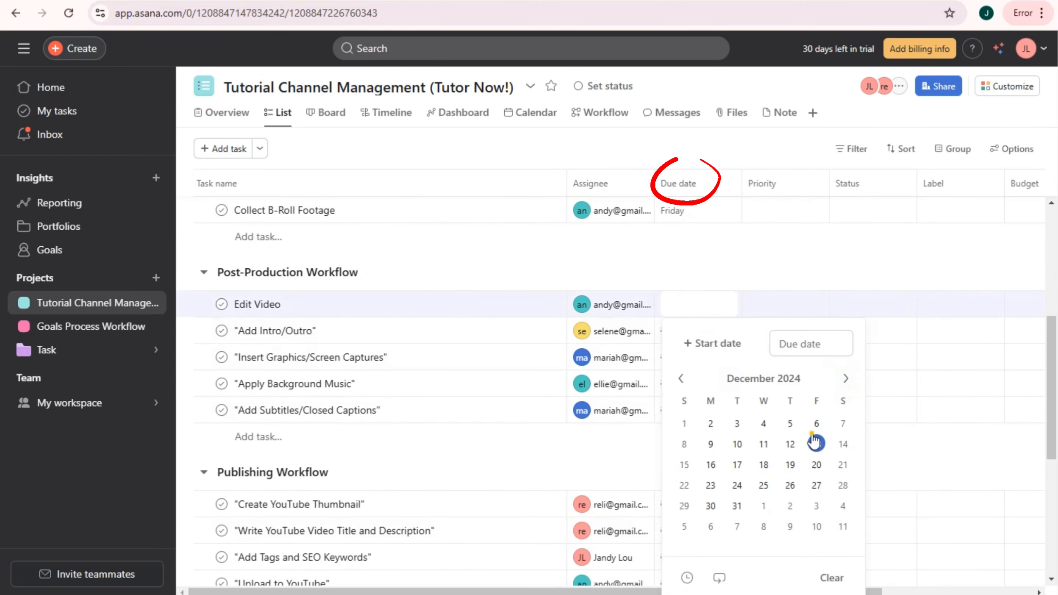
{"action": "left_click", "coordinate": [815, 442]}
{"action": "left_click", "coordinate": [703, 286]}
{"action": "scroll", "coordinate": [691, 287], "scroll_direction": "up", "scroll_amount": 5}
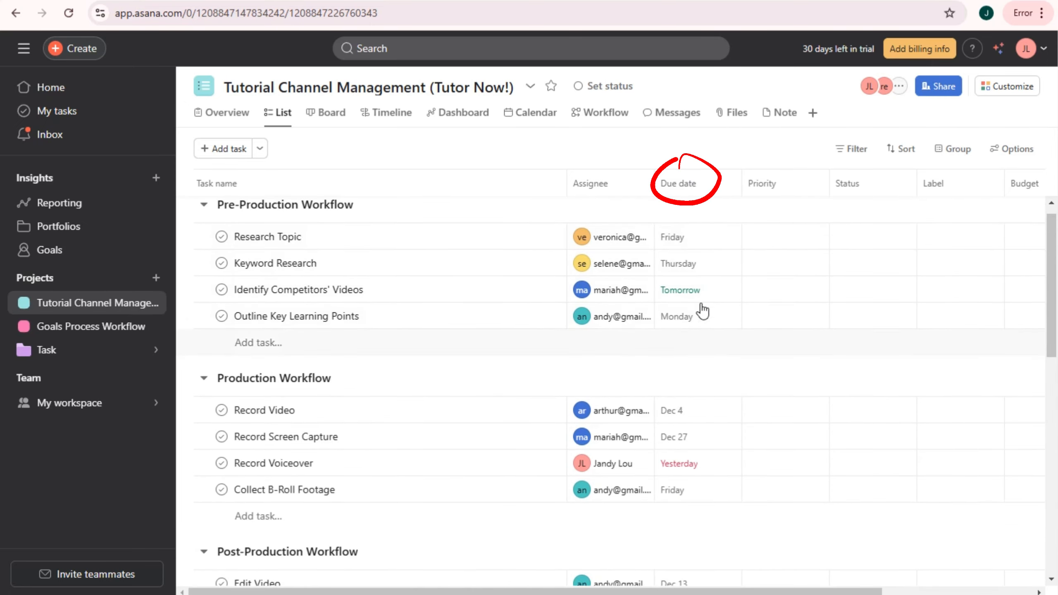
{"action": "scroll", "coordinate": [687, 475], "scroll_direction": "down", "scroll_amount": 5}
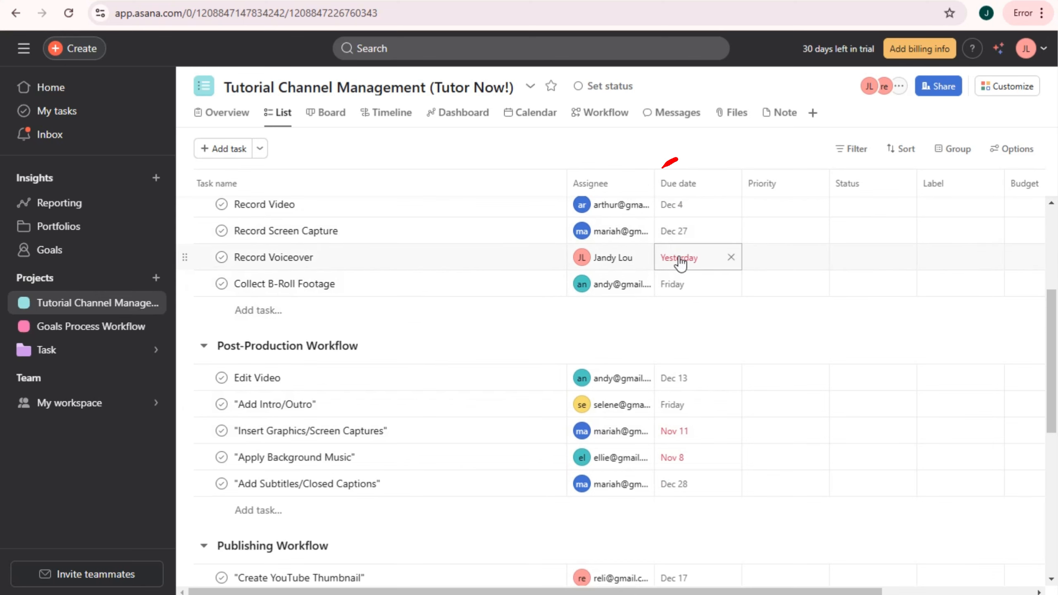
{"action": "scroll", "coordinate": [705, 390], "scroll_direction": "down", "scroll_amount": 2}
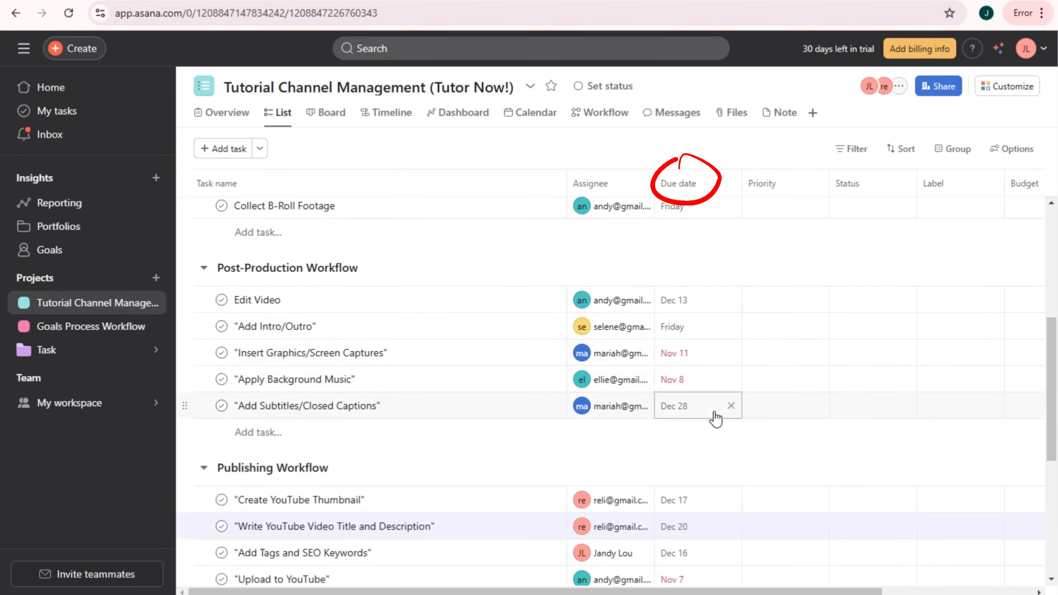
{"action": "scroll", "coordinate": [701, 408], "scroll_direction": "down", "scroll_amount": 4}
{"action": "scroll", "coordinate": [704, 490], "scroll_direction": "down", "scroll_amount": 4}
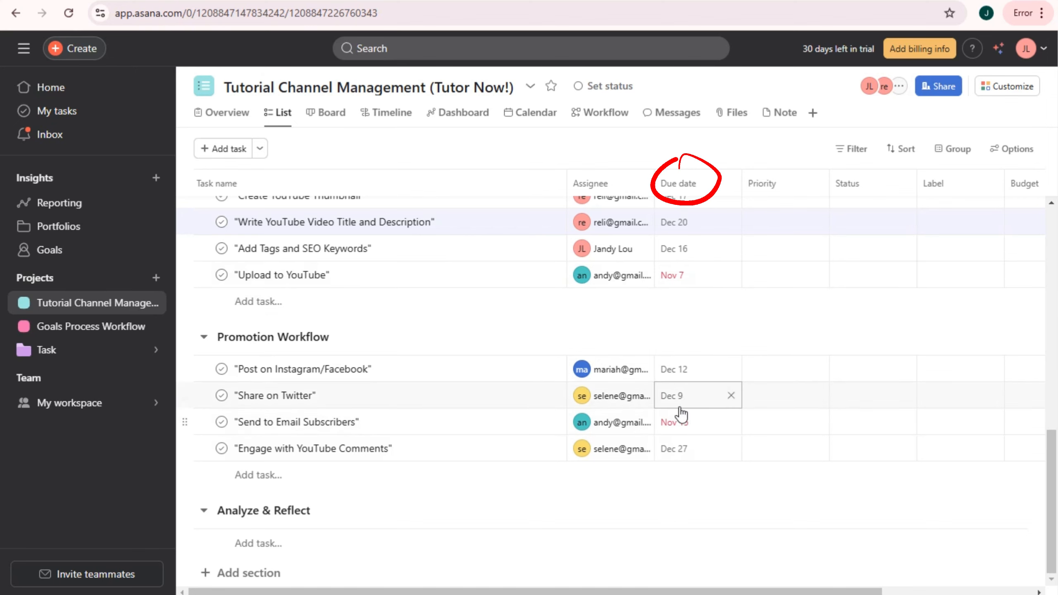
{"action": "scroll", "coordinate": [704, 426], "scroll_direction": "up", "scroll_amount": 8}
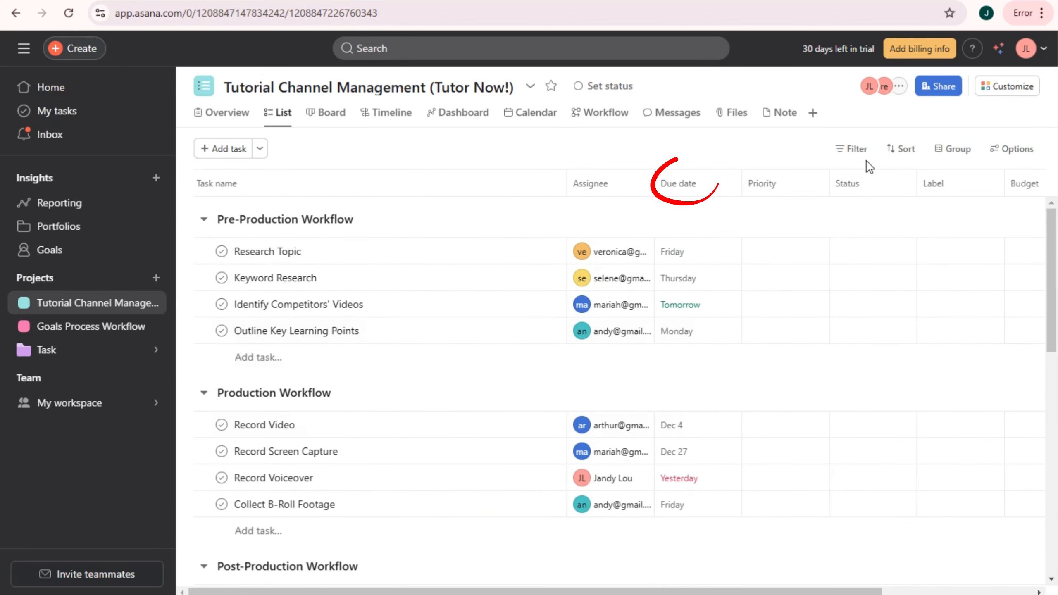
{"action": "left_click", "coordinate": [856, 150]}
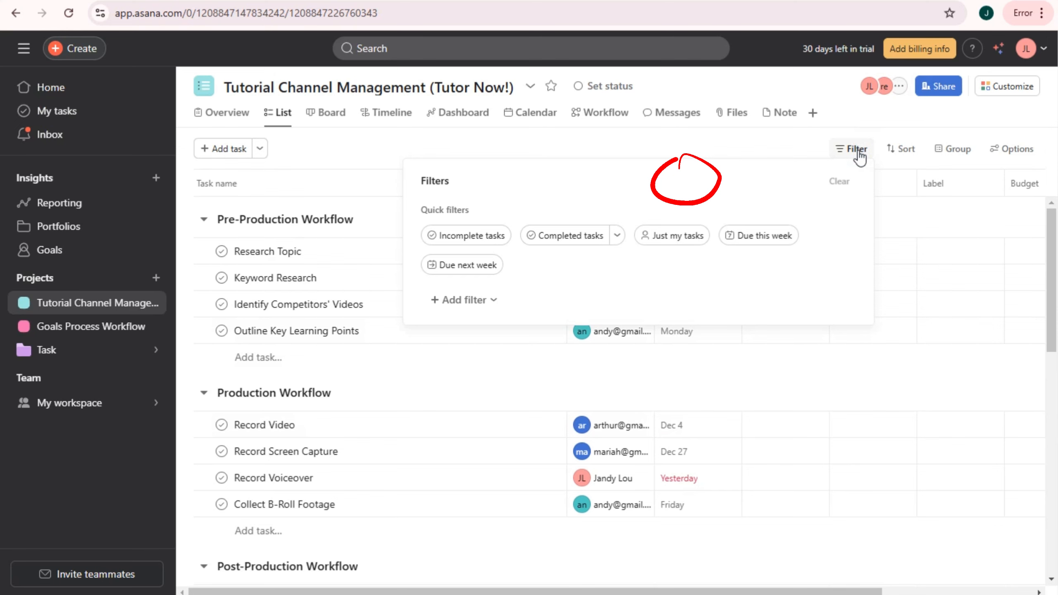
{"action": "left_click", "coordinate": [483, 244]}
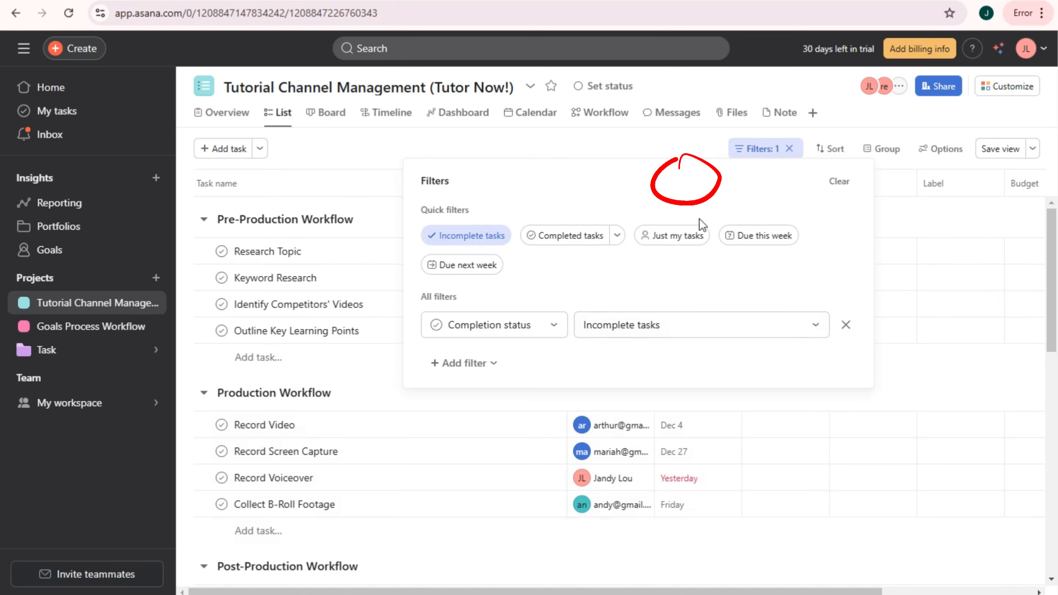
{"action": "left_click", "coordinate": [778, 154]}
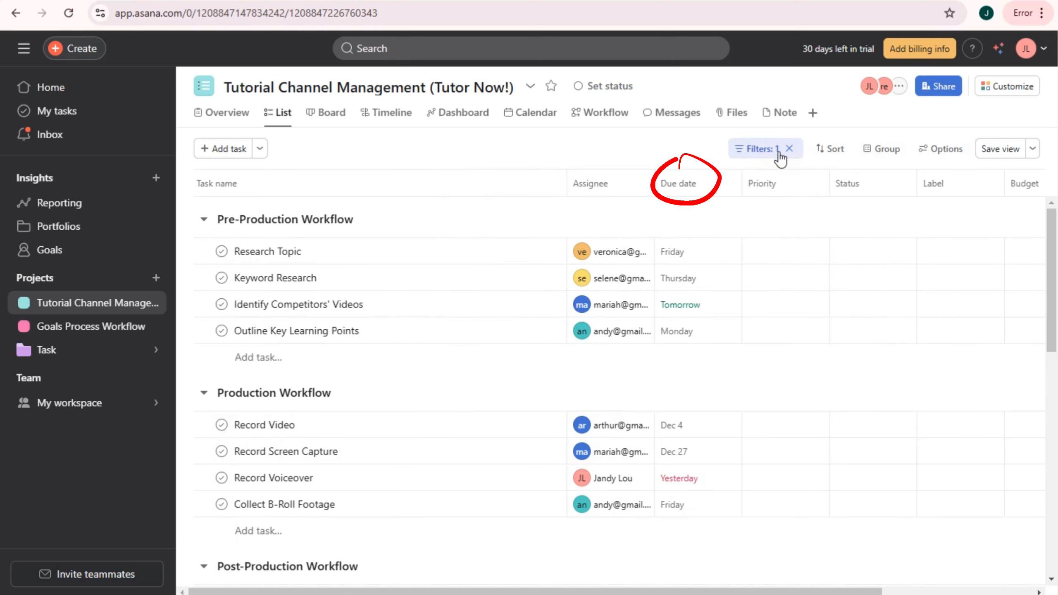
{"action": "left_click", "coordinate": [789, 149]}
{"action": "left_click", "coordinate": [868, 157]}
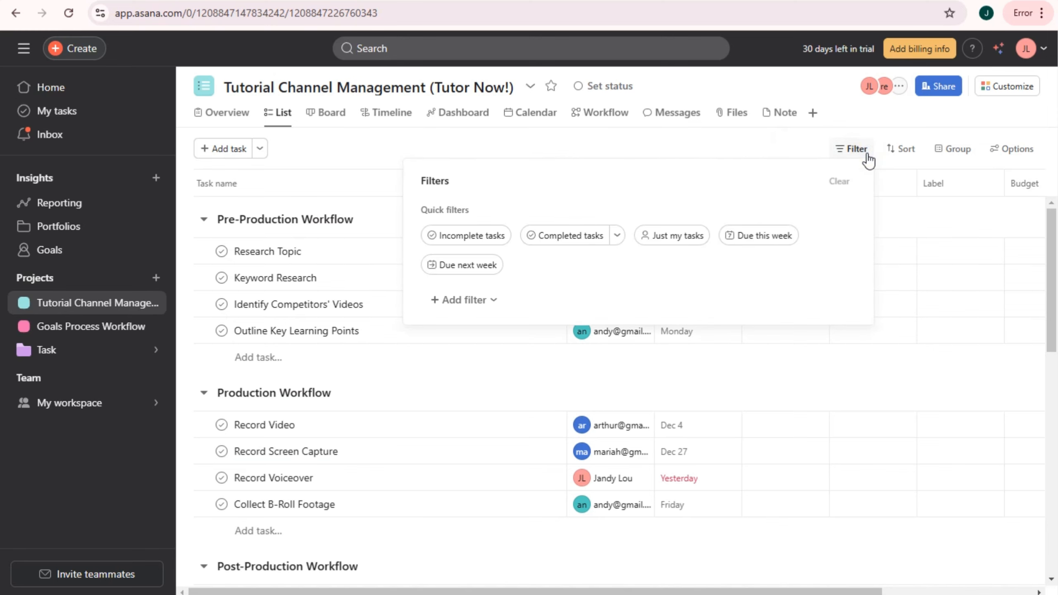
{"action": "left_click", "coordinate": [903, 151]}
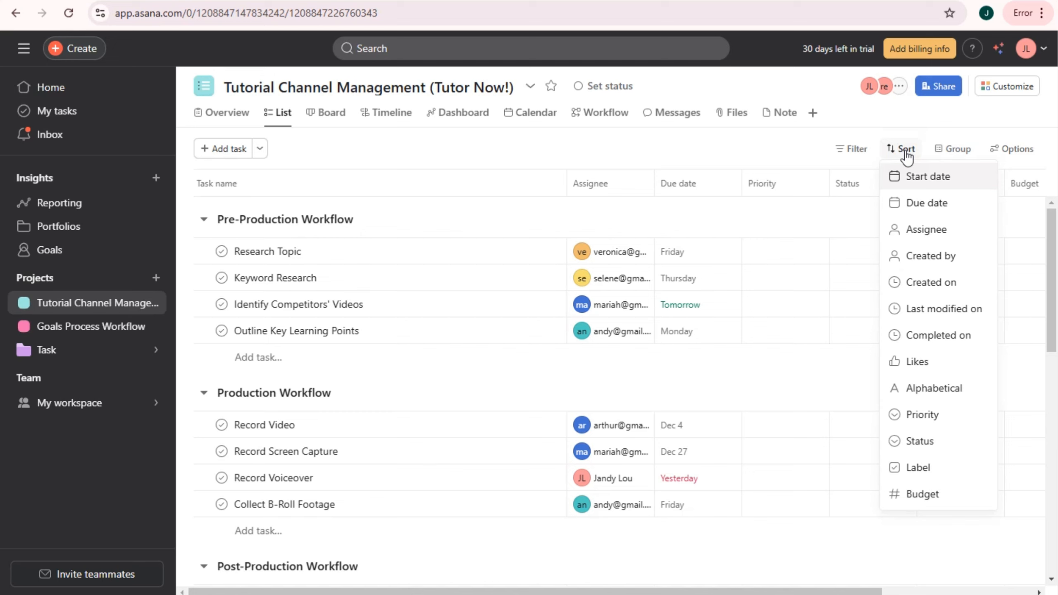
{"action": "left_click", "coordinate": [869, 155]}
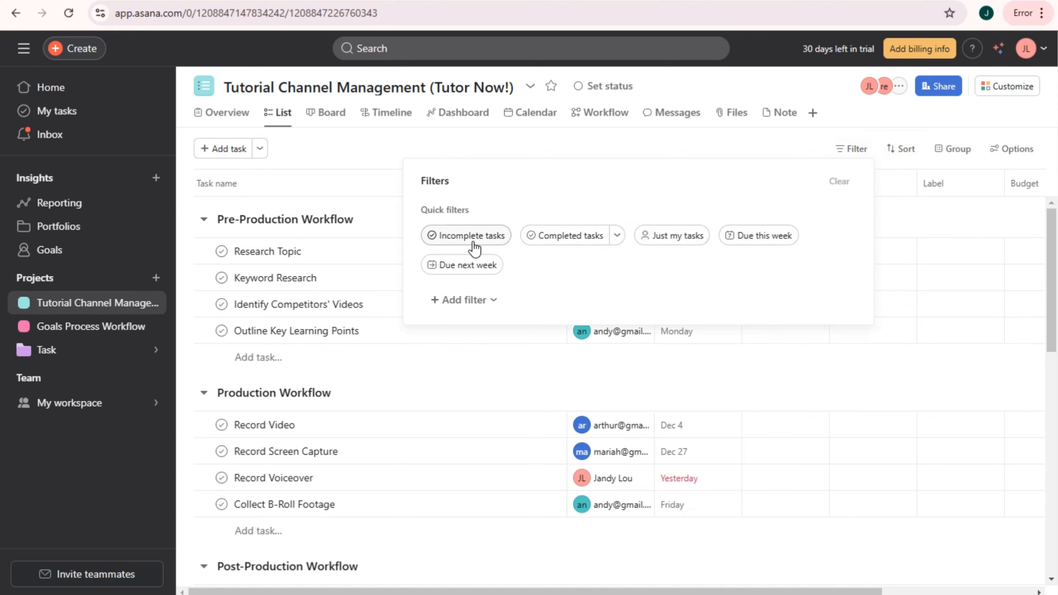
{"action": "left_click", "coordinate": [755, 245]}
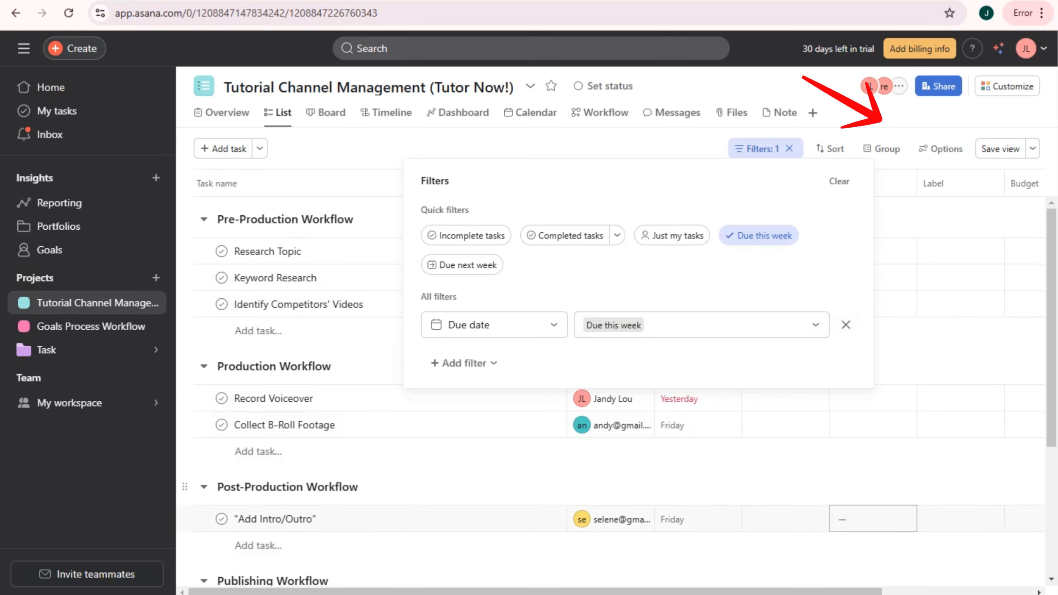
{"action": "left_click", "coordinate": [789, 148]}
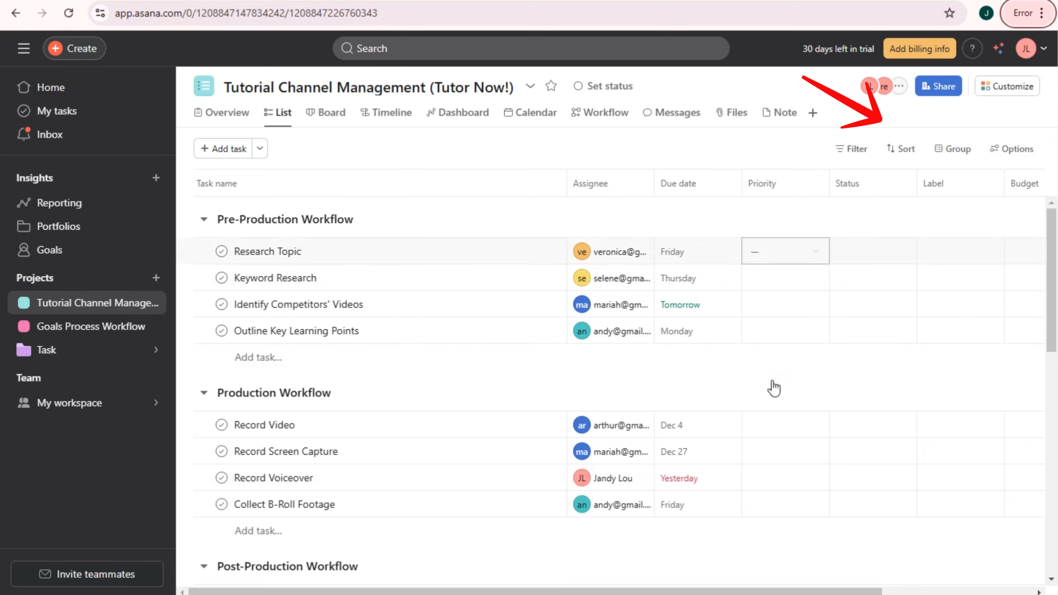
- Add a new Urgent option to the Priority field
{"action": "left_click", "coordinate": [760, 252]}
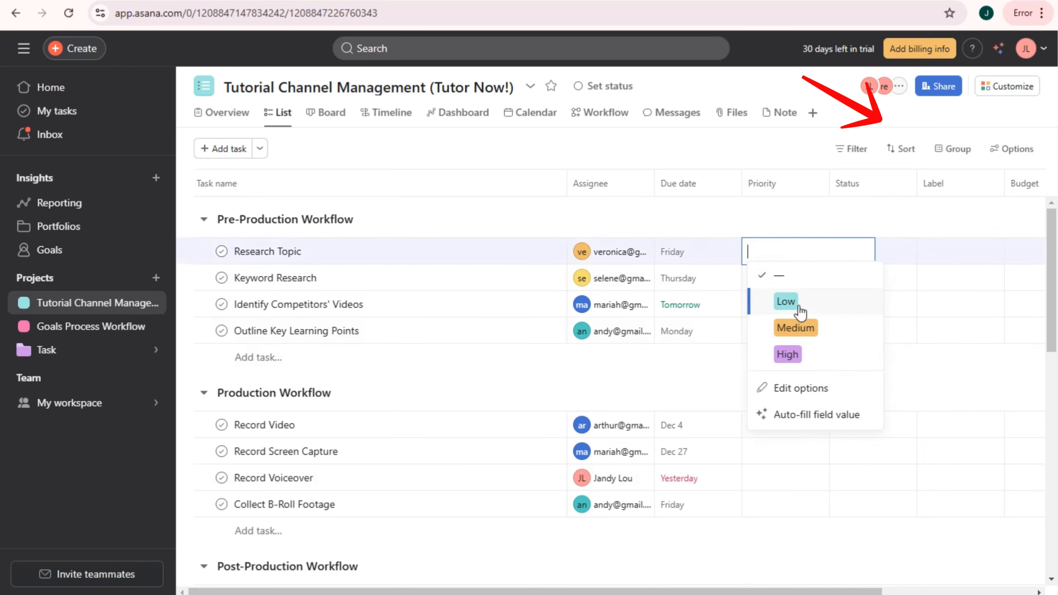
{"action": "left_click", "coordinate": [804, 395]}
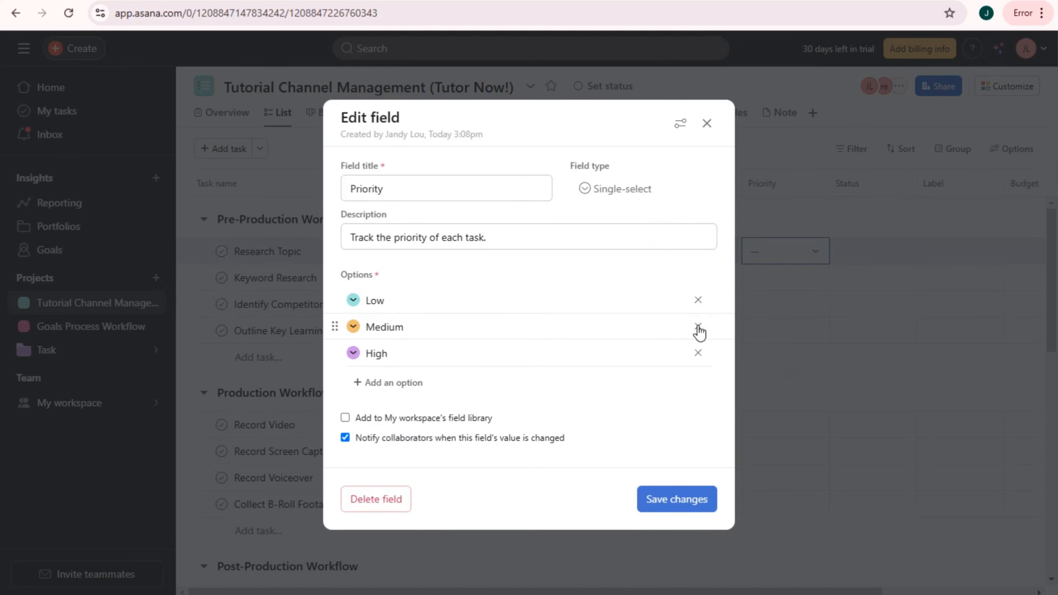
{"action": "left_click", "coordinate": [419, 383]}
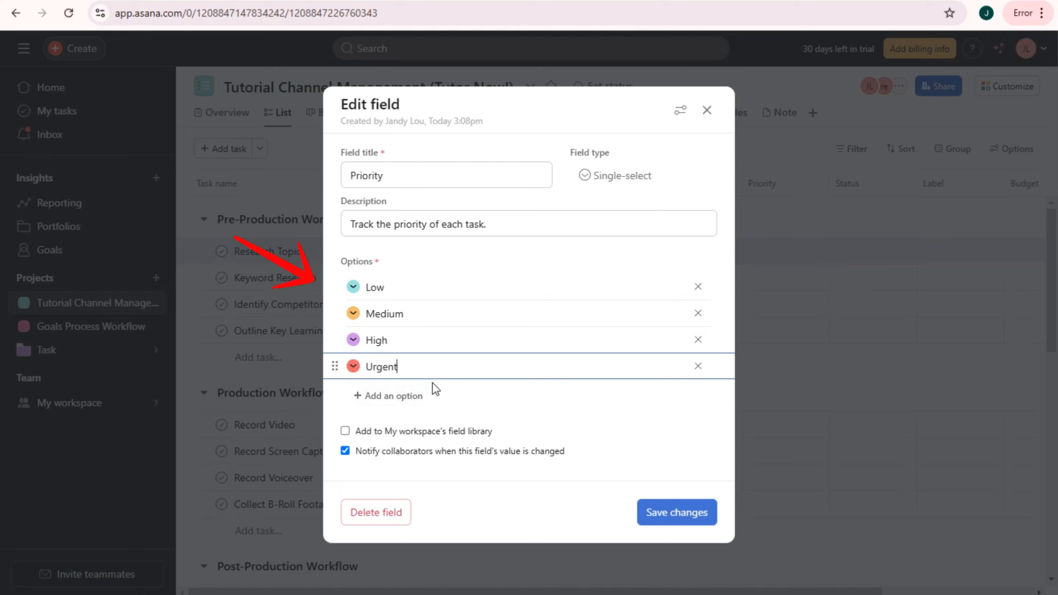
{"action": "type", "text": "Urgent"}
- Recolour the Priority options: Low yellow, Medium teal, High orange
{"action": "left_click", "coordinate": [353, 286]}
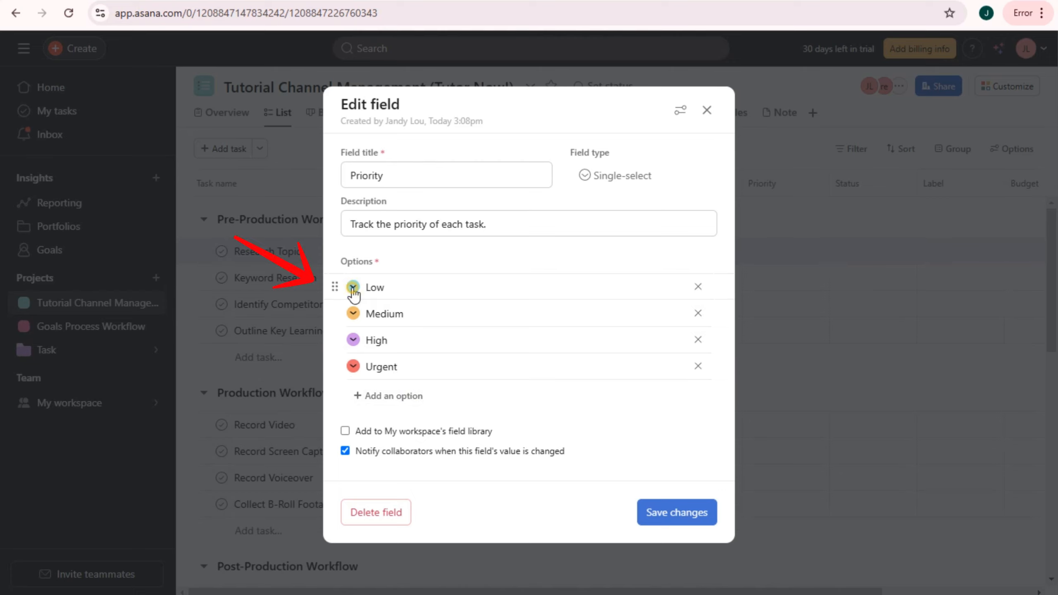
{"action": "left_click", "coordinate": [293, 311]}
{"action": "left_click", "coordinate": [353, 313]}
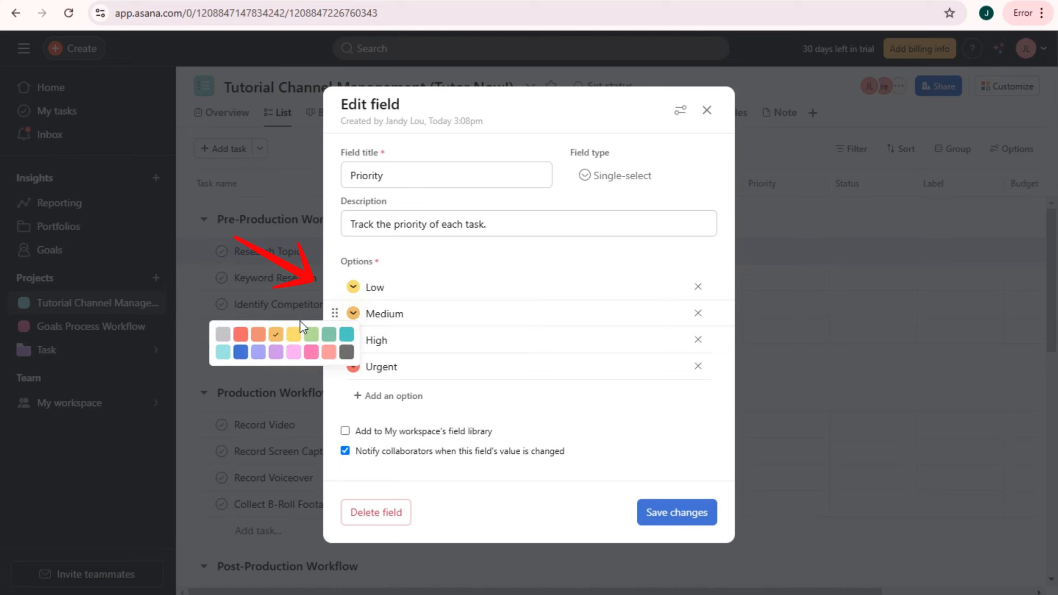
{"action": "left_click", "coordinate": [343, 332]}
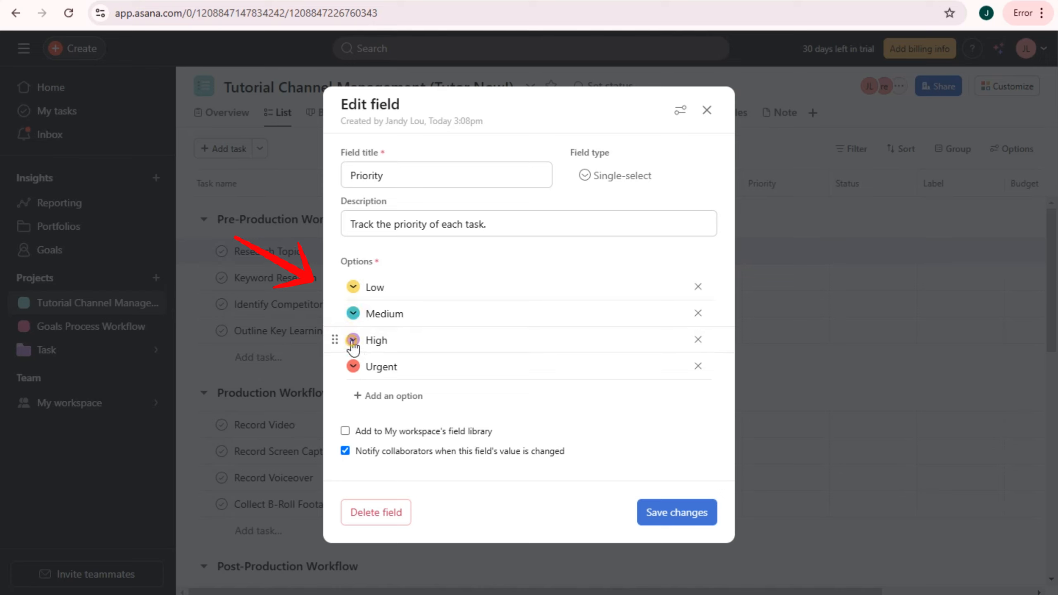
{"action": "left_click", "coordinate": [353, 340]}
{"action": "left_click", "coordinate": [258, 359]}
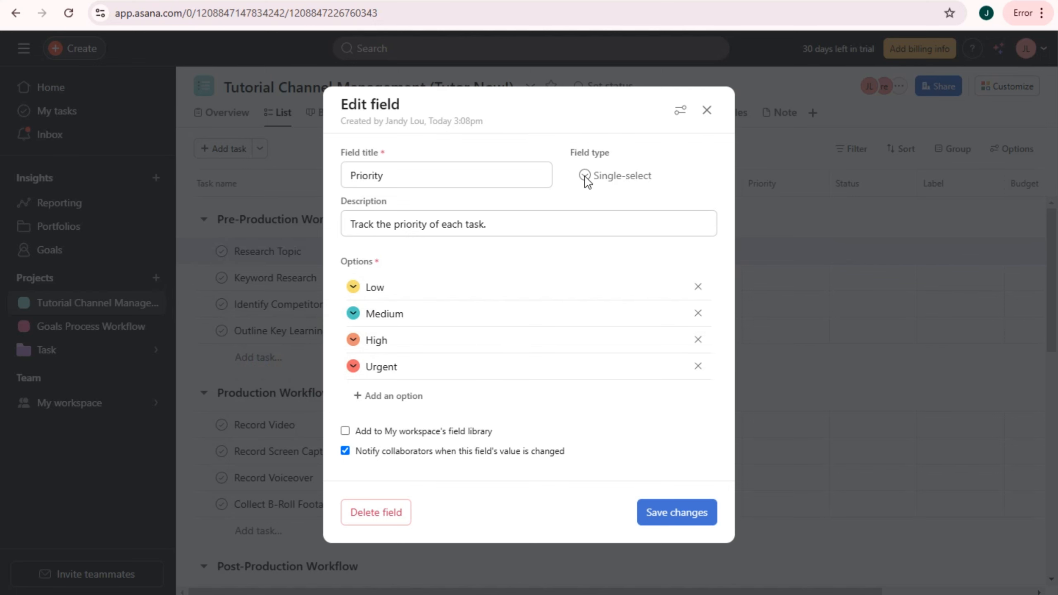
- Save the Priority edits; set Research Topic and Keyword Research Medium, Identify Competitors' Videos Urgent, Outline Key Learning Points Low
{"action": "left_click", "coordinate": [674, 516]}
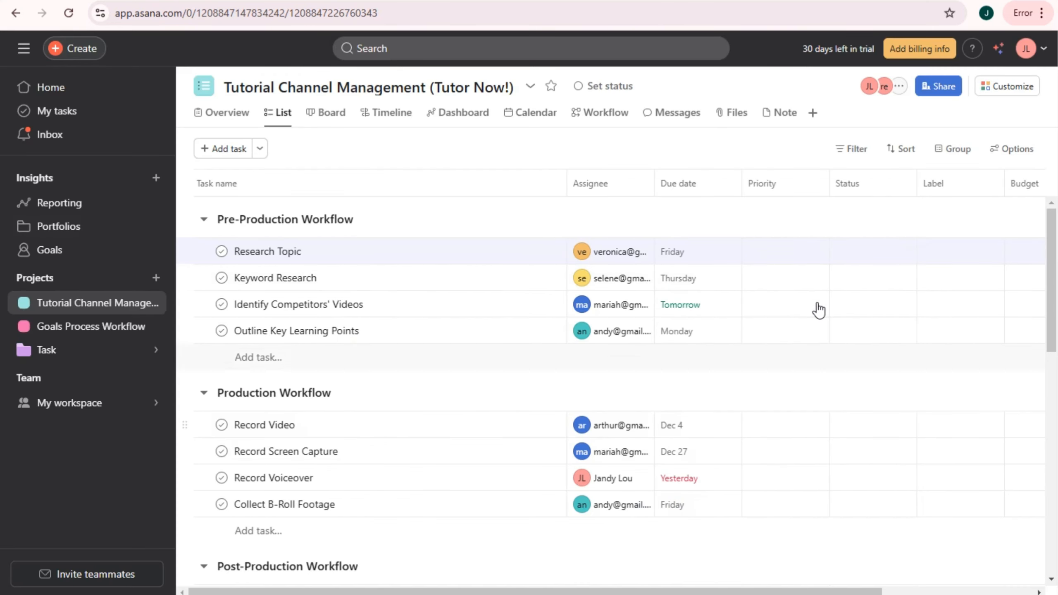
{"action": "left_click", "coordinate": [775, 253]}
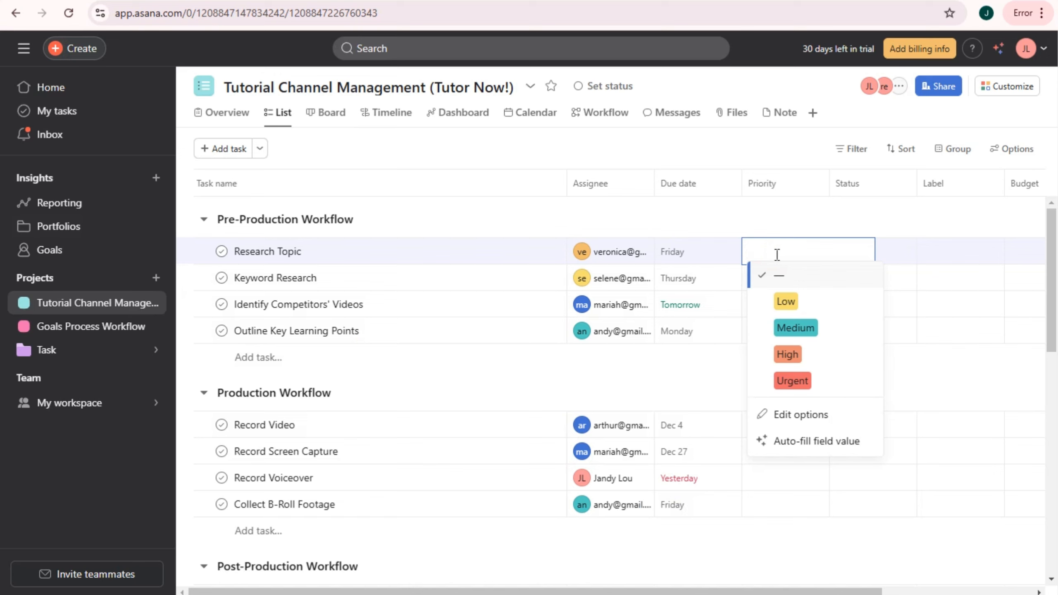
{"action": "left_click", "coordinate": [794, 328]}
{"action": "left_click", "coordinate": [762, 280]}
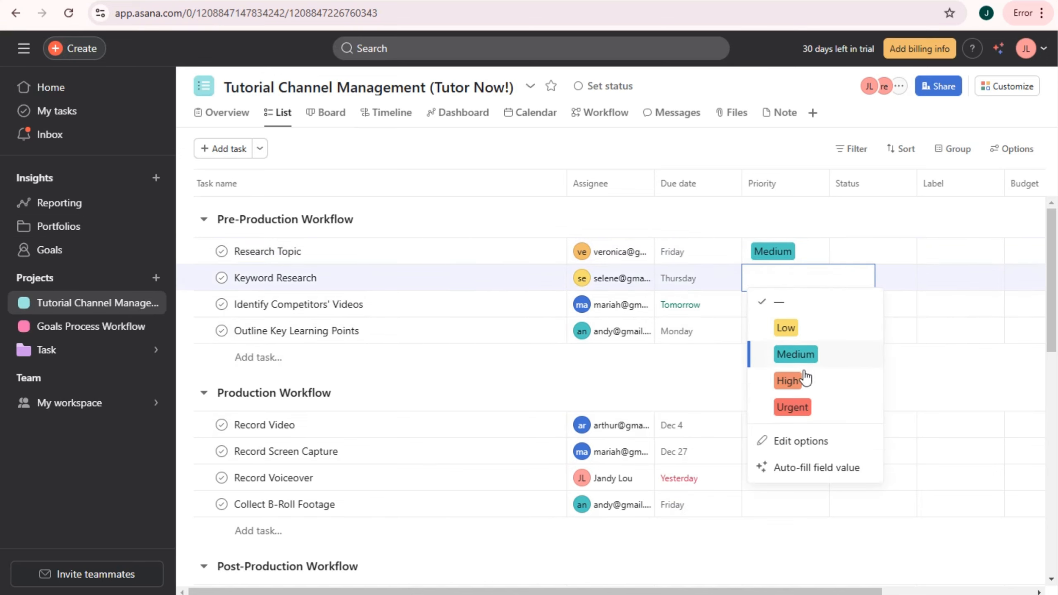
{"action": "left_click", "coordinate": [795, 354]}
{"action": "left_click", "coordinate": [772, 306]}
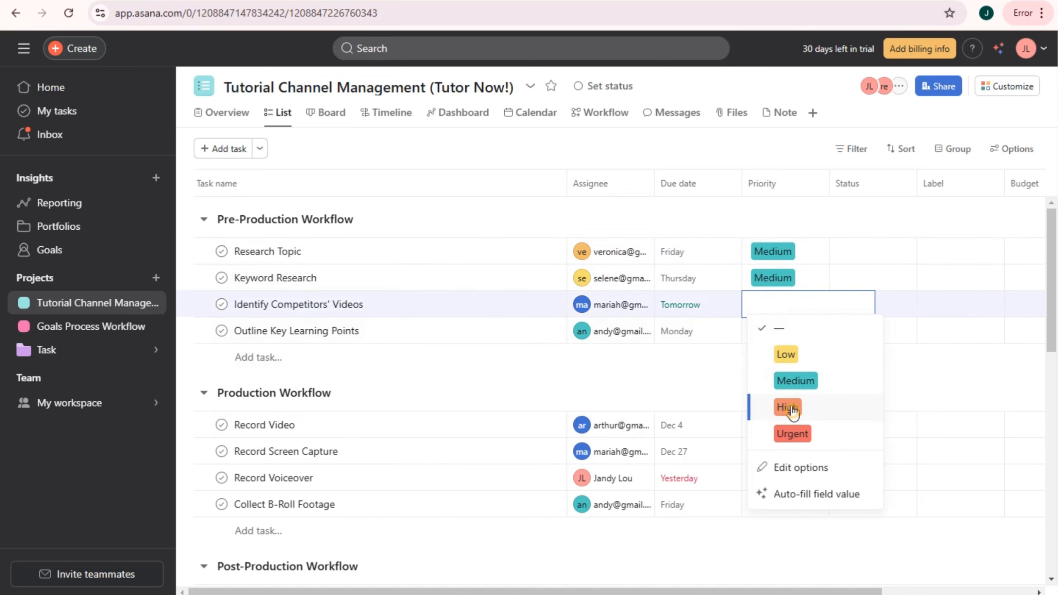
{"action": "left_click", "coordinate": [791, 410]}
{"action": "left_click", "coordinate": [768, 310]}
{"action": "left_click", "coordinate": [791, 434]}
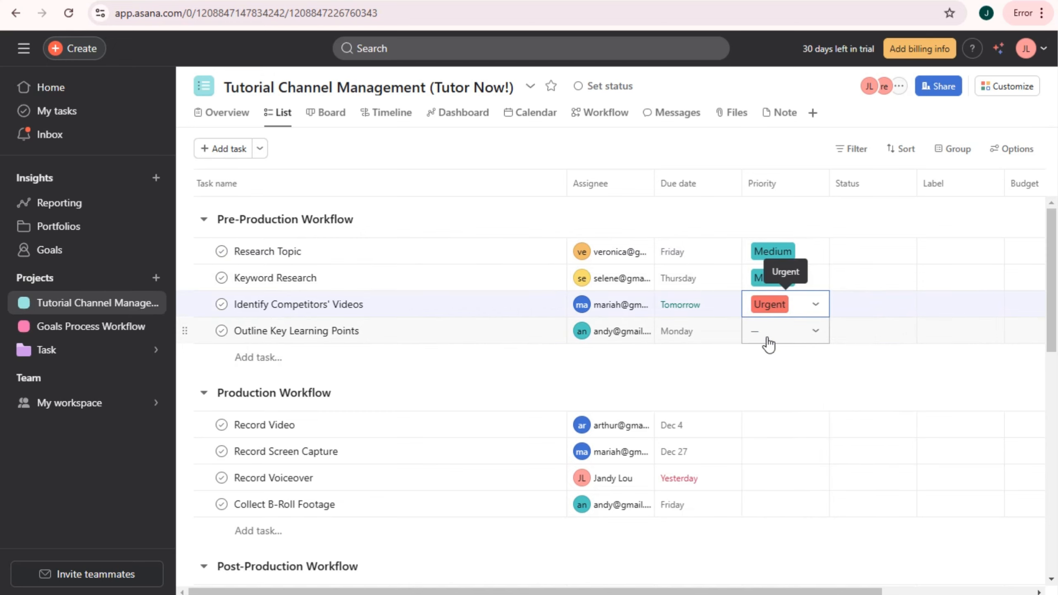
{"action": "left_click", "coordinate": [768, 341]}
{"action": "left_click", "coordinate": [785, 382]}
- Set priorities: Record Video and Record Screen Capture Low, Record Voiceover Urgent, Collect B-Roll Medium, Edit Video Low, Add Intro/Outro Medium
{"action": "left_click", "coordinate": [768, 427]}
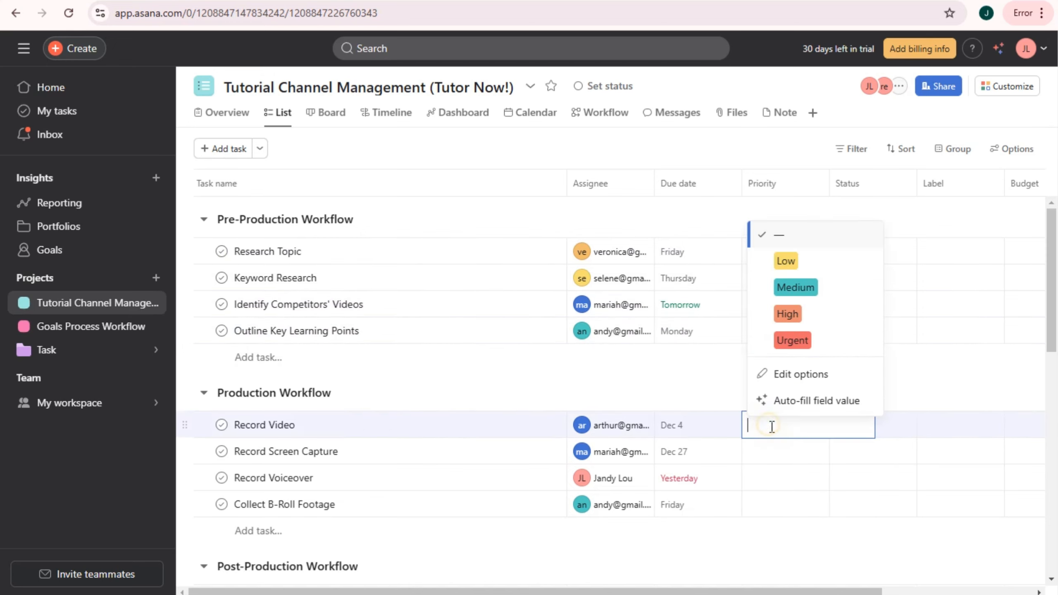
{"action": "left_click", "coordinate": [786, 259]}
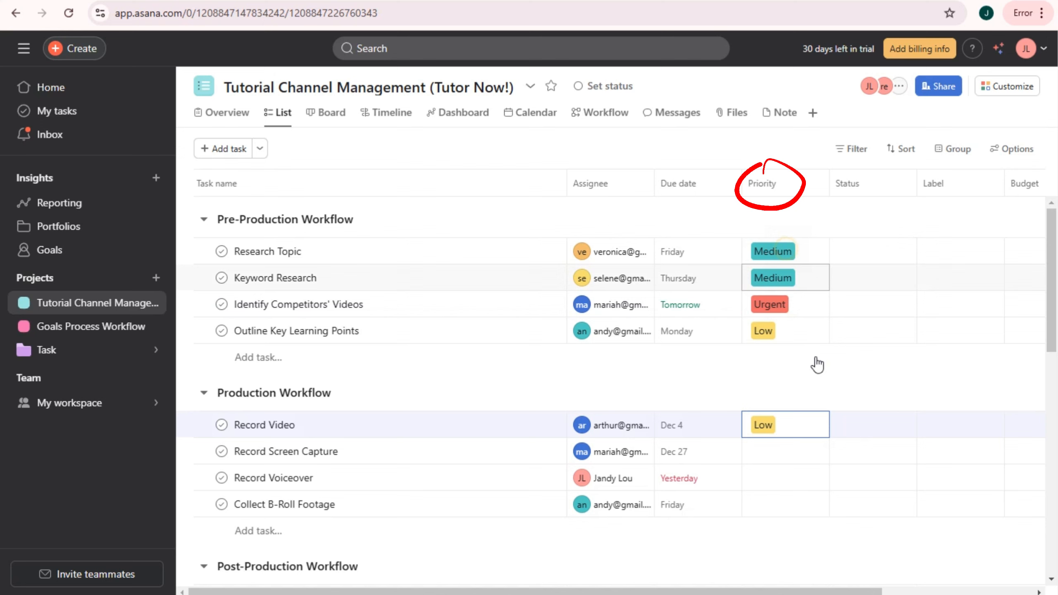
{"action": "left_click", "coordinate": [793, 457]}
{"action": "left_click", "coordinate": [785, 287]}
{"action": "scroll", "coordinate": [787, 415], "scroll_direction": "down", "scroll_amount": 2}
{"action": "left_click", "coordinate": [776, 407]}
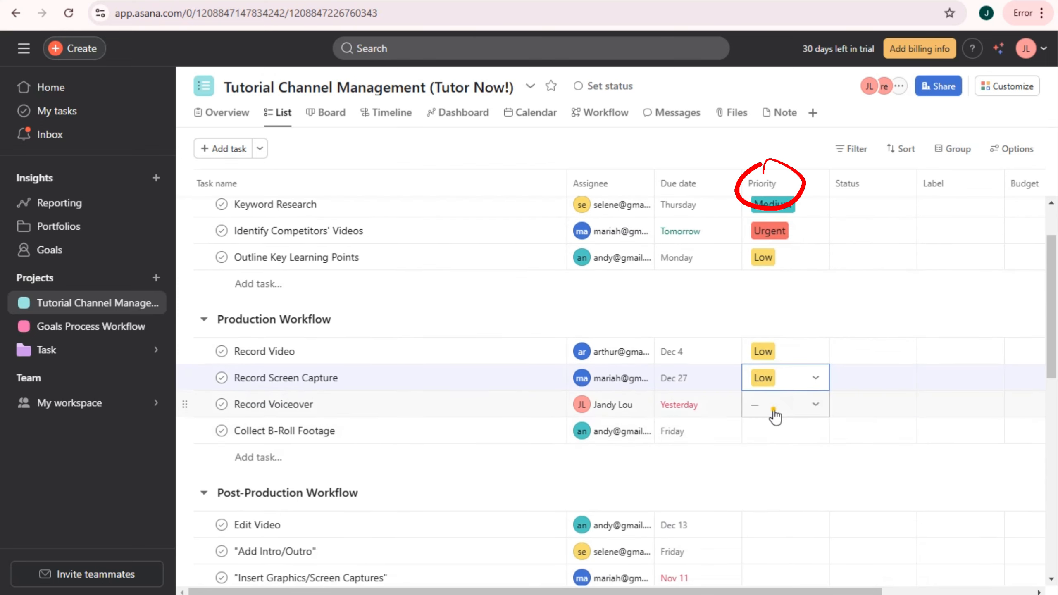
{"action": "left_click", "coordinate": [795, 327]}
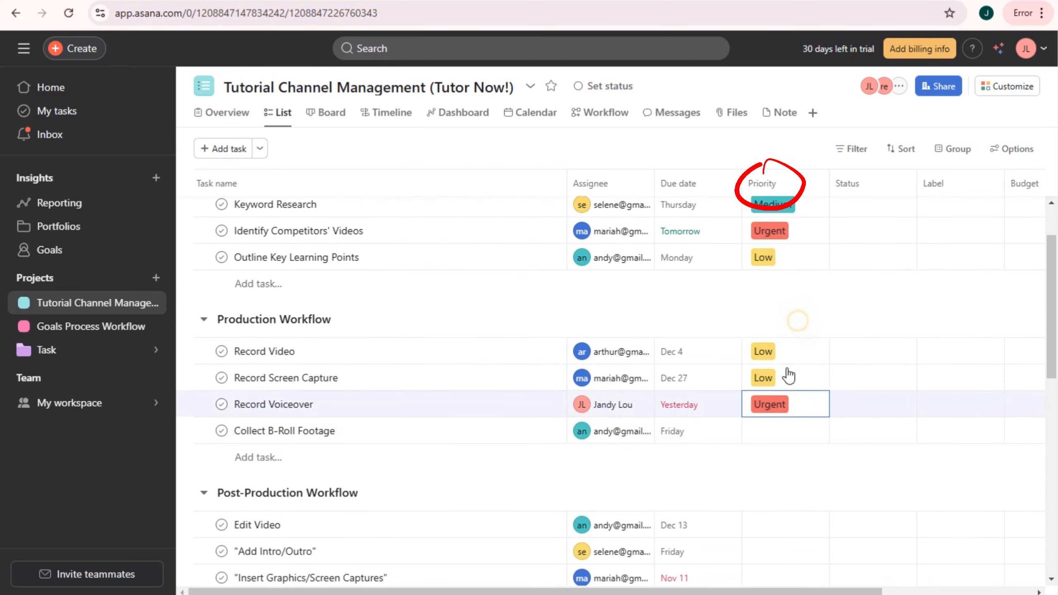
{"action": "left_click", "coordinate": [778, 434]}
{"action": "left_click", "coordinate": [795, 292]}
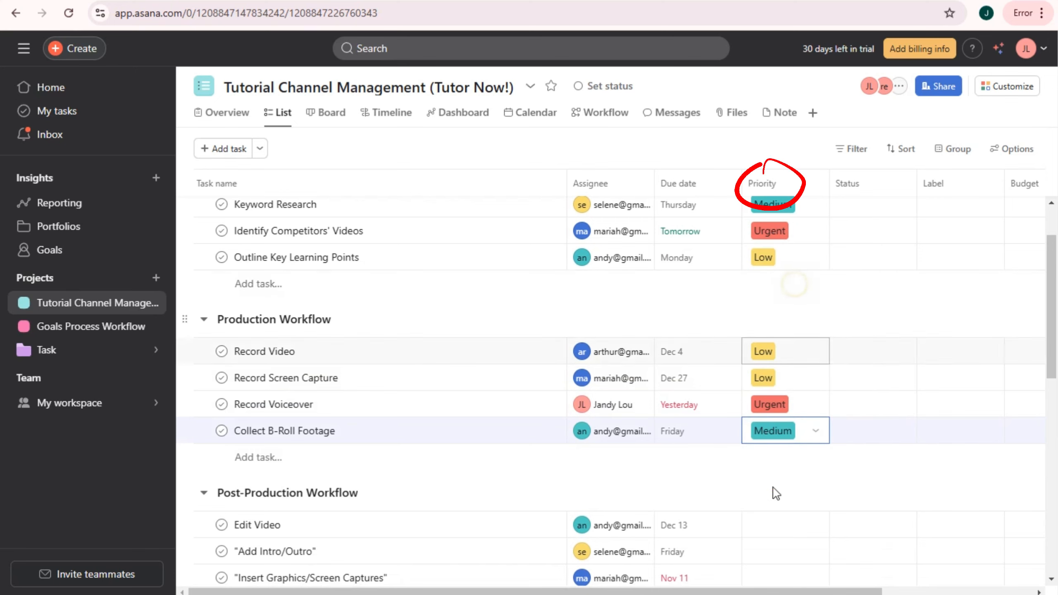
{"action": "left_click", "coordinate": [774, 524]}
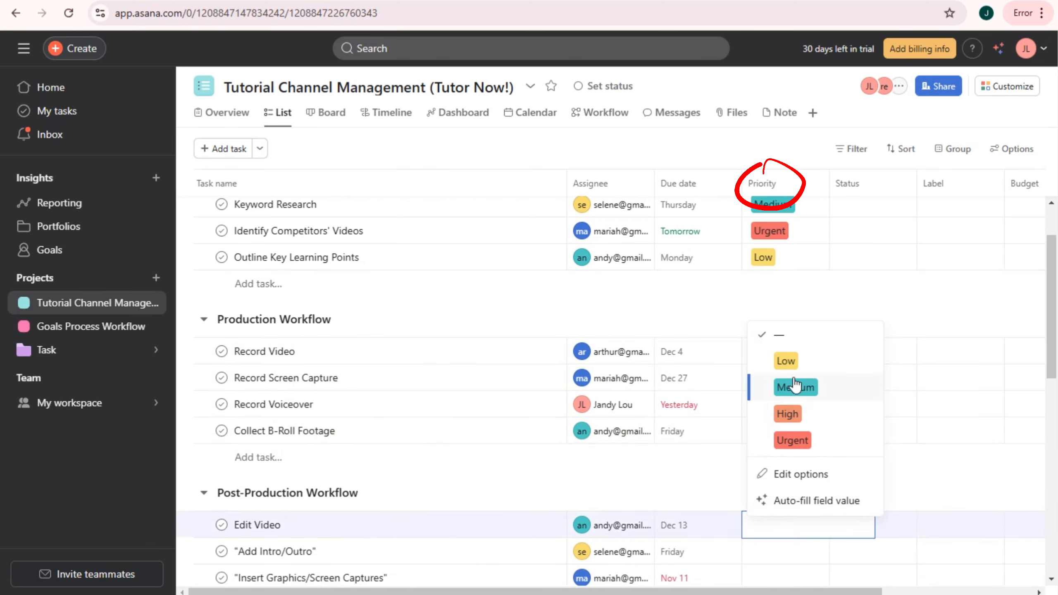
{"action": "left_click", "coordinate": [785, 361]}
{"action": "left_click", "coordinate": [774, 552]}
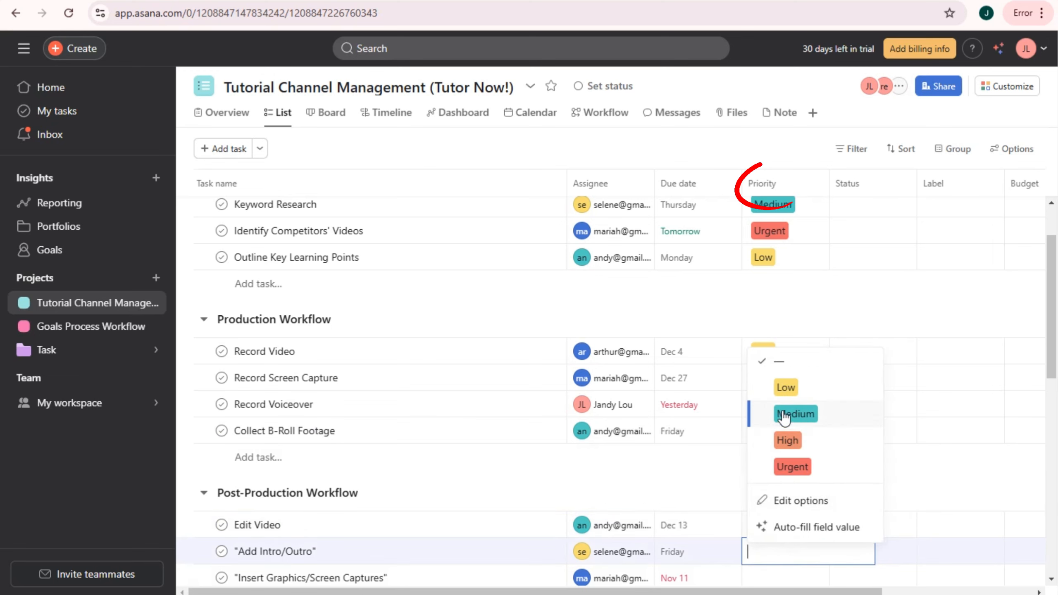
{"action": "left_click", "coordinate": [786, 413]}
- Scroll through the list to check the priorities, then bring up Research Topic's Status choices
{"action": "scroll", "coordinate": [774, 459], "scroll_direction": "down", "scroll_amount": 8}
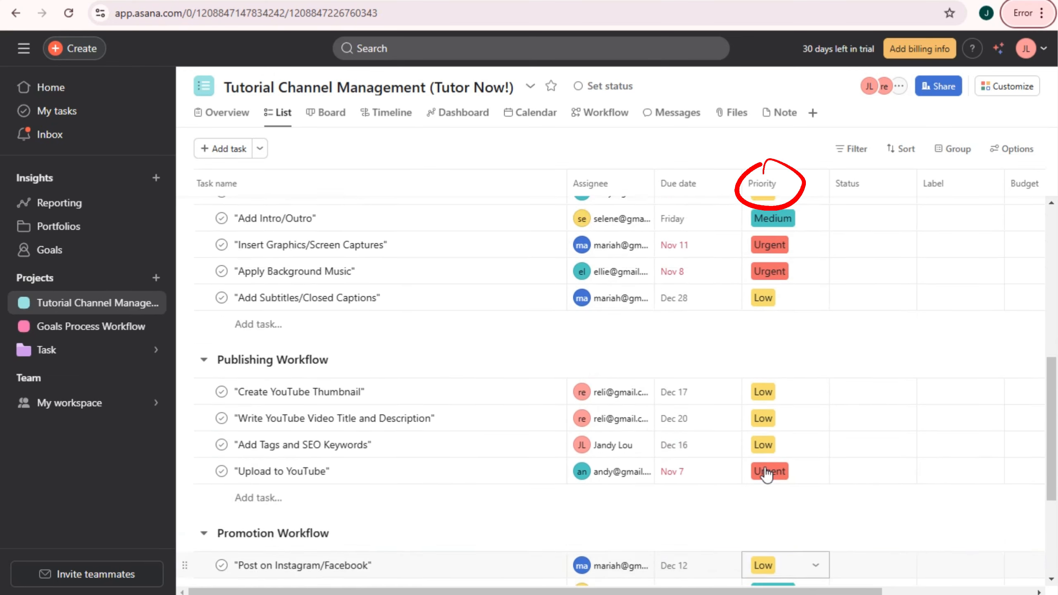
{"action": "scroll", "coordinate": [766, 471], "scroll_direction": "up", "scroll_amount": 10}
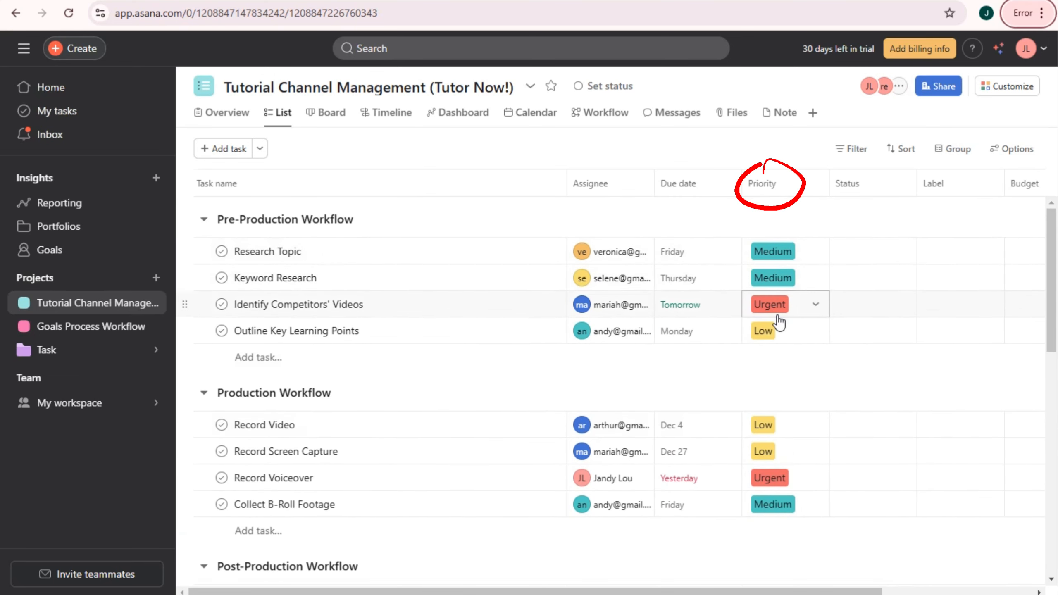
{"action": "scroll", "coordinate": [778, 388], "scroll_direction": "down", "scroll_amount": 3}
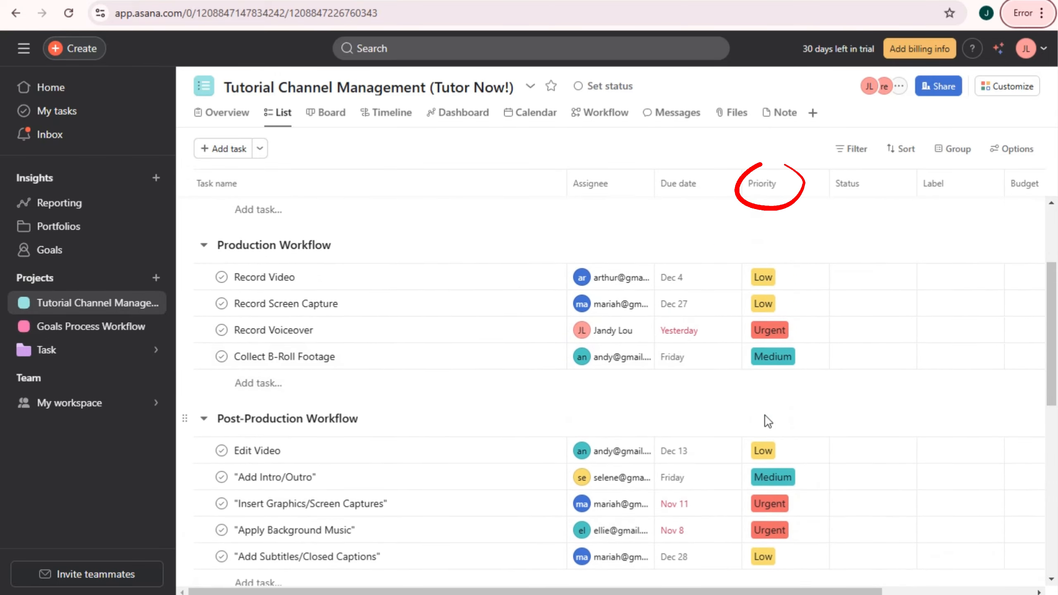
{"action": "scroll", "coordinate": [779, 429], "scroll_direction": "down", "scroll_amount": 2}
{"action": "scroll", "coordinate": [801, 475], "scroll_direction": "down", "scroll_amount": 2}
{"action": "scroll", "coordinate": [778, 495], "scroll_direction": "up", "scroll_amount": 6}
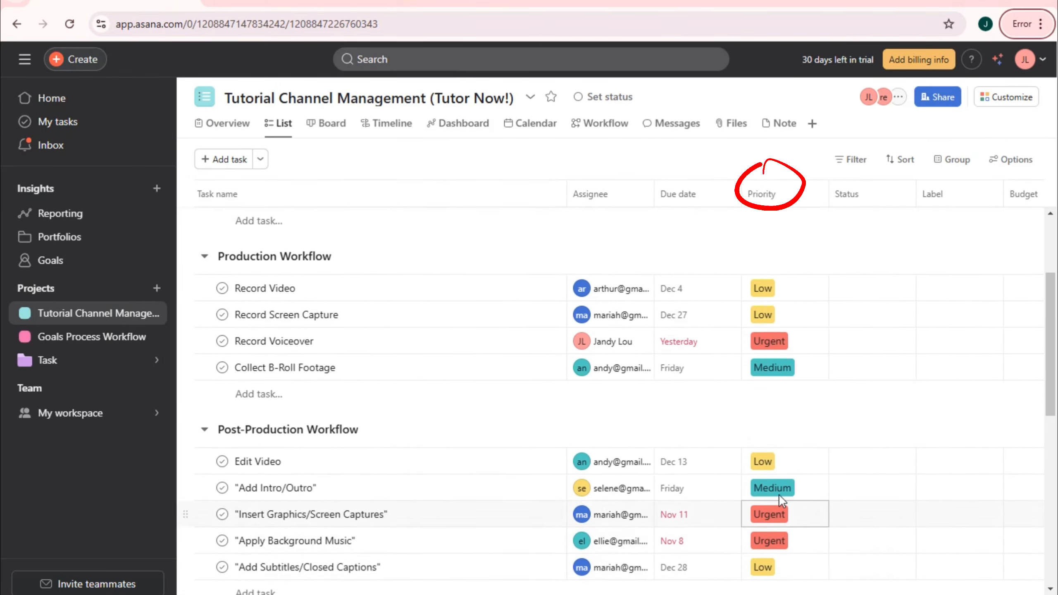
{"action": "scroll", "coordinate": [779, 495], "scroll_direction": "down", "scroll_amount": 10}
{"action": "scroll", "coordinate": [782, 509], "scroll_direction": "down", "scroll_amount": 3}
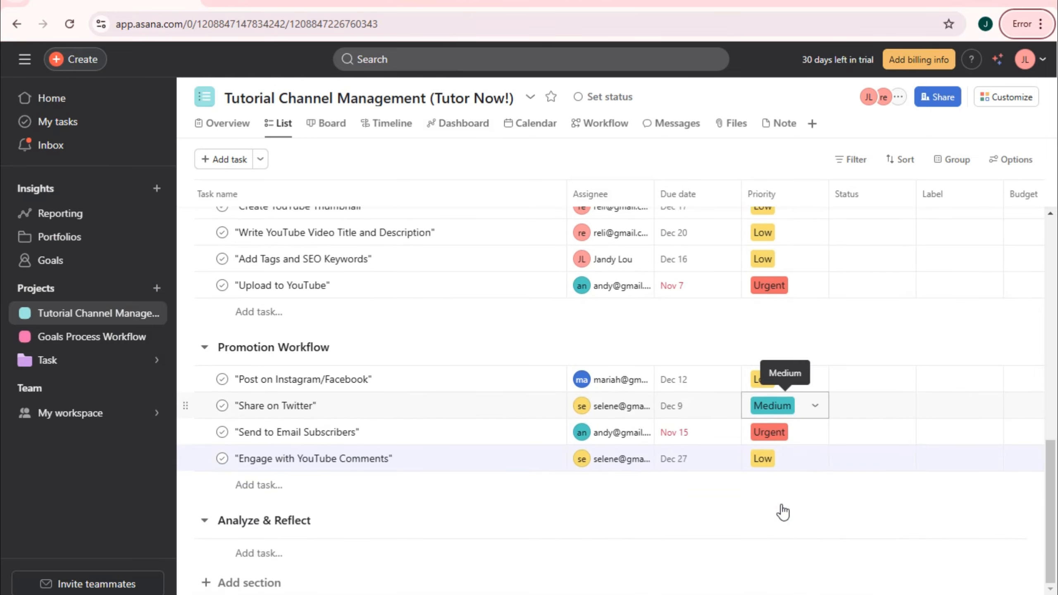
{"action": "scroll", "coordinate": [783, 511], "scroll_direction": "up", "scroll_amount": 15}
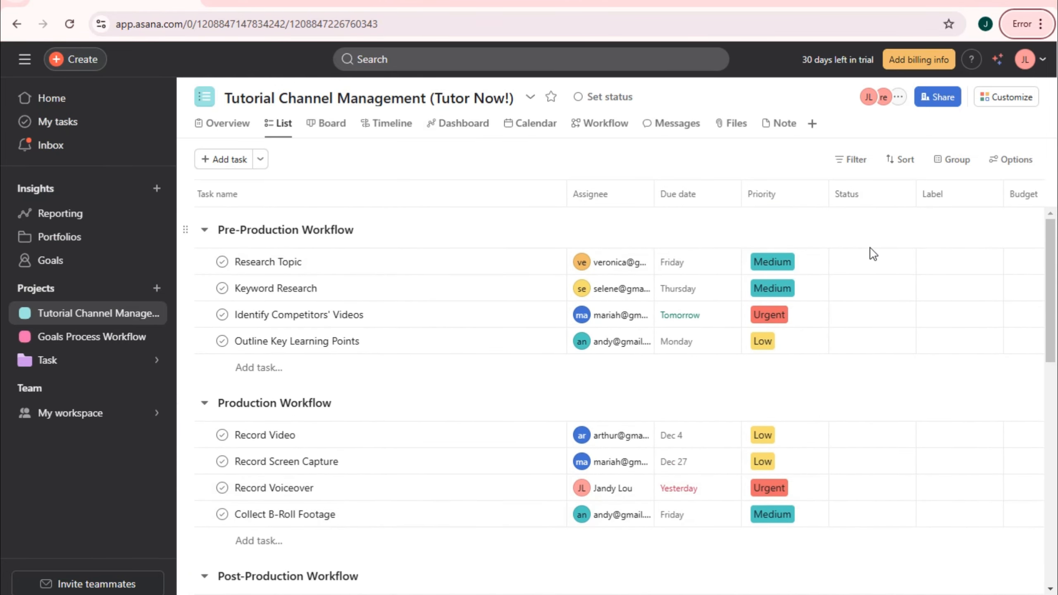
{"action": "left_click", "coordinate": [872, 261]}
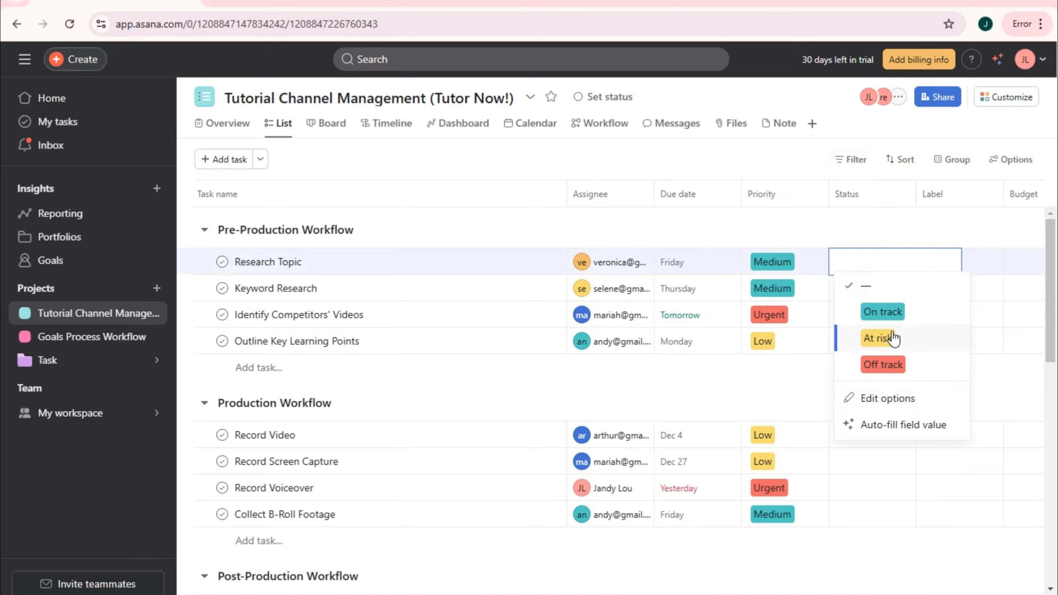
- Add a Can't do option to Status, rename On track to Done and At risk to In Progress, and save
{"action": "left_click", "coordinate": [889, 399]}
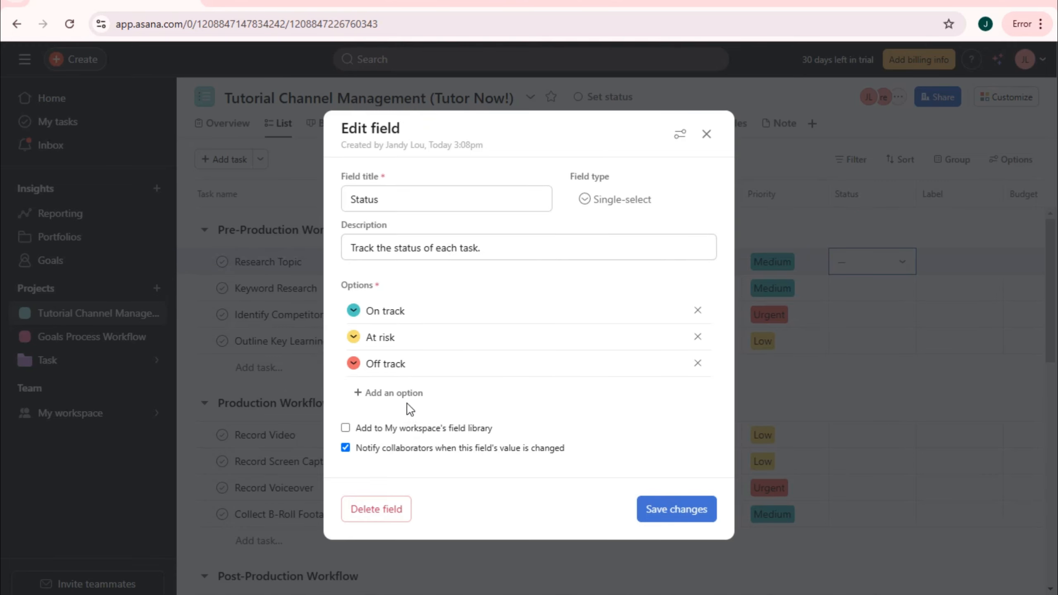
{"action": "left_click", "coordinate": [407, 402]}
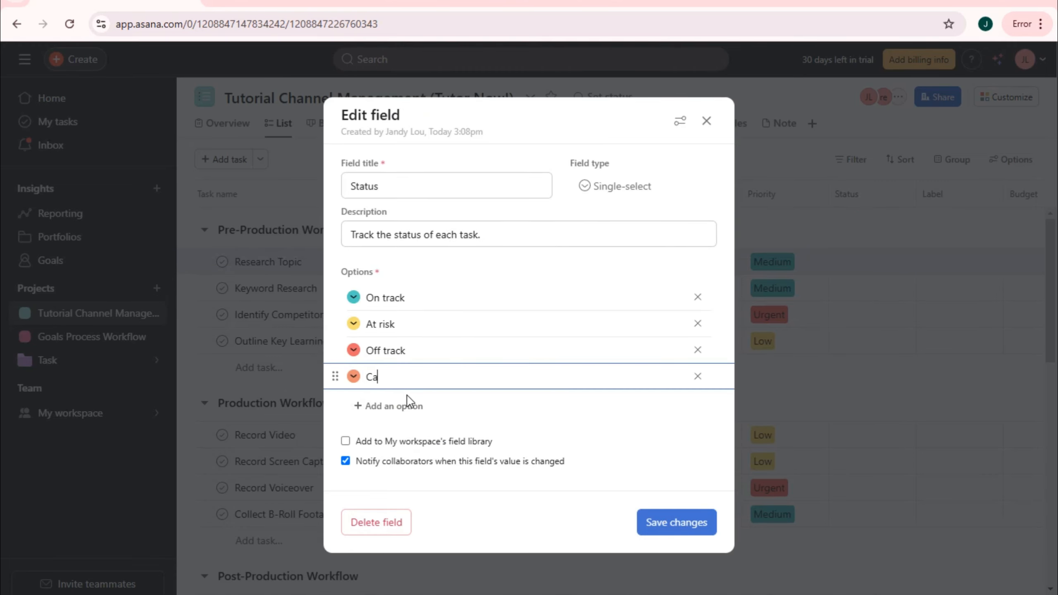
{"action": "type", "text": "Can't do"}
{"action": "left_click", "coordinate": [391, 299]}
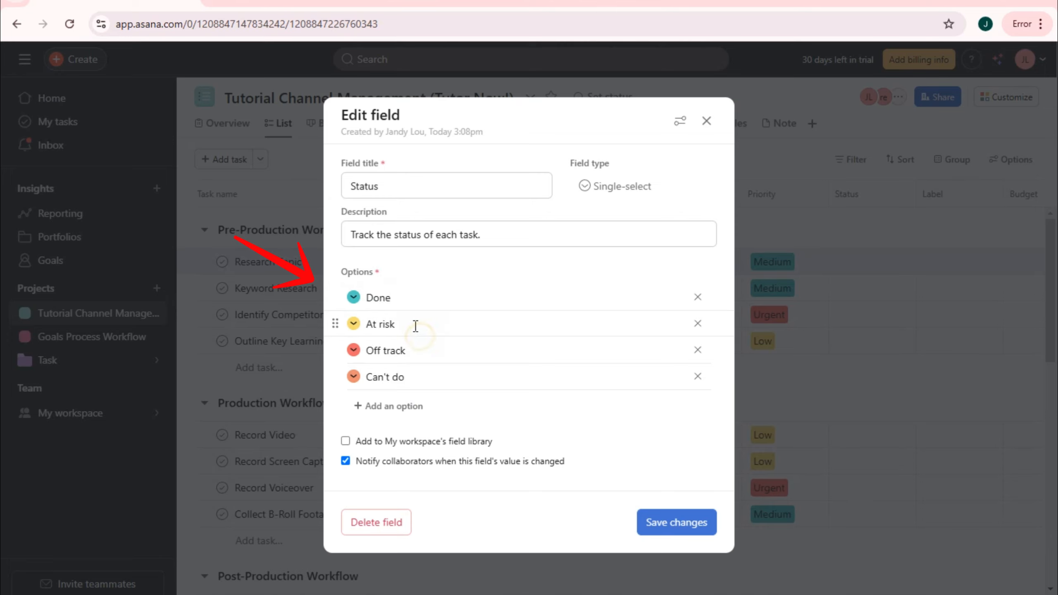
{"action": "left_click_drag", "start_coordinate": [416, 324], "coordinate": [351, 327]}
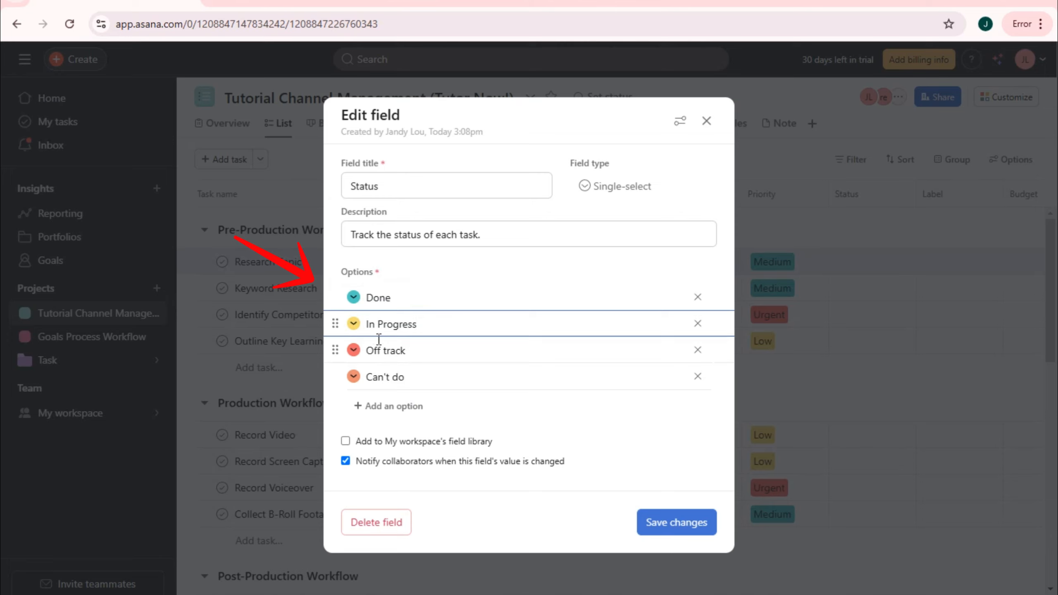
{"action": "left_click_drag", "start_coordinate": [424, 349], "coordinate": [374, 349]}
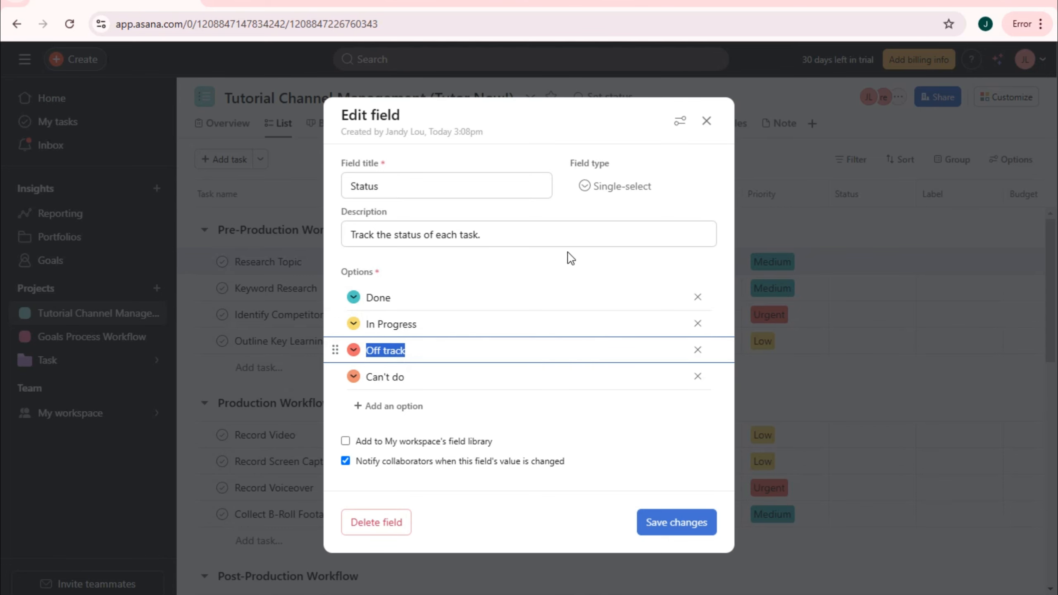
{"action": "left_click", "coordinate": [680, 523]}
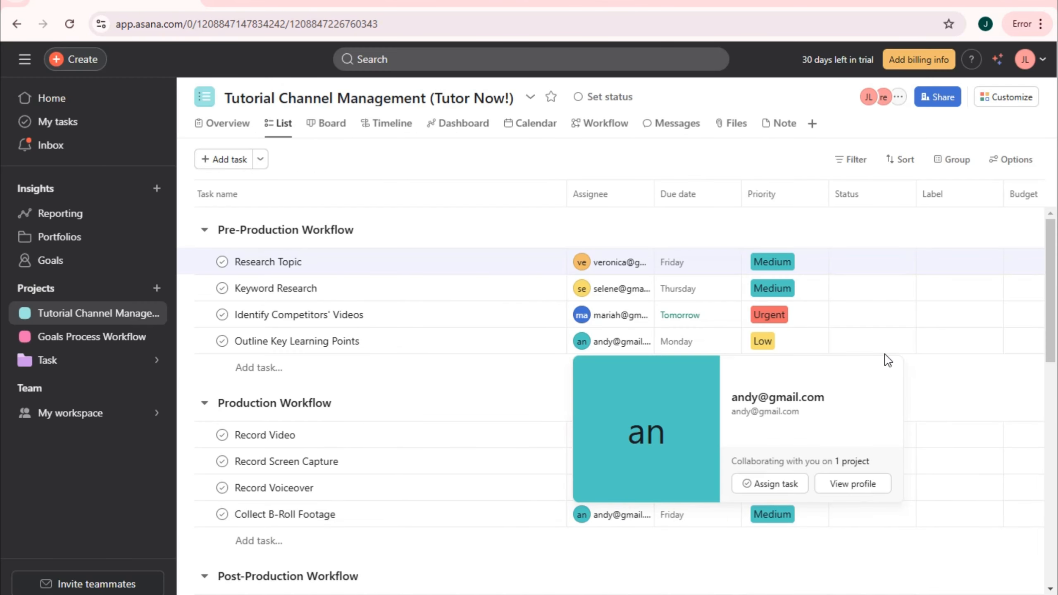
- Set Research Topic, Keyword Research and Outline Key Learning Points to In Progress, and Identify Competitors' Videos to Can't do
{"action": "left_click", "coordinate": [875, 262]}
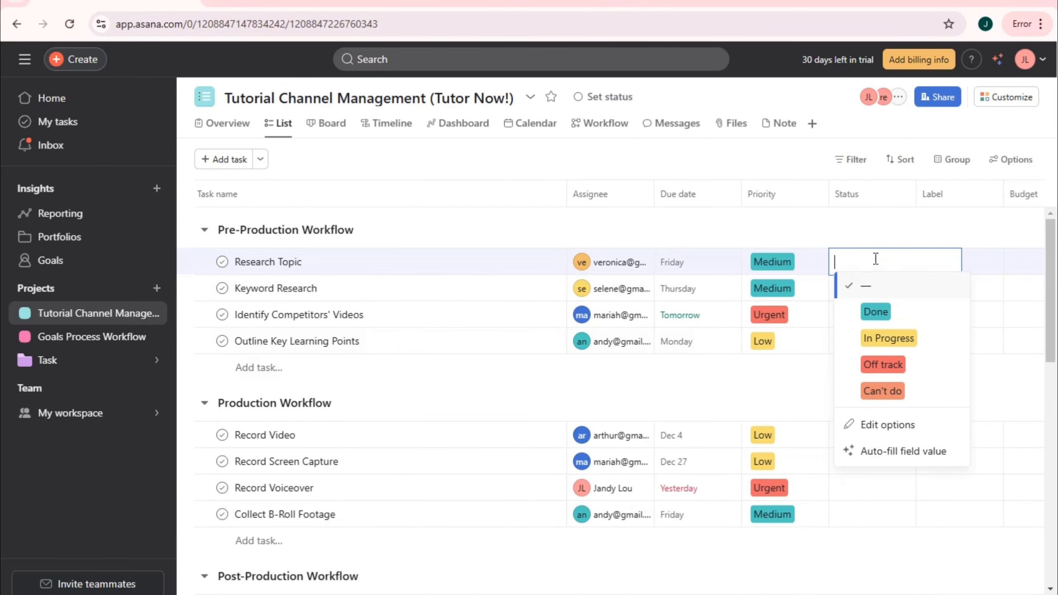
{"action": "left_click", "coordinate": [878, 337]}
{"action": "left_click", "coordinate": [857, 289]}
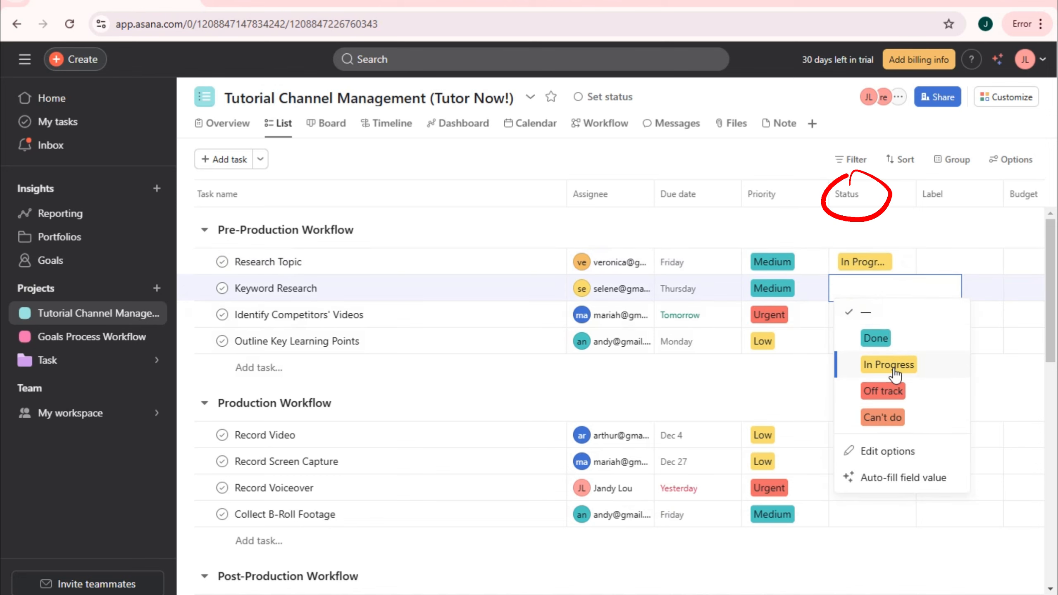
{"action": "left_click", "coordinate": [888, 364]}
{"action": "left_click", "coordinate": [876, 317]}
{"action": "left_click", "coordinate": [882, 442]}
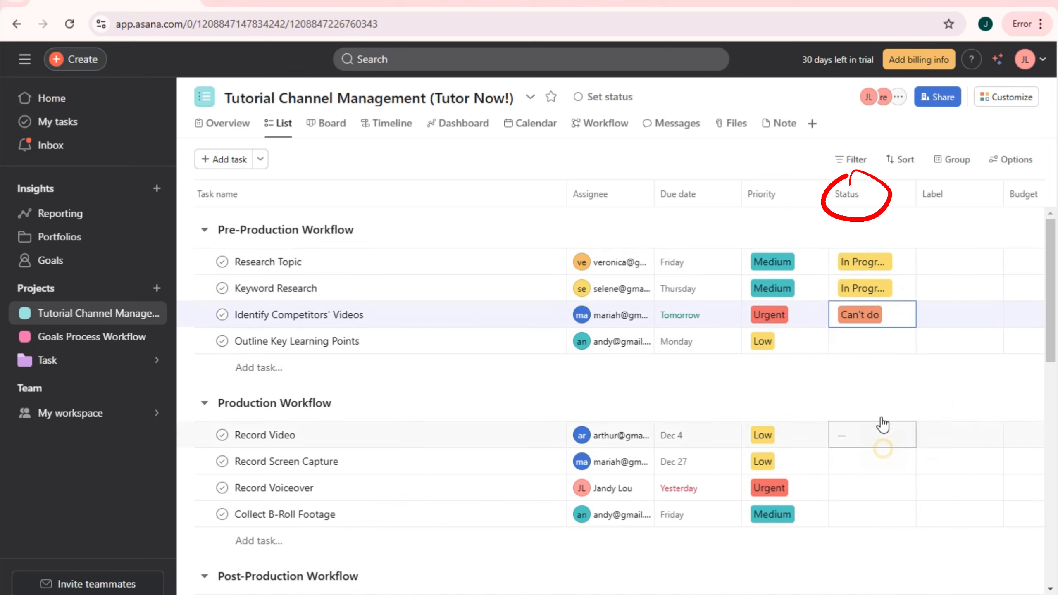
{"action": "left_click", "coordinate": [873, 342]}
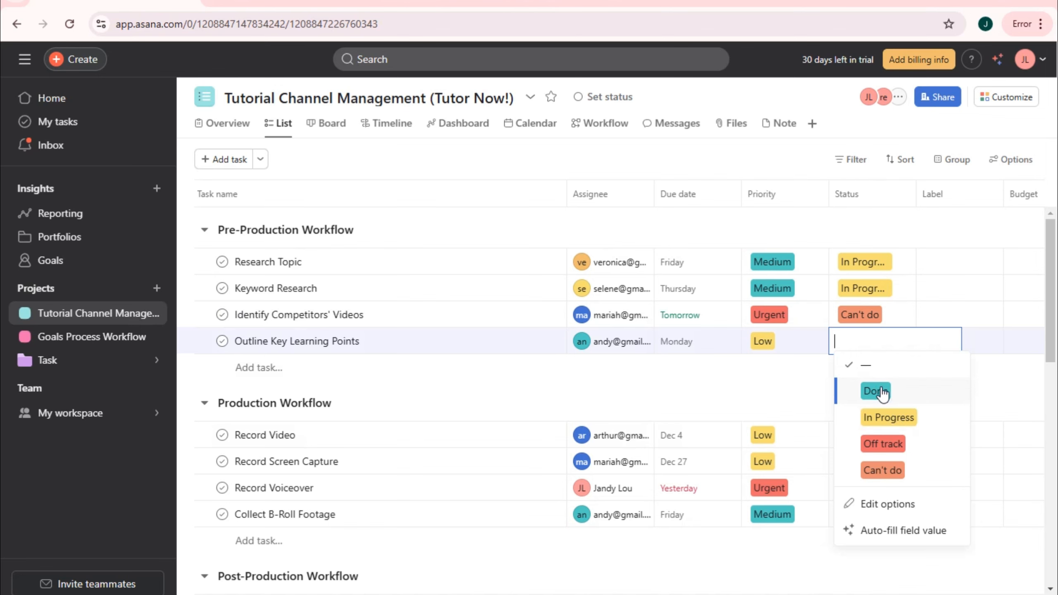
{"action": "left_click", "coordinate": [889, 416]}
- Set Record Video to In Progress, Screen Capture and Voiceover to Done, and B-Roll Footage to Off track
{"action": "scroll", "coordinate": [874, 420], "scroll_direction": "down", "scroll_amount": 2}
{"action": "left_click", "coordinate": [873, 366]}
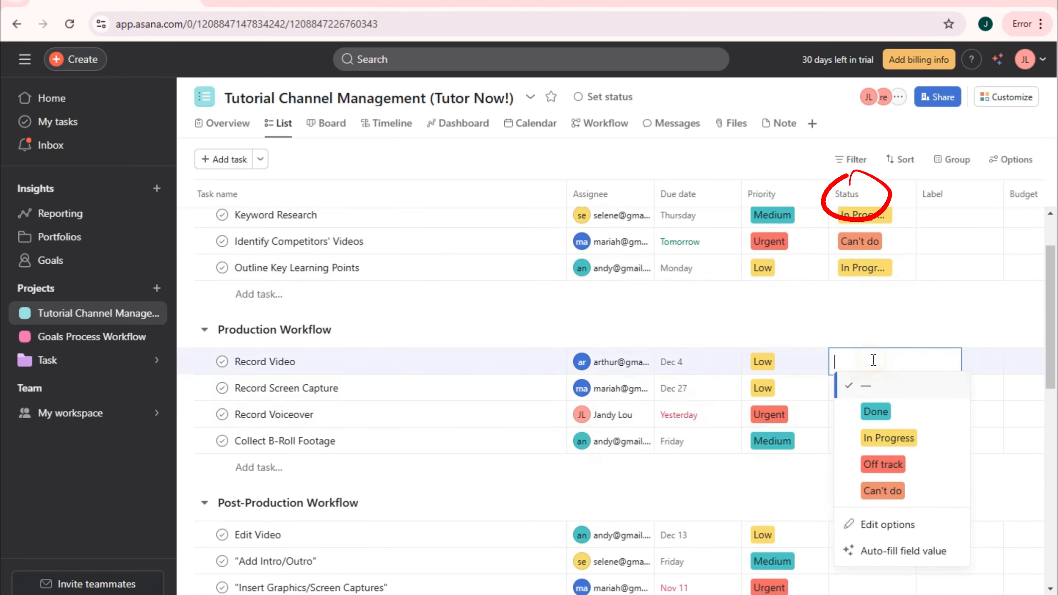
{"action": "left_click", "coordinate": [878, 437]}
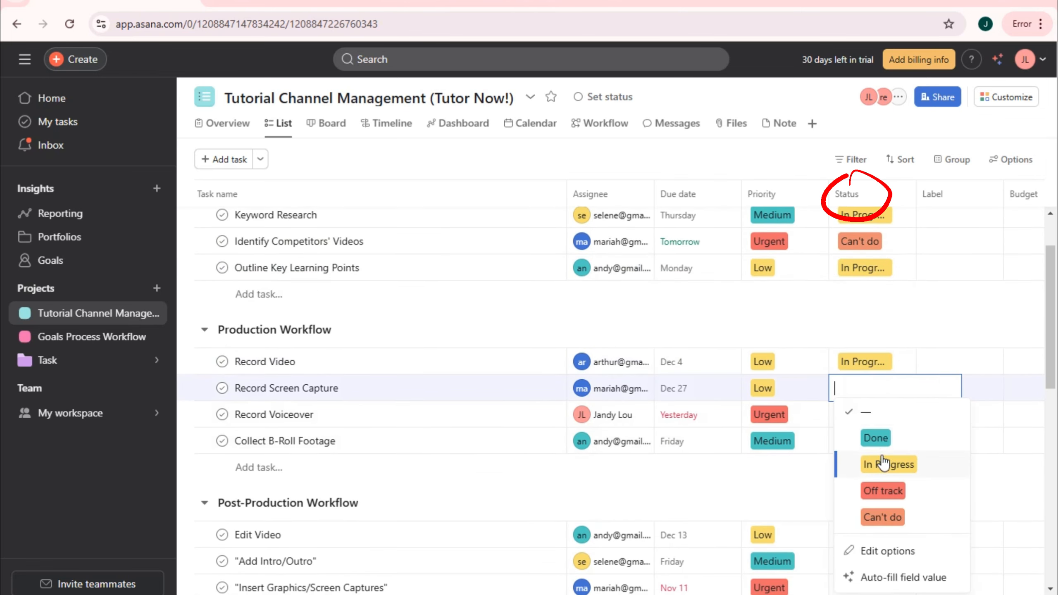
{"action": "left_click", "coordinate": [874, 435]}
{"action": "left_click", "coordinate": [864, 415]}
{"action": "left_click", "coordinate": [920, 253]}
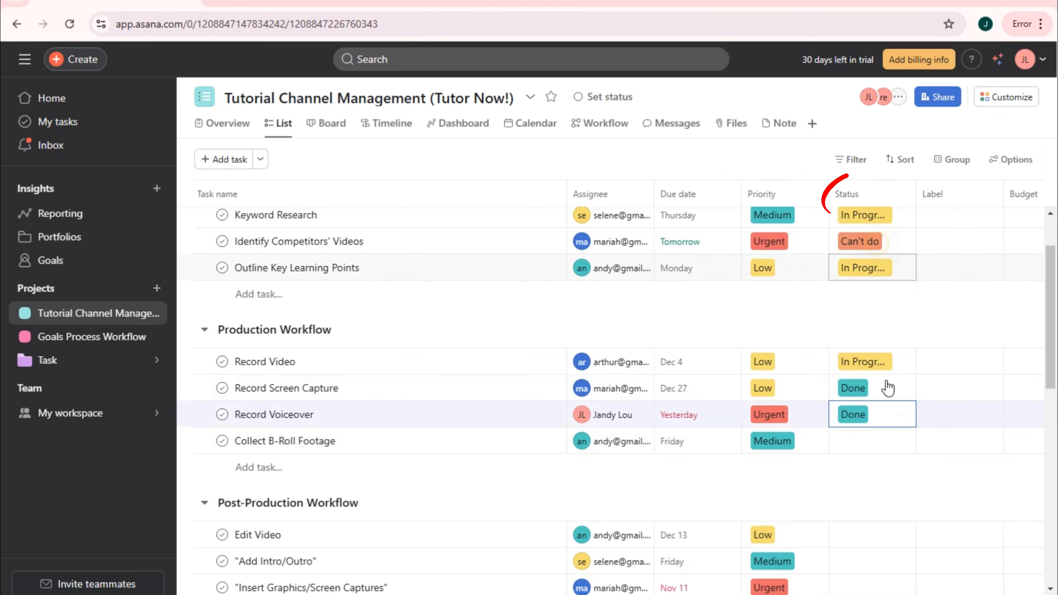
{"action": "left_click", "coordinate": [876, 440]}
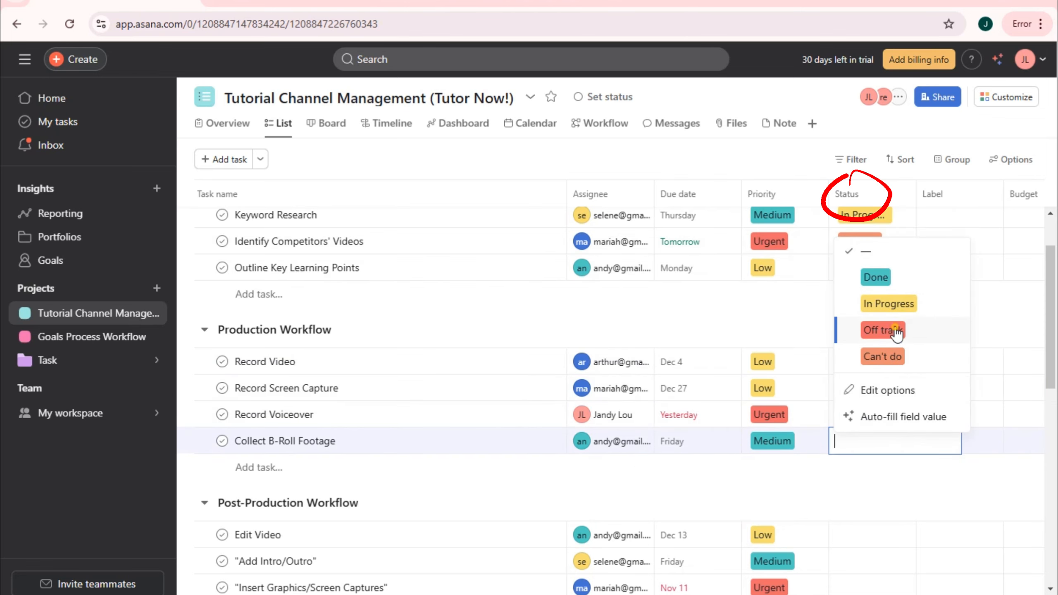
{"action": "left_click", "coordinate": [882, 330]}
- Set Edit Video and Intro/Outro to In Progress, Graphics and Background Music to Can't do, and Subtitles to Done
{"action": "scroll", "coordinate": [878, 416], "scroll_direction": "down", "scroll_amount": 4}
{"action": "left_click", "coordinate": [866, 387]}
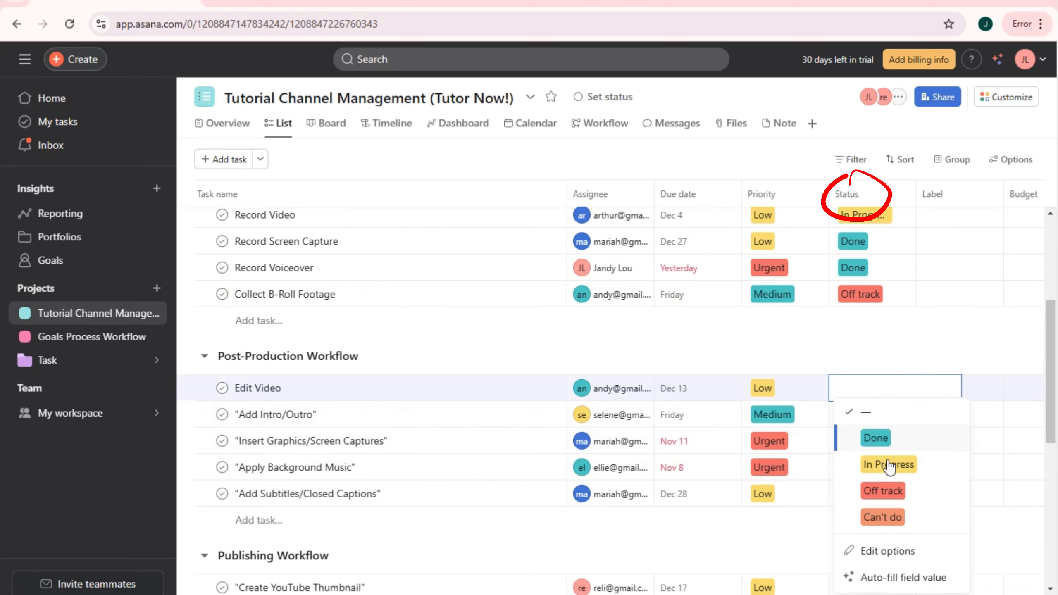
{"action": "left_click", "coordinate": [888, 465]}
{"action": "left_click", "coordinate": [875, 419]}
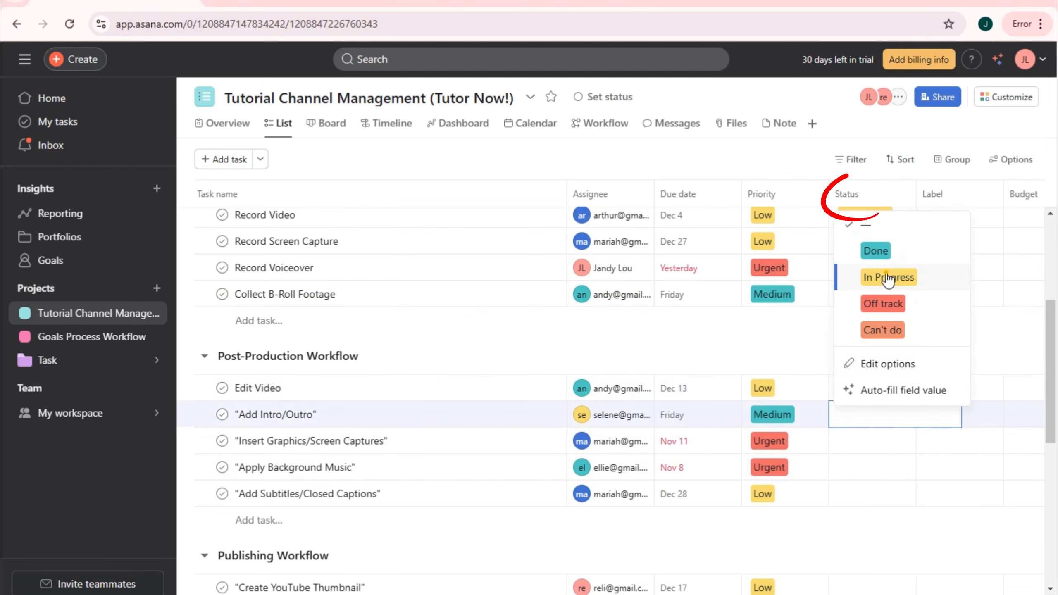
{"action": "left_click", "coordinate": [888, 278]}
{"action": "left_click", "coordinate": [888, 441]}
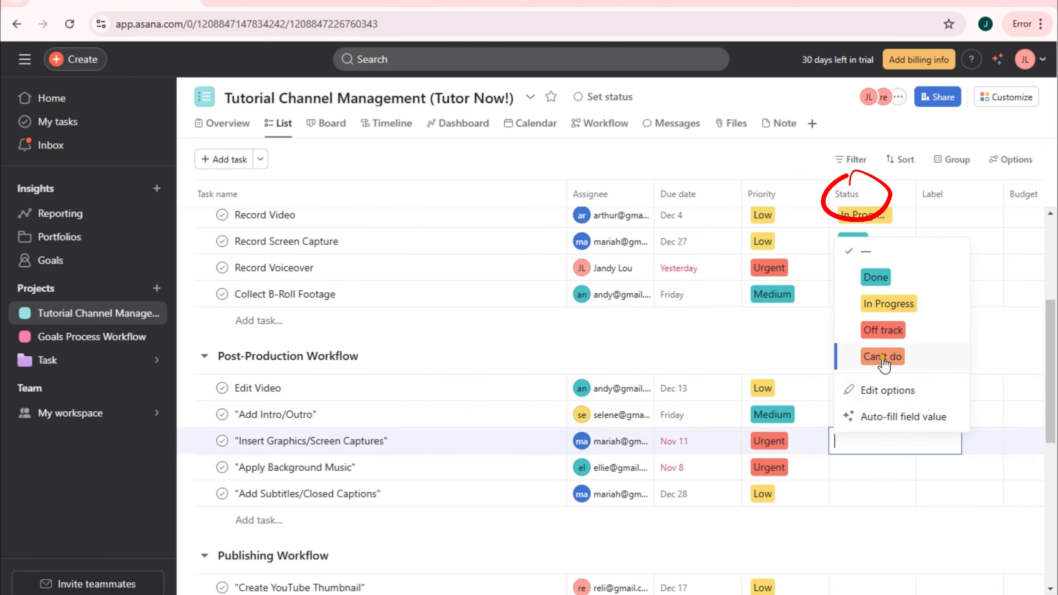
{"action": "left_click", "coordinate": [882, 357]}
{"action": "left_click", "coordinate": [884, 468]}
{"action": "left_click", "coordinate": [882, 382]}
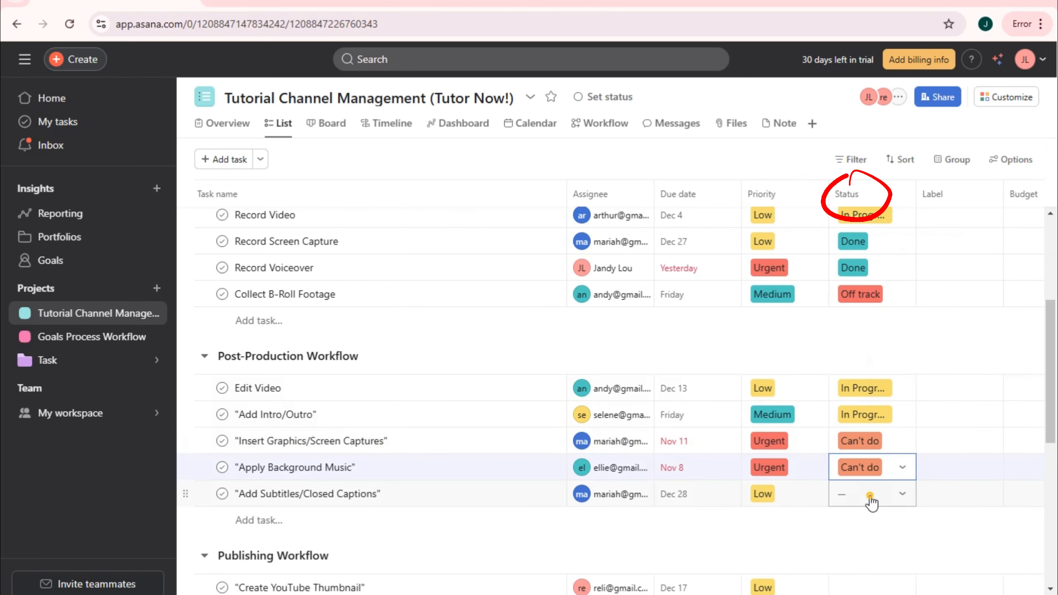
{"action": "left_click", "coordinate": [870, 498]}
{"action": "left_click", "coordinate": [880, 331]}
- Set YouTube Thumbnail to Off track, the video title to Done, Tags/SEO to In Progress, and Upload to Can't do
{"action": "scroll", "coordinate": [870, 441], "scroll_direction": "down", "scroll_amount": 3}
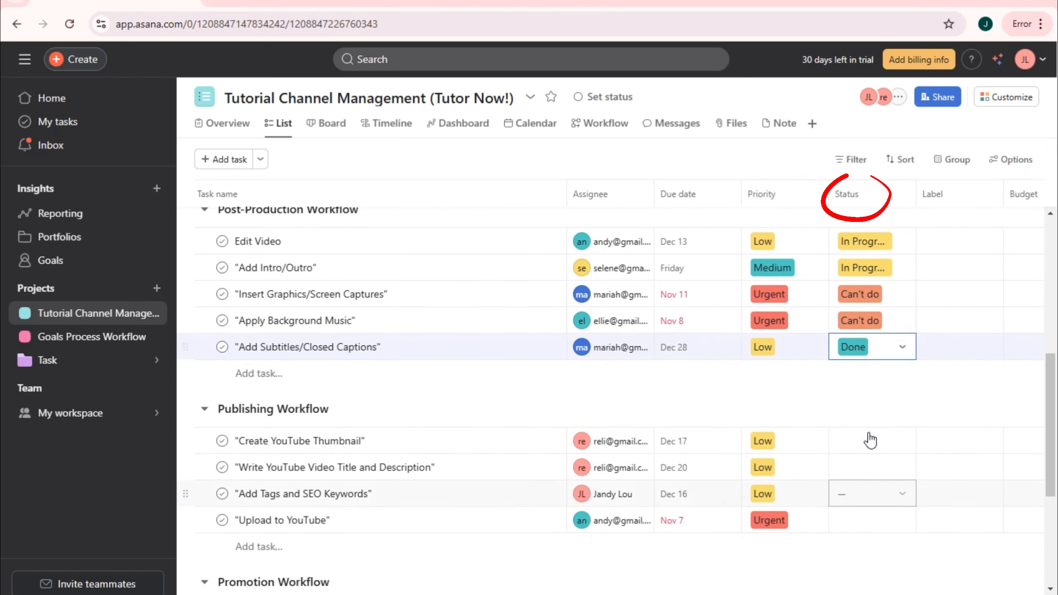
{"action": "left_click", "coordinate": [870, 440]}
{"action": "left_click", "coordinate": [882, 330]}
{"action": "left_click", "coordinate": [873, 465]}
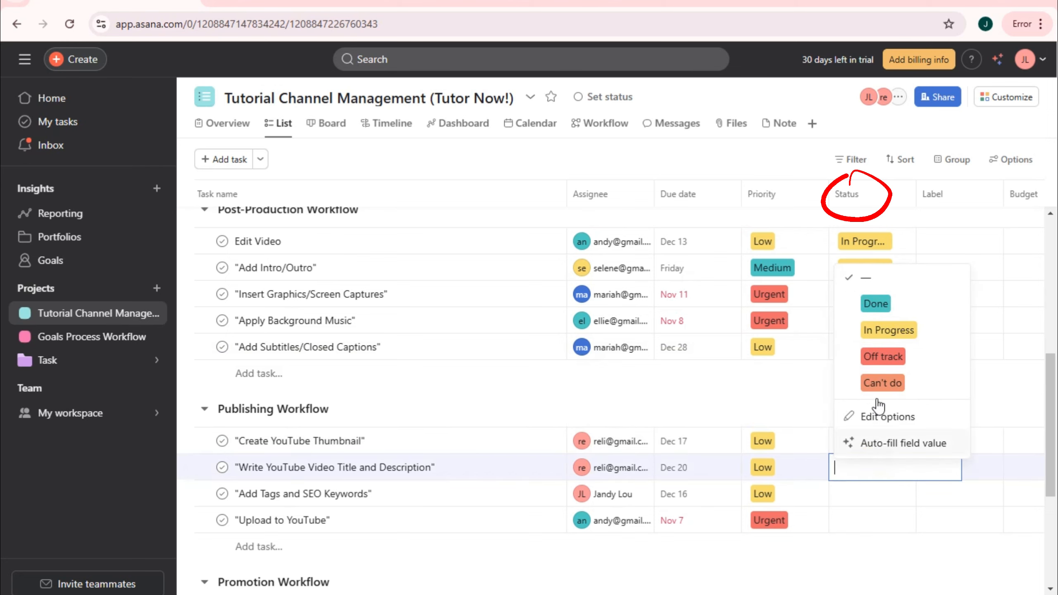
{"action": "left_click", "coordinate": [876, 303]}
{"action": "left_click", "coordinate": [874, 494]}
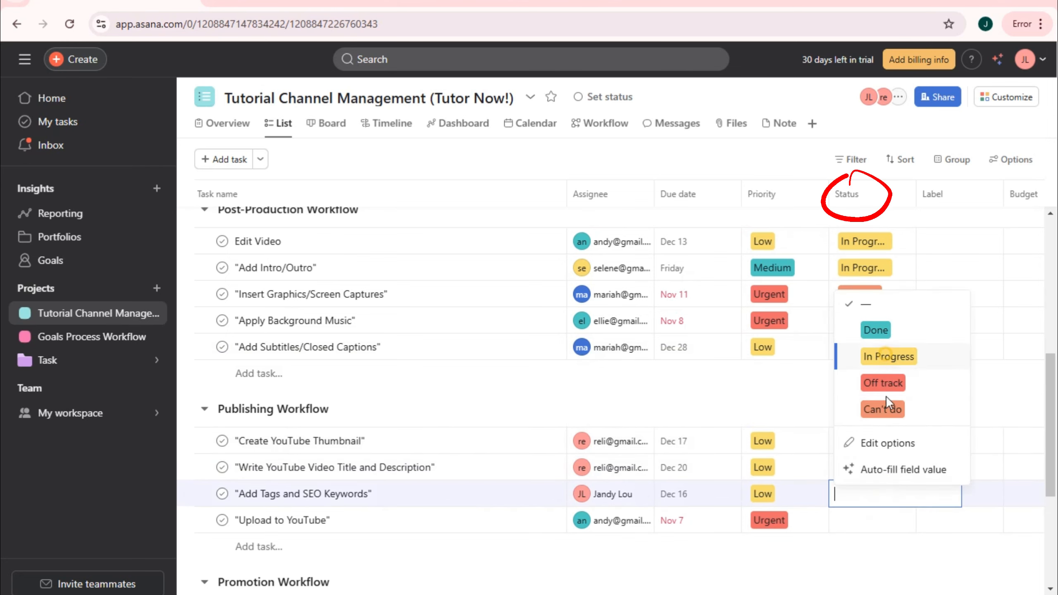
{"action": "left_click", "coordinate": [888, 356]}
{"action": "left_click", "coordinate": [874, 521]}
{"action": "left_click", "coordinate": [882, 436]}
- Set Instagram/Facebook to Done, Twitter to Off track, Email Subscribers to Can't do, and YouTube Comments to In Progress
{"action": "scroll", "coordinate": [875, 535], "scroll_direction": "down", "scroll_amount": 5}
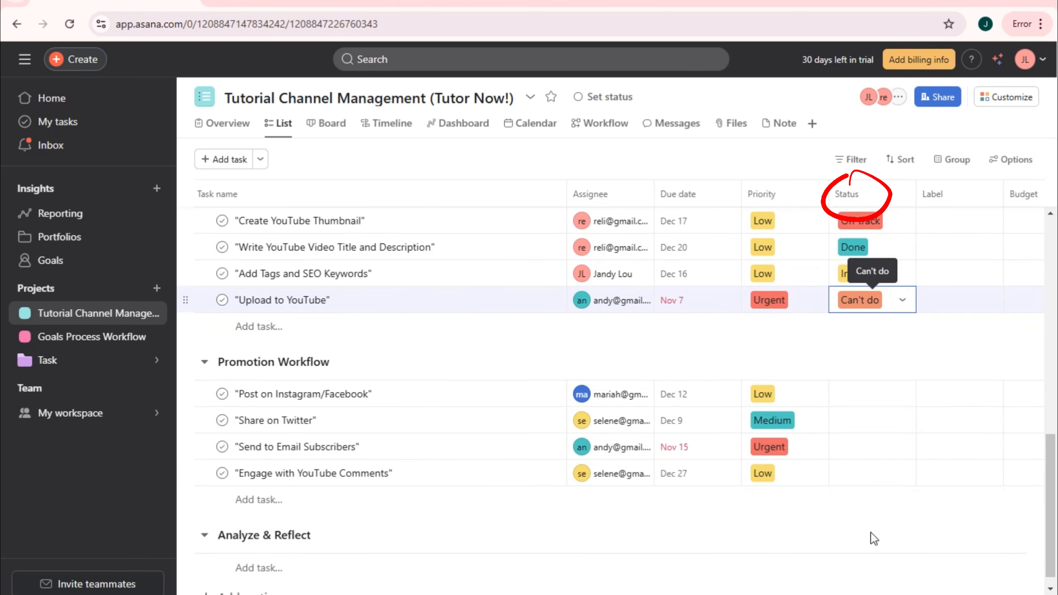
{"action": "left_click", "coordinate": [875, 398]}
{"action": "left_click", "coordinate": [874, 441]}
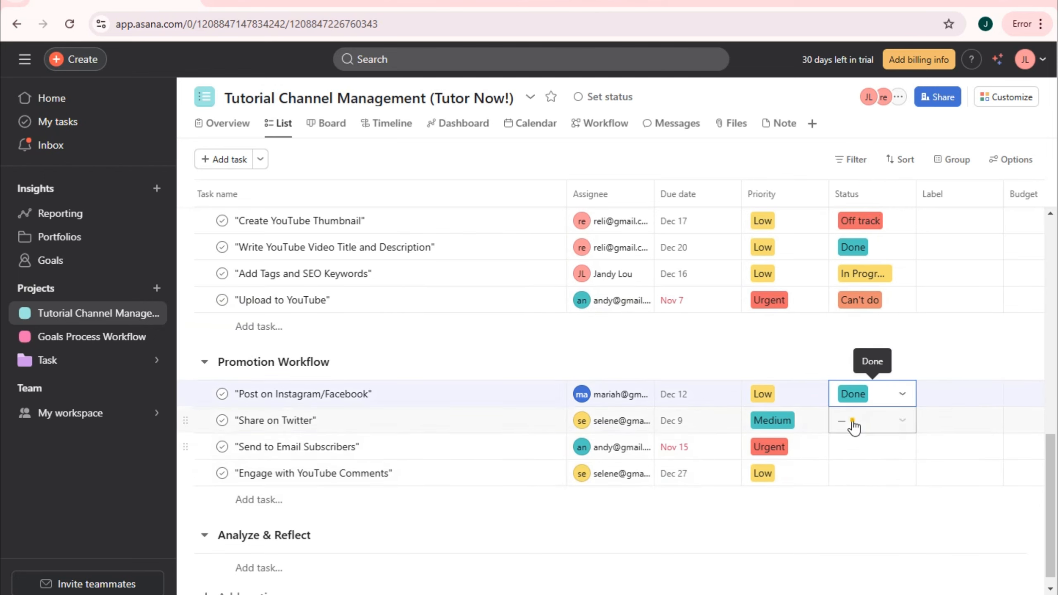
{"action": "left_click", "coordinate": [852, 420]}
{"action": "left_click", "coordinate": [882, 310]}
{"action": "left_click", "coordinate": [868, 448]}
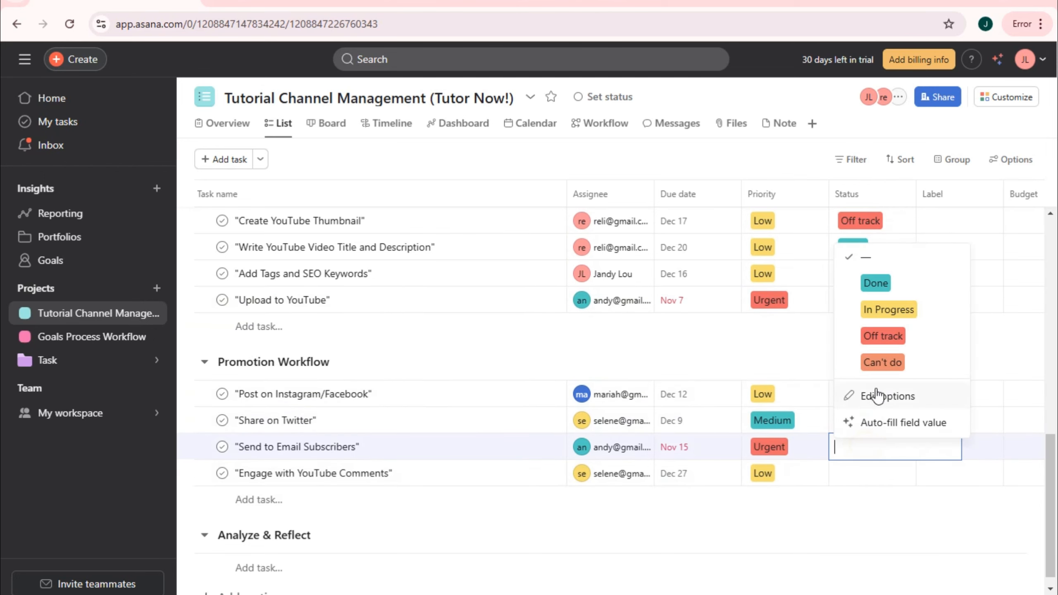
{"action": "left_click", "coordinate": [882, 362]}
{"action": "left_click", "coordinate": [869, 475]}
{"action": "left_click", "coordinate": [889, 336]}
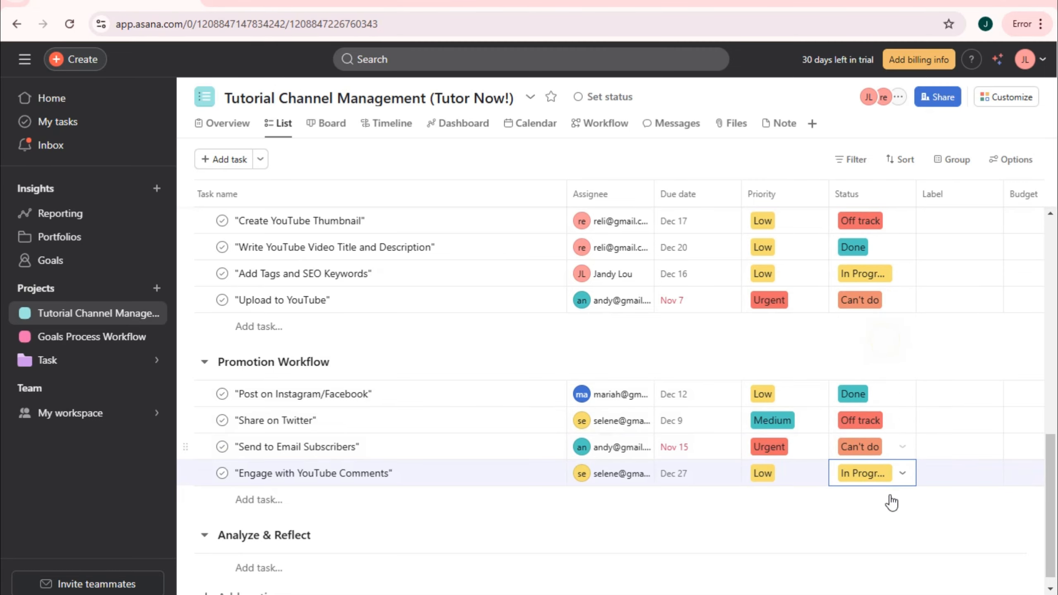
{"action": "scroll", "coordinate": [924, 481], "scroll_direction": "up", "scroll_amount": 6}
{"action": "scroll", "coordinate": [924, 481], "scroll_direction": "up", "scroll_amount": 8}
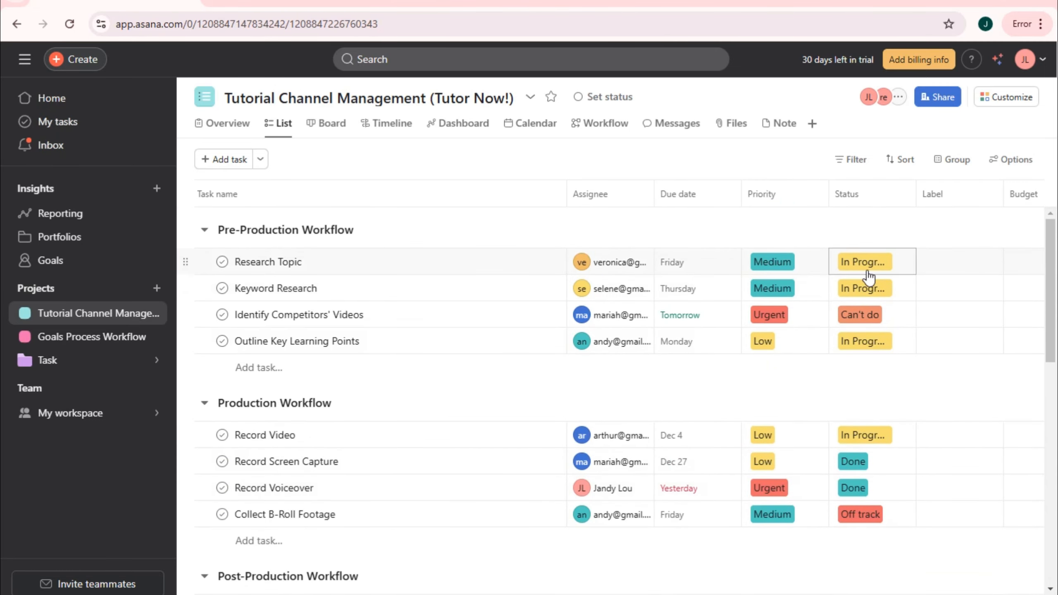
{"action": "scroll", "coordinate": [854, 315], "scroll_direction": "right", "scroll_amount": 3}
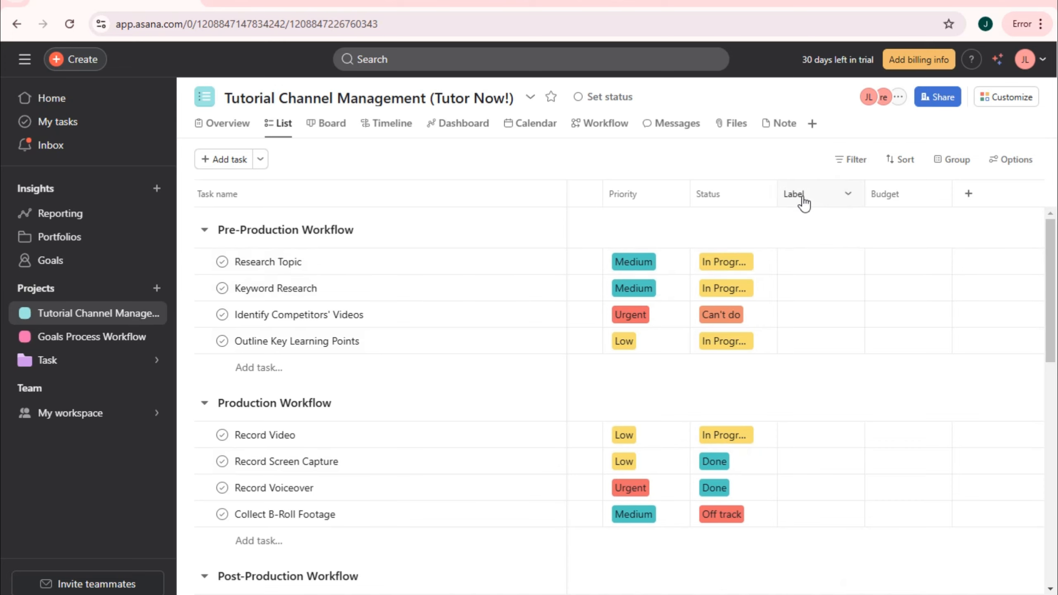
{"action": "scroll", "coordinate": [806, 249], "scroll_direction": "right", "scroll_amount": 1}
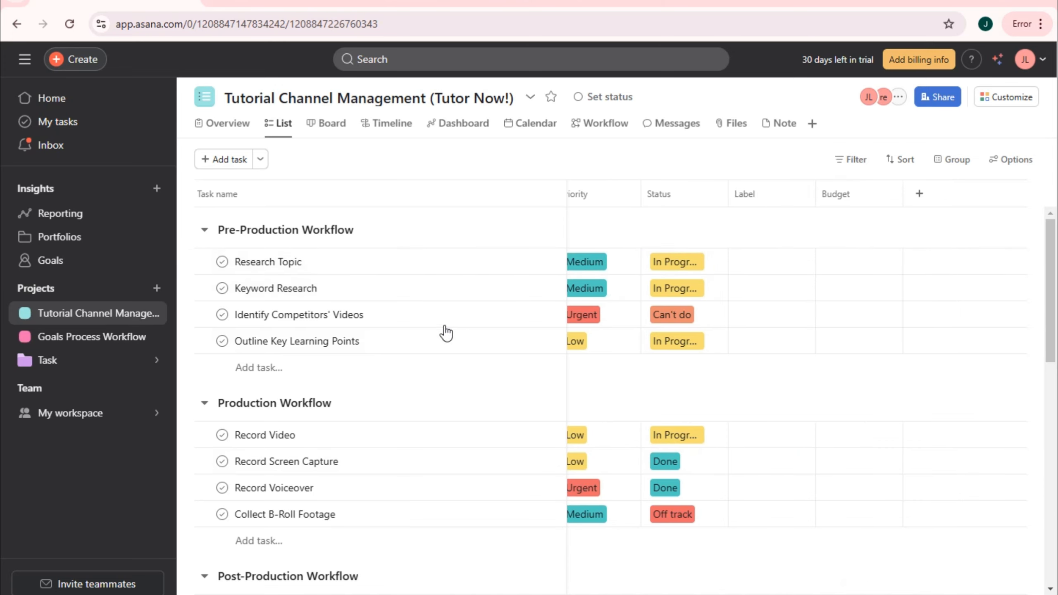
- Label Research Topic as In Progress and Keyword Research as High Priority
{"action": "left_click", "coordinate": [754, 276]}
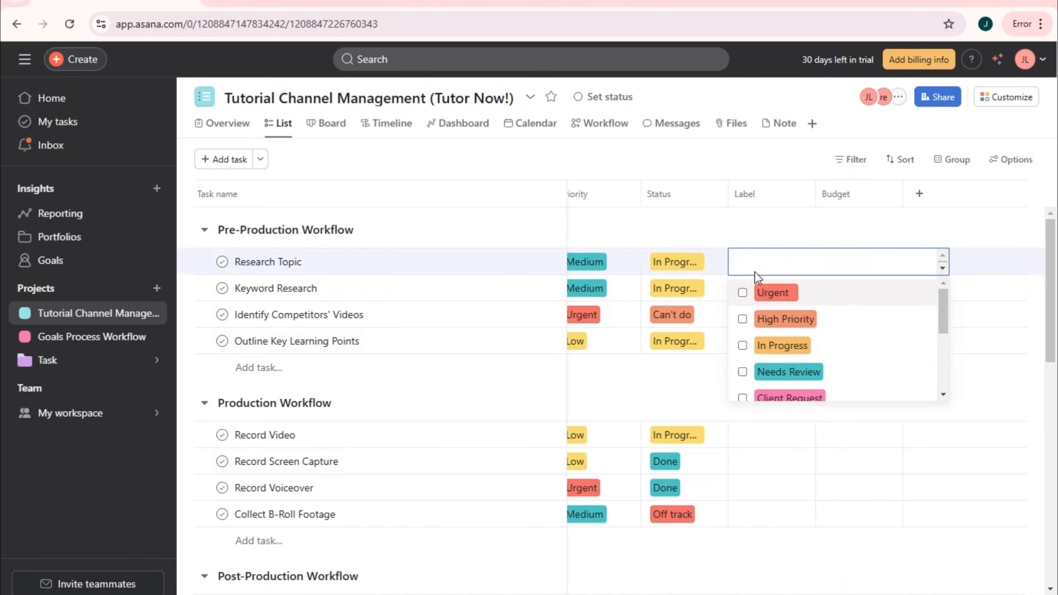
{"action": "left_click", "coordinate": [743, 345]}
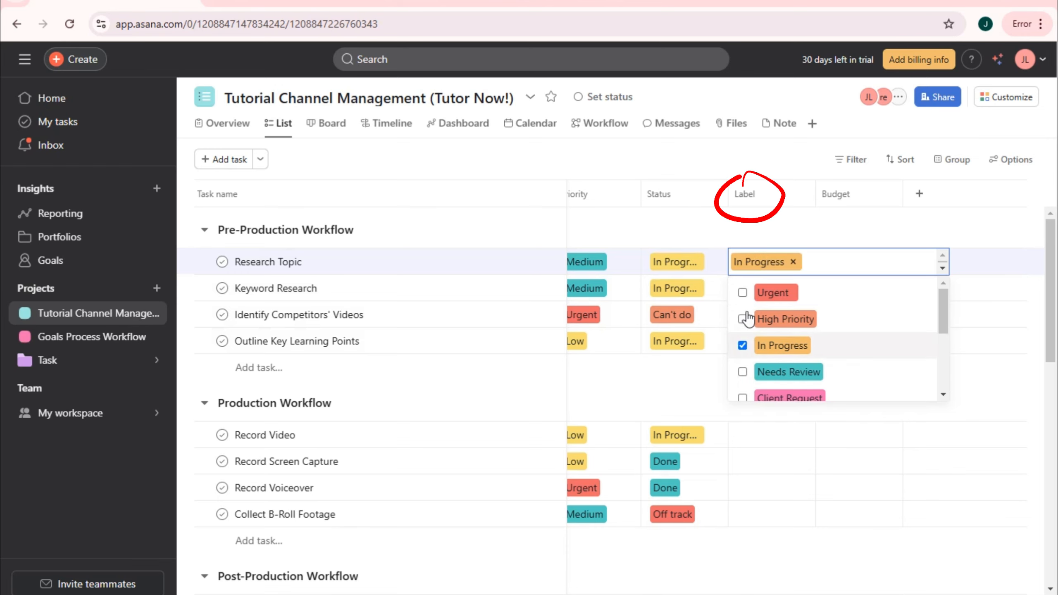
{"action": "left_click", "coordinate": [777, 213]}
{"action": "left_click", "coordinate": [750, 285]}
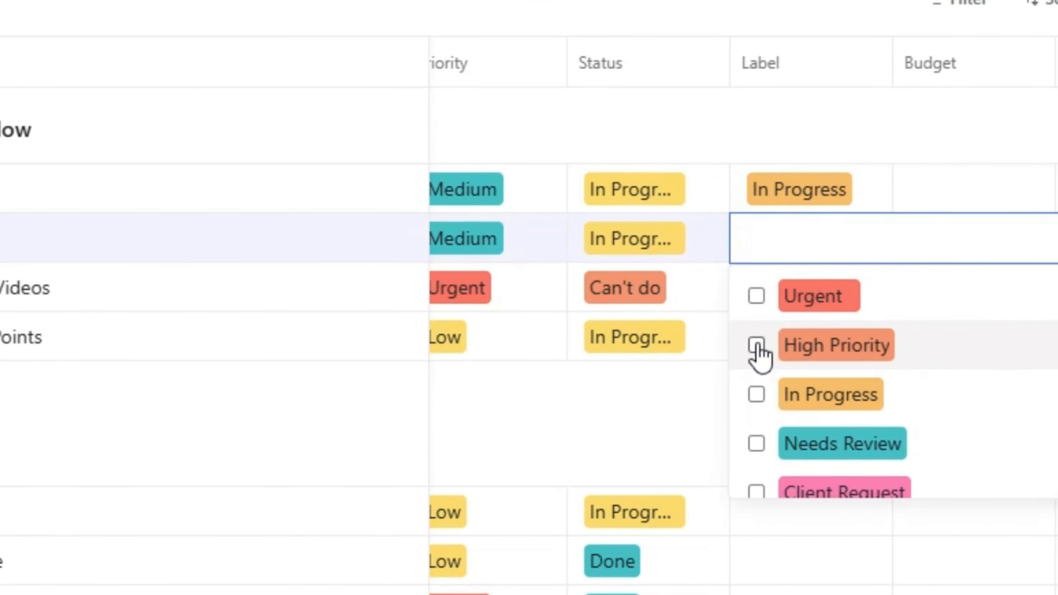
{"action": "left_click", "coordinate": [743, 345]}
{"action": "left_click", "coordinate": [846, 124]}
- Label Identify Competitors' Videos as Pending Approval and Outline Key Learning Points as Completed
{"action": "left_click", "coordinate": [826, 298]}
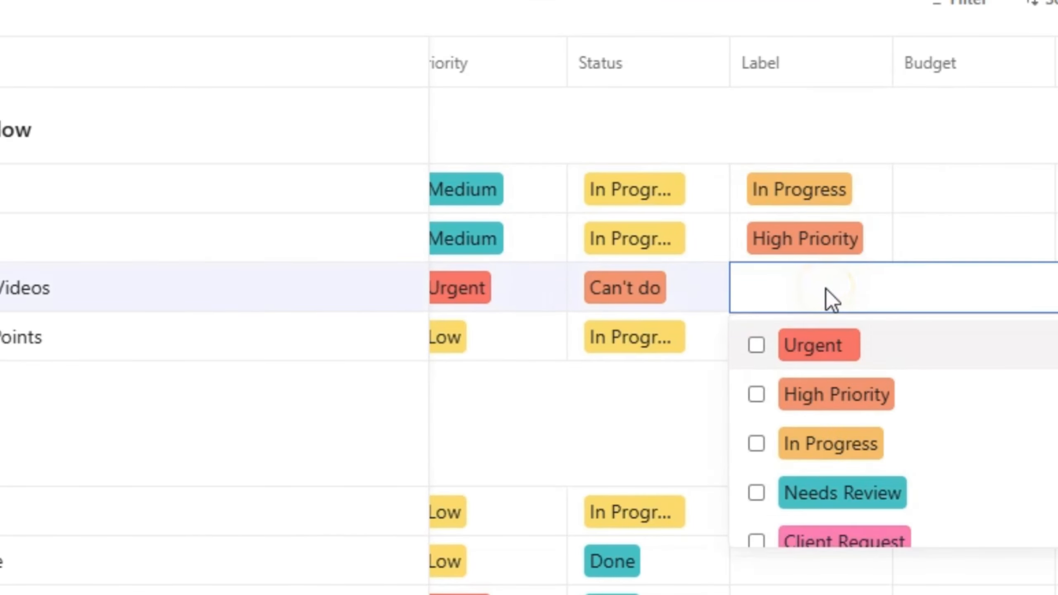
{"action": "scroll", "coordinate": [854, 458], "scroll_direction": "down", "scroll_amount": 5}
{"action": "scroll", "coordinate": [837, 433], "scroll_direction": "up", "scroll_amount": 3}
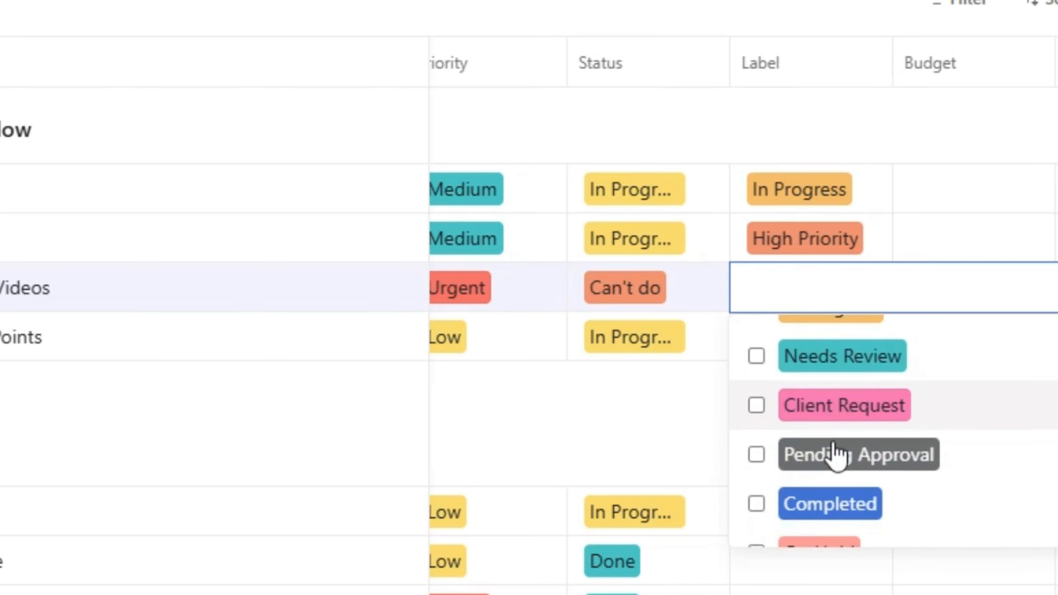
{"action": "left_click", "coordinate": [768, 455]}
{"action": "left_click", "coordinate": [842, 118]}
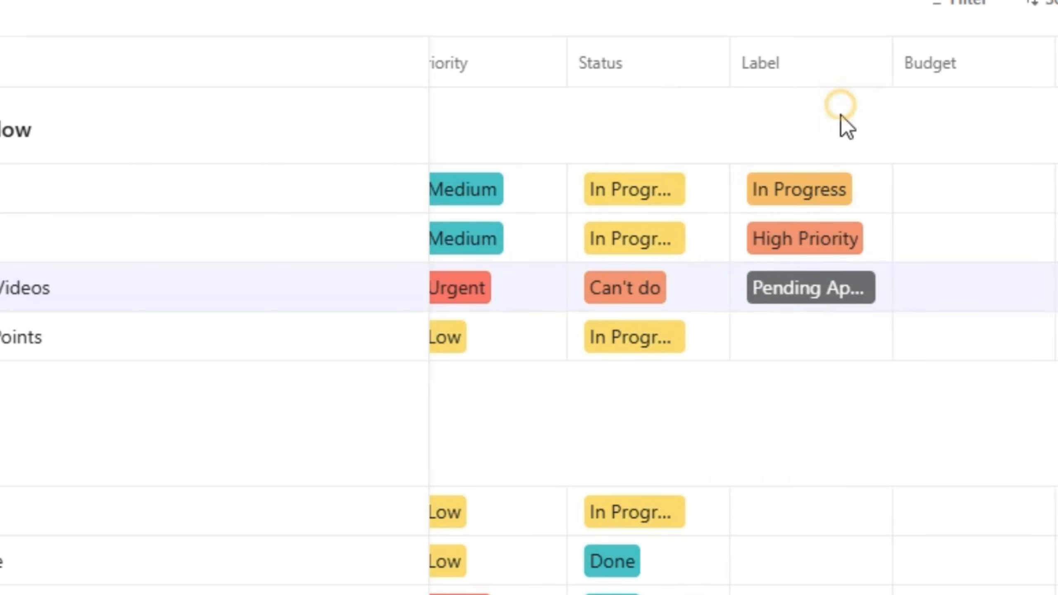
{"action": "left_click", "coordinate": [832, 353]}
{"action": "scroll", "coordinate": [807, 521], "scroll_direction": "down", "scroll_amount": 3}
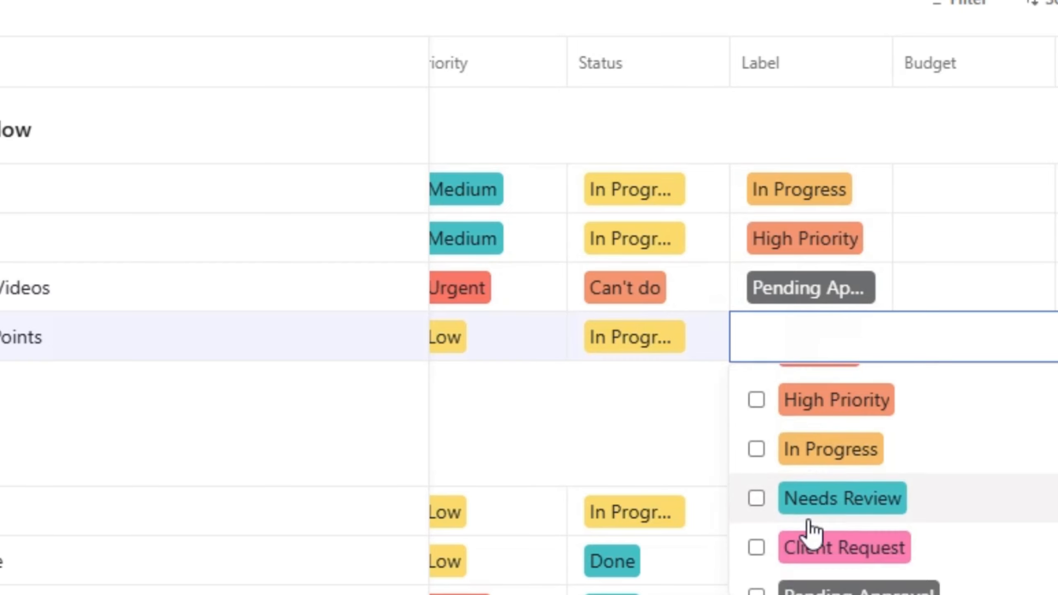
{"action": "scroll", "coordinate": [807, 528], "scroll_direction": "up", "scroll_amount": 1}
{"action": "scroll", "coordinate": [806, 512], "scroll_direction": "down", "scroll_amount": 1}
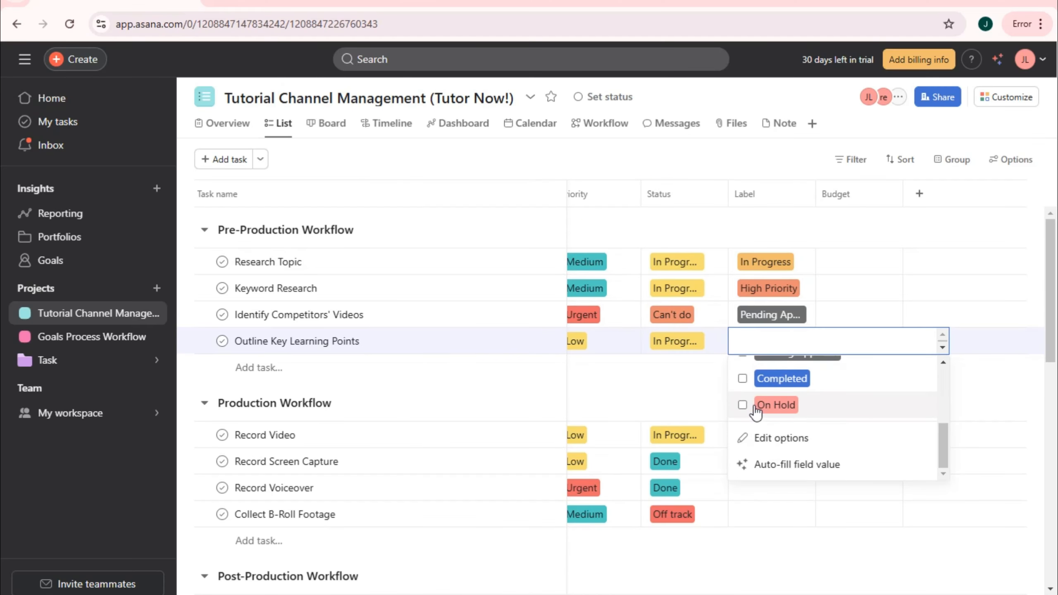
{"action": "left_click", "coordinate": [769, 379]}
{"action": "left_click", "coordinate": [765, 220]}
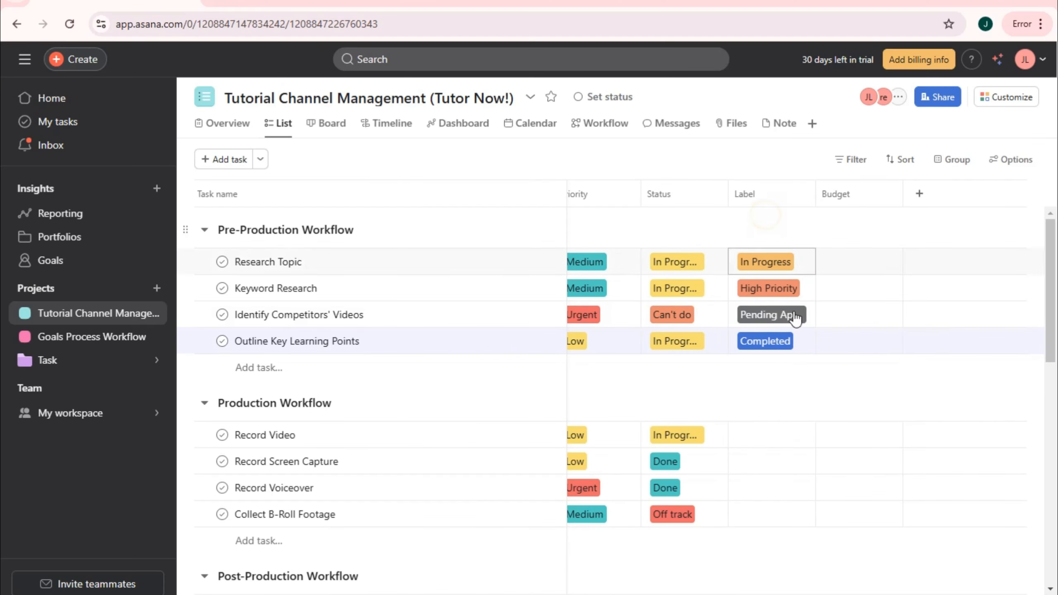
- Label Record Video as Urgent and Record Screen Capture as Needs Review, discarding stray empty task rows
{"action": "left_click", "coordinate": [769, 436]}
{"action": "left_click", "coordinate": [773, 470]}
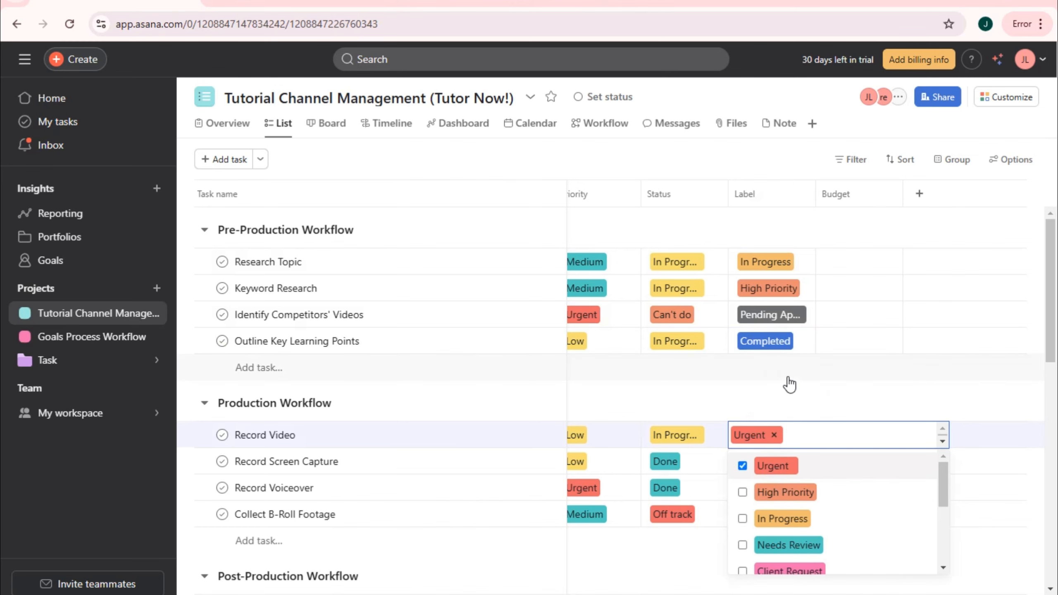
{"action": "left_click", "coordinate": [787, 377]}
{"action": "scroll", "coordinate": [787, 418], "scroll_direction": "down", "scroll_amount": 1}
{"action": "left_click", "coordinate": [759, 418]}
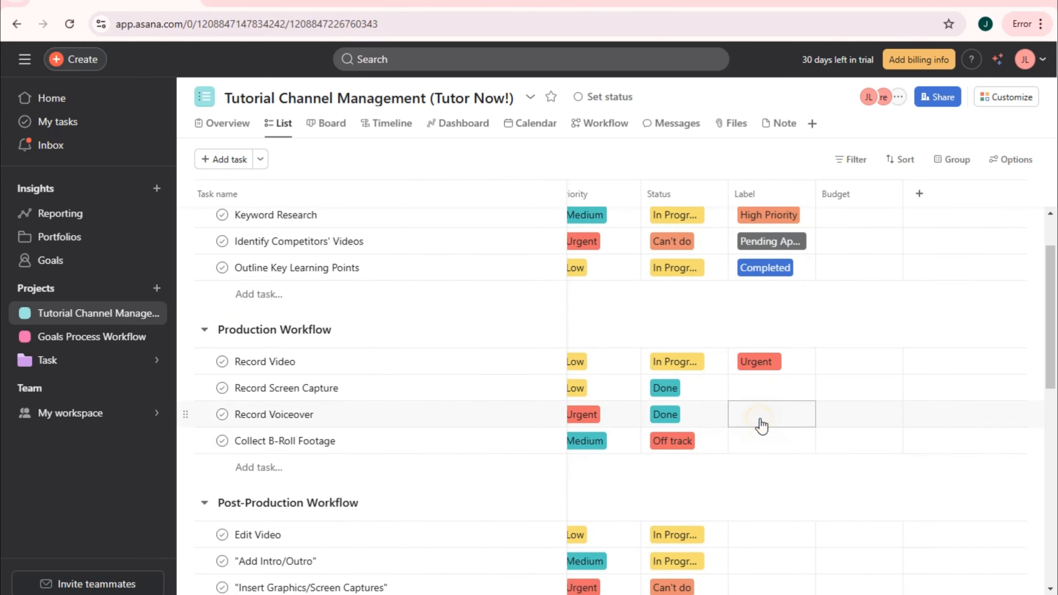
{"action": "left_click", "coordinate": [762, 390]}
{"action": "scroll", "coordinate": [770, 456], "scroll_direction": "down", "scroll_amount": 3}
{"action": "left_click", "coordinate": [778, 491]}
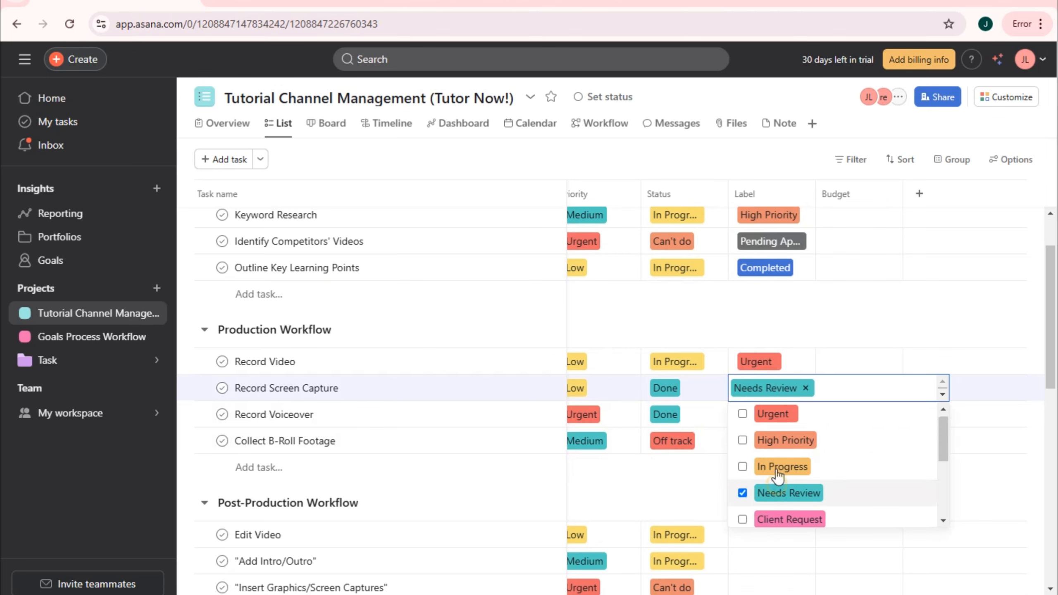
{"action": "left_click", "coordinate": [779, 300]}
{"action": "left_click", "coordinate": [760, 433]}
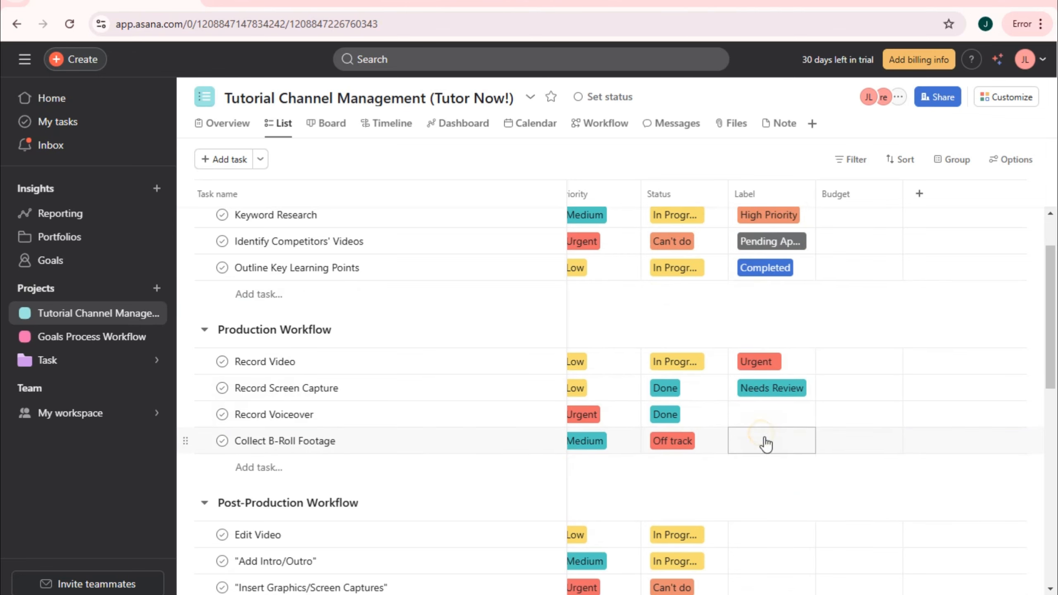
- Label Record Voiceover as Needs Review and Collect B-Roll Footage as On Hold
{"action": "left_click", "coordinate": [764, 414]}
{"action": "left_click", "coordinate": [791, 525]}
{"action": "left_click", "coordinate": [793, 334]}
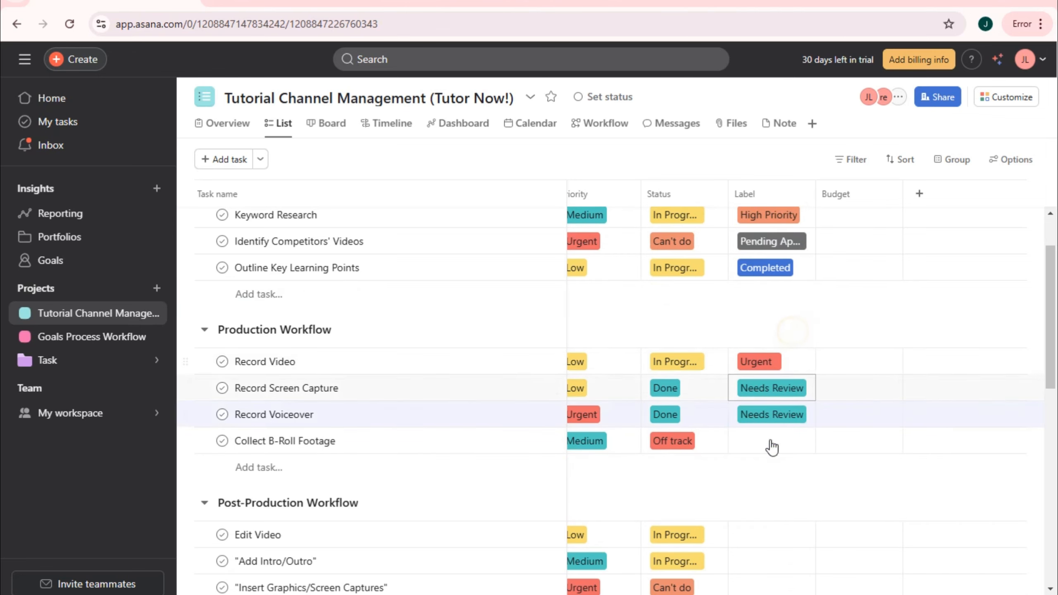
{"action": "left_click", "coordinate": [770, 441]}
{"action": "scroll", "coordinate": [790, 516], "scroll_direction": "down", "scroll_amount": 3}
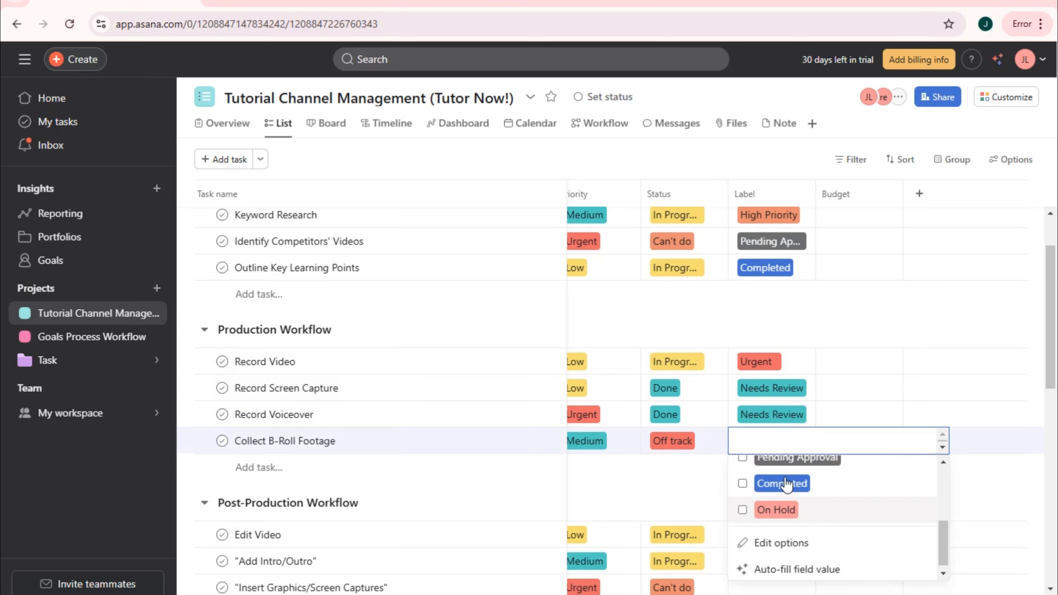
{"action": "scroll", "coordinate": [792, 492], "scroll_direction": "up", "scroll_amount": 2}
{"action": "scroll", "coordinate": [790, 565], "scroll_direction": "down", "scroll_amount": 1}
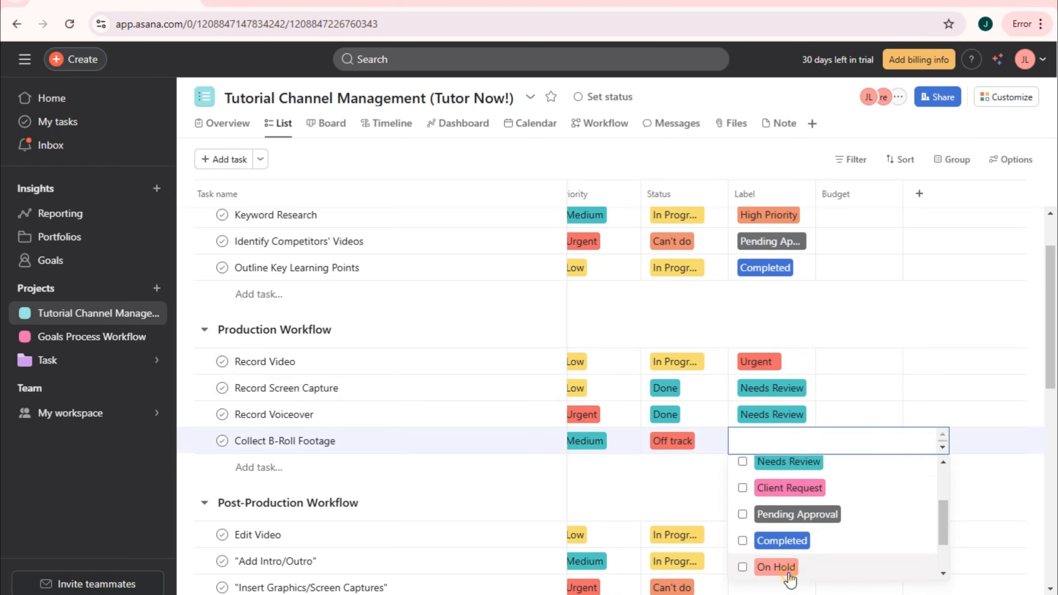
{"action": "left_click", "coordinate": [783, 569]}
{"action": "left_click", "coordinate": [796, 332]}
- Label Edit Video Client Request, Intro/Outro High Priority, Graphics In Progress, and Background Music Needs Review
{"action": "scroll", "coordinate": [750, 469], "scroll_direction": "down", "scroll_amount": 2}
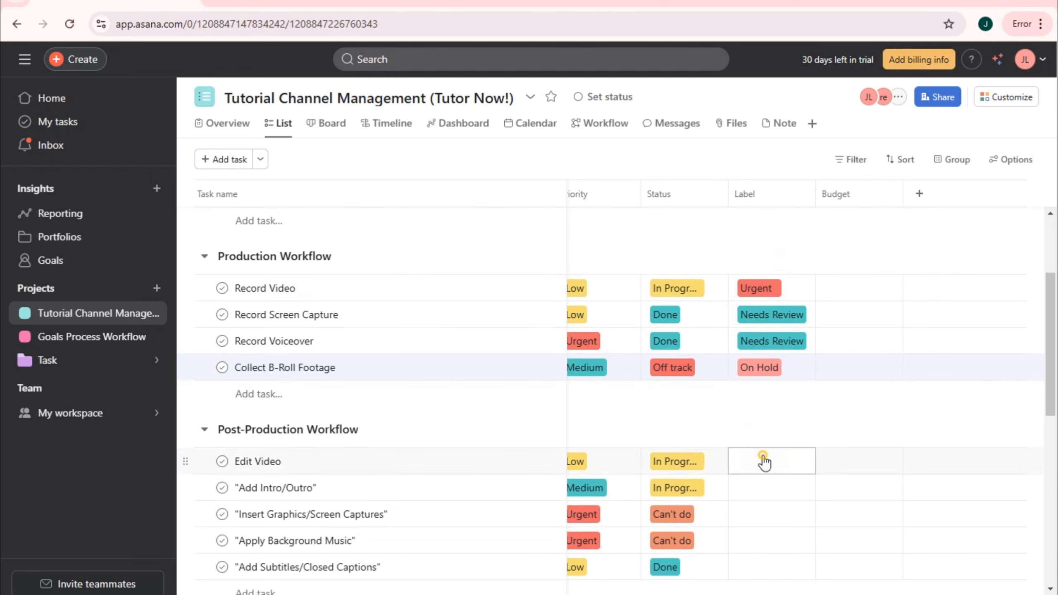
{"action": "left_click", "coordinate": [762, 456]}
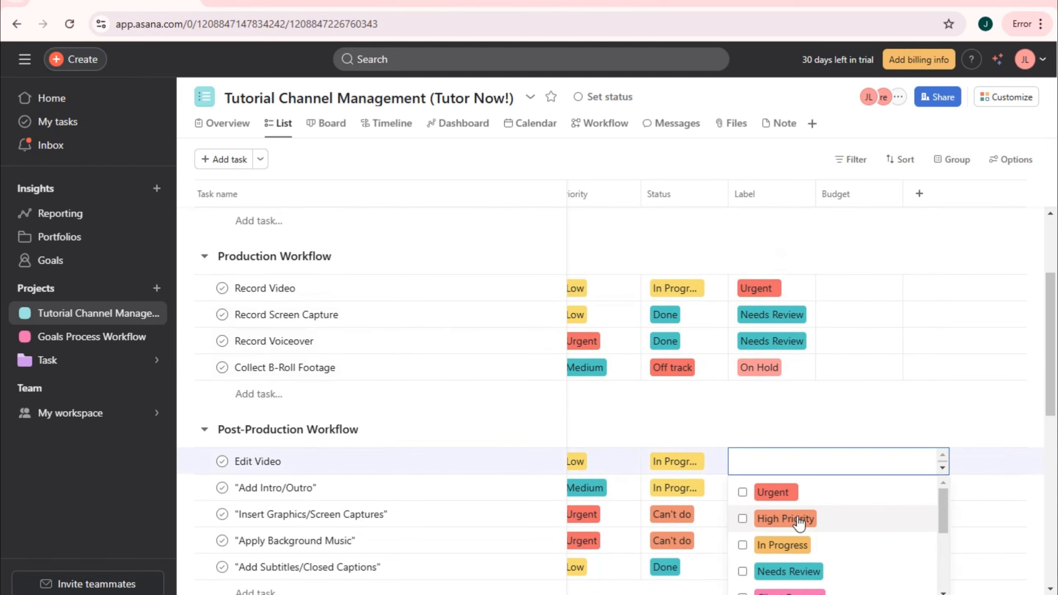
{"action": "left_click", "coordinate": [787, 588]}
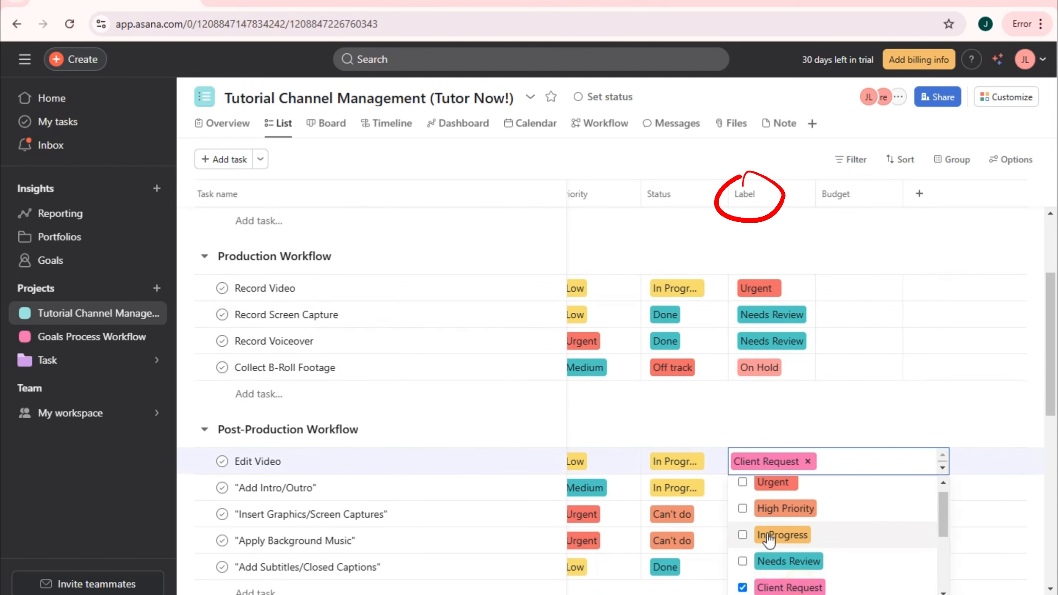
{"action": "left_click", "coordinate": [749, 414]}
{"action": "left_click", "coordinate": [756, 488]}
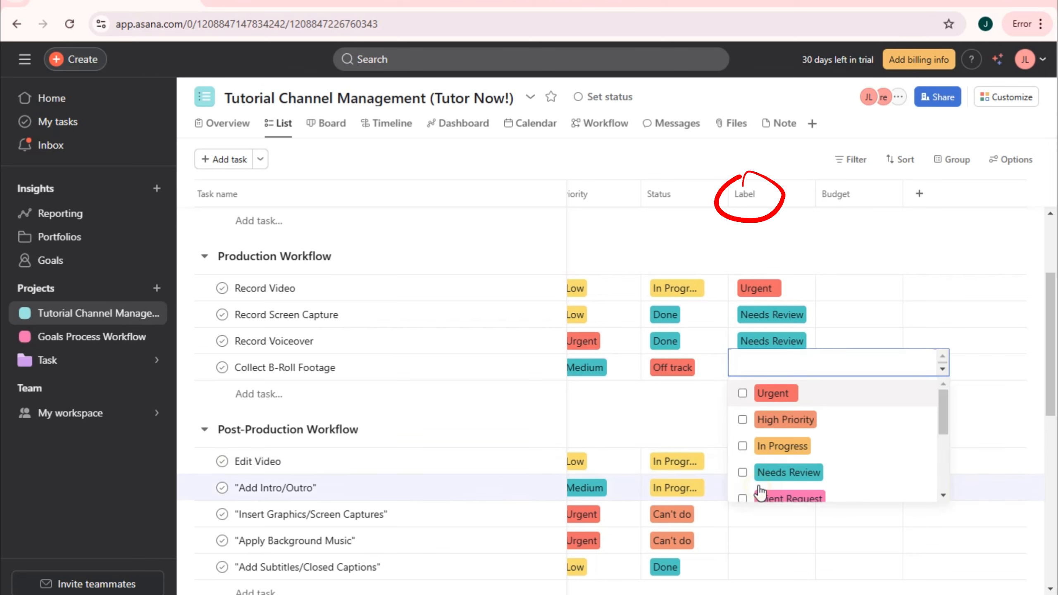
{"action": "left_click", "coordinate": [782, 433]}
{"action": "left_click", "coordinate": [766, 524]}
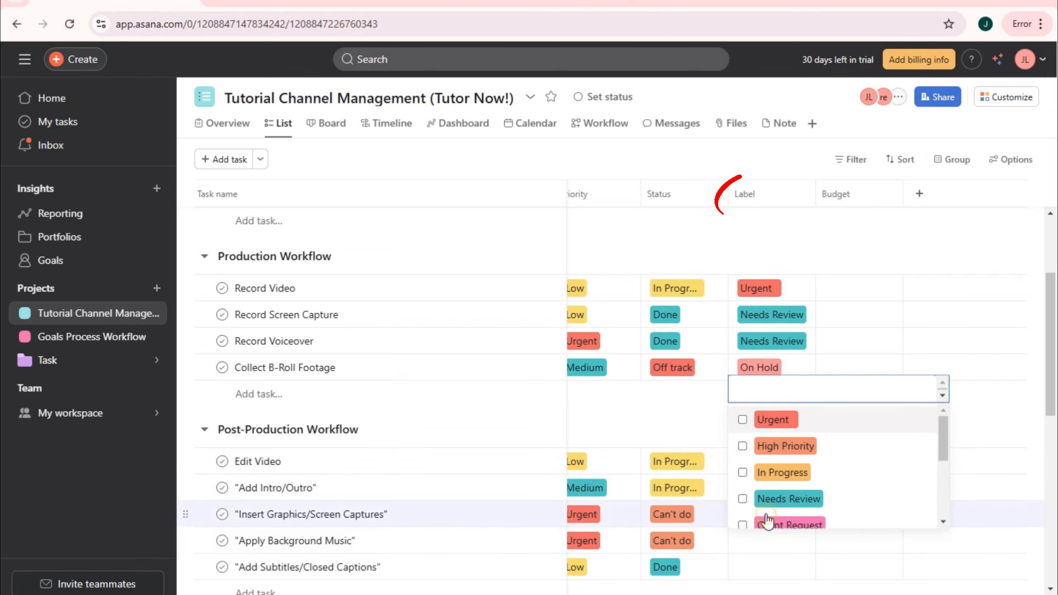
{"action": "left_click", "coordinate": [779, 461]}
{"action": "left_click", "coordinate": [782, 550]}
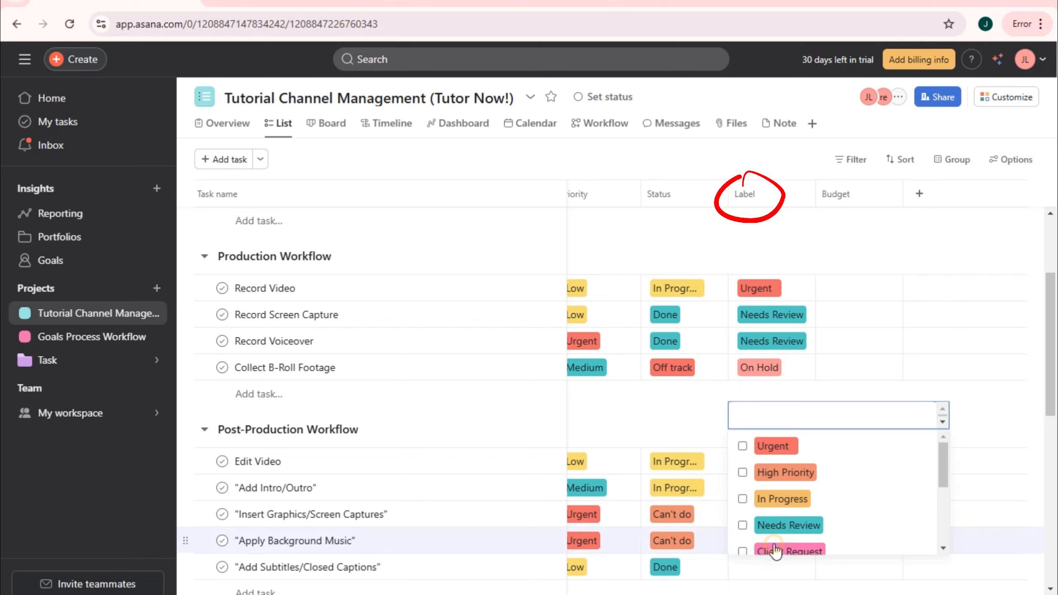
{"action": "left_click", "coordinate": [776, 515]}
{"action": "scroll", "coordinate": [773, 496], "scroll_direction": "down", "scroll_amount": 5}
{"action": "left_click", "coordinate": [768, 475]}
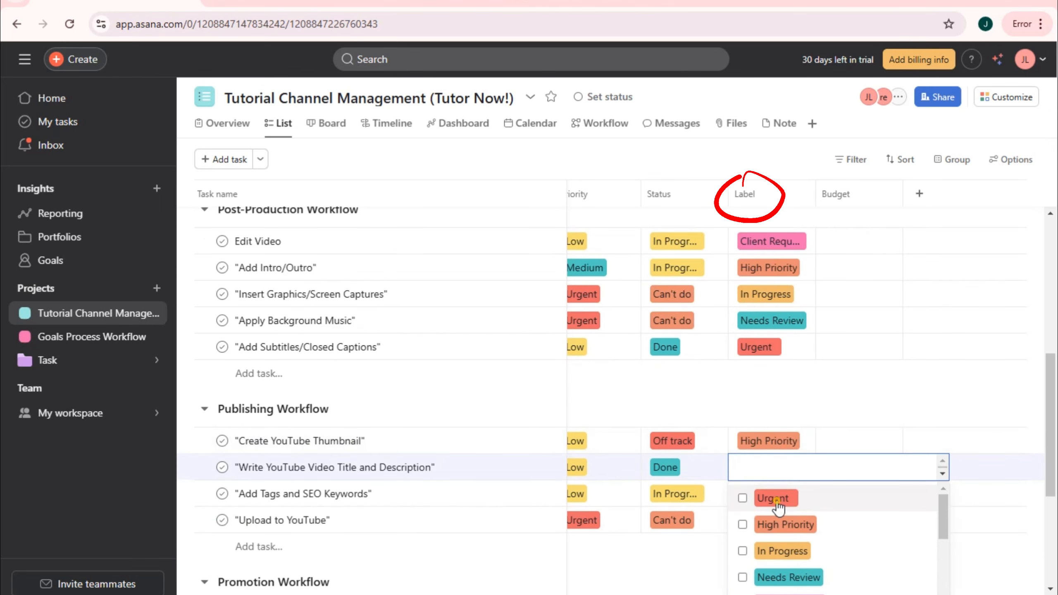
- Label the video title task Urgent, Tags/SEO Keywords High Priority, and Upload to YouTube Pending Approval
{"action": "left_click", "coordinate": [778, 507]}
{"action": "left_click", "coordinate": [805, 407]}
{"action": "left_click", "coordinate": [772, 494]}
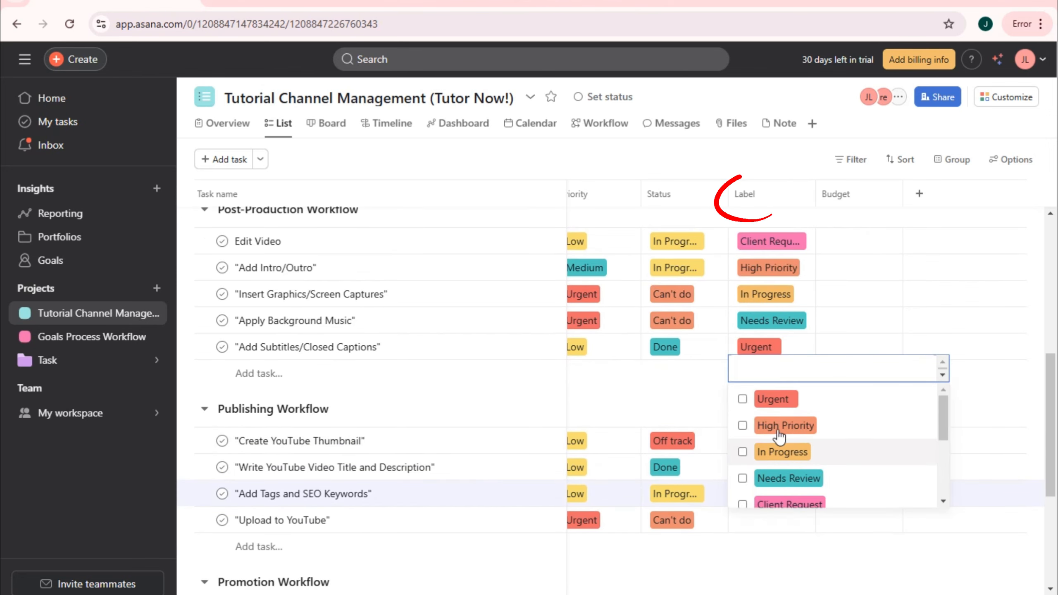
{"action": "left_click", "coordinate": [779, 435]}
{"action": "left_click", "coordinate": [856, 323]}
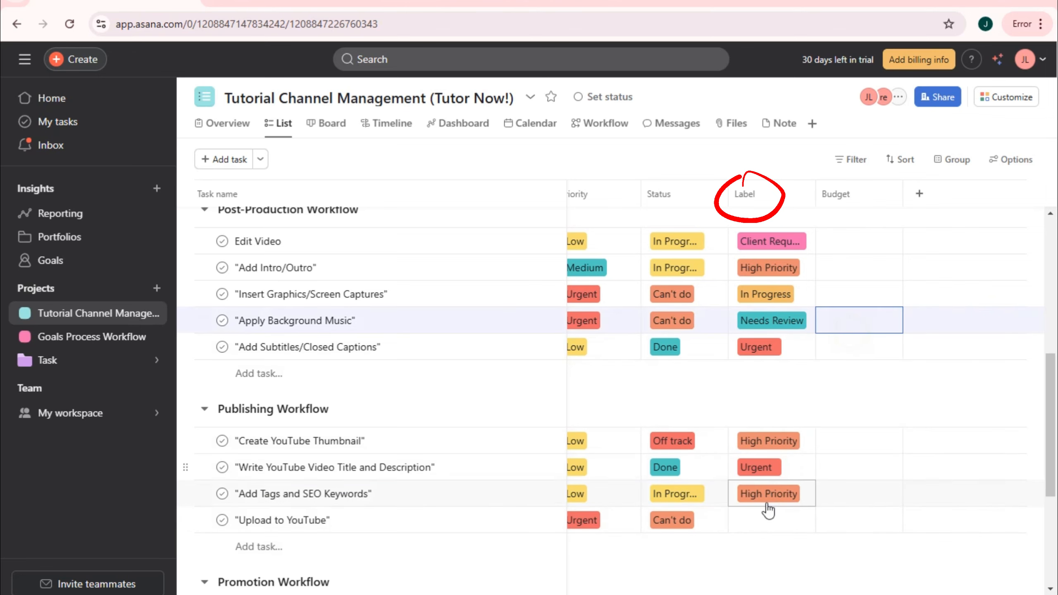
{"action": "left_click", "coordinate": [768, 519]}
{"action": "scroll", "coordinate": [791, 480], "scroll_direction": "down", "scroll_amount": 5}
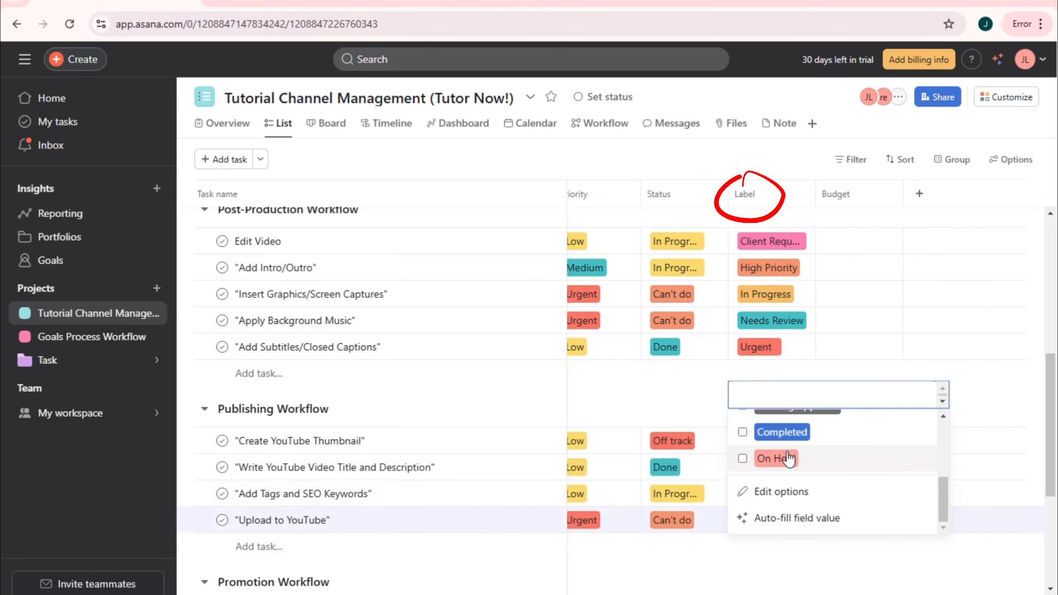
{"action": "scroll", "coordinate": [775, 466], "scroll_direction": "up", "scroll_amount": 3}
{"action": "left_click", "coordinate": [773, 477]}
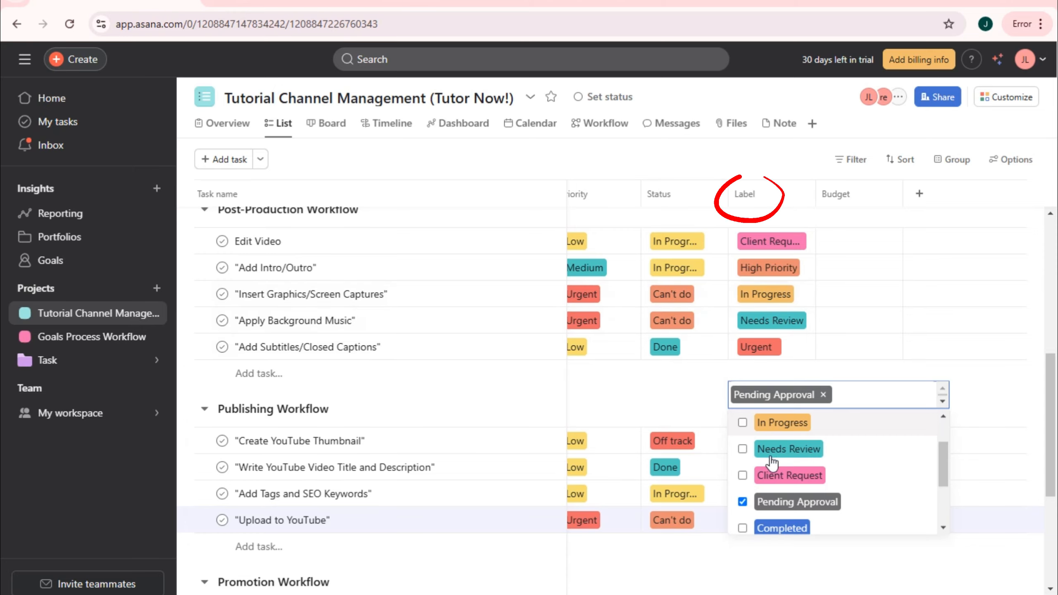
{"action": "scroll", "coordinate": [773, 460], "scroll_direction": "down", "scroll_amount": 5}
{"action": "scroll", "coordinate": [810, 458], "scroll_direction": "up", "scroll_amount": 12}
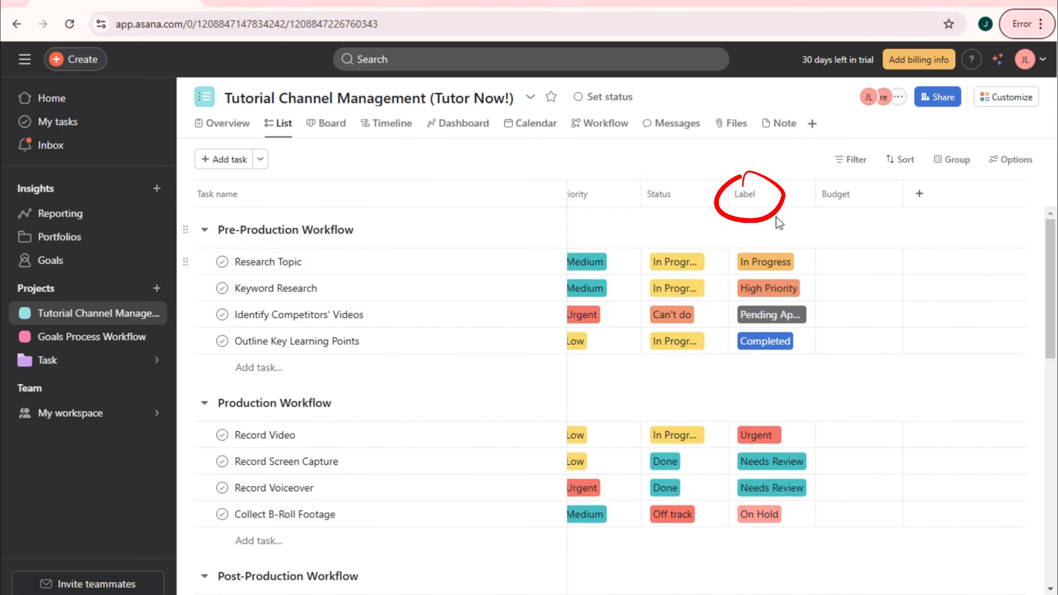
- Leave Research Topic's Budget cell empty and open the Budget column header's options menu
{"action": "scroll", "coordinate": [779, 384], "scroll_direction": "down", "scroll_amount": 8}
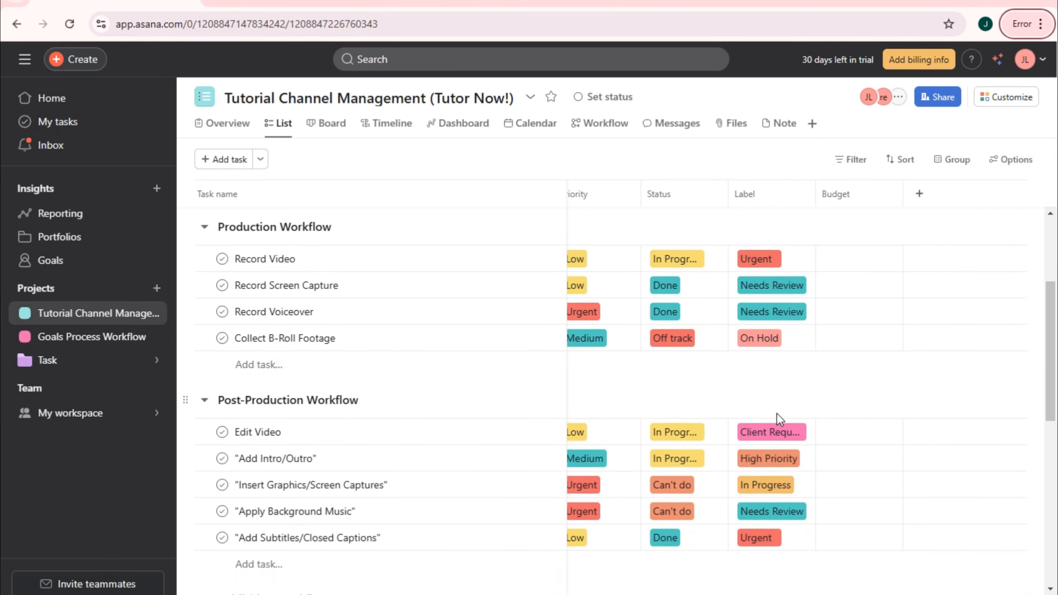
{"action": "scroll", "coordinate": [778, 420], "scroll_direction": "down", "scroll_amount": 7}
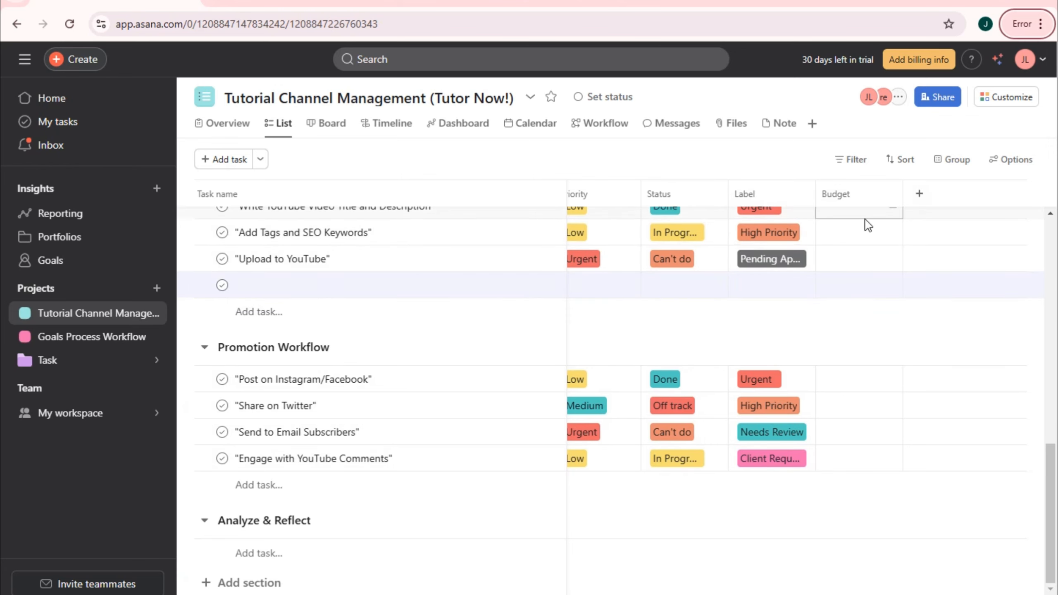
{"action": "left_click", "coordinate": [777, 594]}
{"action": "scroll", "coordinate": [857, 282], "scroll_direction": "up", "scroll_amount": 10}
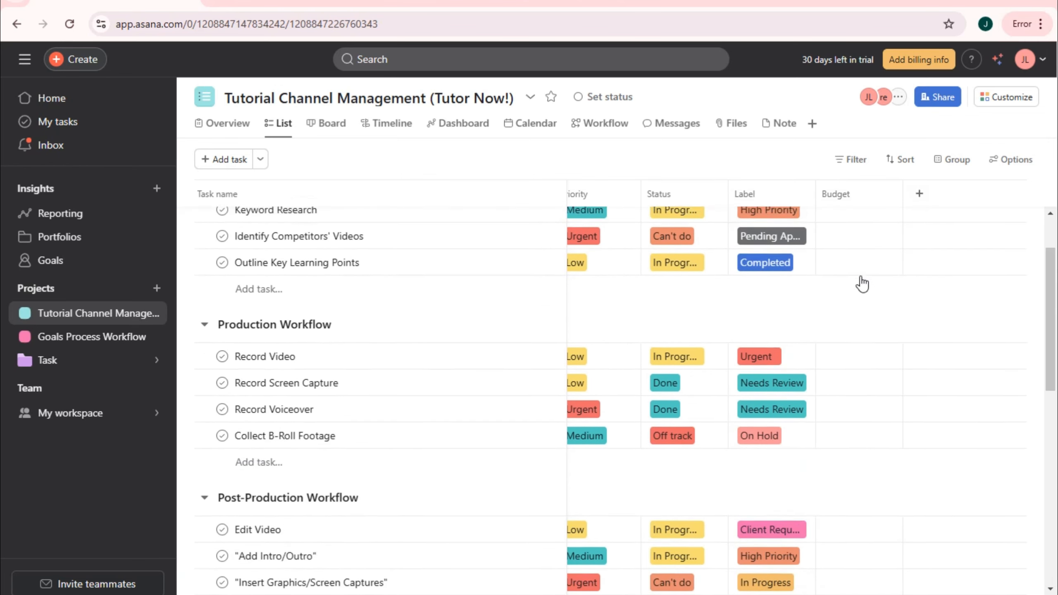
{"action": "left_click", "coordinate": [877, 273]}
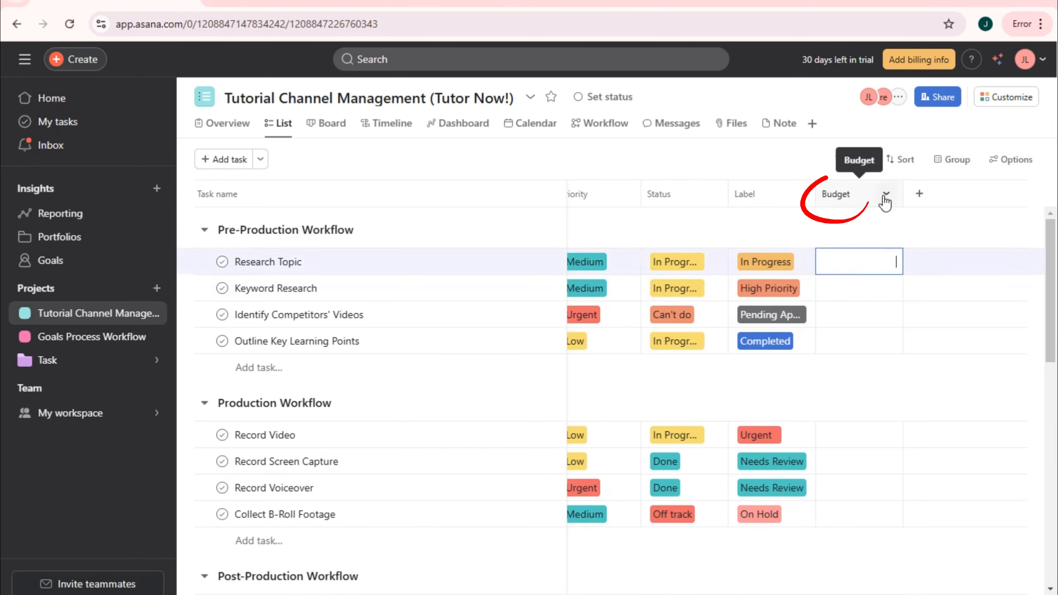
{"action": "left_click", "coordinate": [855, 265]}
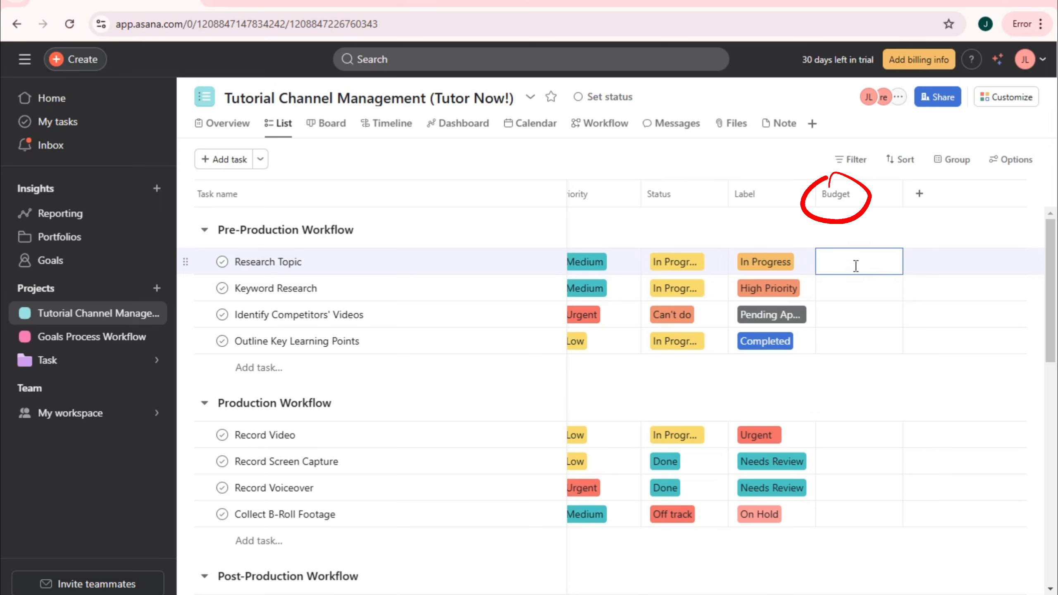
{"action": "left_click", "coordinate": [845, 200]}
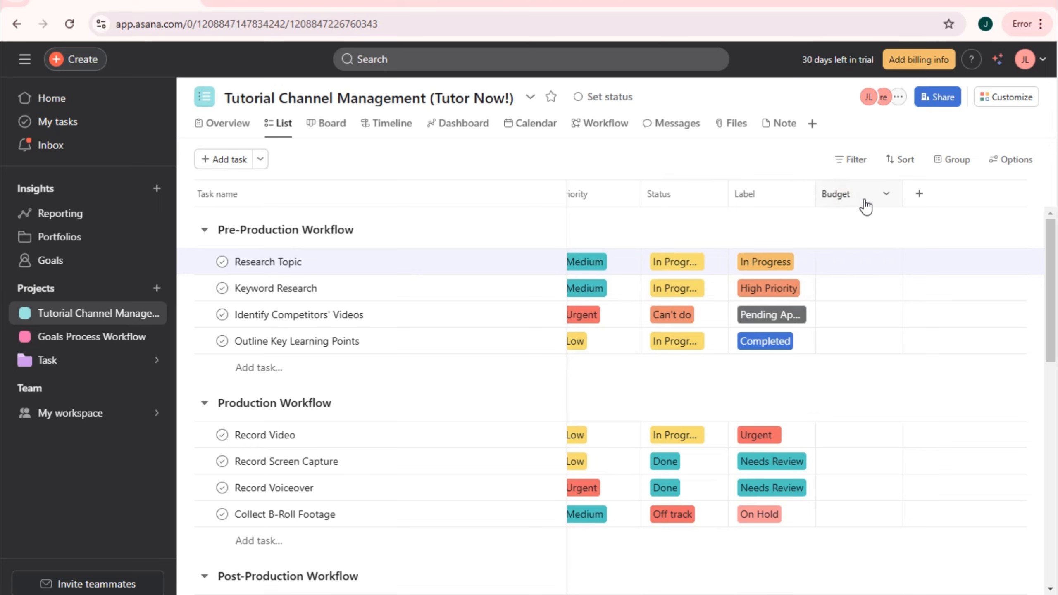
{"action": "left_click", "coordinate": [886, 194]}
- Set the Budget field to $ USD with 0 decimals and add the description 'Budget Per Task'
{"action": "left_click", "coordinate": [912, 225]}
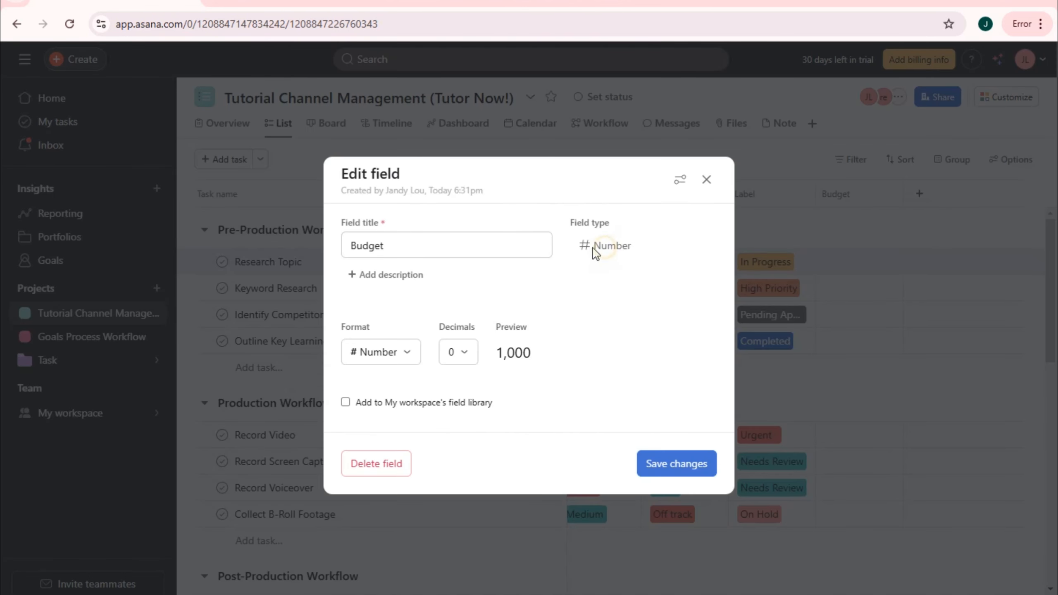
{"action": "left_click", "coordinate": [408, 352]}
{"action": "left_click", "coordinate": [397, 147]}
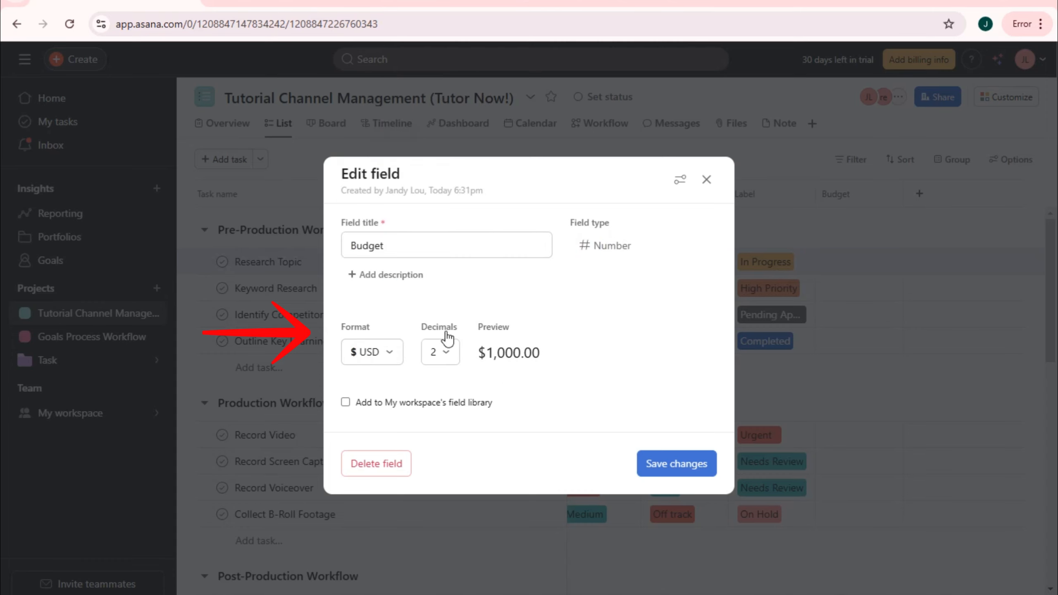
{"action": "left_click", "coordinate": [454, 360]}
{"action": "left_click", "coordinate": [446, 385]}
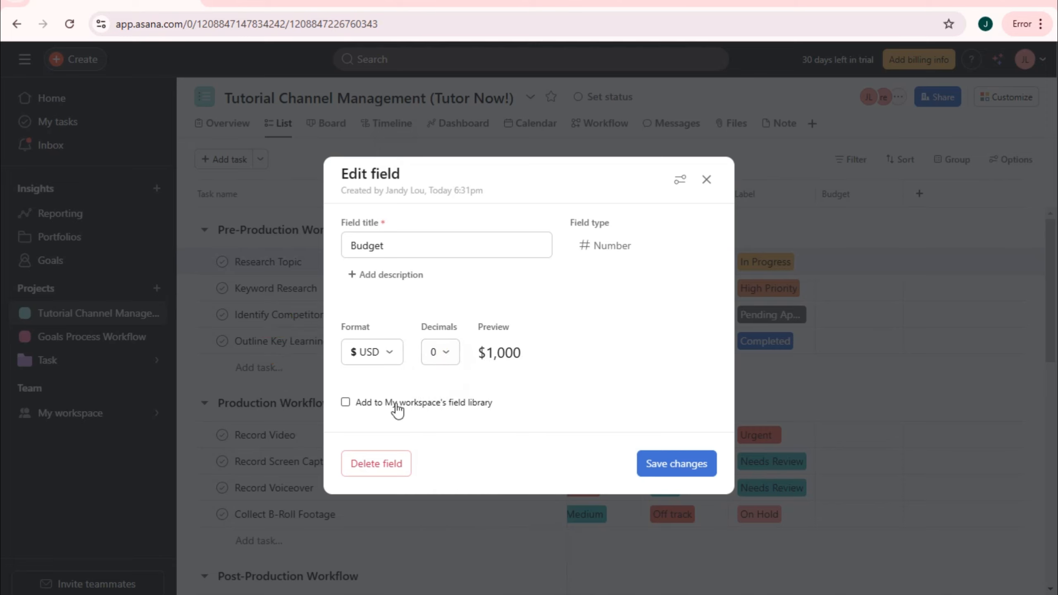
{"action": "left_click", "coordinate": [407, 276]}
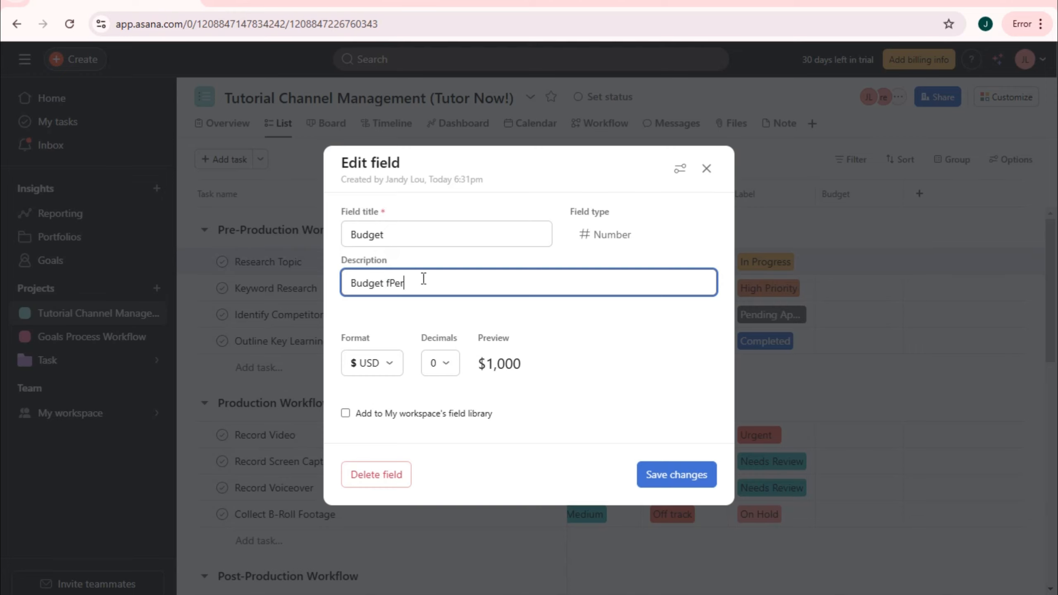
{"action": "type", "text": "Budget fPer Task"}
{"action": "right_click", "coordinate": [401, 281]}
{"action": "left_click", "coordinate": [432, 303]}
- Save the Budget field changes and enter a $50 budget for Research Topic
{"action": "left_click", "coordinate": [675, 475]}
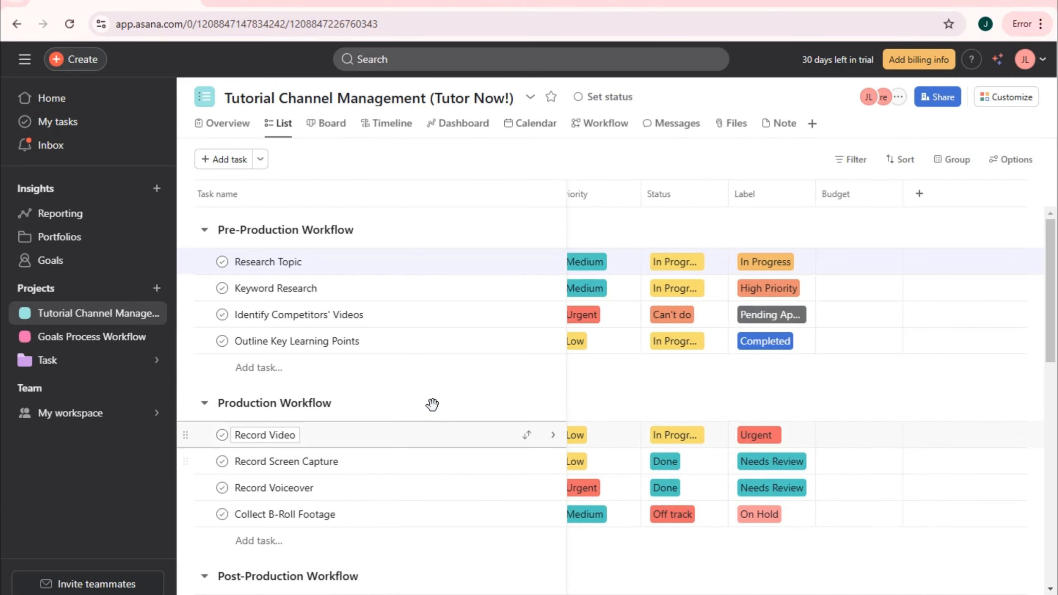
{"action": "left_click", "coordinate": [844, 274]}
{"action": "left_click", "coordinate": [870, 267]}
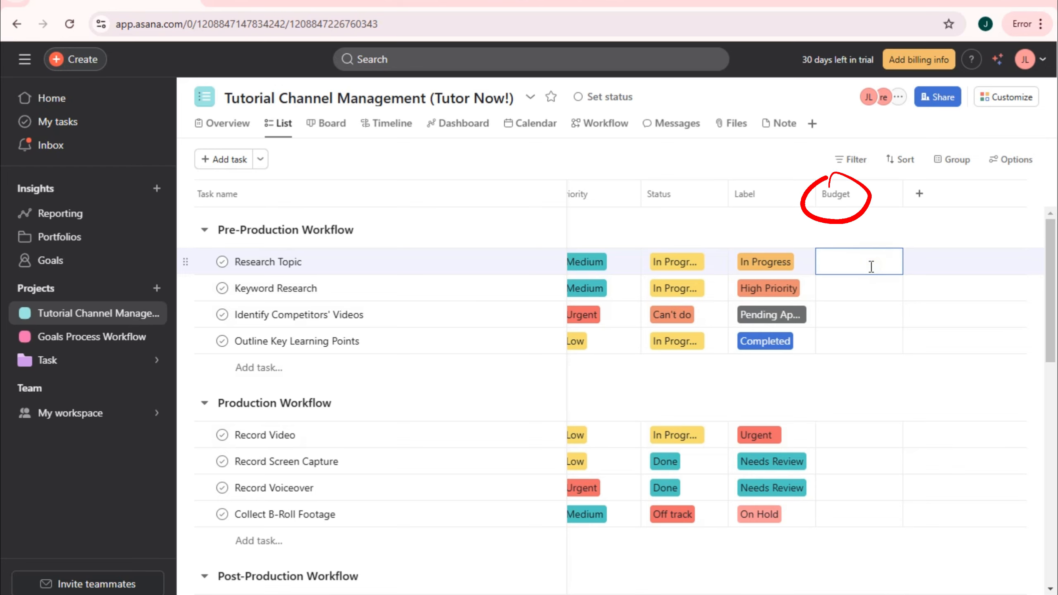
{"action": "key", "text": "Return"}
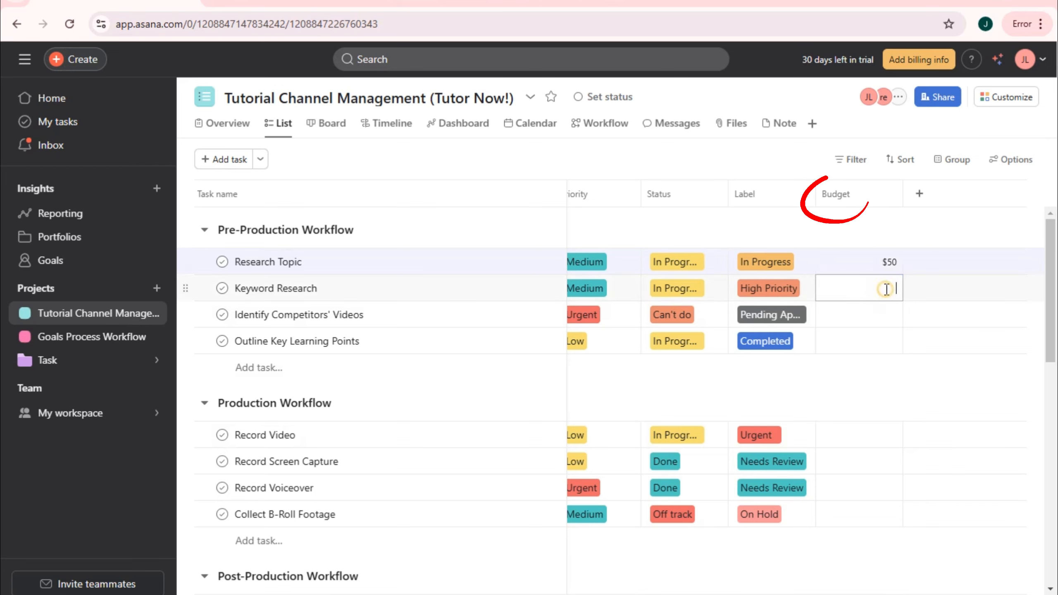
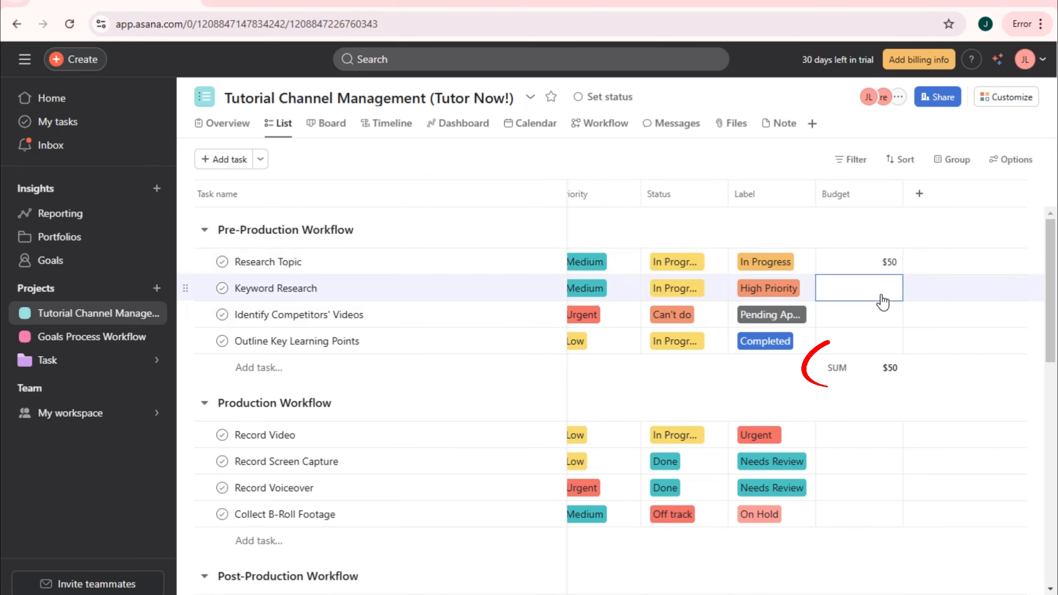
- Enter budgets of $20, $100 and $50 for Keyword Research, Identify Competitors' Videos and Outline Key Learning Points
{"action": "type", "text": "20"}
{"action": "left_click", "coordinate": [883, 313]}
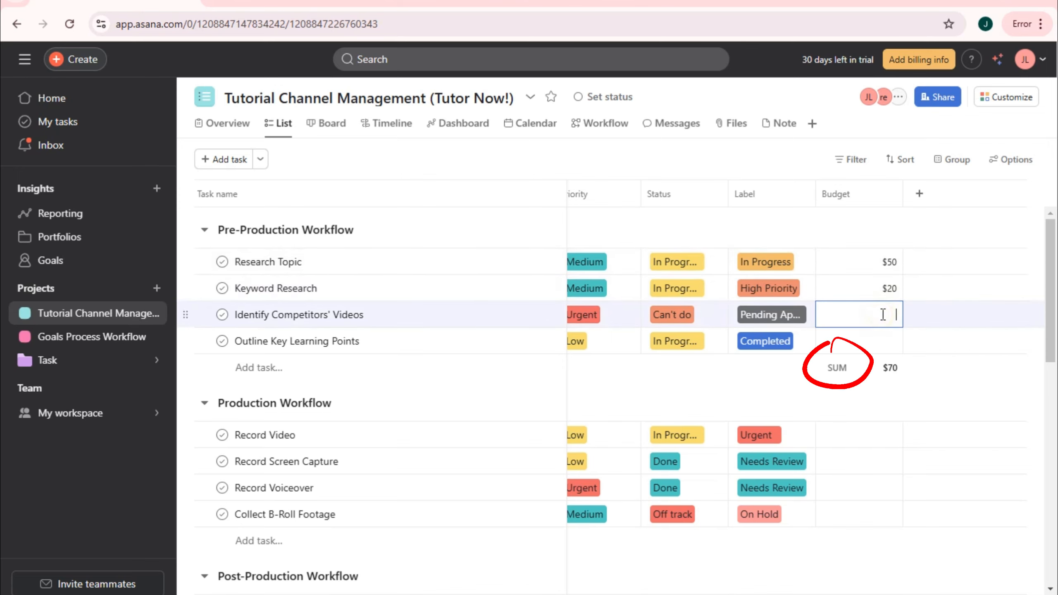
{"action": "type", "text": "100"}
{"action": "left_click", "coordinate": [888, 346]}
{"action": "type", "text": "5"}
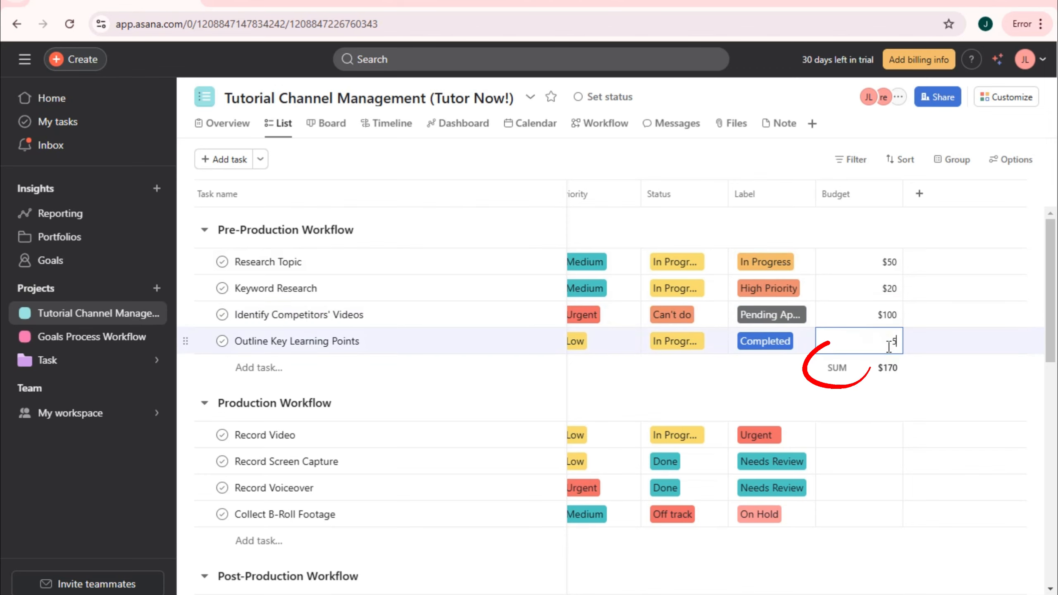
{"action": "type", "text": "0"}
{"action": "left_click", "coordinate": [890, 377]}
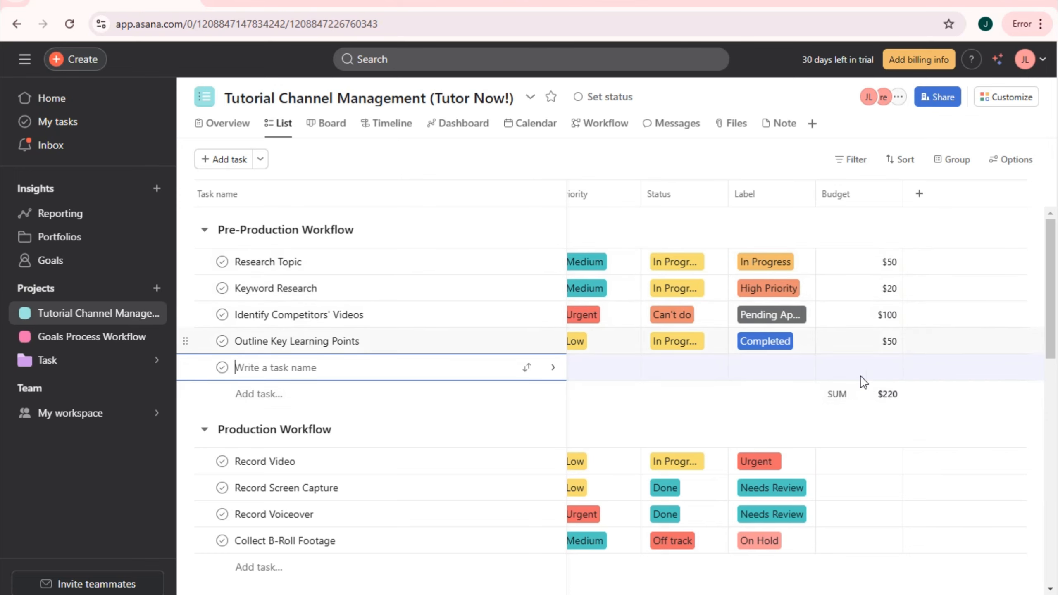
{"action": "left_click", "coordinate": [856, 396]}
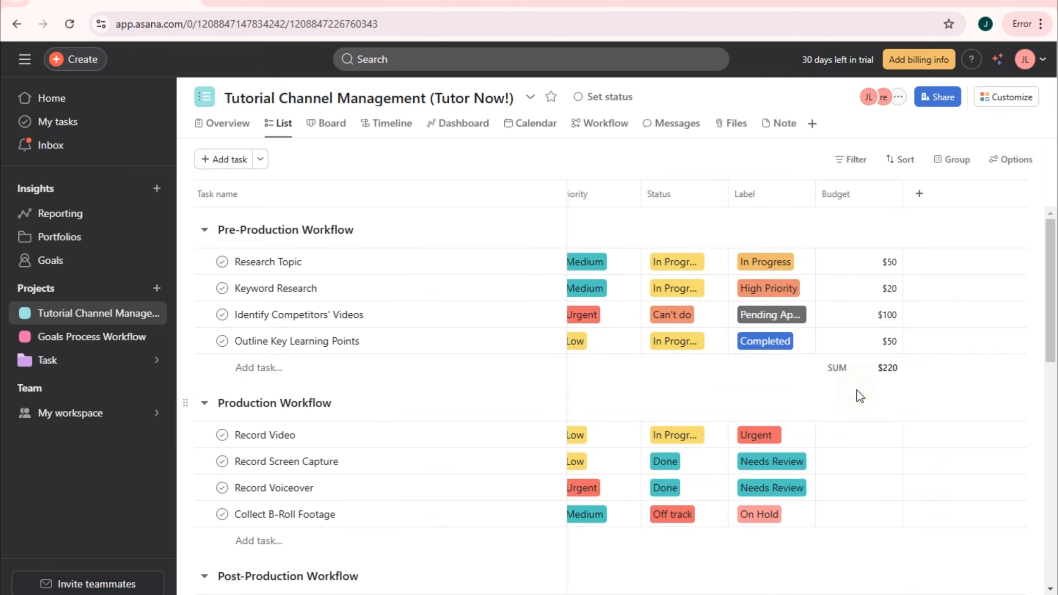
{"action": "left_click", "coordinate": [851, 368]}
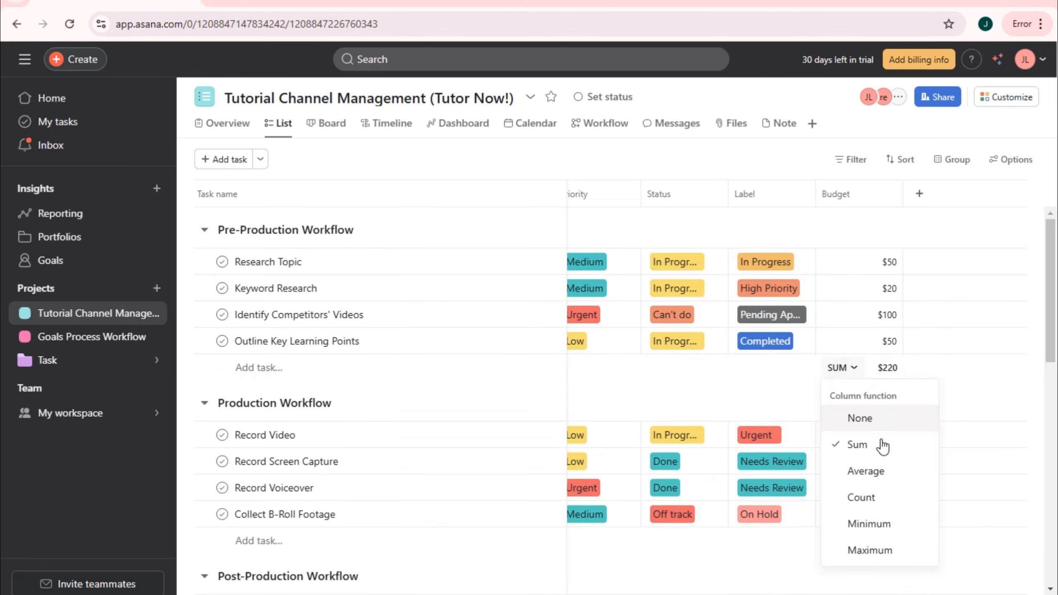
{"action": "left_click", "coordinate": [865, 471]}
{"action": "left_click", "coordinate": [854, 372]}
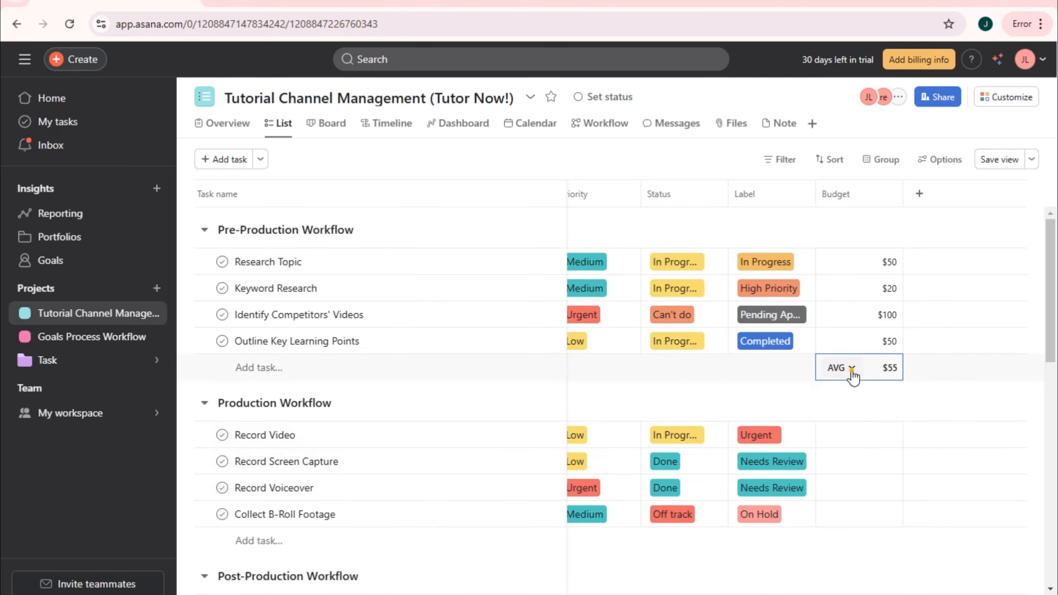
{"action": "left_click", "coordinate": [850, 369]}
{"action": "left_click", "coordinate": [861, 497]}
{"action": "left_click", "coordinate": [845, 369]}
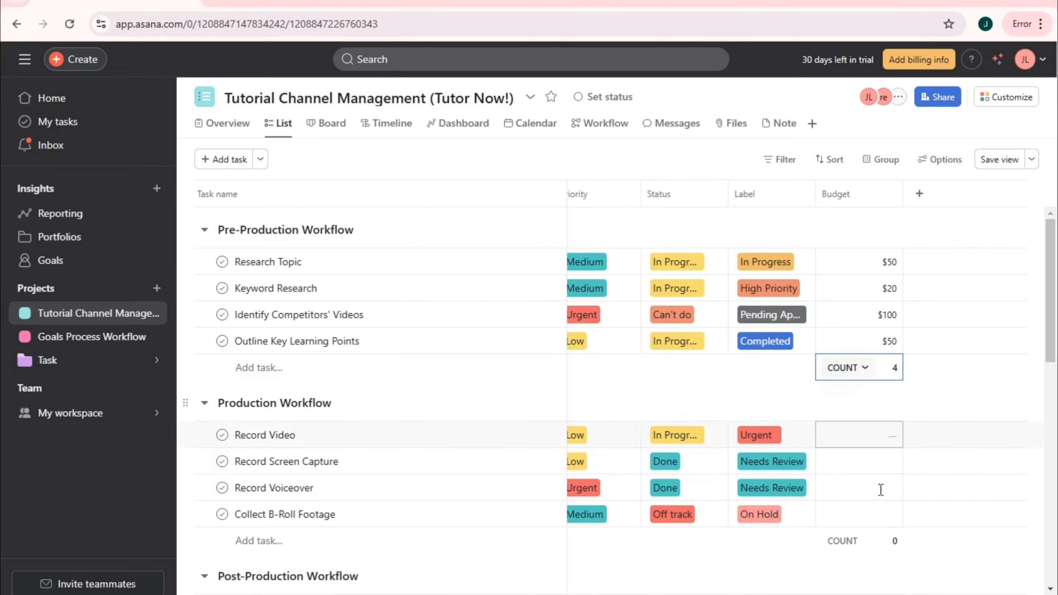
{"action": "left_click", "coordinate": [864, 368]}
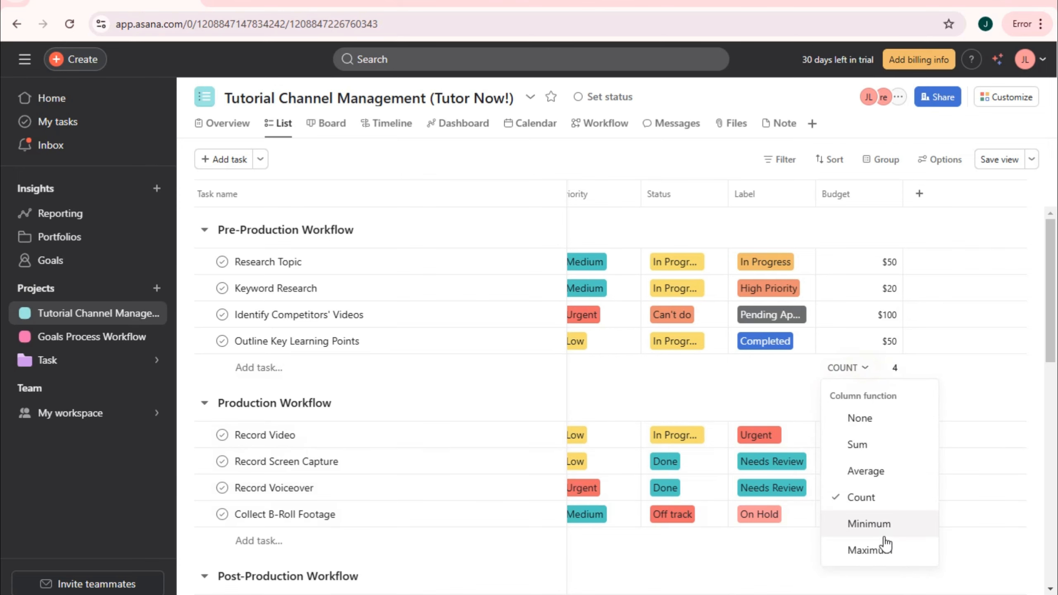
{"action": "left_click", "coordinate": [868, 443]}
{"action": "left_click", "coordinate": [849, 128]}
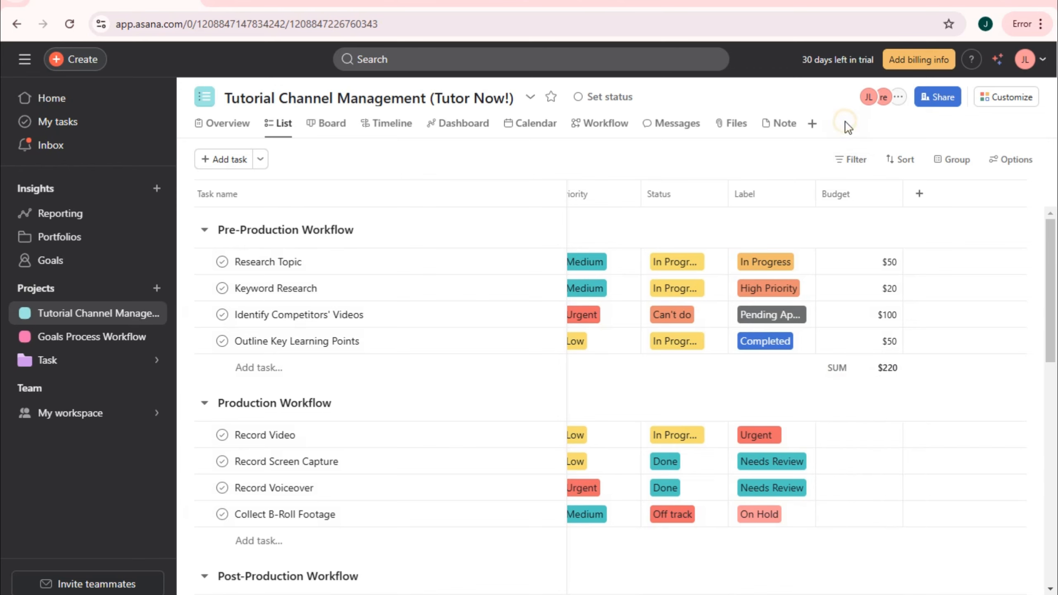
{"action": "scroll", "coordinate": [823, 469], "scroll_direction": "down", "scroll_amount": 2}
{"action": "left_click", "coordinate": [887, 292]}
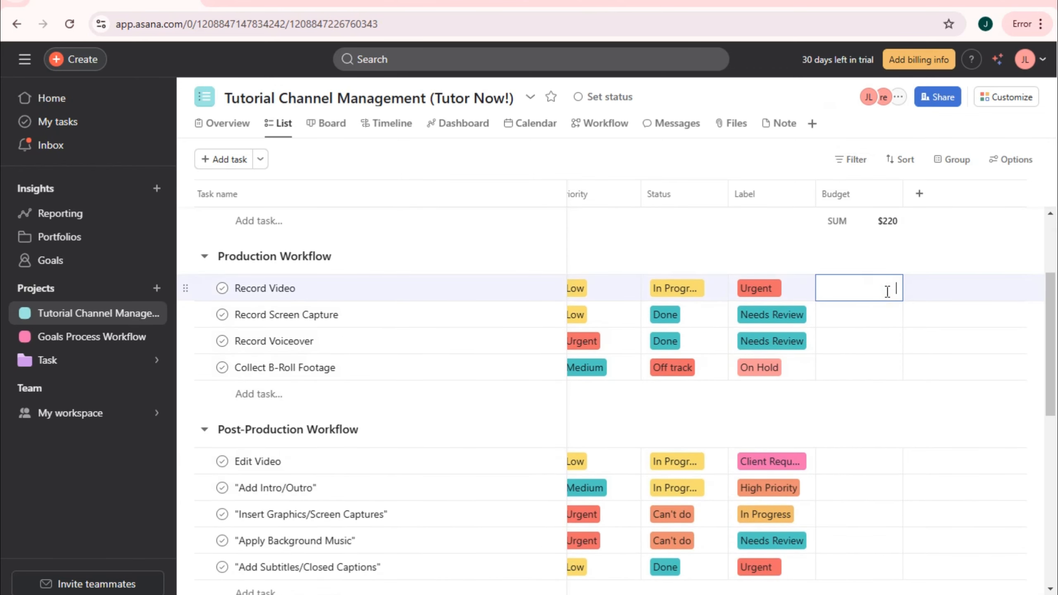
{"action": "type", "text": "50"}
{"action": "left_click", "coordinate": [890, 314]}
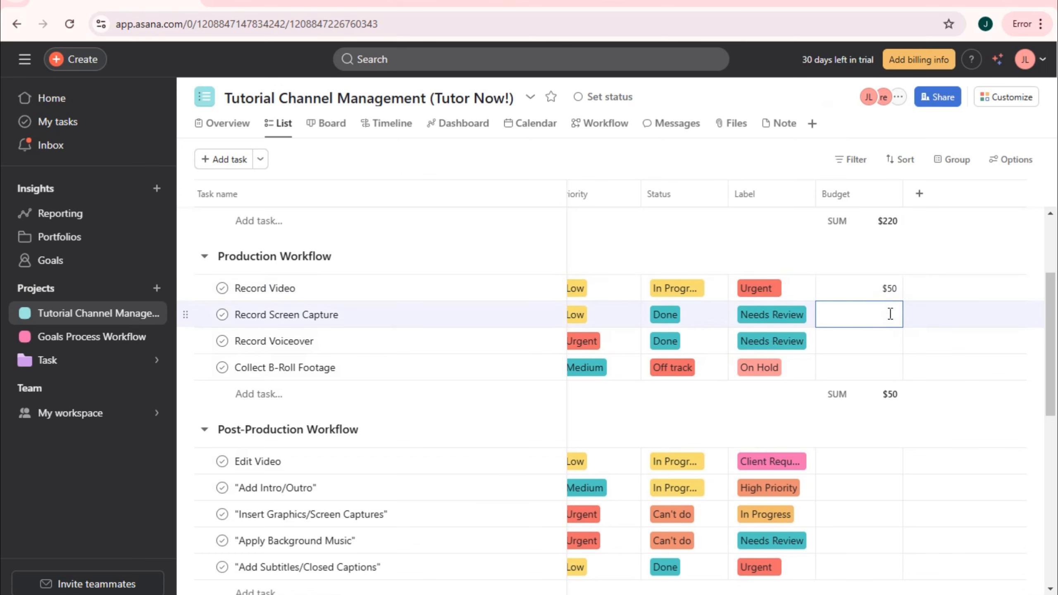
{"action": "type", "text": "50"}
{"action": "left_click", "coordinate": [895, 342]}
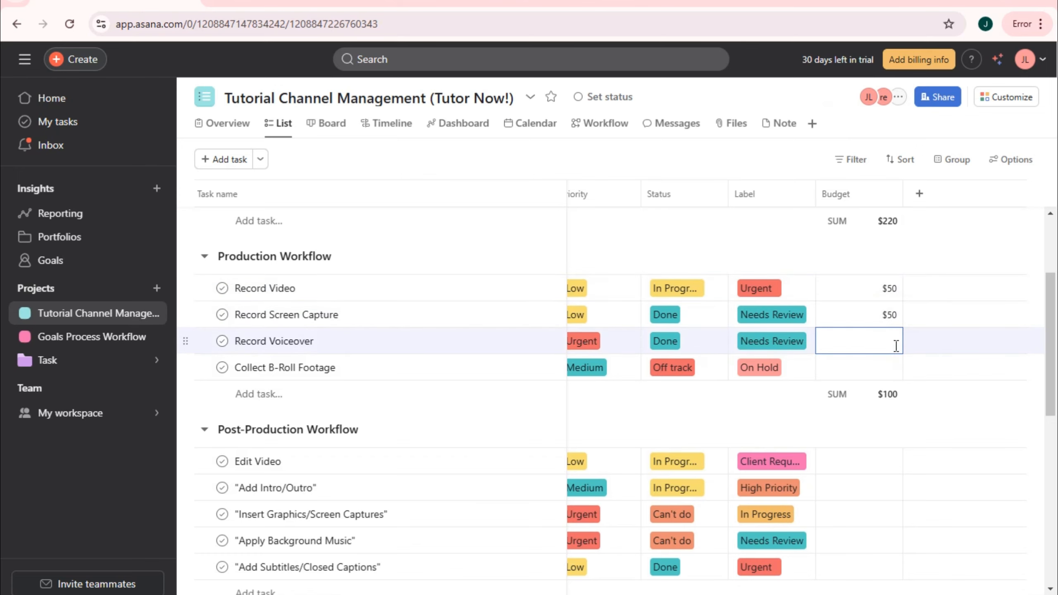
{"action": "left_click", "coordinate": [895, 367]}
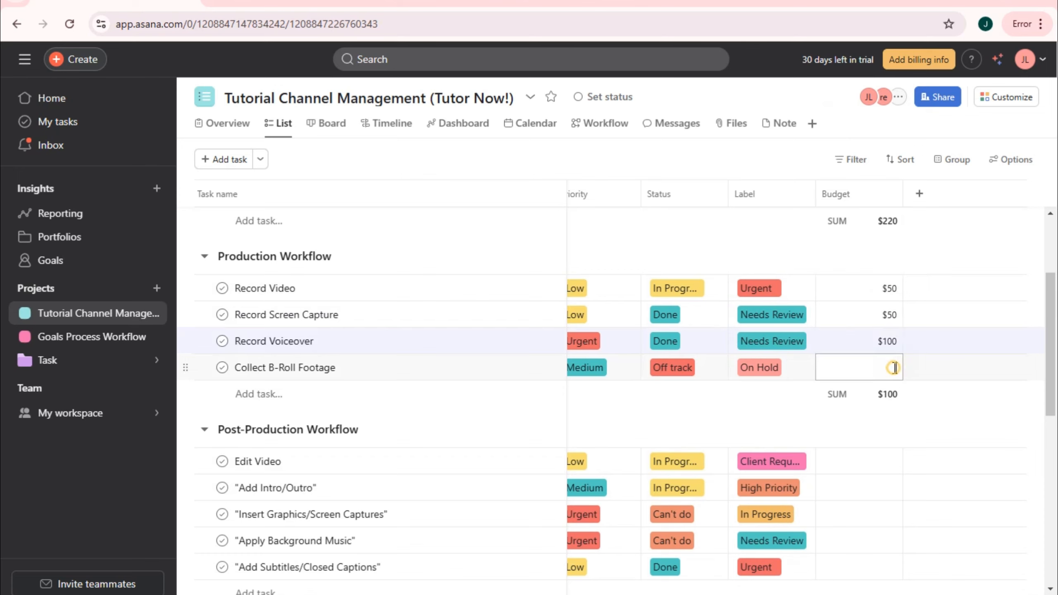
{"action": "type", "text": "50"}
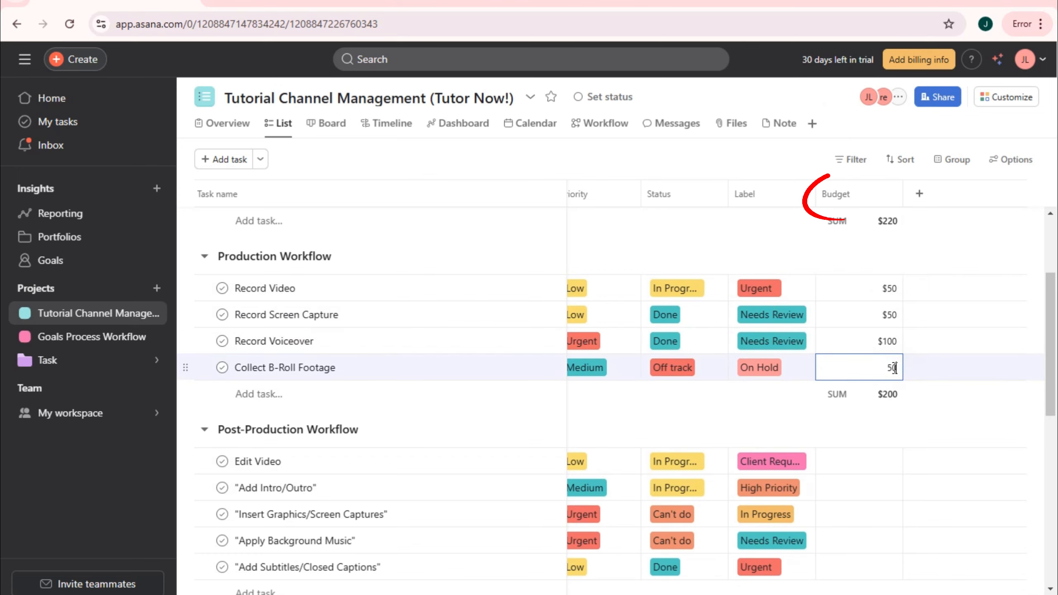
{"action": "left_click", "coordinate": [891, 435]}
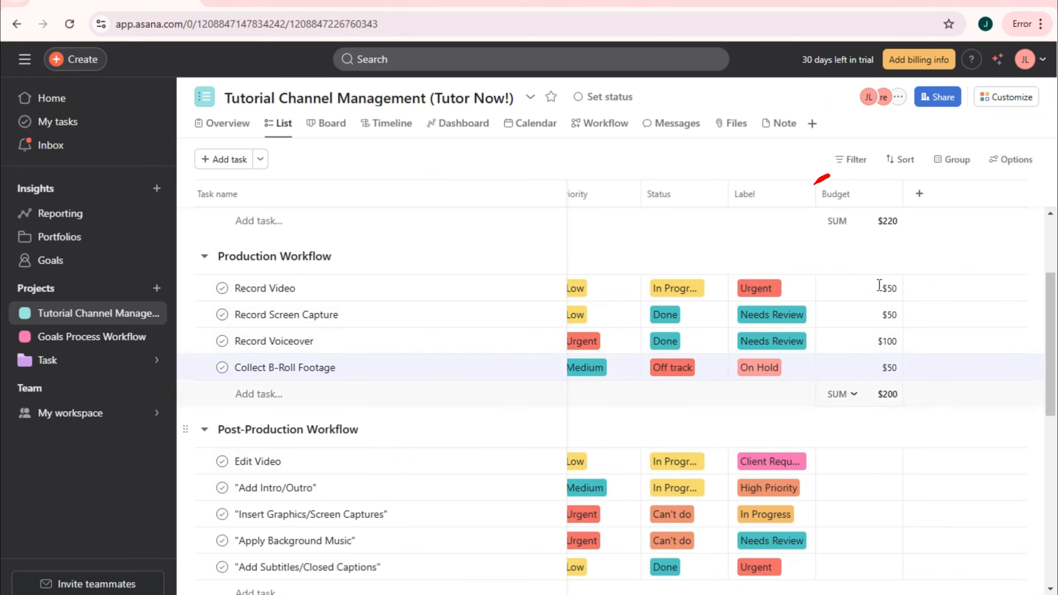
{"action": "left_click", "coordinate": [878, 463]}
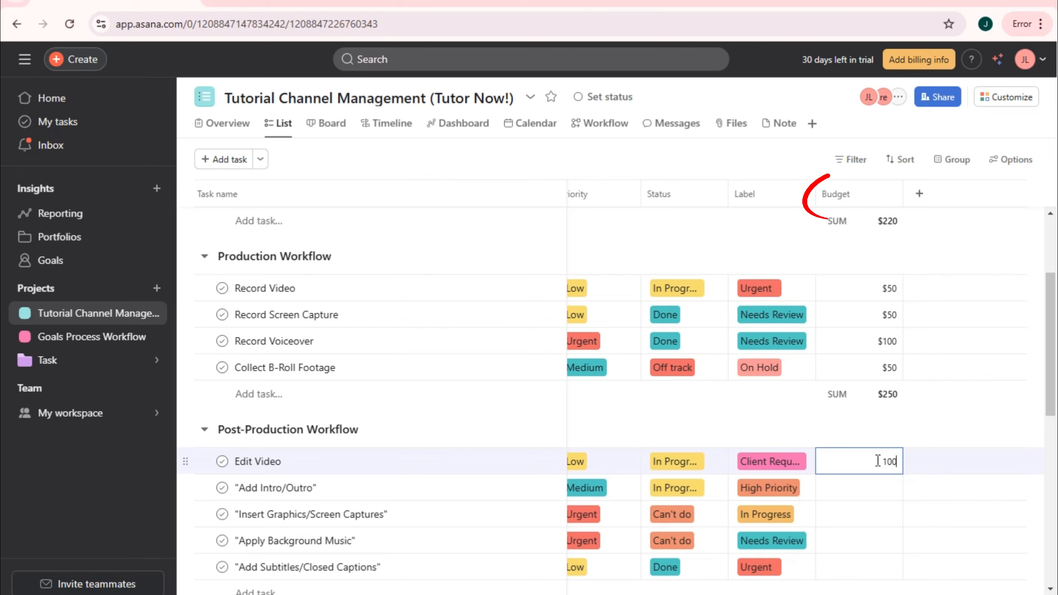
{"action": "type", "text": "0"}
{"action": "left_click", "coordinate": [879, 488]}
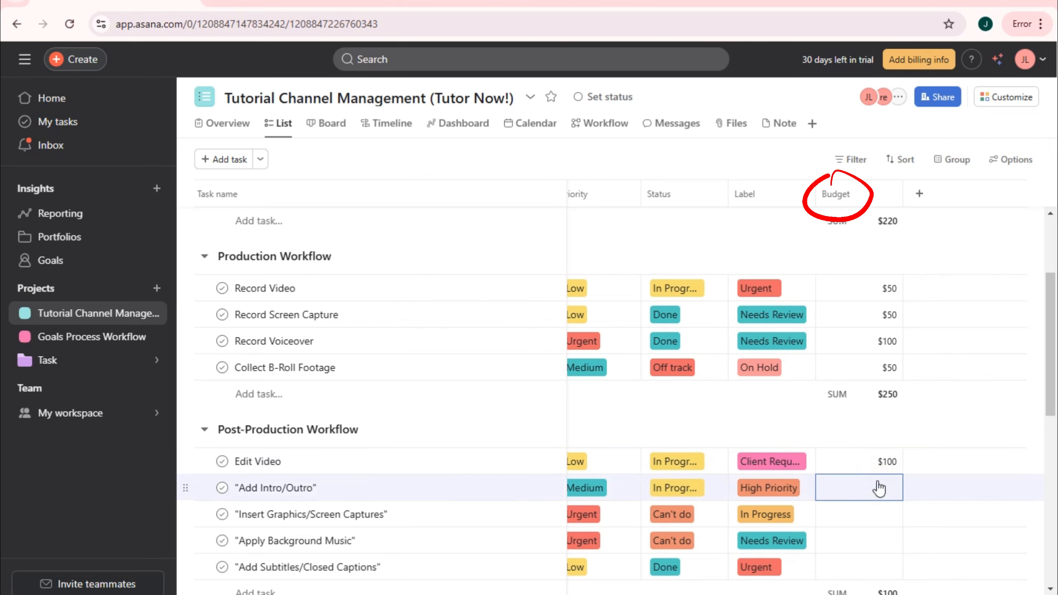
{"action": "left_click", "coordinate": [891, 514]}
{"action": "type", "text": "20"}
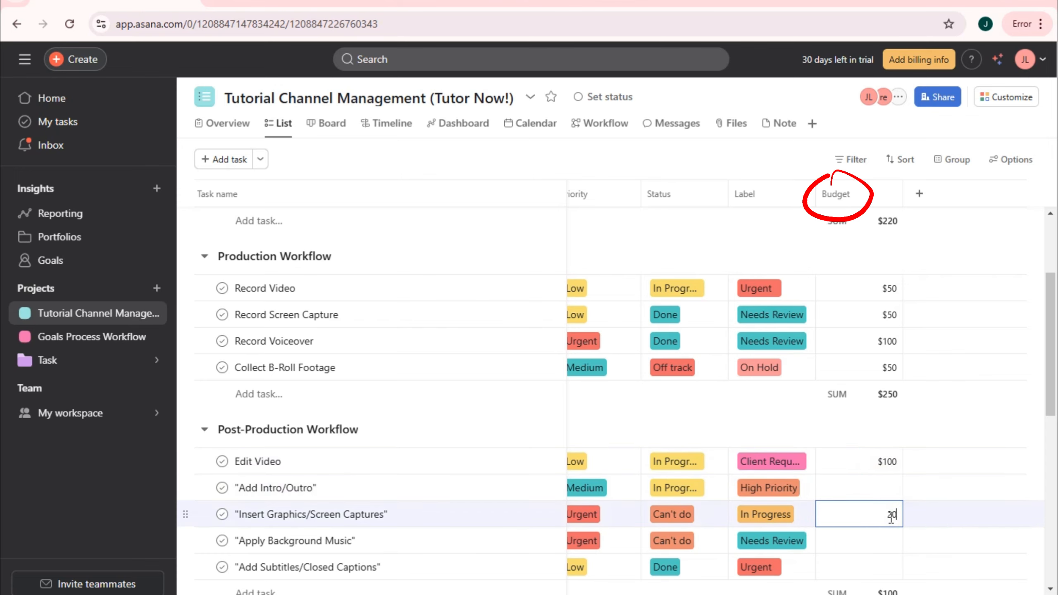
{"action": "left_click", "coordinate": [886, 485]}
{"action": "type", "text": "20"}
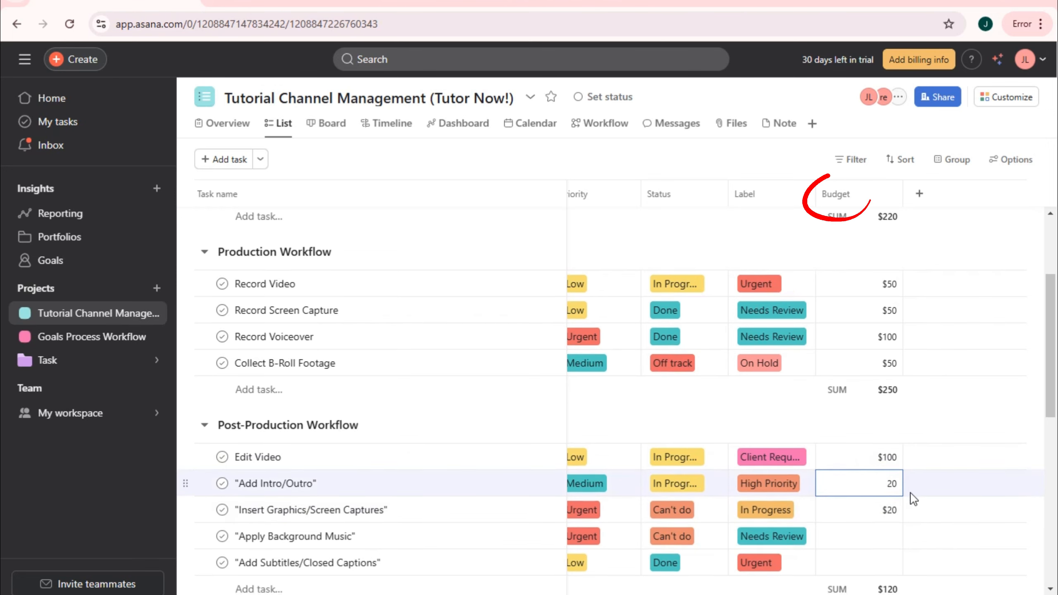
{"action": "scroll", "coordinate": [895, 459], "scroll_direction": "down", "scroll_amount": 3}
{"action": "left_click", "coordinate": [881, 403]}
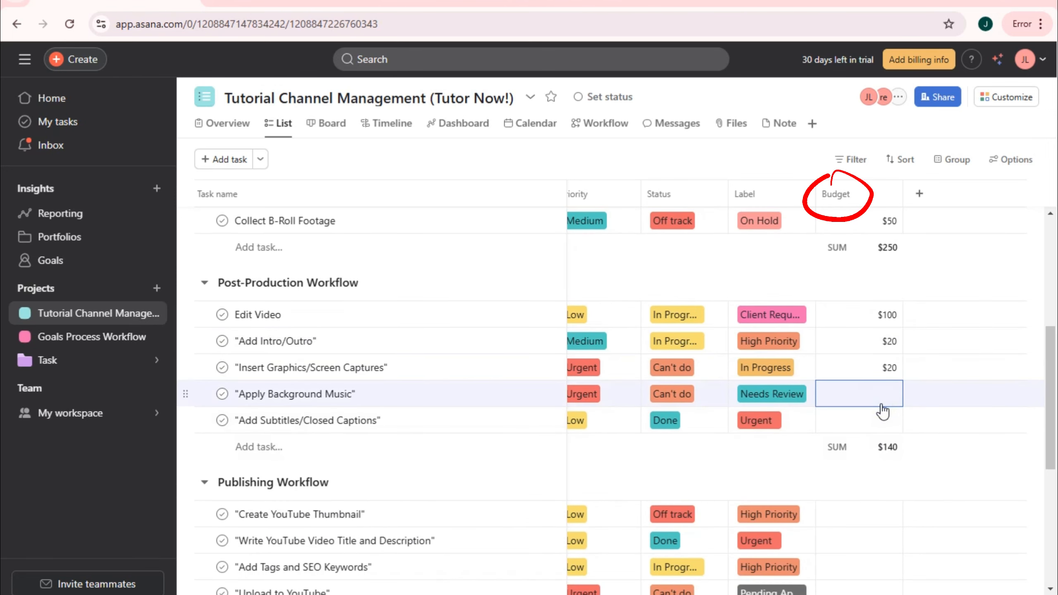
{"action": "left_click", "coordinate": [883, 393]}
{"action": "type", "text": "50"}
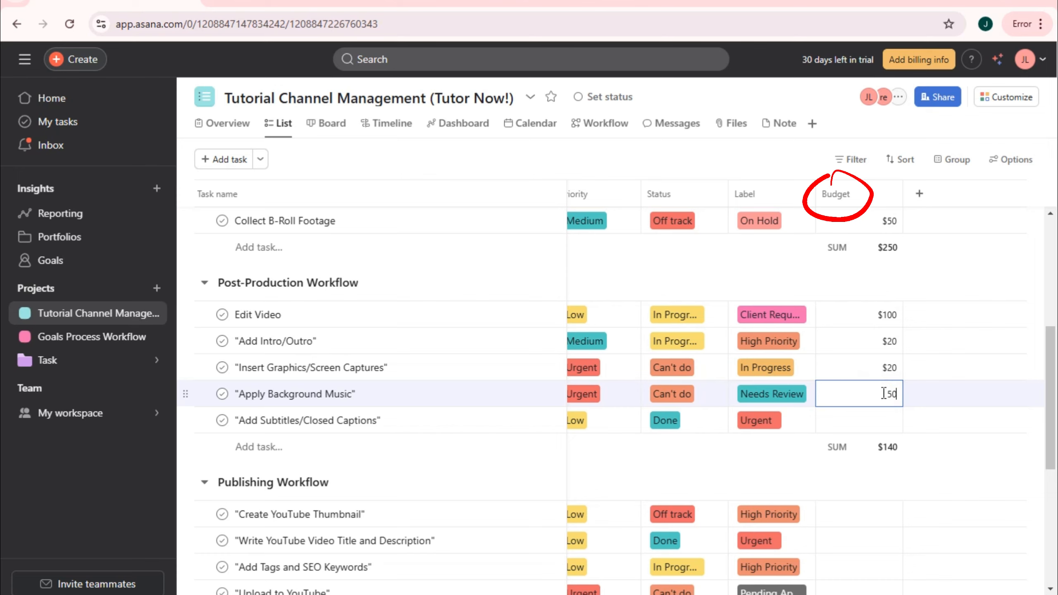
{"action": "left_click", "coordinate": [882, 419]}
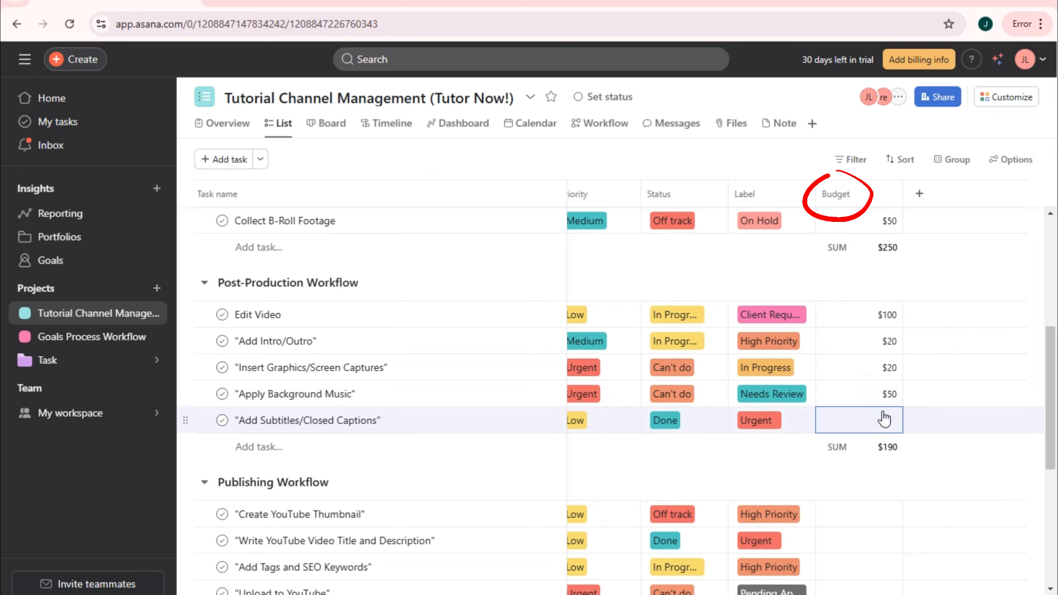
{"action": "left_click", "coordinate": [884, 416]}
{"action": "left_click", "coordinate": [874, 418]}
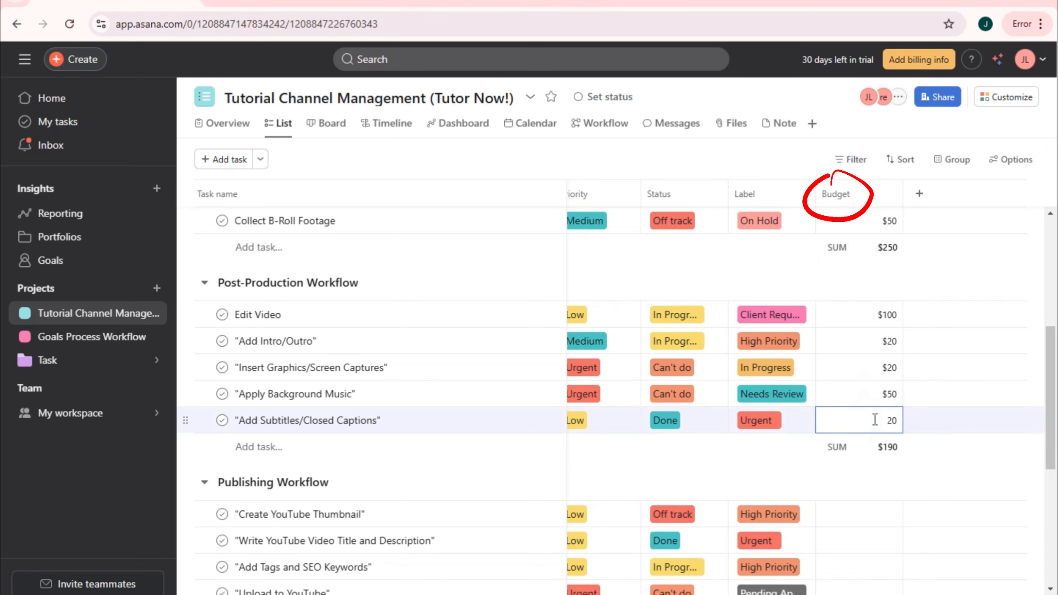
{"action": "type", "text": "20"}
{"action": "left_click", "coordinate": [876, 449]}
{"action": "left_click", "coordinate": [880, 462]}
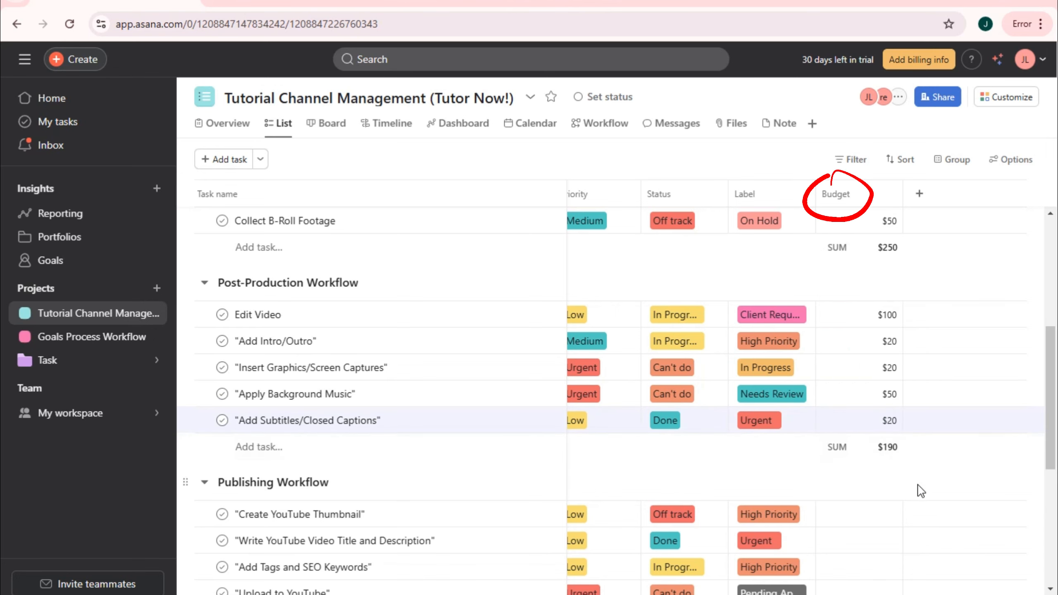
{"action": "scroll", "coordinate": [920, 491], "scroll_direction": "down", "scroll_amount": 2}
{"action": "left_click", "coordinate": [883, 441]}
{"action": "type", "text": "50"}
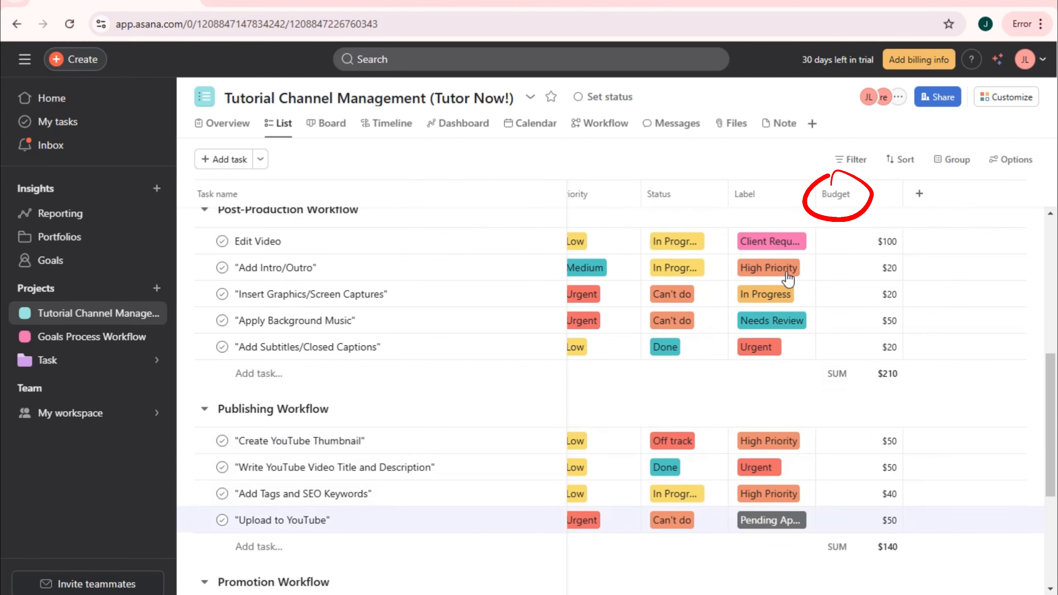
{"action": "scroll", "coordinate": [800, 300], "scroll_direction": "down", "scroll_amount": 4}
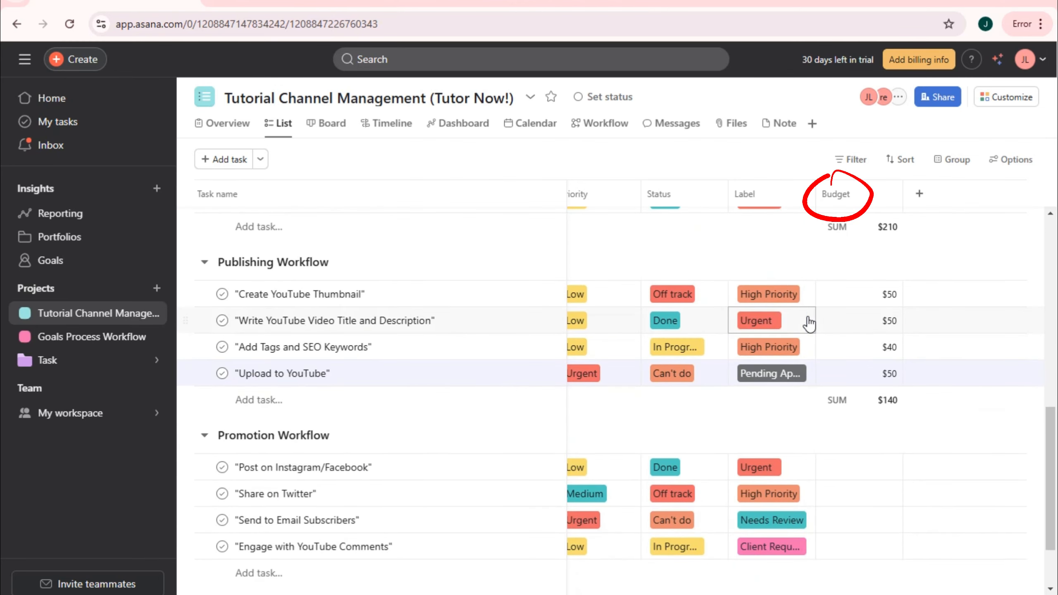
{"action": "scroll", "coordinate": [882, 418], "scroll_direction": "up", "scroll_amount": 3}
{"action": "scroll", "coordinate": [891, 417], "scroll_direction": "down", "scroll_amount": 5}
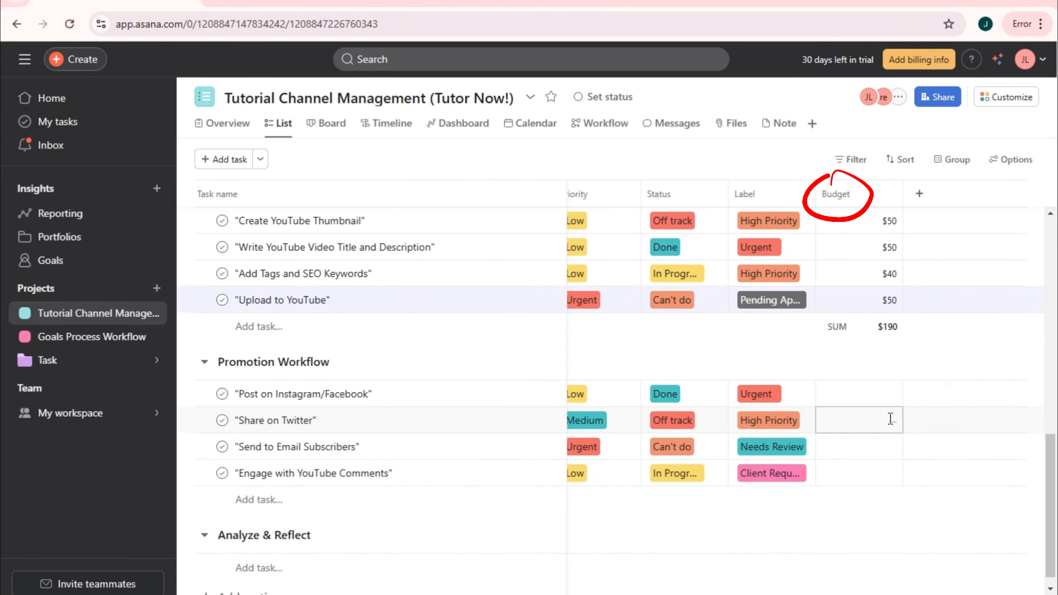
{"action": "left_click", "coordinate": [880, 389]}
{"action": "type", "text": "50"}
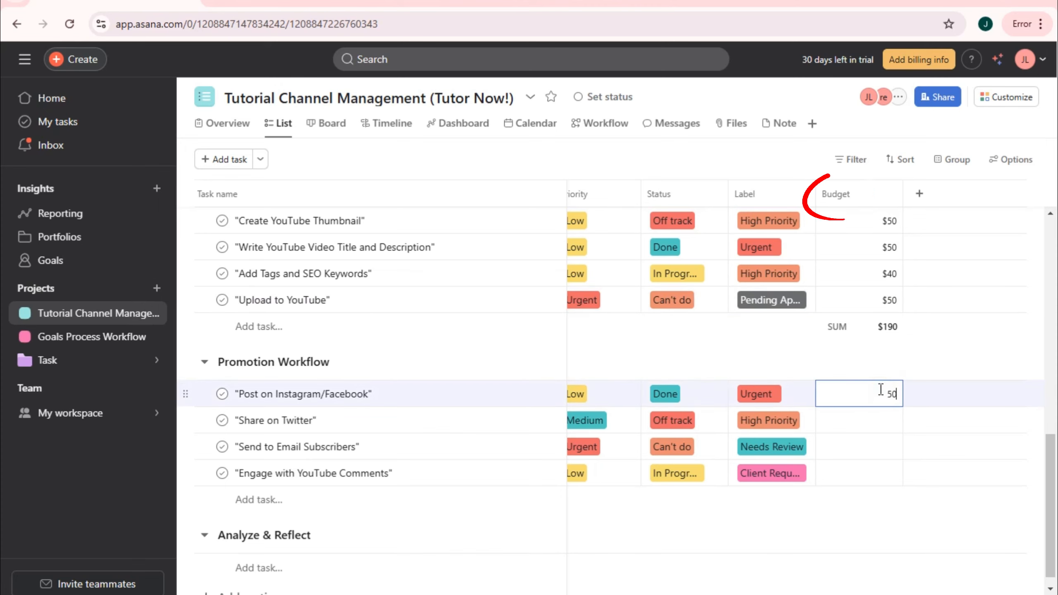
{"action": "left_click", "coordinate": [881, 418]}
{"action": "left_click", "coordinate": [883, 416]}
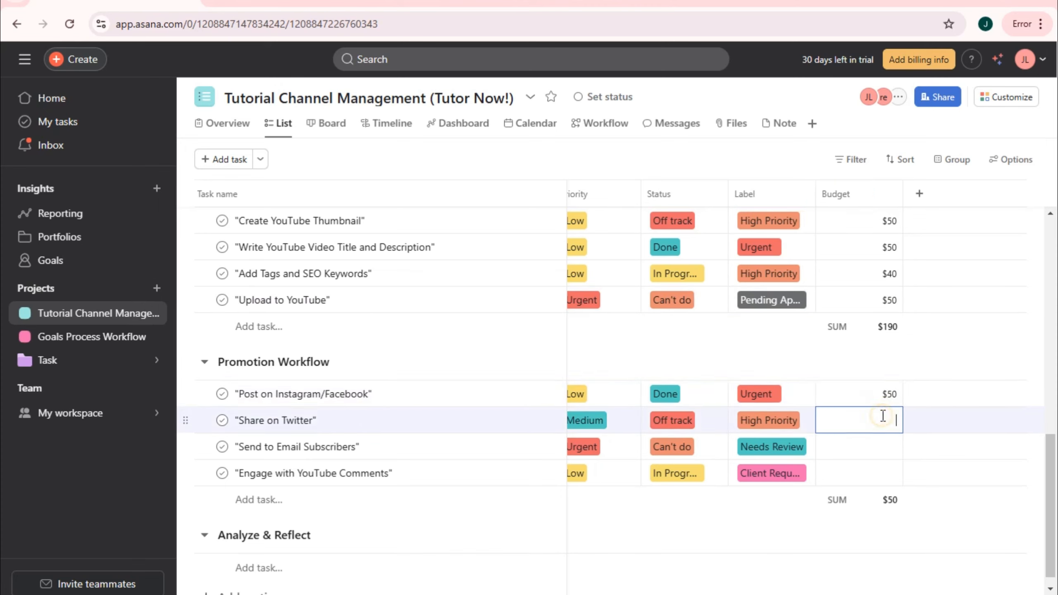
{"action": "type", "text": "80"}
{"action": "left_click", "coordinate": [890, 450]}
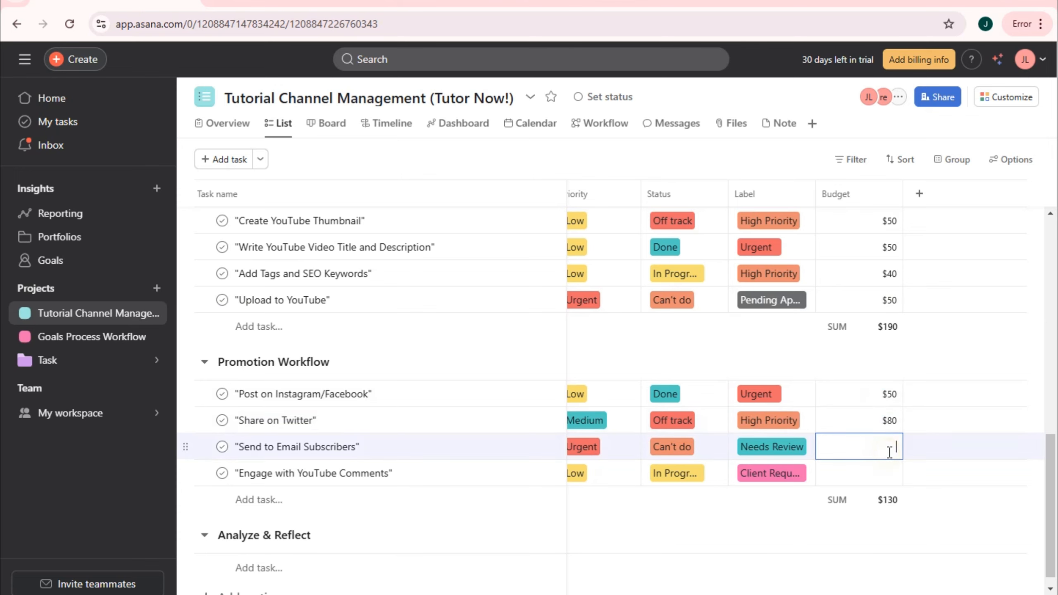
{"action": "left_click", "coordinate": [892, 474]}
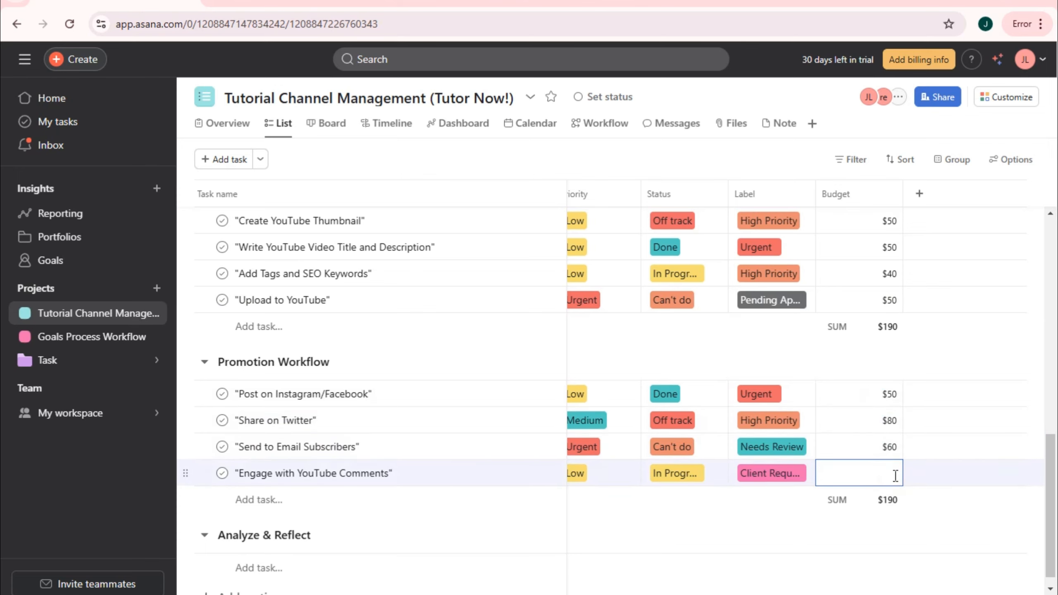
{"action": "left_click", "coordinate": [681, 502]}
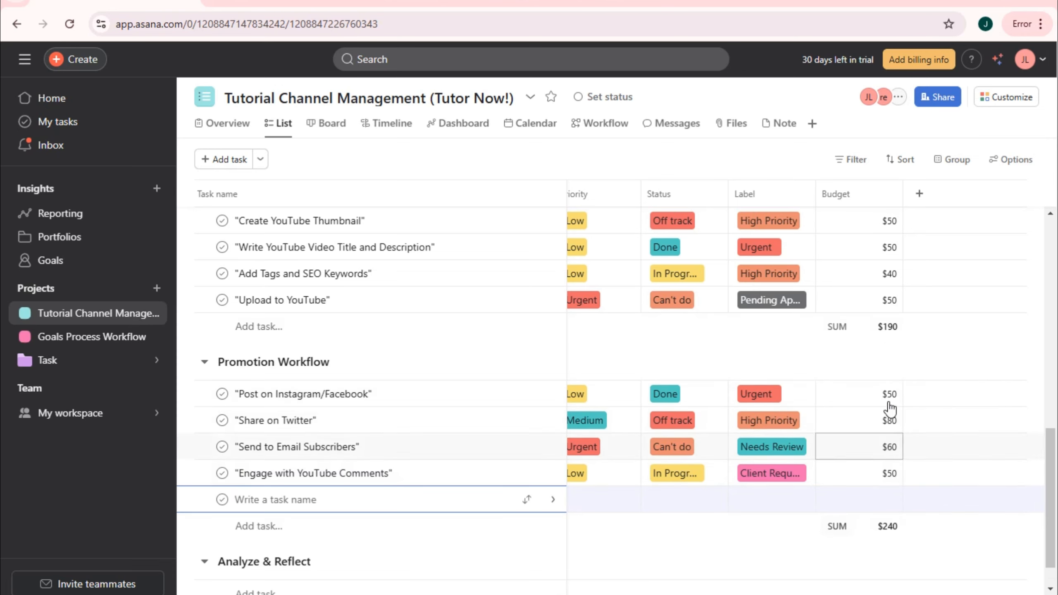
{"action": "scroll", "coordinate": [874, 416], "scroll_direction": "up", "scroll_amount": 10}
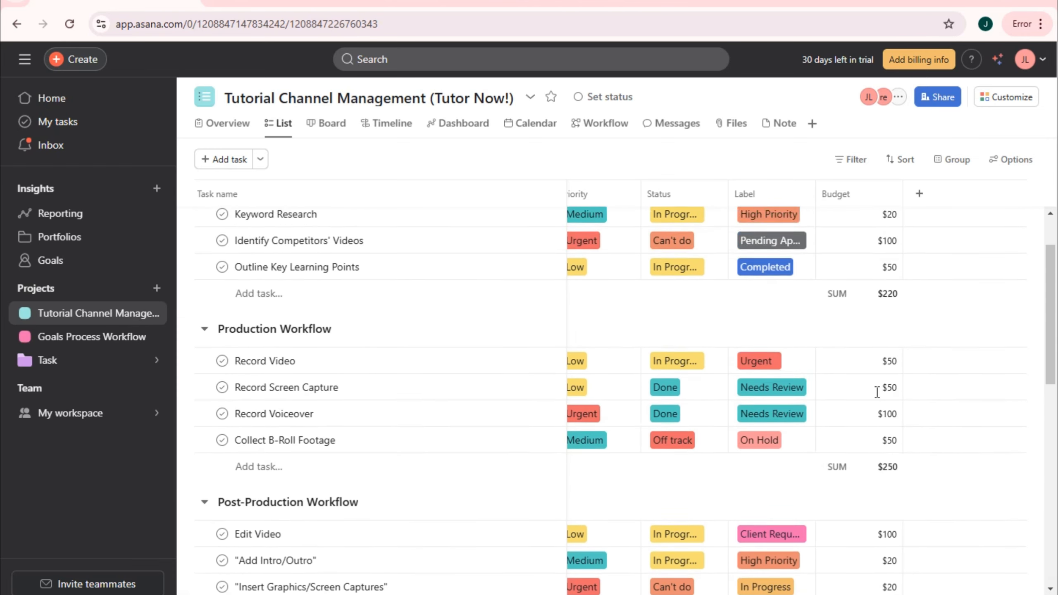
{"action": "scroll", "coordinate": [908, 438], "scroll_direction": "down", "scroll_amount": 12}
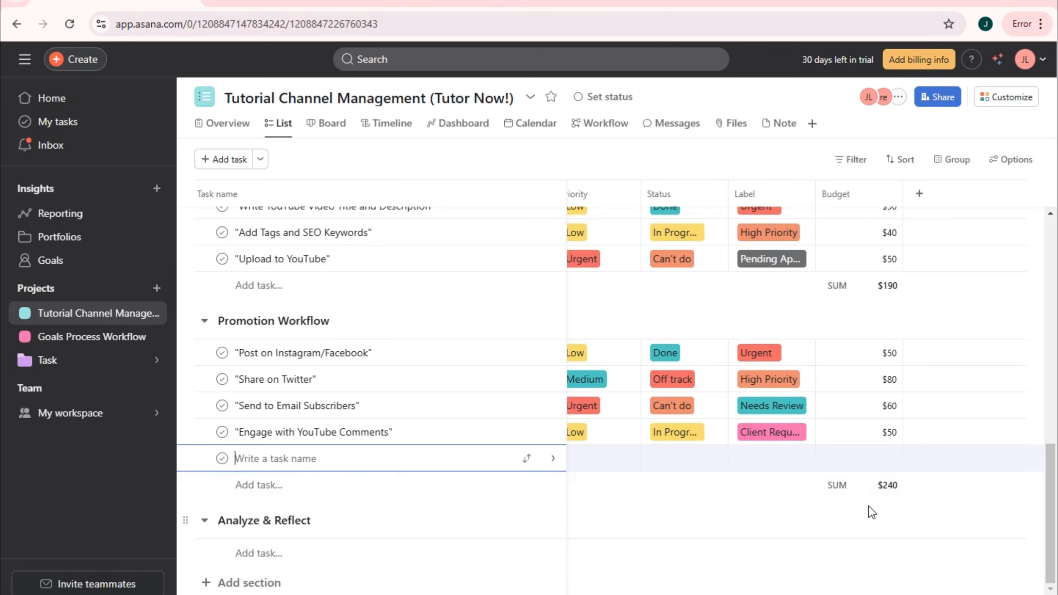
{"action": "scroll", "coordinate": [900, 346], "scroll_direction": "up", "scroll_amount": 15}
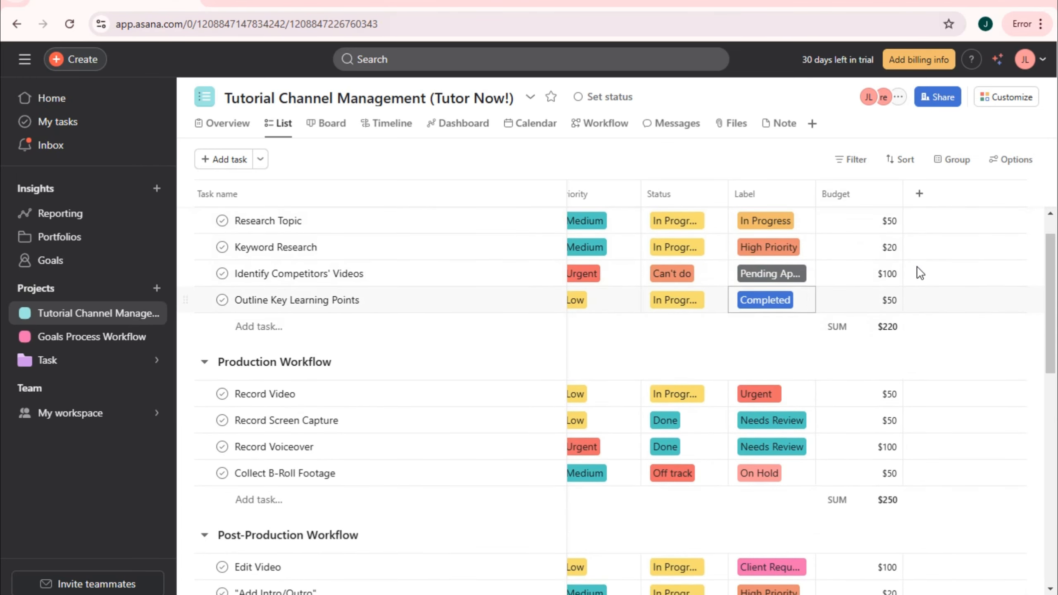
{"action": "scroll", "coordinate": [919, 273], "scroll_direction": "up", "scroll_amount": 1}
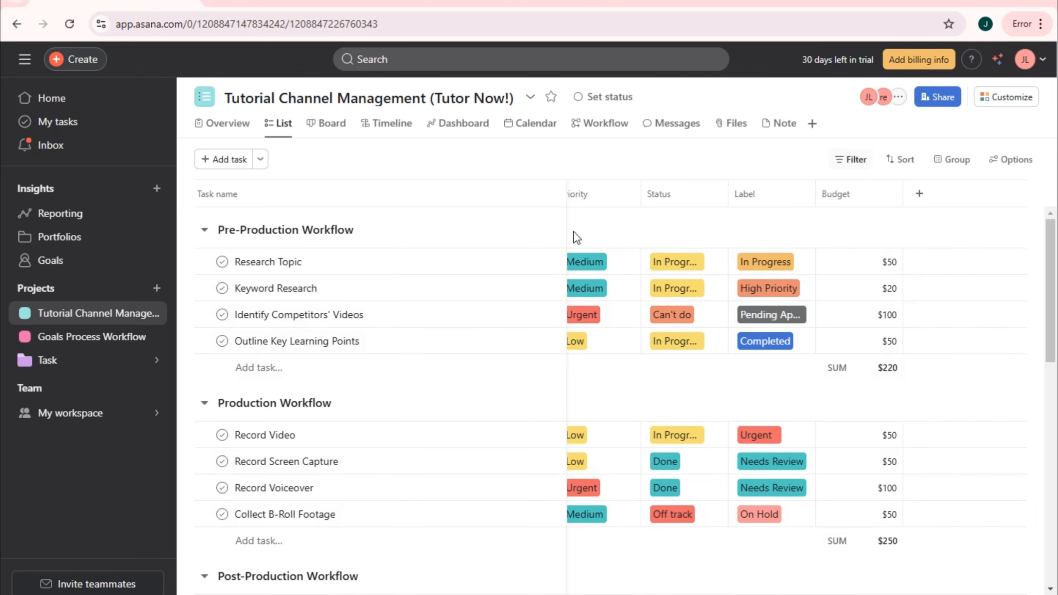
{"action": "left_click", "coordinate": [918, 194]}
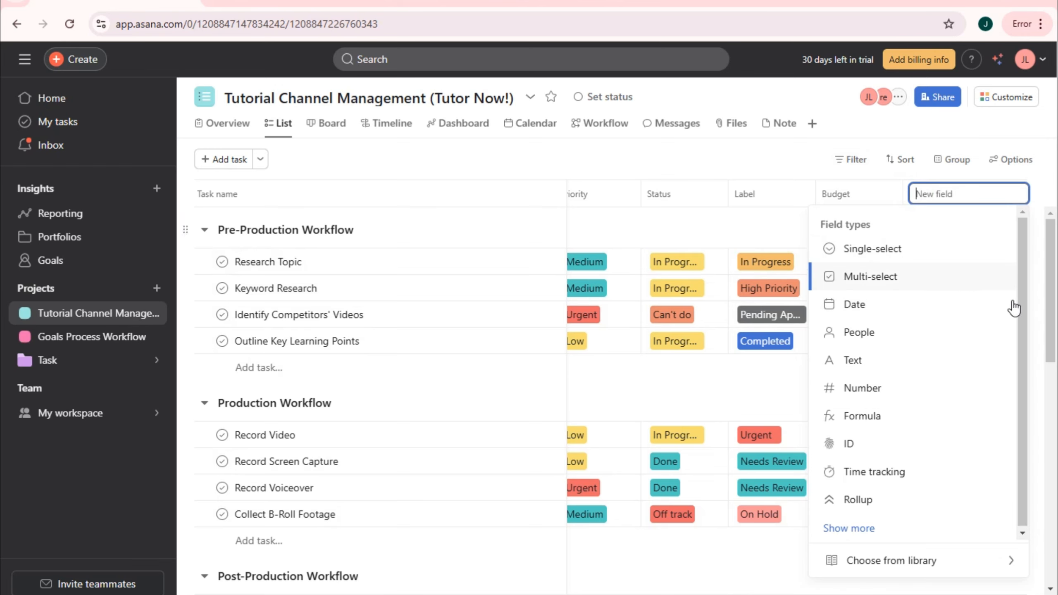
{"action": "left_click", "coordinate": [910, 473]}
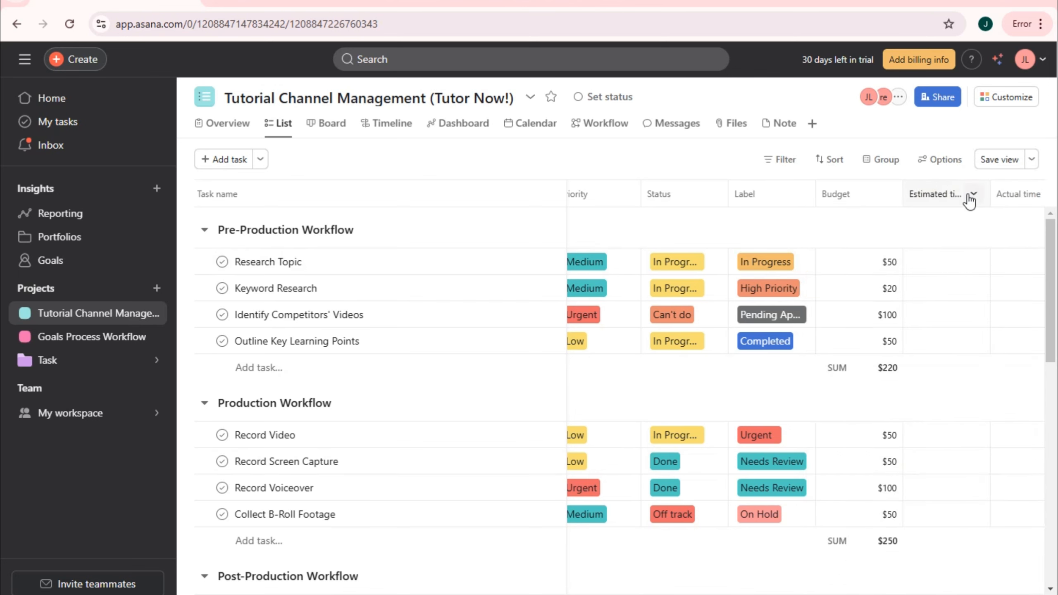
{"action": "left_click", "coordinate": [948, 262]}
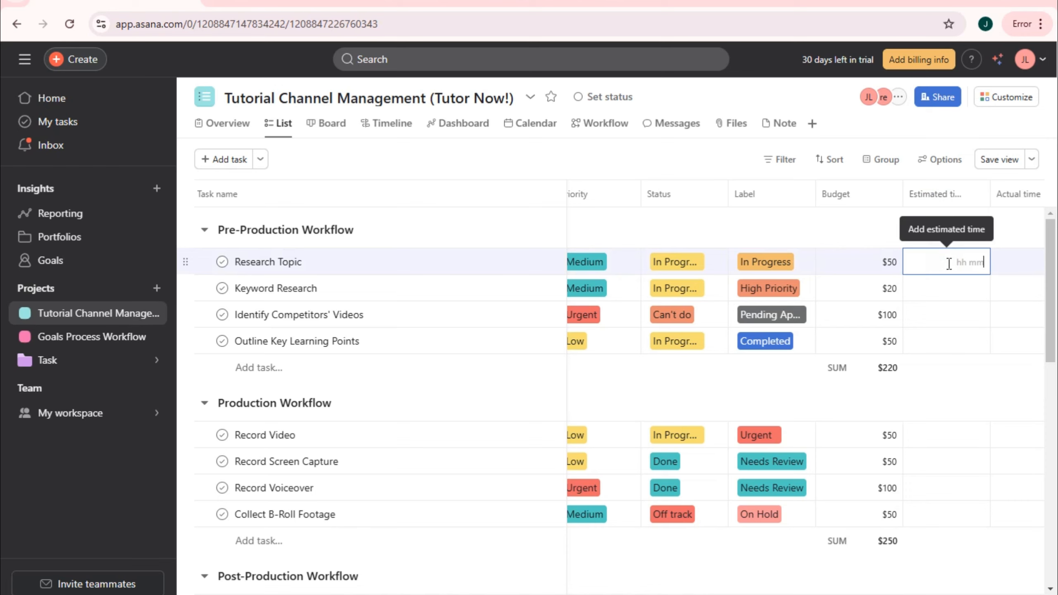
{"action": "type", "text": "8"}
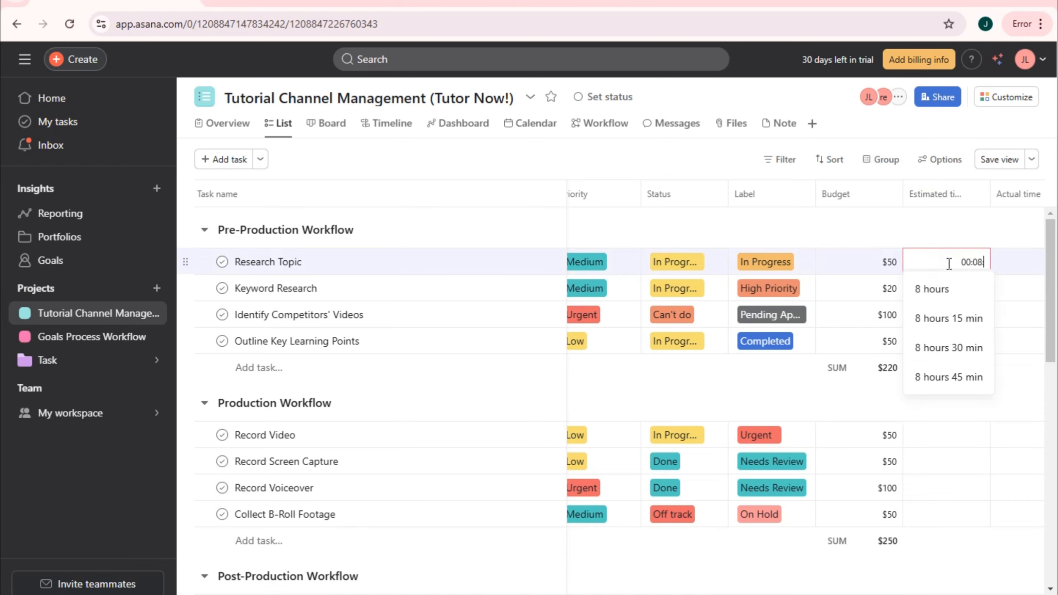
{"action": "left_click", "coordinate": [941, 289]}
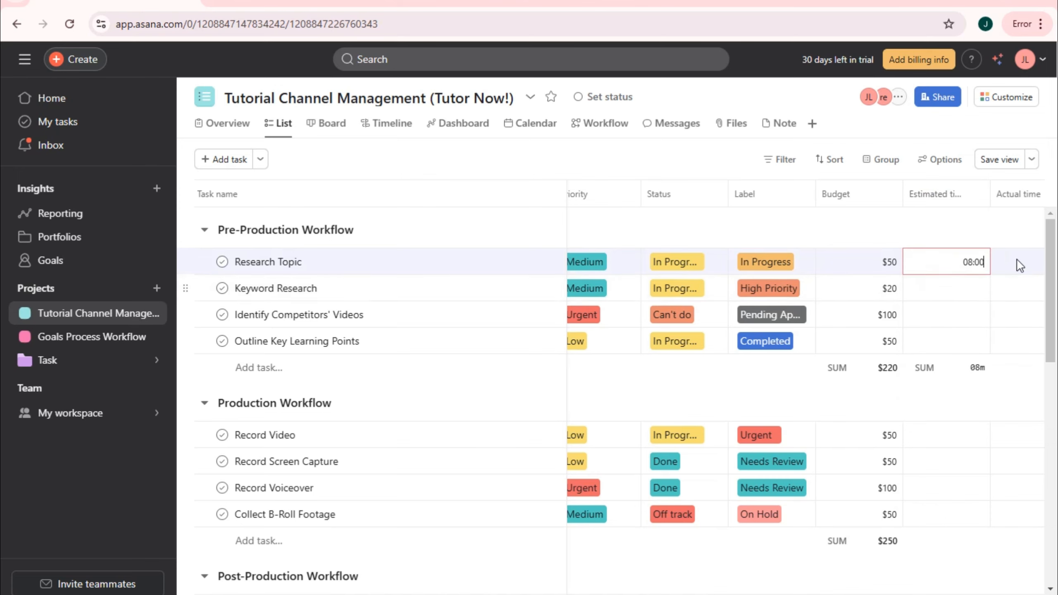
{"action": "left_click", "coordinate": [1016, 262]}
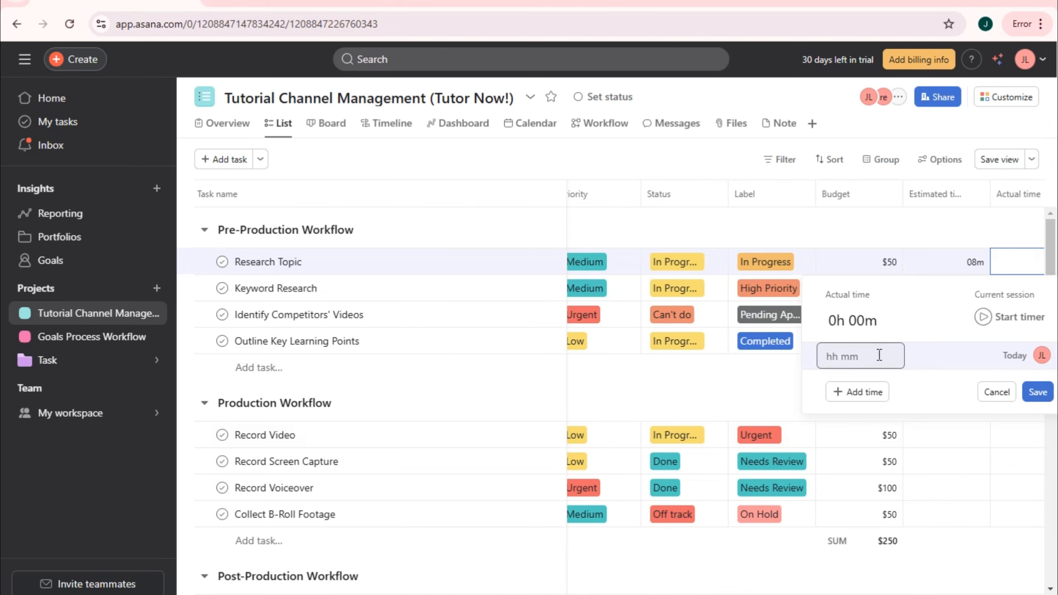
{"action": "left_click", "coordinate": [973, 193]}
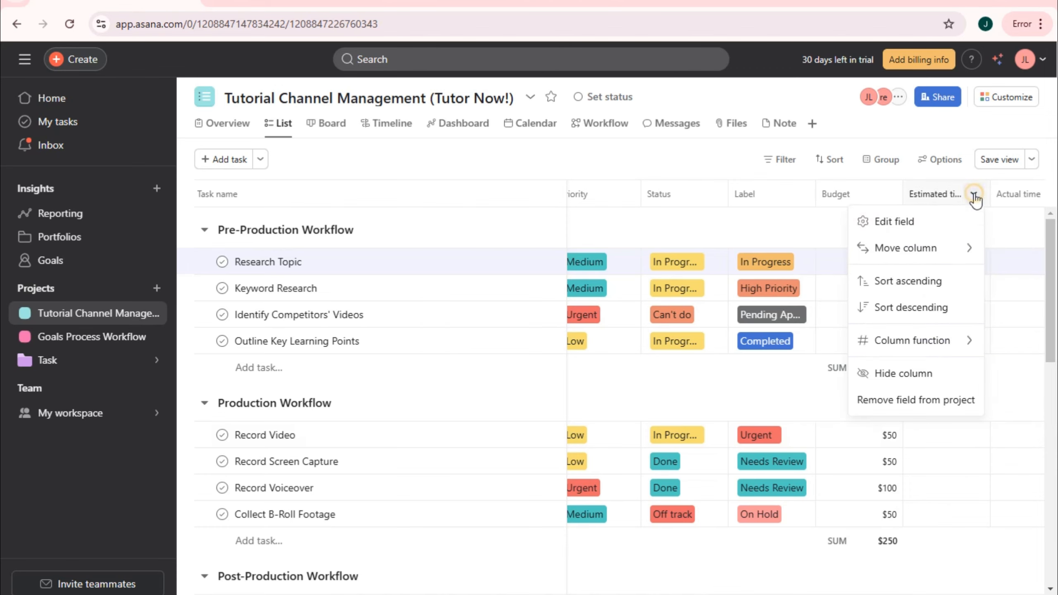
{"action": "left_click", "coordinate": [918, 393]}
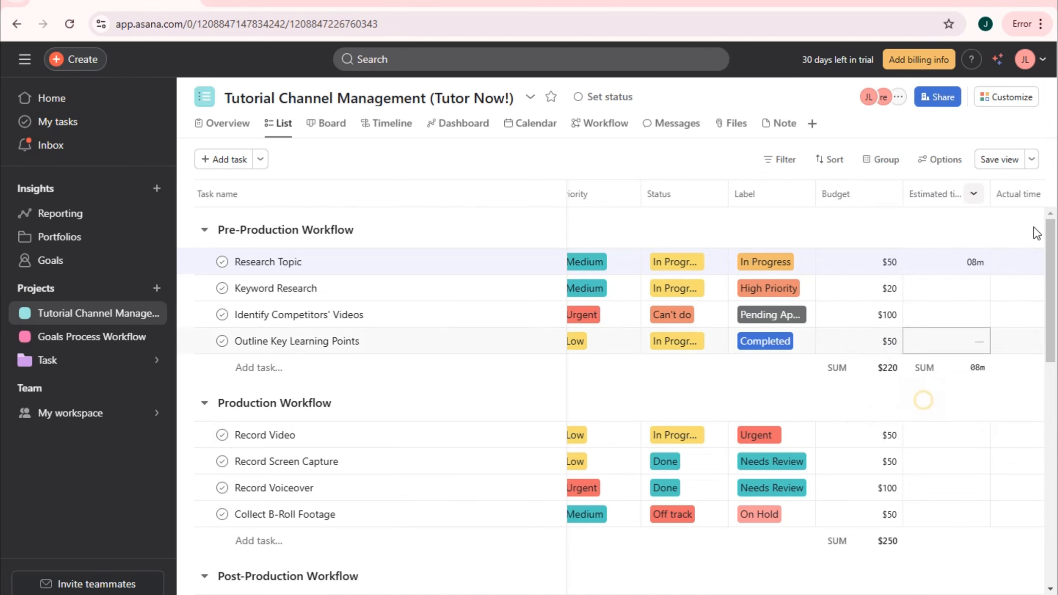
{"action": "left_click", "coordinate": [682, 385]}
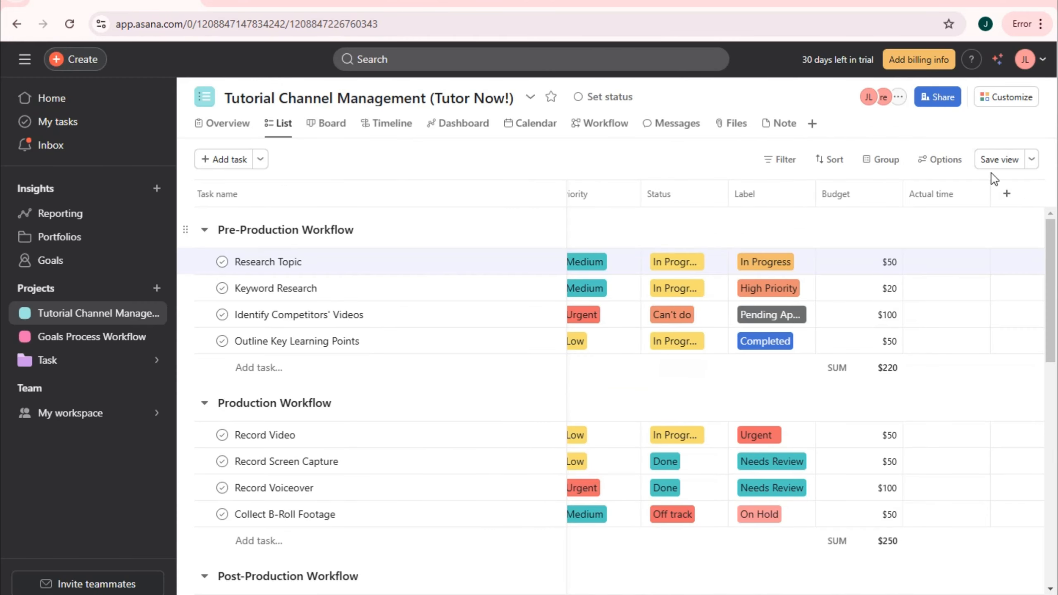
{"action": "left_click", "coordinate": [973, 194]}
{"action": "left_click", "coordinate": [958, 403]}
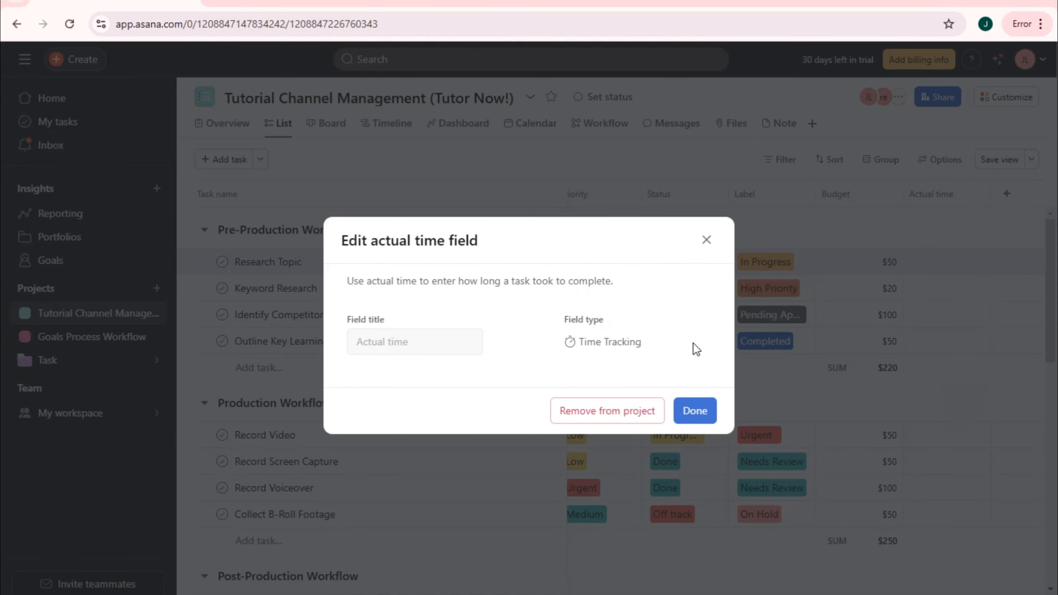
{"action": "left_click", "coordinate": [698, 411]}
{"action": "left_click", "coordinate": [934, 196]}
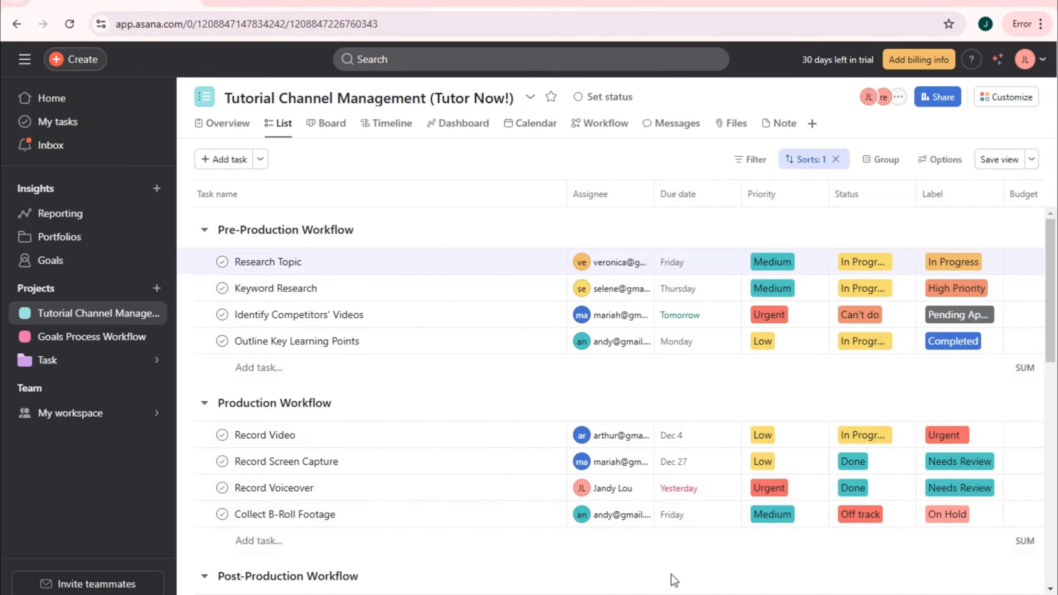
{"action": "left_click_drag", "start_coordinate": [669, 593], "coordinate": [895, 594]}
{"action": "left_click", "coordinate": [892, 196]}
{"action": "scroll", "coordinate": [947, 555], "scroll_direction": "right", "scroll_amount": 3}
{"action": "left_click", "coordinate": [1024, 193]}
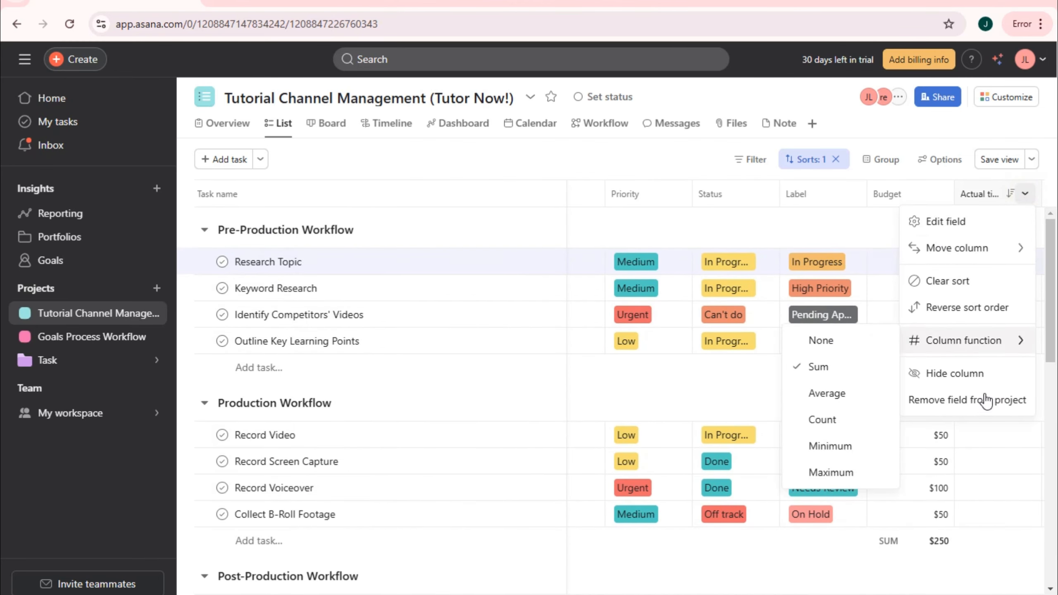
{"action": "left_click", "coordinate": [983, 400]}
{"action": "left_click", "coordinate": [660, 403]}
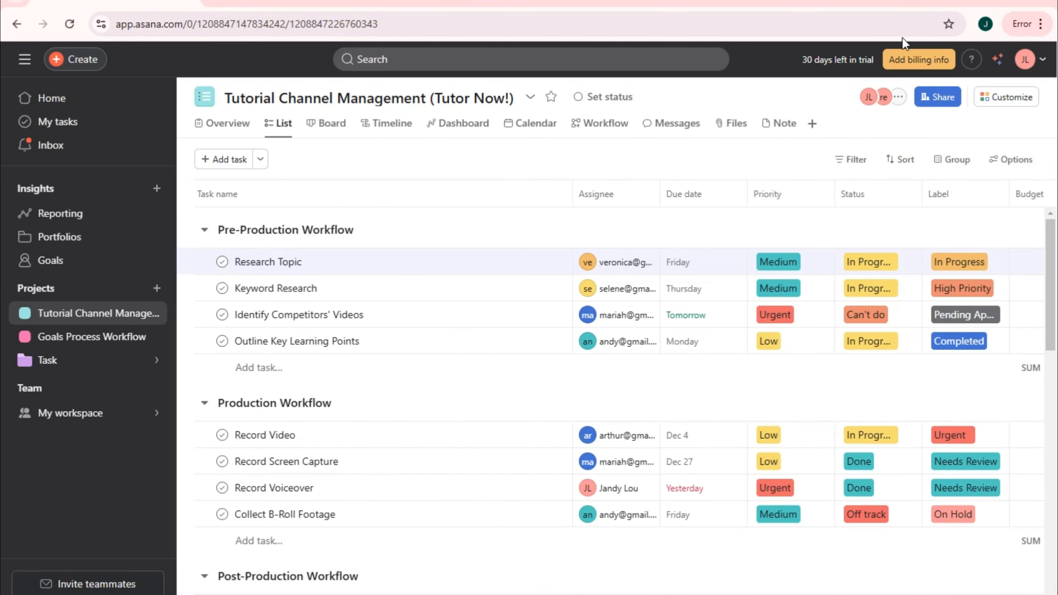
- Try the Incomplete and Completed task quick filters, then turn them off again
{"action": "left_click", "coordinate": [860, 161]}
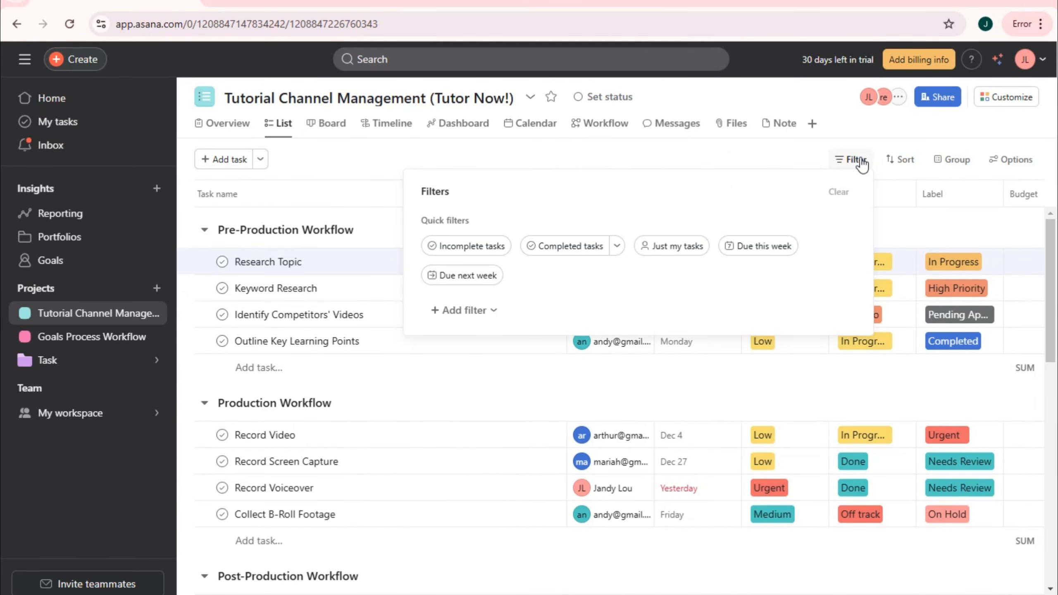
{"action": "left_click", "coordinate": [505, 249]}
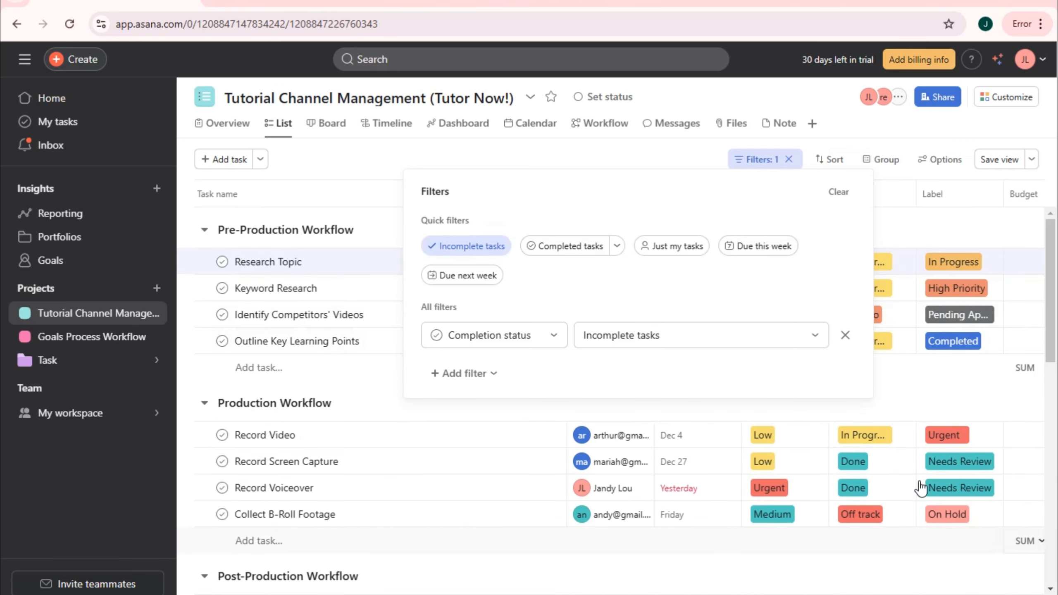
{"action": "scroll", "coordinate": [895, 437], "scroll_direction": "down", "scroll_amount": 3}
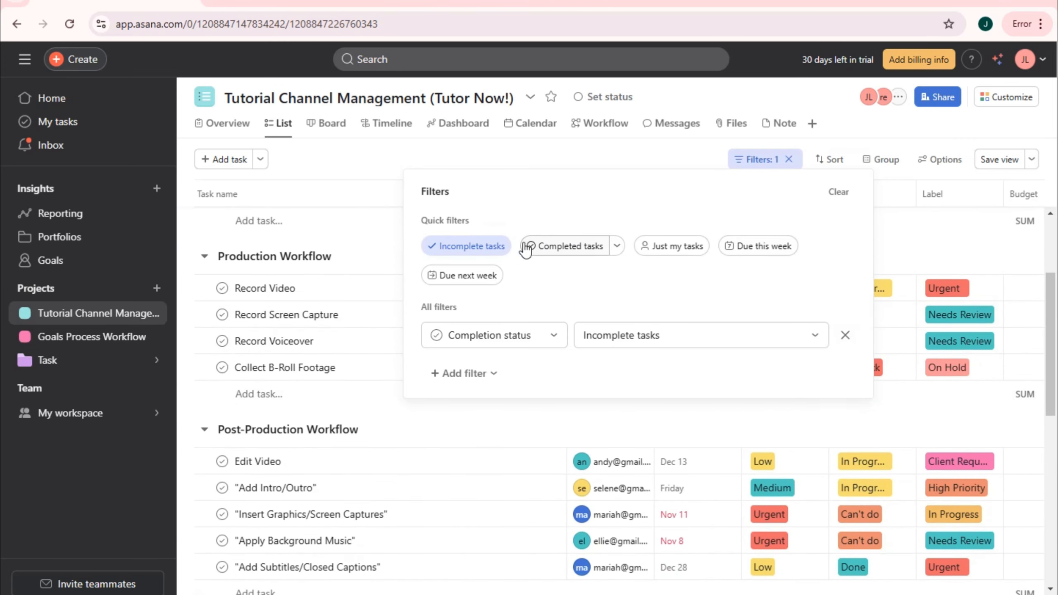
{"action": "left_click", "coordinate": [483, 246]}
{"action": "left_click", "coordinate": [551, 246]}
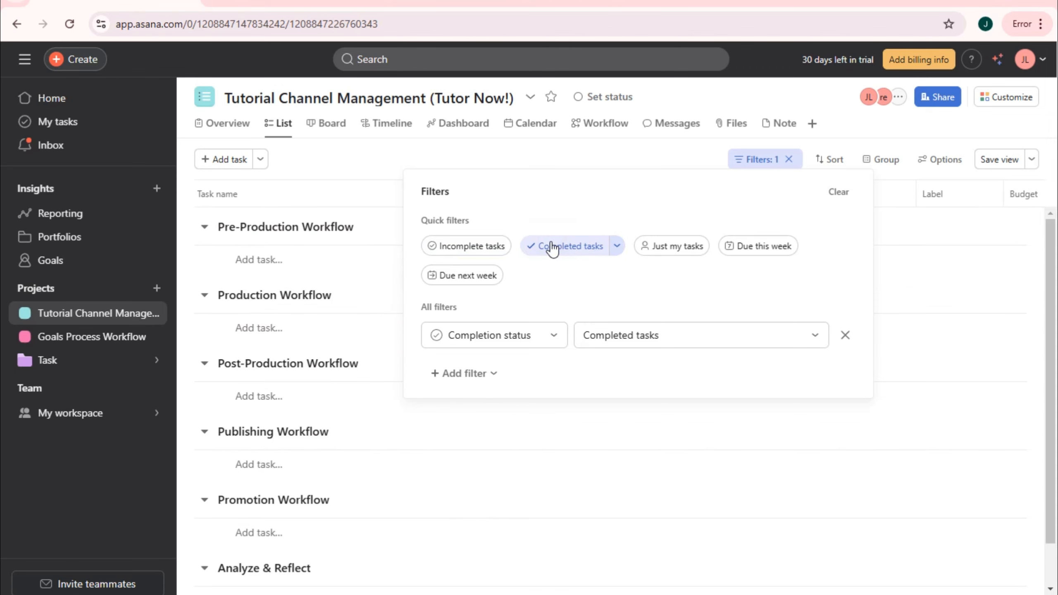
{"action": "left_click", "coordinate": [557, 247]}
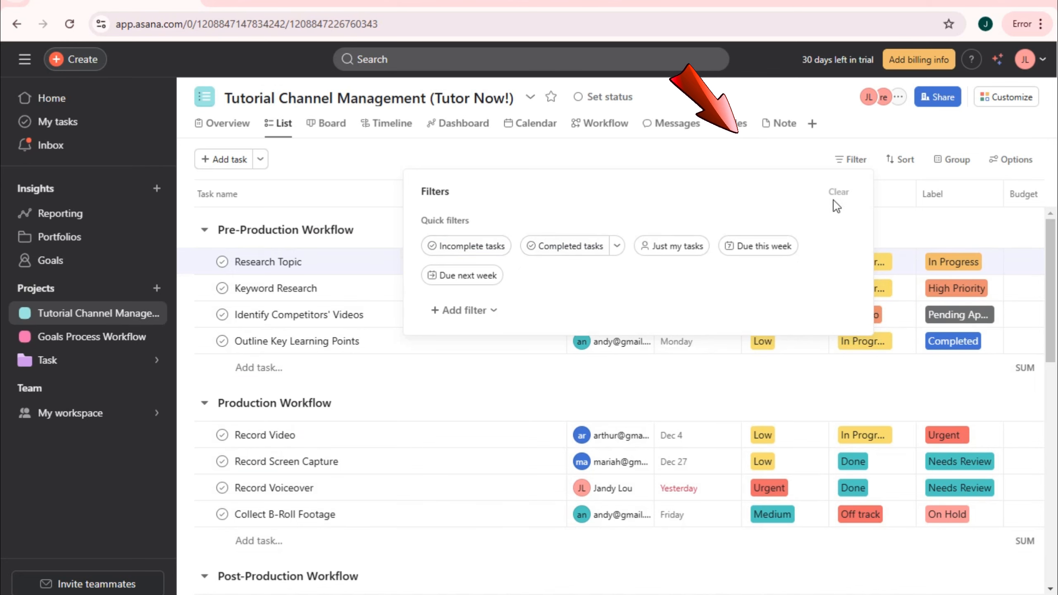
{"action": "left_click", "coordinate": [856, 162]}
- Cycle through the Completed, Just my tasks and Due this week filters, ending on Due next week
{"action": "left_click", "coordinate": [856, 162]}
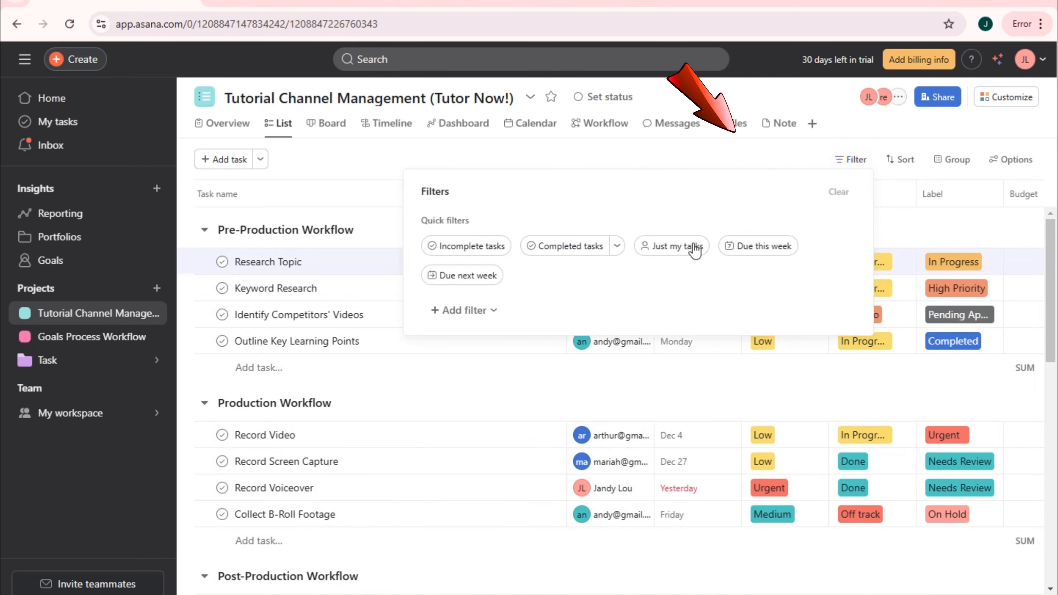
{"action": "left_click", "coordinate": [575, 247]}
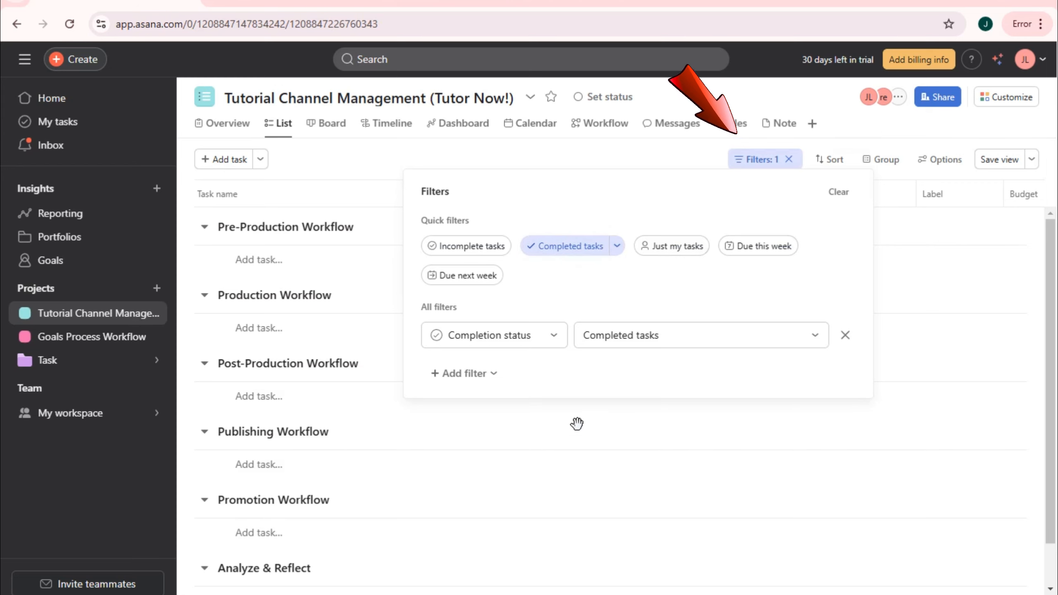
{"action": "scroll", "coordinate": [577, 423], "scroll_direction": "down", "scroll_amount": 1}
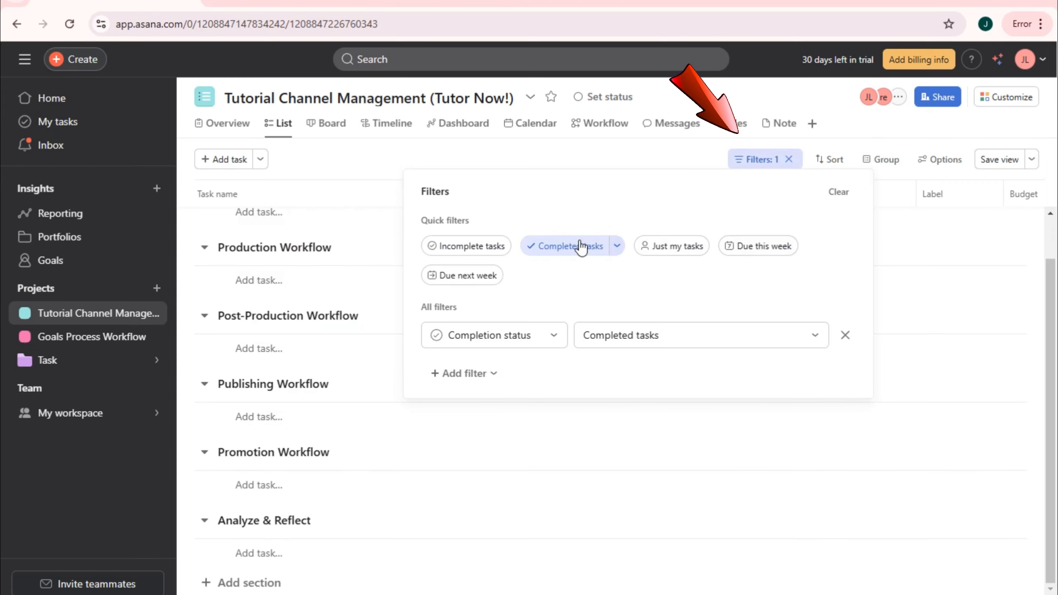
{"action": "left_click", "coordinate": [654, 254]}
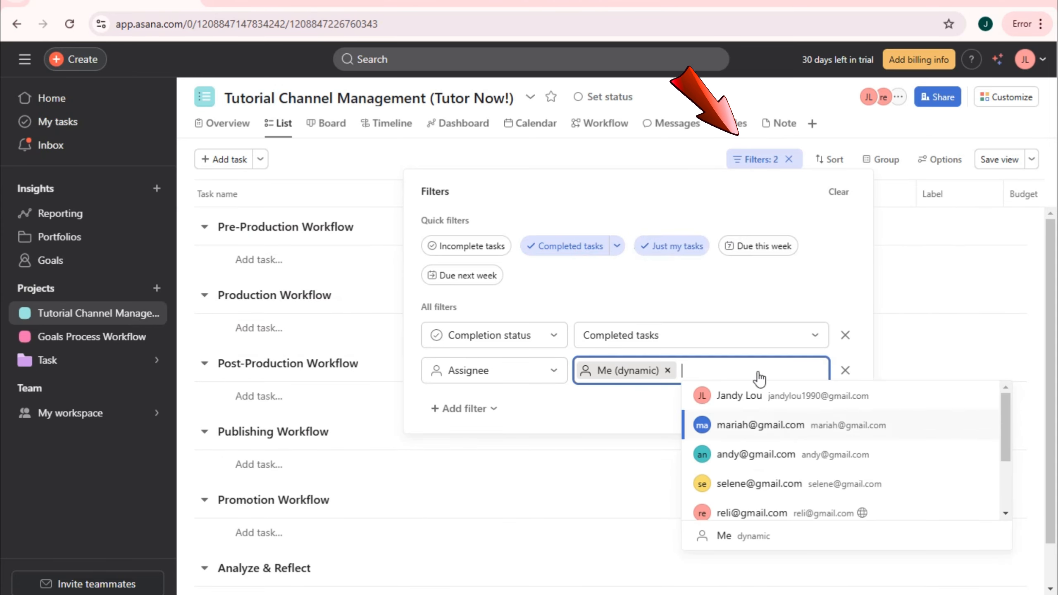
{"action": "left_click", "coordinate": [808, 263]}
{"action": "left_click", "coordinate": [599, 249]}
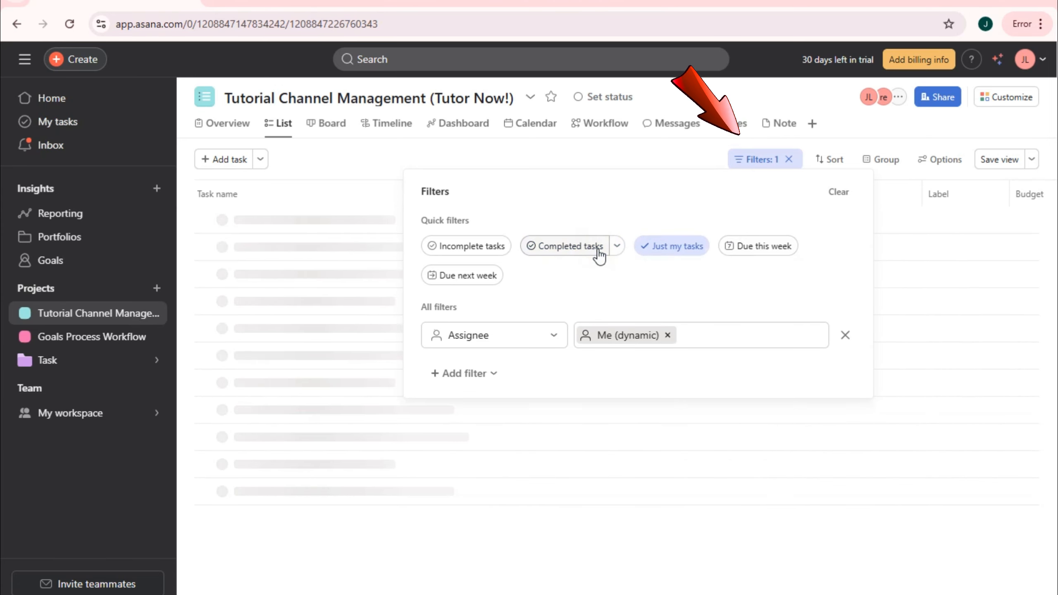
{"action": "left_click", "coordinate": [763, 253]}
{"action": "left_click", "coordinate": [689, 246]}
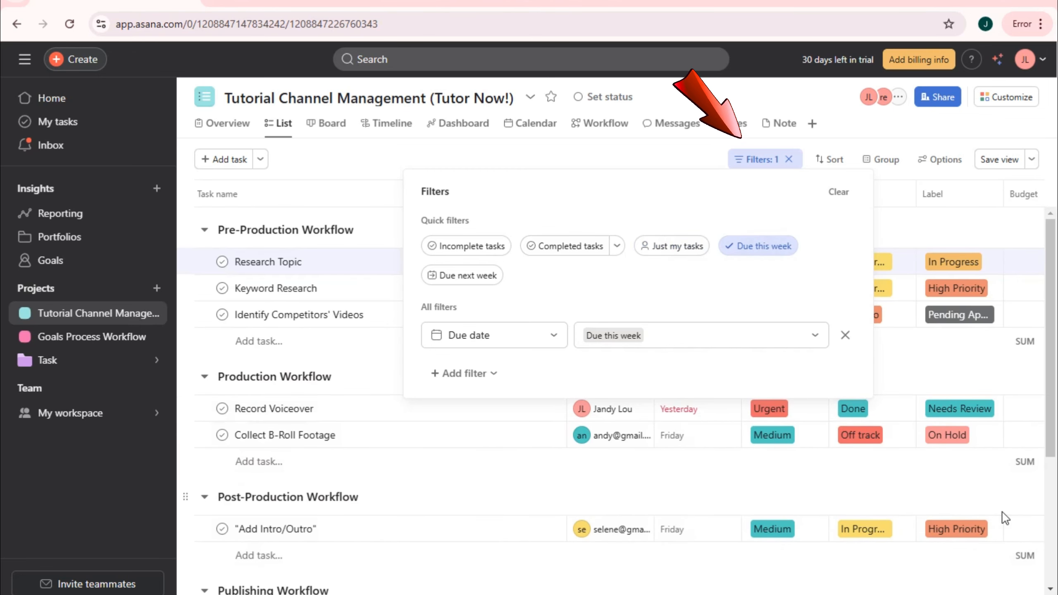
{"action": "left_click", "coordinate": [448, 277]}
{"action": "left_click", "coordinate": [787, 246]}
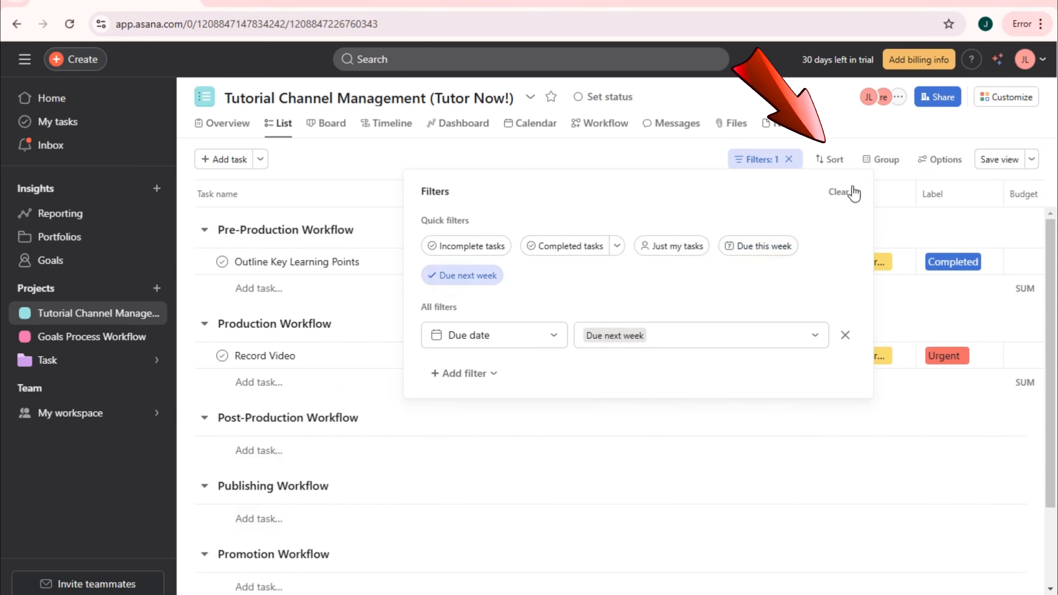
{"action": "left_click", "coordinate": [828, 166]}
- Sort the task list by date, then by Priority, then remove the Priority sort
{"action": "left_click", "coordinate": [829, 171]}
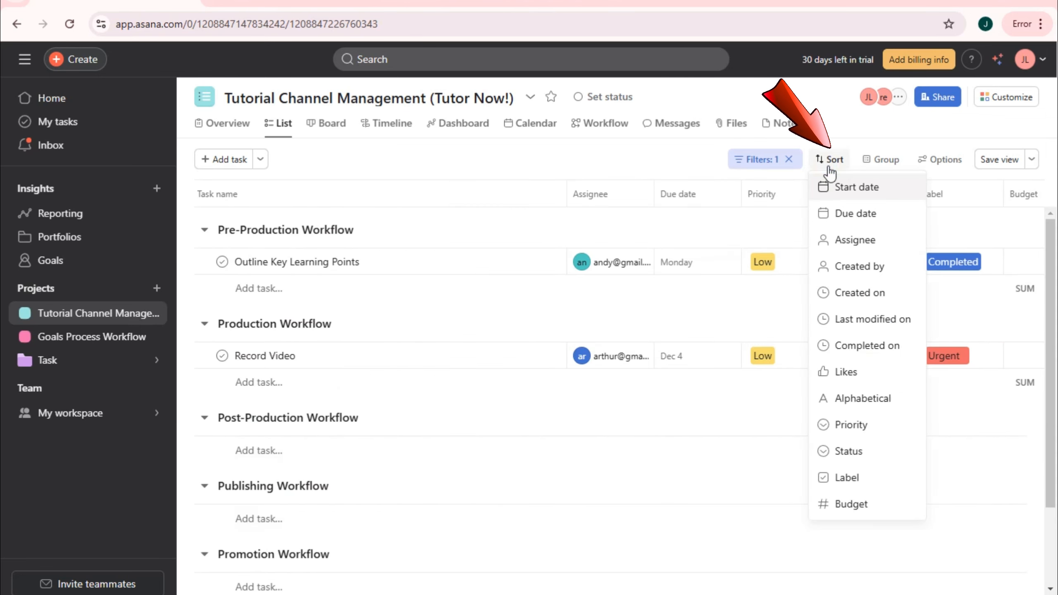
{"action": "left_click", "coordinate": [846, 188]}
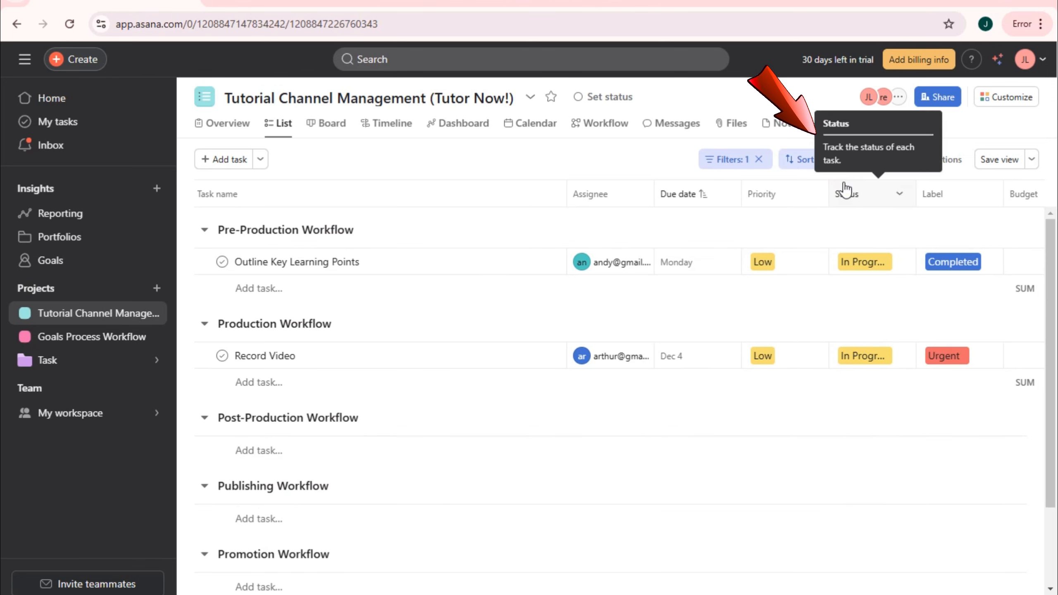
{"action": "left_click", "coordinate": [803, 166]}
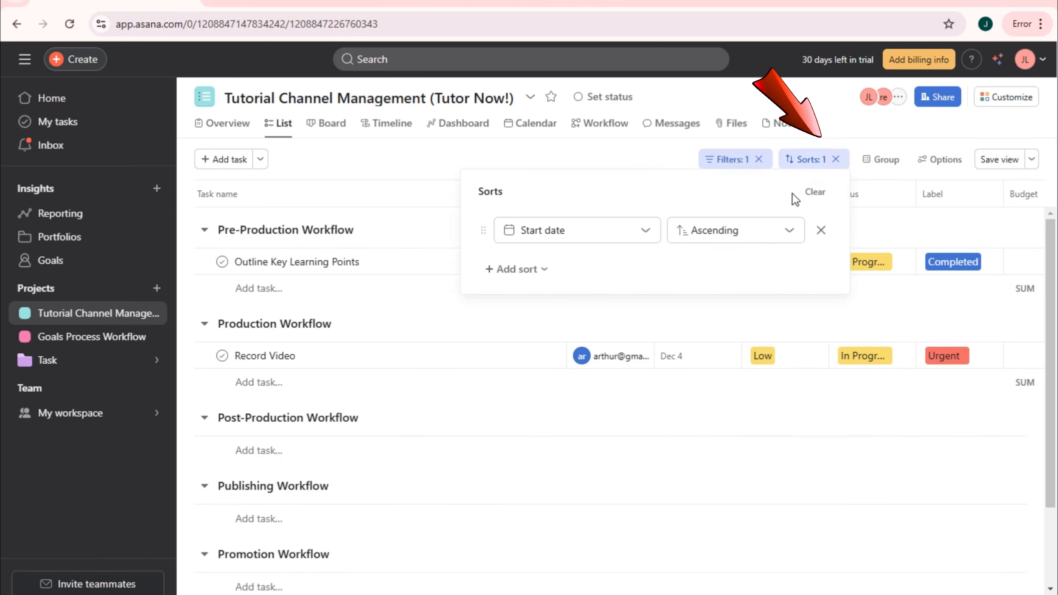
{"action": "left_click", "coordinate": [789, 230]}
{"action": "left_click", "coordinate": [652, 230]}
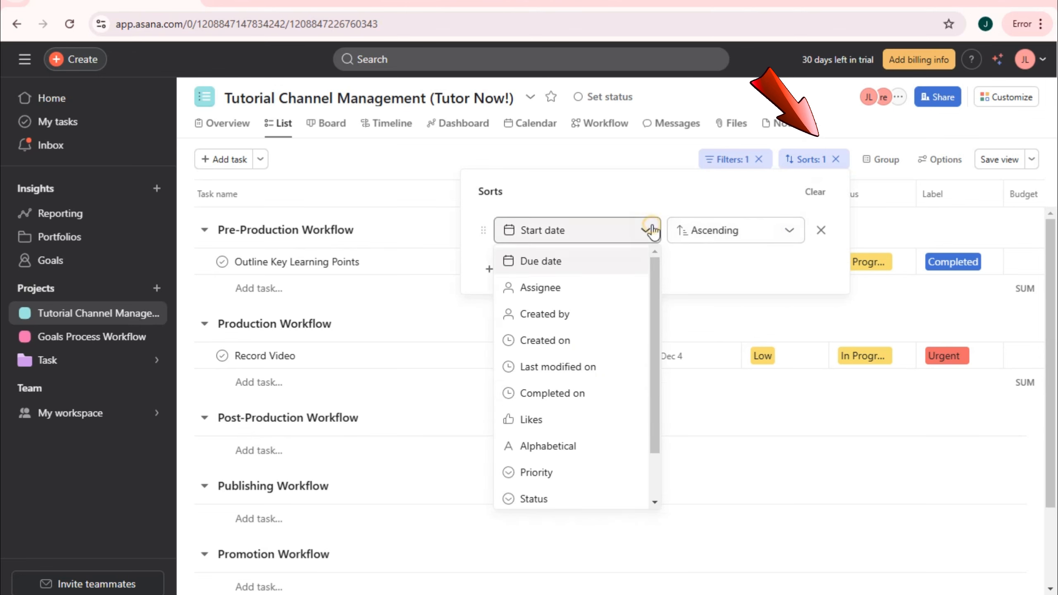
{"action": "left_click", "coordinate": [566, 473]}
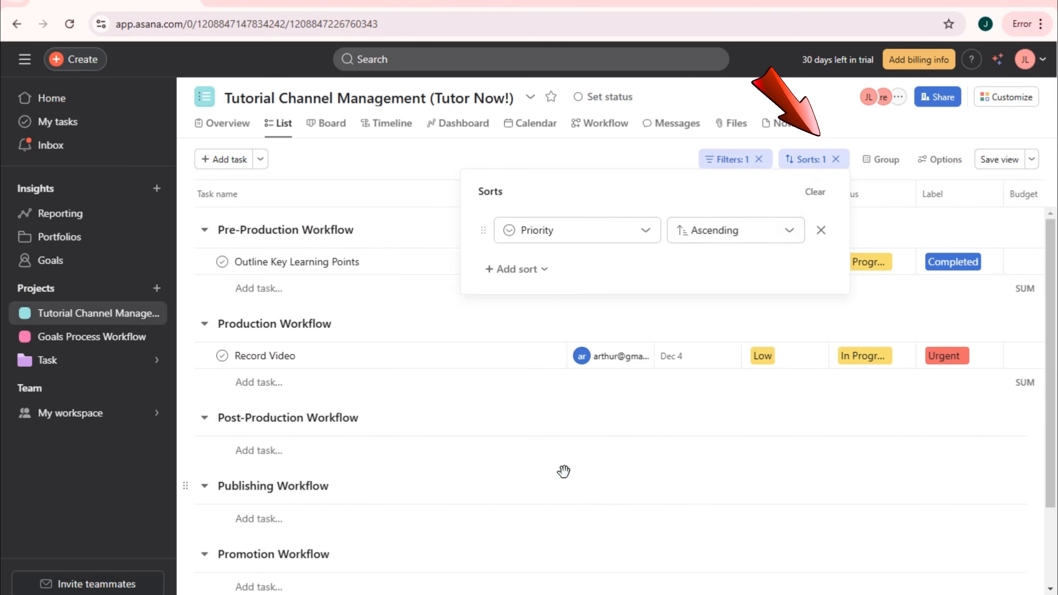
{"action": "left_click", "coordinate": [821, 230]}
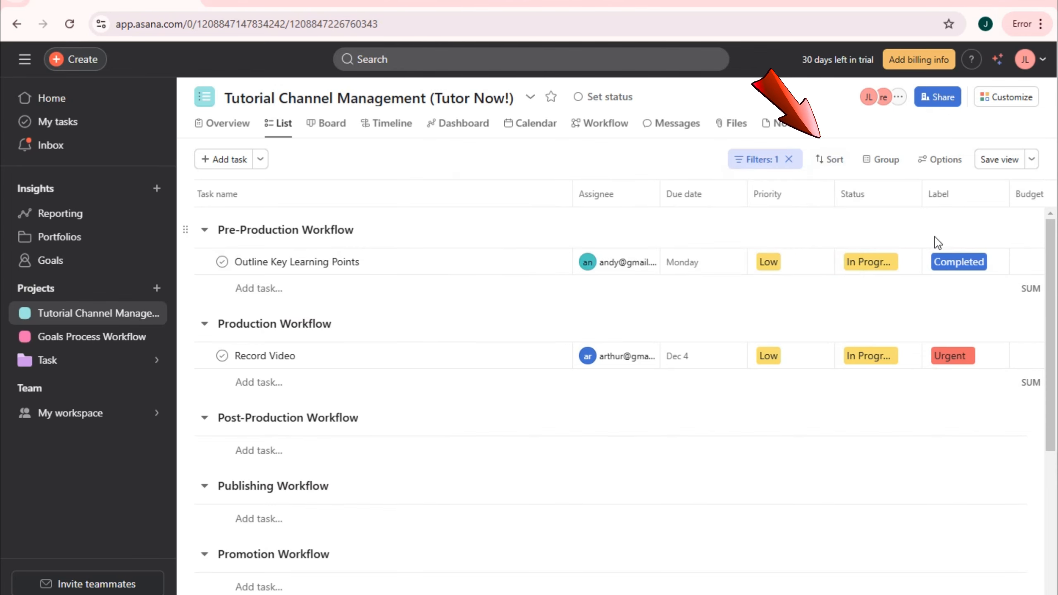
{"action": "left_click_drag", "start_coordinate": [759, 594], "coordinate": [916, 591]}
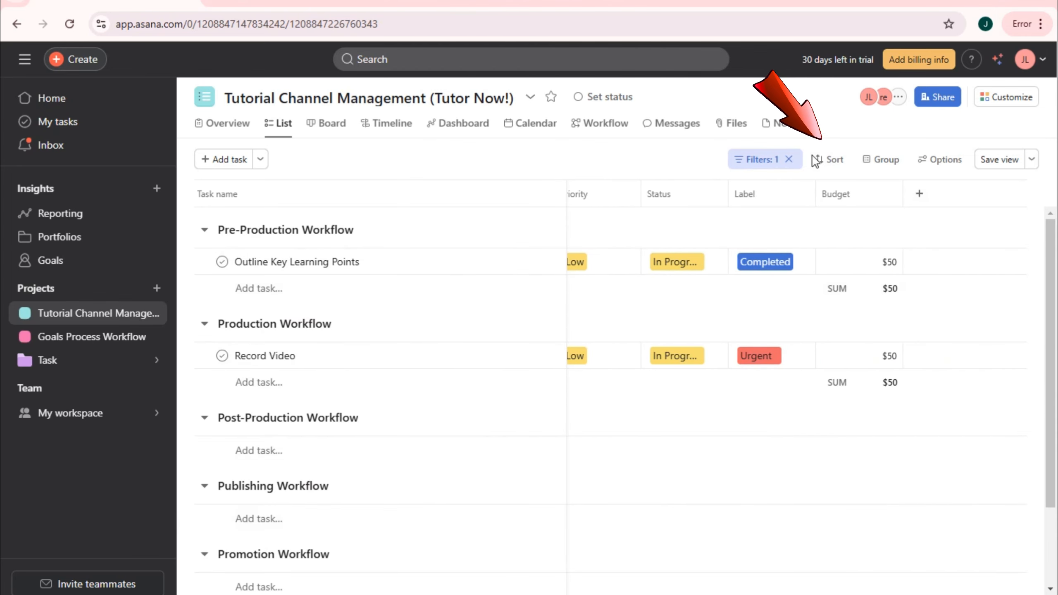
- Clear the due-date filter, then sort by Status and remove that sort
{"action": "left_click", "coordinate": [828, 159]}
{"action": "left_click", "coordinate": [790, 158]}
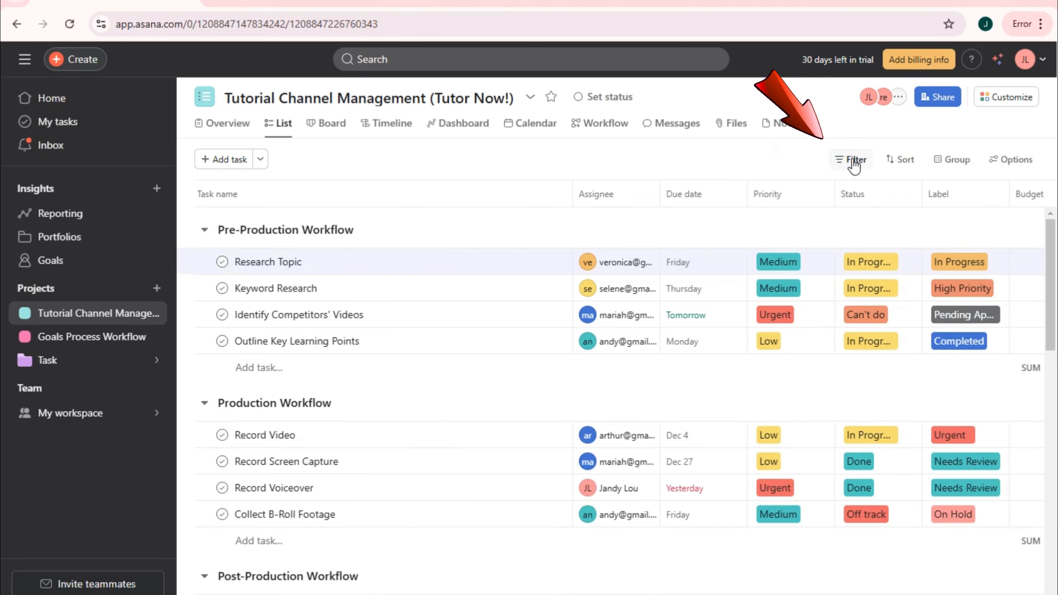
{"action": "left_click", "coordinate": [900, 159]}
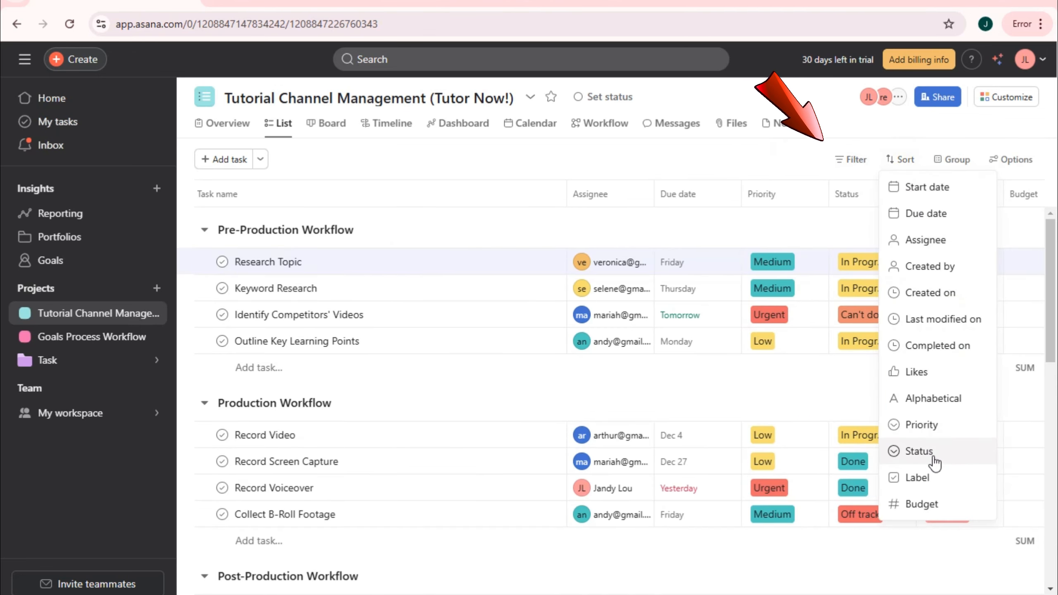
{"action": "left_click", "coordinate": [918, 451]}
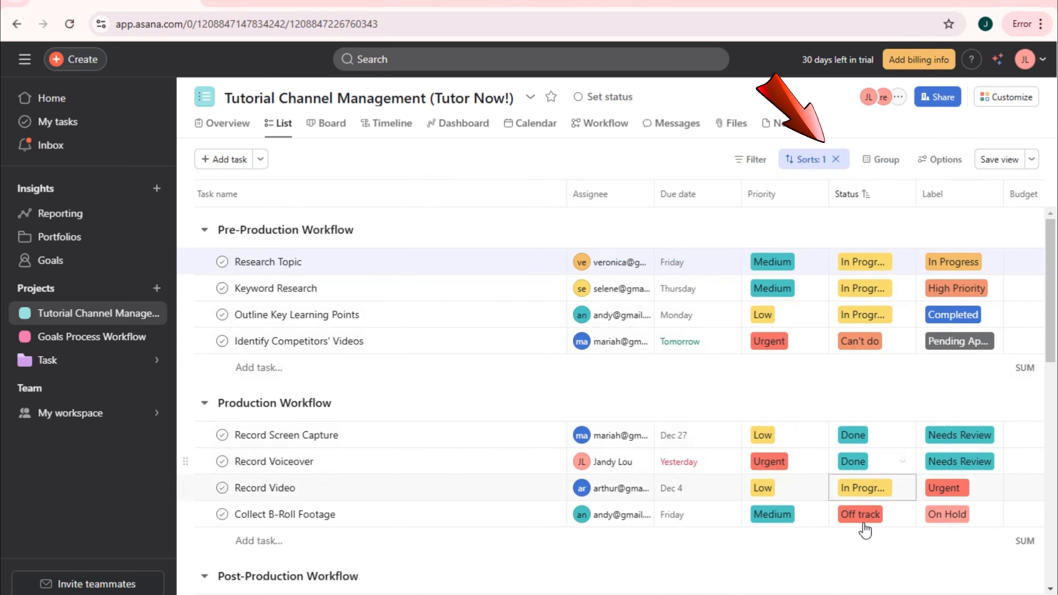
{"action": "scroll", "coordinate": [875, 513], "scroll_direction": "down", "scroll_amount": 2}
{"action": "left_click", "coordinate": [837, 160]}
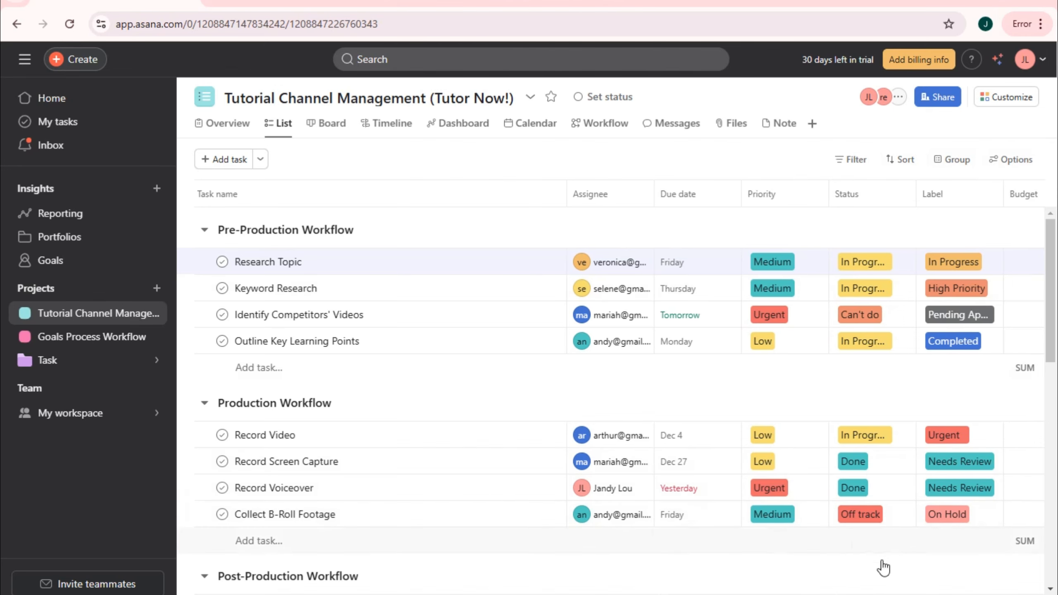
{"action": "scroll", "coordinate": [228, 233], "scroll_direction": "right", "scroll_amount": 5}
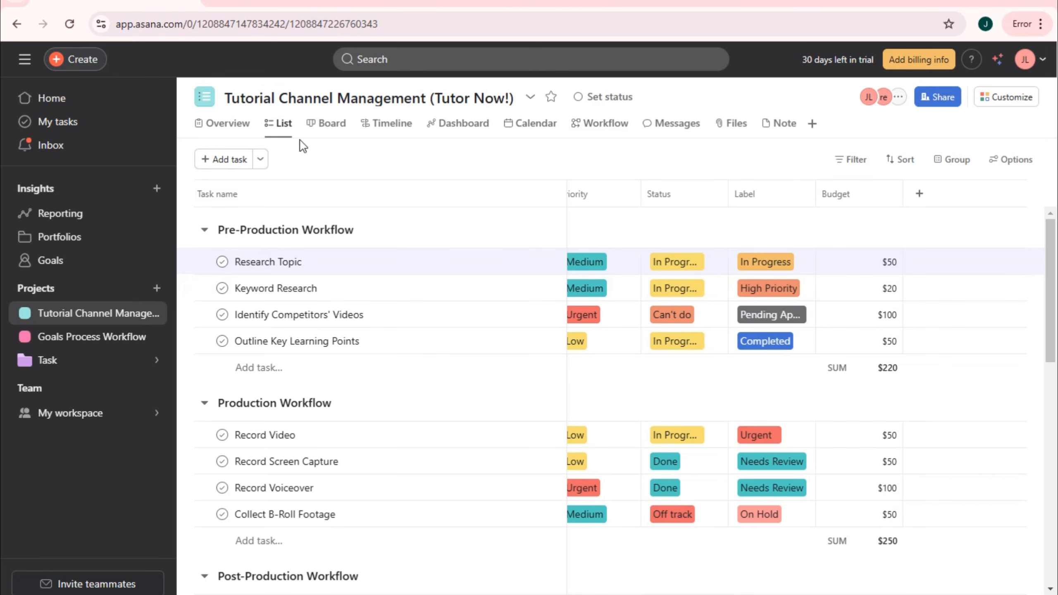
- On the board, move Research Topic, Keyword Research and Identify Competitors' Videos into Production Workflow
{"action": "left_click", "coordinate": [332, 123]}
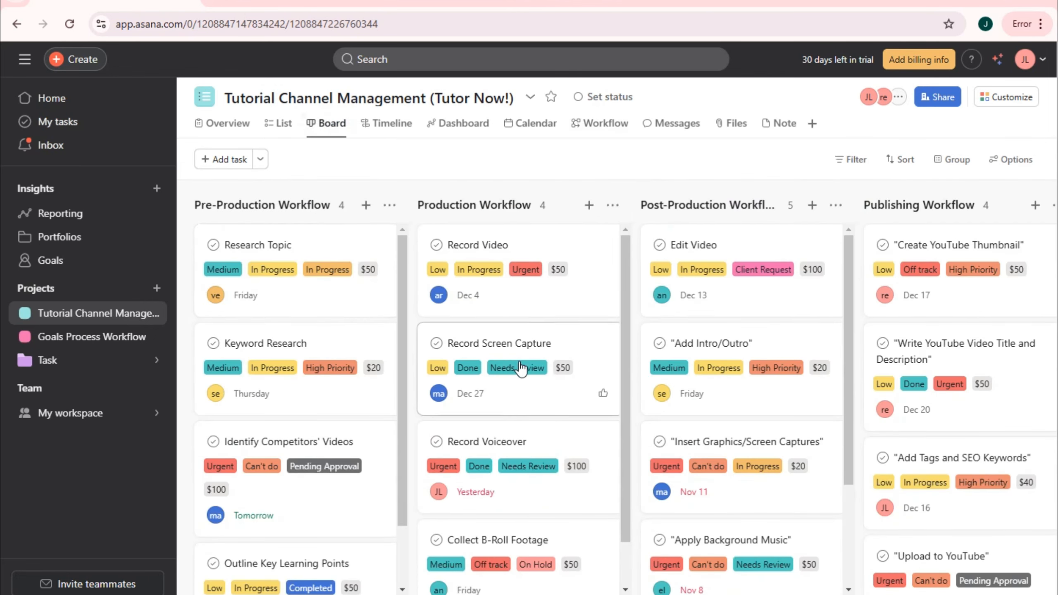
{"action": "scroll", "coordinate": [518, 369], "scroll_direction": "down", "scroll_amount": 2}
{"action": "scroll", "coordinate": [386, 406], "scroll_direction": "down", "scroll_amount": 2}
{"action": "scroll", "coordinate": [387, 413], "scroll_direction": "up", "scroll_amount": 2}
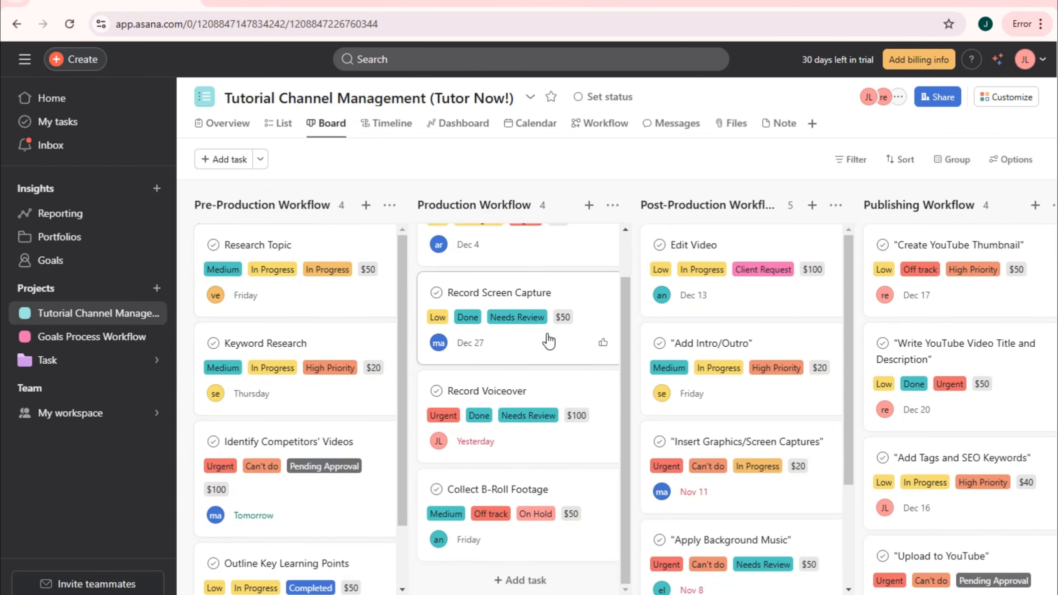
{"action": "left_click_drag", "start_coordinate": [271, 257], "coordinate": [482, 390]}
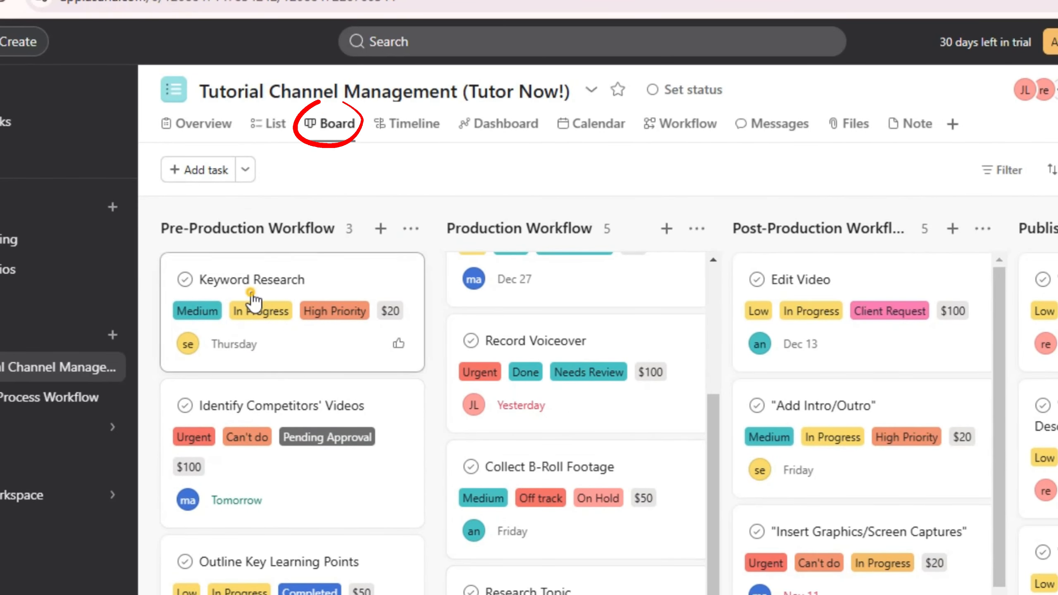
{"action": "left_click_drag", "start_coordinate": [250, 290], "coordinate": [506, 593]}
{"action": "left_click_drag", "start_coordinate": [310, 356], "coordinate": [520, 592]}
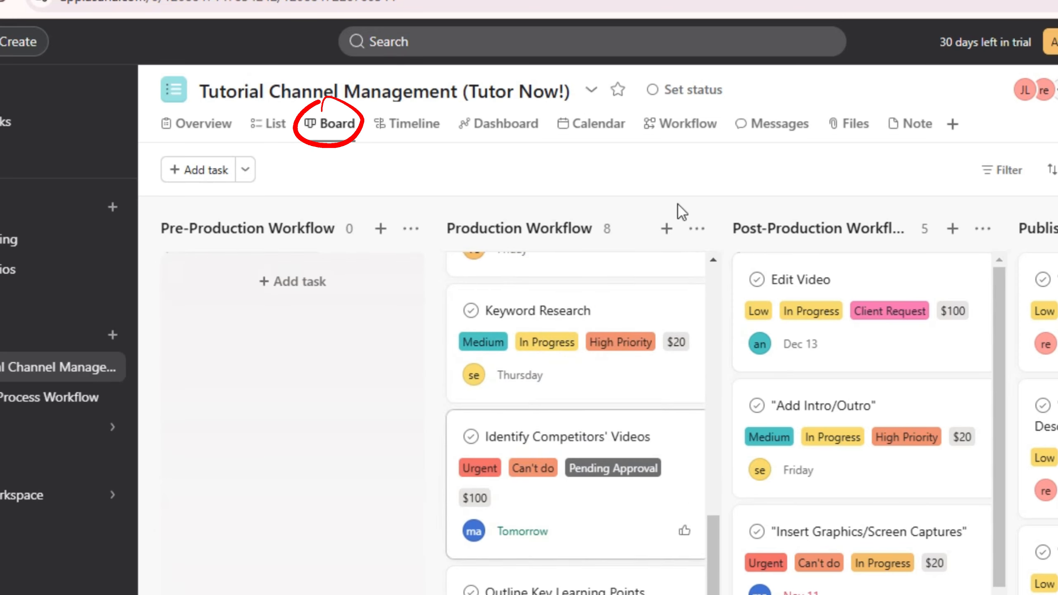
- Move Record Video, Record Screen Capture and Record Voiceover into Post-Production Workflow, then show the timeline
{"action": "scroll", "coordinate": [625, 385], "scroll_direction": "up", "scroll_amount": 10}
{"action": "left_click_drag", "start_coordinate": [540, 284], "coordinate": [822, 593]}
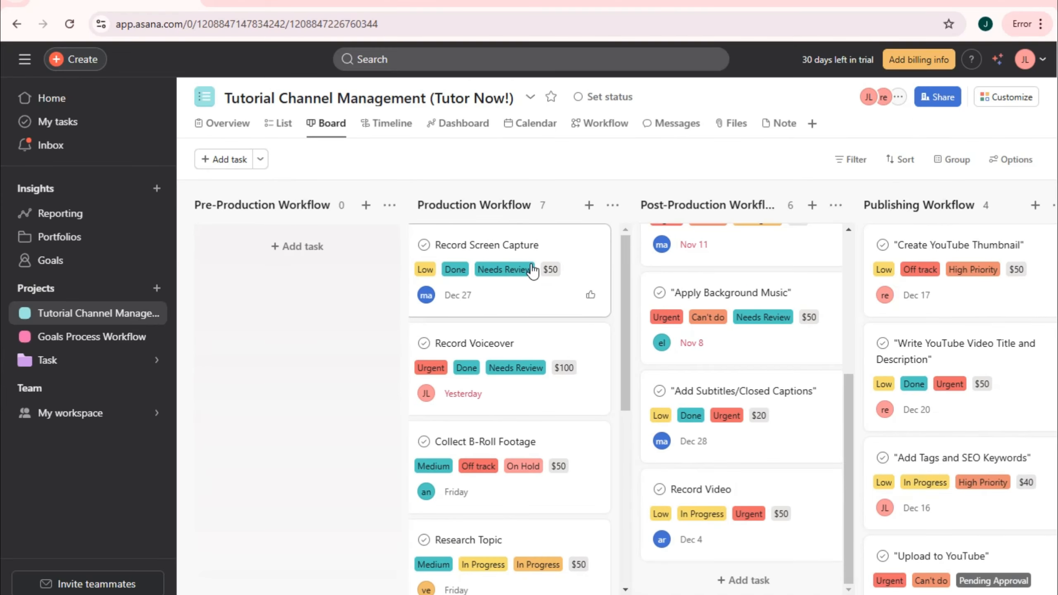
{"action": "left_click_drag", "start_coordinate": [608, 339], "coordinate": [901, 594]}
{"action": "left_click_drag", "start_coordinate": [537, 287], "coordinate": [776, 591]}
{"action": "scroll", "coordinate": [616, 396], "scroll_direction": "right", "scroll_amount": 10}
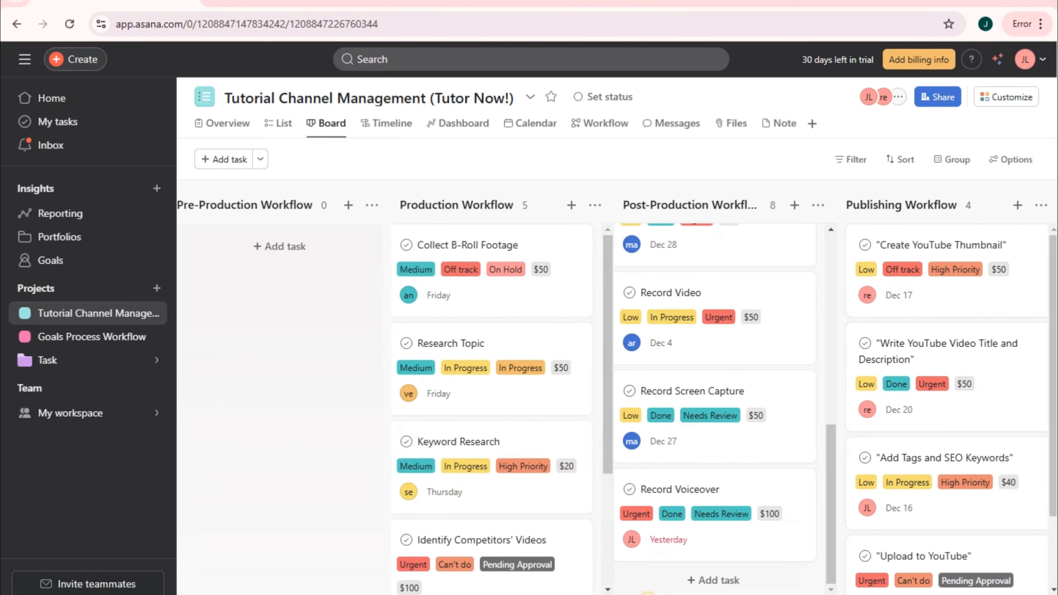
{"action": "scroll", "coordinate": [616, 395], "scroll_direction": "left", "scroll_amount": 6}
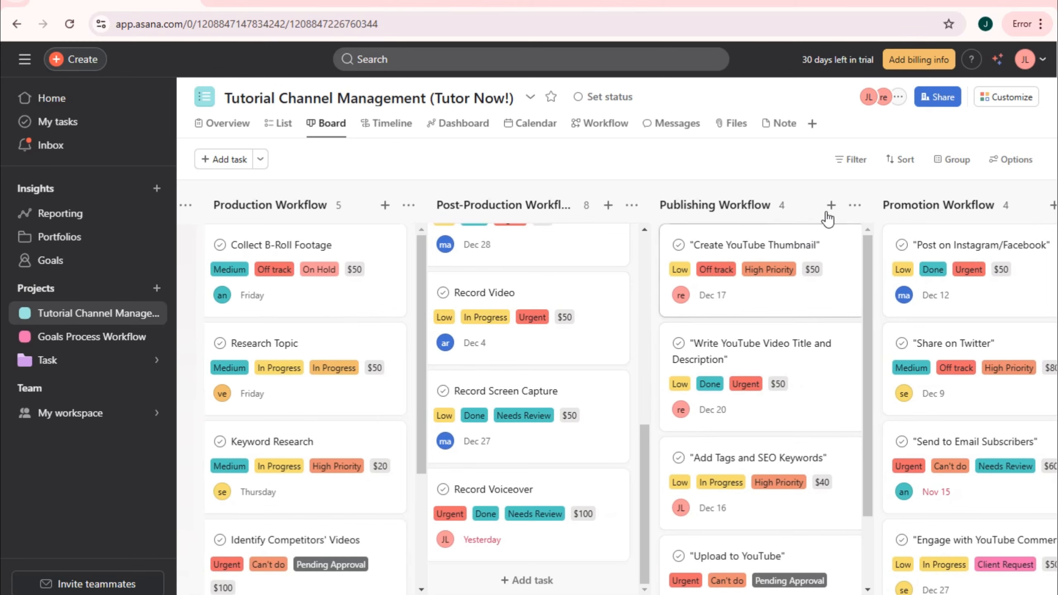
{"action": "scroll", "coordinate": [809, 468], "scroll_direction": "down", "scroll_amount": 3}
{"action": "left_click", "coordinate": [753, 580]}
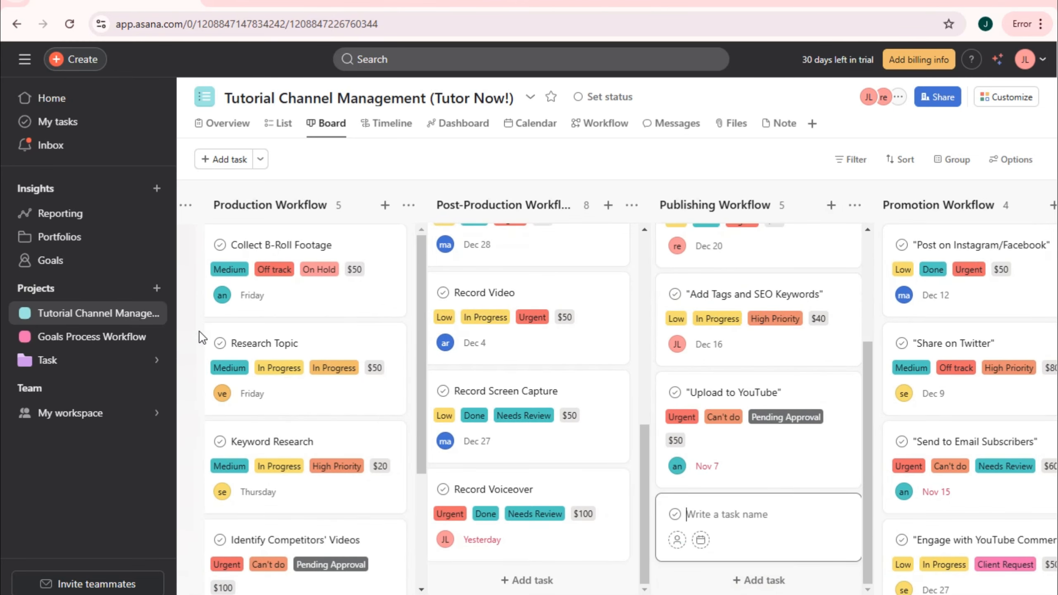
{"action": "left_click", "coordinate": [391, 124]}
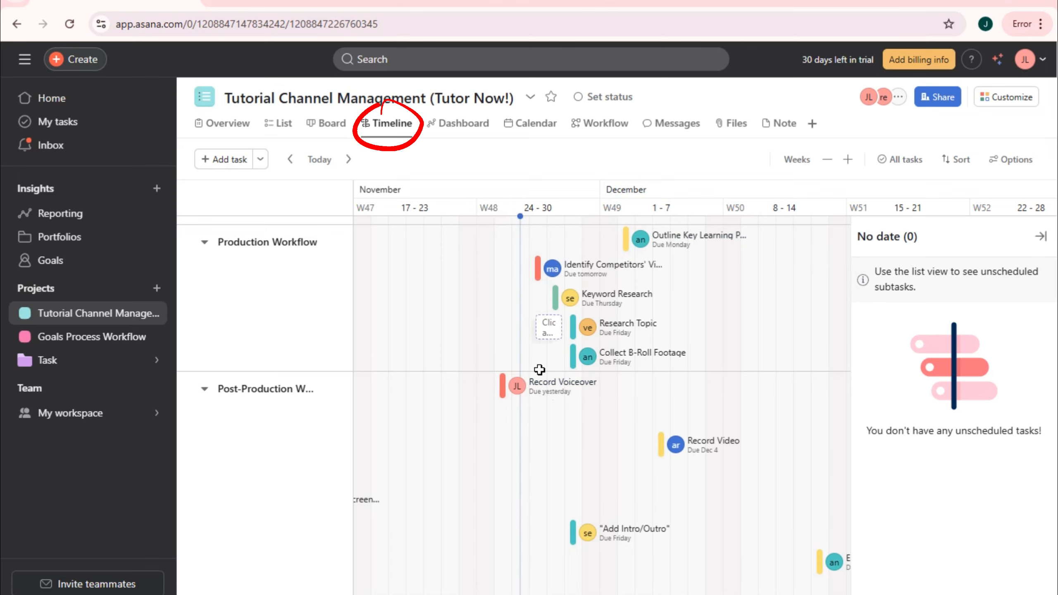
- Browse the Dashboard, Calendar, Workflow, Messages, Overview and List views, ending on the Board
{"action": "left_click", "coordinate": [465, 122]}
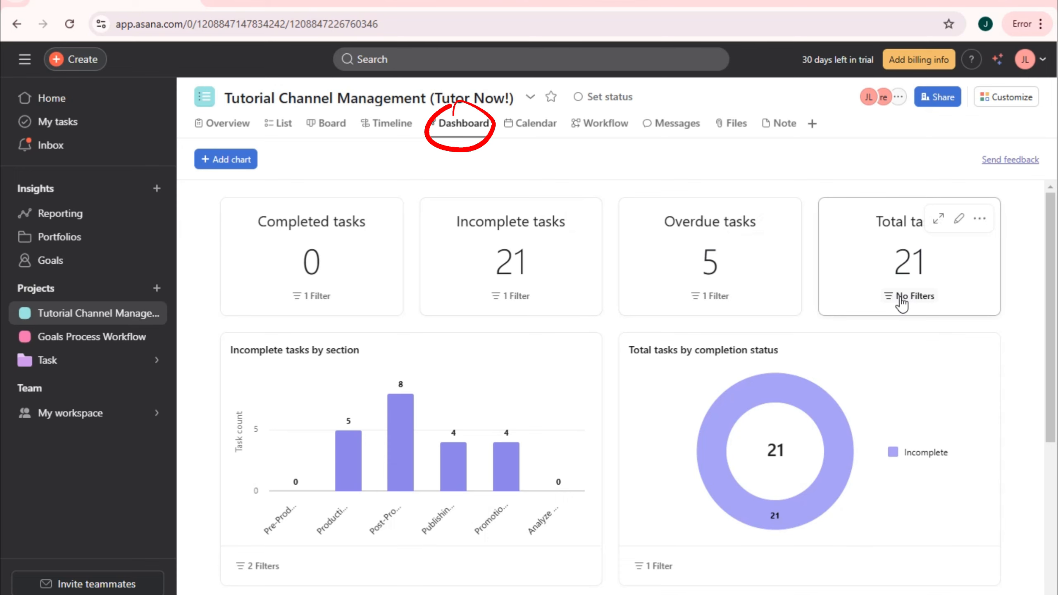
{"action": "left_click", "coordinate": [541, 130]}
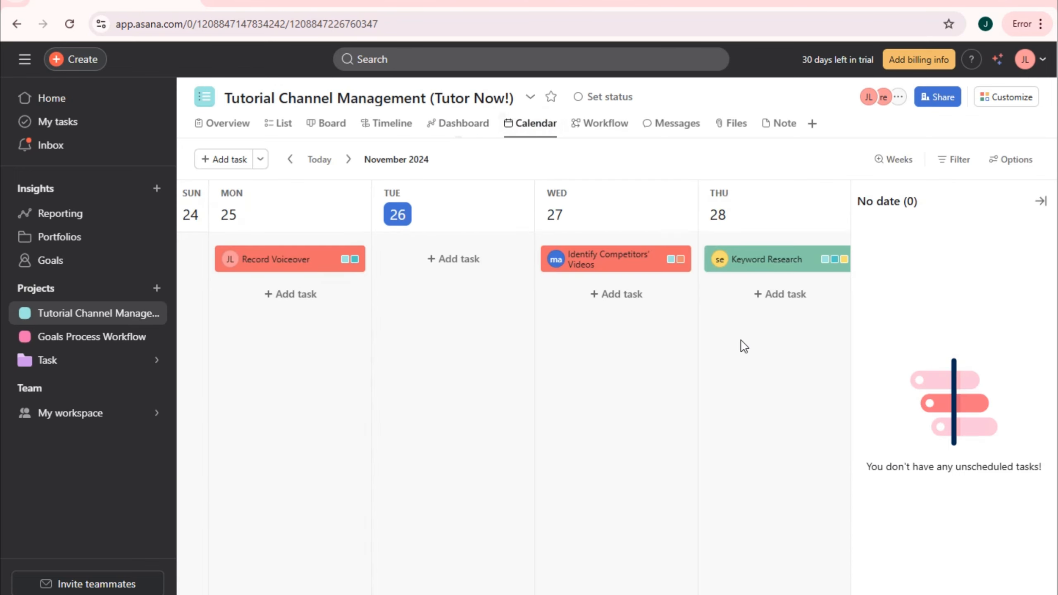
{"action": "left_click", "coordinate": [610, 125]}
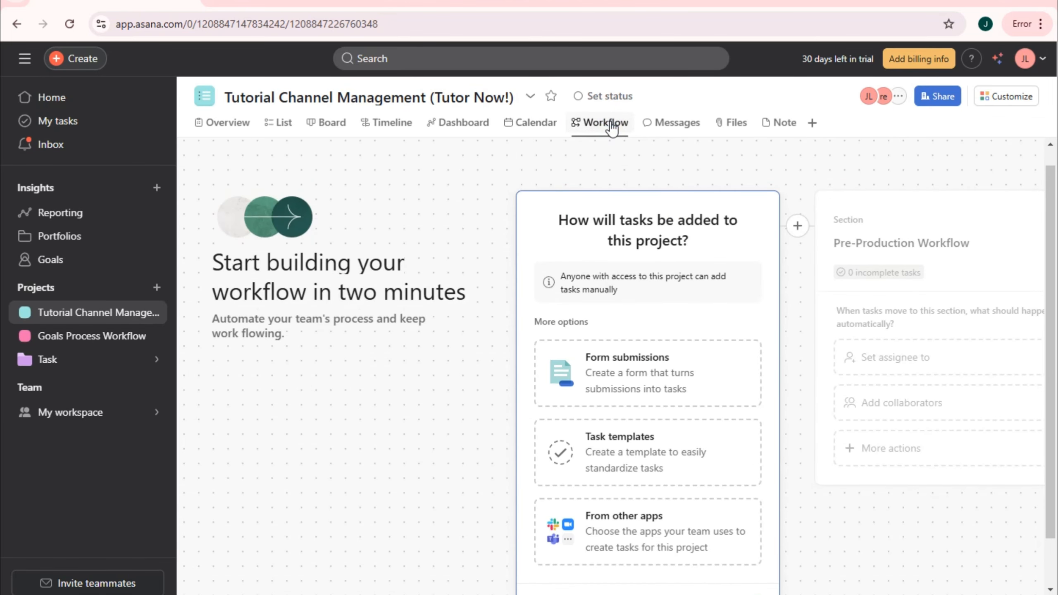
{"action": "left_click", "coordinate": [698, 123]}
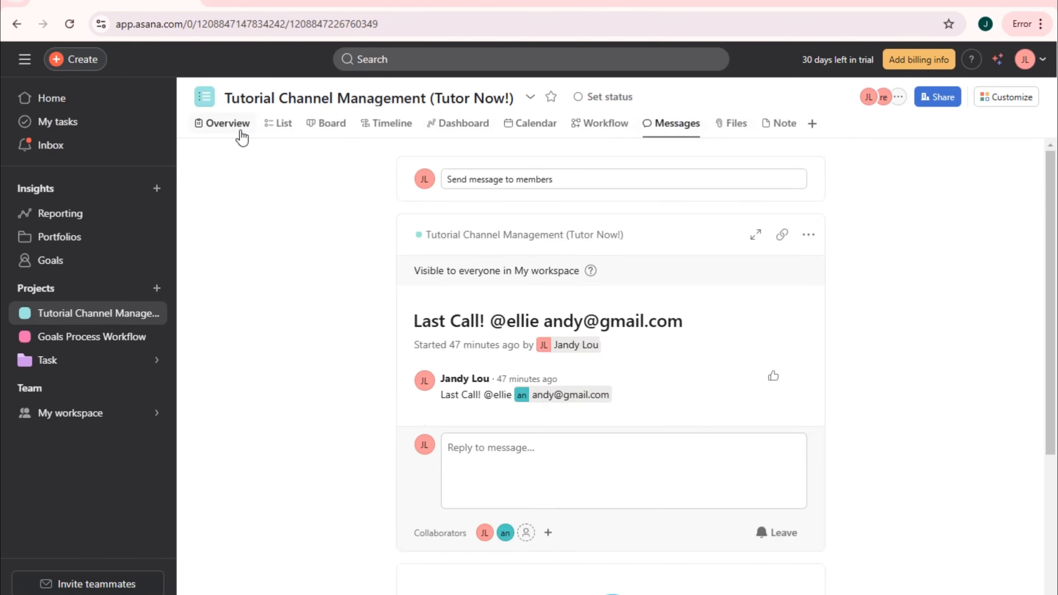
{"action": "left_click", "coordinate": [243, 131]}
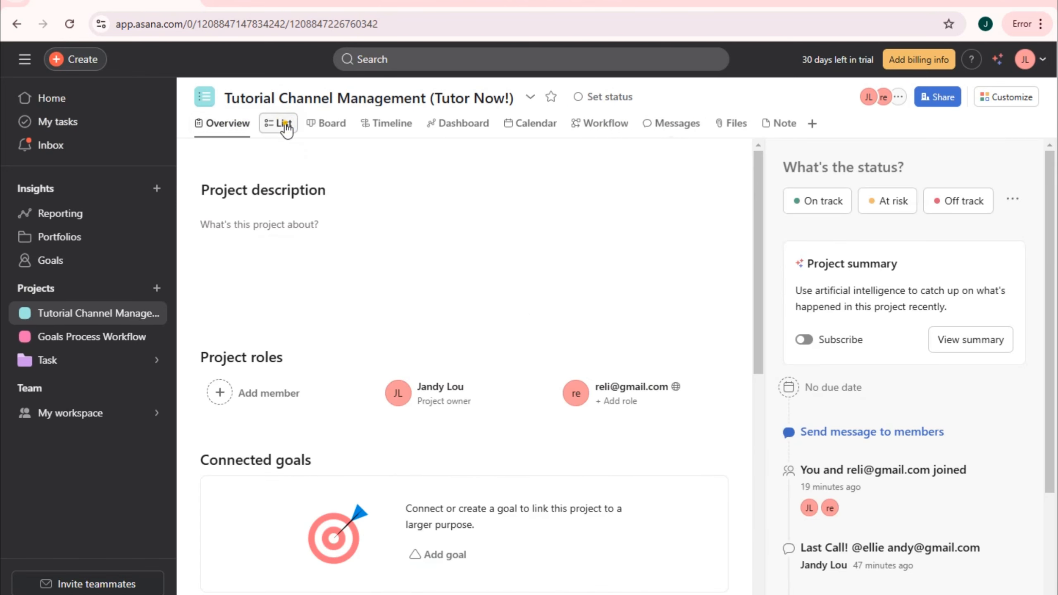
{"action": "left_click", "coordinate": [283, 125]}
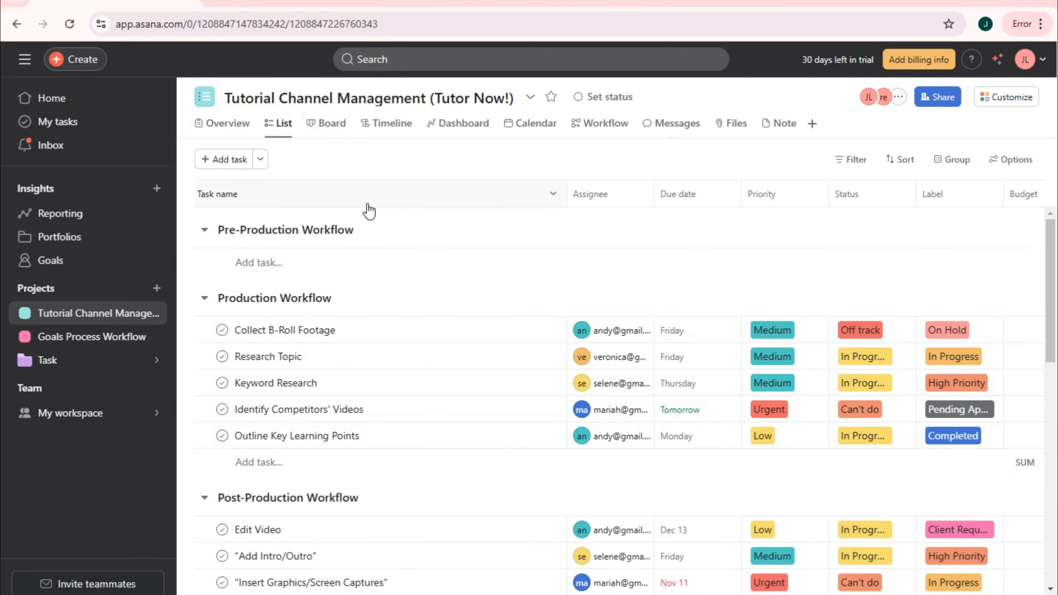
{"action": "left_click", "coordinate": [329, 125]}
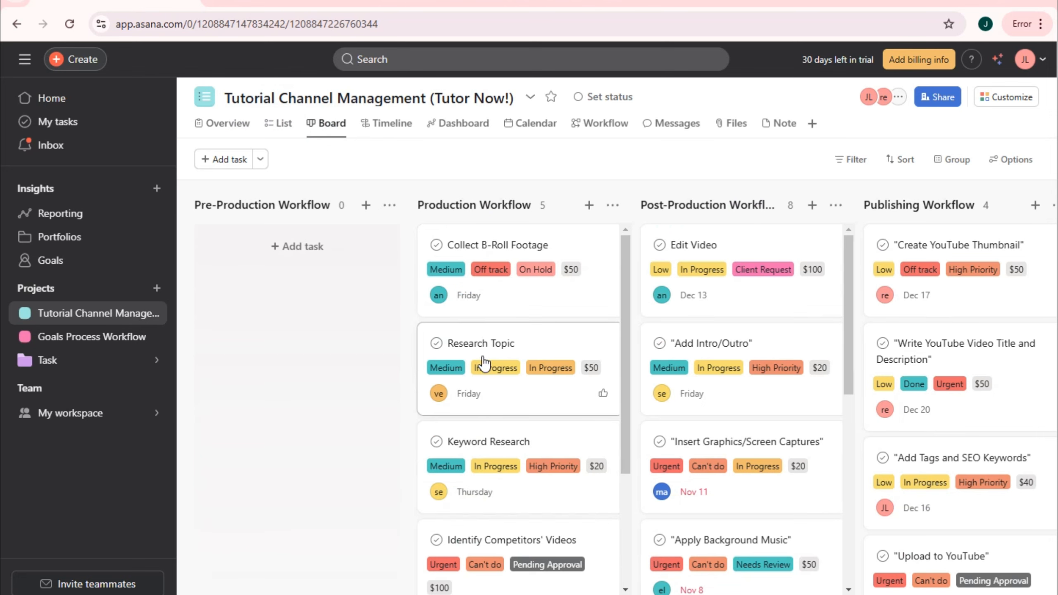
{"action": "scroll", "coordinate": [558, 477], "scroll_direction": "down", "scroll_amount": 4}
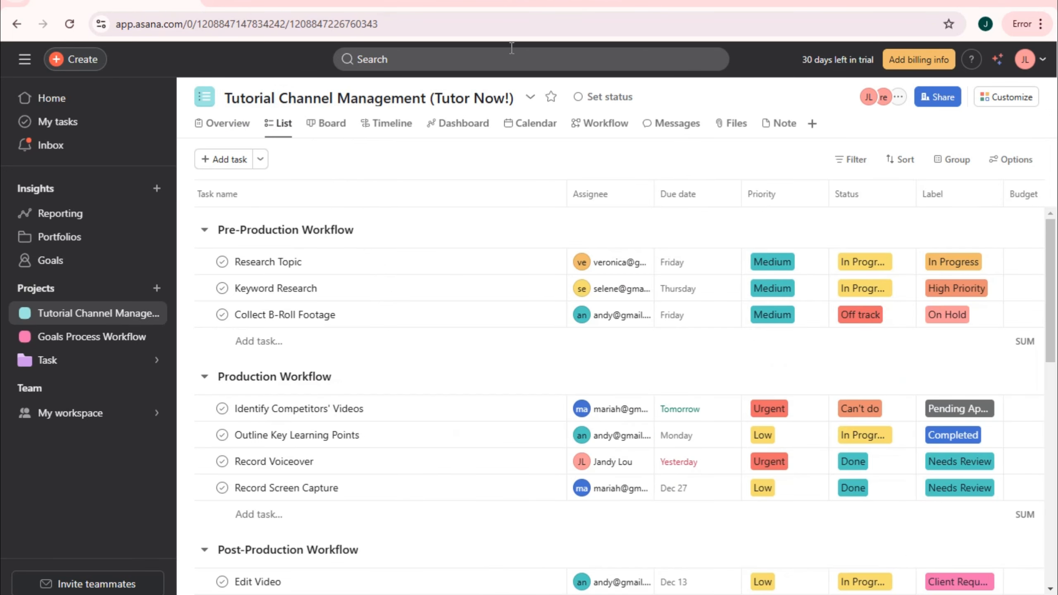
- In the Customize panel, look through Fields and Rules, then open Forms and start a new form
{"action": "scroll", "coordinate": [804, 400], "scroll_direction": "right", "scroll_amount": 5}
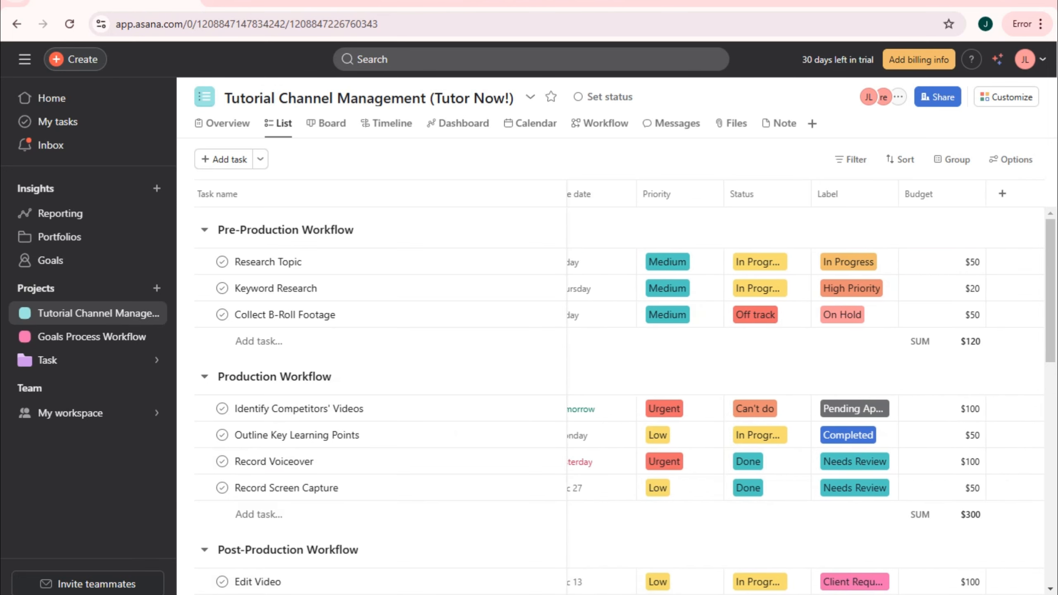
{"action": "scroll", "coordinate": [804, 400], "scroll_direction": "left", "scroll_amount": 5}
{"action": "scroll", "coordinate": [804, 400], "scroll_direction": "right", "scroll_amount": 5}
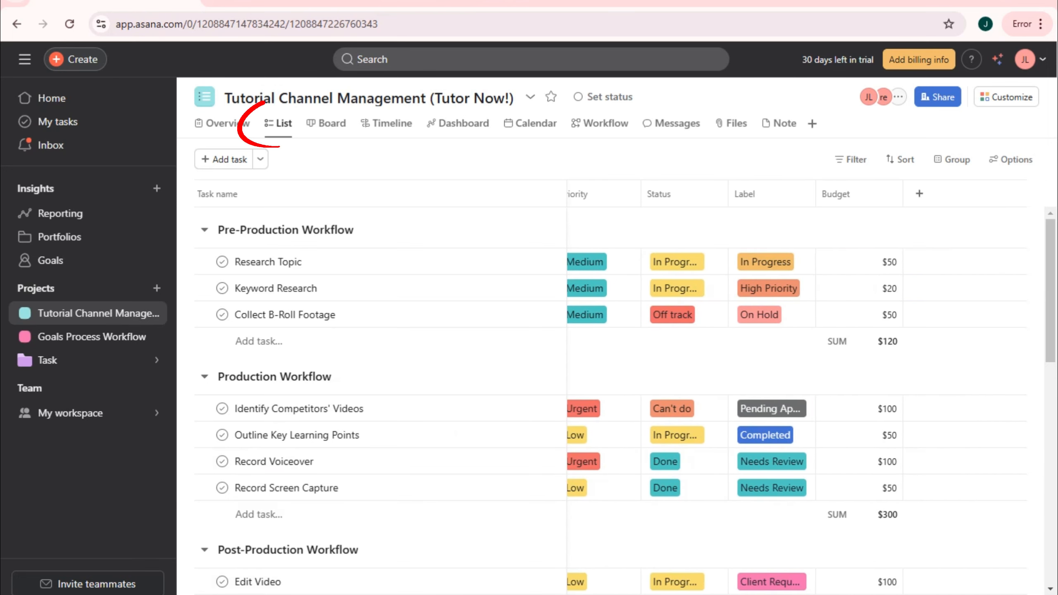
{"action": "left_click", "coordinate": [1008, 97]}
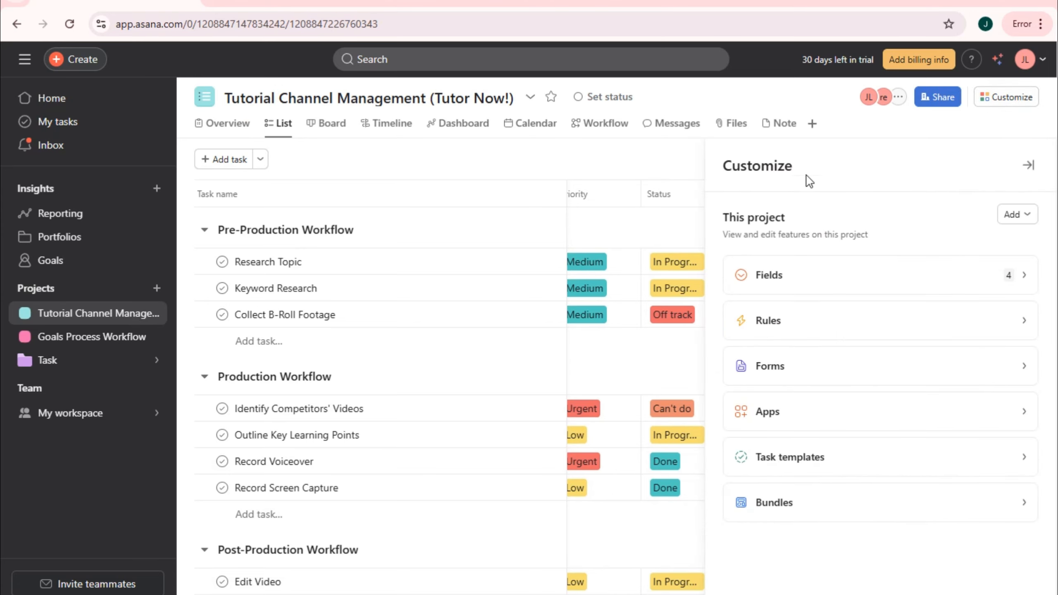
{"action": "left_click", "coordinate": [904, 284]}
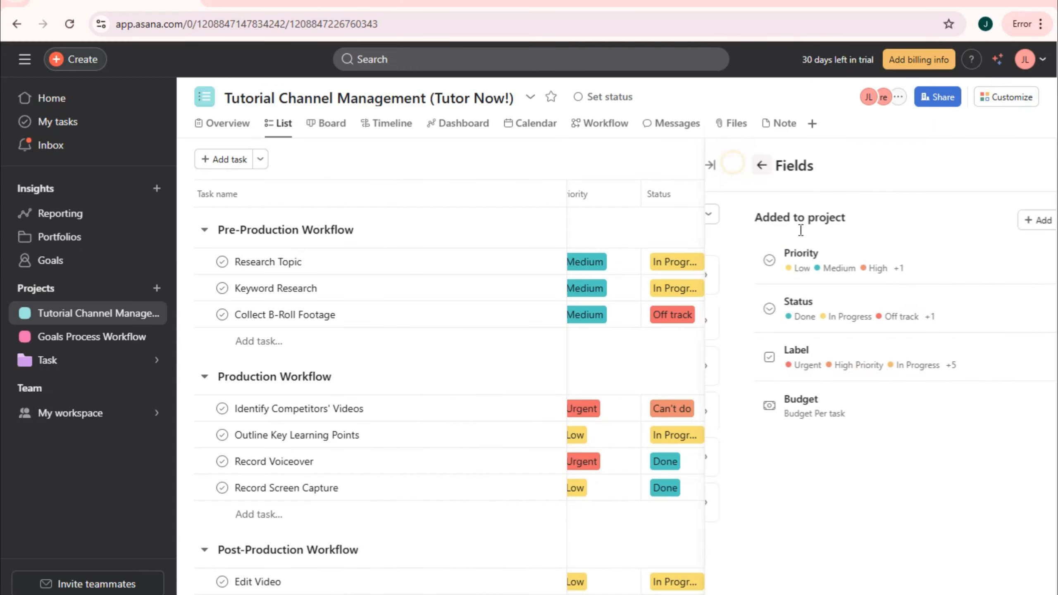
{"action": "left_click", "coordinate": [563, 193]}
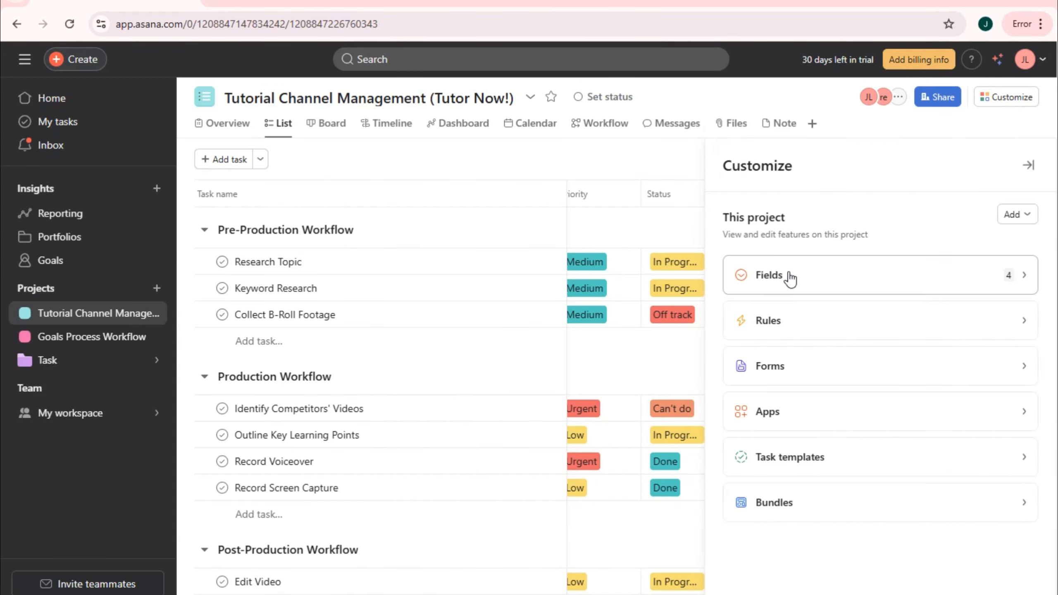
{"action": "left_click", "coordinate": [699, 431]}
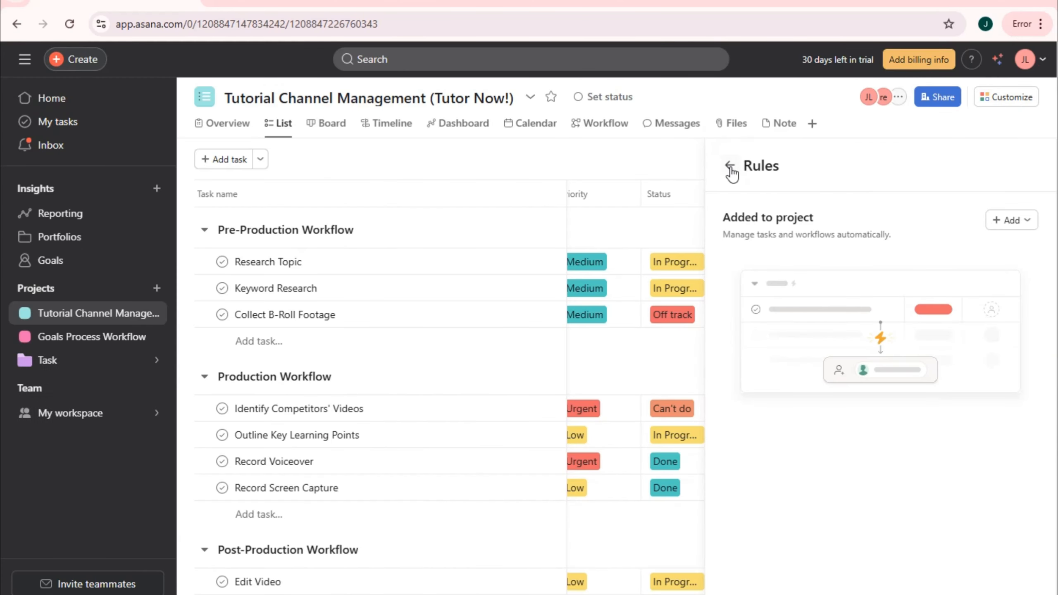
{"action": "left_click", "coordinate": [728, 168]}
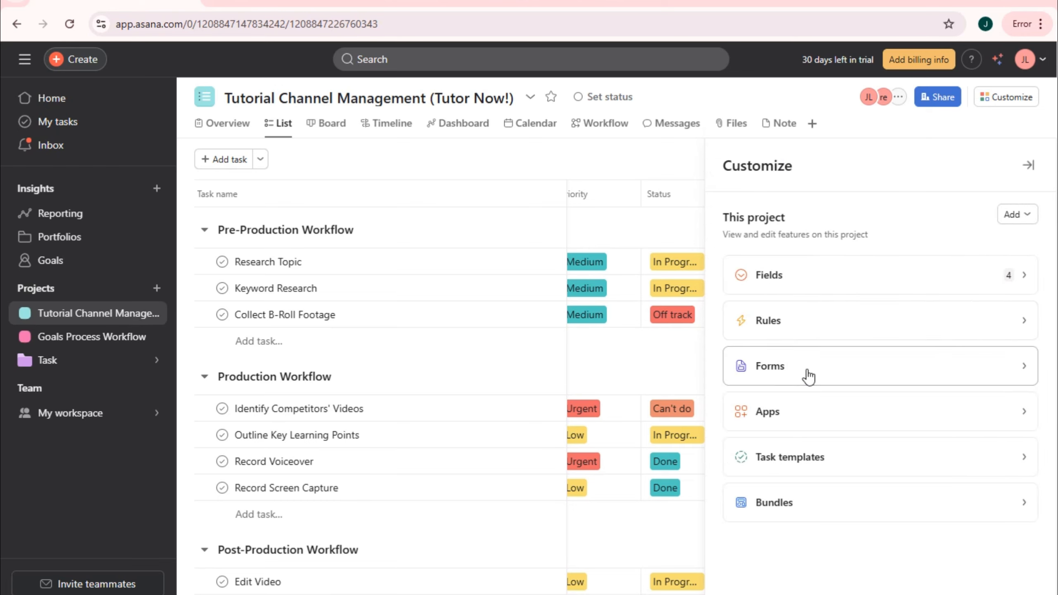
{"action": "left_click", "coordinate": [808, 372]}
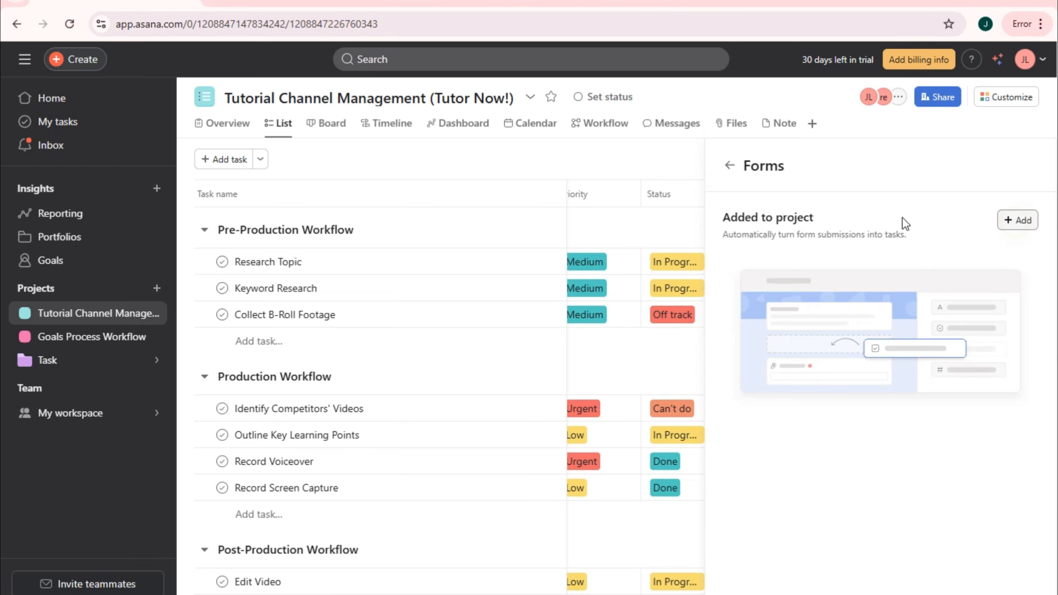
{"action": "left_click", "coordinate": [1017, 219]}
- Create a form for Tutorial Channel Management (Tutor Now!), then discard it unpublished and reopen Customize
{"action": "left_click", "coordinate": [815, 258]}
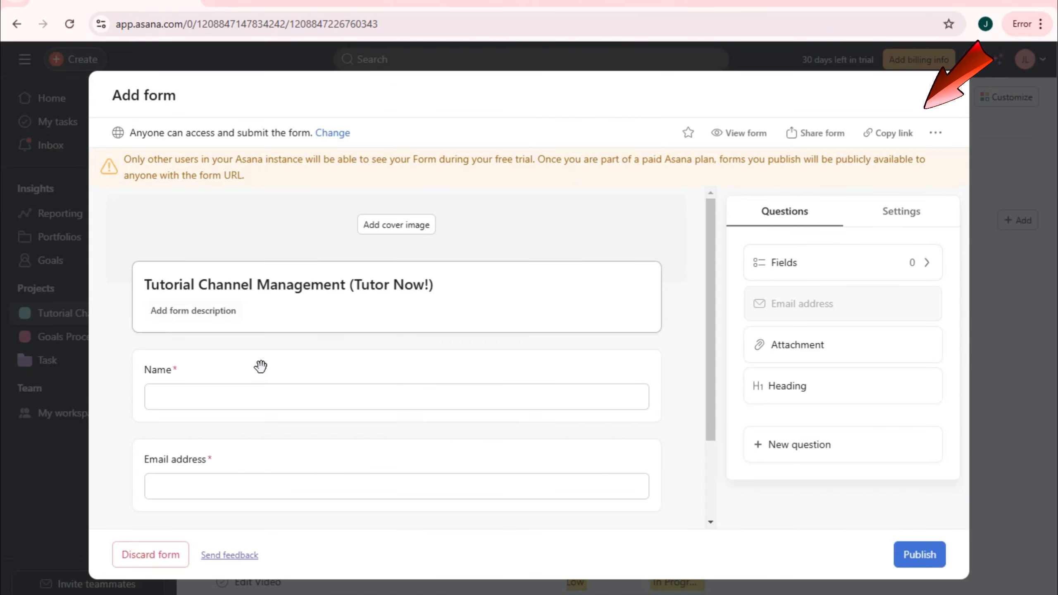
{"action": "scroll", "coordinate": [412, 485], "scroll_direction": "down", "scroll_amount": 2}
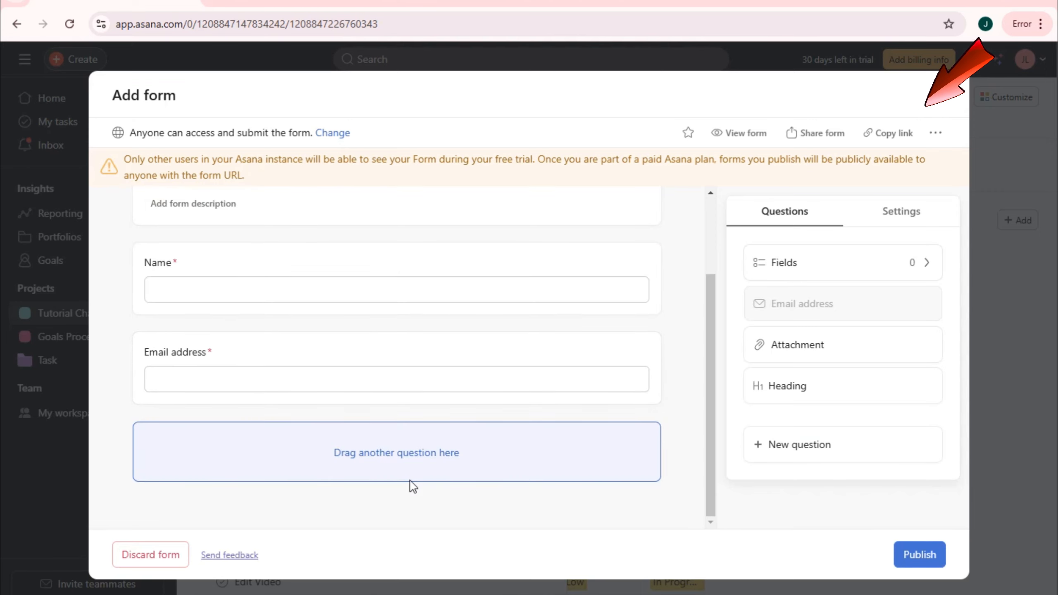
{"action": "scroll", "coordinate": [411, 486], "scroll_direction": "up", "scroll_amount": 2}
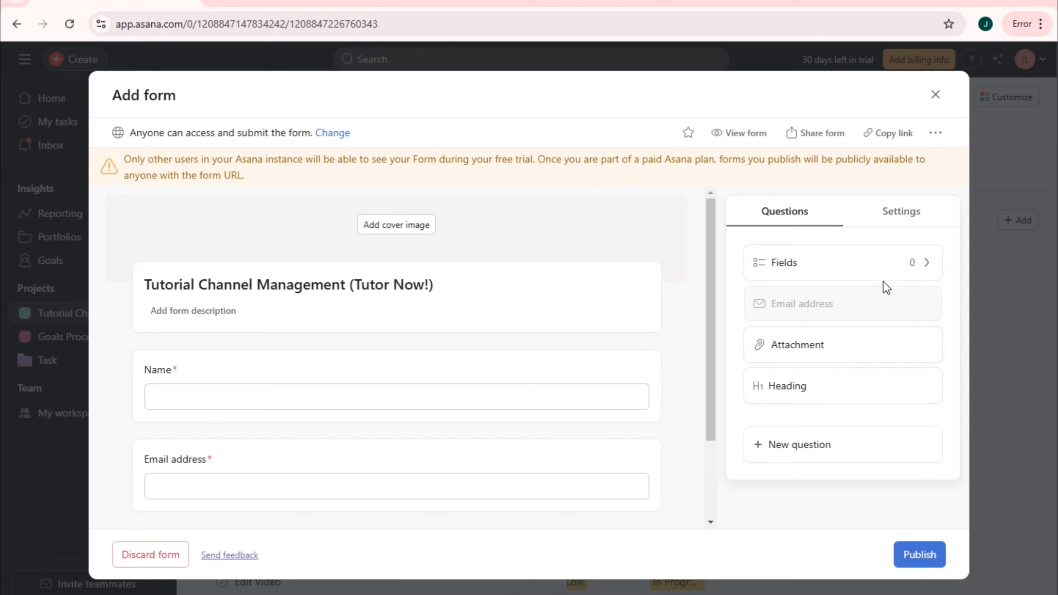
{"action": "left_click", "coordinate": [935, 97]}
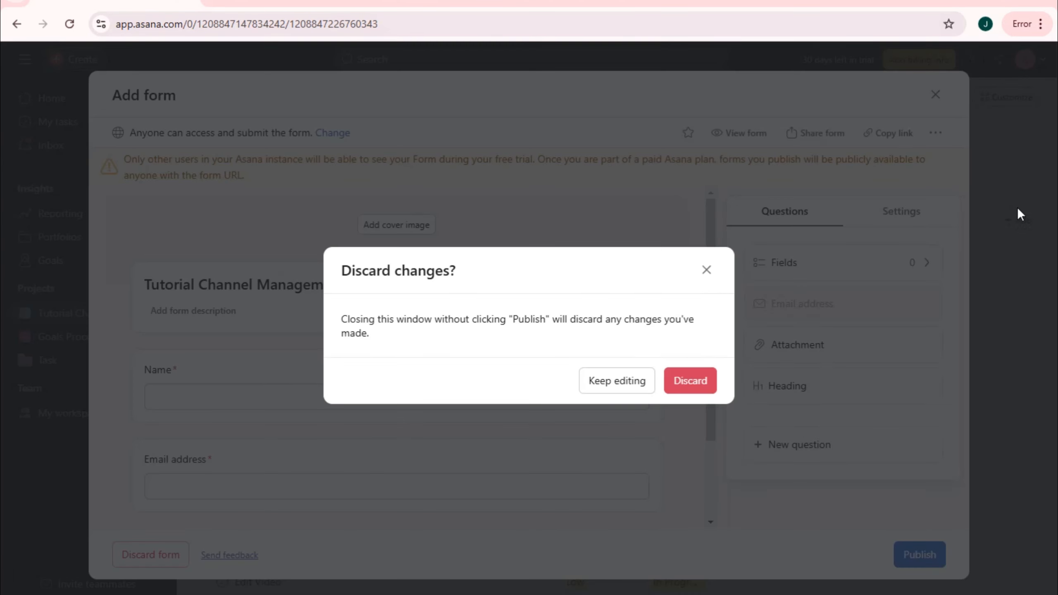
{"action": "left_click", "coordinate": [689, 379]}
{"action": "left_click", "coordinate": [1016, 98]}
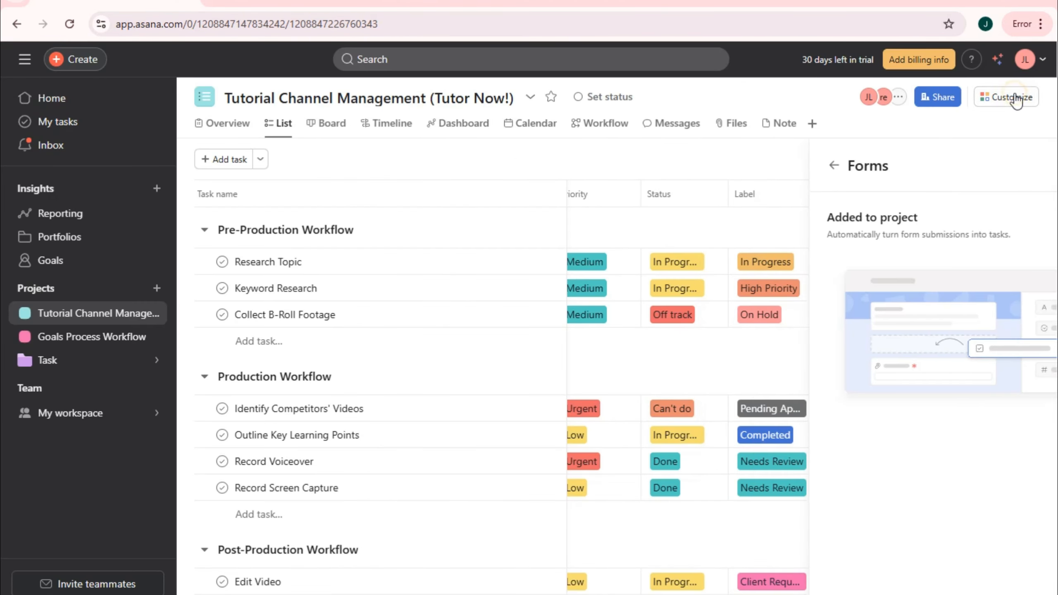
{"action": "left_click", "coordinate": [1012, 109]}
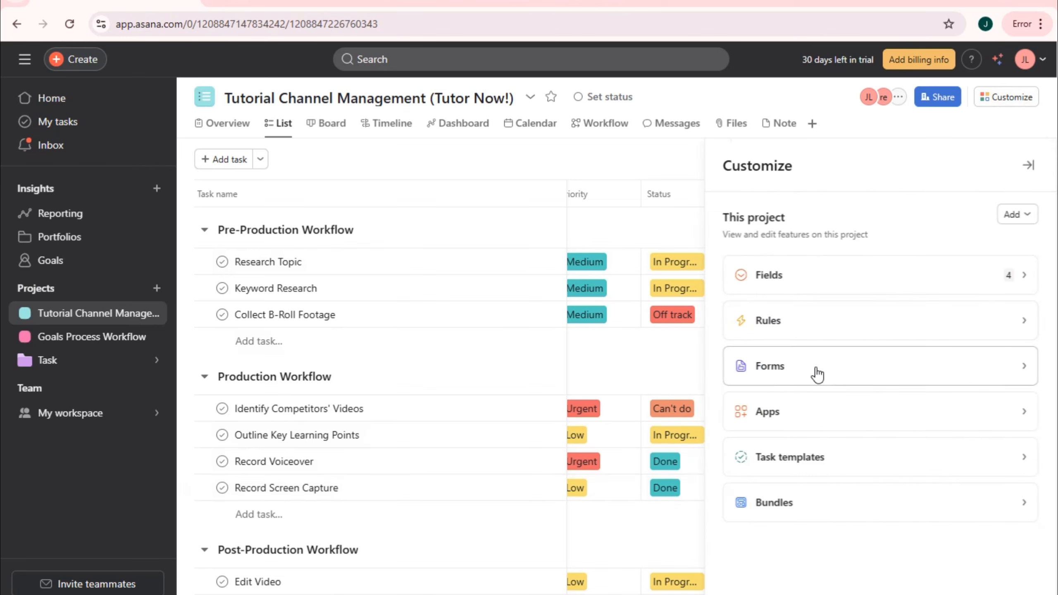
- Open the project's app library and choose to add Zoom to the project
{"action": "left_click", "coordinate": [815, 423]}
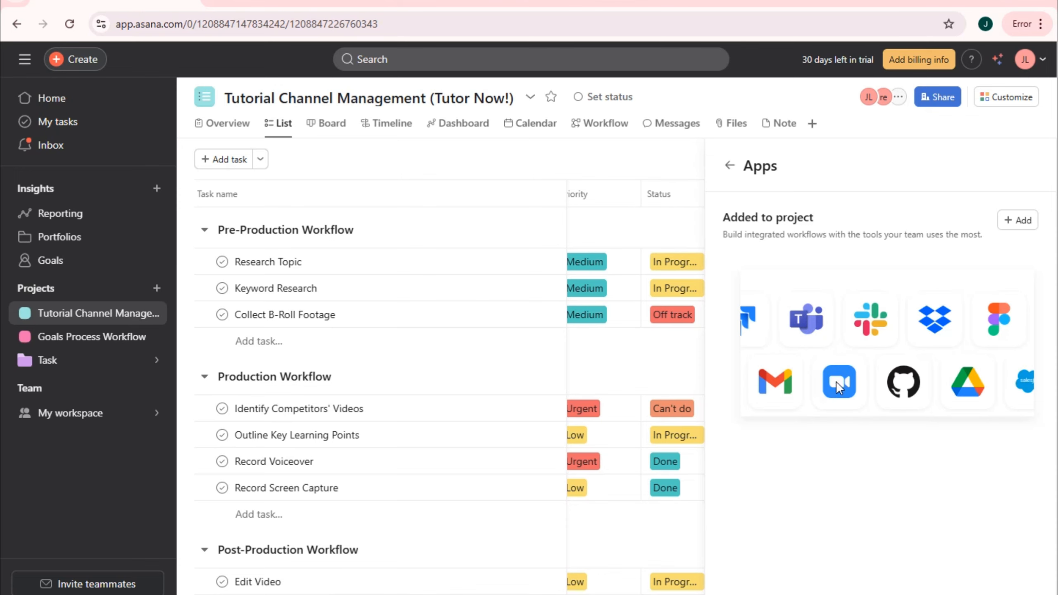
{"action": "left_click", "coordinate": [1019, 221]}
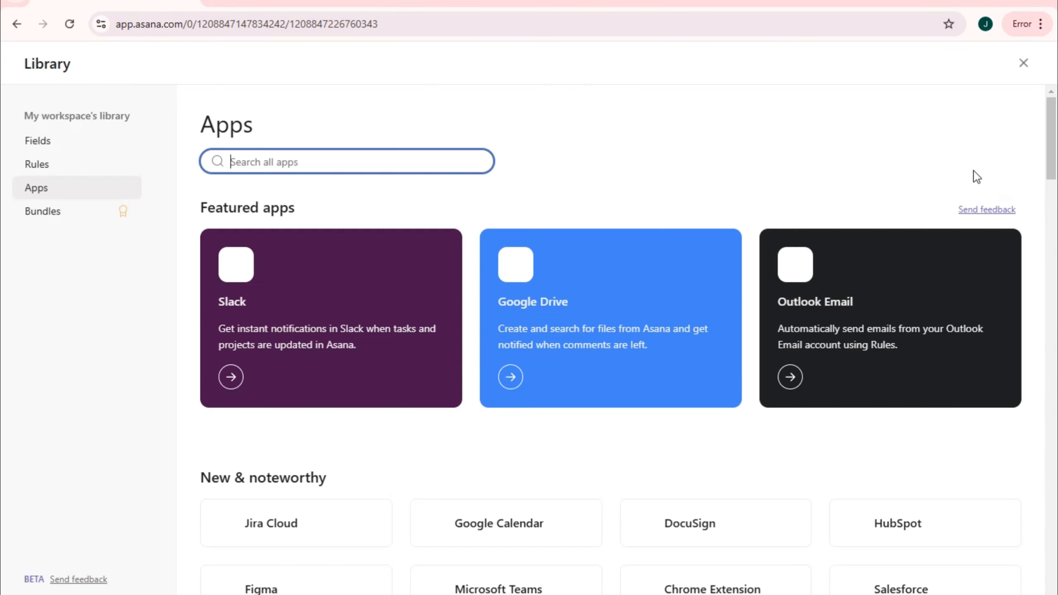
{"action": "scroll", "coordinate": [415, 309], "scroll_direction": "down", "scroll_amount": 6}
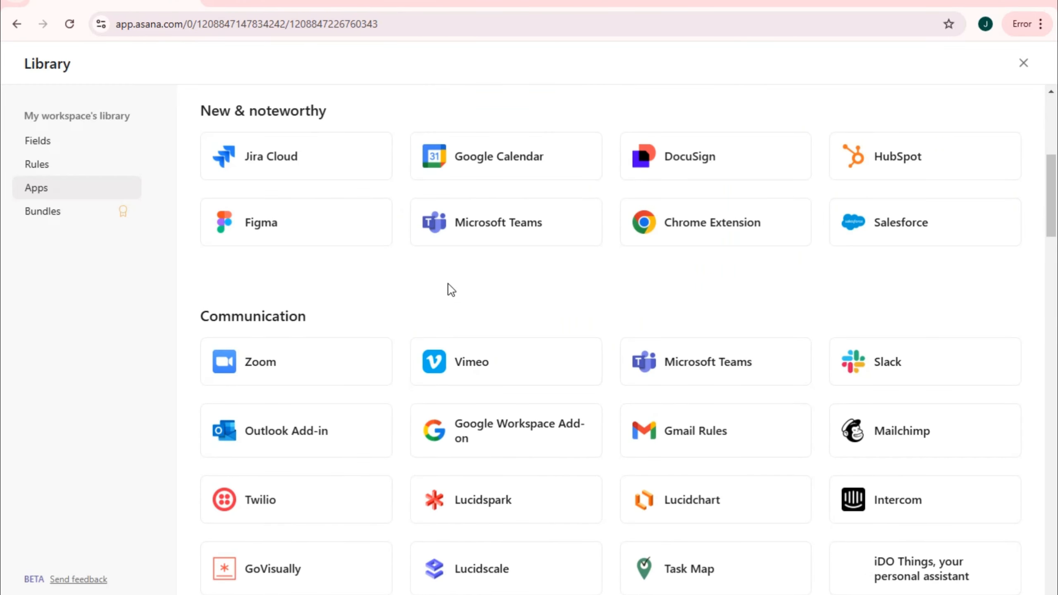
{"action": "scroll", "coordinate": [731, 386], "scroll_direction": "down", "scroll_amount": 2}
{"action": "left_click", "coordinate": [316, 295]}
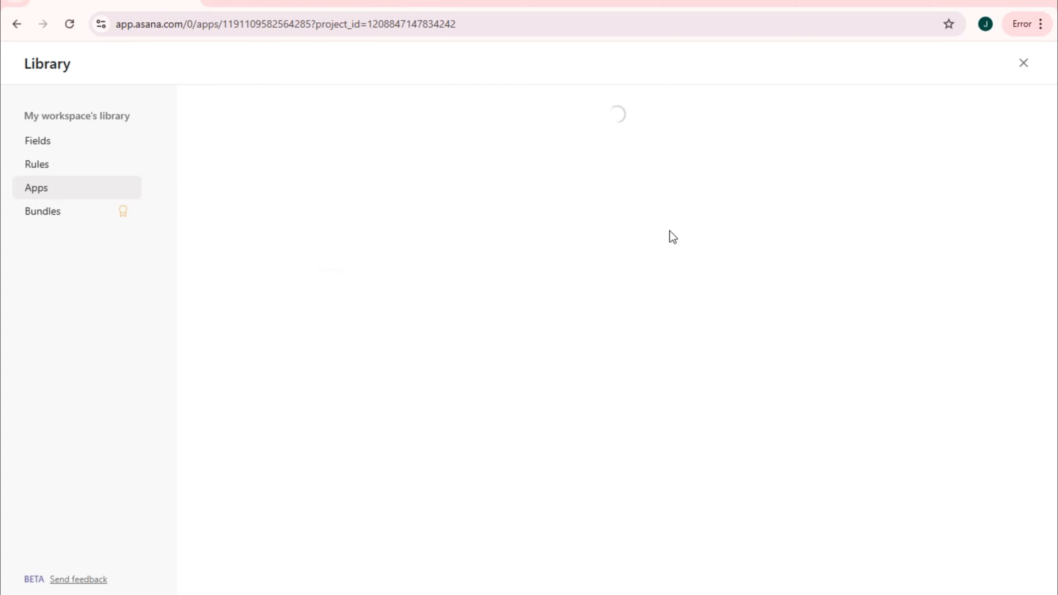
{"action": "left_click", "coordinate": [182, 224]}
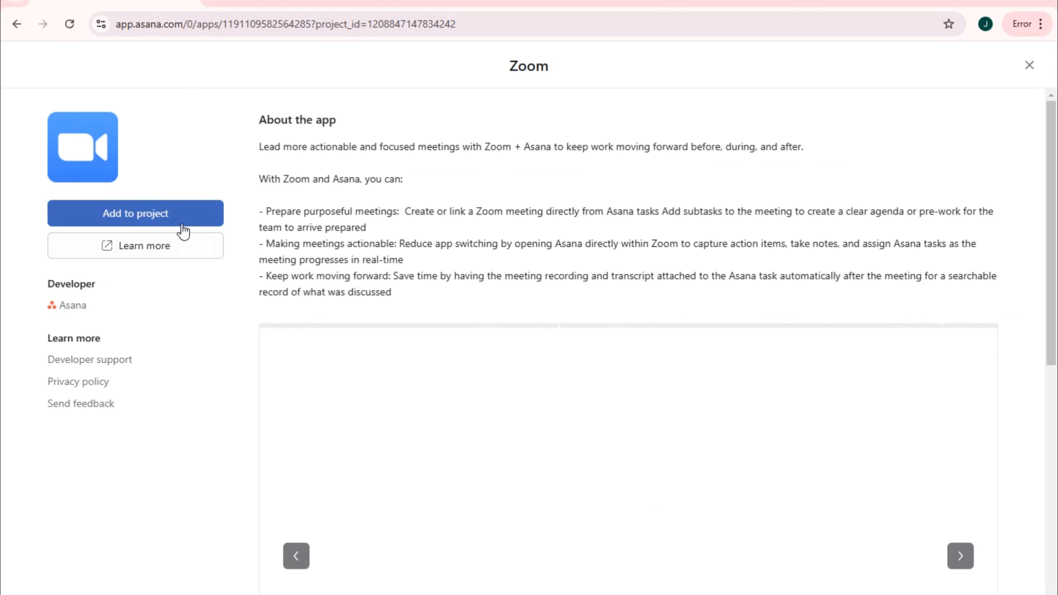
- Go through the Zoom connect and allow steps, then close the Zoom pages and the app library
{"action": "left_click", "coordinate": [183, 219]}
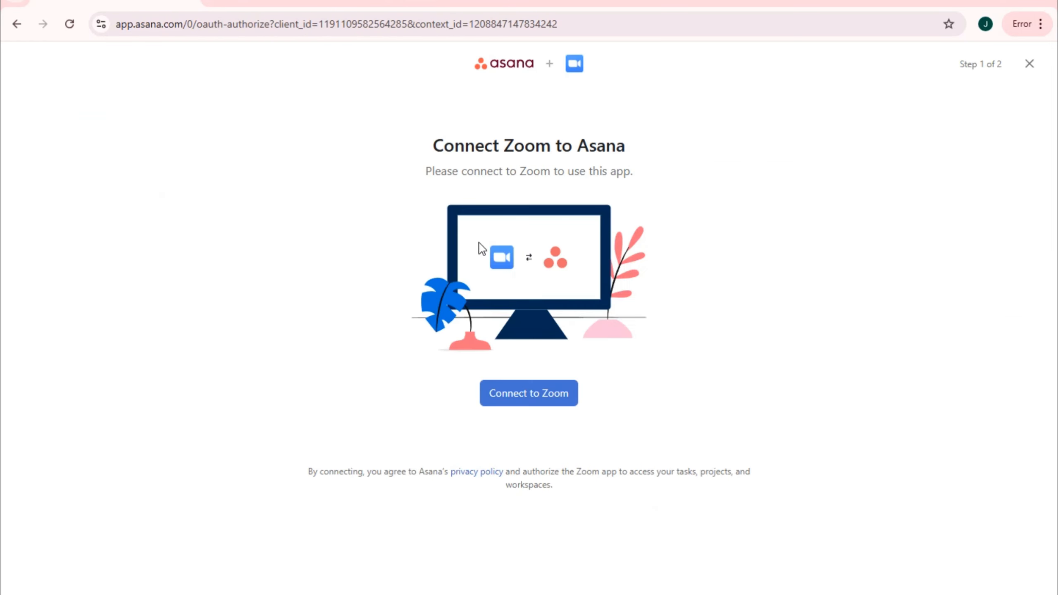
{"action": "left_click", "coordinate": [546, 393]}
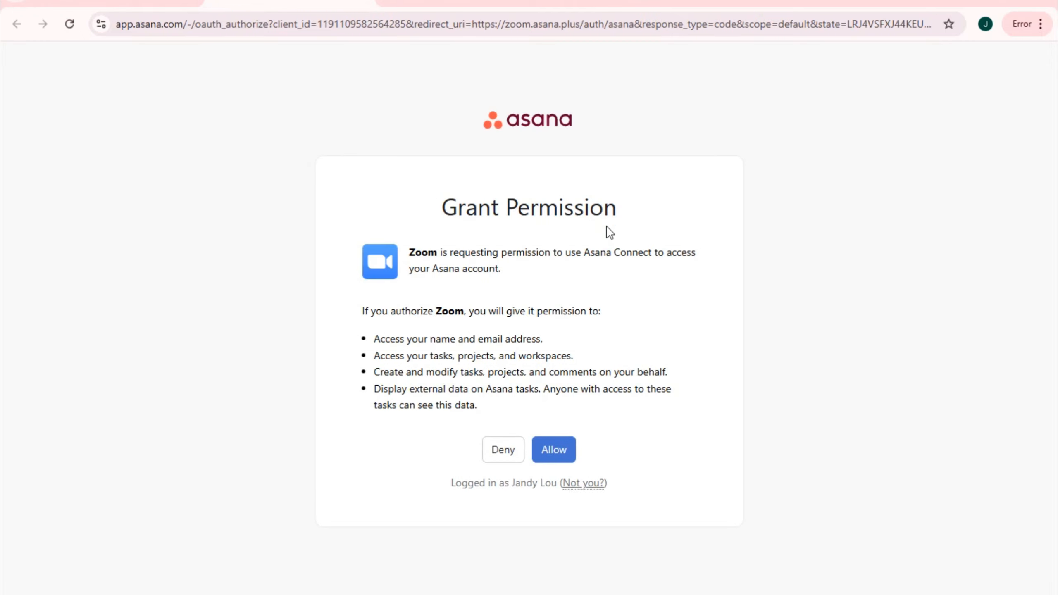
{"action": "left_click", "coordinate": [556, 448]}
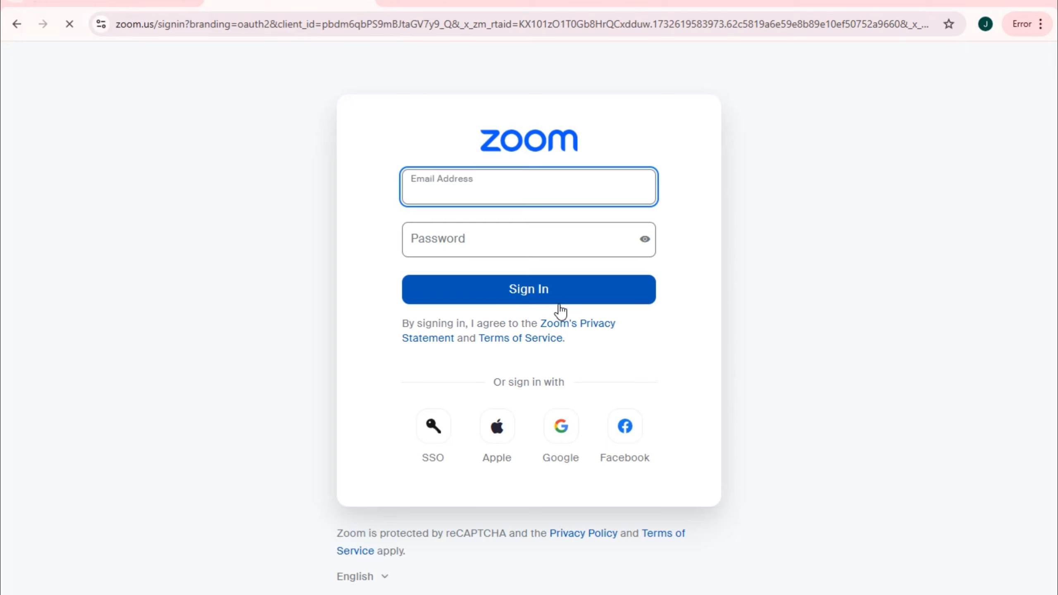
{"action": "left_click", "coordinate": [112, 1]}
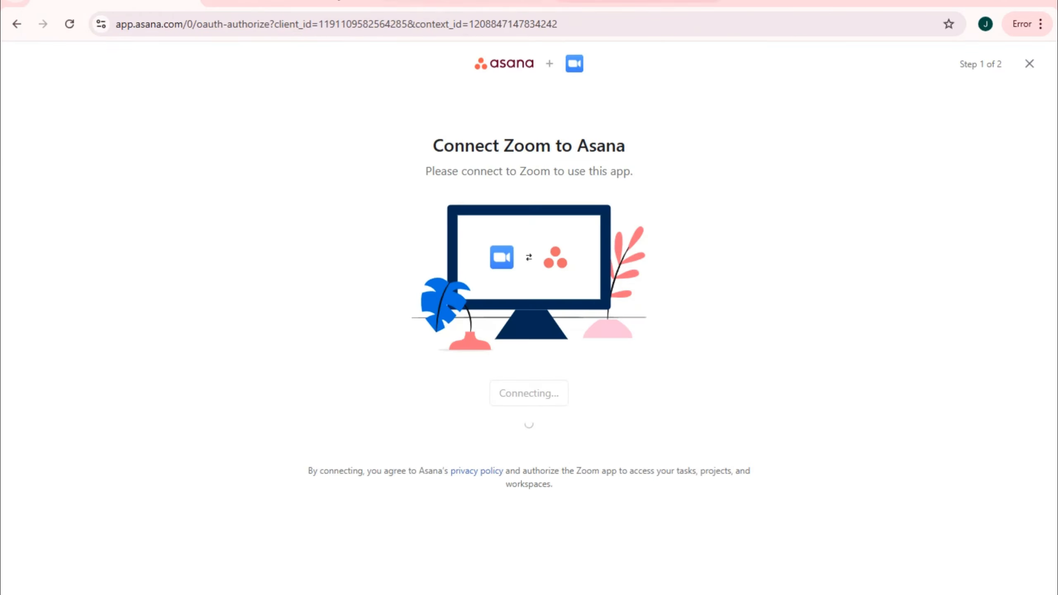
{"action": "left_click", "coordinate": [1025, 65]}
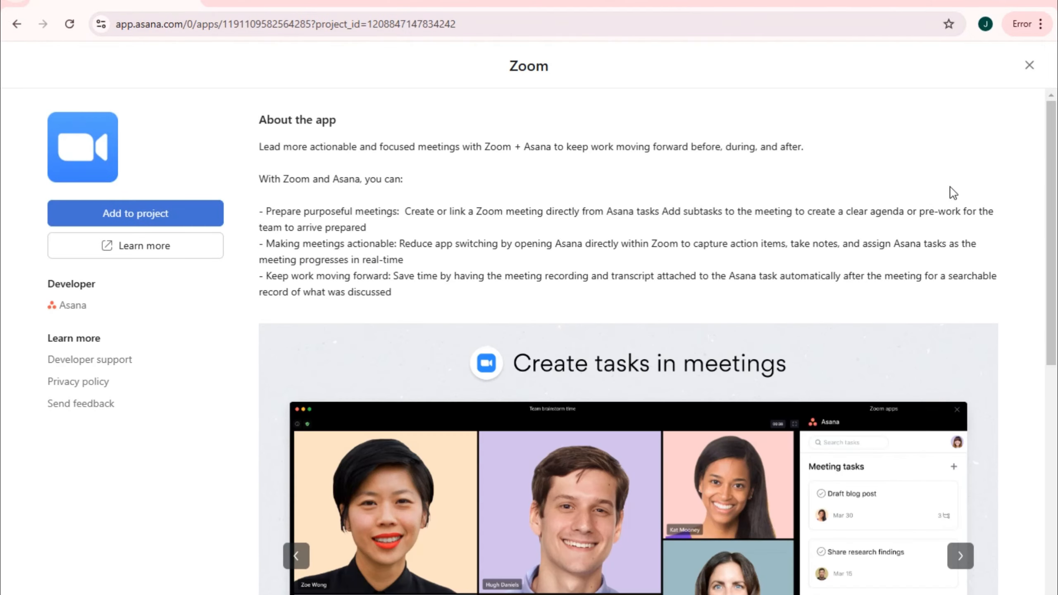
{"action": "left_click", "coordinate": [1029, 65]}
{"action": "left_click", "coordinate": [1023, 63]}
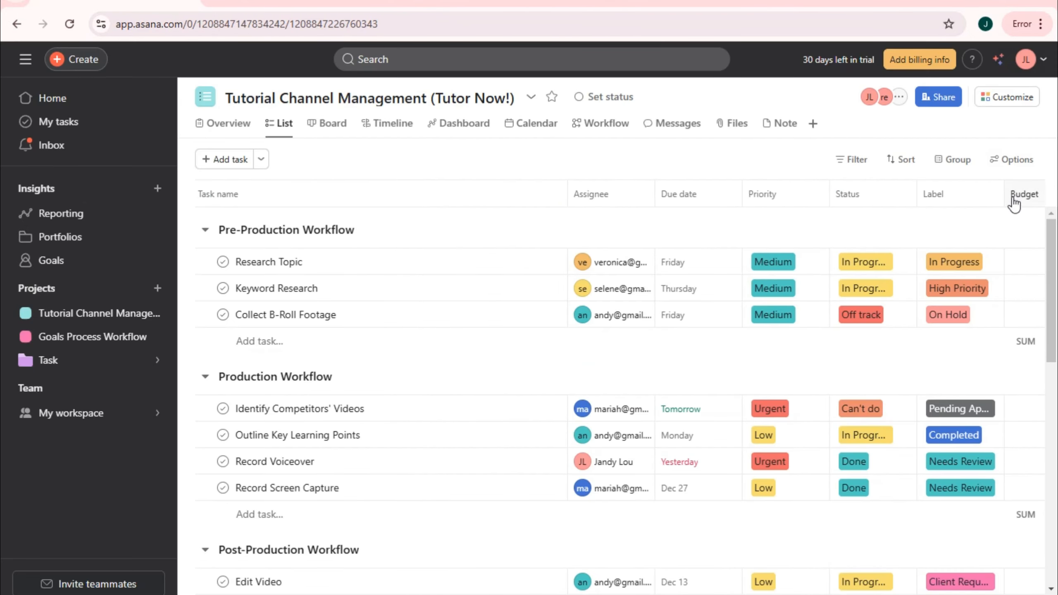
- Add an untitled task template under Task templates in the Customize panel
{"action": "left_click", "coordinate": [1008, 97]}
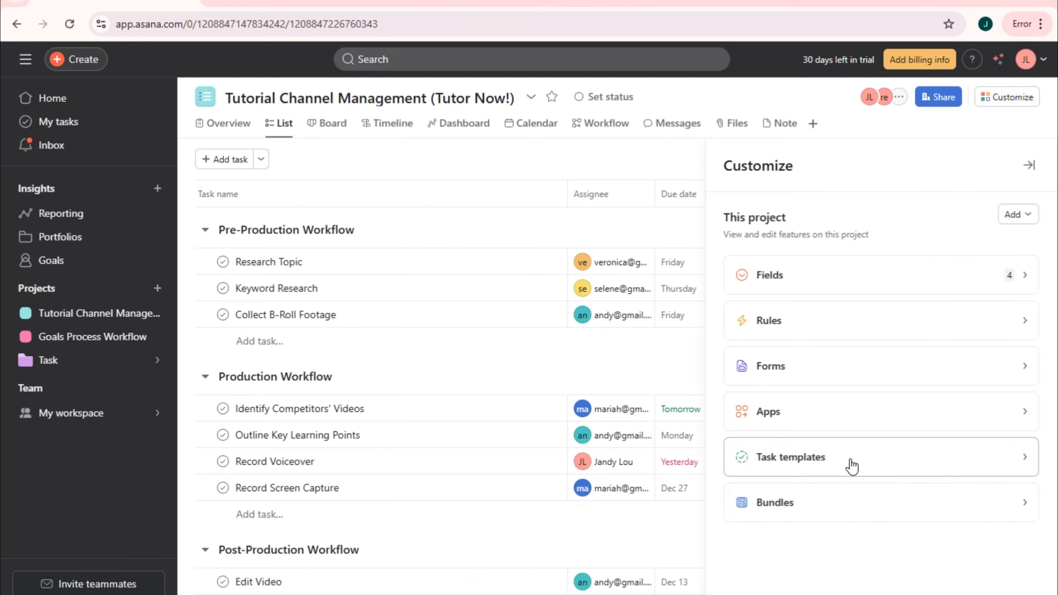
{"action": "left_click", "coordinate": [850, 458]}
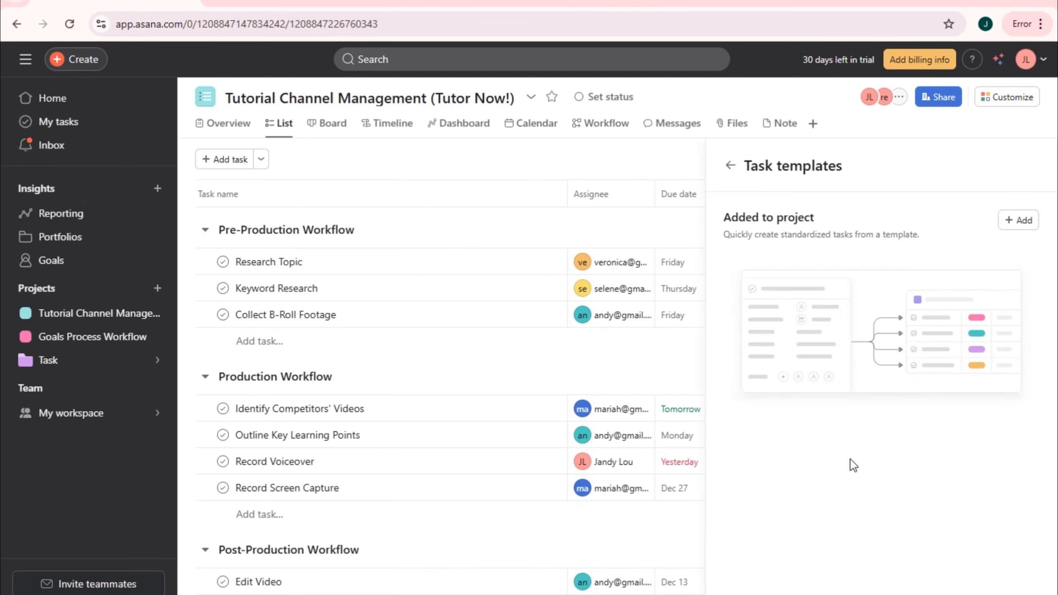
{"action": "left_click", "coordinate": [1012, 225]}
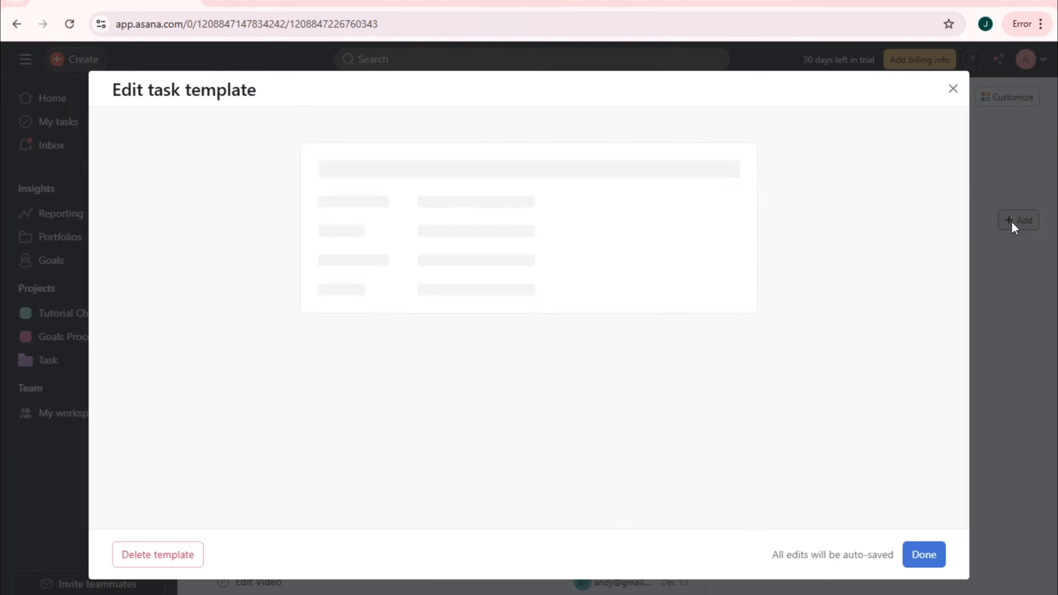
{"action": "scroll", "coordinate": [499, 431], "scroll_direction": "down", "scroll_amount": 5}
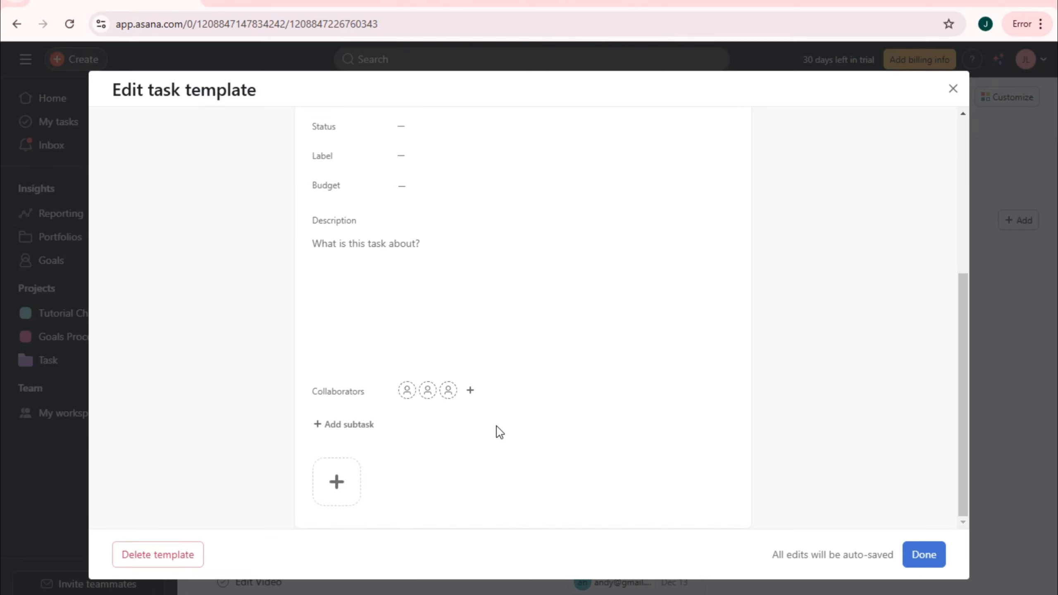
{"action": "scroll", "coordinate": [499, 432], "scroll_direction": "up", "scroll_amount": 5}
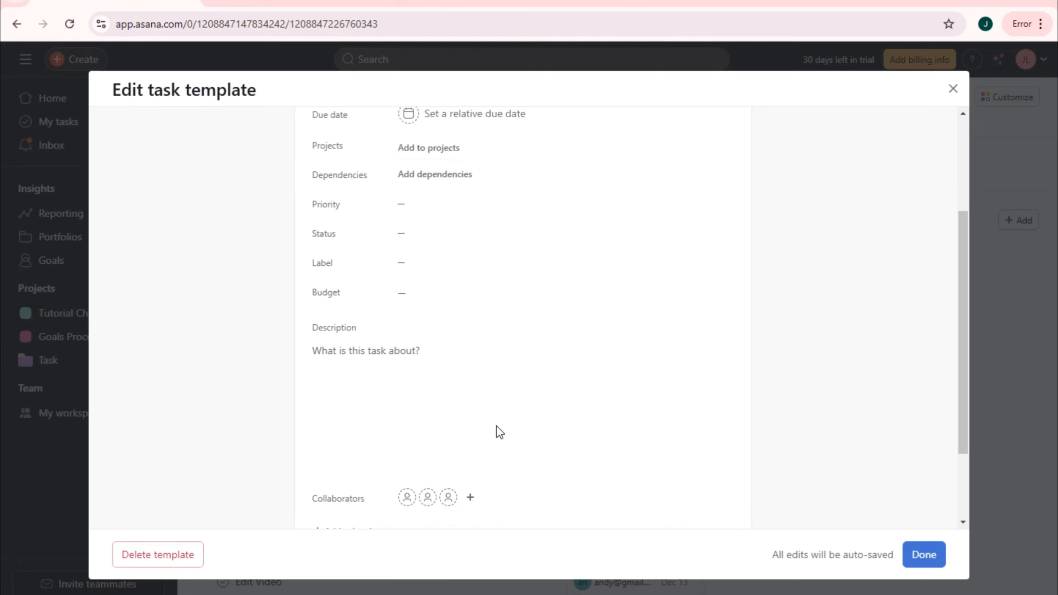
{"action": "left_click", "coordinate": [953, 90]}
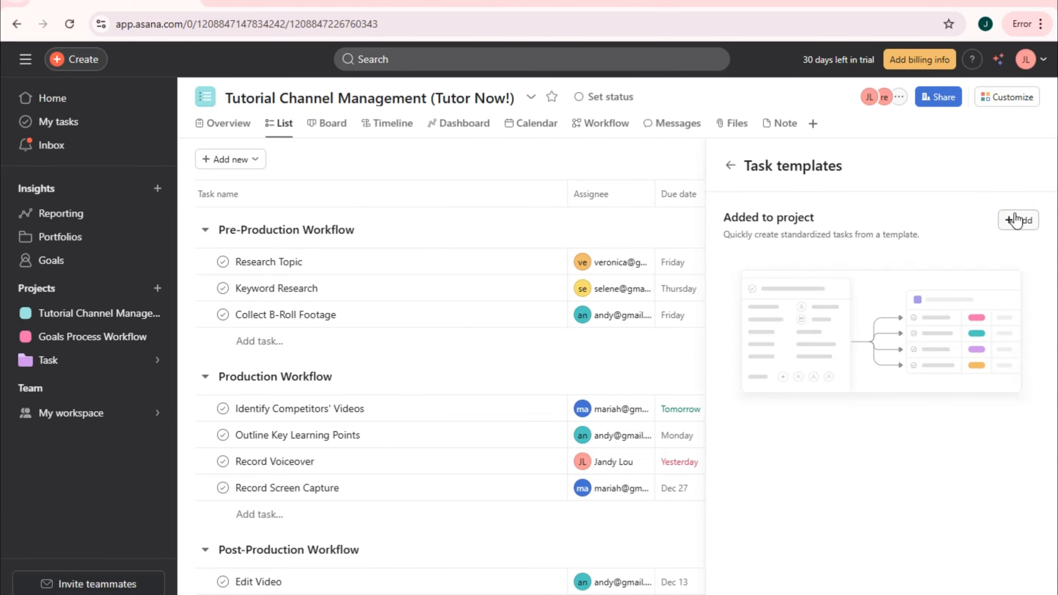
{"action": "left_click", "coordinate": [1015, 220]}
{"action": "left_click", "coordinate": [958, 89]}
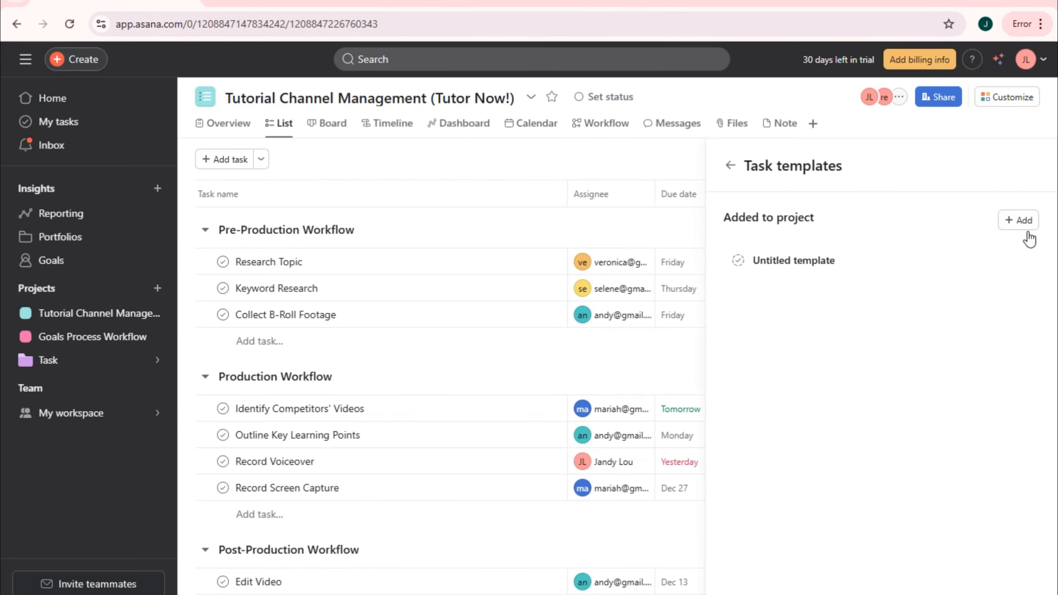
- View the Bundles settings and return to the customization features list
{"action": "left_click", "coordinate": [732, 170]}
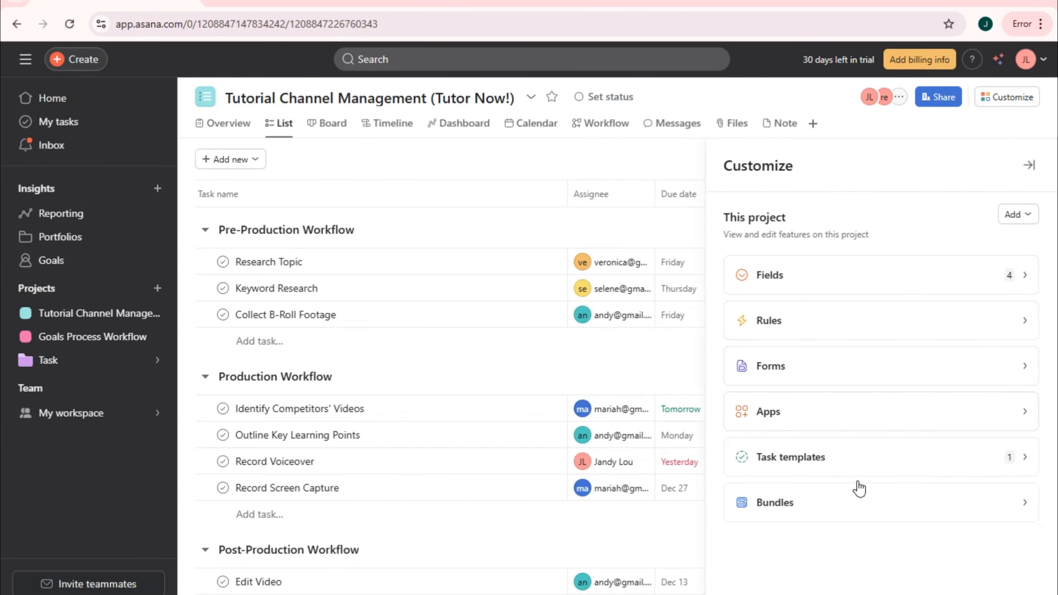
{"action": "left_click", "coordinate": [811, 513]}
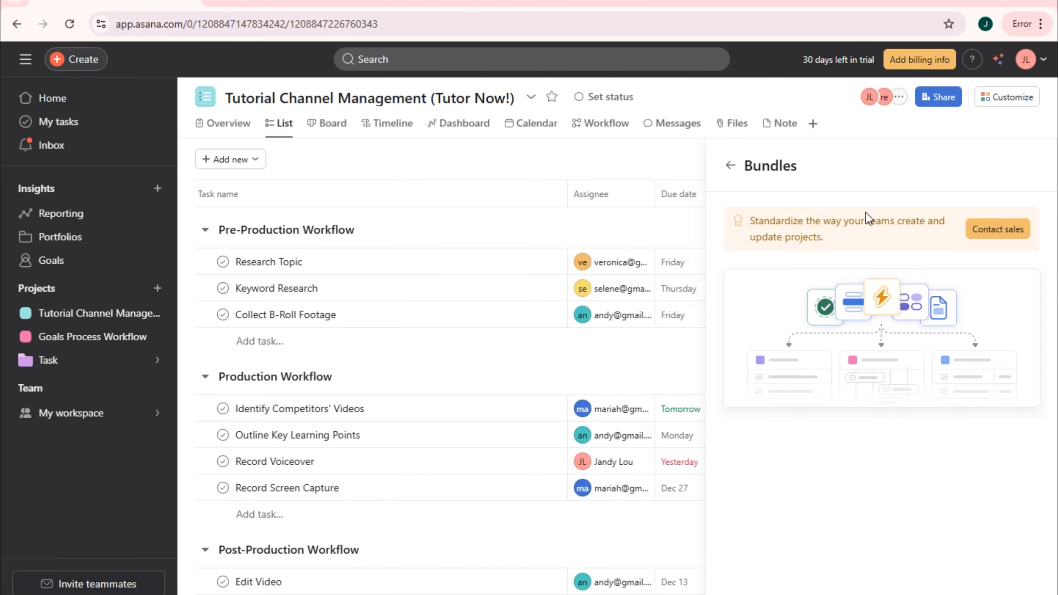
{"action": "left_click", "coordinate": [730, 166]}
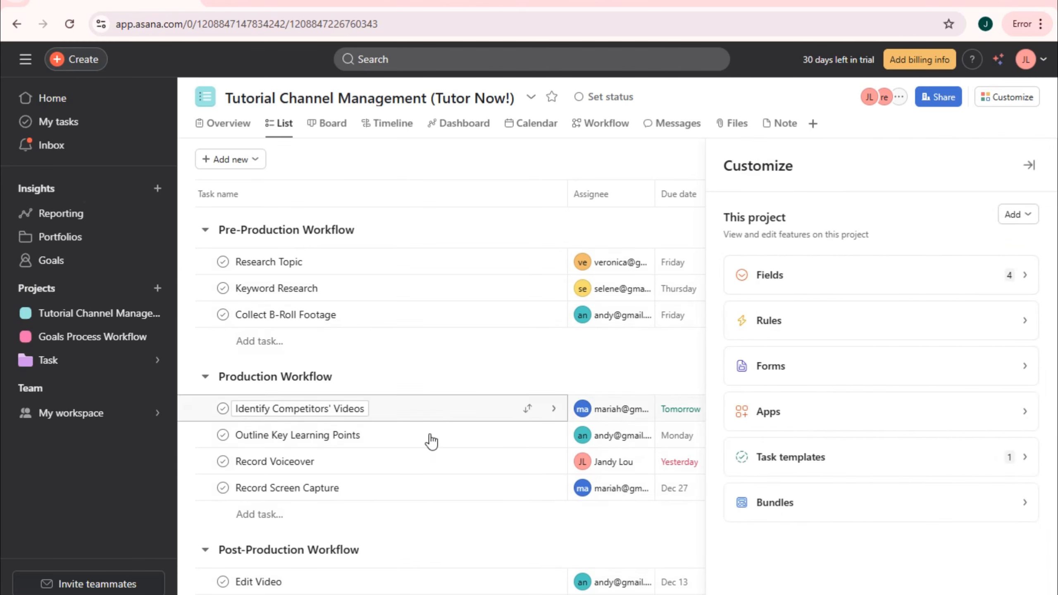
- Paste the keyword list into the Research Topic task's description
{"action": "left_click", "coordinate": [337, 262]}
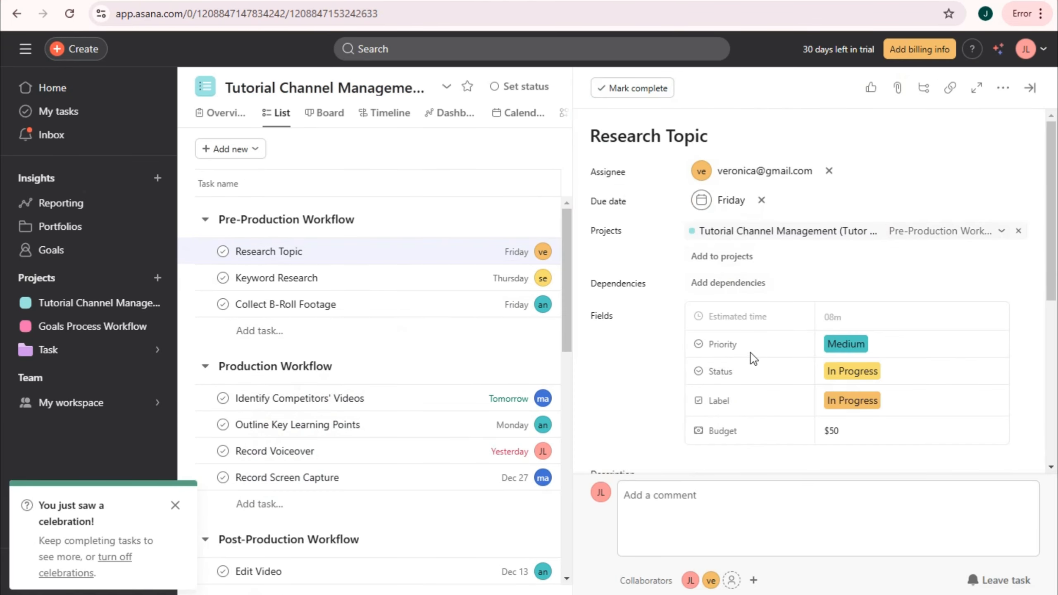
{"action": "scroll", "coordinate": [702, 378], "scroll_direction": "down", "scroll_amount": 5}
{"action": "left_click", "coordinate": [646, 296]}
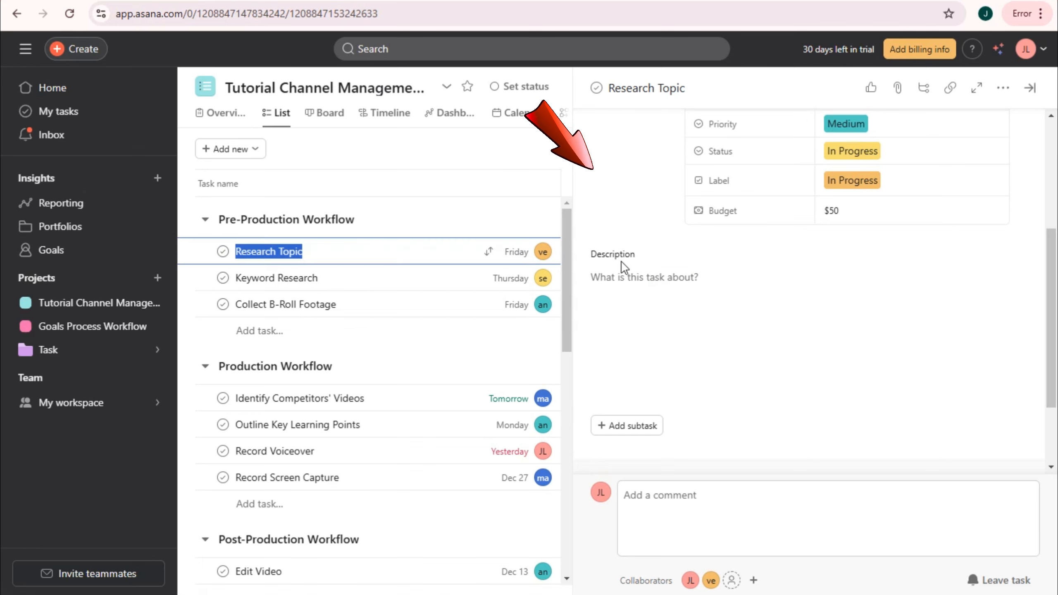
{"action": "left_click", "coordinate": [623, 289]}
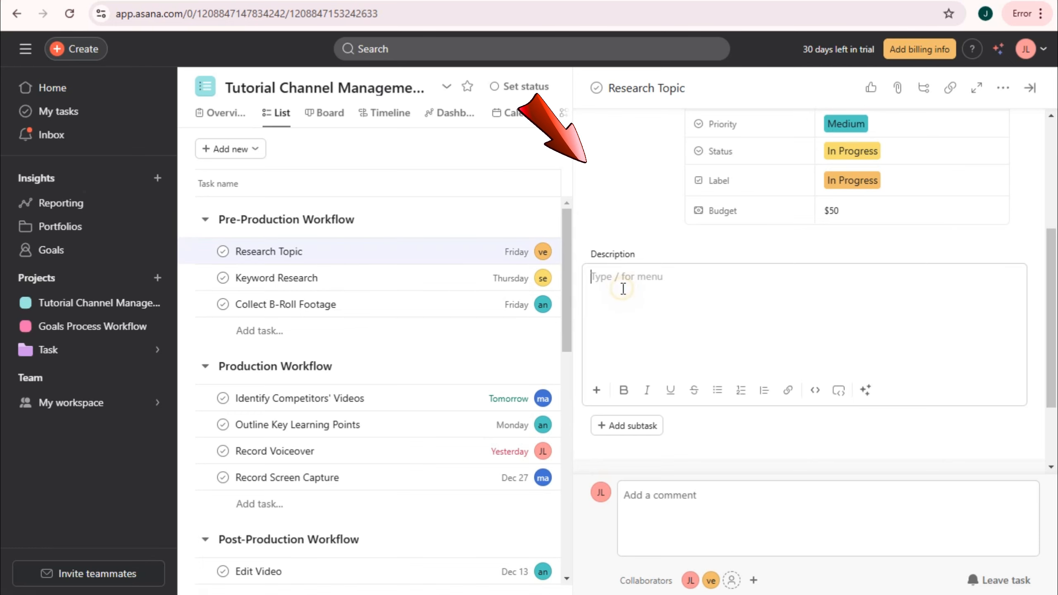
{"action": "key", "text": "ctrl+v"}
{"action": "scroll", "coordinate": [708, 298], "scroll_direction": "up", "scroll_amount": 5}
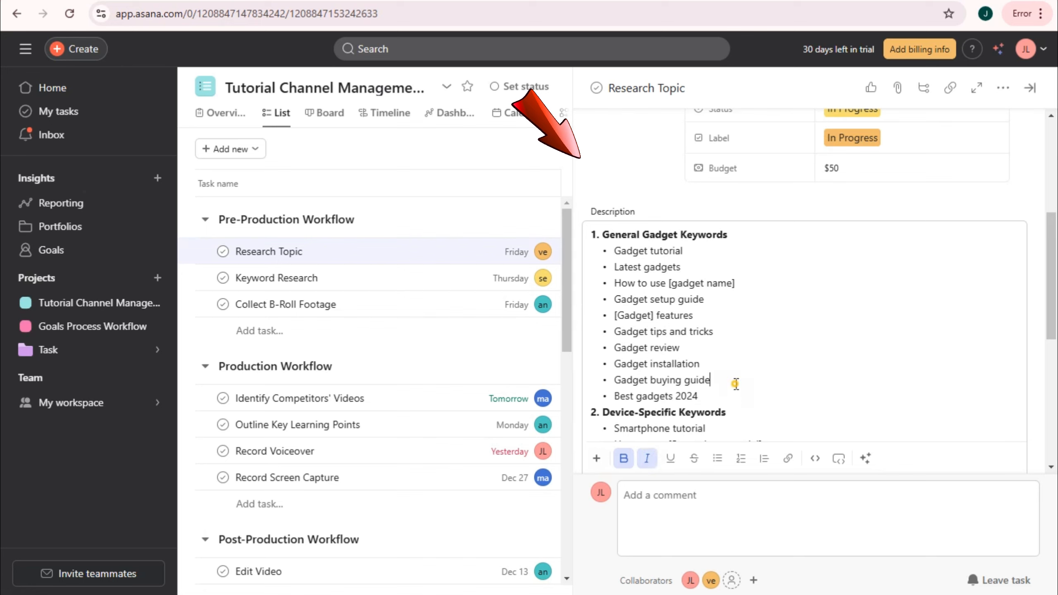
- Unbold the whole description, trying italic, underline and a link without keeping them
{"action": "key", "text": "ctrl+a"}
{"action": "left_click", "coordinate": [623, 459]}
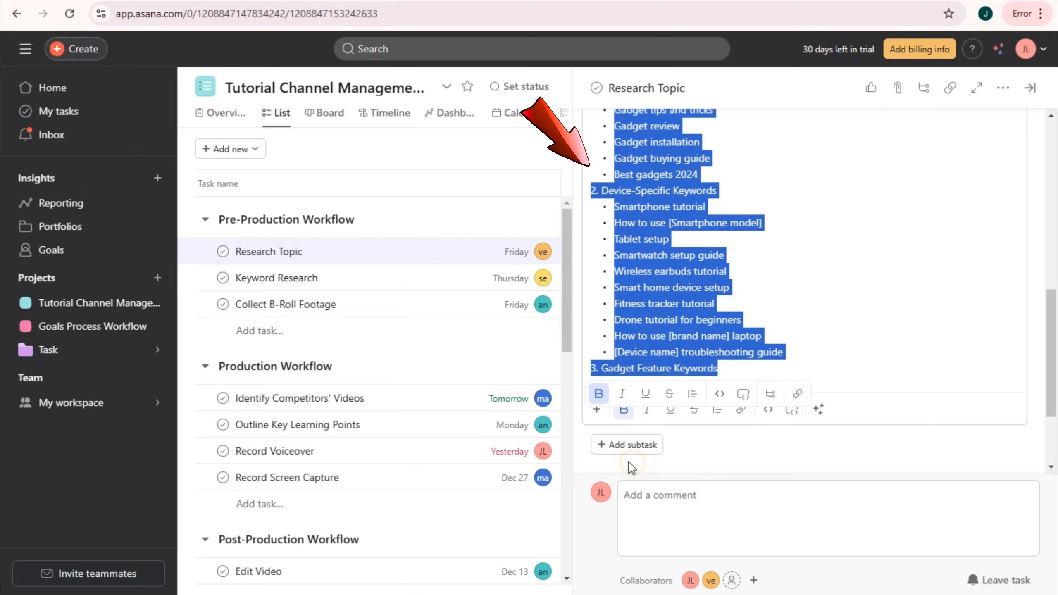
{"action": "left_click", "coordinate": [624, 395]}
{"action": "left_click", "coordinate": [625, 395]}
{"action": "left_click", "coordinate": [646, 396]}
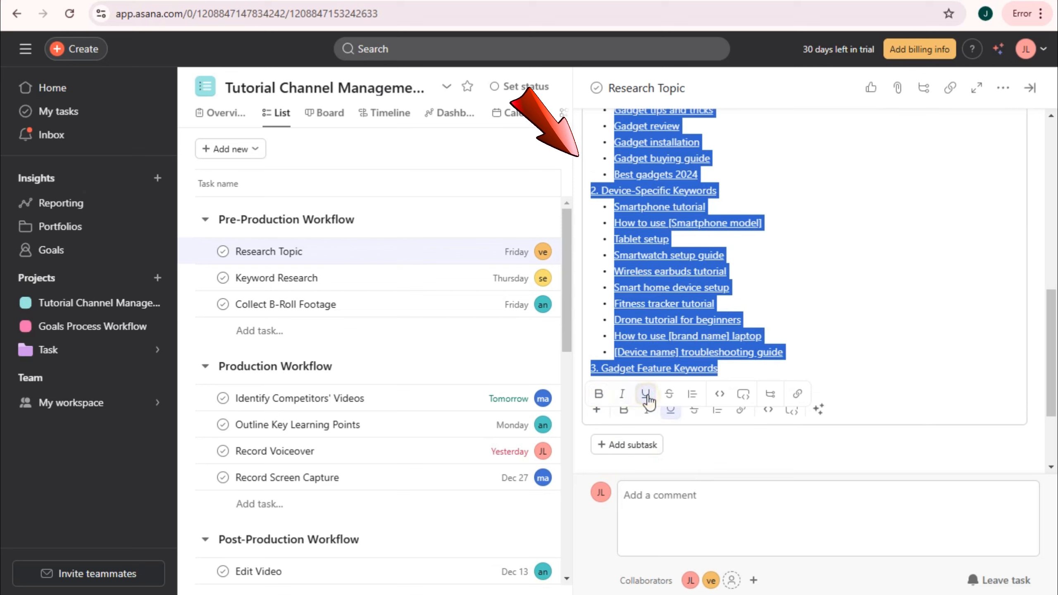
{"action": "left_click", "coordinate": [647, 396]}
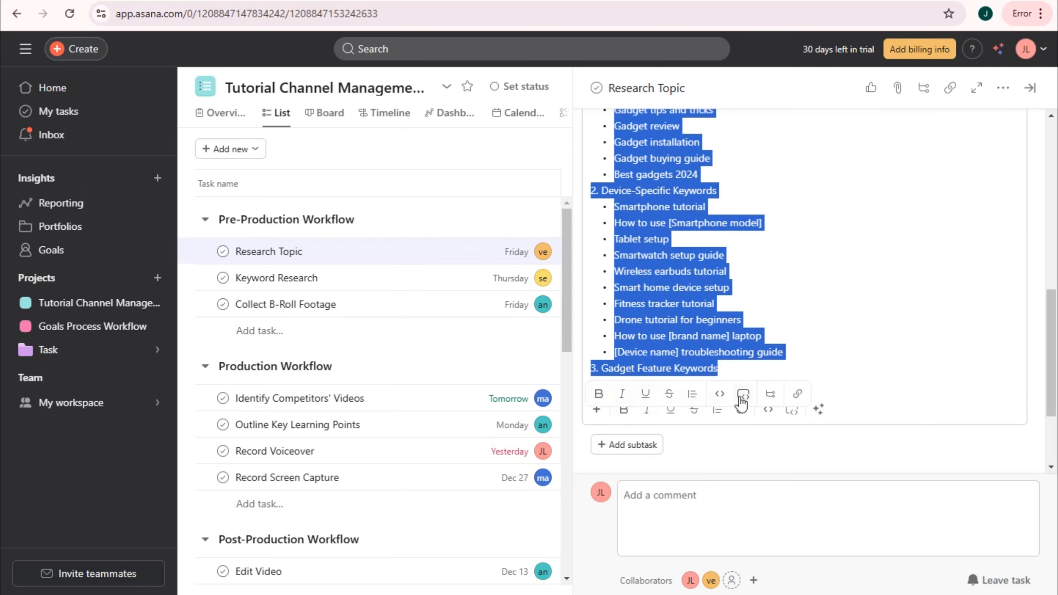
{"action": "left_click", "coordinate": [796, 394]}
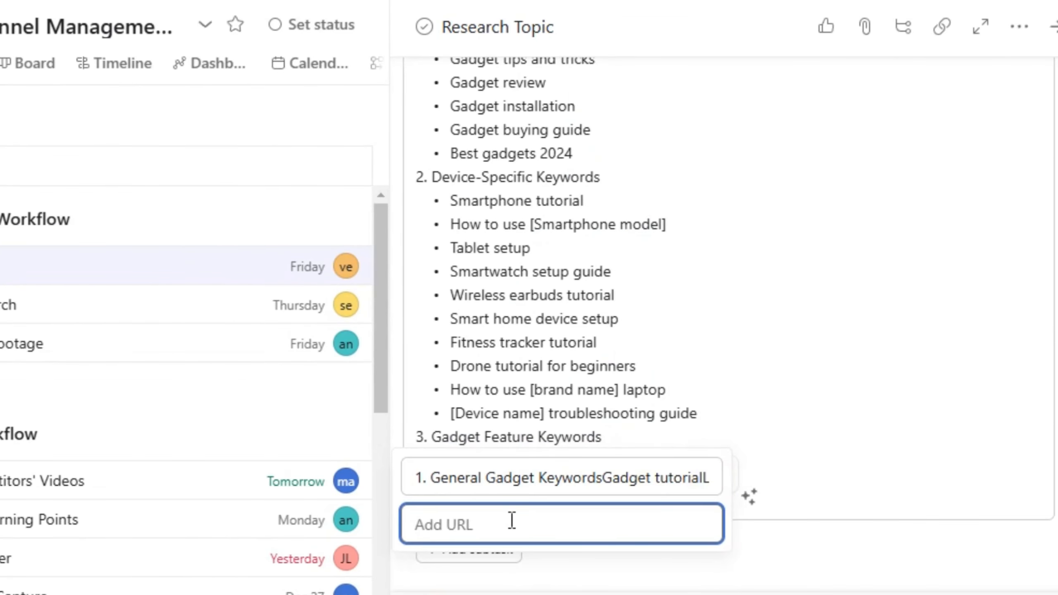
{"action": "right_click", "coordinate": [512, 523]}
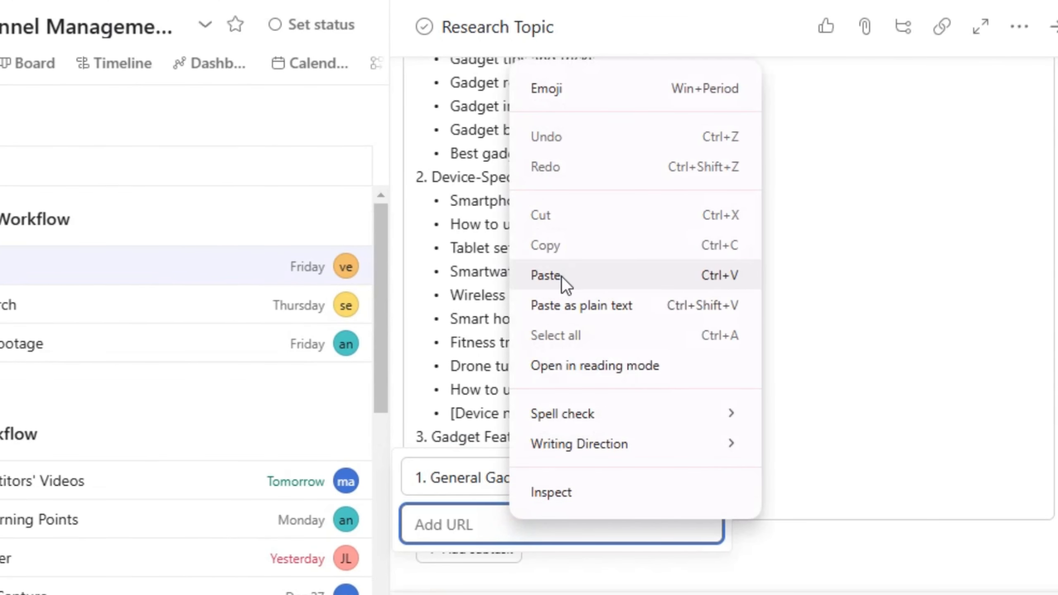
{"action": "left_click", "coordinate": [927, 291]}
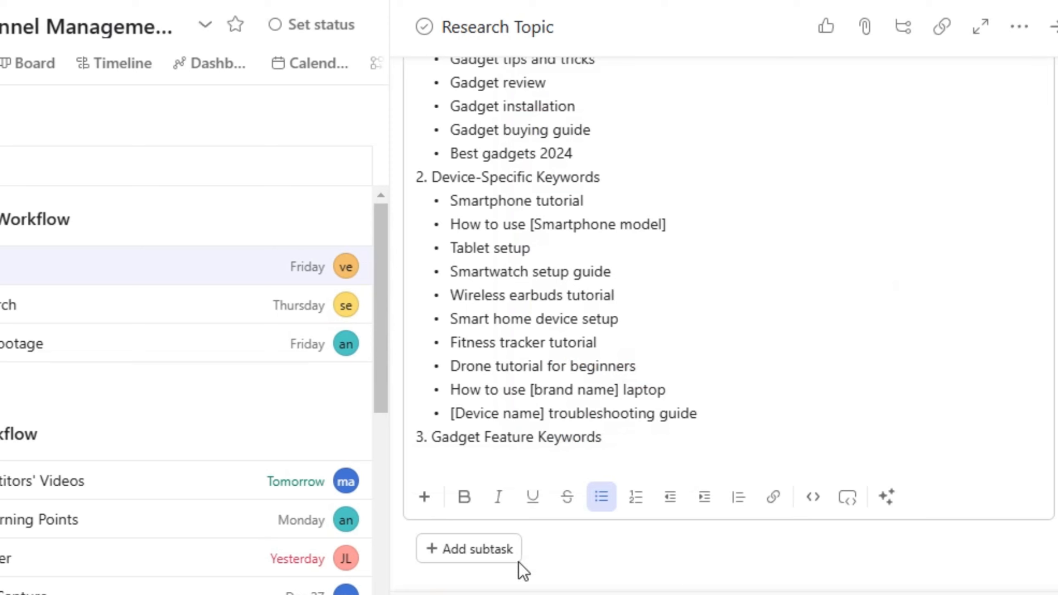
- Add a 'Specific keyword' subtask under Research Topic and assign it to the teammate
{"action": "left_click", "coordinate": [491, 556]}
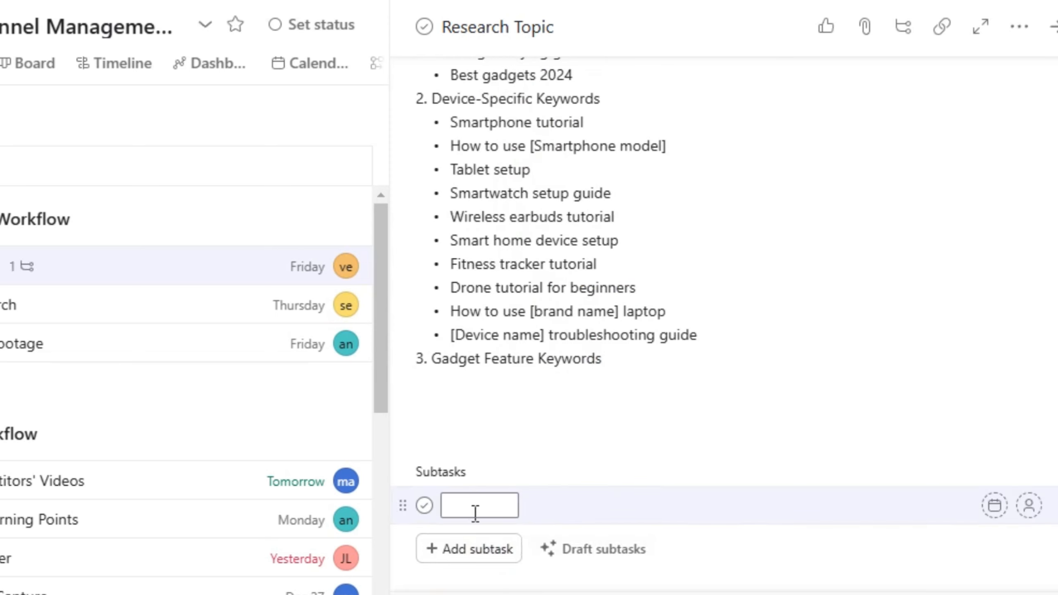
{"action": "type", "text": "Speicif"}
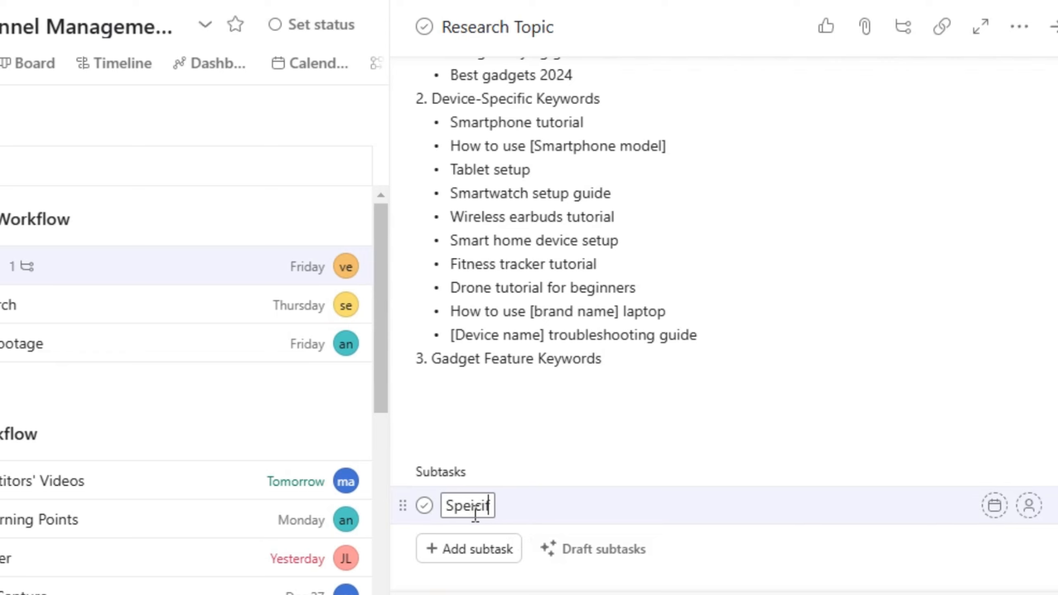
{"action": "key", "text": "BackSpace"}
{"action": "key", "text": "BackSpace"}
{"action": "type", "text": "fic"}
{"action": "type", "text": " keyword"}
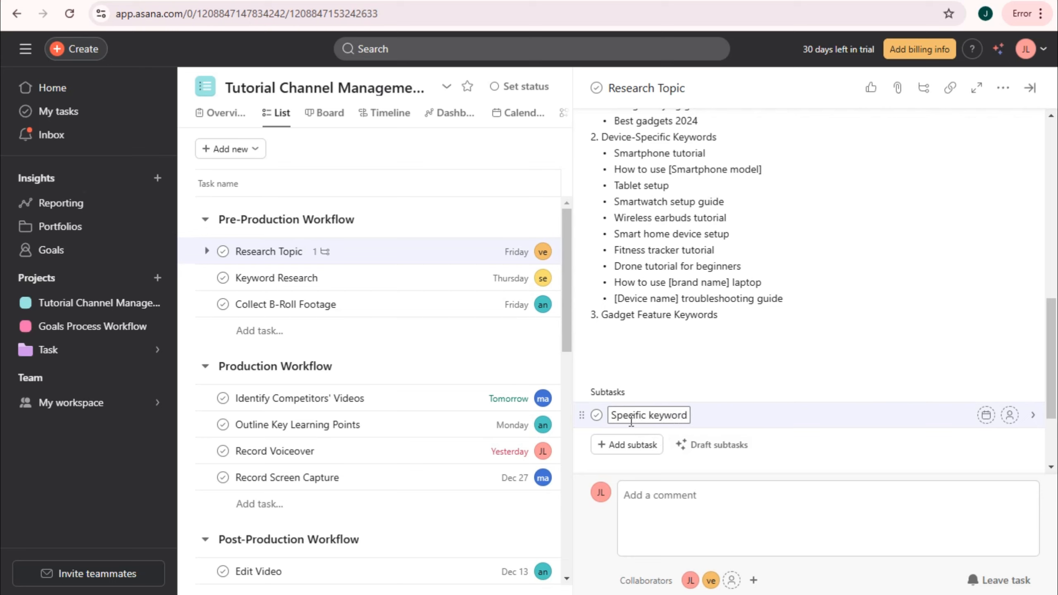
{"action": "left_click", "coordinate": [1010, 415]}
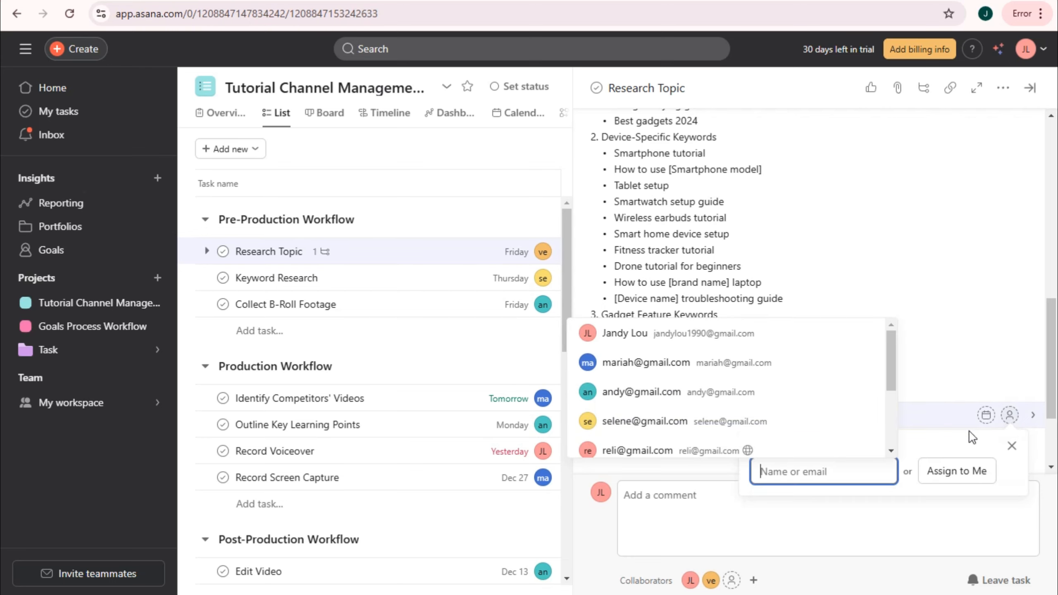
{"action": "left_click", "coordinate": [662, 374]}
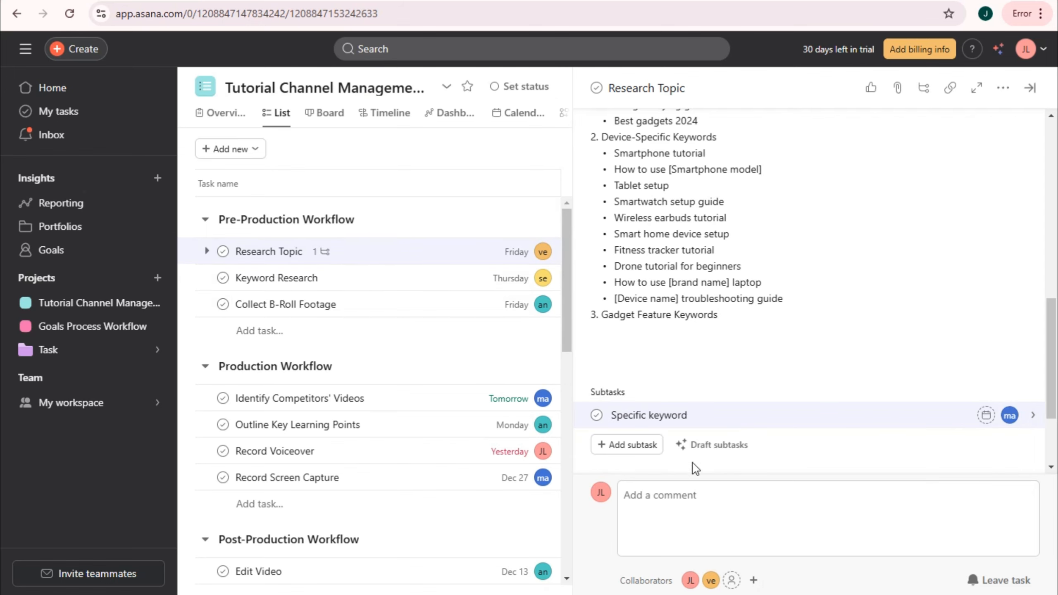
{"action": "scroll", "coordinate": [916, 375], "scroll_direction": "down", "scroll_amount": 2}
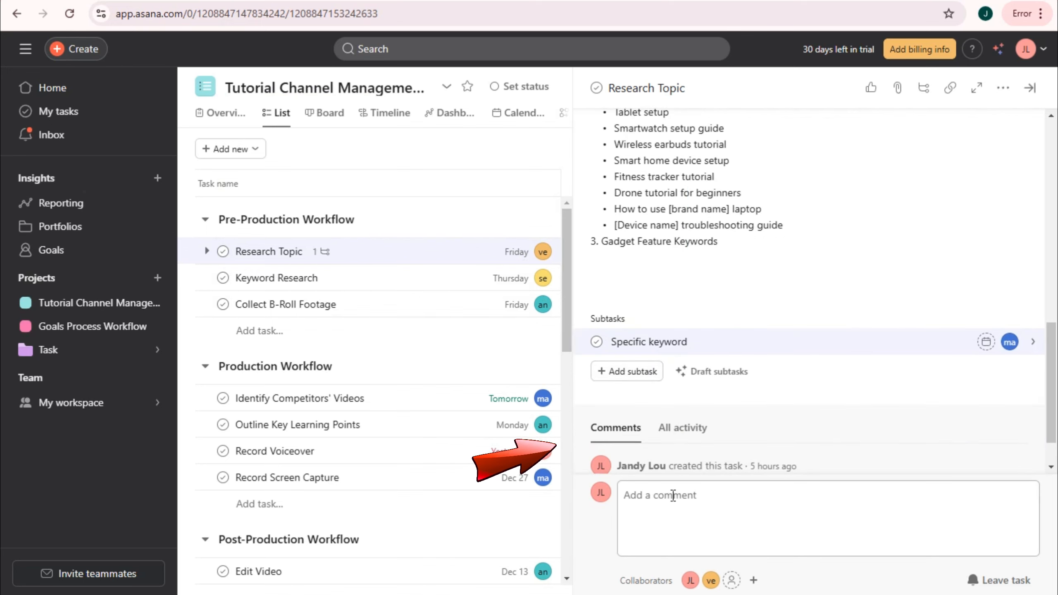
{"action": "left_click", "coordinate": [686, 491]}
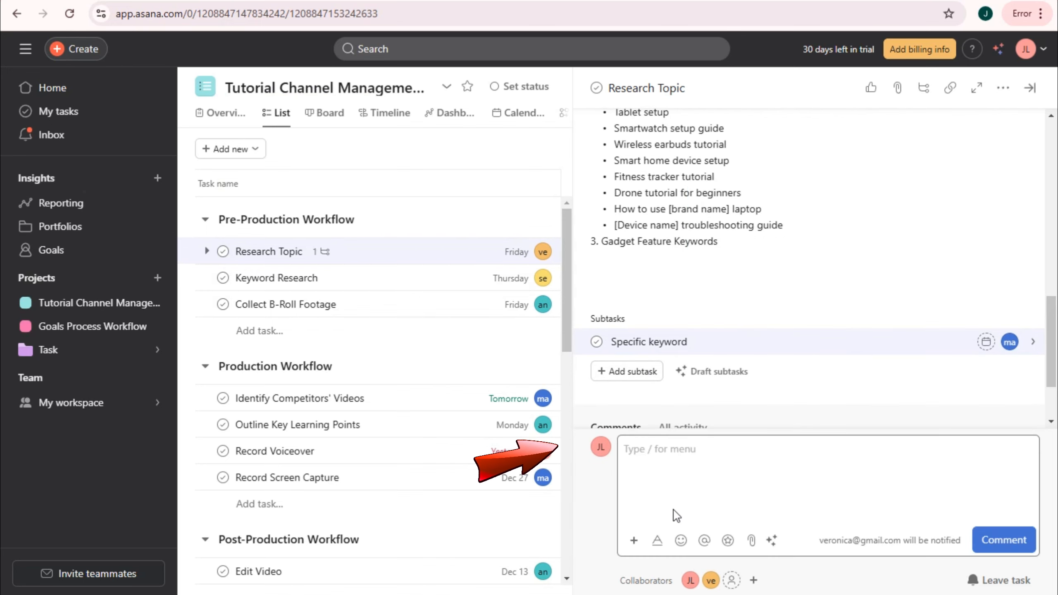
{"action": "type", "text": "This is u"}
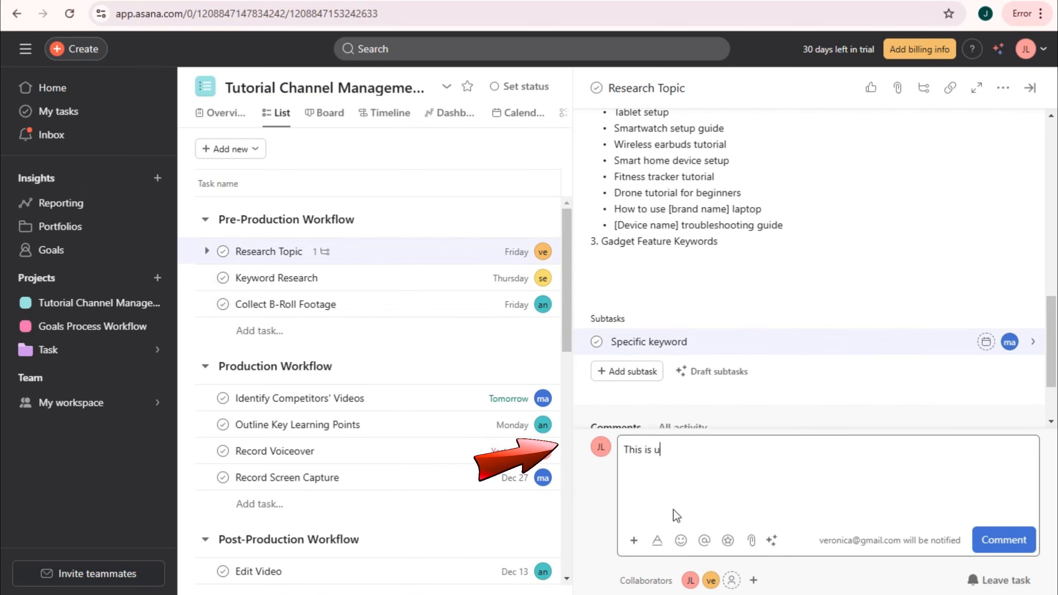
{"action": "type", "text": "rgent!!"}
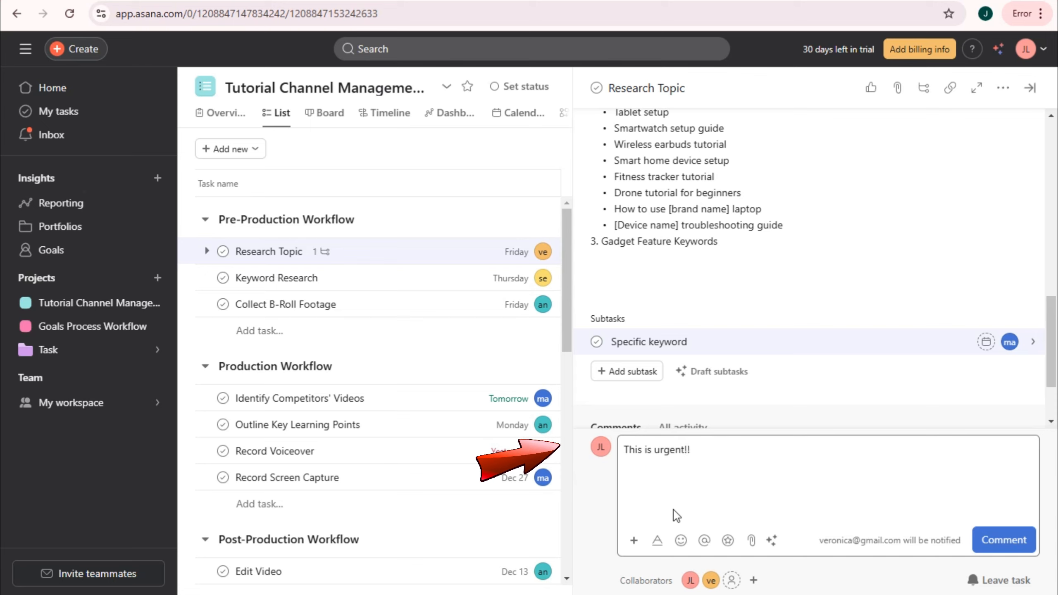
{"action": "left_click", "coordinate": [704, 541]}
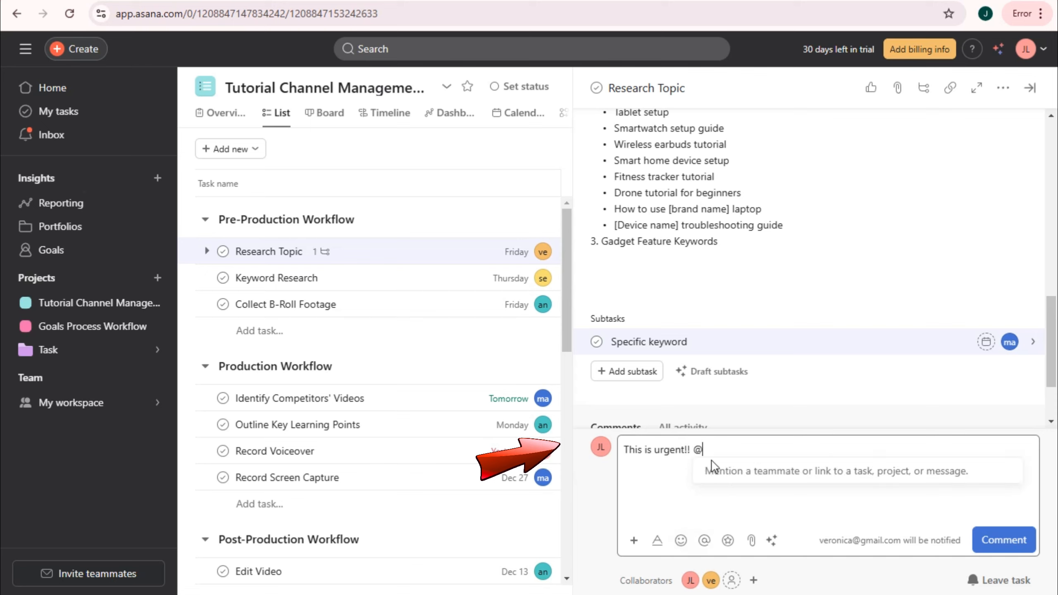
{"action": "type", "text": "ma"}
{"action": "left_click", "coordinate": [786, 470]}
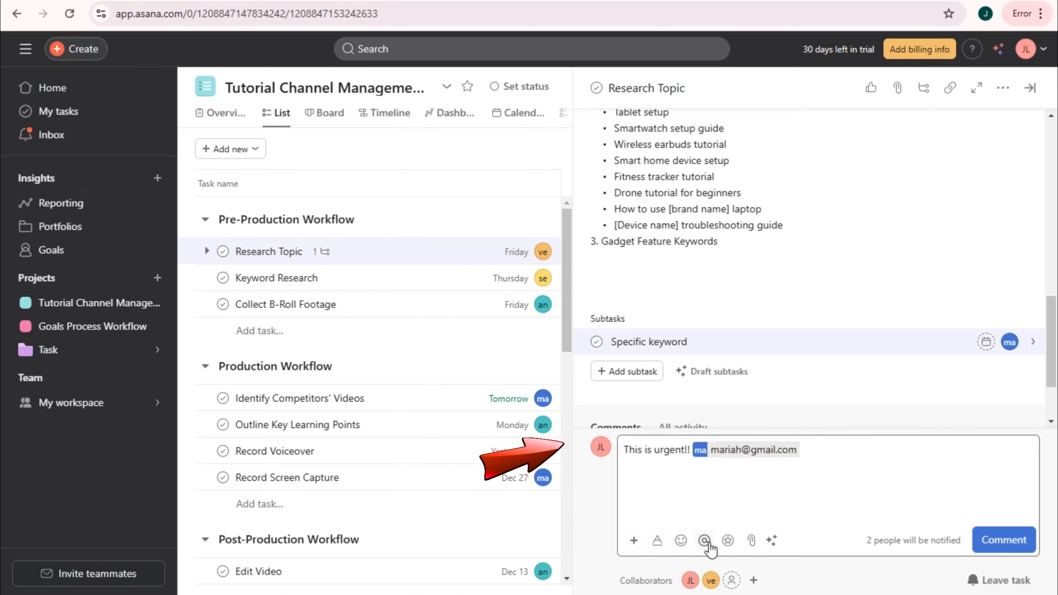
{"action": "left_click", "coordinate": [1001, 540]}
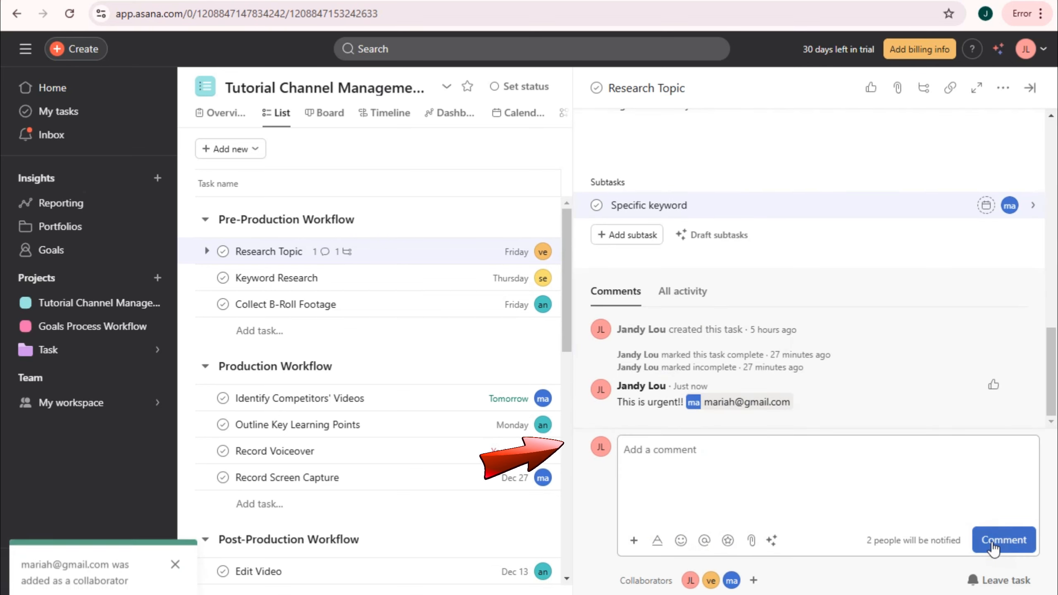
{"action": "scroll", "coordinate": [847, 423], "scroll_direction": "up", "scroll_amount": 15}
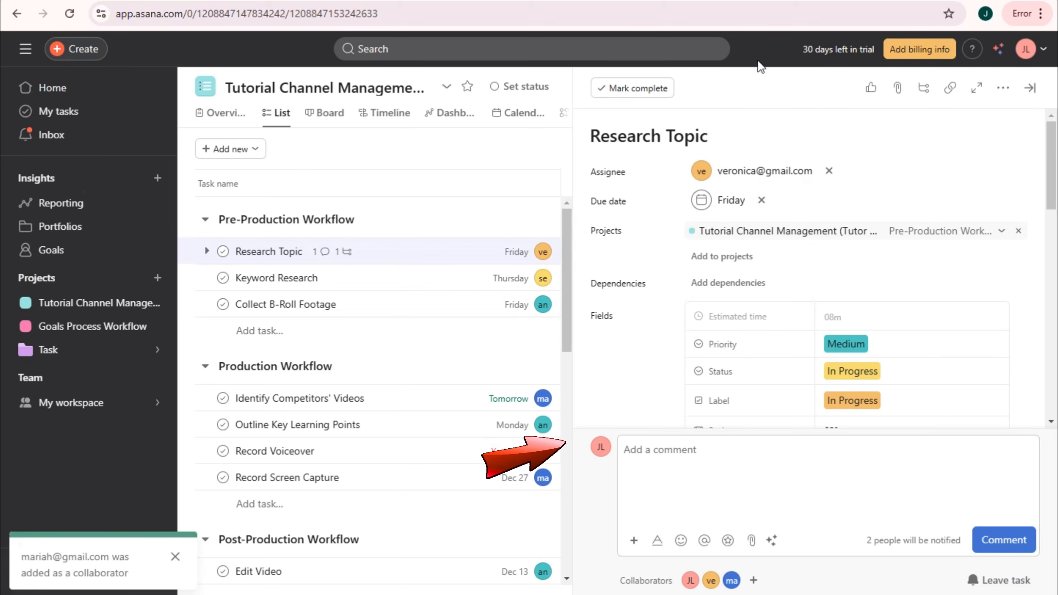
- Mark Research Topic as complete and close its details
{"action": "left_click", "coordinate": [505, 149]}
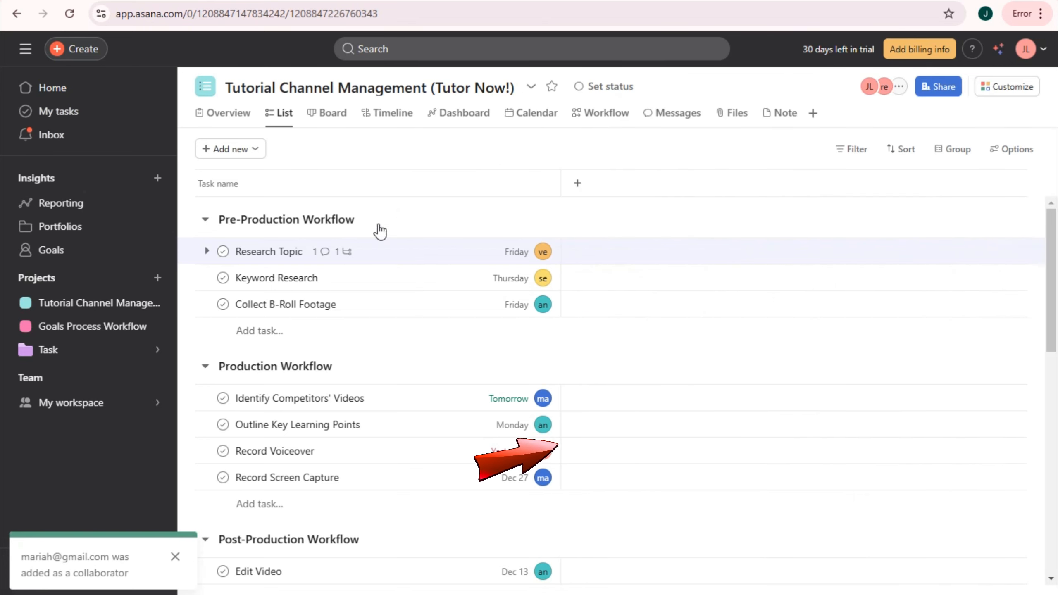
{"action": "left_click", "coordinate": [389, 264]}
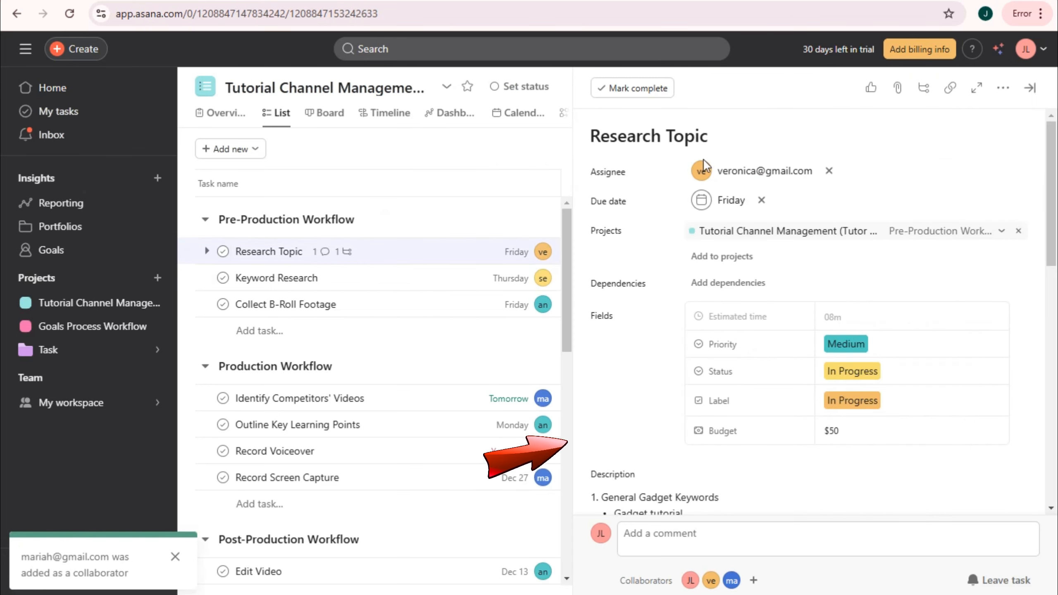
{"action": "scroll", "coordinate": [737, 434], "scroll_direction": "down", "scroll_amount": 15}
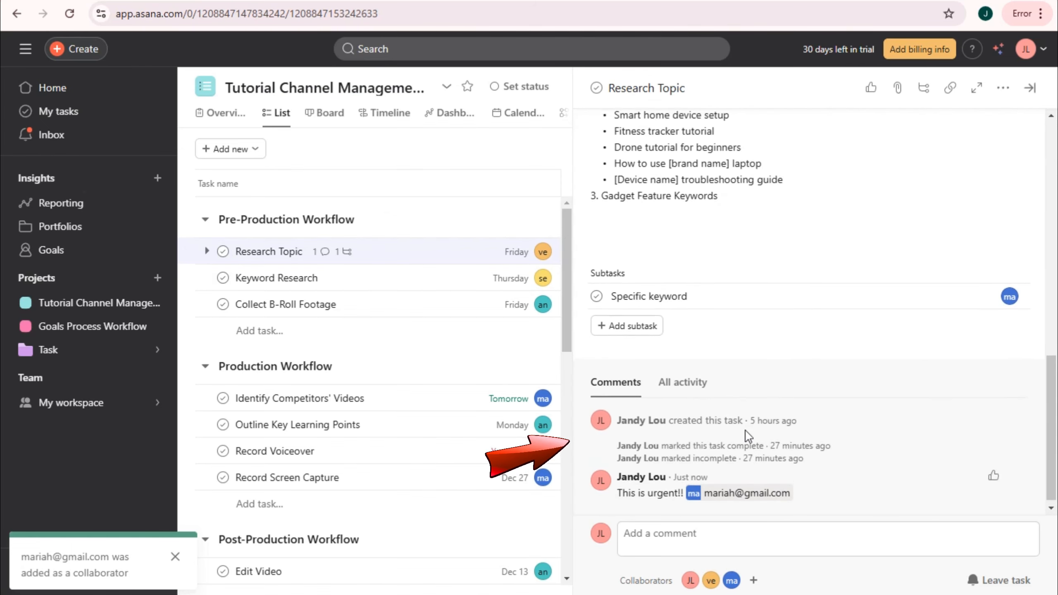
{"action": "scroll", "coordinate": [744, 433], "scroll_direction": "up", "scroll_amount": 15}
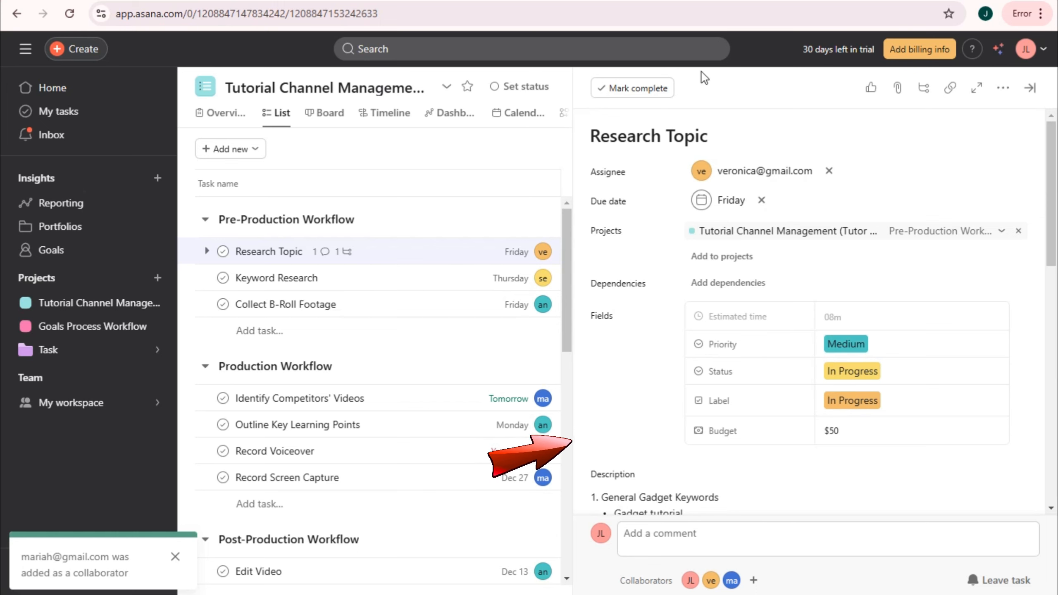
{"action": "left_click", "coordinate": [637, 88]}
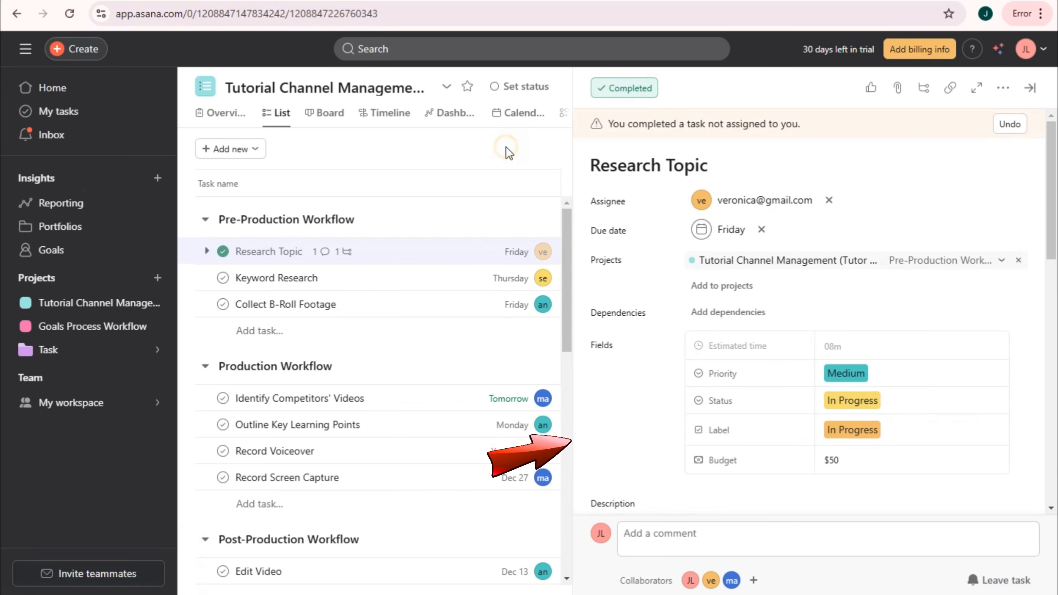
{"action": "key", "text": "Escape"}
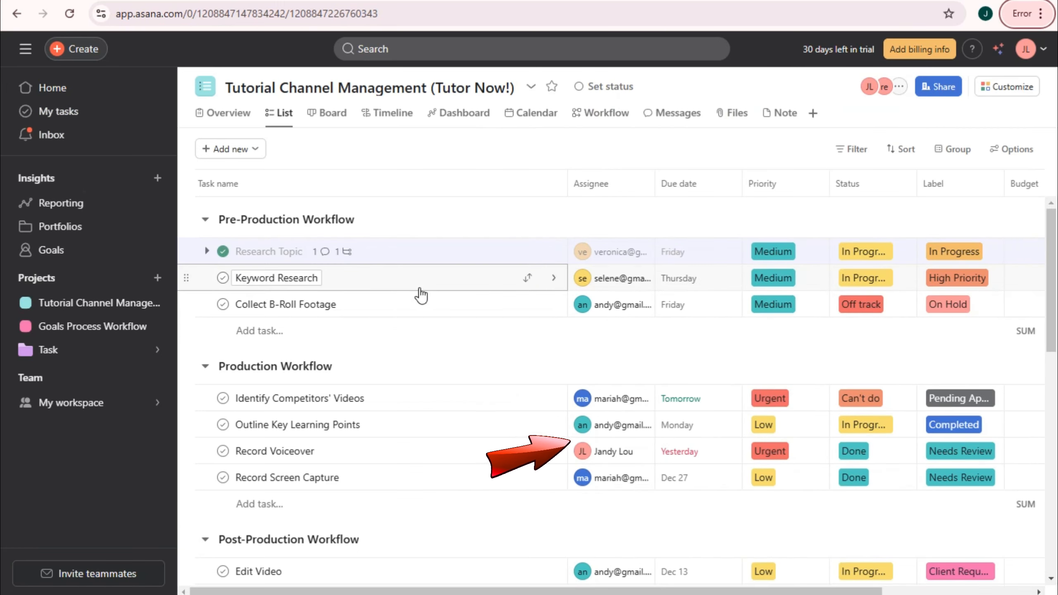
- Look through details of Keyword Research, Collect B-Roll Footage, Identify Competitors' Videos, Outline Key Learning Points, Record Voiceover, then close the panel
{"action": "left_click", "coordinate": [419, 286]}
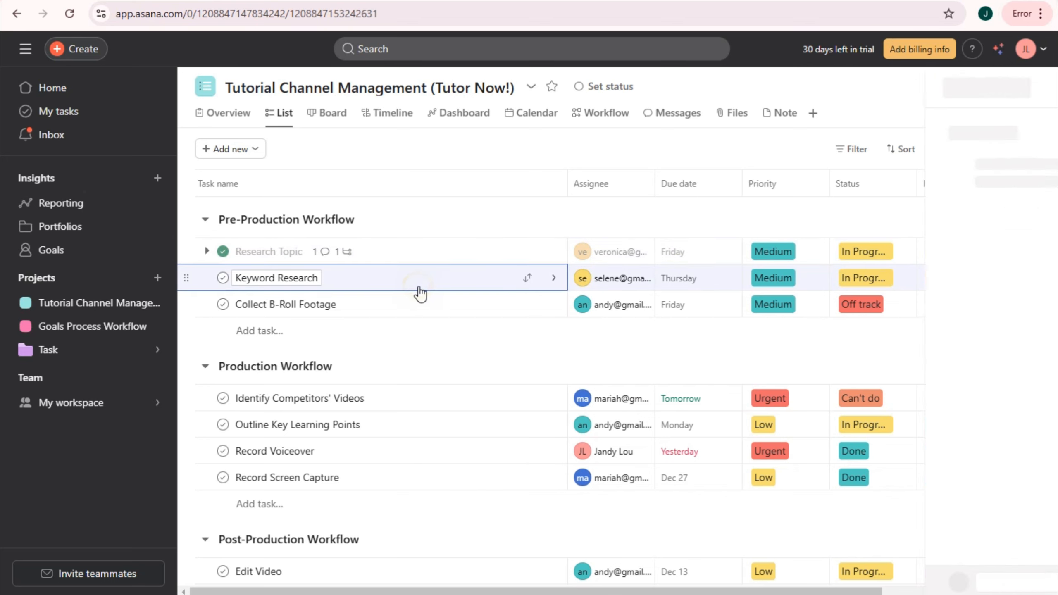
{"action": "scroll", "coordinate": [755, 411], "scroll_direction": "down", "scroll_amount": 5}
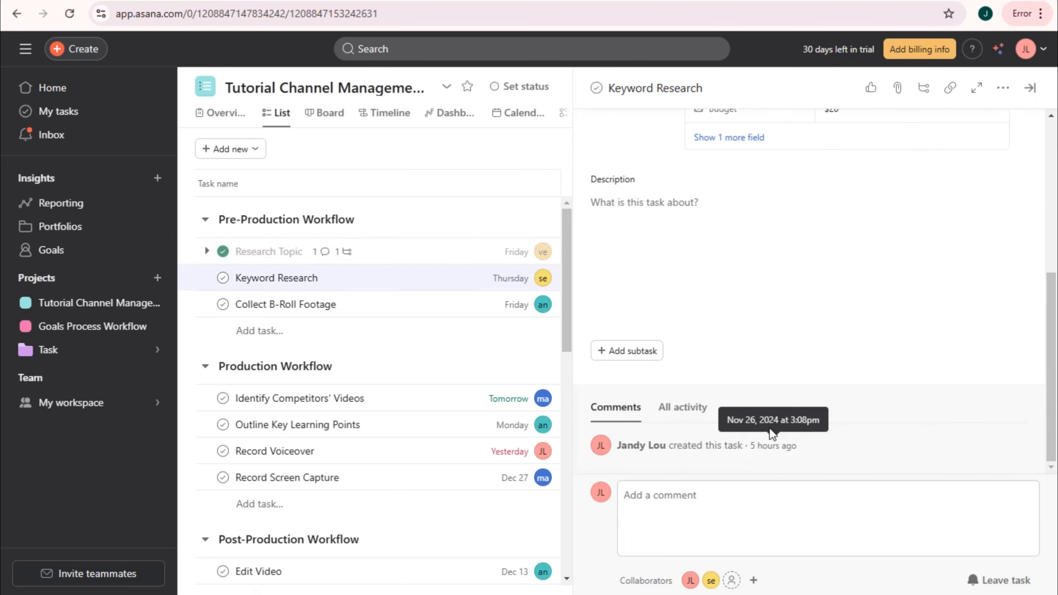
{"action": "left_click", "coordinate": [359, 306]}
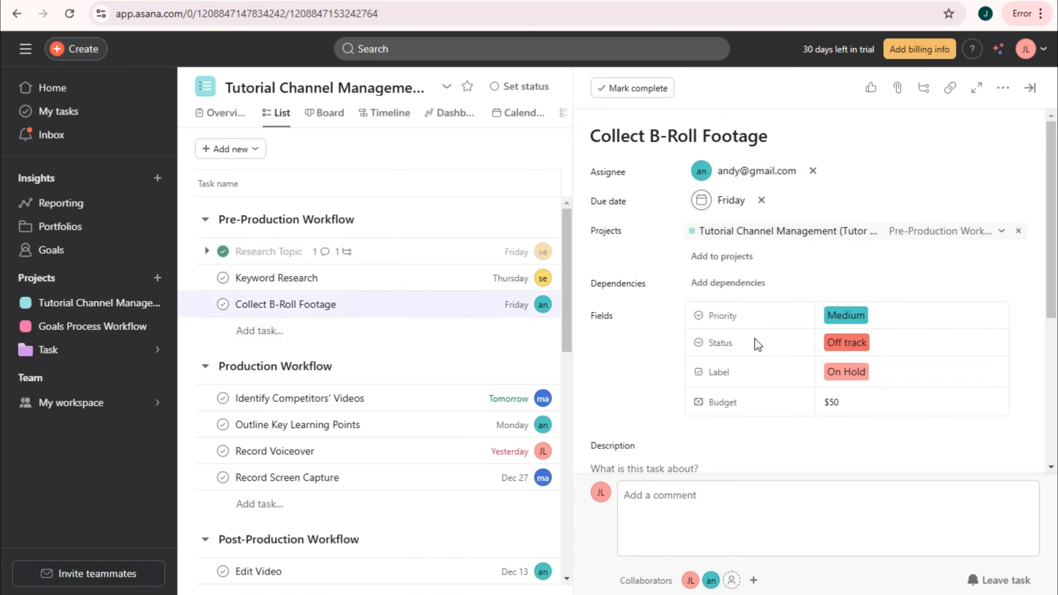
{"action": "scroll", "coordinate": [779, 420], "scroll_direction": "down", "scroll_amount": 5}
{"action": "left_click", "coordinate": [376, 403]}
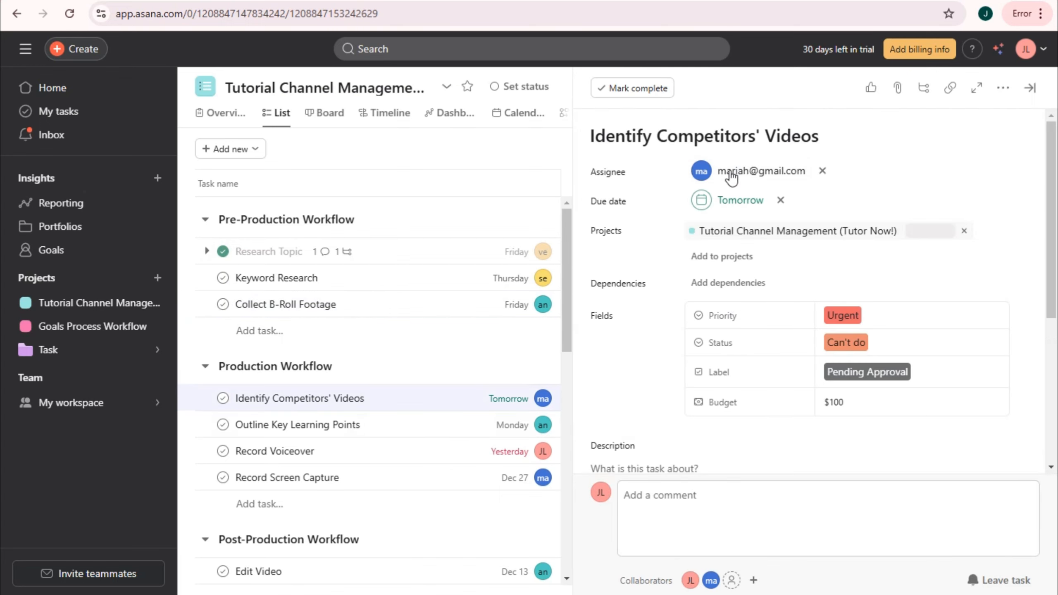
{"action": "scroll", "coordinate": [733, 375], "scroll_direction": "down", "scroll_amount": 5}
{"action": "left_click", "coordinate": [362, 425]}
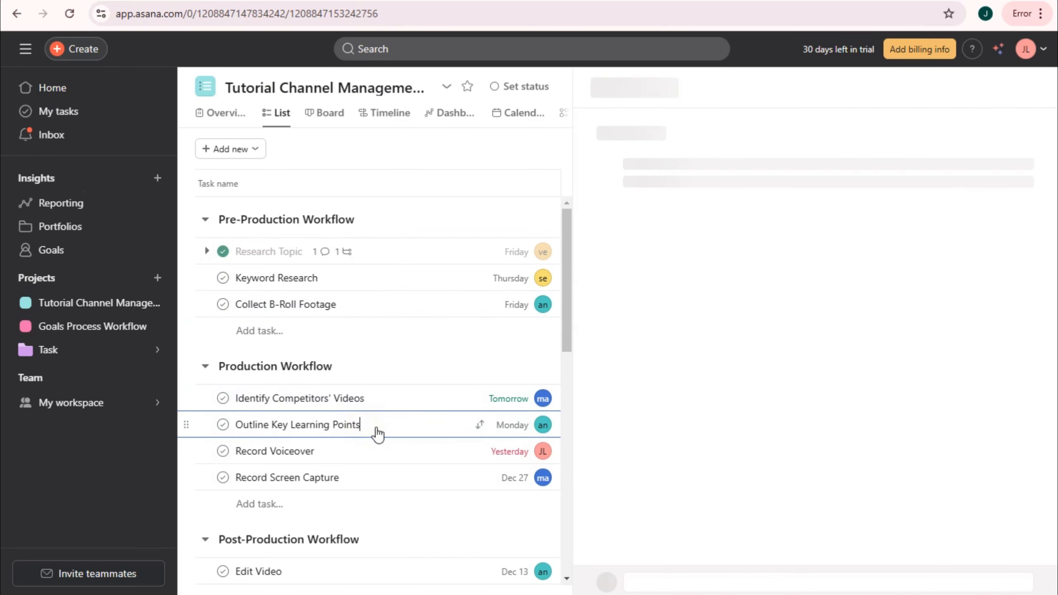
{"action": "scroll", "coordinate": [707, 396], "scroll_direction": "down", "scroll_amount": 5}
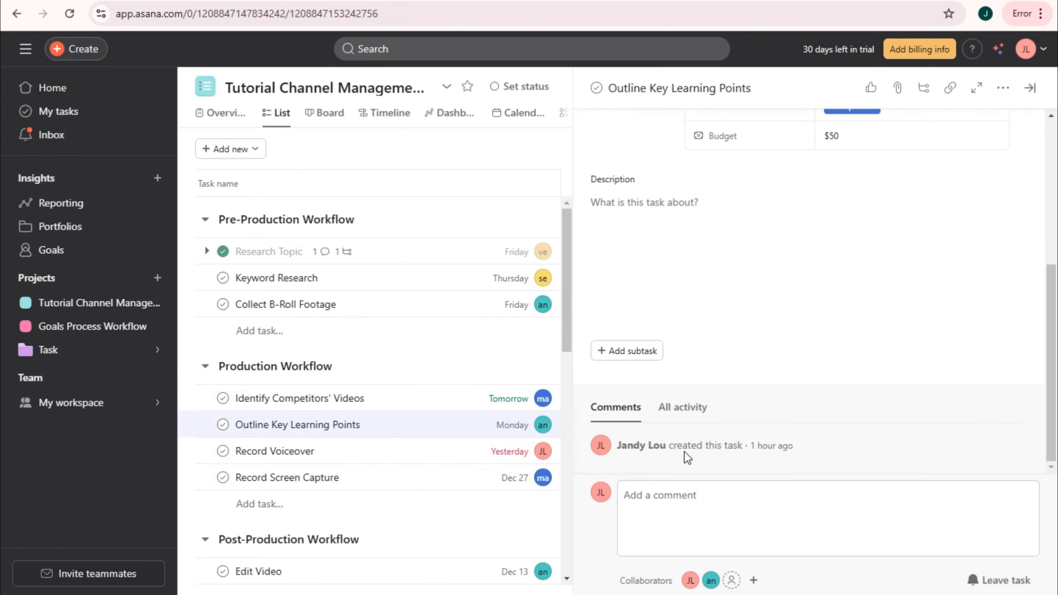
{"action": "left_click", "coordinate": [377, 452]}
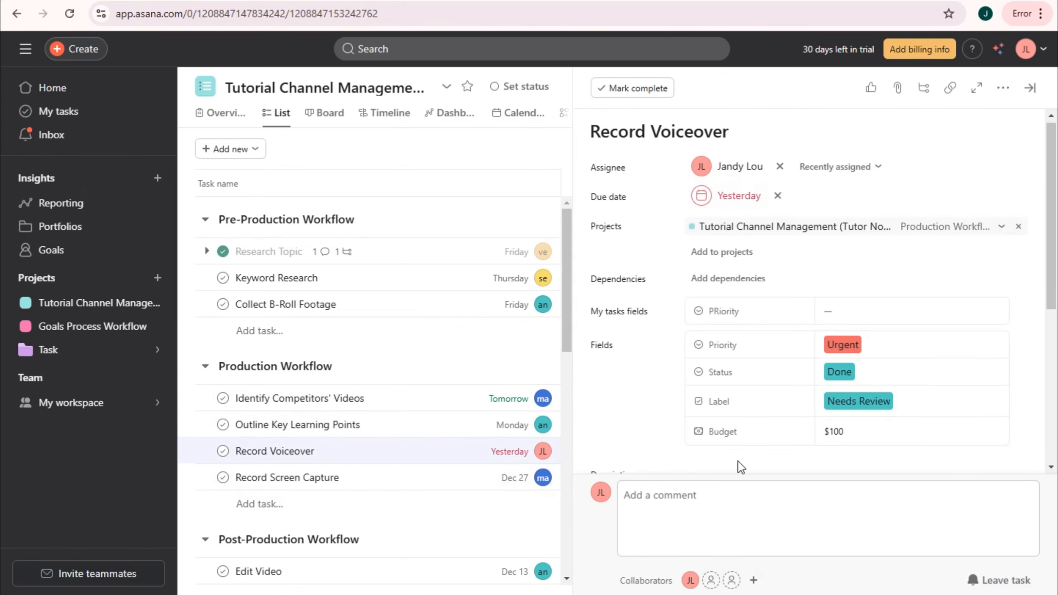
{"action": "scroll", "coordinate": [739, 462], "scroll_direction": "down", "scroll_amount": 5}
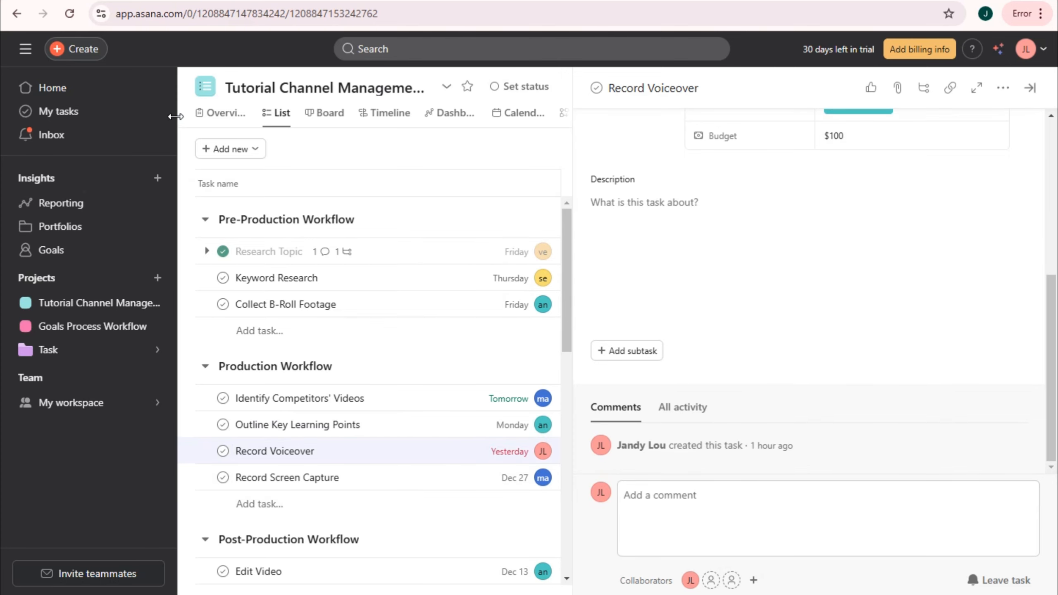
{"action": "key", "text": "Escape"}
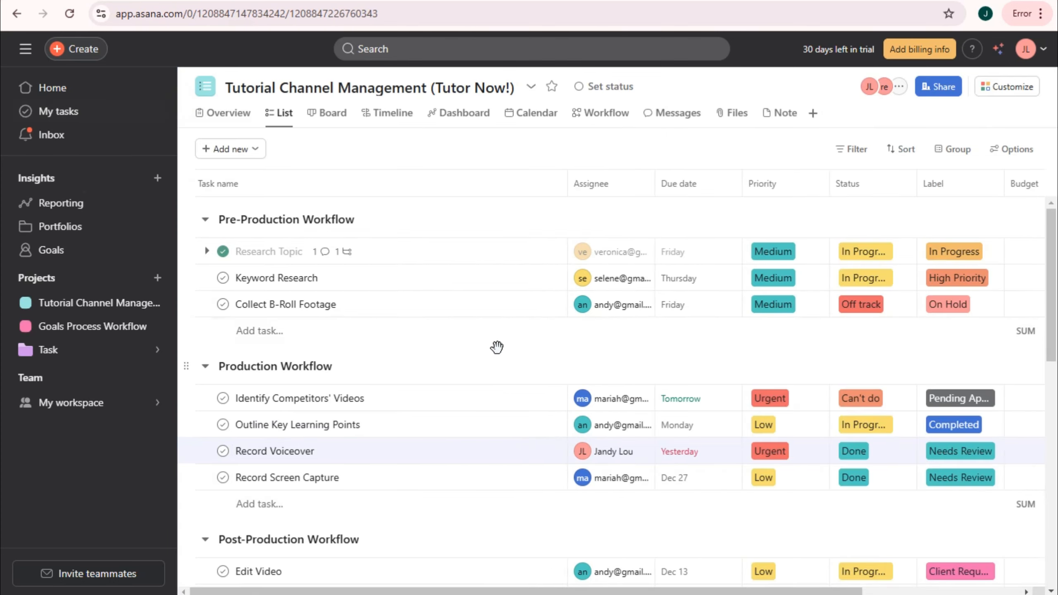
{"action": "scroll", "coordinate": [588, 389], "scroll_direction": "down", "scroll_amount": 15}
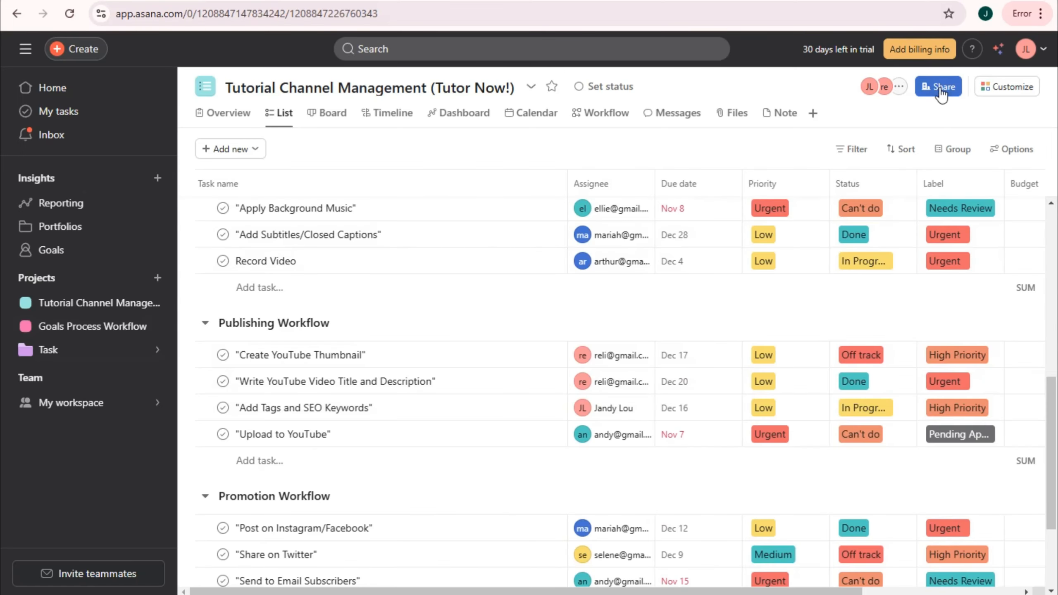
- Invite the suggested teammate to the project with the Viewer role
{"action": "left_click", "coordinate": [939, 88]}
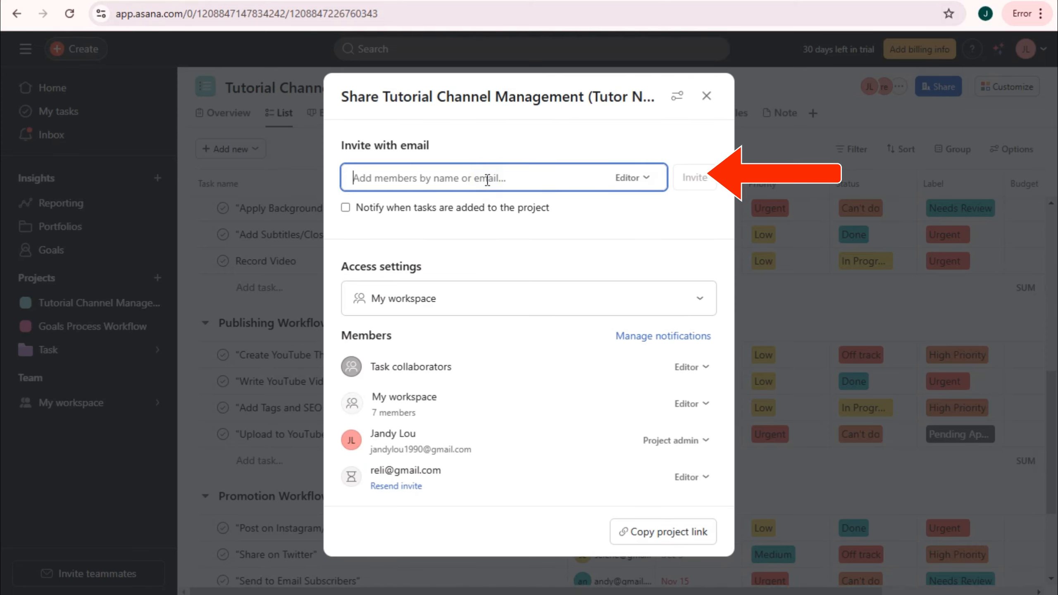
{"action": "type", "text": "Ellie"}
{"action": "left_click", "coordinate": [475, 210]}
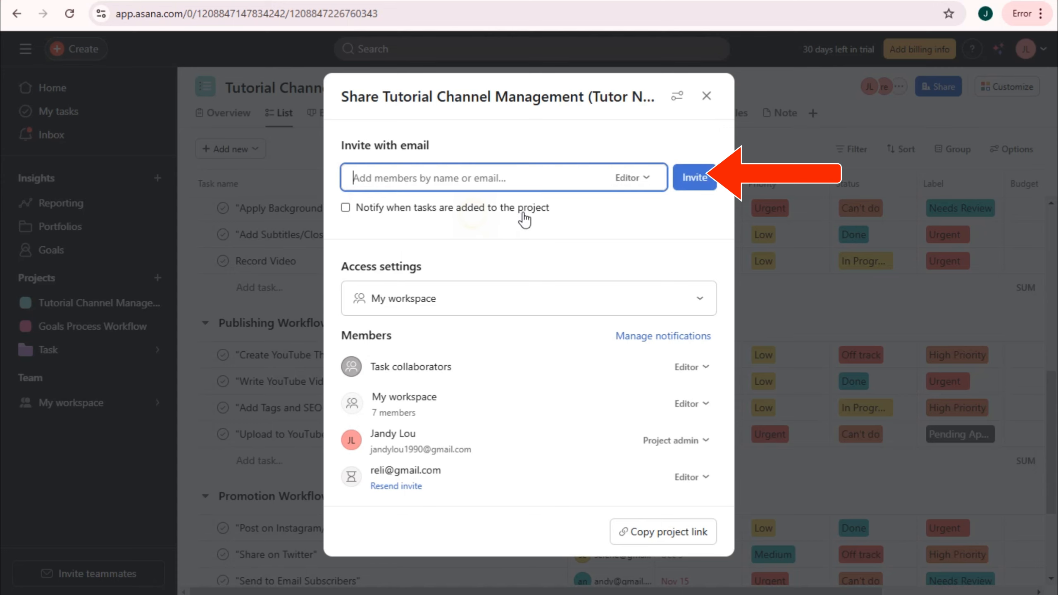
{"action": "left_click", "coordinate": [631, 178]}
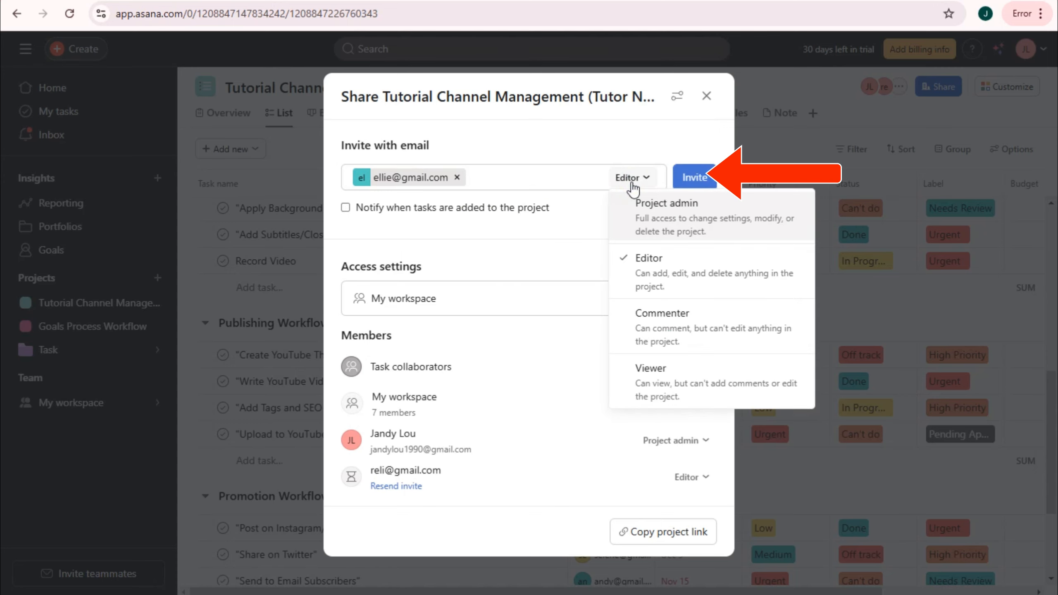
{"action": "left_click", "coordinate": [661, 232]}
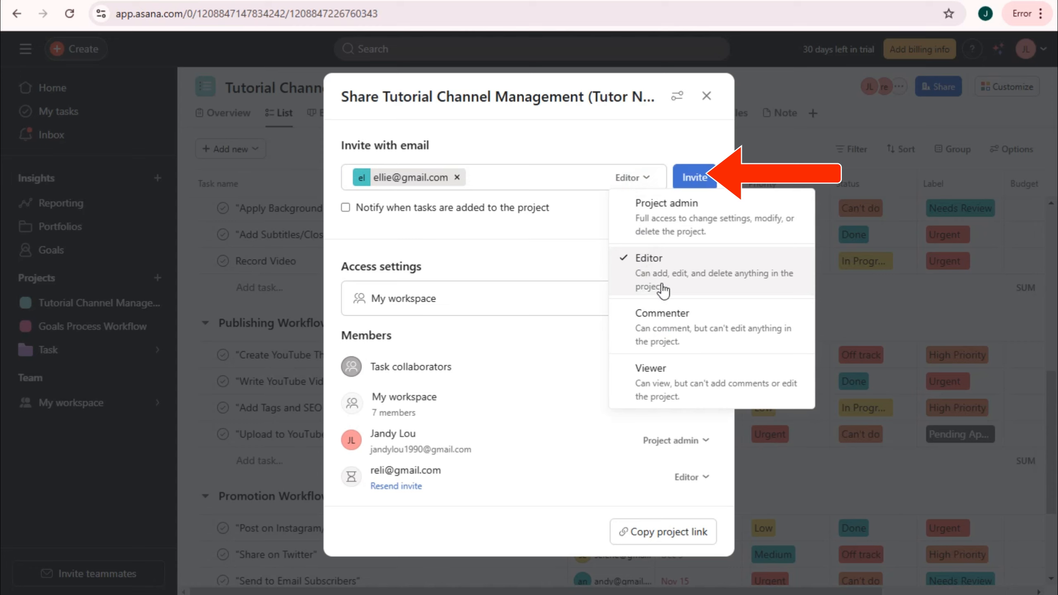
{"action": "left_click", "coordinate": [668, 320]}
{"action": "left_click", "coordinate": [669, 386]}
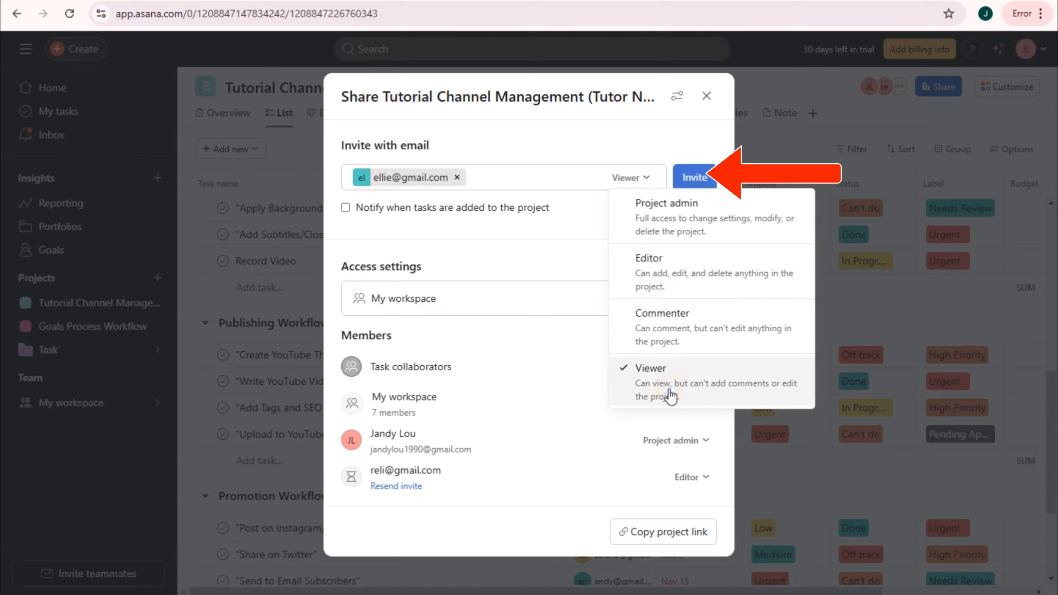
{"action": "left_click", "coordinate": [701, 183]}
{"action": "left_click", "coordinate": [703, 183]}
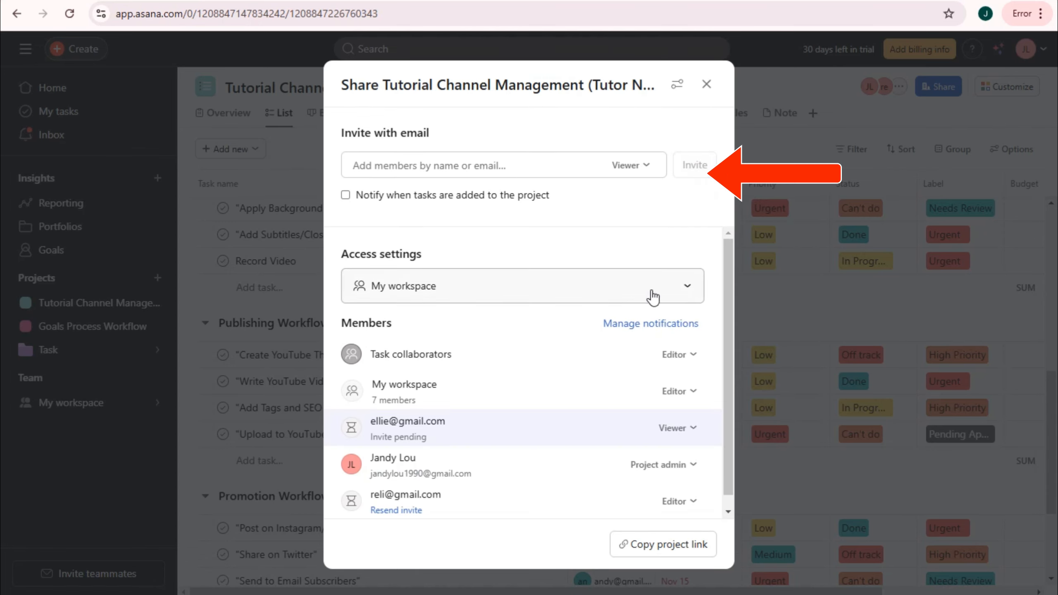
- Review the access settings and resend the invitation with Viewer access
{"action": "left_click", "coordinate": [685, 294]}
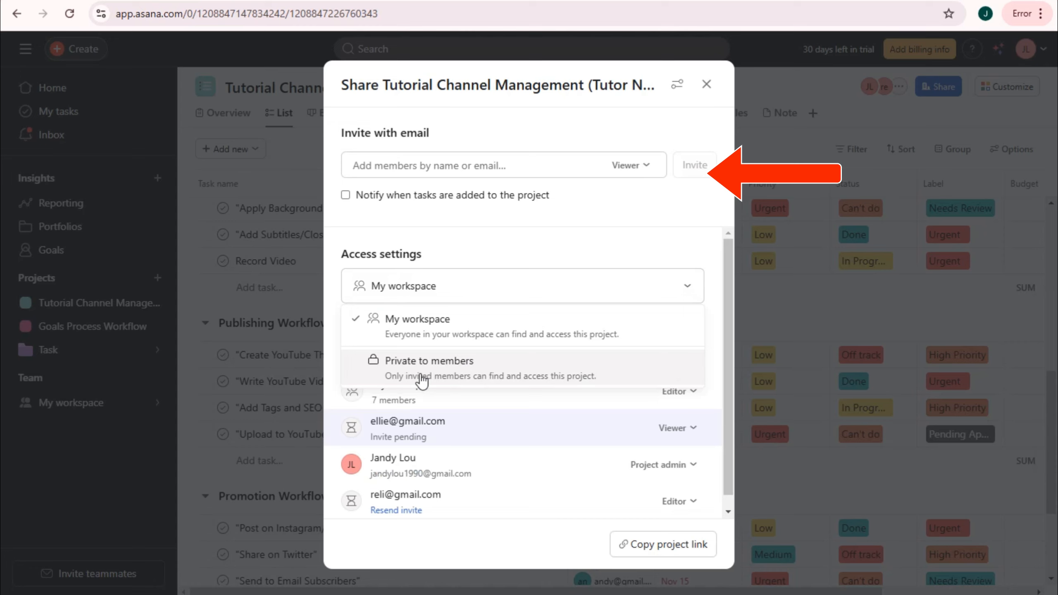
{"action": "left_click", "coordinate": [541, 252]}
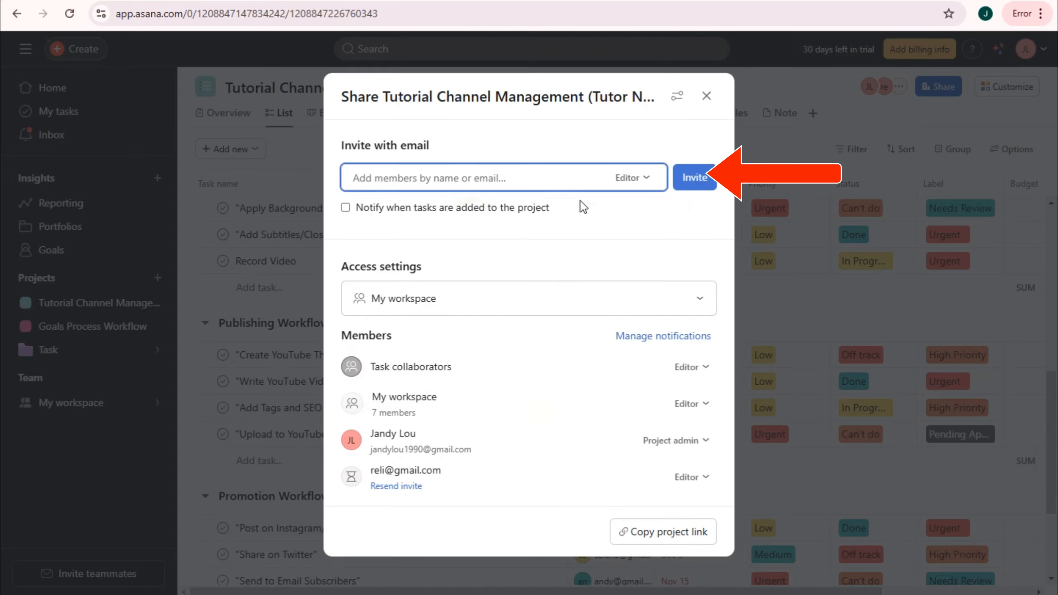
{"action": "left_click", "coordinate": [633, 189]}
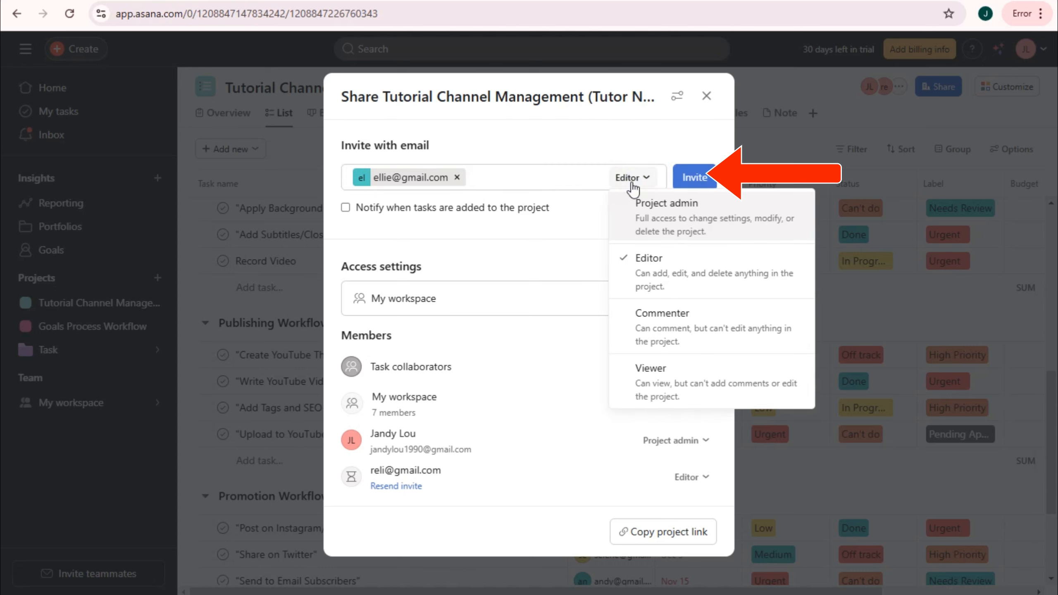
{"action": "left_click", "coordinate": [662, 228]}
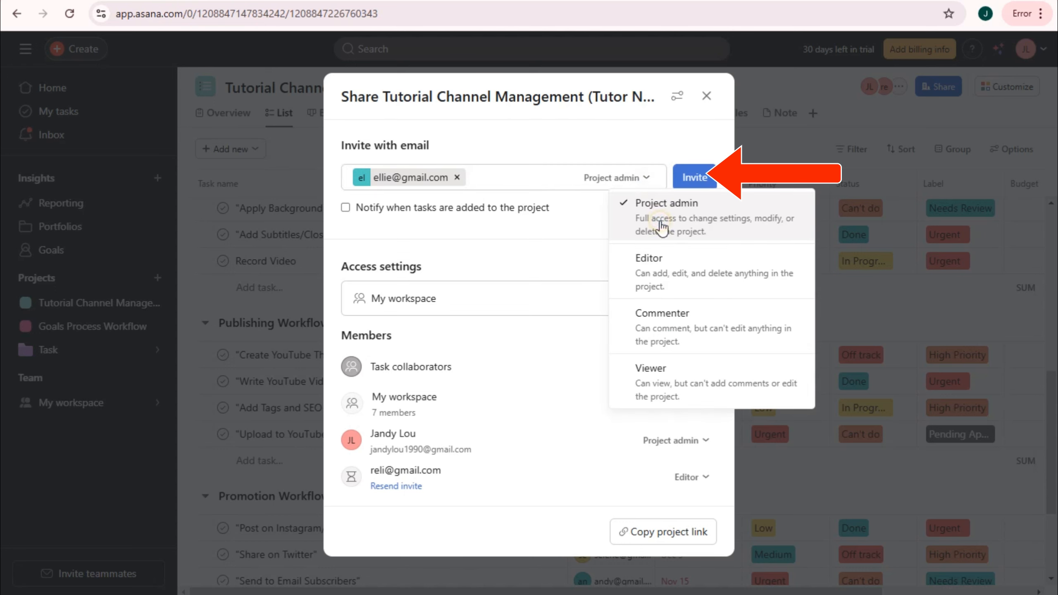
{"action": "left_click", "coordinate": [660, 263]}
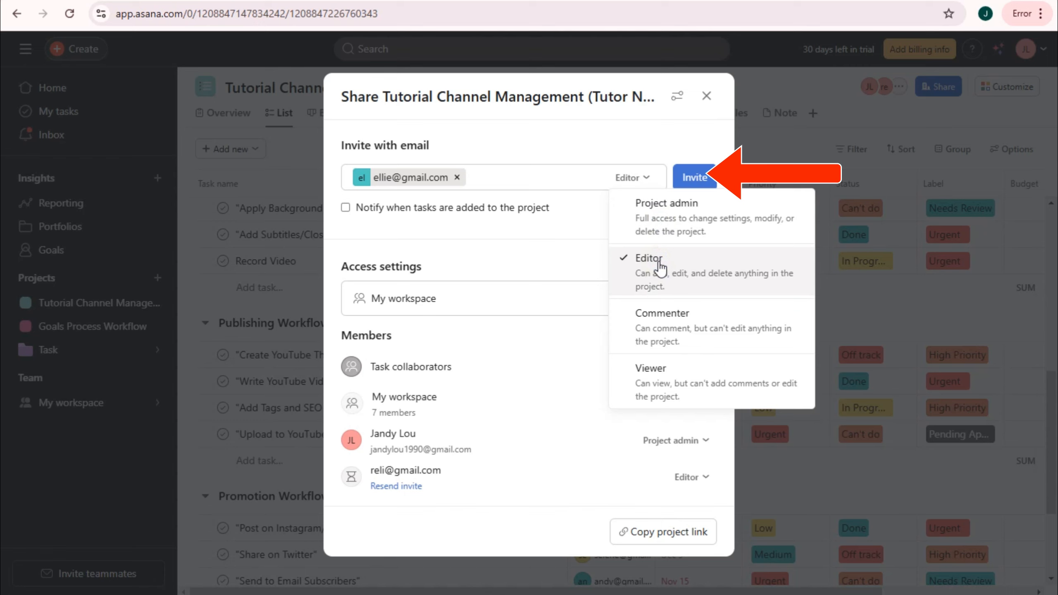
{"action": "left_click", "coordinate": [669, 319]}
{"action": "left_click", "coordinate": [671, 388]}
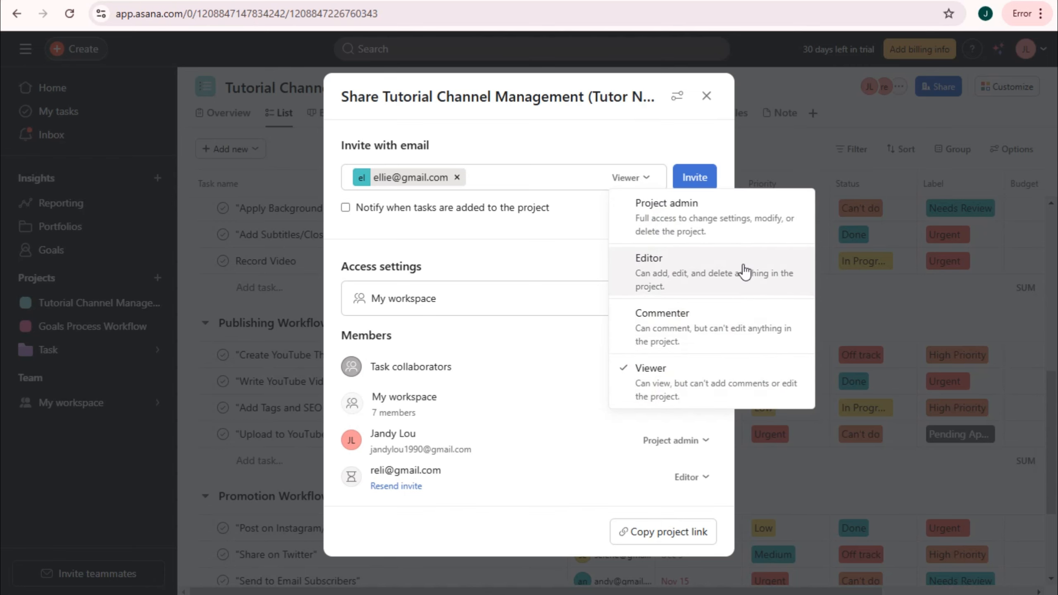
{"action": "left_click", "coordinate": [702, 184]}
{"action": "left_click", "coordinate": [702, 179]}
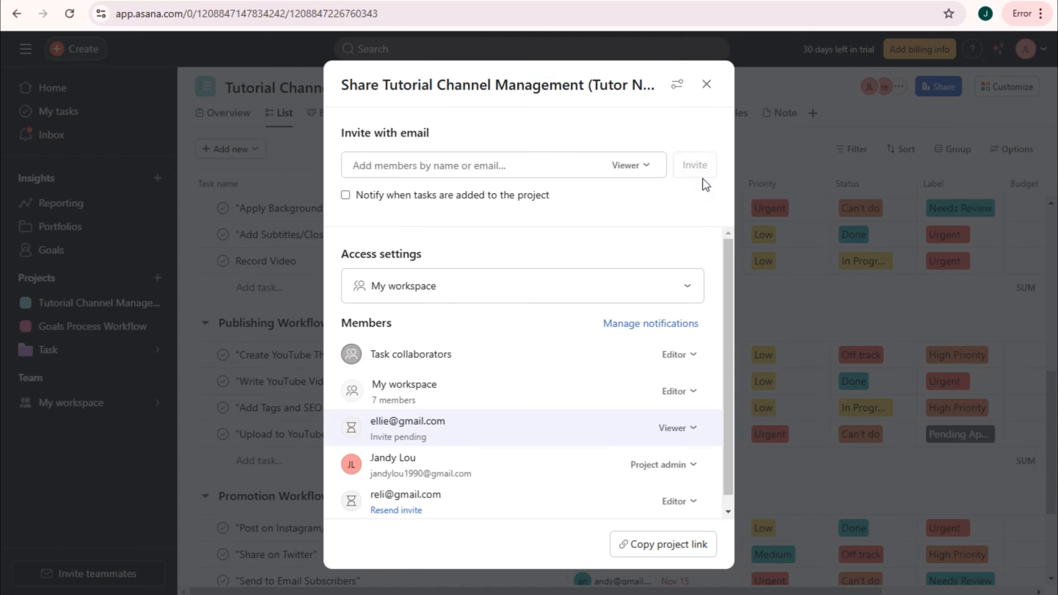
- Check the access options again and copy the project link
{"action": "left_click", "coordinate": [685, 293]}
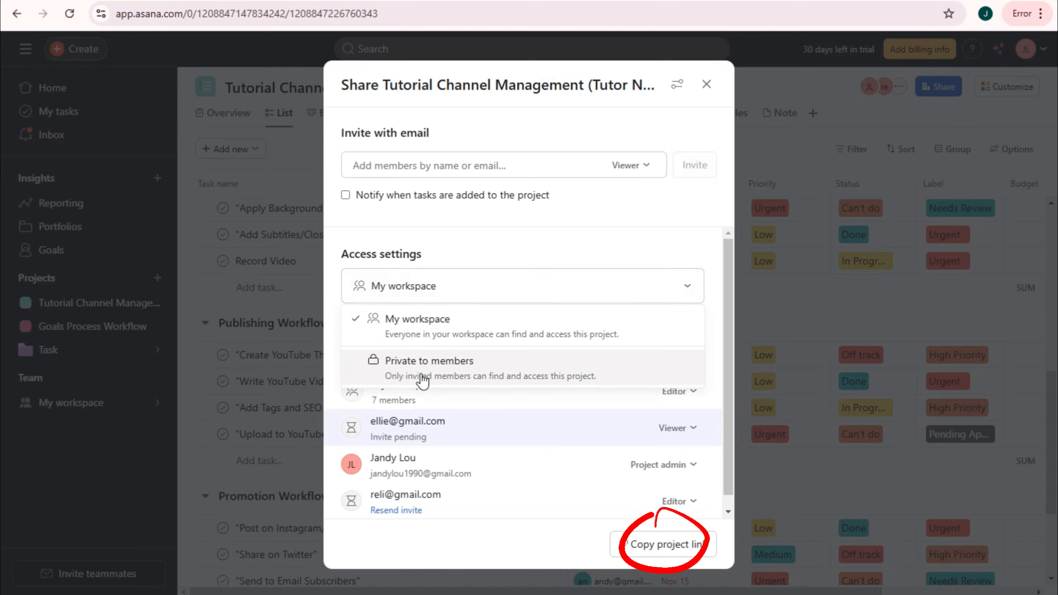
{"action": "left_click", "coordinate": [543, 252]}
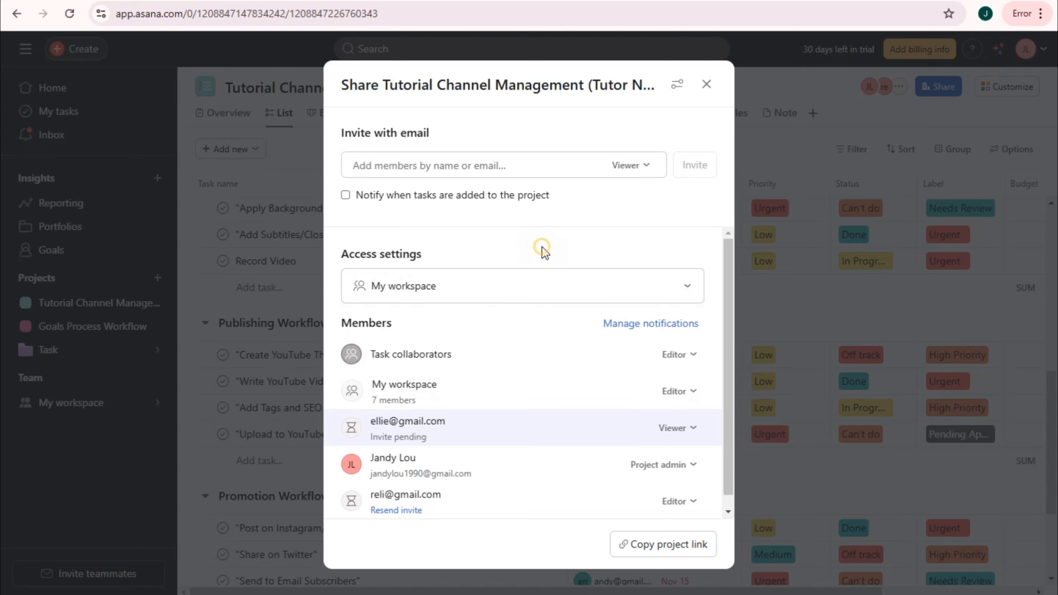
{"action": "left_click", "coordinate": [676, 544]}
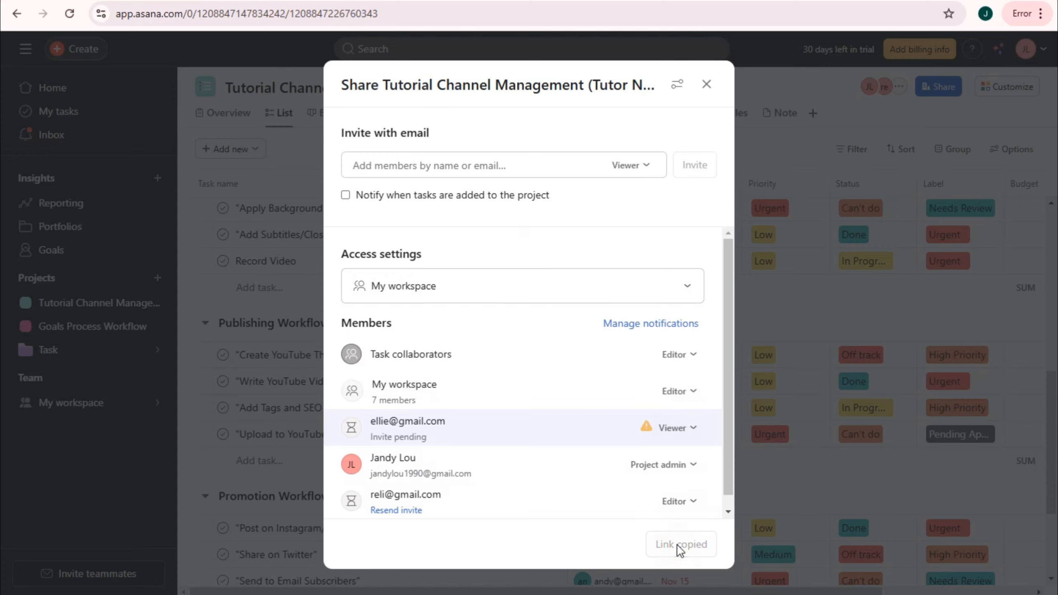
- Open the copied project link in a new browser tab
{"action": "key", "text": "ctrl+t"}
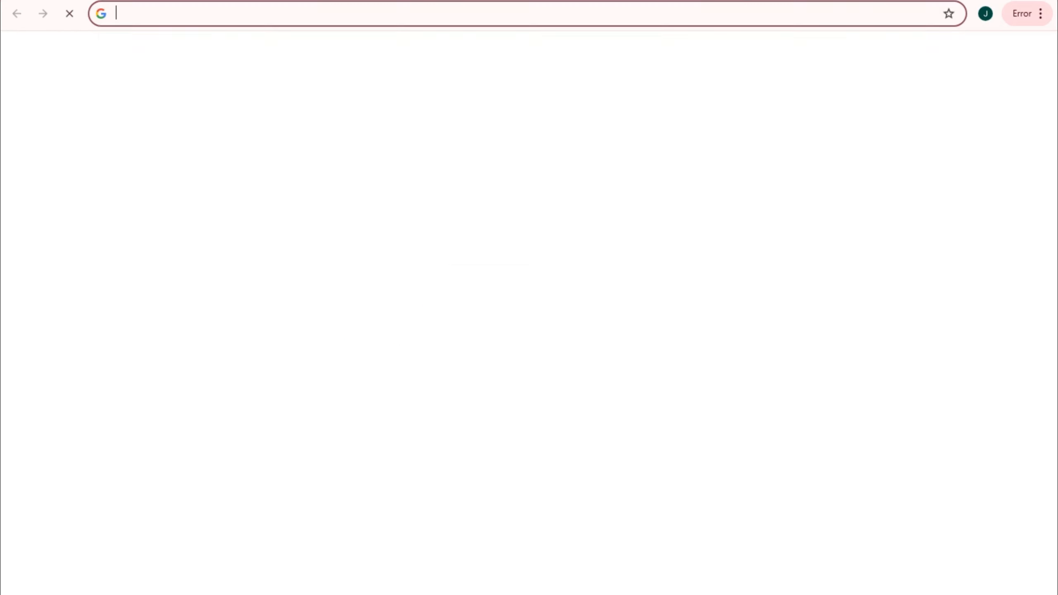
{"action": "key", "text": "ctrl+v"}
{"action": "key", "text": "Return"}
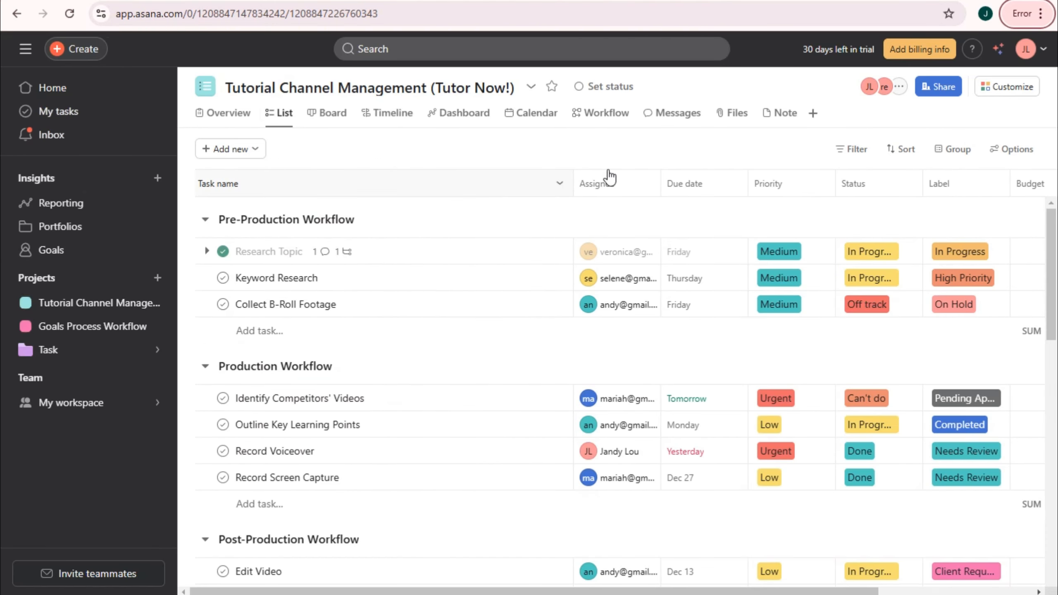
- Star the Tutorial Channel Management project so it appears under Starred
{"action": "left_click", "coordinate": [598, 88]}
{"action": "left_click", "coordinate": [599, 88]}
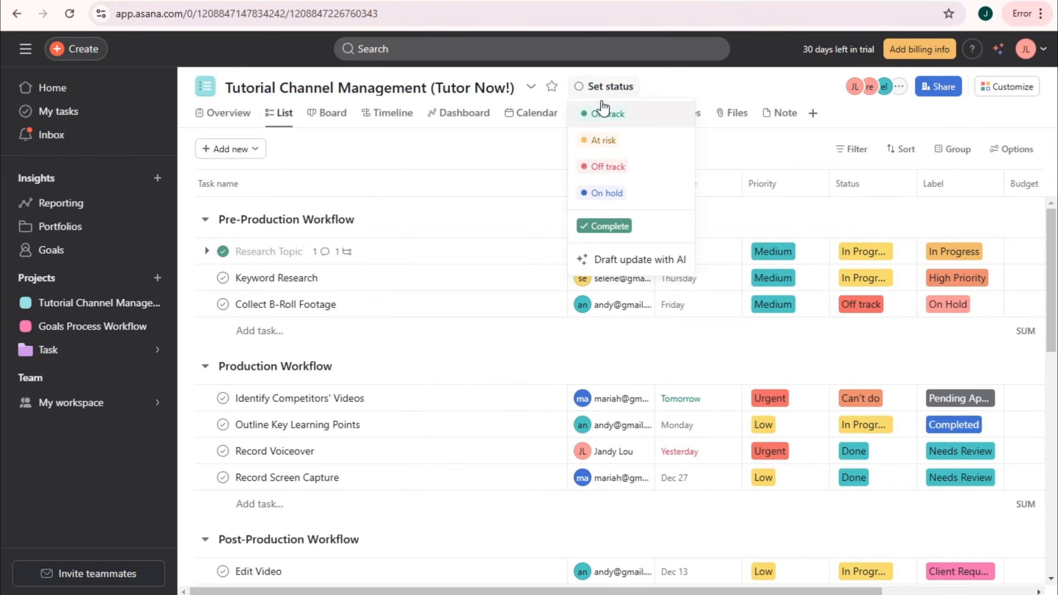
{"action": "left_click", "coordinate": [552, 89]}
{"action": "left_click", "coordinate": [552, 89]}
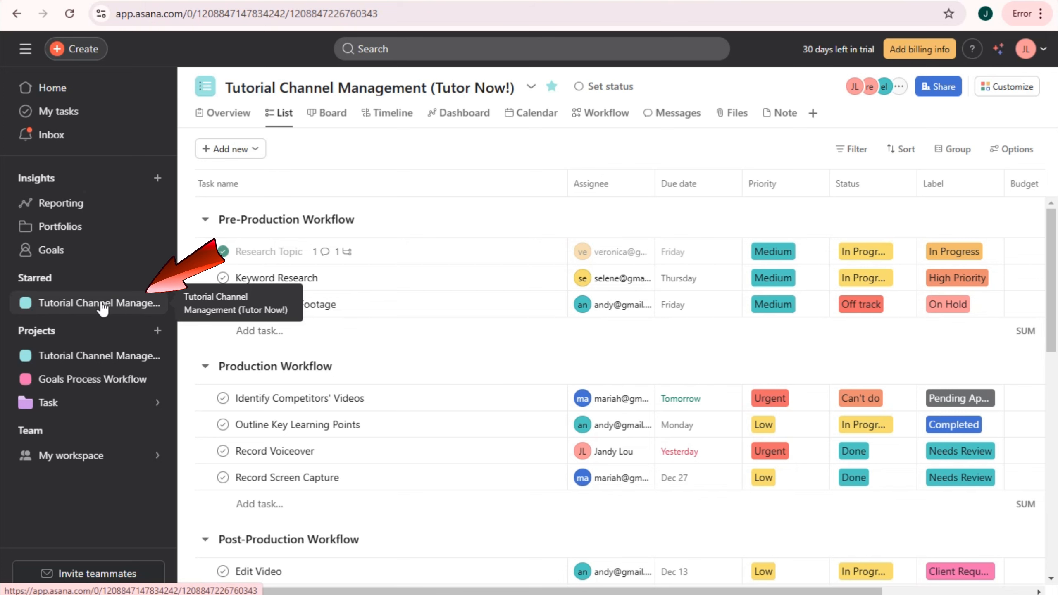
- Scroll through the project's task list, then go to the Inbox
{"action": "scroll", "coordinate": [965, 302], "scroll_direction": "down", "scroll_amount": 3}
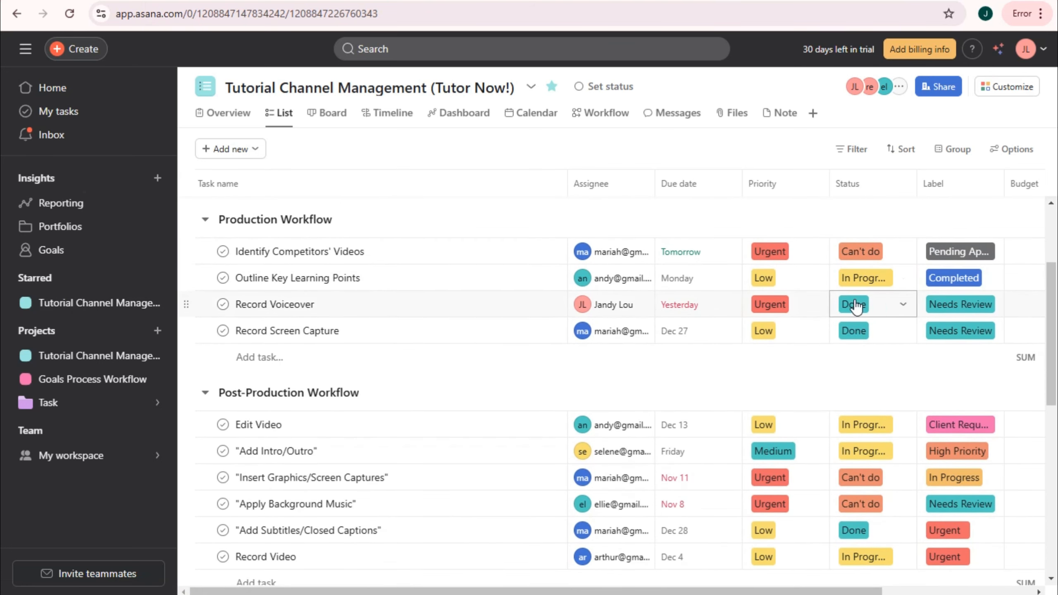
{"action": "scroll", "coordinate": [756, 296], "scroll_direction": "up", "scroll_amount": 3}
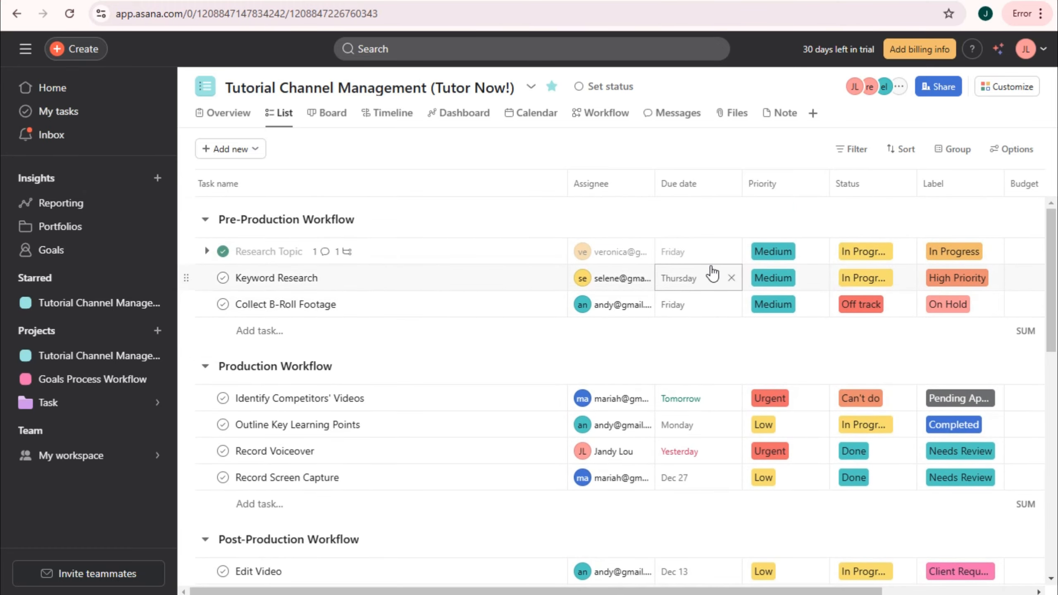
{"action": "scroll", "coordinate": [408, 255], "scroll_direction": "down", "scroll_amount": 6}
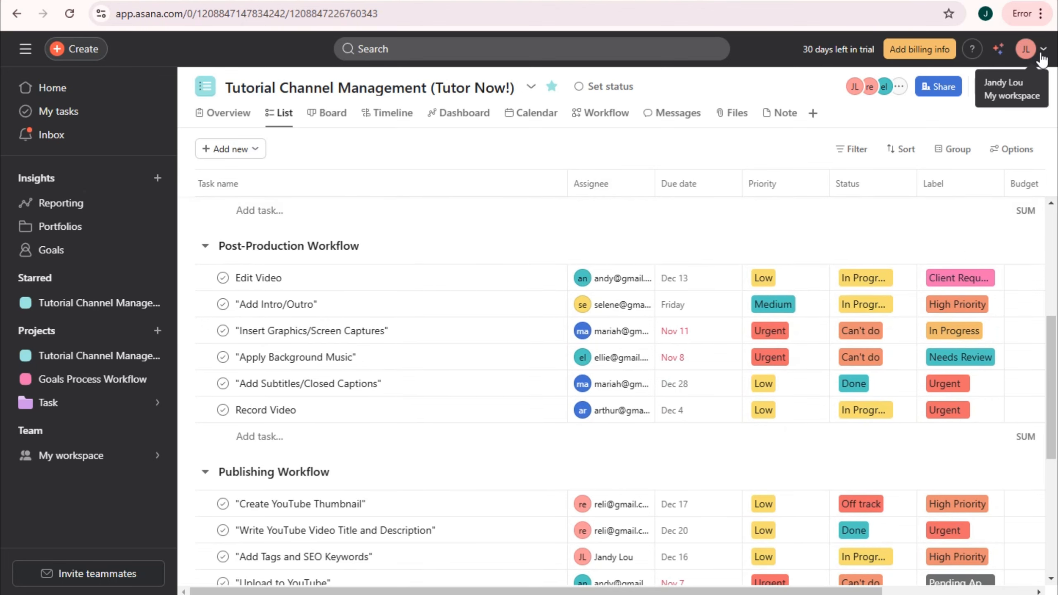
{"action": "scroll", "coordinate": [645, 293], "scroll_direction": "down", "scroll_amount": 5}
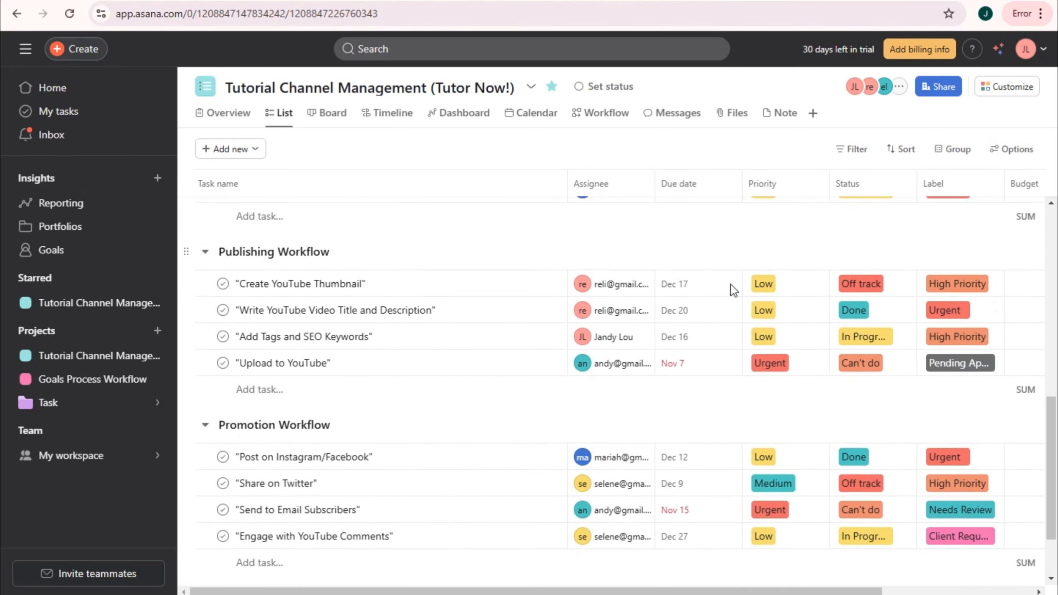
{"action": "scroll", "coordinate": [732, 289], "scroll_direction": "down", "scroll_amount": 2}
{"action": "scroll", "coordinate": [733, 283], "scroll_direction": "up", "scroll_amount": 13}
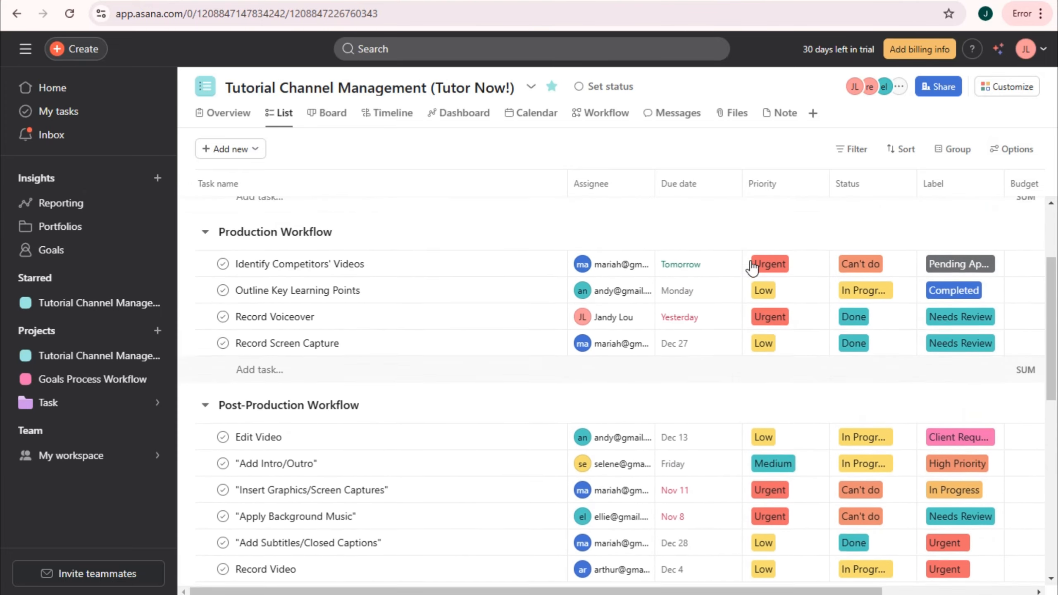
{"action": "scroll", "coordinate": [723, 242], "scroll_direction": "down", "scroll_amount": 12}
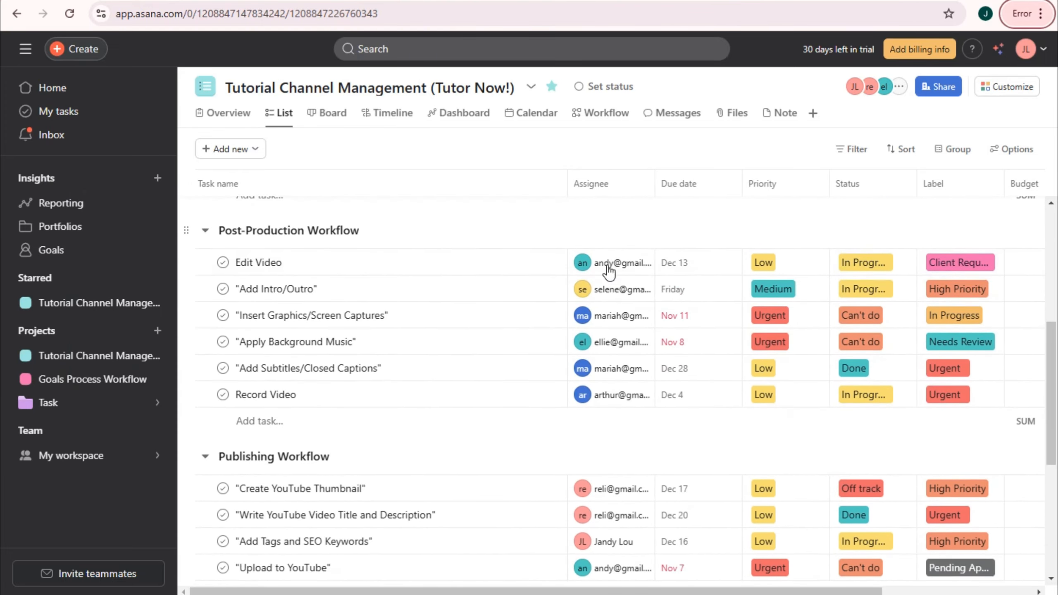
{"action": "scroll", "coordinate": [437, 212], "scroll_direction": "up", "scroll_amount": 15}
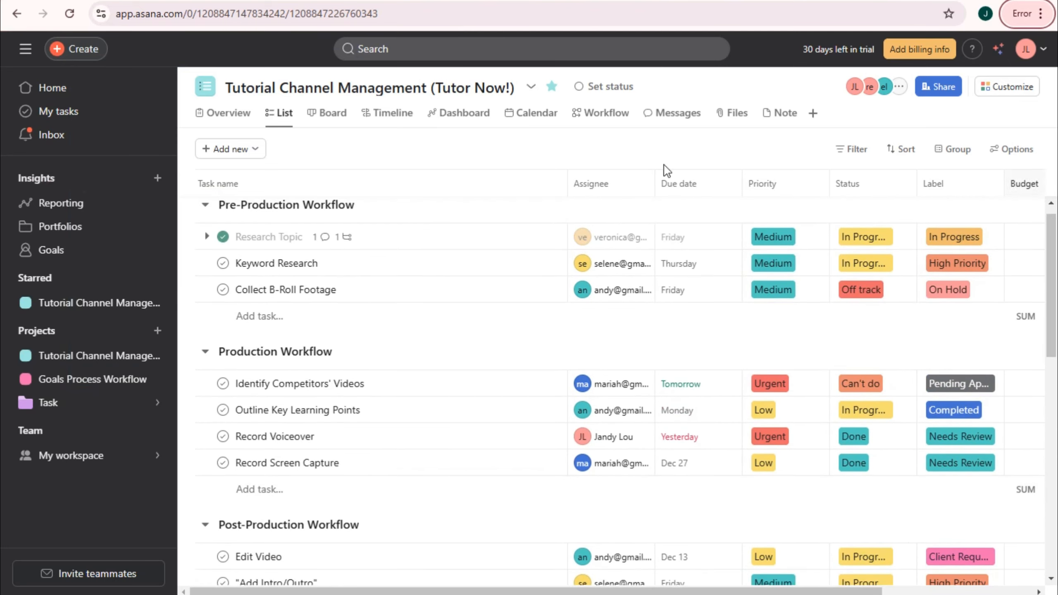
{"action": "left_click", "coordinate": [62, 142]}
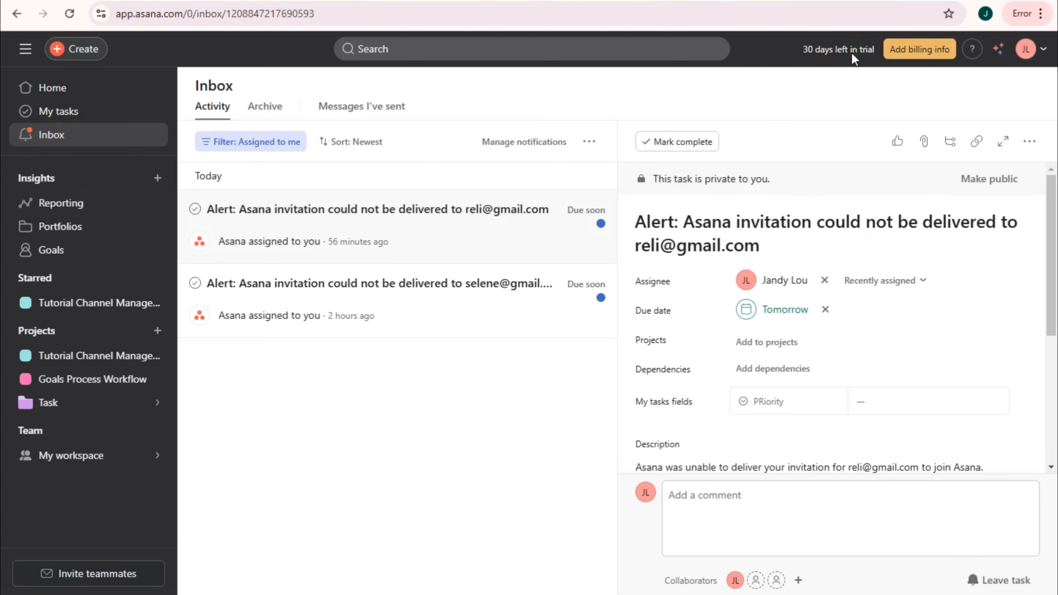
{"action": "left_click", "coordinate": [911, 50]}
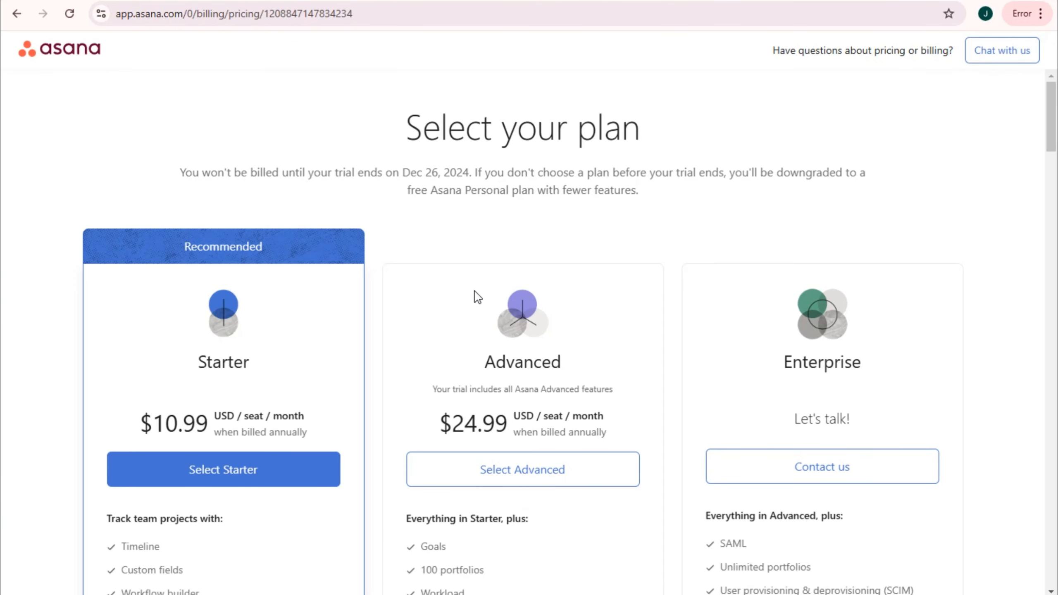
{"action": "scroll", "coordinate": [478, 297], "scroll_direction": "down", "scroll_amount": 5}
{"action": "scroll", "coordinate": [476, 297], "scroll_direction": "down", "scroll_amount": 5}
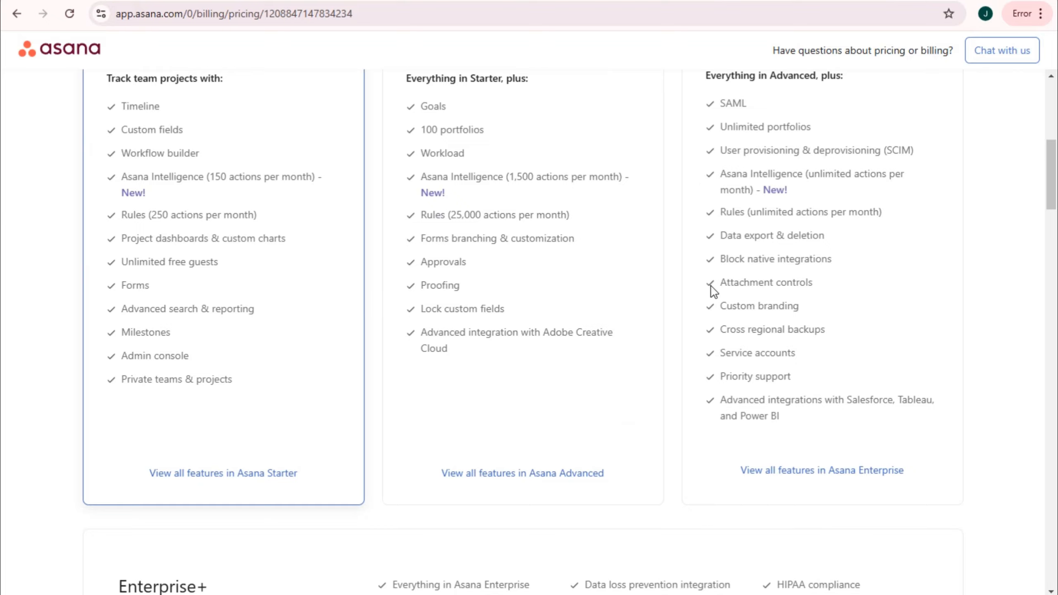
{"action": "scroll", "coordinate": [713, 289], "scroll_direction": "down", "scroll_amount": 18}
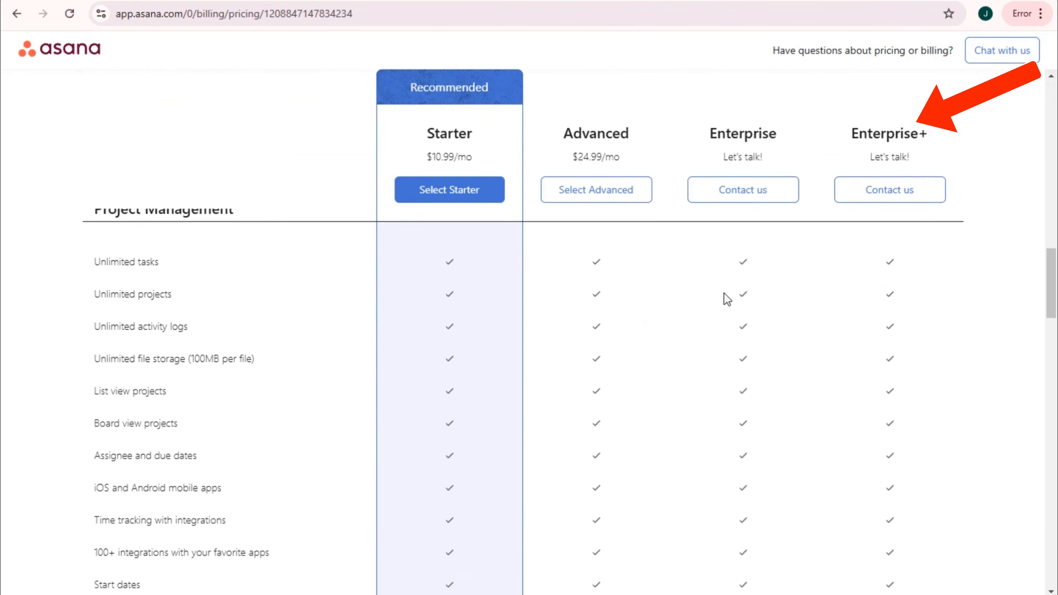
{"action": "scroll", "coordinate": [727, 299], "scroll_direction": "down", "scroll_amount": 3}
{"action": "scroll", "coordinate": [472, 302], "scroll_direction": "down", "scroll_amount": 15}
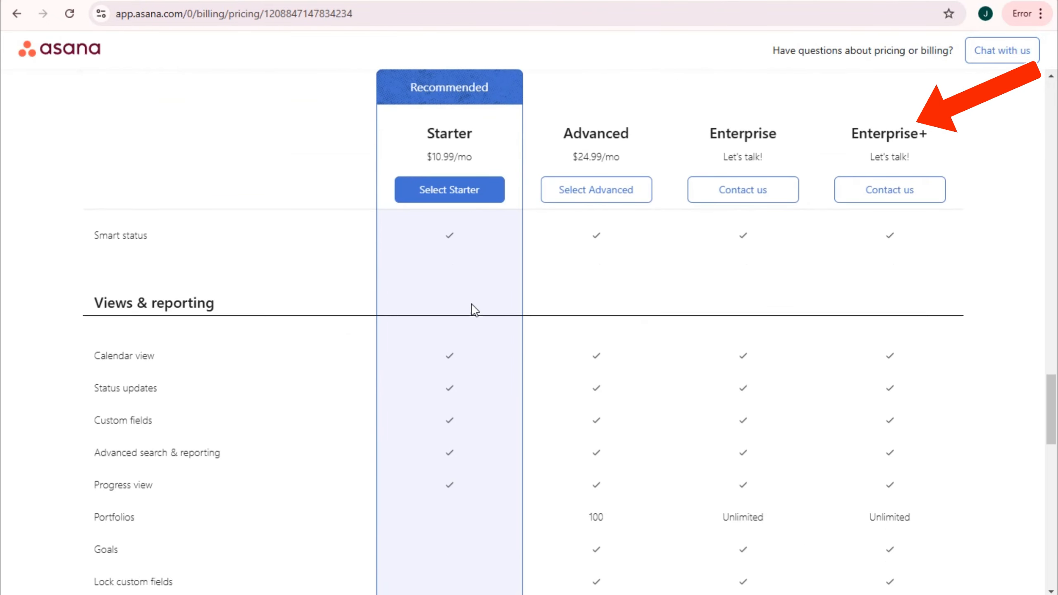
{"action": "scroll", "coordinate": [472, 302], "scroll_direction": "up", "scroll_amount": 2}
{"action": "scroll", "coordinate": [541, 233], "scroll_direction": "down", "scroll_amount": 1}
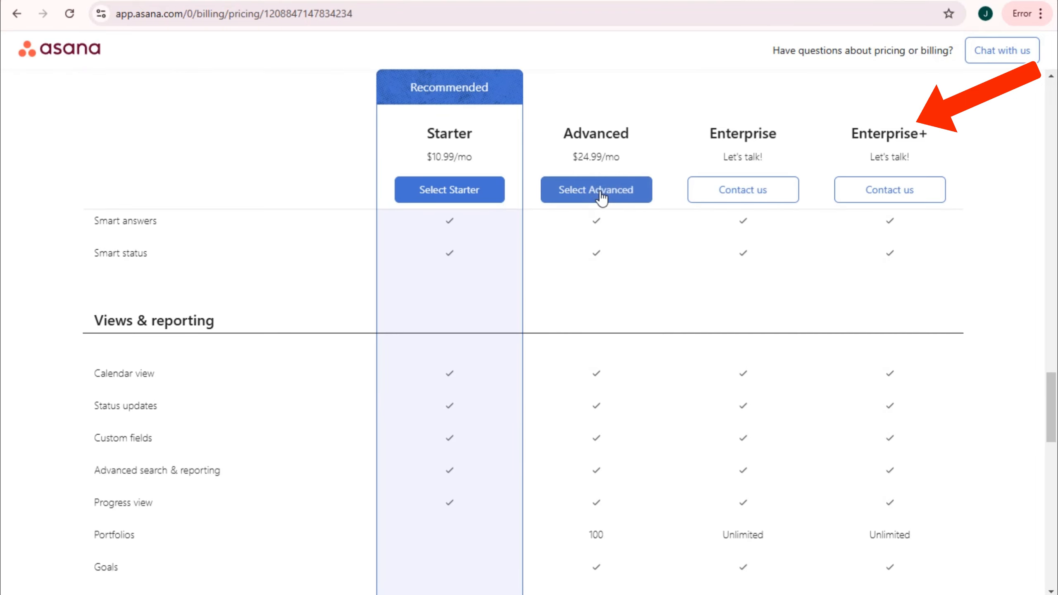
{"action": "left_click", "coordinate": [602, 196]}
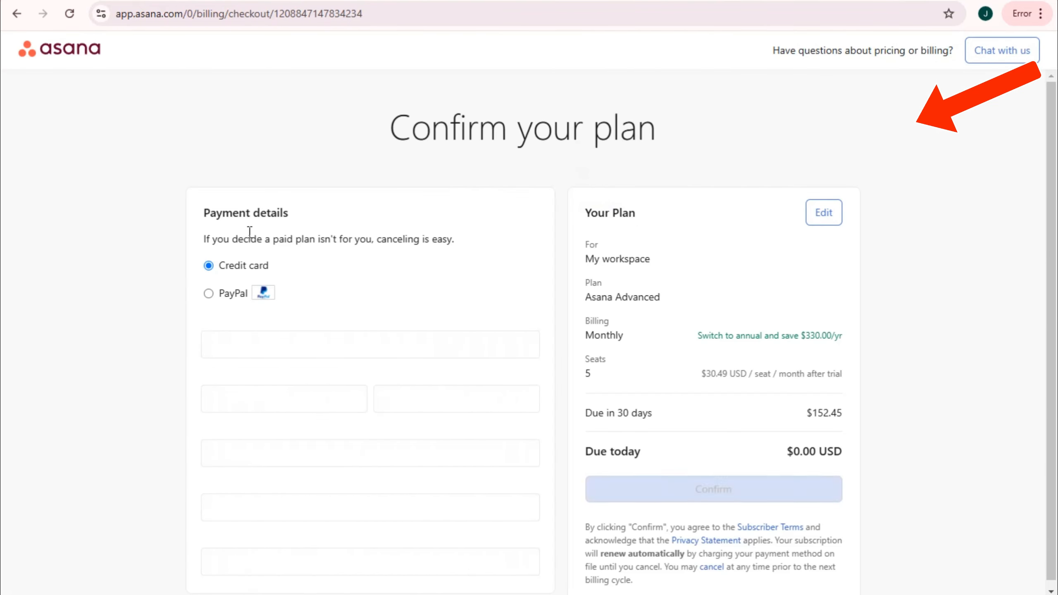
{"action": "left_click", "coordinate": [218, 297]}
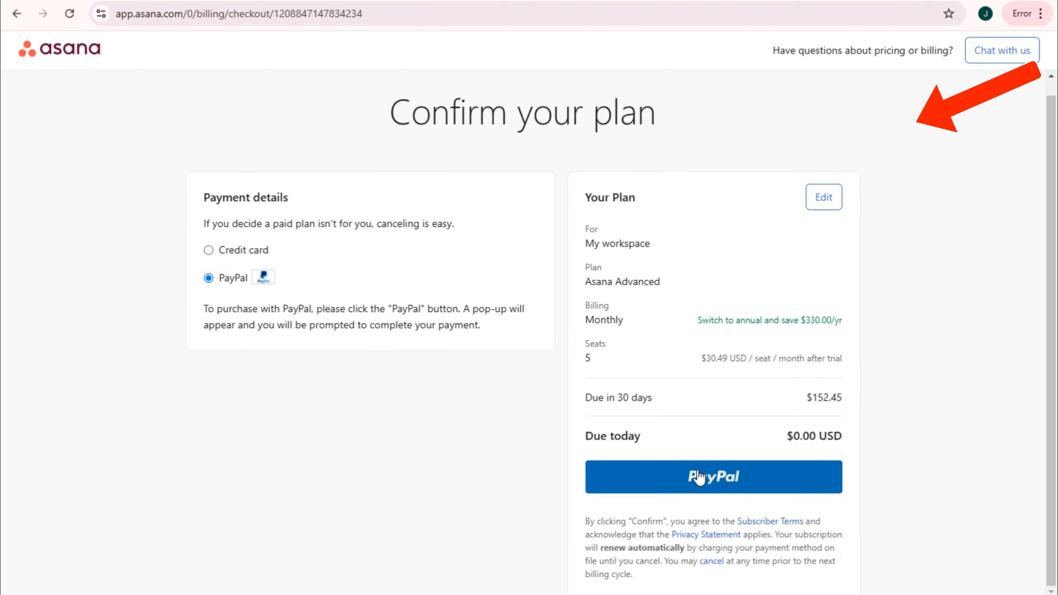
{"action": "left_click", "coordinate": [224, 248]}
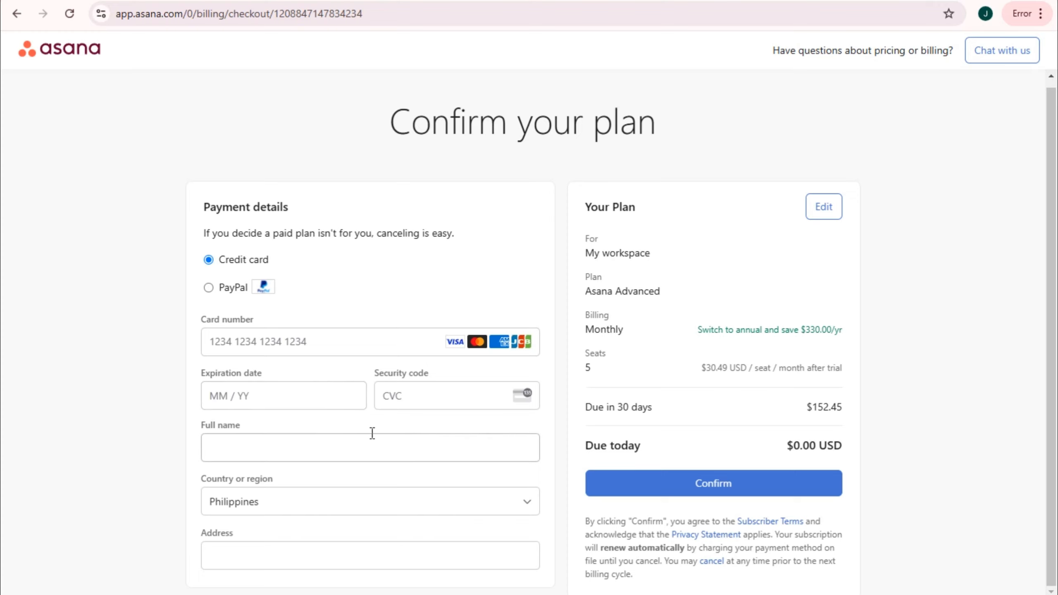
{"action": "scroll", "coordinate": [804, 292], "scroll_direction": "up", "scroll_amount": 1}
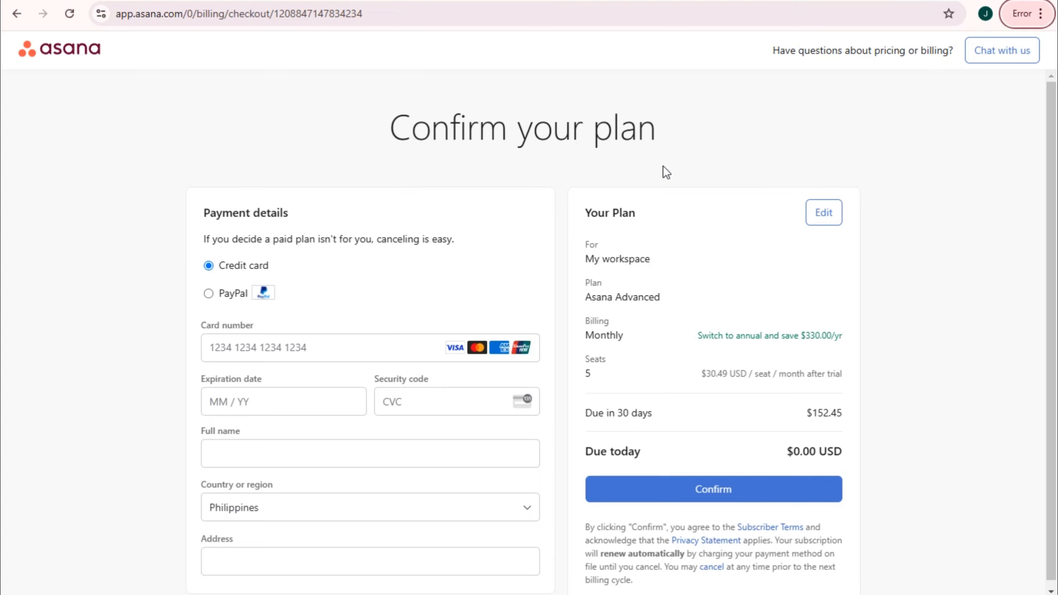
{"action": "scroll", "coordinate": [321, 245], "scroll_direction": "down", "scroll_amount": 1}
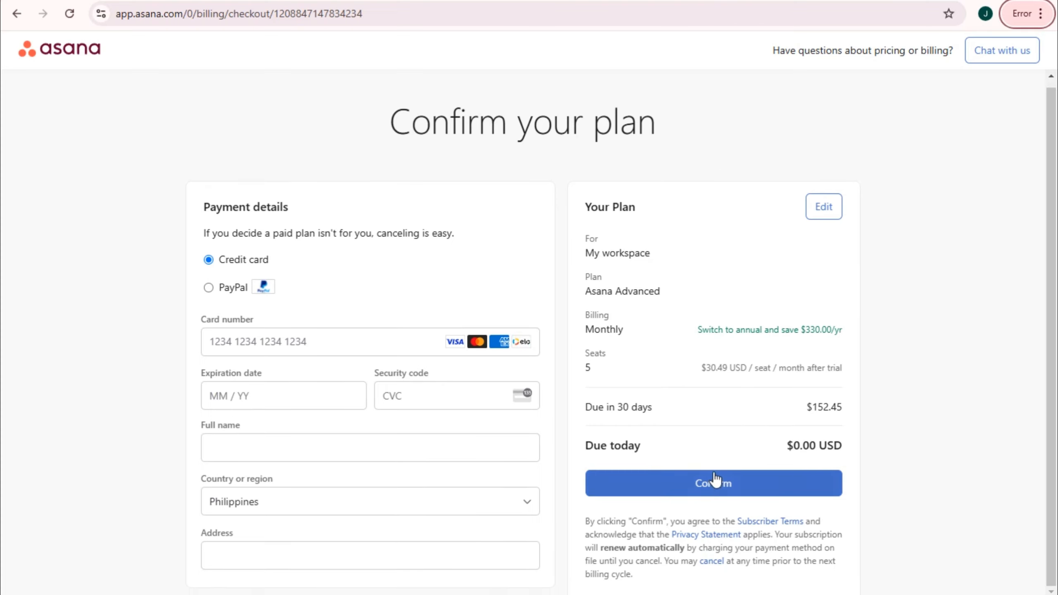
{"action": "left_click", "coordinate": [746, 483]}
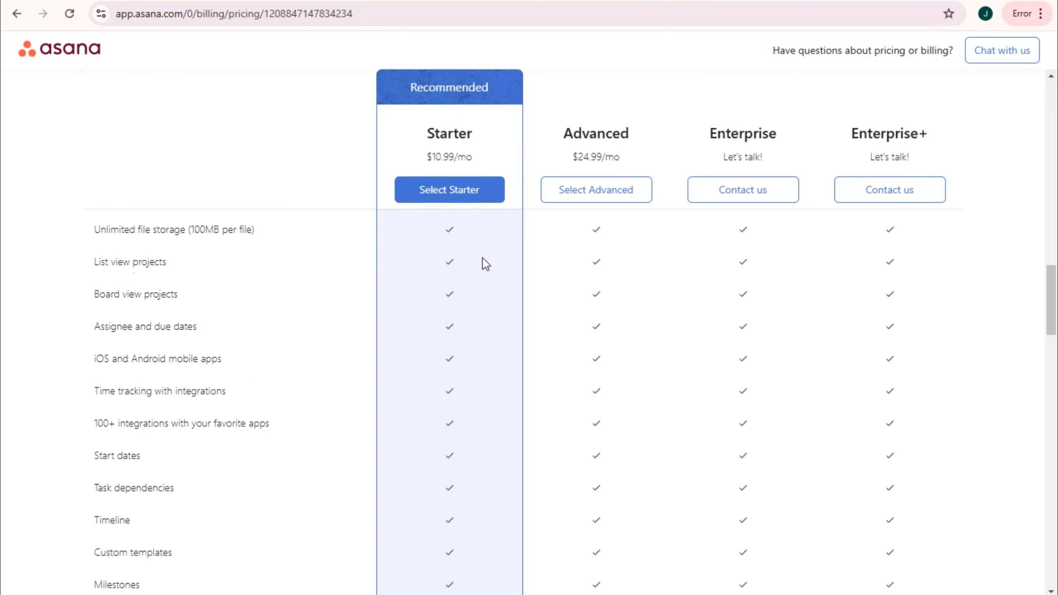
{"action": "scroll", "coordinate": [486, 263], "scroll_direction": "down", "scroll_amount": 15}
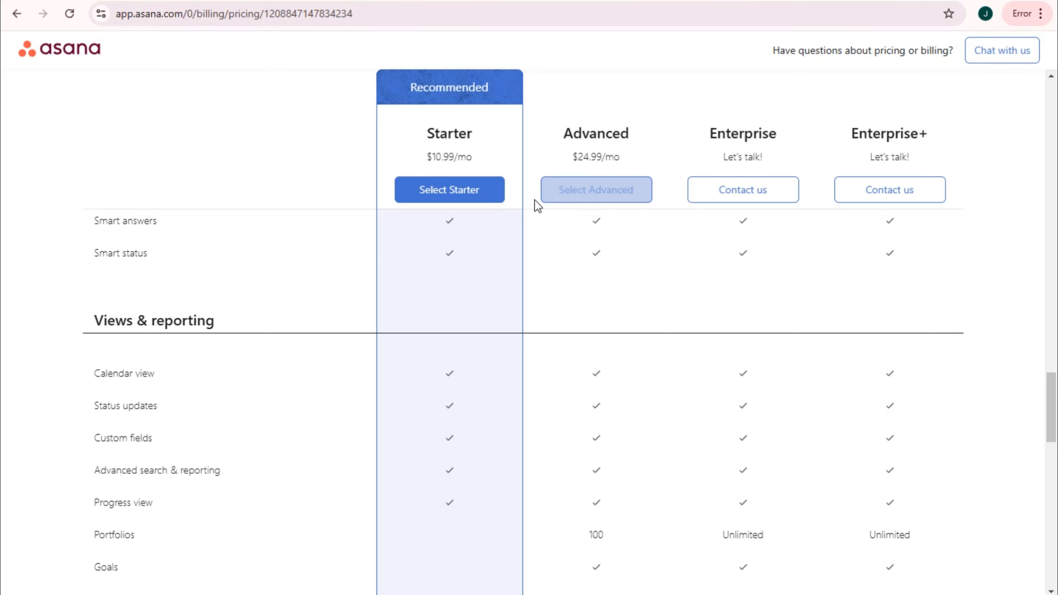
{"action": "left_click", "coordinate": [599, 195]}
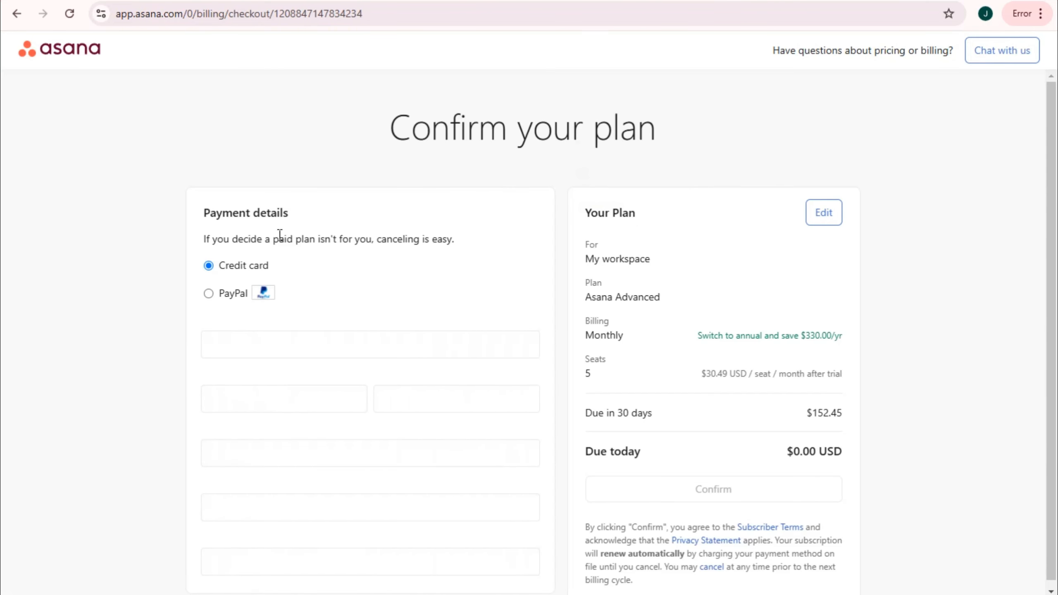
{"action": "left_click", "coordinate": [213, 297]}
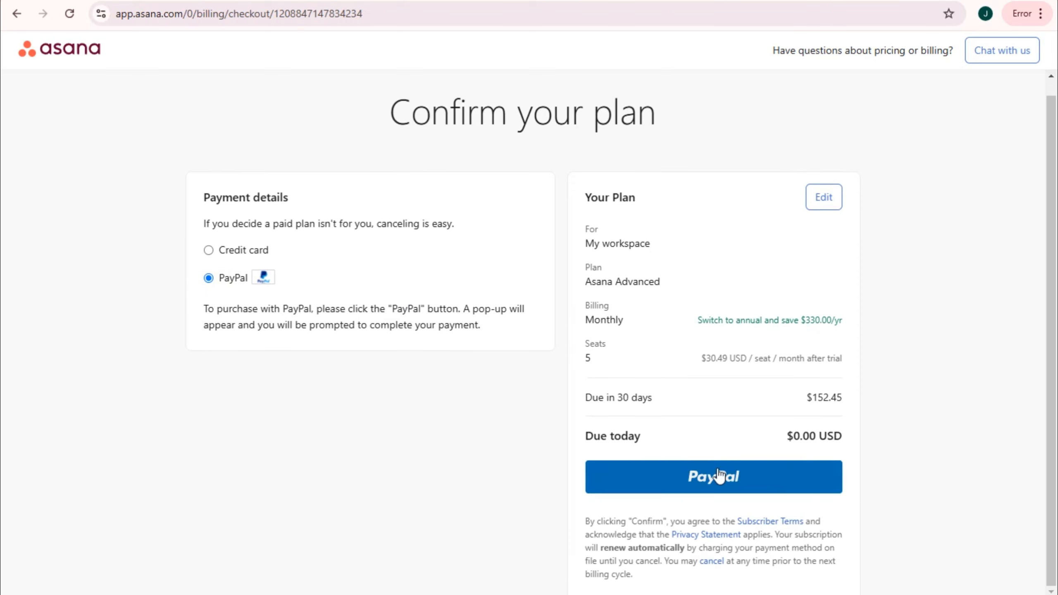
{"action": "left_click", "coordinate": [224, 250]}
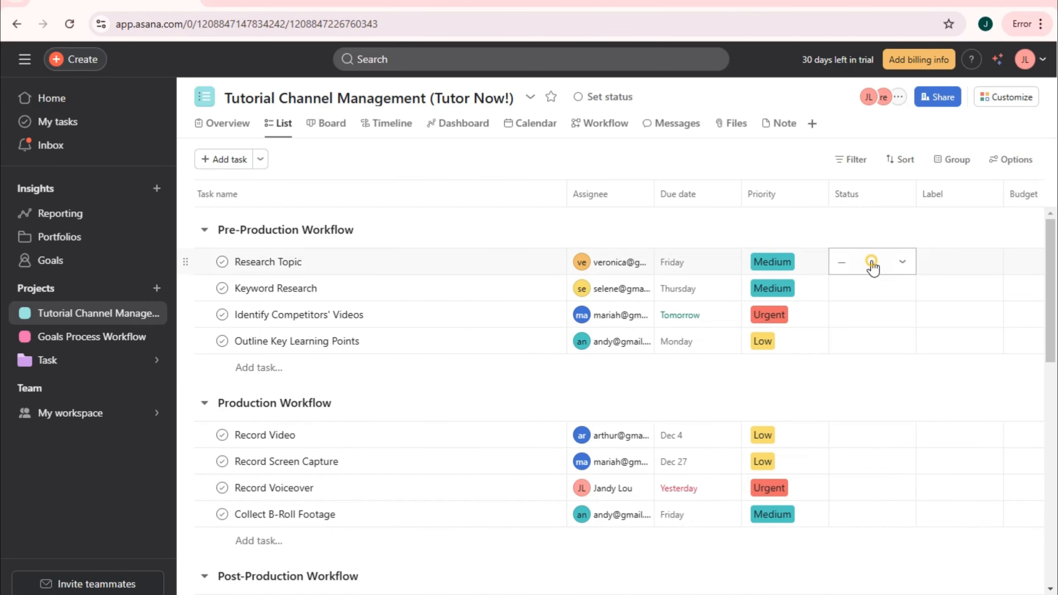
- Open the Status field's option editor and add a Can't do option
{"action": "left_click", "coordinate": [872, 262]}
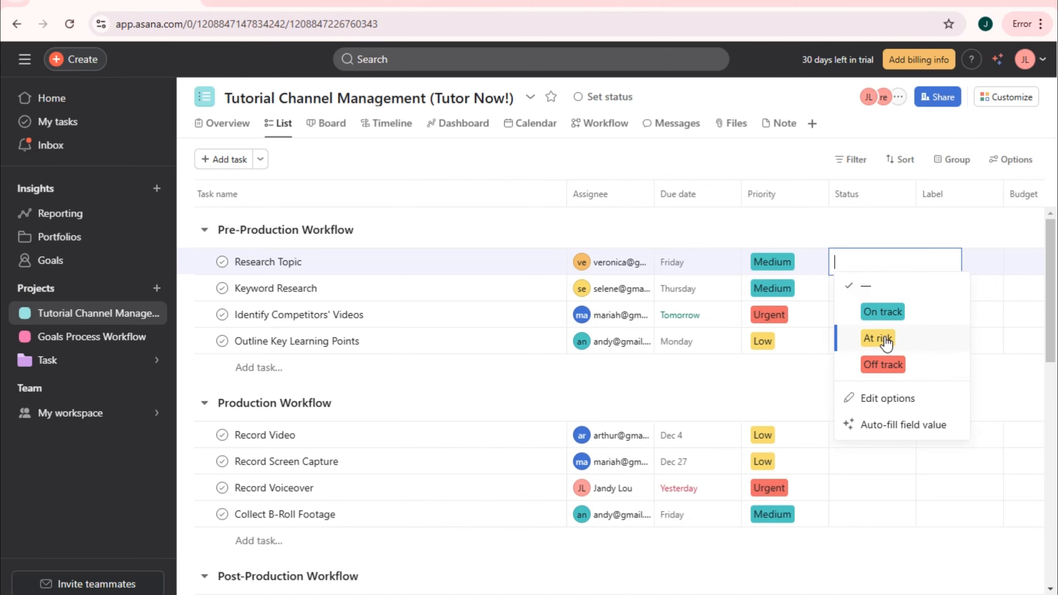
{"action": "left_click", "coordinate": [891, 399]}
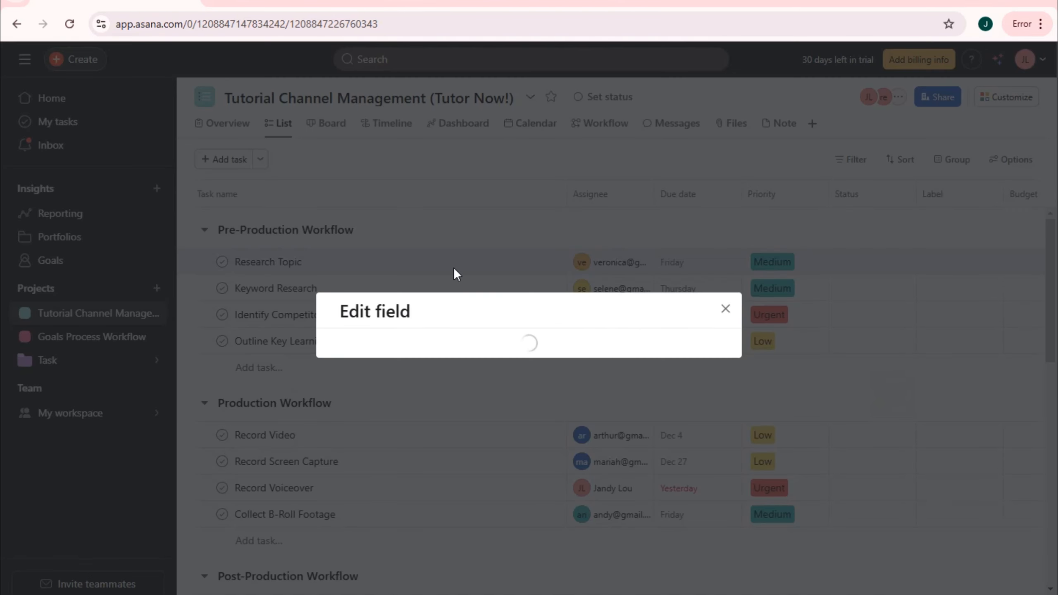
{"action": "left_click", "coordinate": [408, 393]}
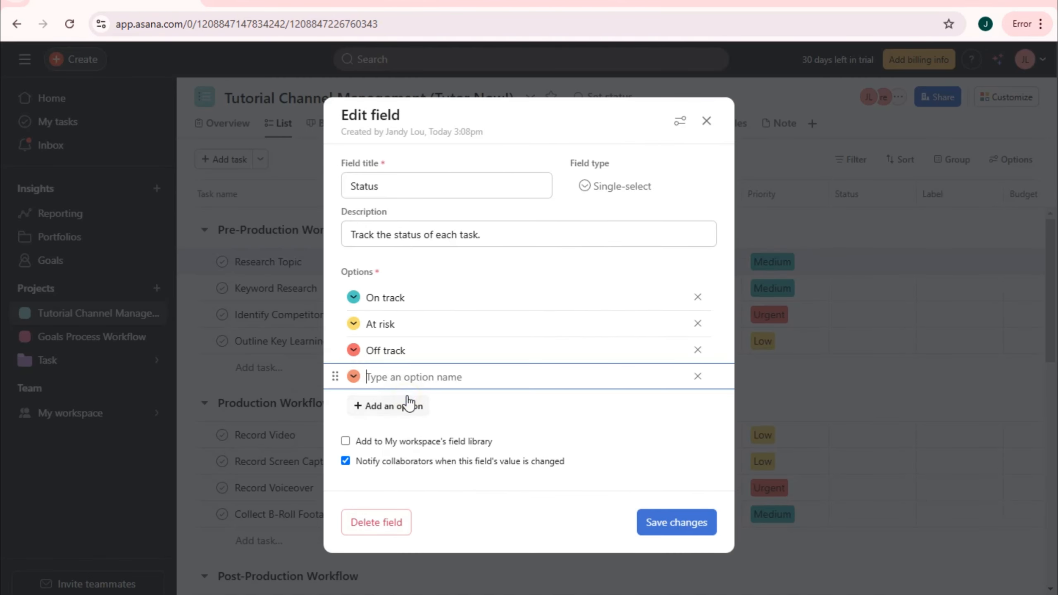
{"action": "type", "text": "Can't do"}
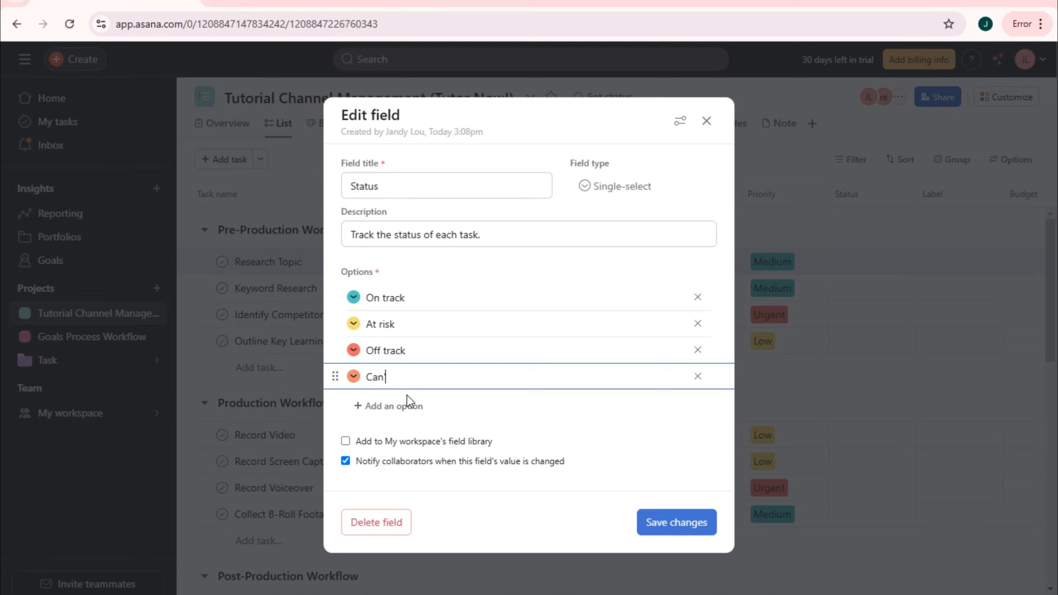
- Rename On track to Done and At risk to In Progress, then save the options
{"action": "left_click", "coordinate": [390, 299]}
{"action": "key", "text": "BackSpace"}
{"action": "key", "text": "BackSpace"}
{"action": "key", "text": "BackSpace"}
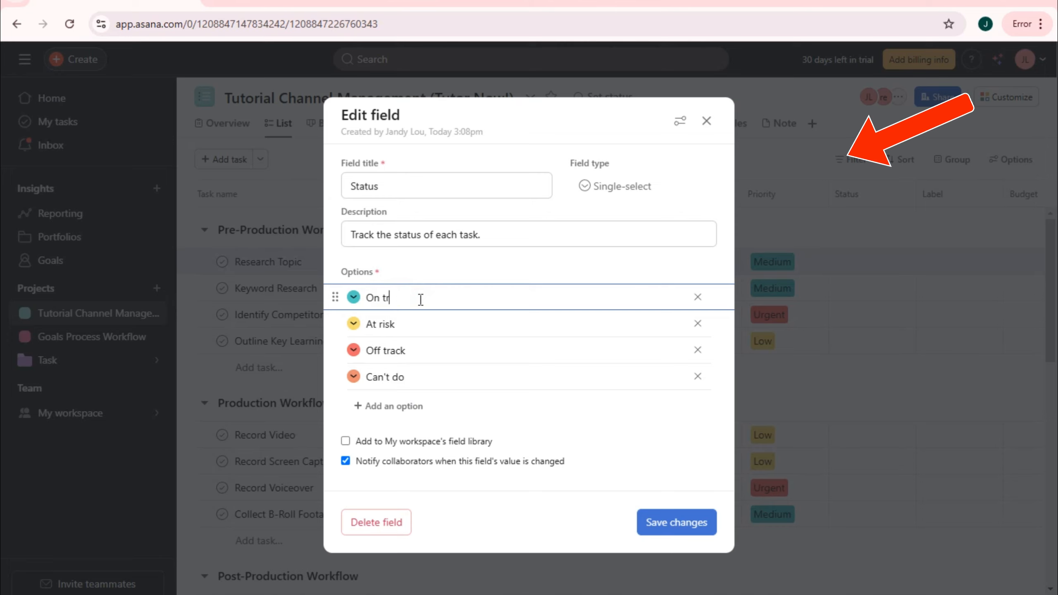
{"action": "key", "text": "BackSpace"}
{"action": "key", "text": "BackSpace"}
{"action": "type", "text": "Done"}
{"action": "triple_click", "coordinate": [414, 324]}
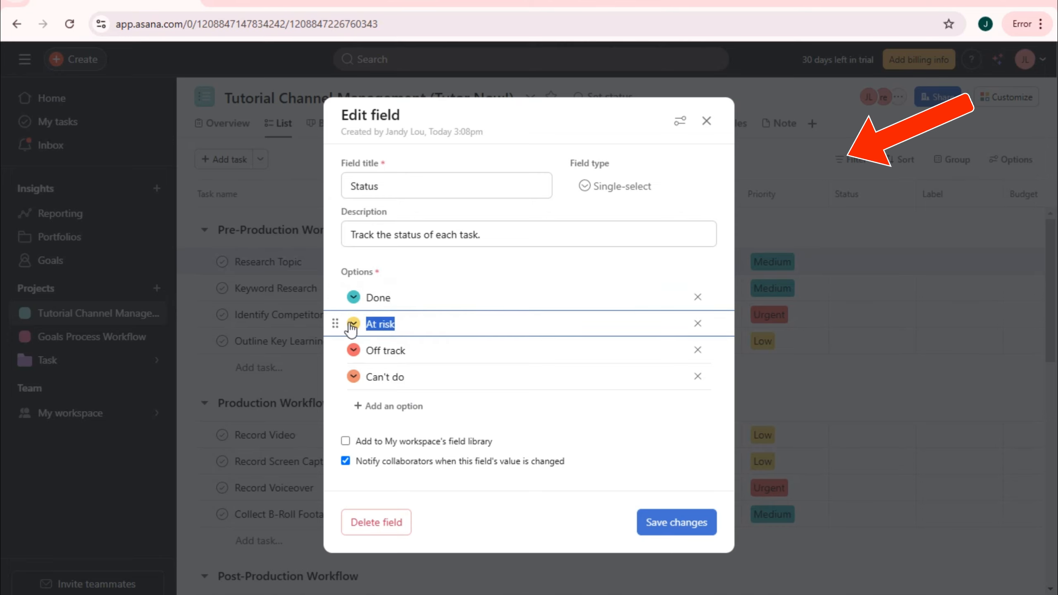
{"action": "type", "text": "In Progress"}
{"action": "left_click", "coordinate": [388, 350]}
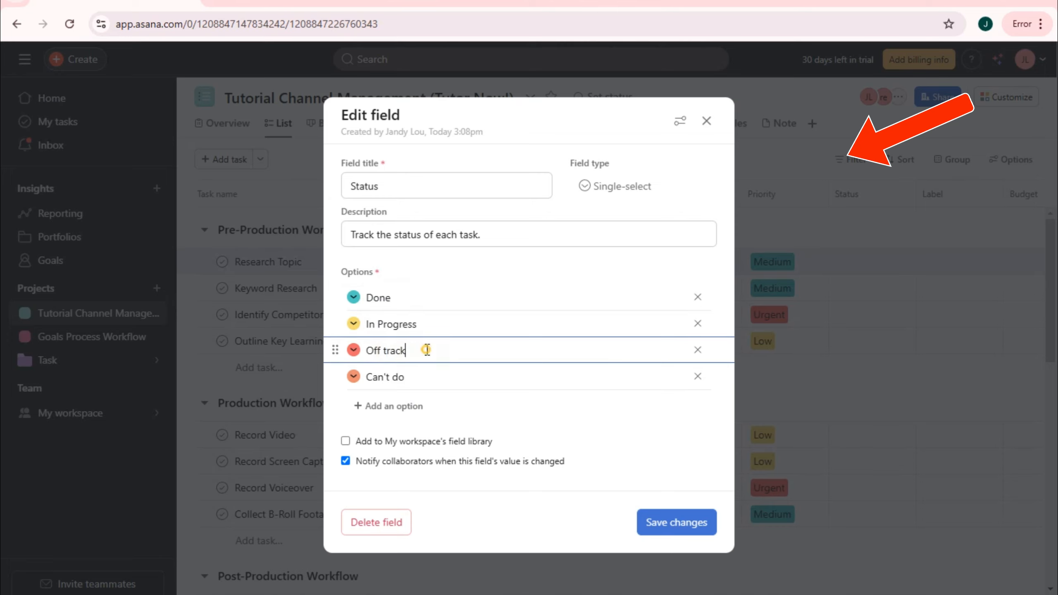
{"action": "left_click_drag", "start_coordinate": [426, 350], "coordinate": [365, 348]}
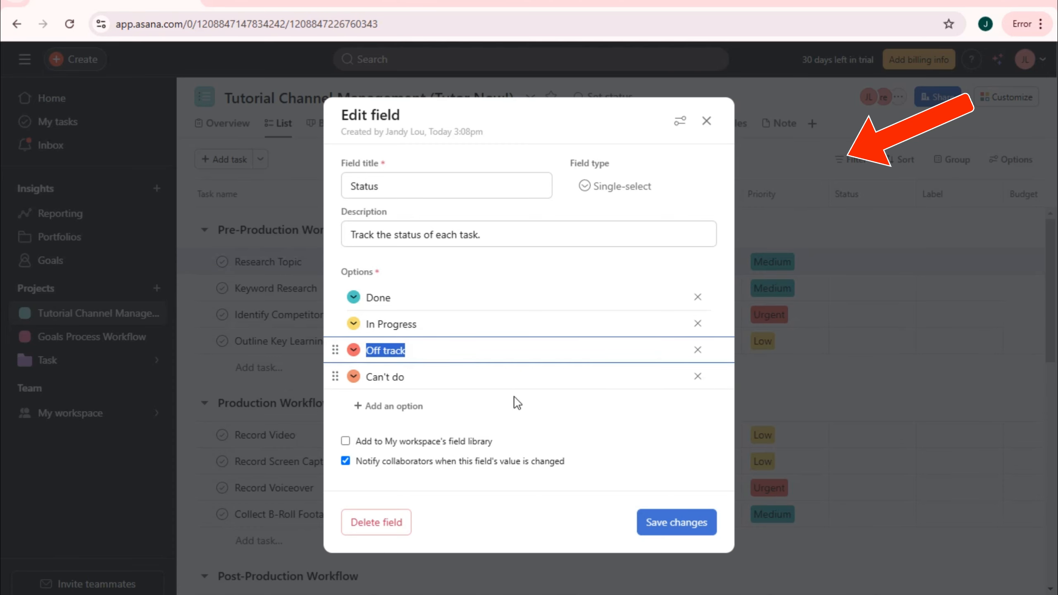
{"action": "left_click", "coordinate": [679, 522]}
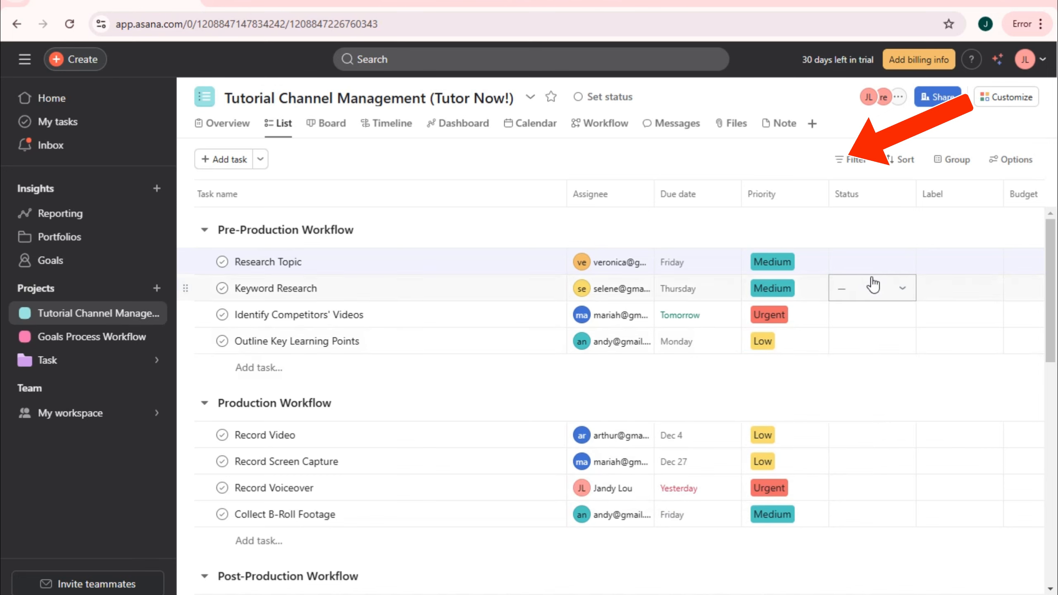
- Set Research Topic, Keyword Research, Outline Key Learning Points, Record Video to In Progress; Identify Competitors' Videos to Can't do
{"action": "left_click", "coordinate": [874, 259]}
{"action": "left_click", "coordinate": [895, 340]}
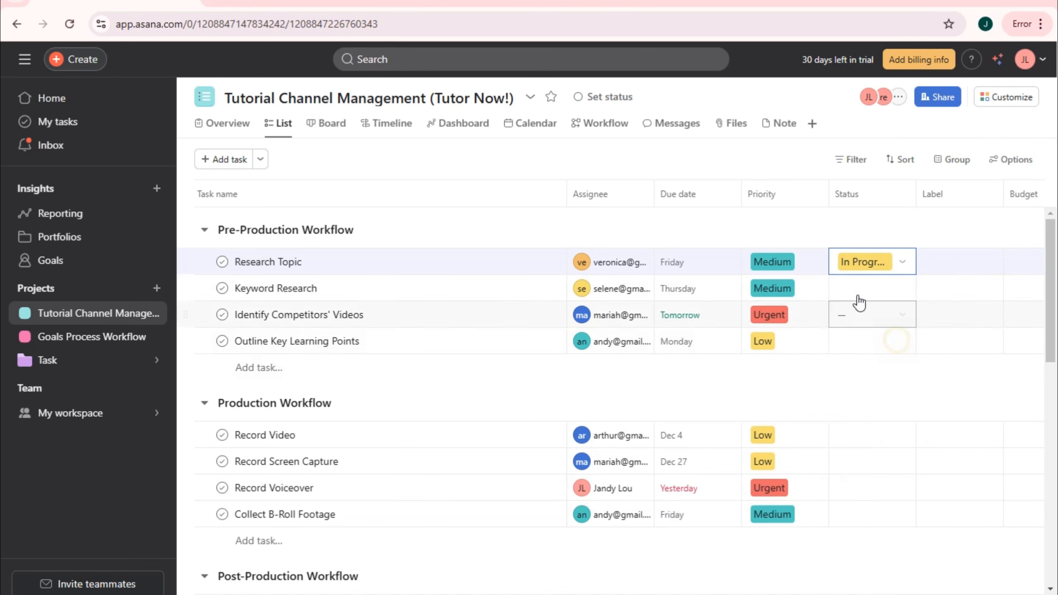
{"action": "left_click", "coordinate": [856, 294]}
{"action": "left_click", "coordinate": [895, 365]}
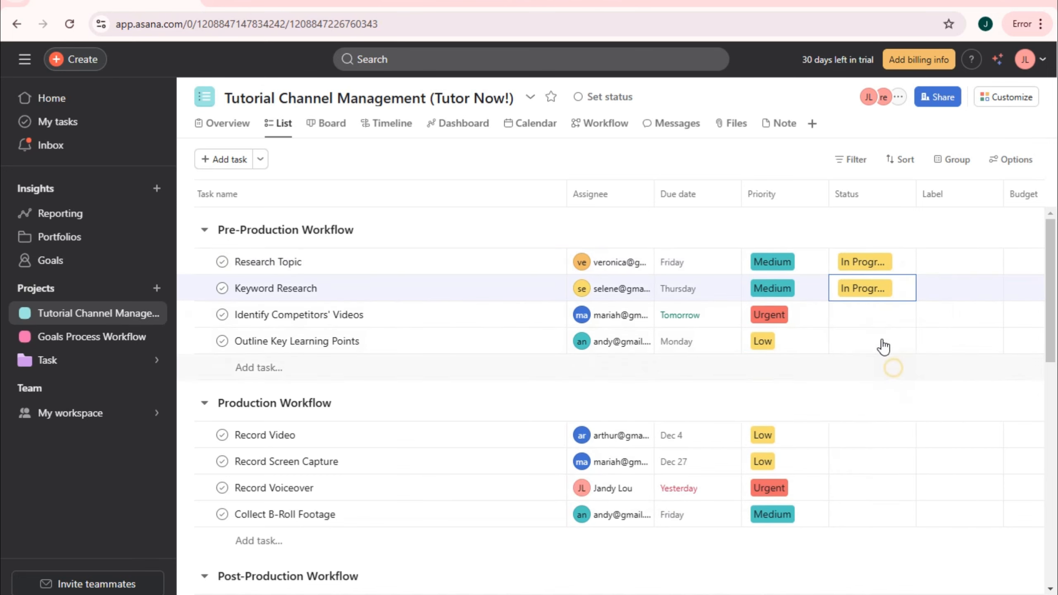
{"action": "left_click", "coordinate": [879, 318]}
{"action": "left_click", "coordinate": [883, 445]}
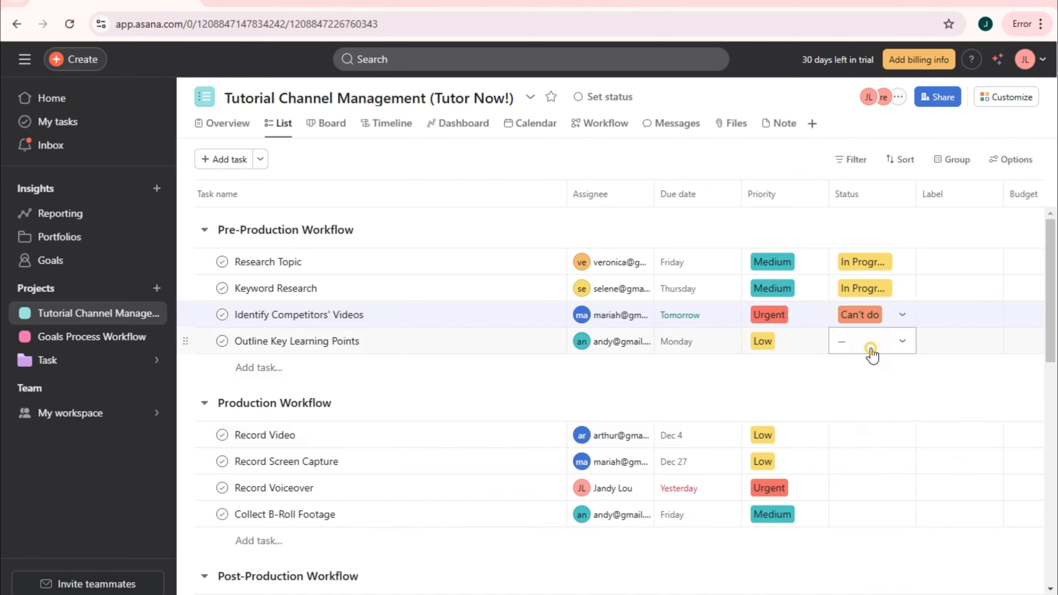
{"action": "left_click", "coordinate": [870, 346]}
{"action": "left_click", "coordinate": [882, 416]}
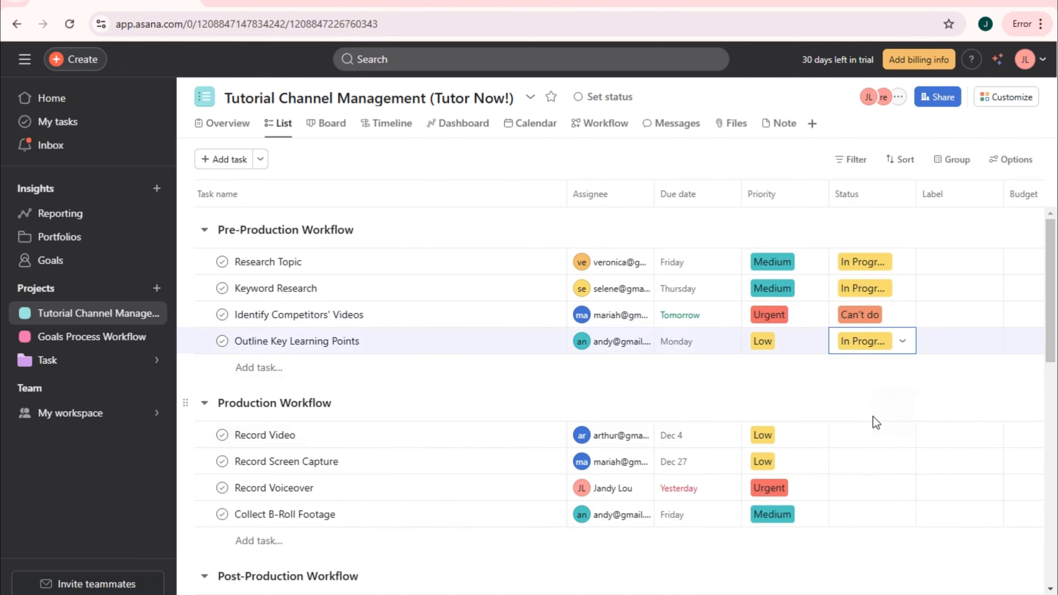
{"action": "scroll", "coordinate": [874, 420], "scroll_direction": "down", "scroll_amount": 2}
{"action": "left_click", "coordinate": [871, 361]}
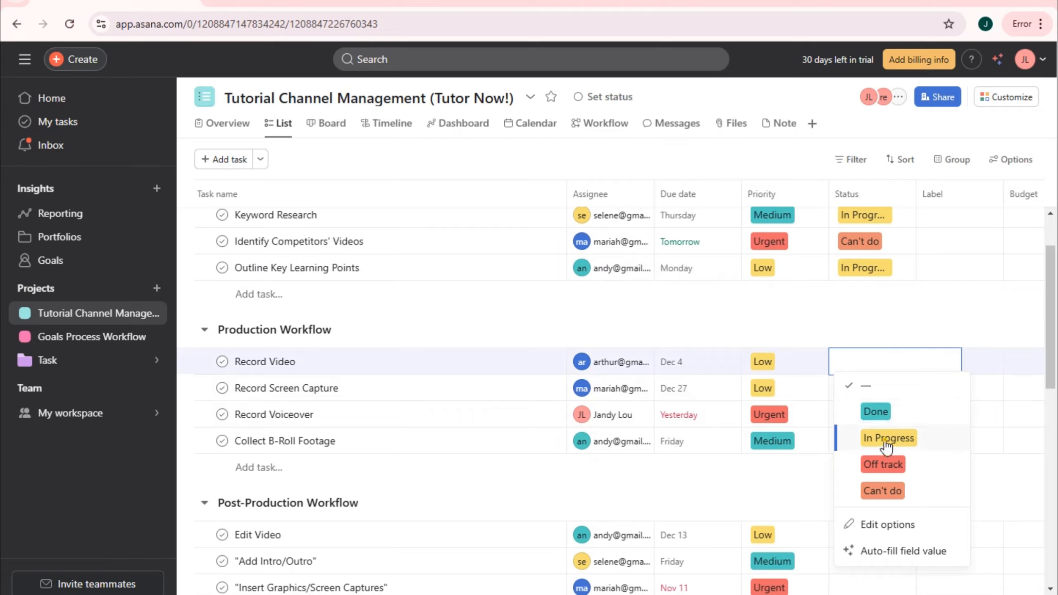
{"action": "left_click", "coordinate": [883, 437]}
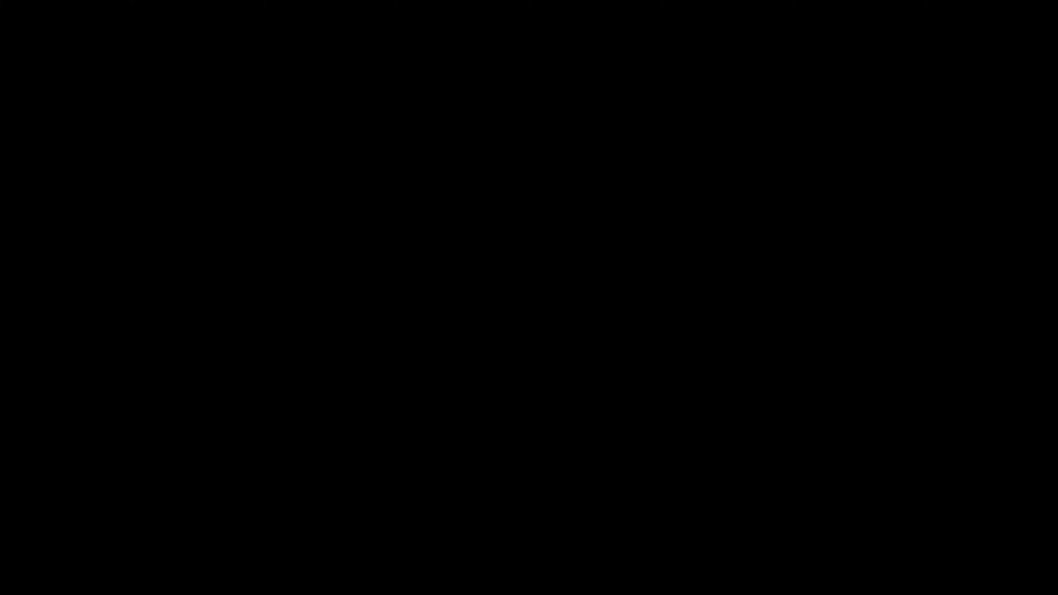